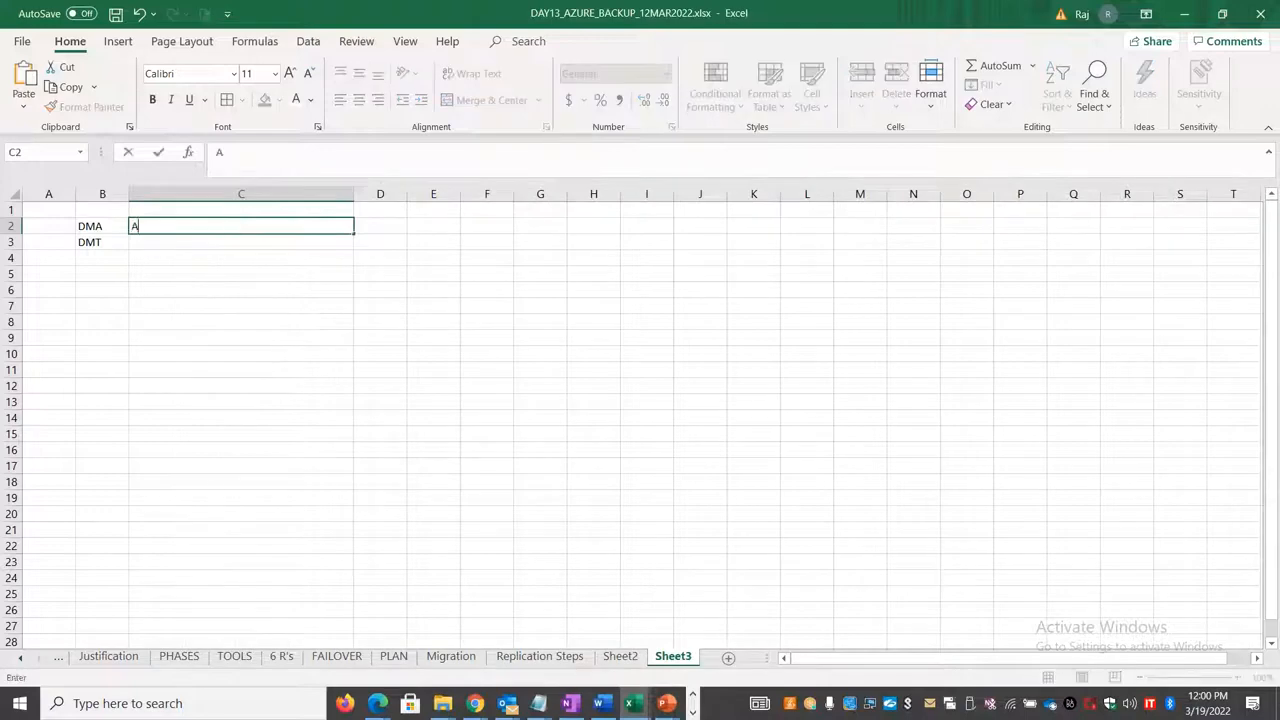
Step: Describe DMA as "Assessment / Assistant" in C2 and DMT as "Migration" in C3, with column D widened
{"action": "type", "text": "/ Assistant"}
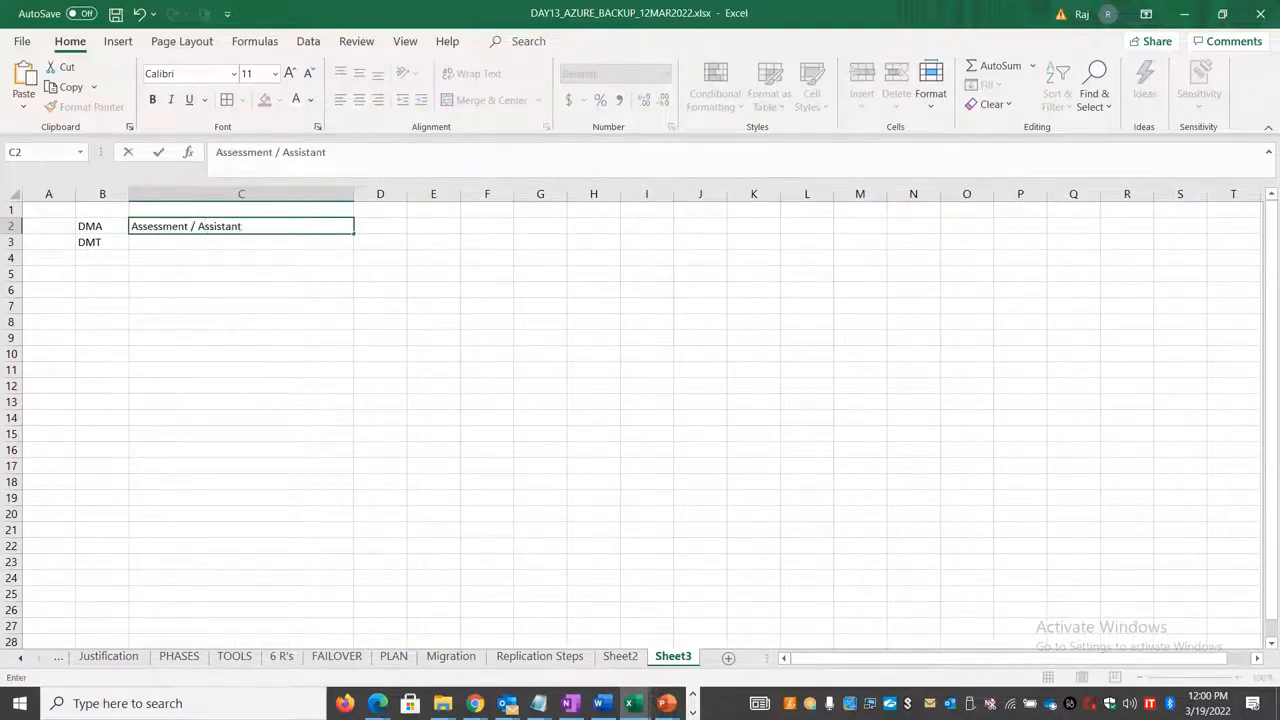
{"action": "left_click", "coordinate": [389, 230]}
{"action": "left_click_drag", "start_coordinate": [407, 194], "coordinate": [570, 195]}
{"action": "left_click", "coordinate": [300, 245]}
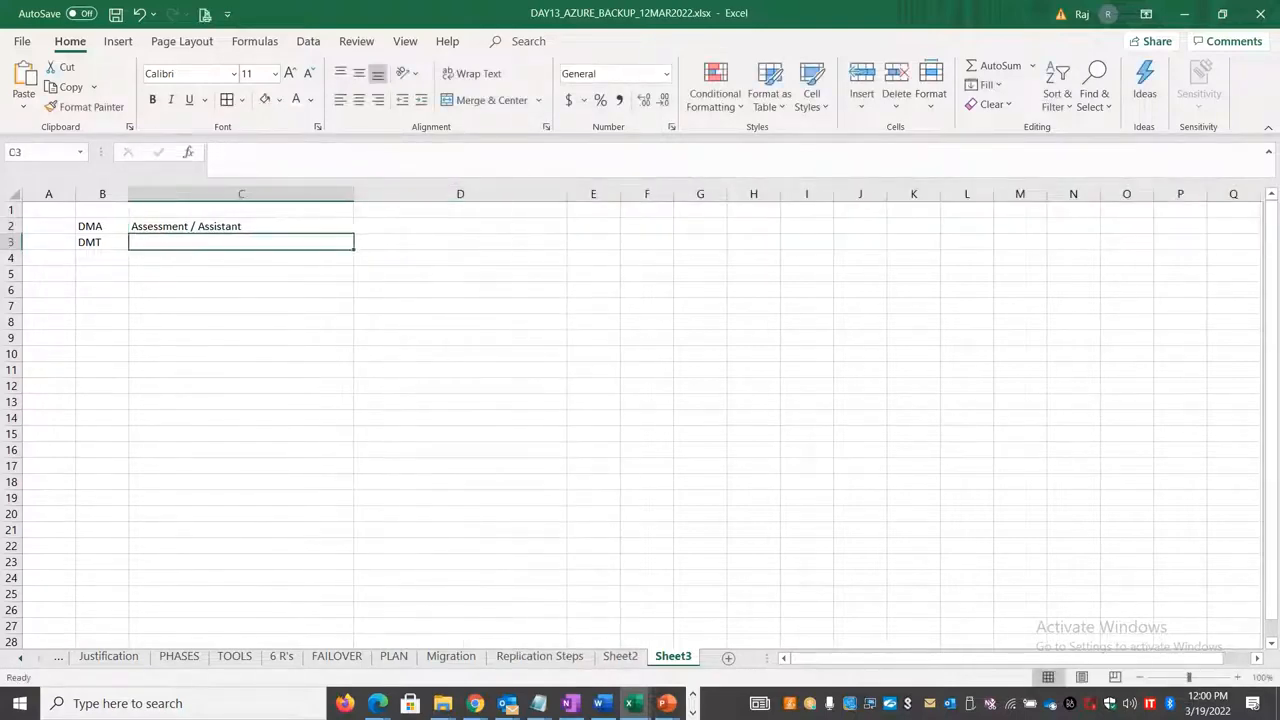
{"action": "type", "text": "Migration"}
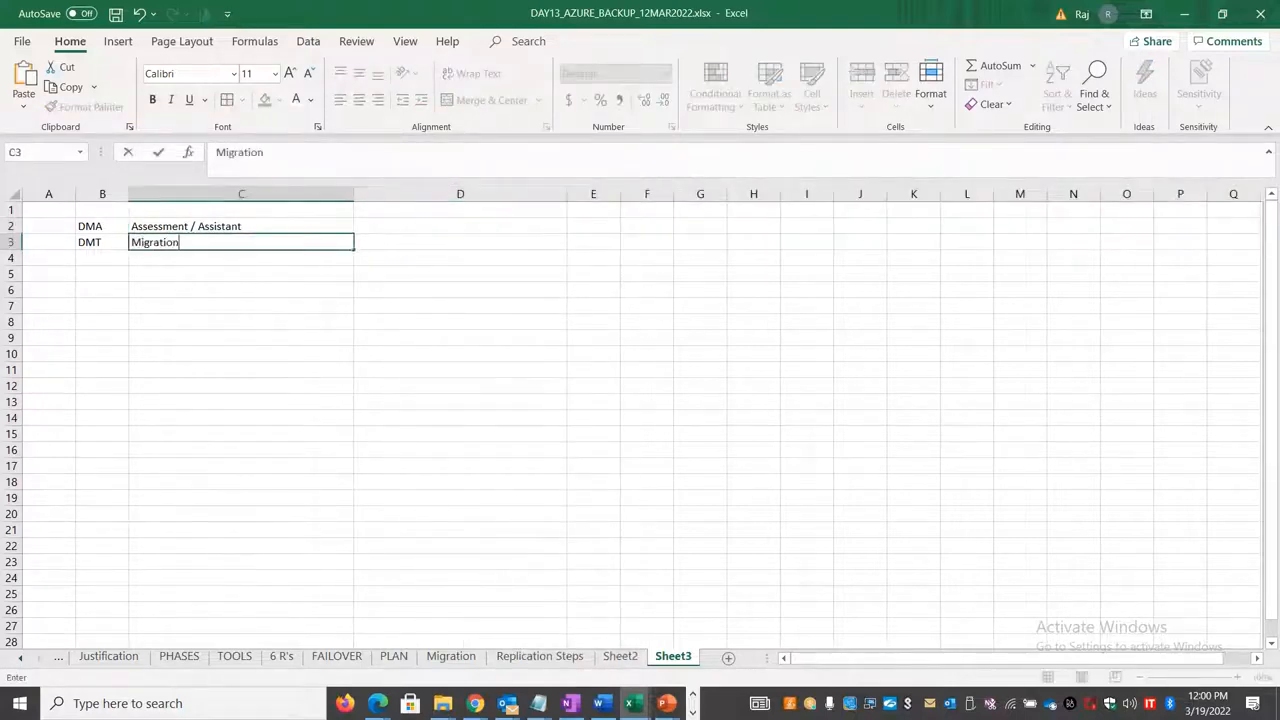
Step: Enter "Compatible / Security / Features" in D2 as the checks covered by DMA
{"action": "left_click", "coordinate": [375, 226]}
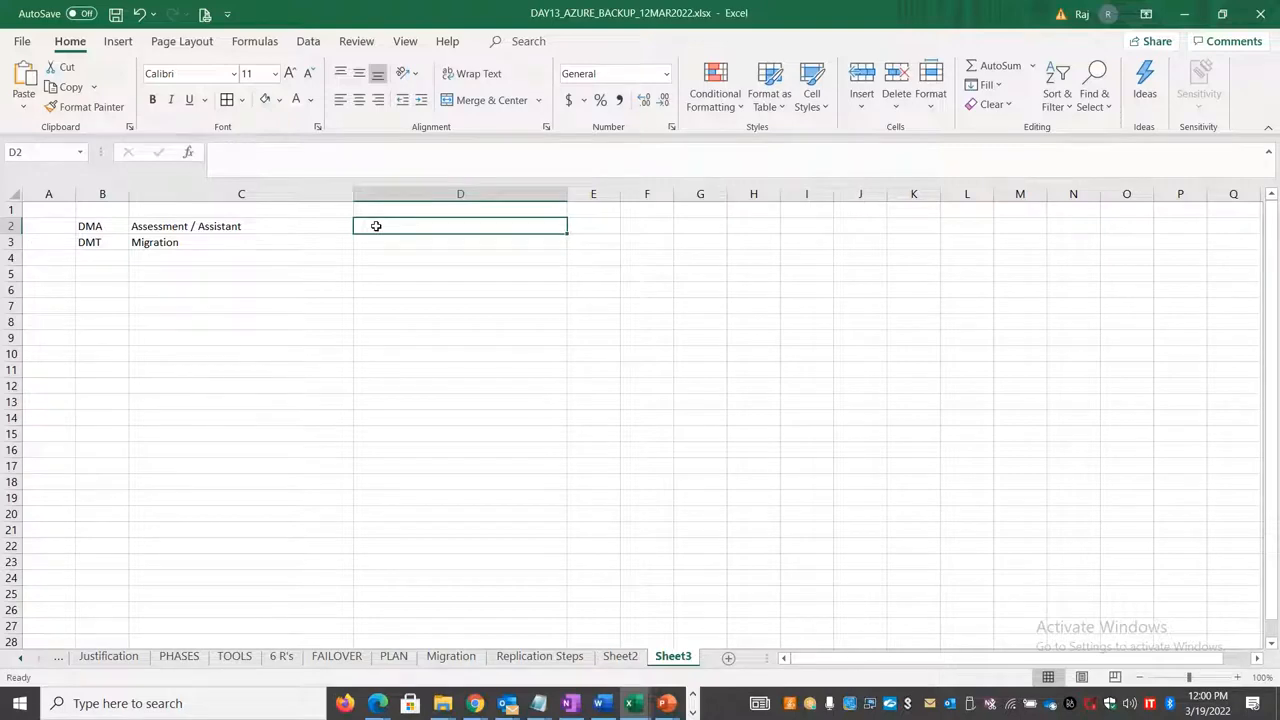
{"action": "type", "text": "Compat"}
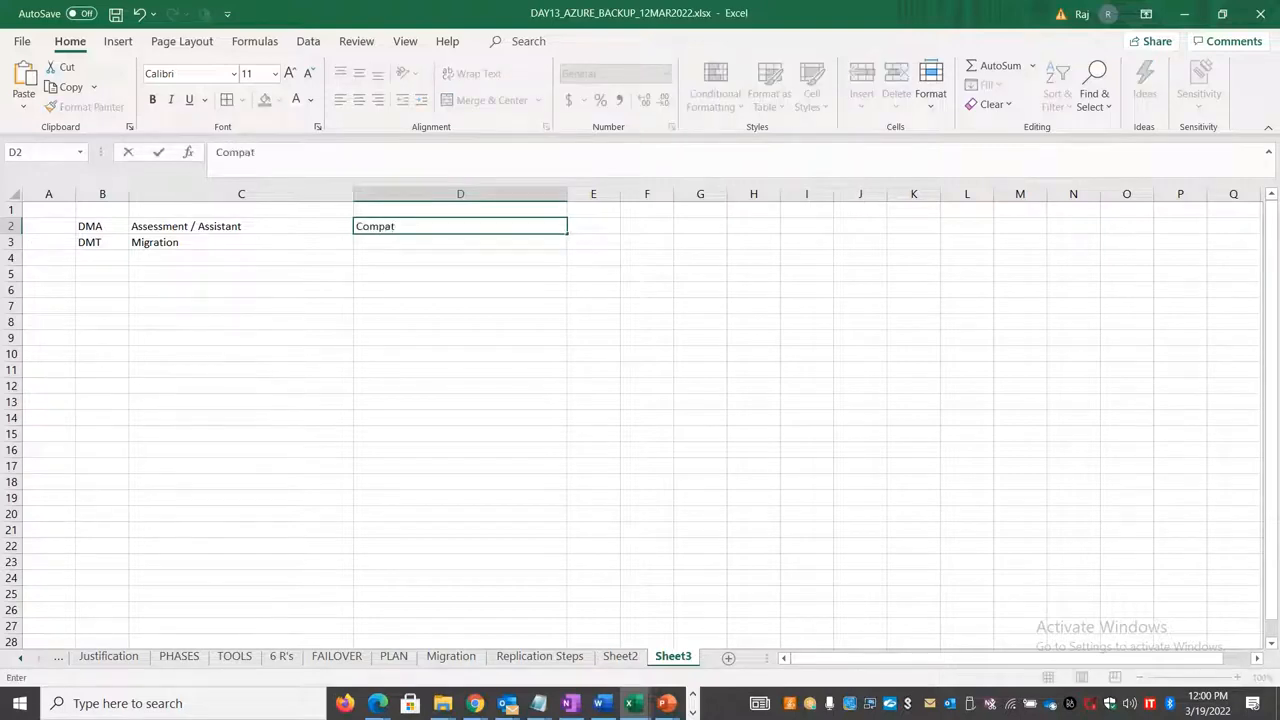
{"action": "type", "text": "ible / Security "}
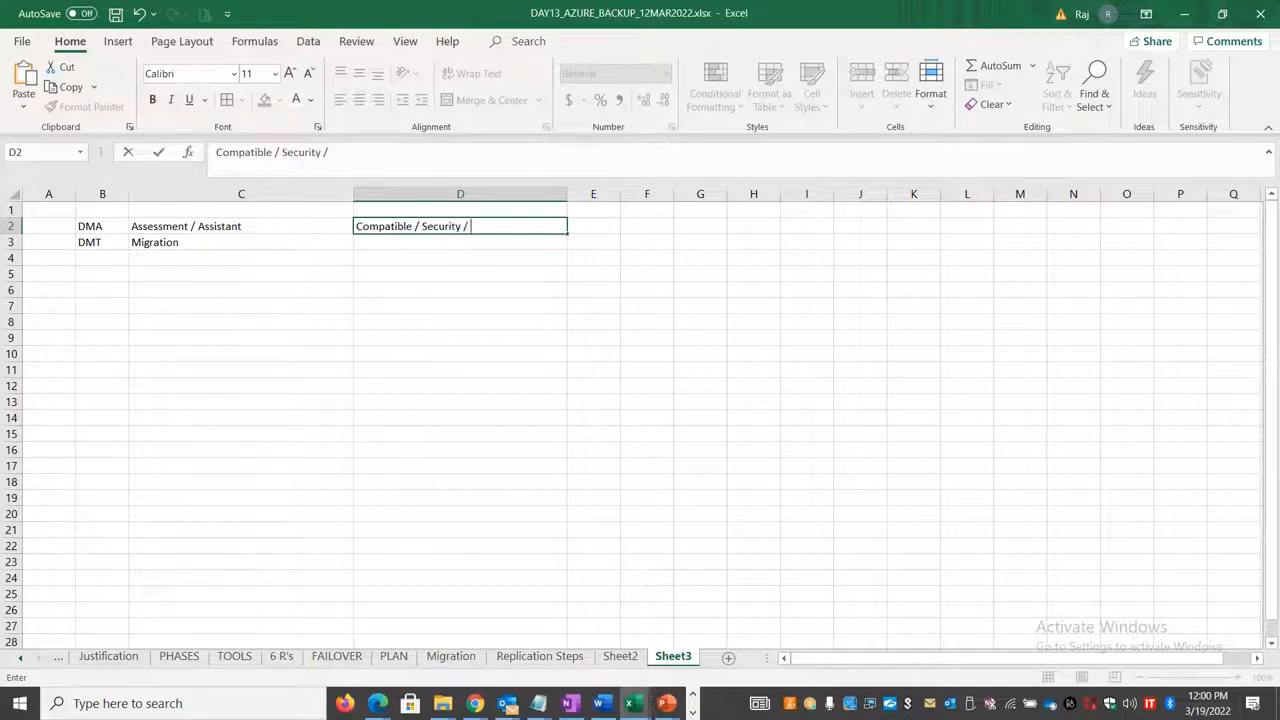
{"action": "type", "text": "/ Features"}
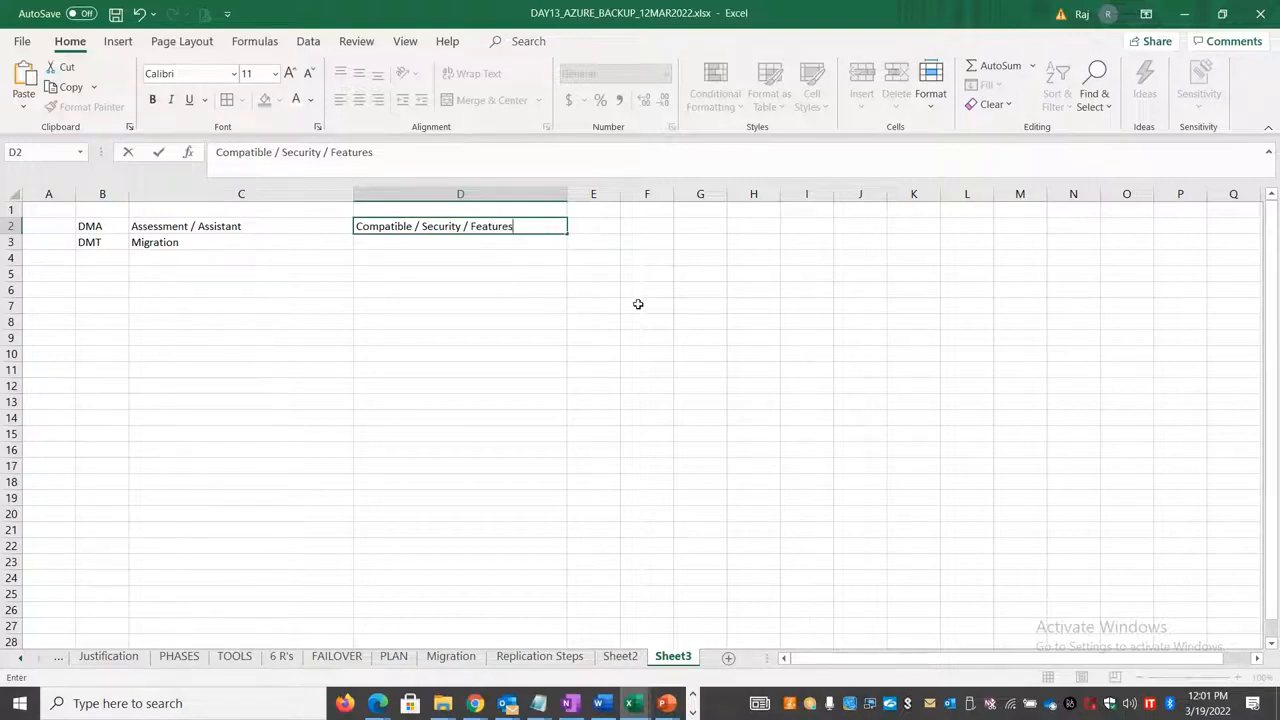
{"action": "double_click", "coordinate": [481, 226]}
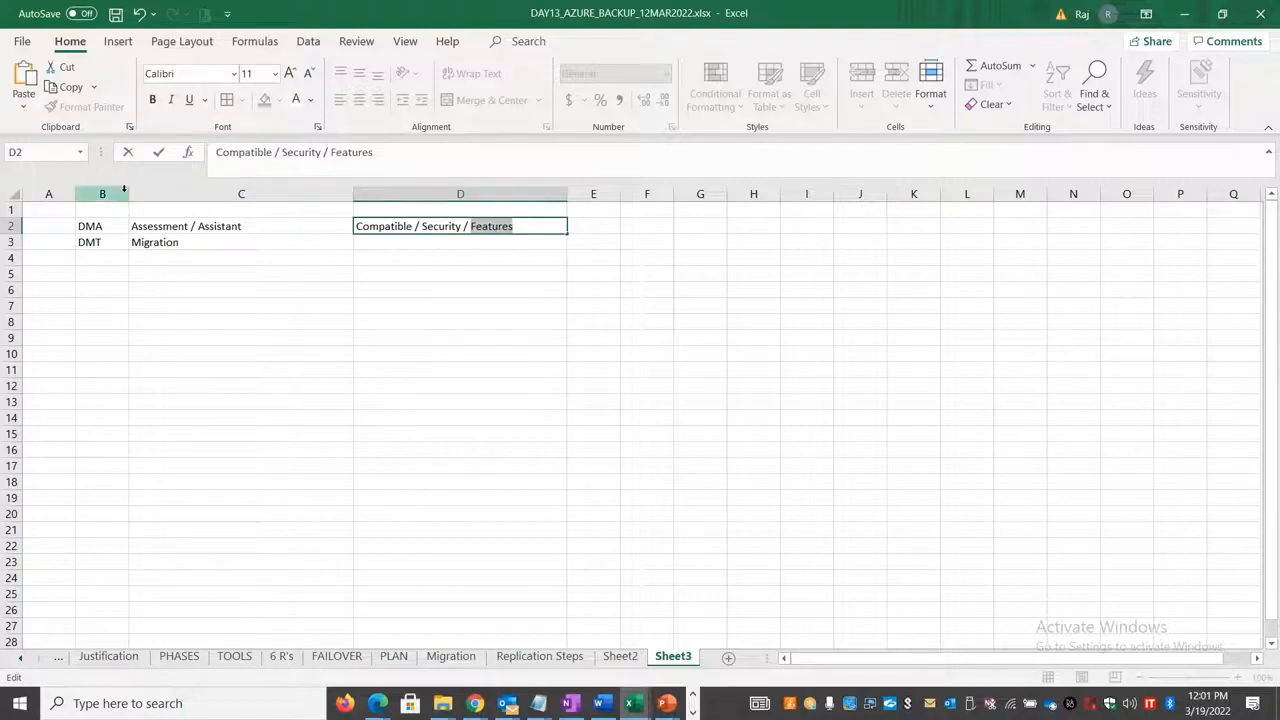
Step: Widen column B and add the heading "Database Migration - 2 Step Process" in B1
{"action": "left_click", "coordinate": [112, 290]}
{"action": "left_click_drag", "start_coordinate": [127, 193], "coordinate": [336, 194]}
{"action": "left_click", "coordinate": [177, 211]}
{"action": "type", "text": "D"}
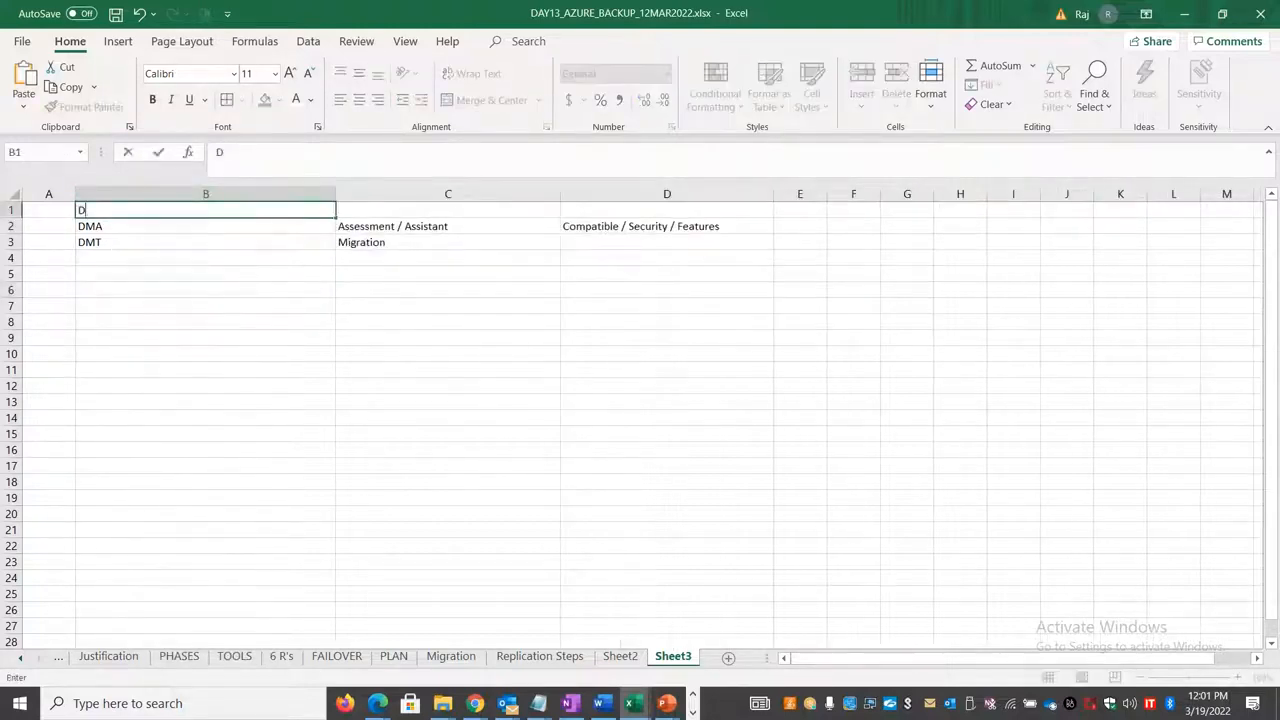
{"action": "type", "text": "atabase Mig"}
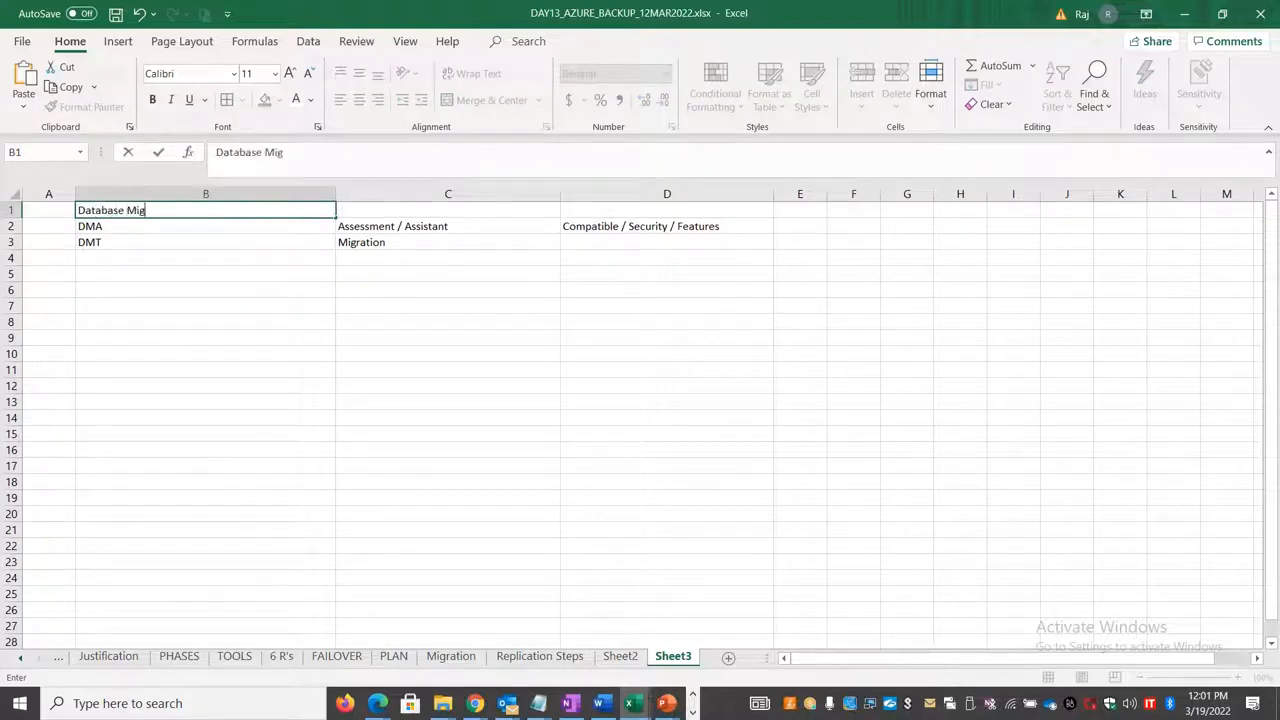
{"action": "type", "text": "ration - 2 Step Process"}
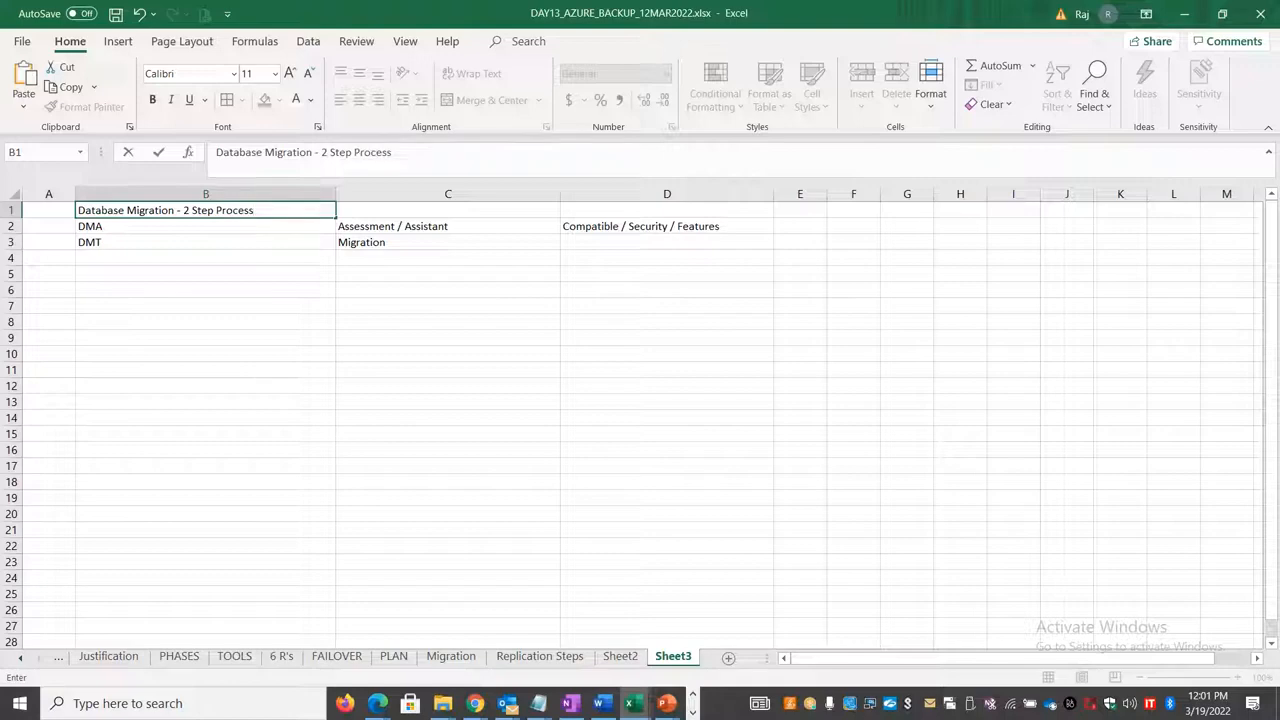
{"action": "left_click", "coordinate": [312, 467]}
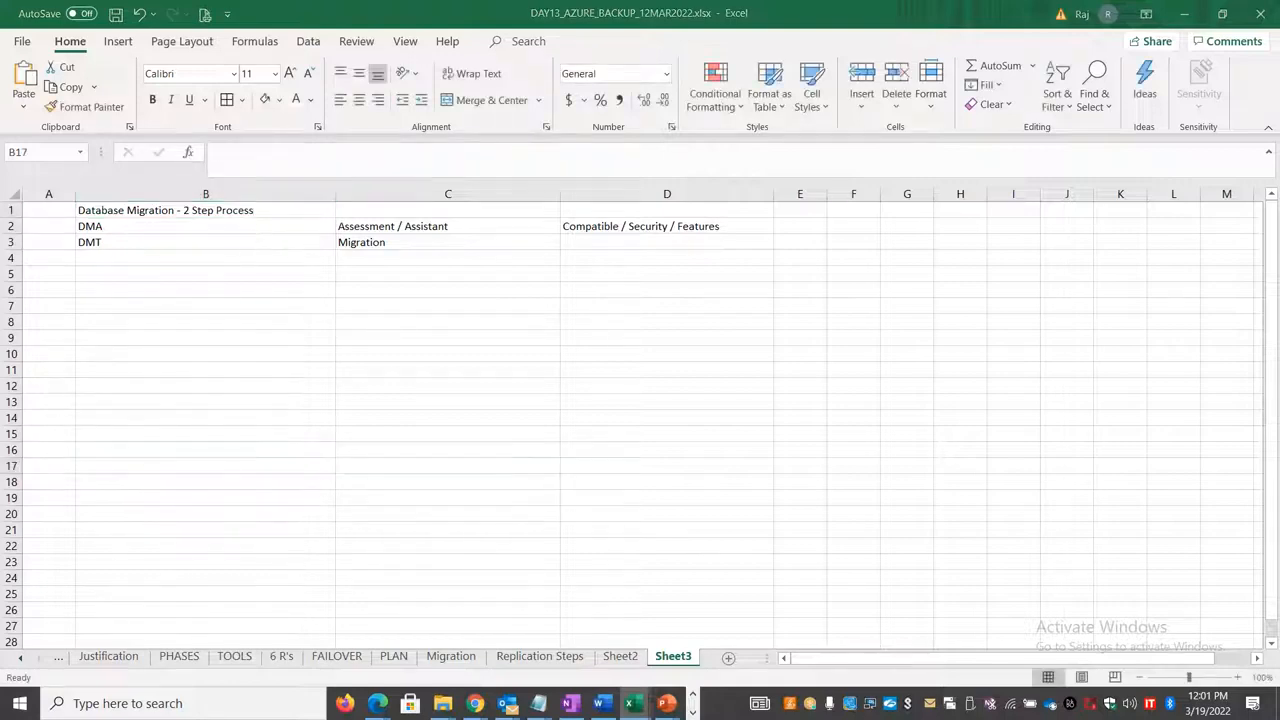
Step: Switch to the Azure portal, open the sqldbserver1 virtual machine and copy its public IP address
{"action": "key", "text": "alt+Tab"}
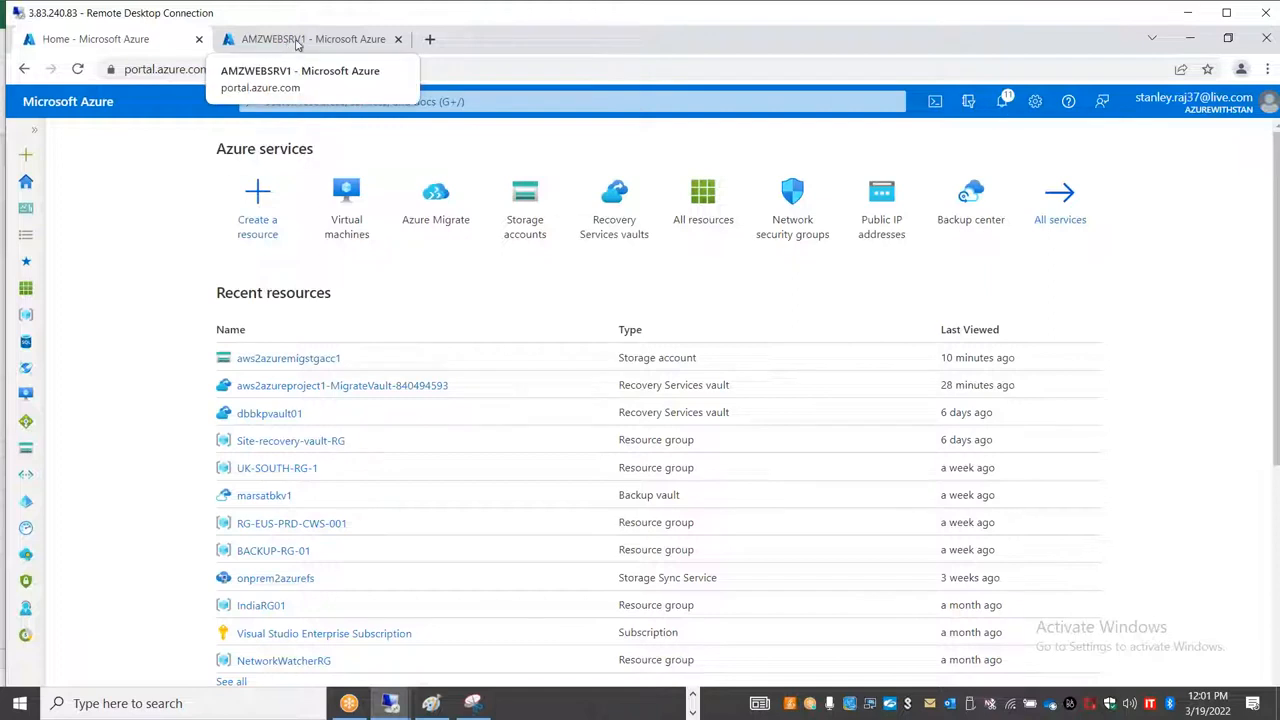
{"action": "left_click_drag", "start_coordinate": [346, 200], "coordinate": [480, 200]}
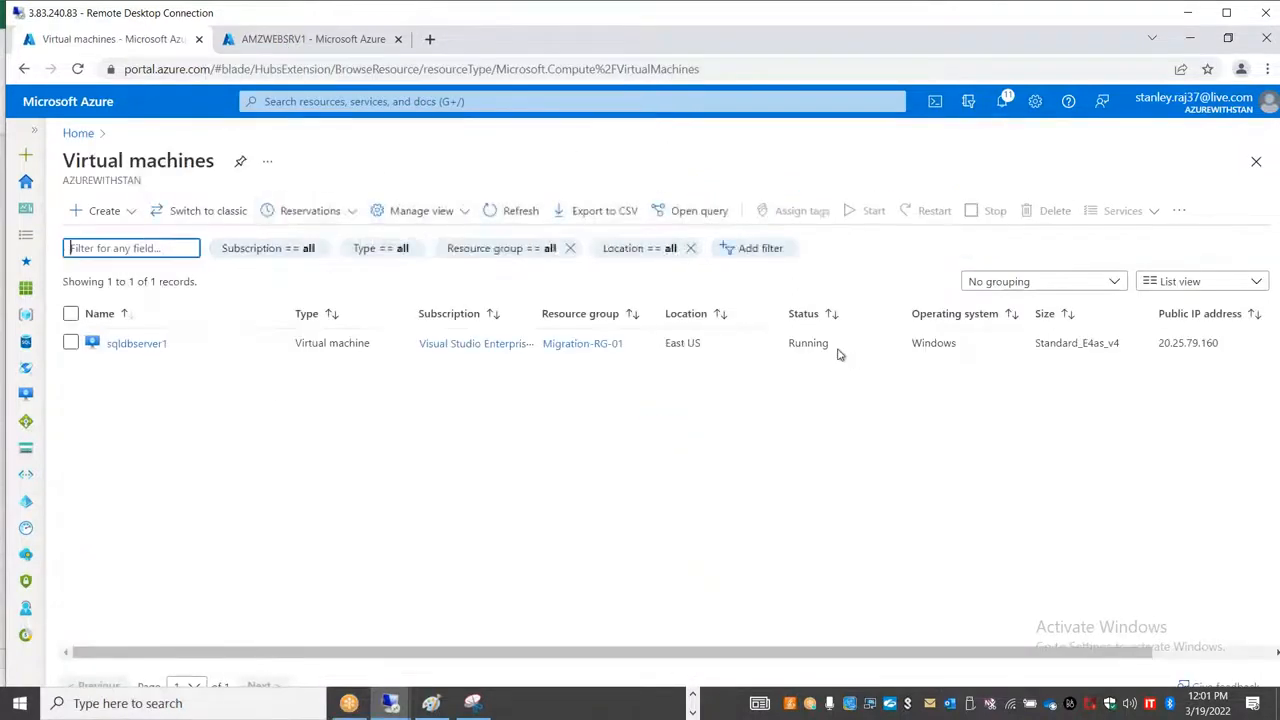
{"action": "left_click", "coordinate": [117, 343]}
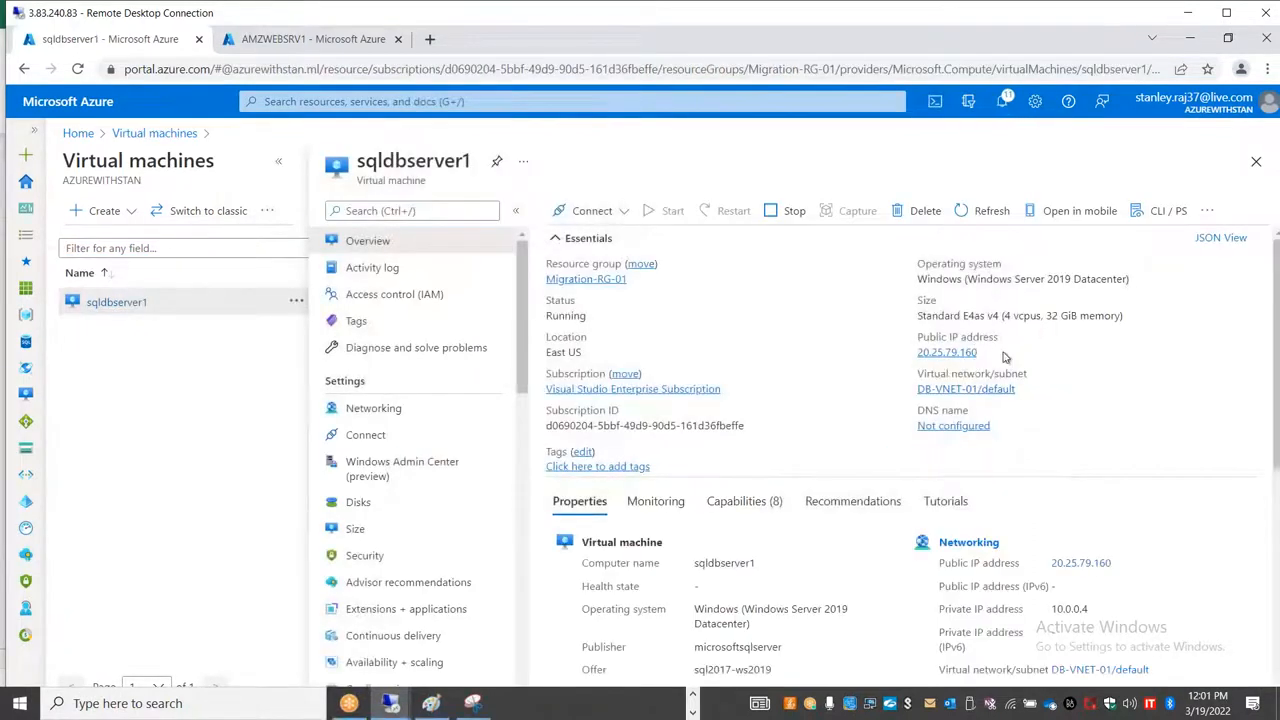
{"action": "left_click", "coordinate": [987, 352]}
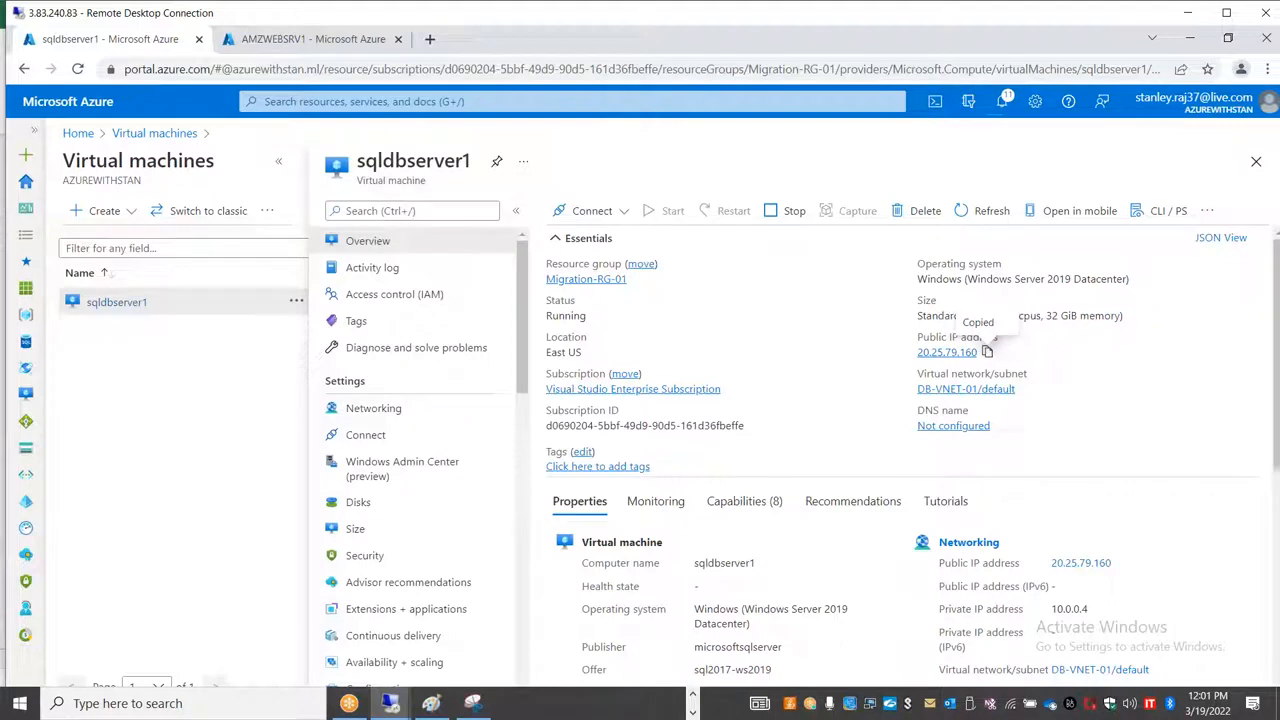
Step: Start a Remote Desktop connection to sqldbserver1 using the copied public IP address
{"action": "key", "text": "super+r"}
{"action": "key", "text": "Return"}
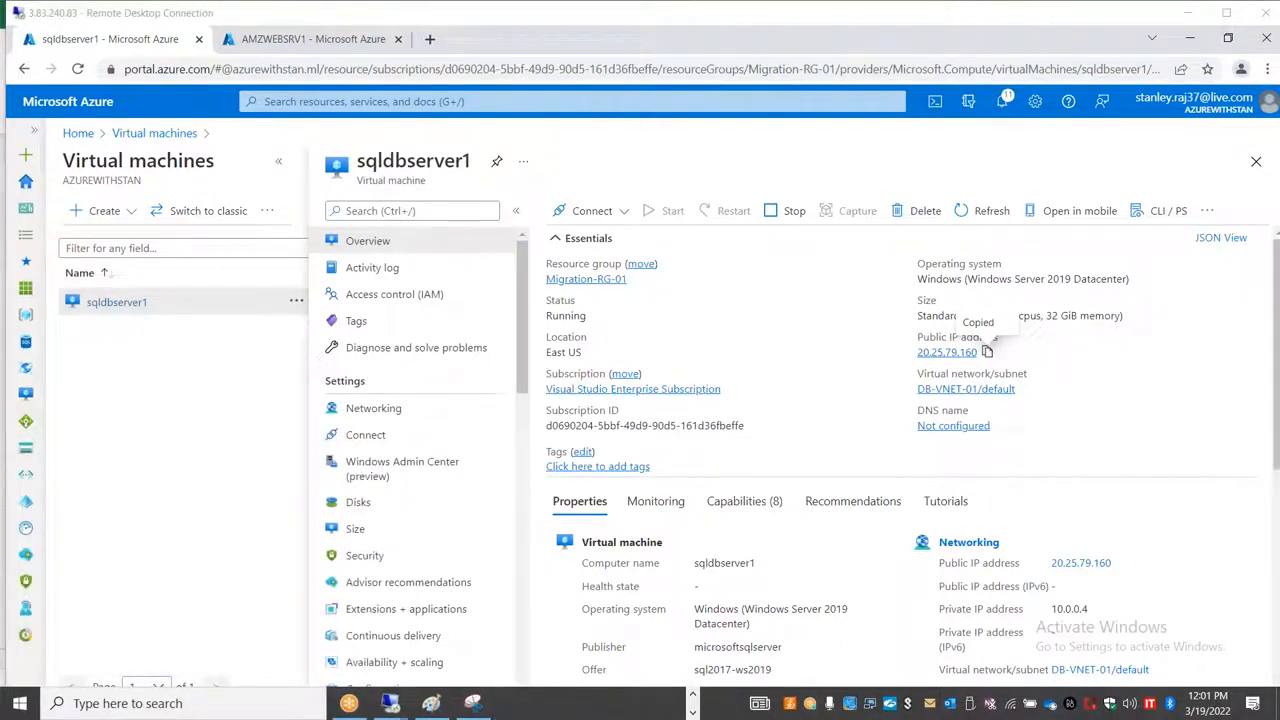
{"action": "left_click", "coordinate": [20, 703]}
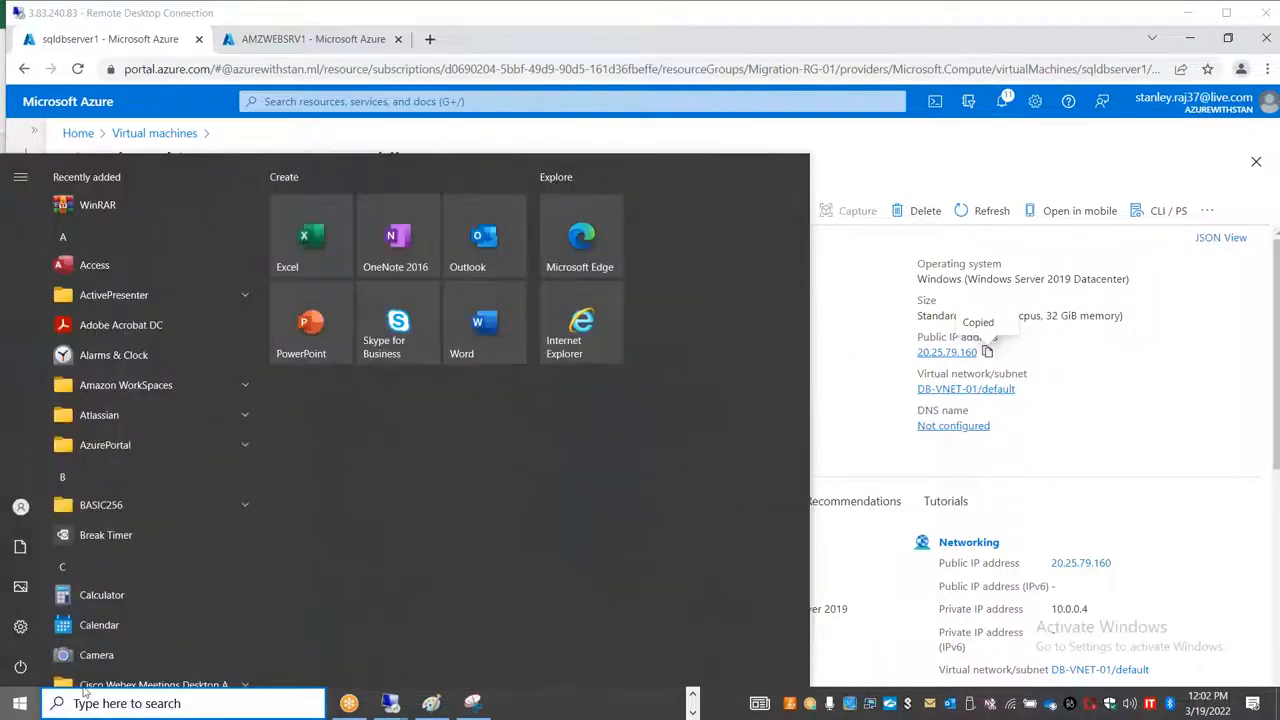
{"action": "key", "text": "super+x"}
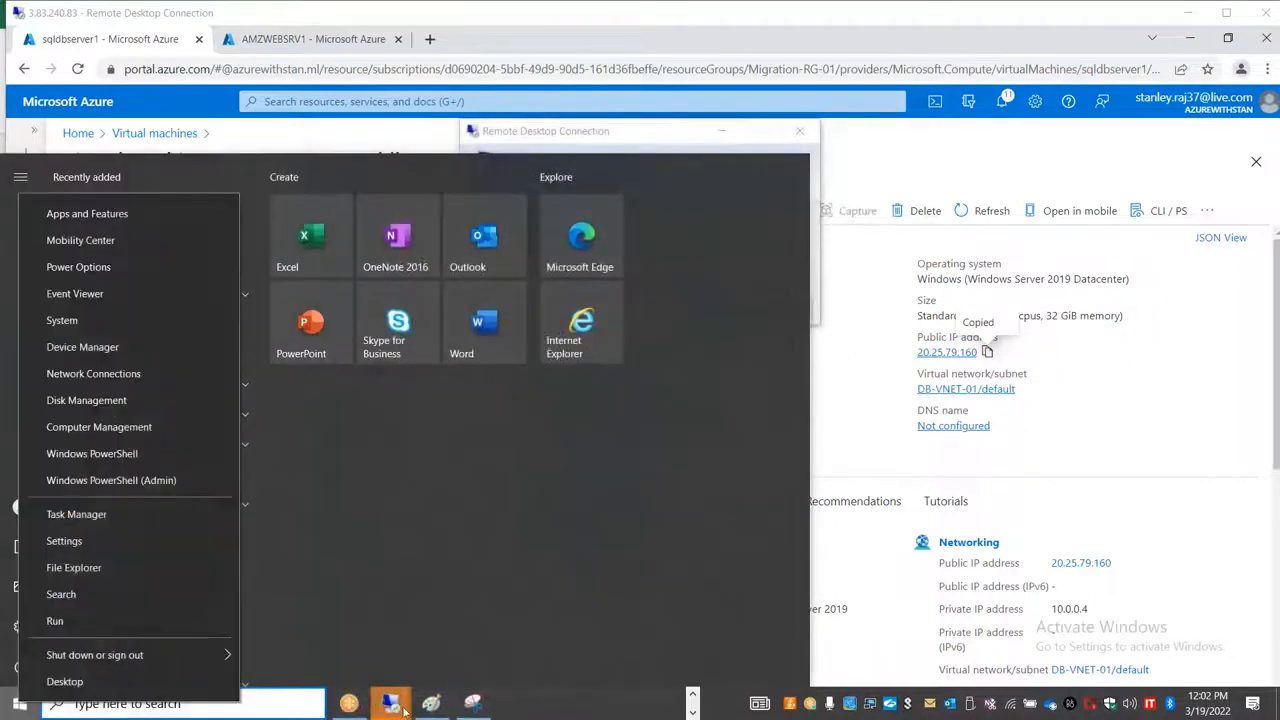
{"action": "left_click", "coordinate": [392, 703]}
{"action": "left_click", "coordinate": [560, 615]}
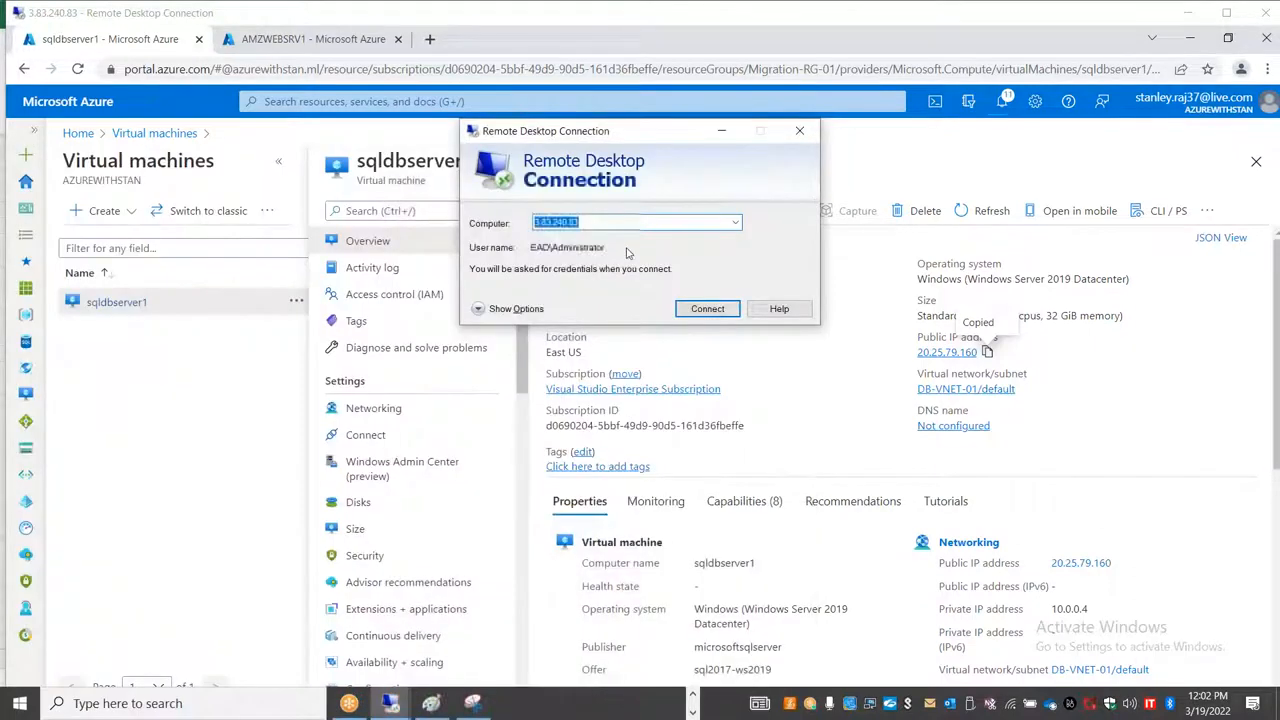
{"action": "key", "text": "ctrl+v"}
{"action": "left_click", "coordinate": [697, 310]}
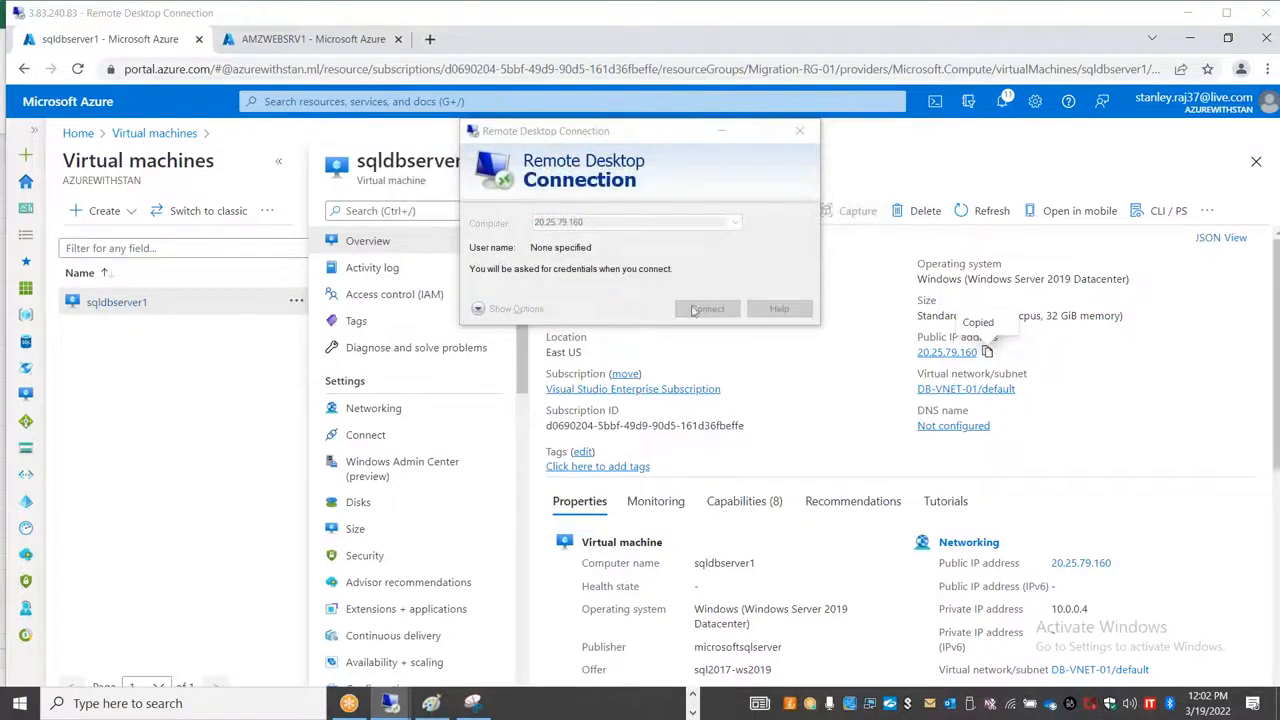
Step: Sign in with a different account by entering its user name and password, and accept the untrusted certificate
{"action": "left_click", "coordinate": [505, 293]}
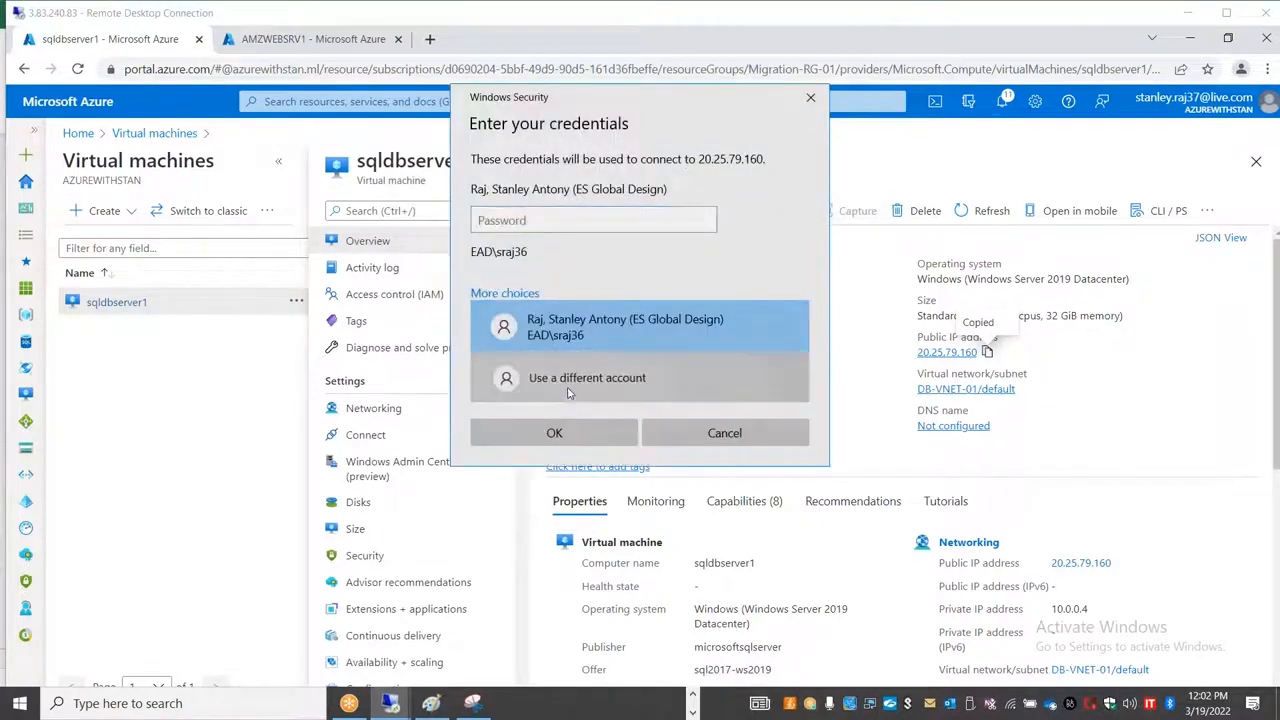
{"action": "left_click", "coordinate": [567, 393]}
{"action": "type", "text": "stan"}
{"action": "key", "text": "Tab"}
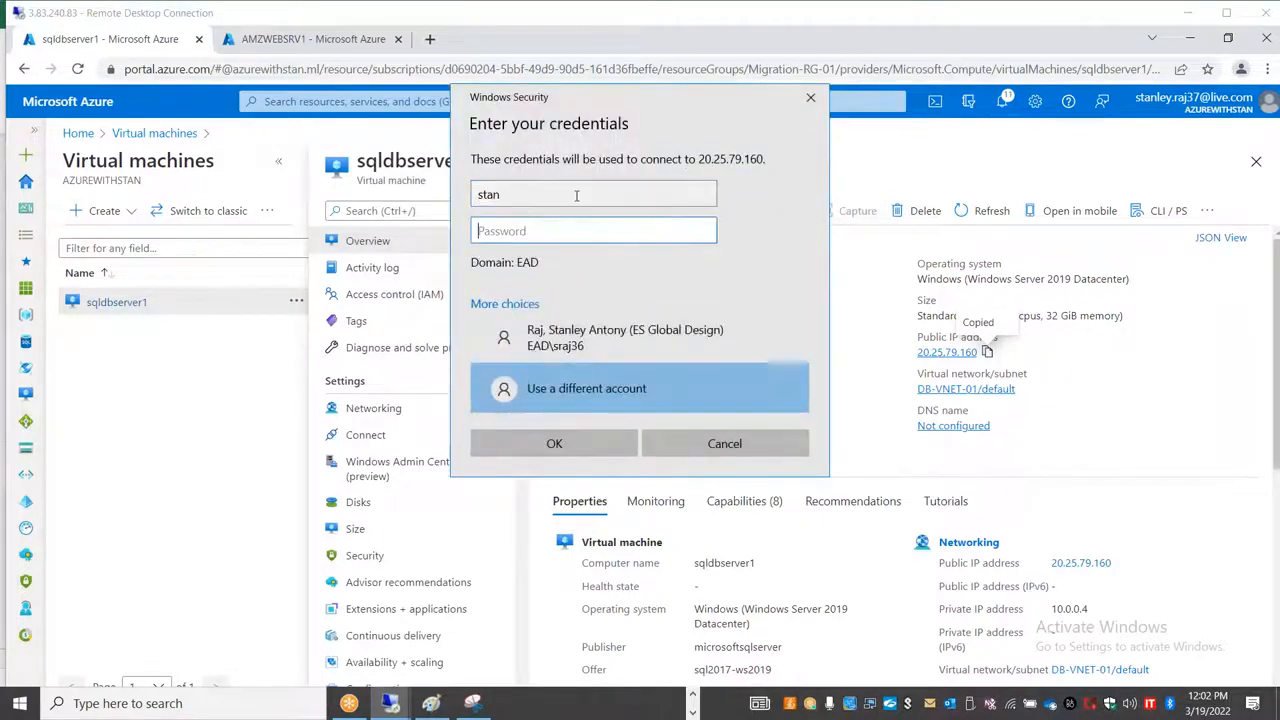
{"action": "type", "text": "••••••••••••"}
{"action": "key", "text": "Return"}
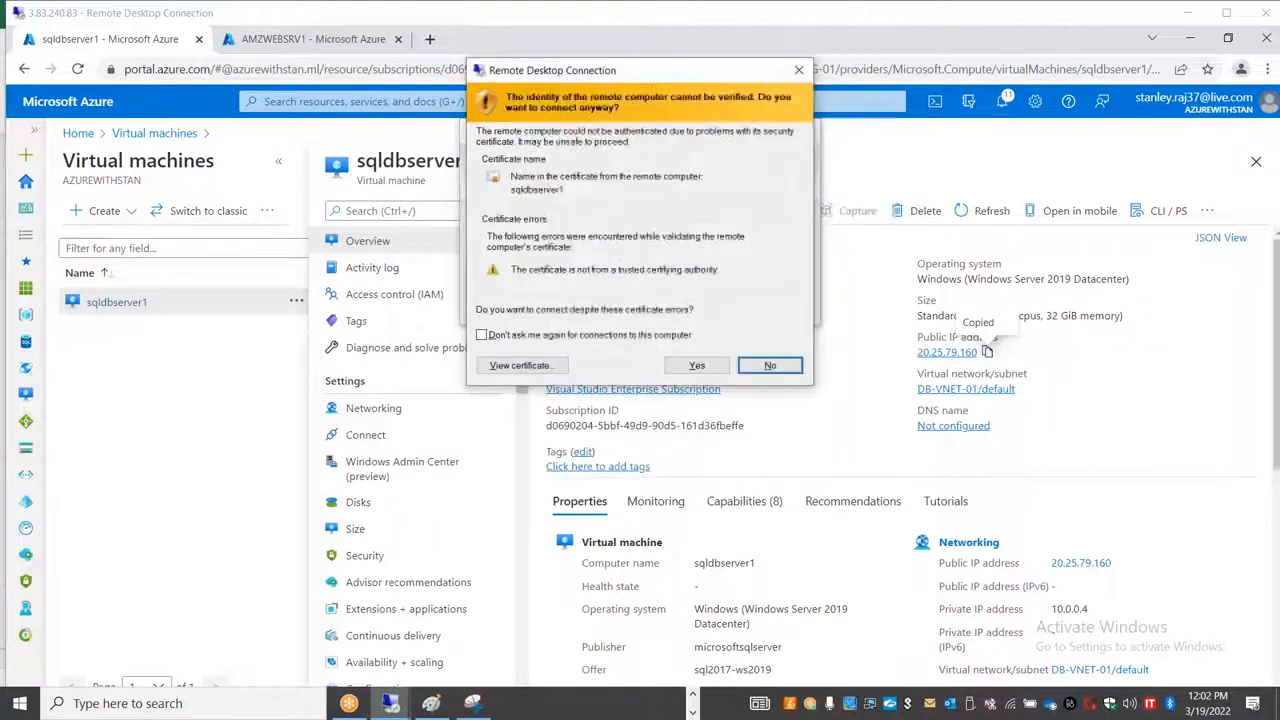
{"action": "left_click", "coordinate": [697, 365]}
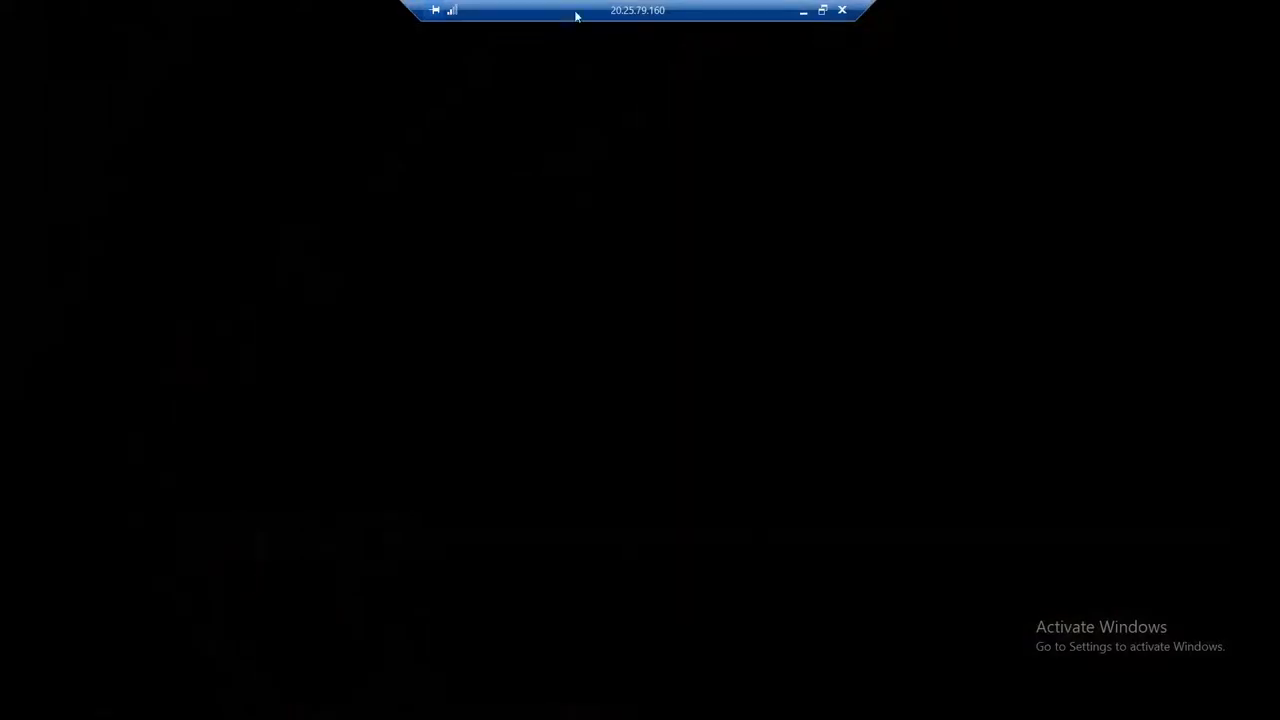
Step: Expand the Microsoft SQL Server Tools 18 program group on the remote server and allow network discovery
{"action": "left_click_drag", "start_coordinate": [574, 12], "coordinate": [341, 12]}
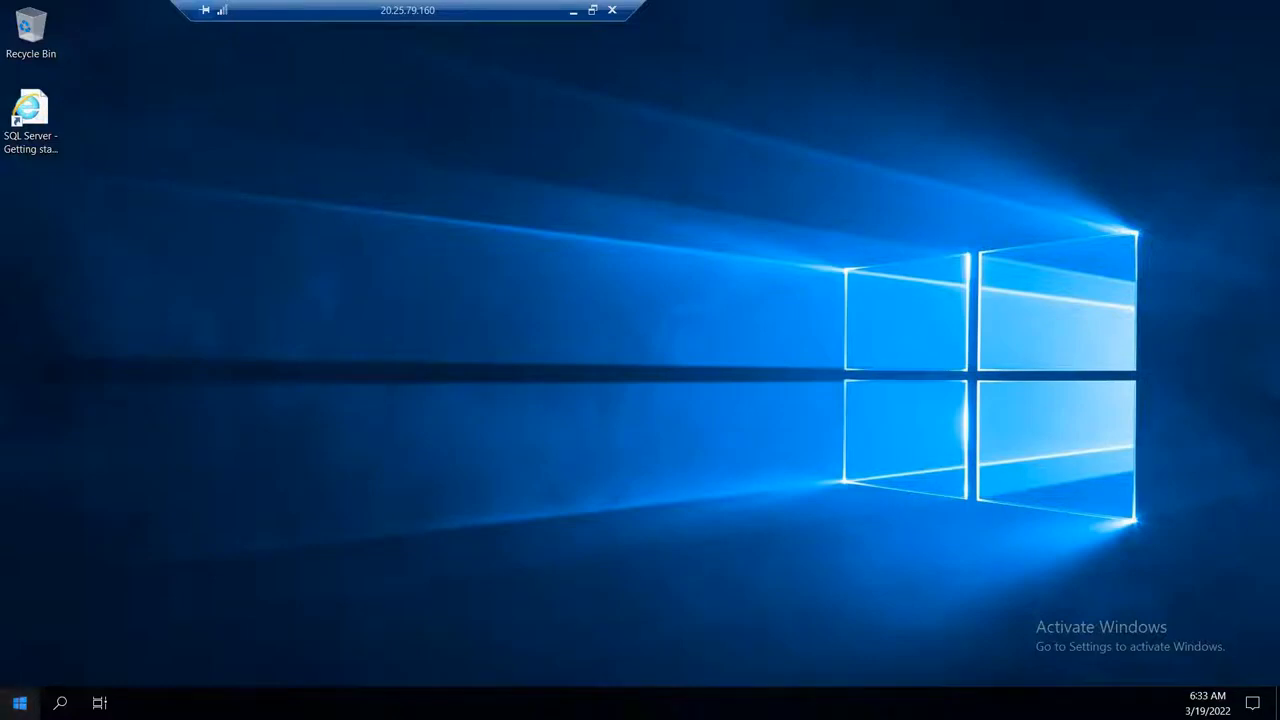
{"action": "left_click", "coordinate": [20, 703]}
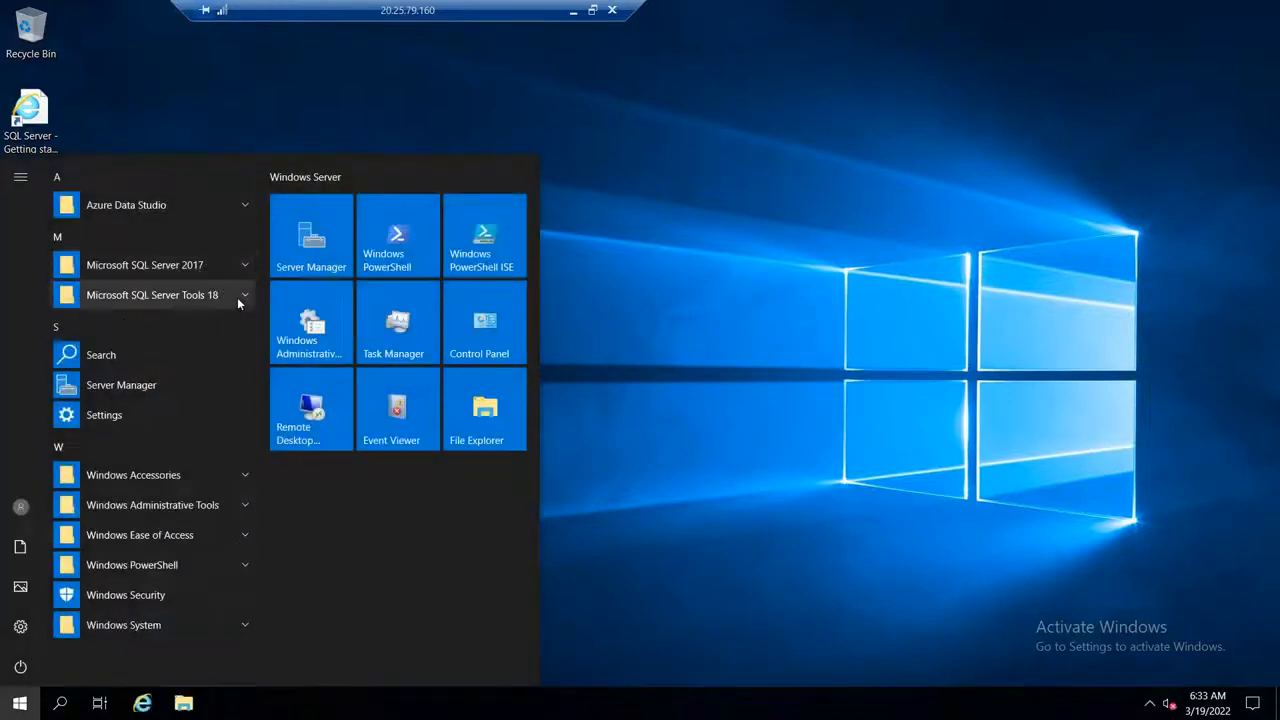
{"action": "left_click", "coordinate": [237, 297]}
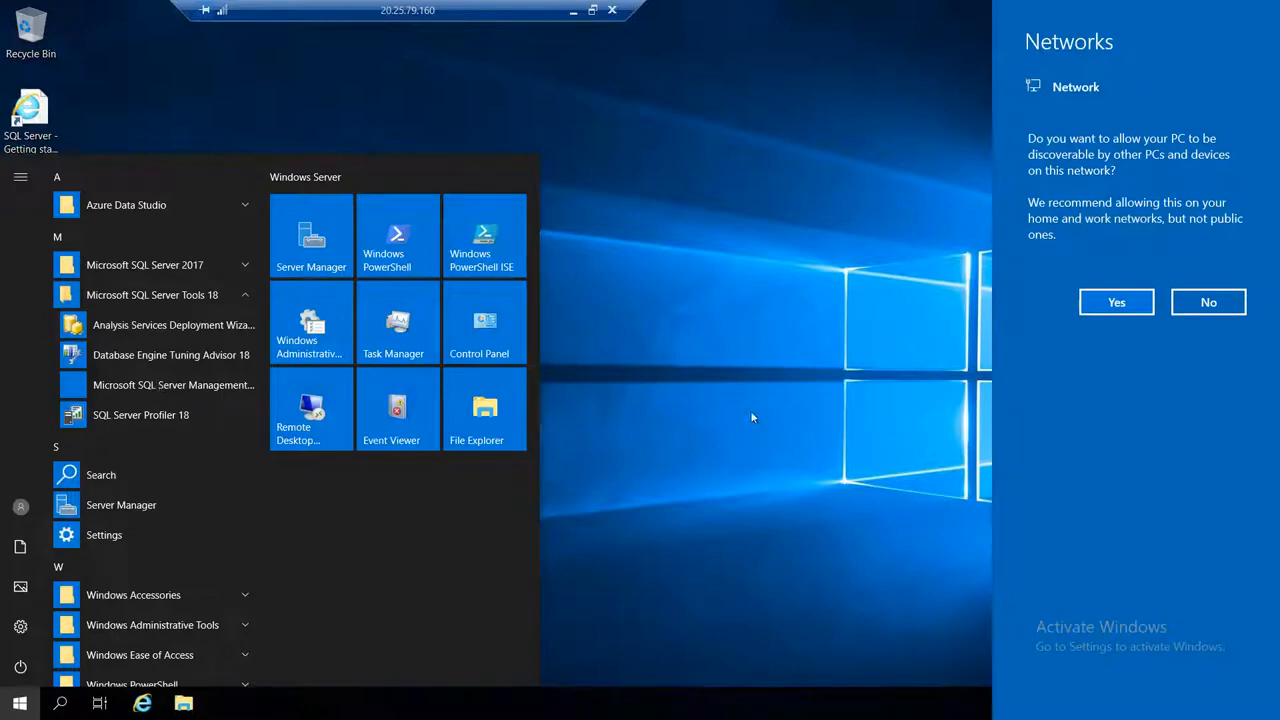
{"action": "left_click", "coordinate": [1110, 304]}
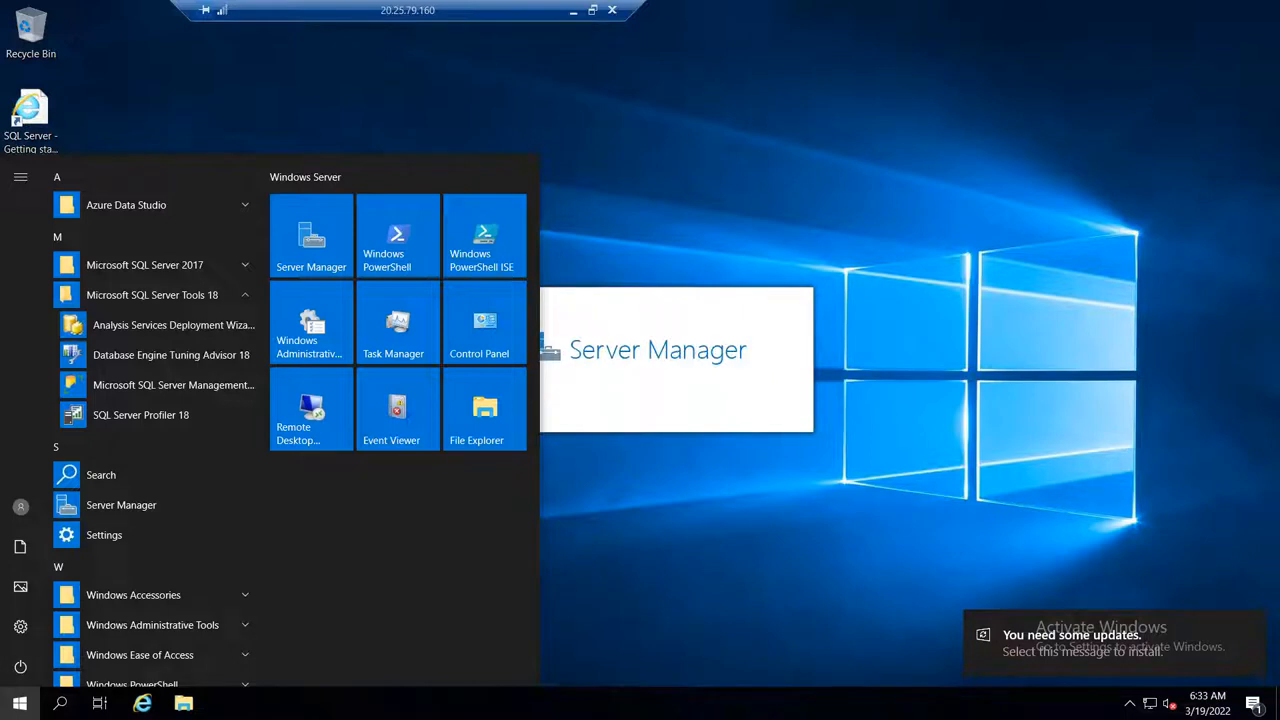
Step: Reduce the full-screen sqldbserver1 session to a window and switch back to the Azure portal session
{"action": "left_click", "coordinate": [592, 10]}
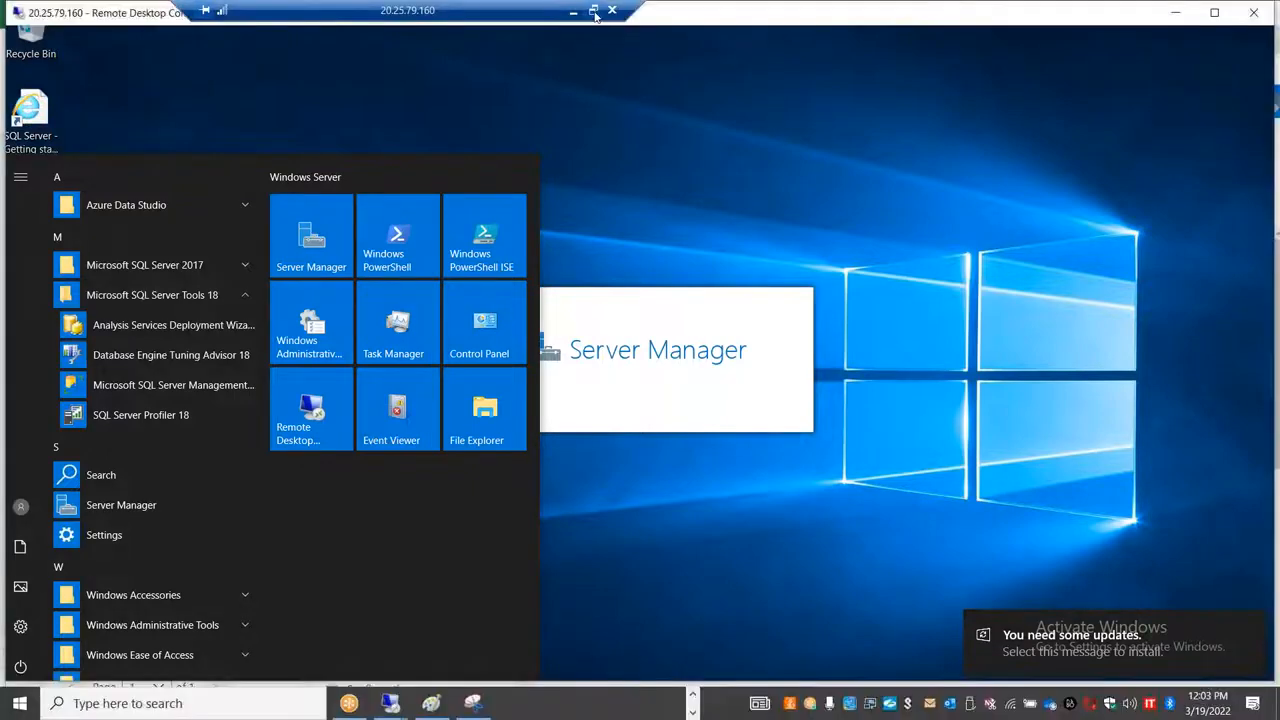
{"action": "left_click_drag", "start_coordinate": [493, 20], "coordinate": [921, 64]}
{"action": "left_click", "coordinate": [310, 38]}
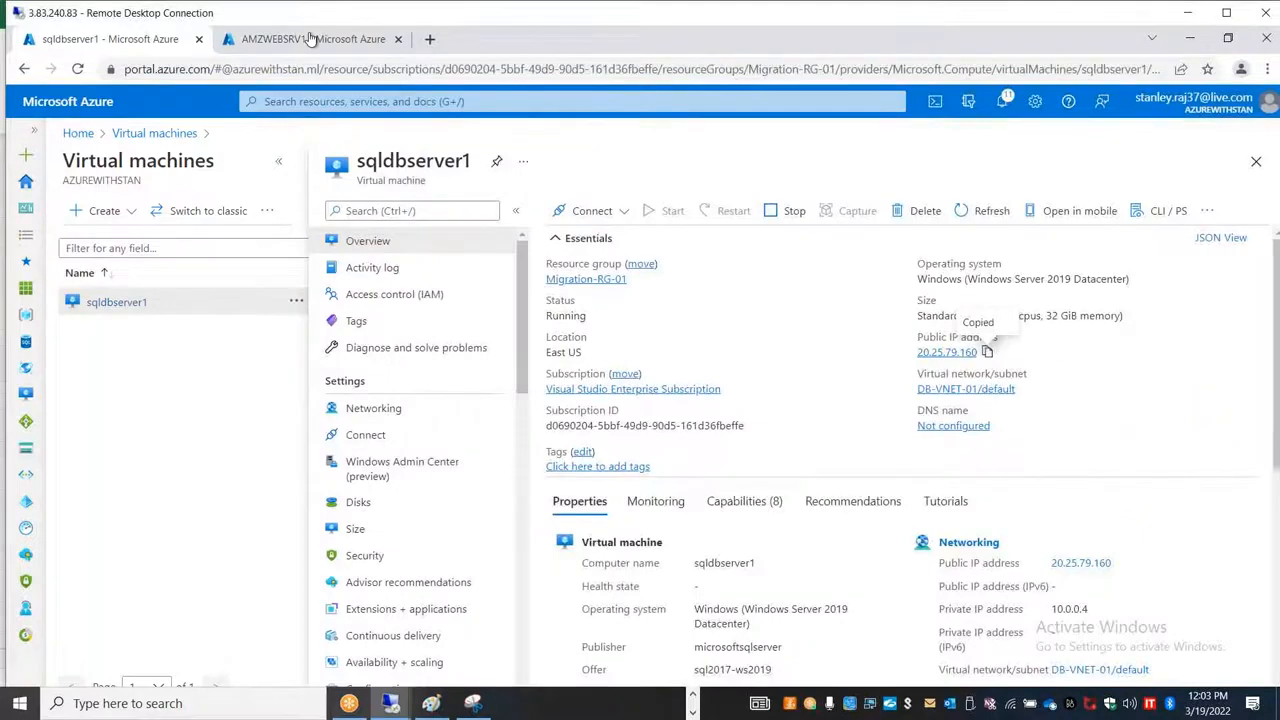
Step: Refresh the replicated items of aws2azureproject1-MigrateVault-840494593 and examine the status and infrastructure view of AMZWEBSRV1
{"action": "left_click", "coordinate": [310, 38]}
{"action": "left_click", "coordinate": [400, 133]}
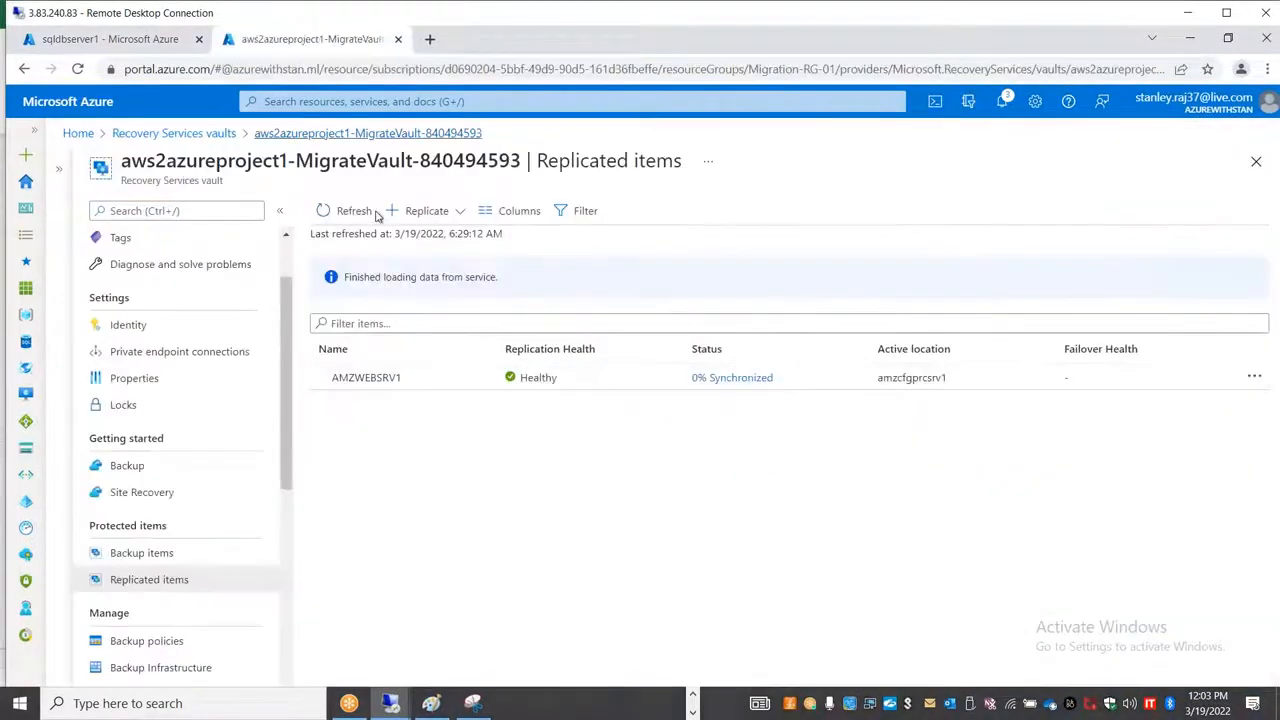
{"action": "left_click", "coordinate": [340, 211]}
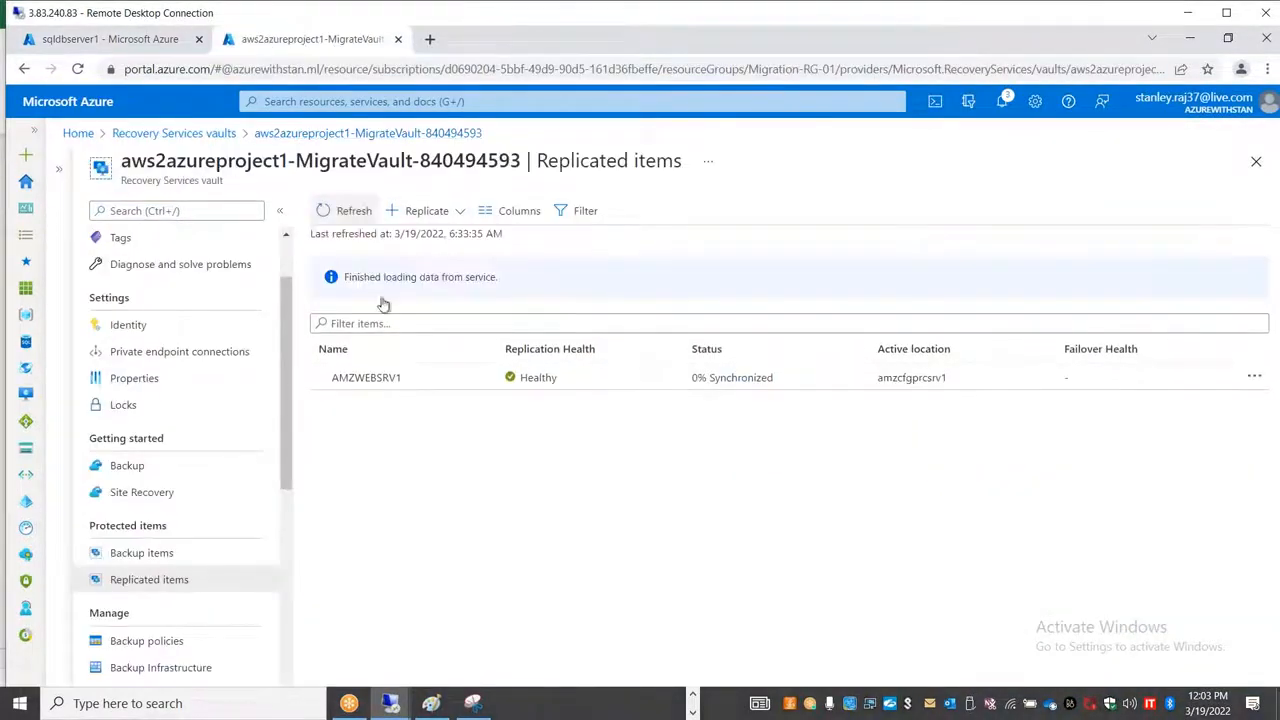
{"action": "left_click", "coordinate": [366, 378]}
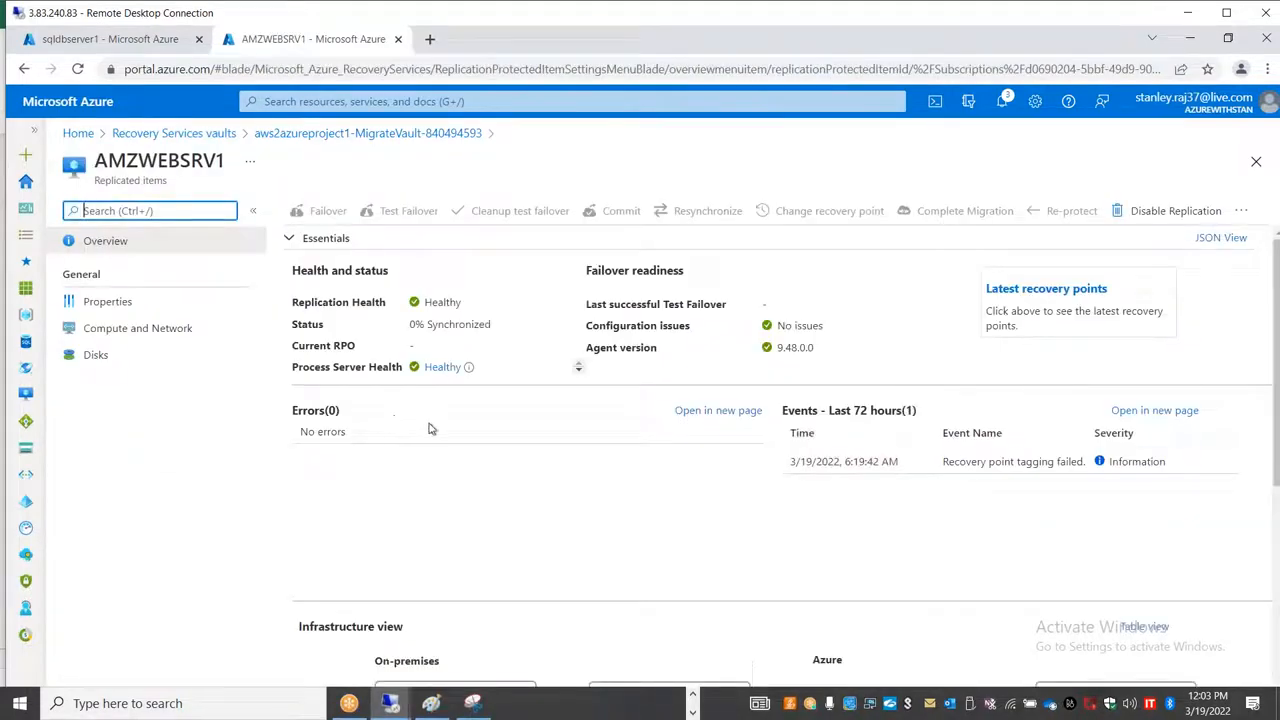
{"action": "scroll", "coordinate": [557, 556], "scroll_direction": "down", "scroll_amount": 4}
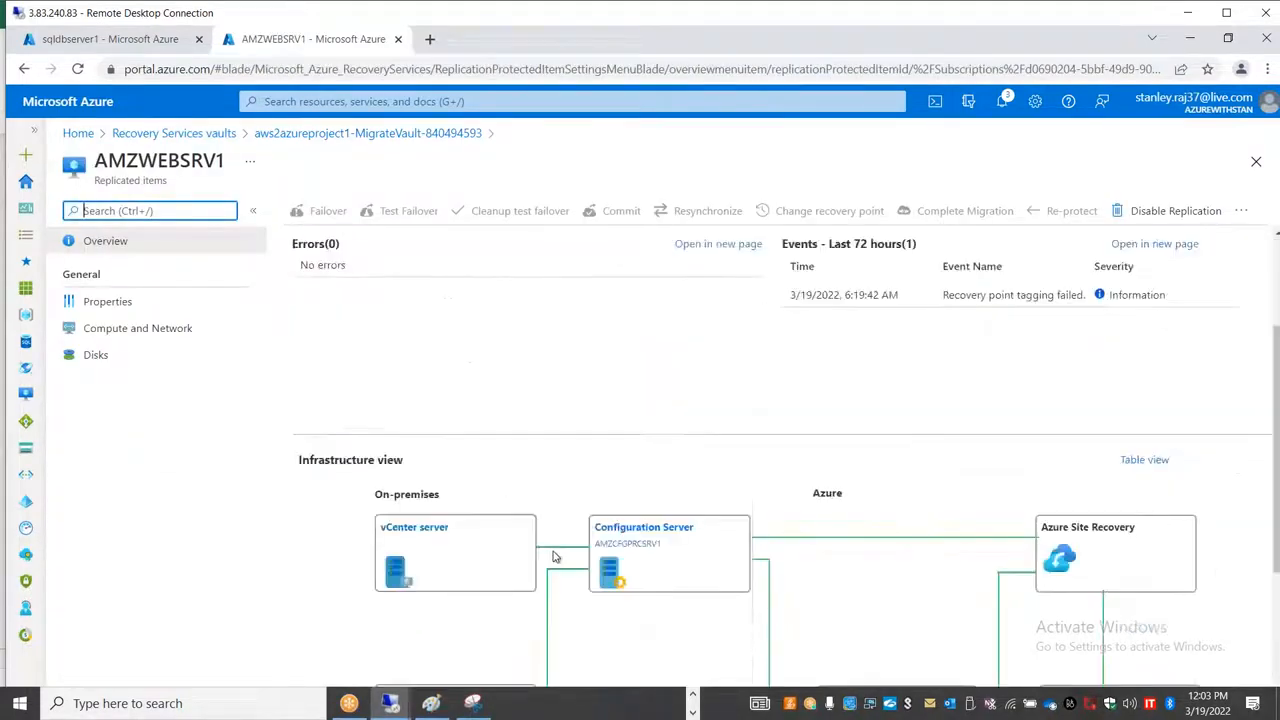
Step: Review AMZWEBSRV1's replication health, bring up the amzwebsrv1 remote session, and return to the replicated items of aws2azureproject1-MigrateVault-840494593
{"action": "scroll", "coordinate": [548, 553], "scroll_direction": "up", "scroll_amount": 4}
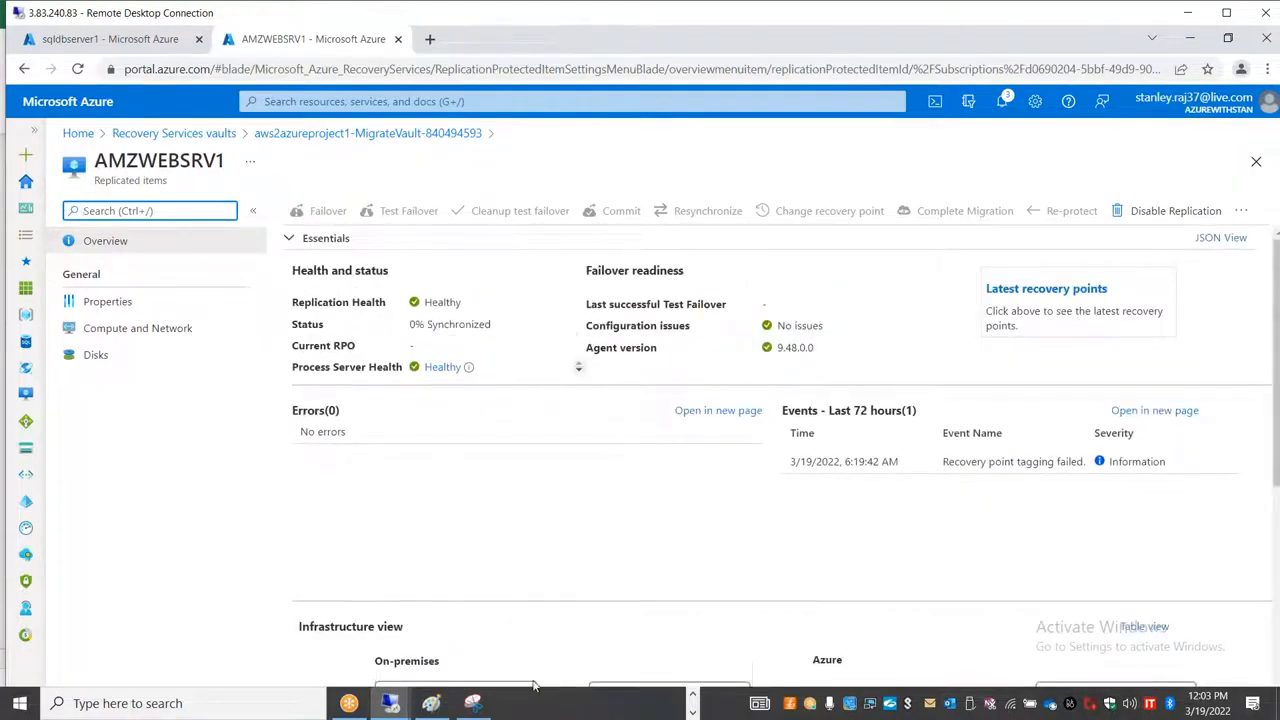
{"action": "left_click", "coordinate": [401, 706]}
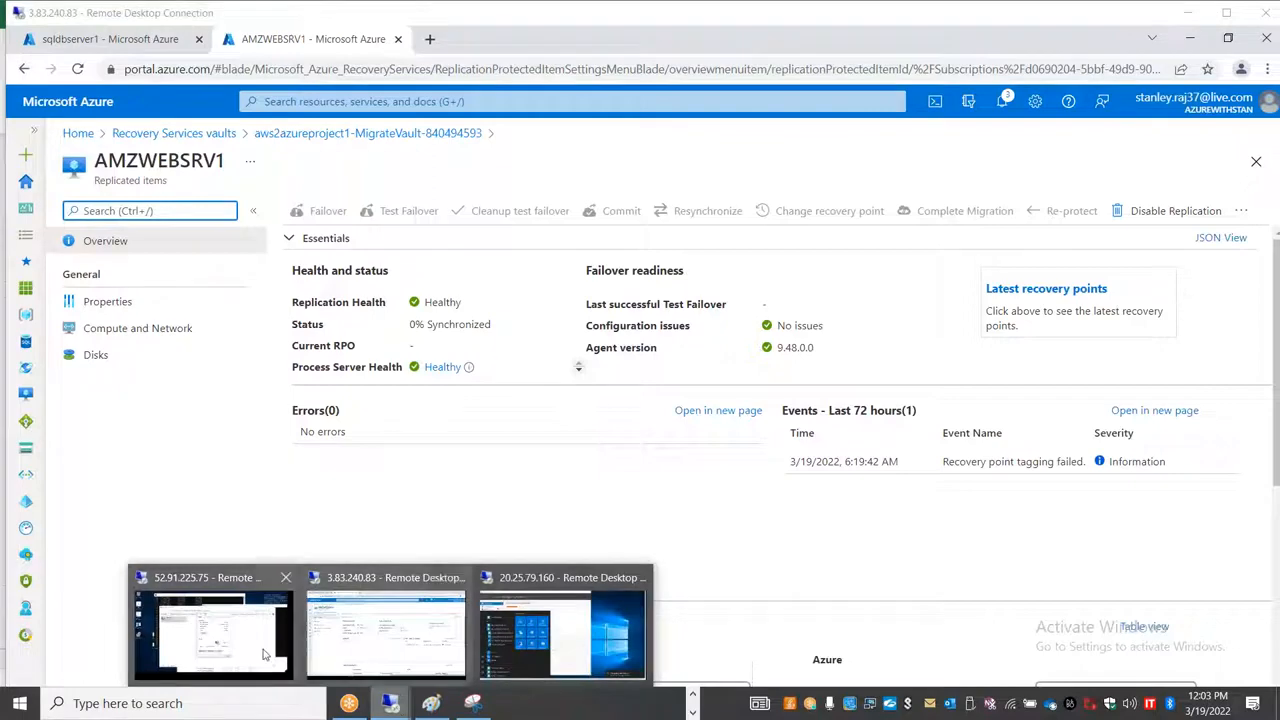
{"action": "left_click", "coordinate": [212, 632]}
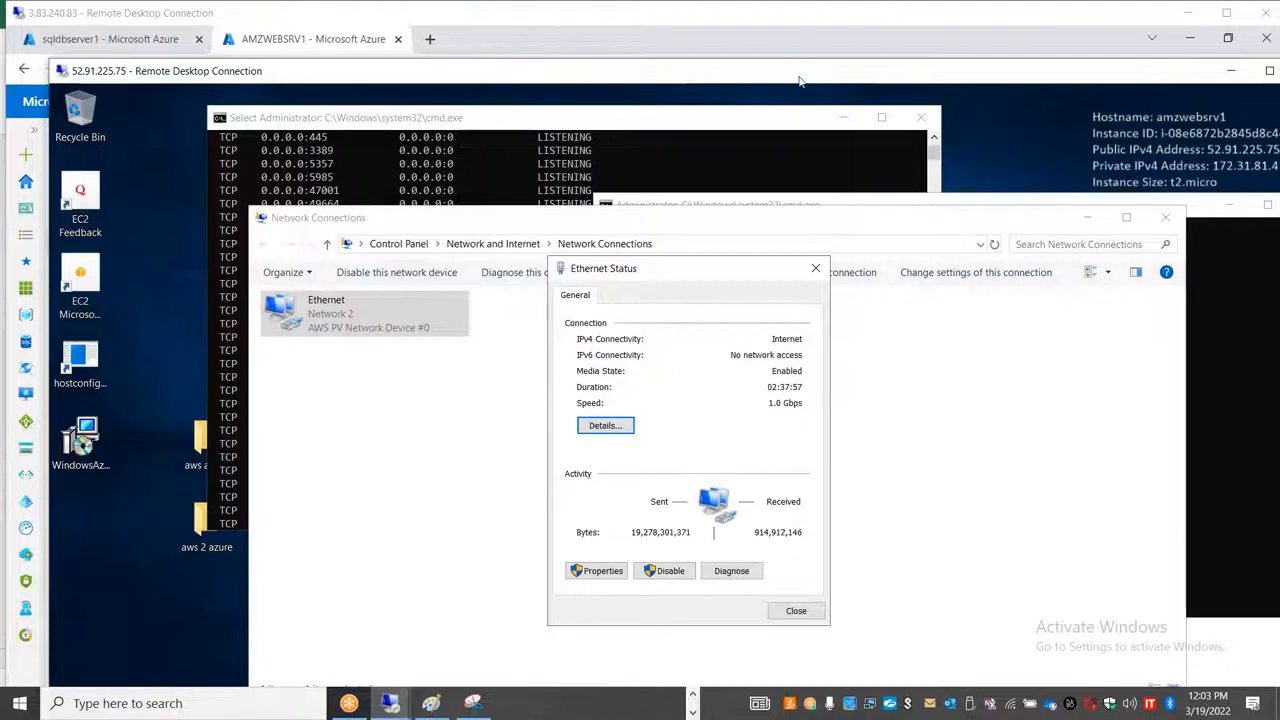
{"action": "left_click_drag", "start_coordinate": [800, 80], "coordinate": [548, 138]}
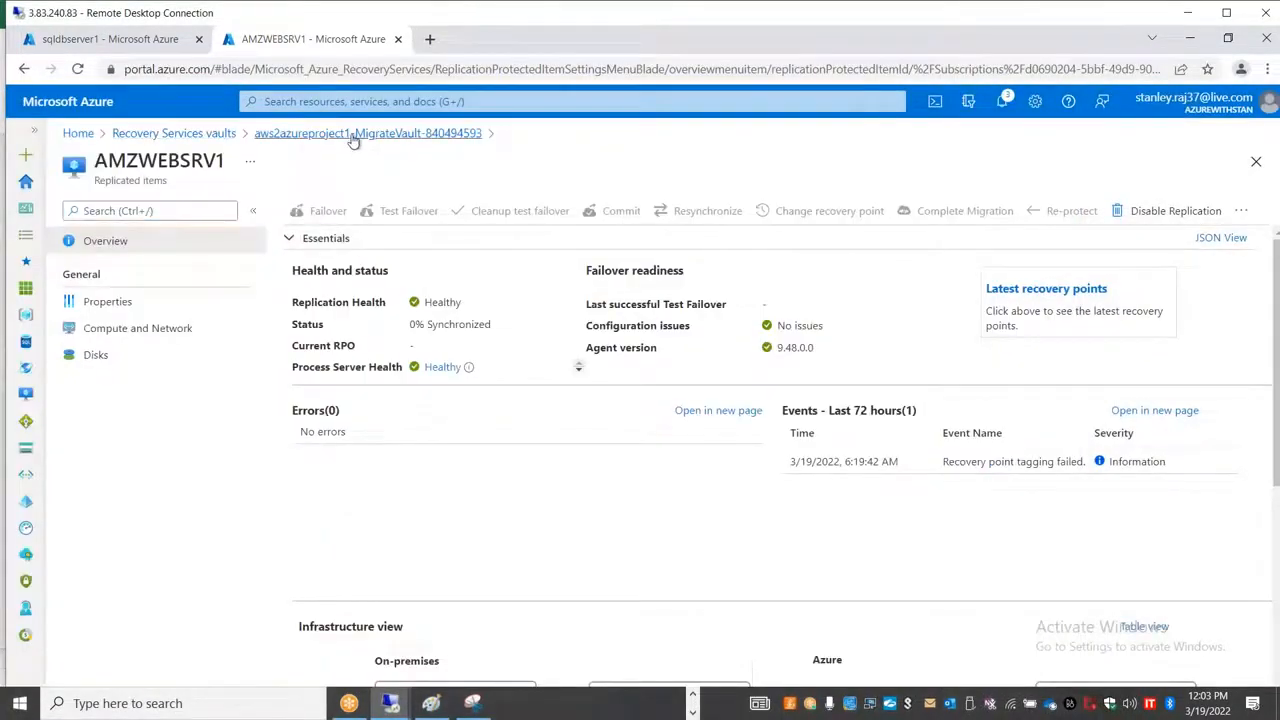
{"action": "left_click", "coordinate": [353, 136]}
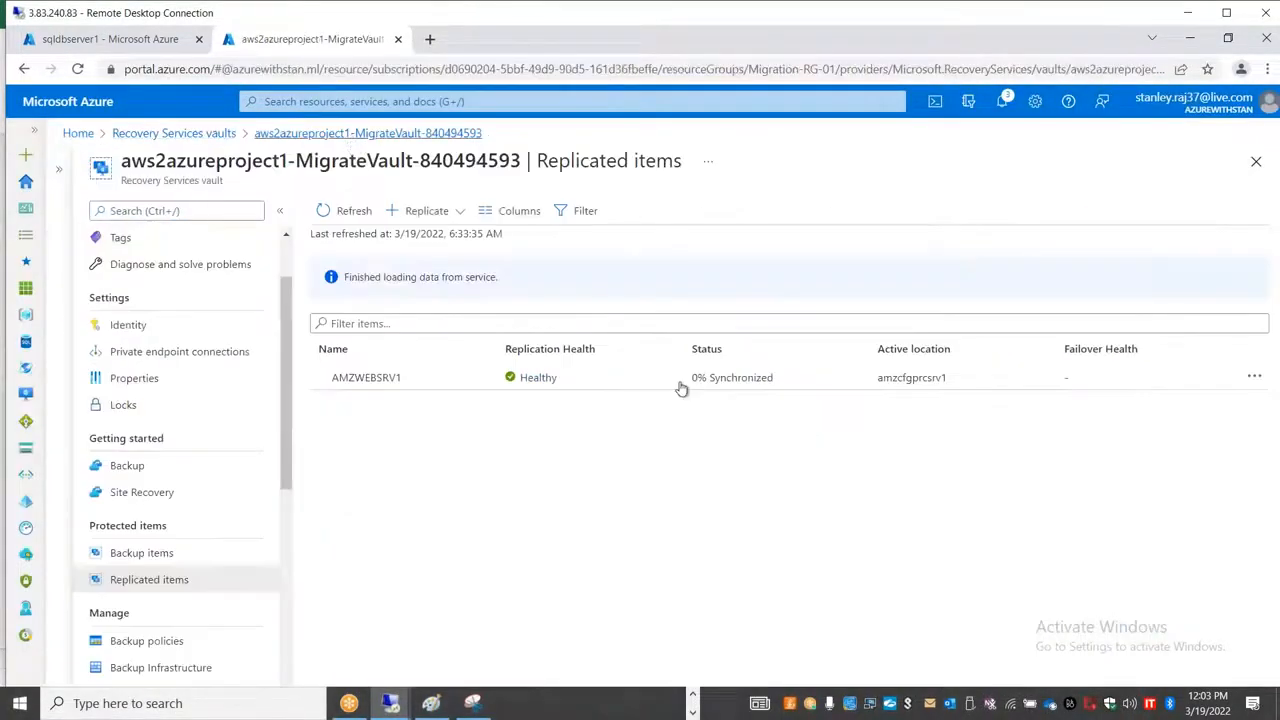
Step: Switch to the full-screen amzwebsrv1 remote session and examine the local disk's capacity and free space under This PC
{"action": "left_click", "coordinate": [390, 703]}
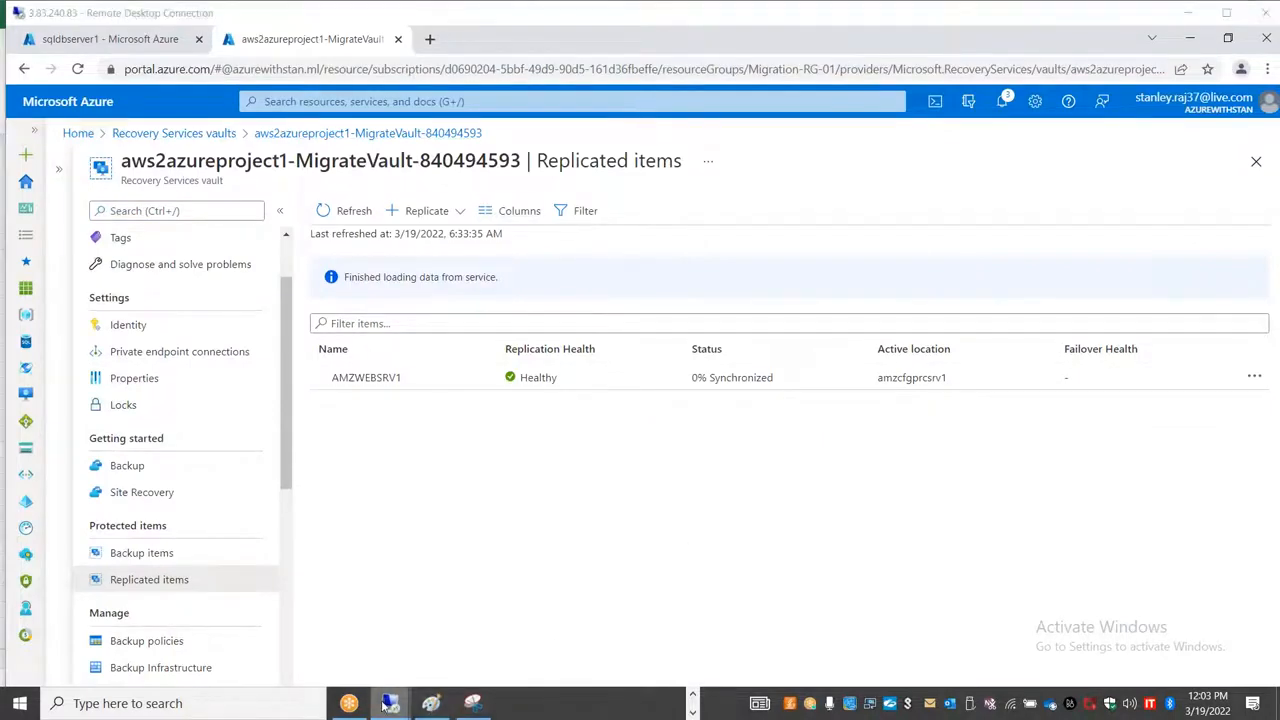
{"action": "left_click", "coordinate": [240, 581]}
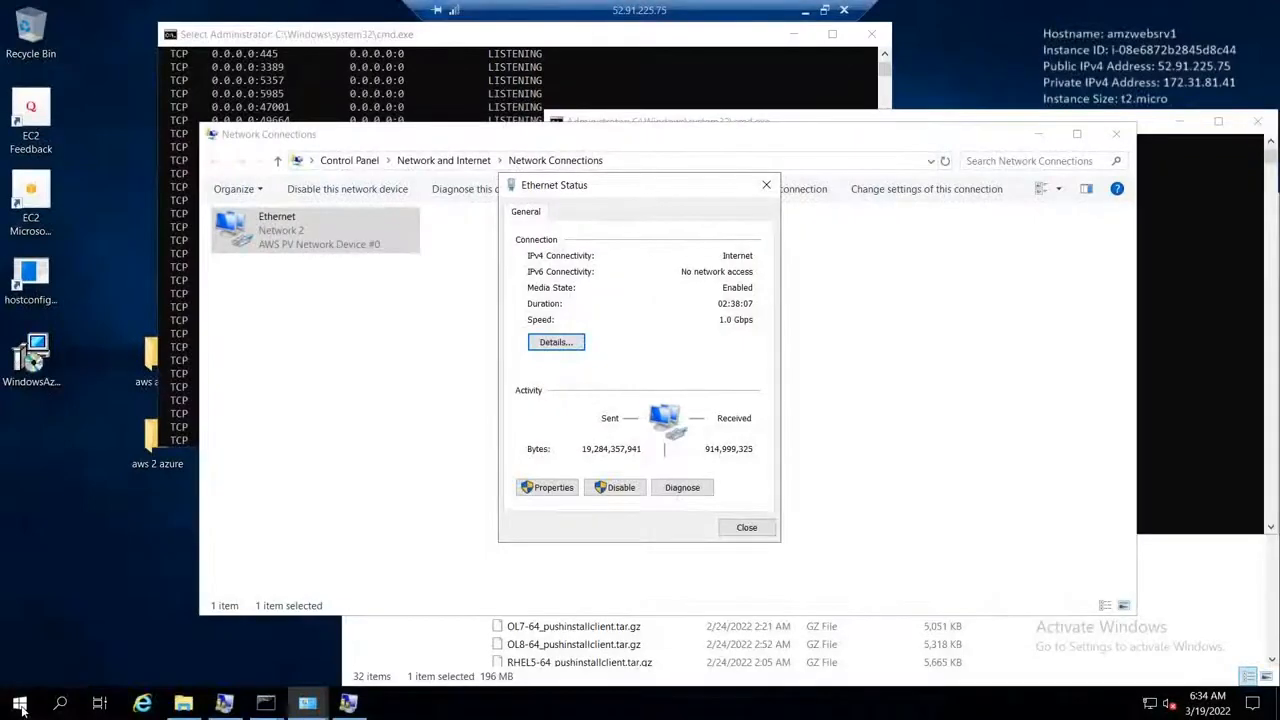
{"action": "right_click", "coordinate": [18, 703]}
{"action": "left_click", "coordinate": [120, 629]}
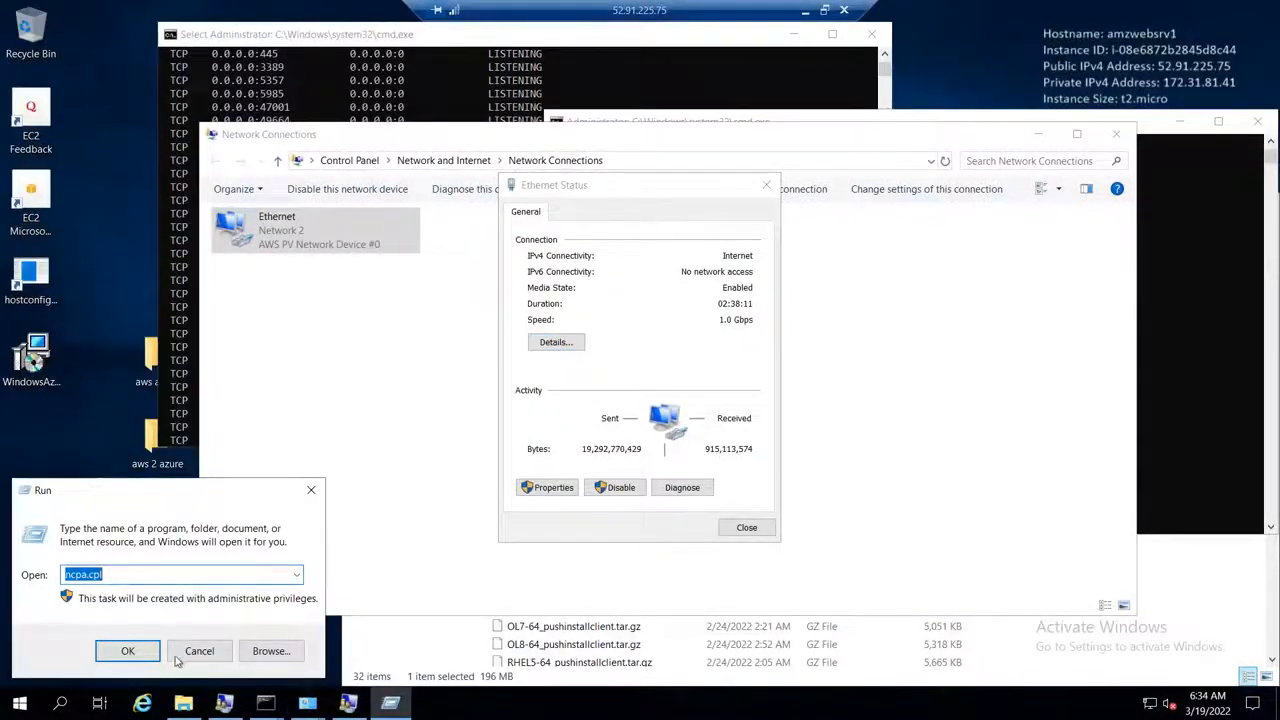
{"action": "type", "text": "cmd"}
{"action": "key", "text": "Return"}
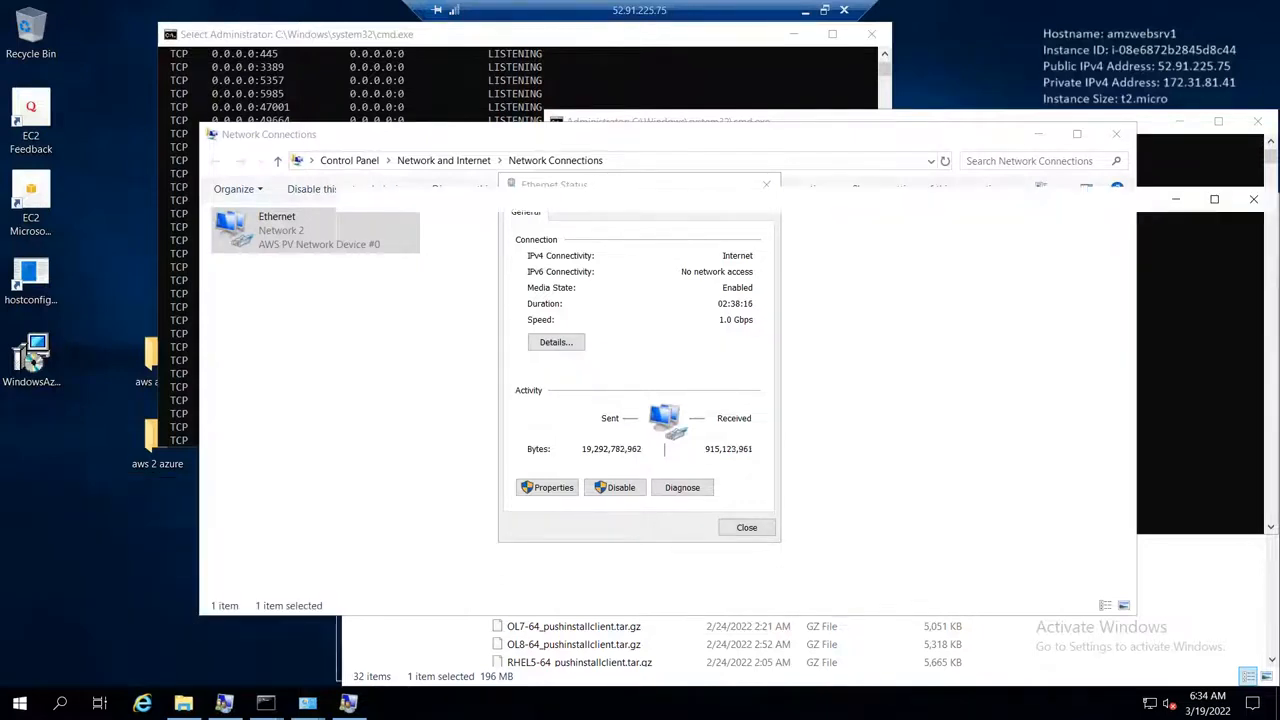
{"action": "left_click", "coordinate": [388, 390]}
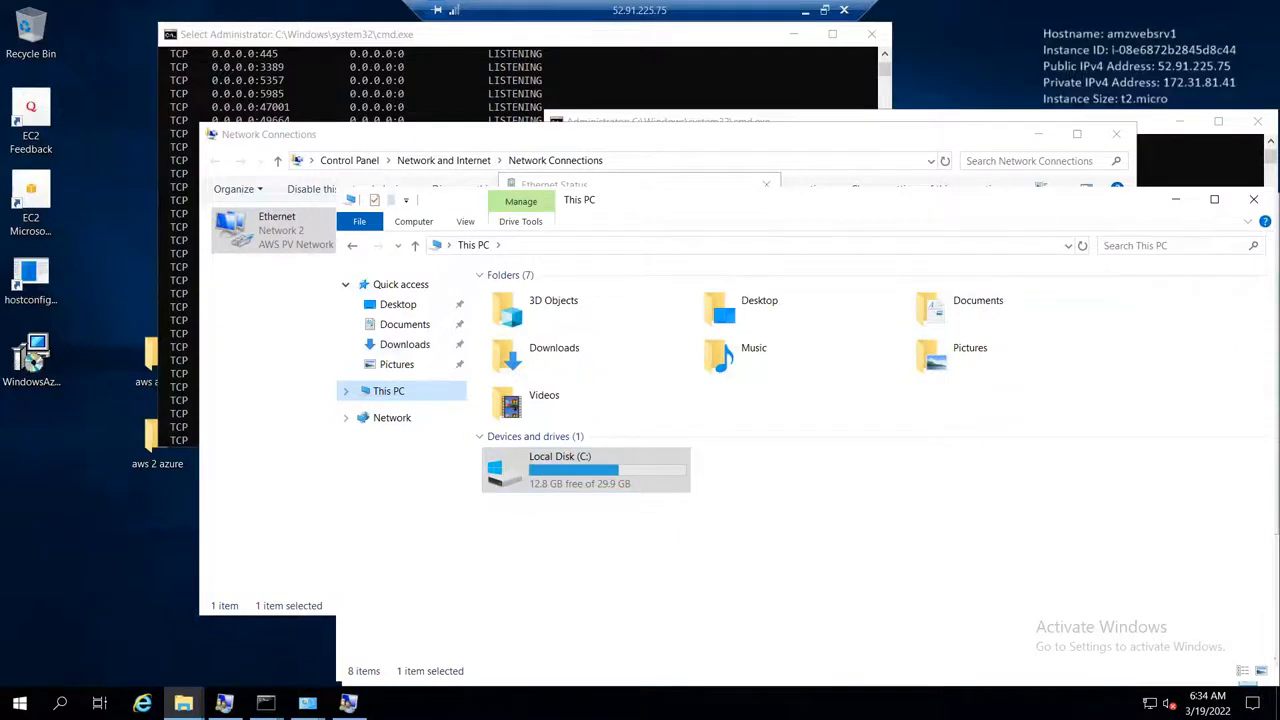
{"action": "left_click_drag", "start_coordinate": [1015, 203], "coordinate": [722, 169]}
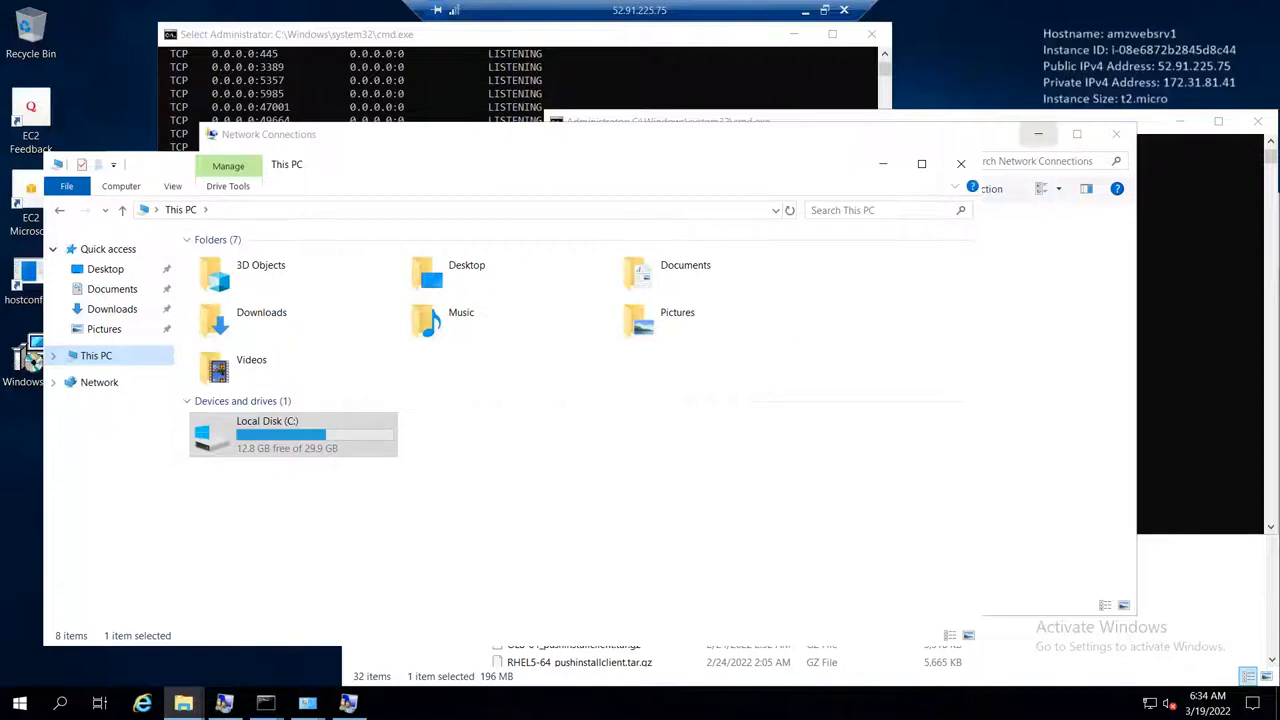
Step: Minimize the Network Connections and This PC windows, and put the amzwebsrv1 session away to return to the Azure portal
{"action": "left_click", "coordinate": [1039, 135]}
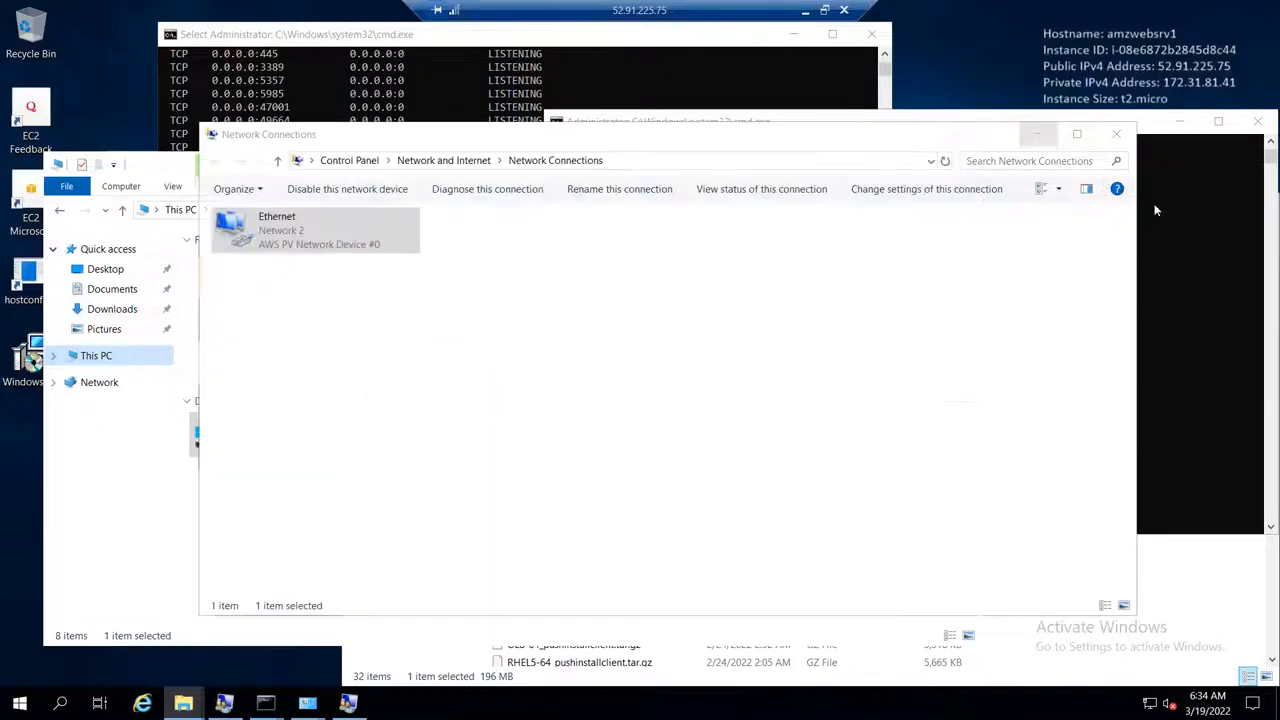
{"action": "left_click", "coordinate": [878, 163]}
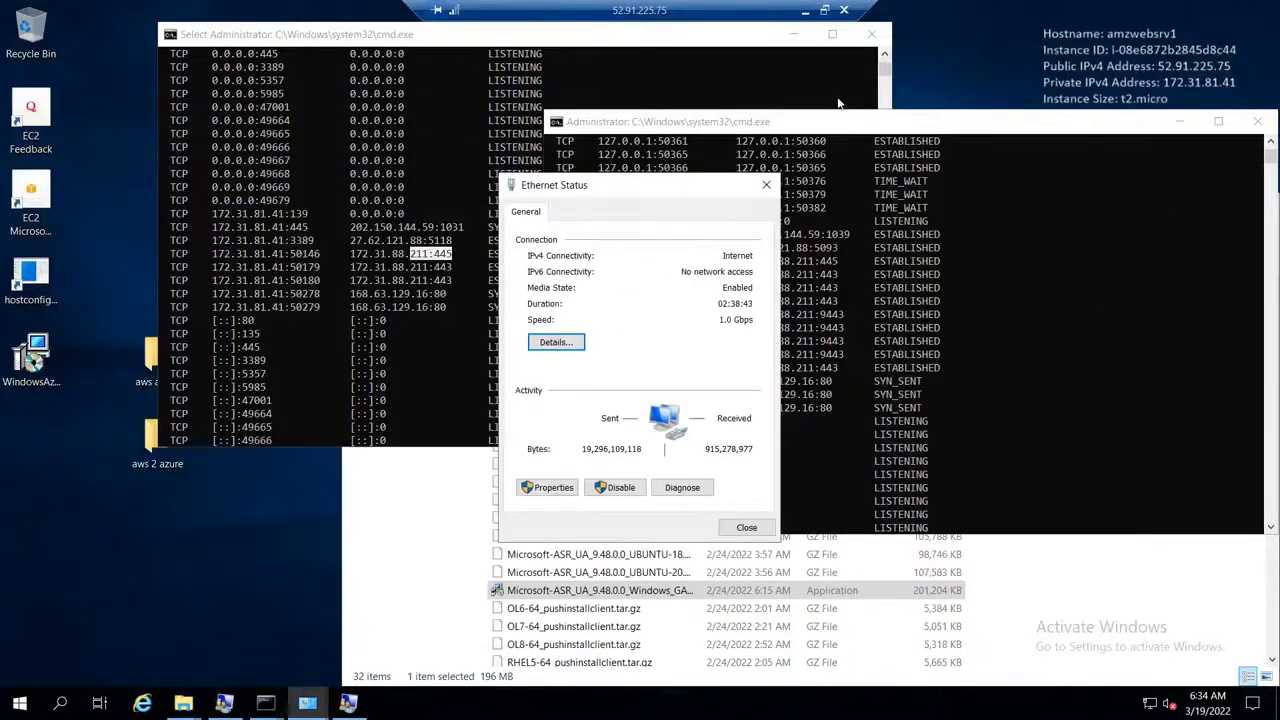
{"action": "left_click", "coordinate": [824, 10]}
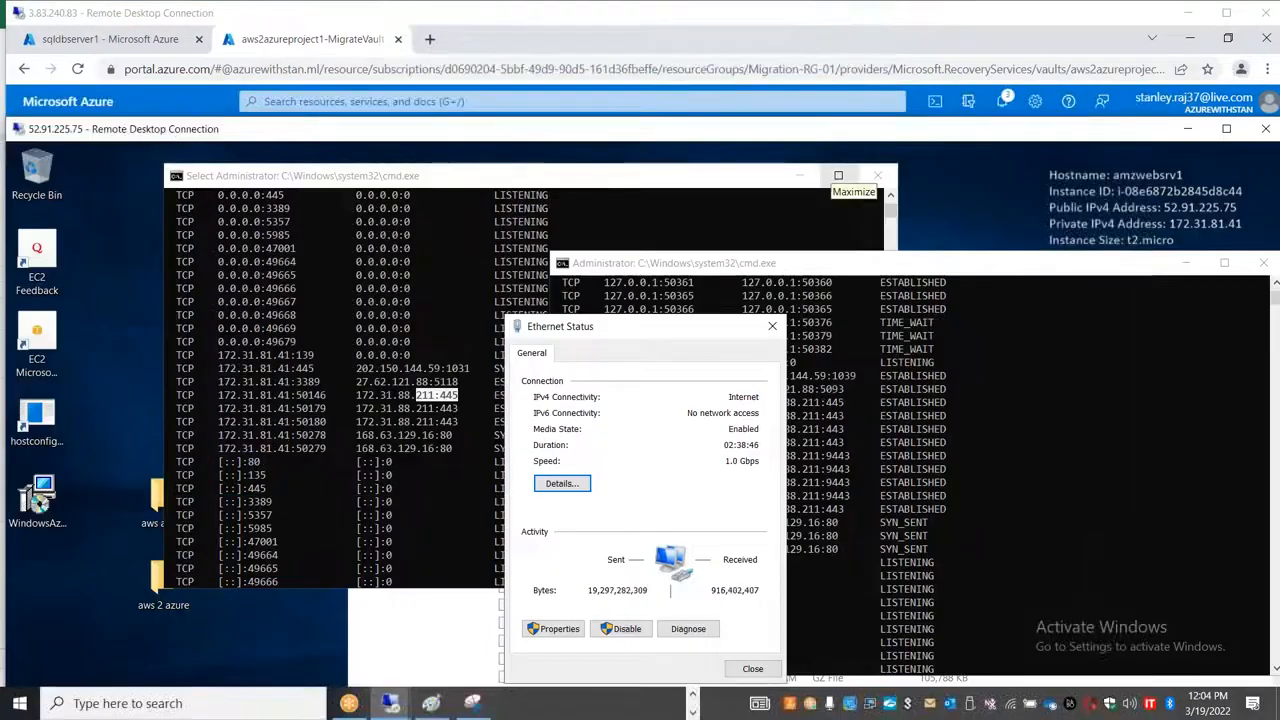
{"action": "left_click", "coordinate": [1187, 128]}
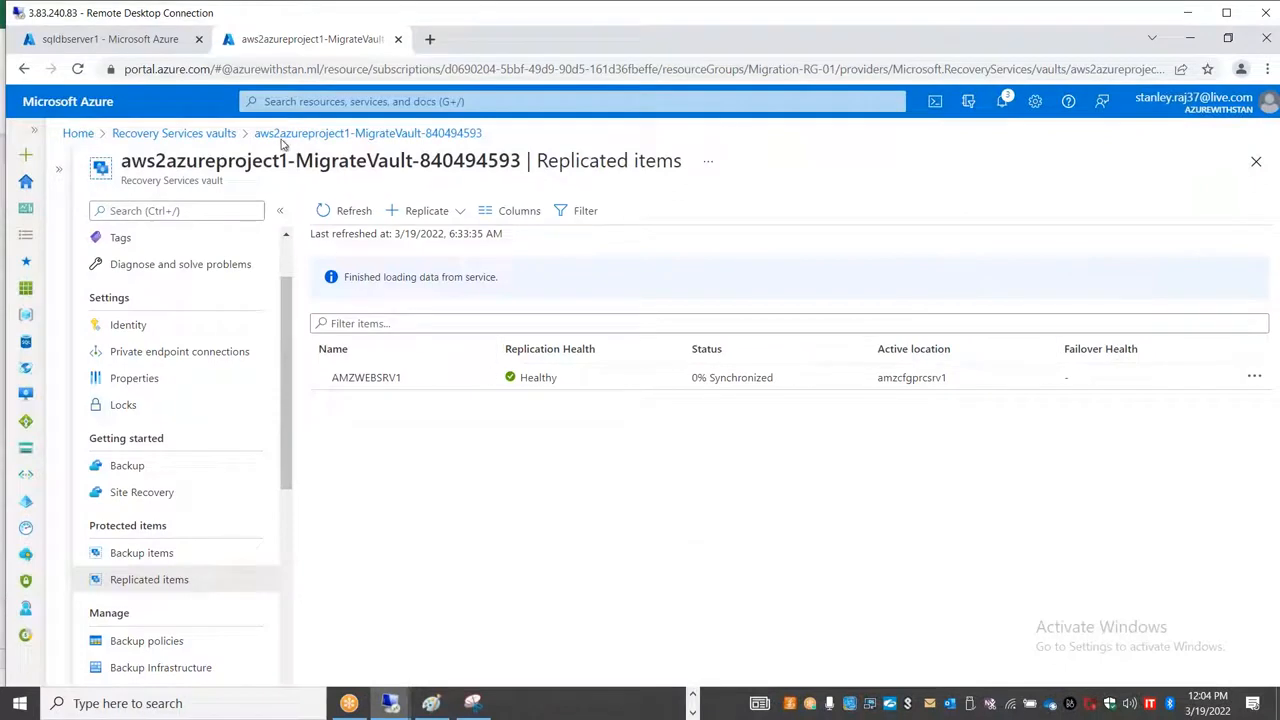
Step: Switch to the AWS EC2 Management Console in Chrome, list the instances, and clear the selection of amzwebsrv1
{"action": "left_click", "coordinate": [693, 693]}
{"action": "mouse_move", "coordinate": [475, 705]}
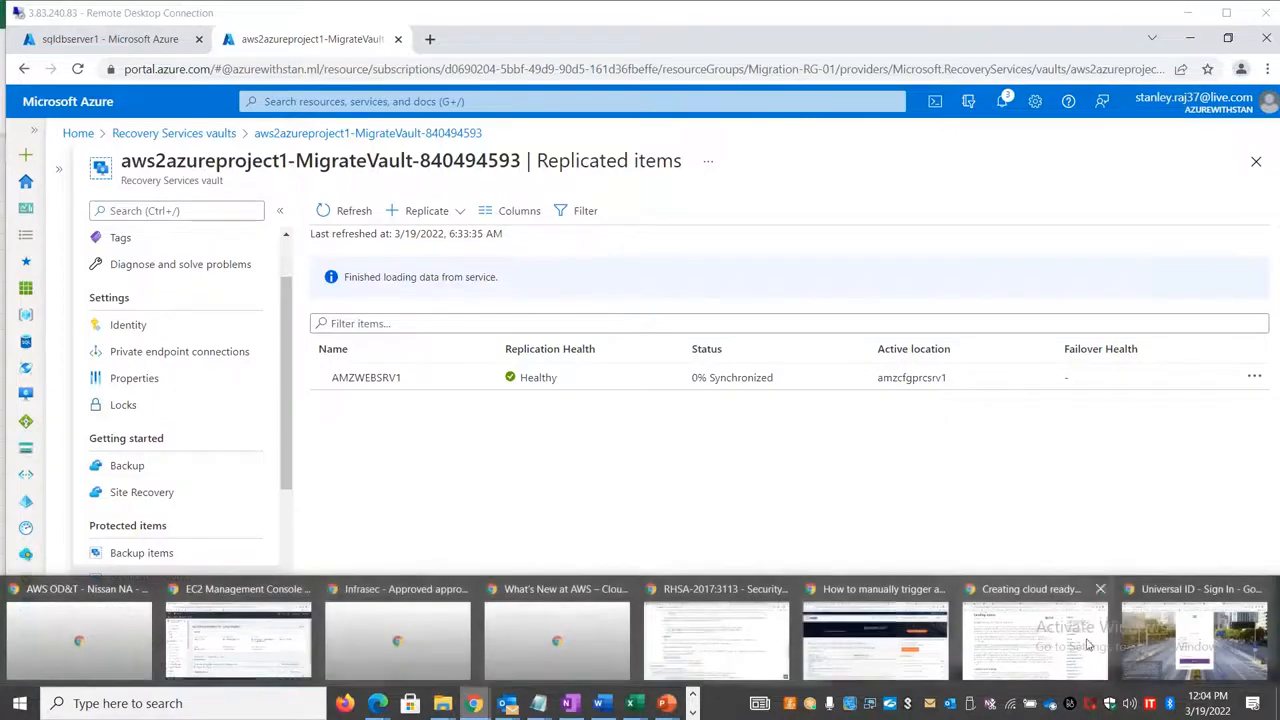
{"action": "left_click", "coordinate": [222, 636]}
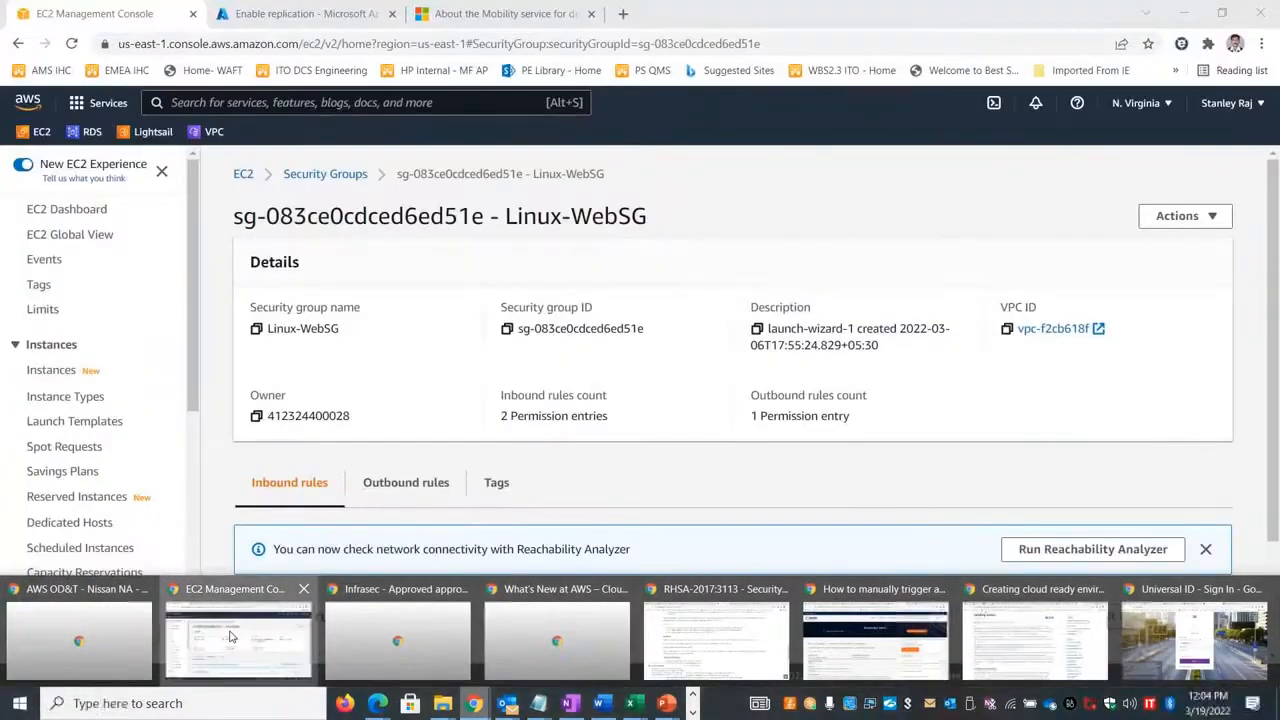
{"action": "left_click", "coordinate": [40, 372]}
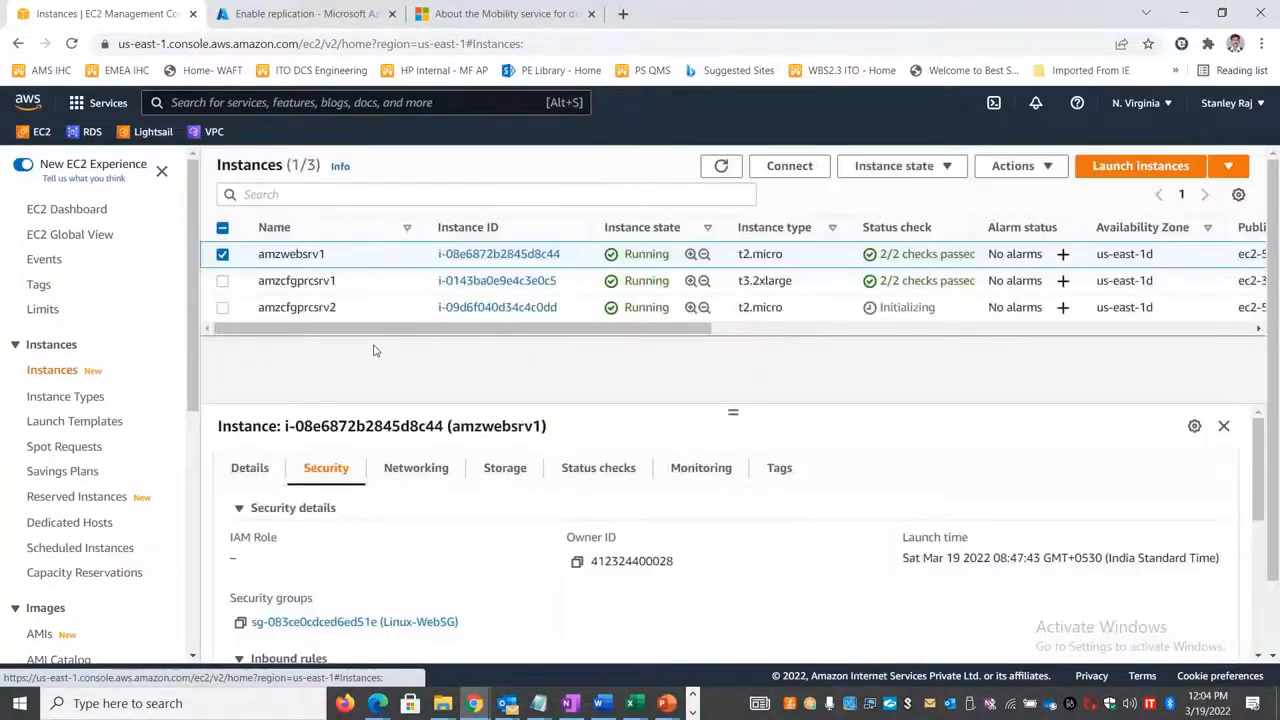
{"action": "left_click", "coordinate": [223, 256]}
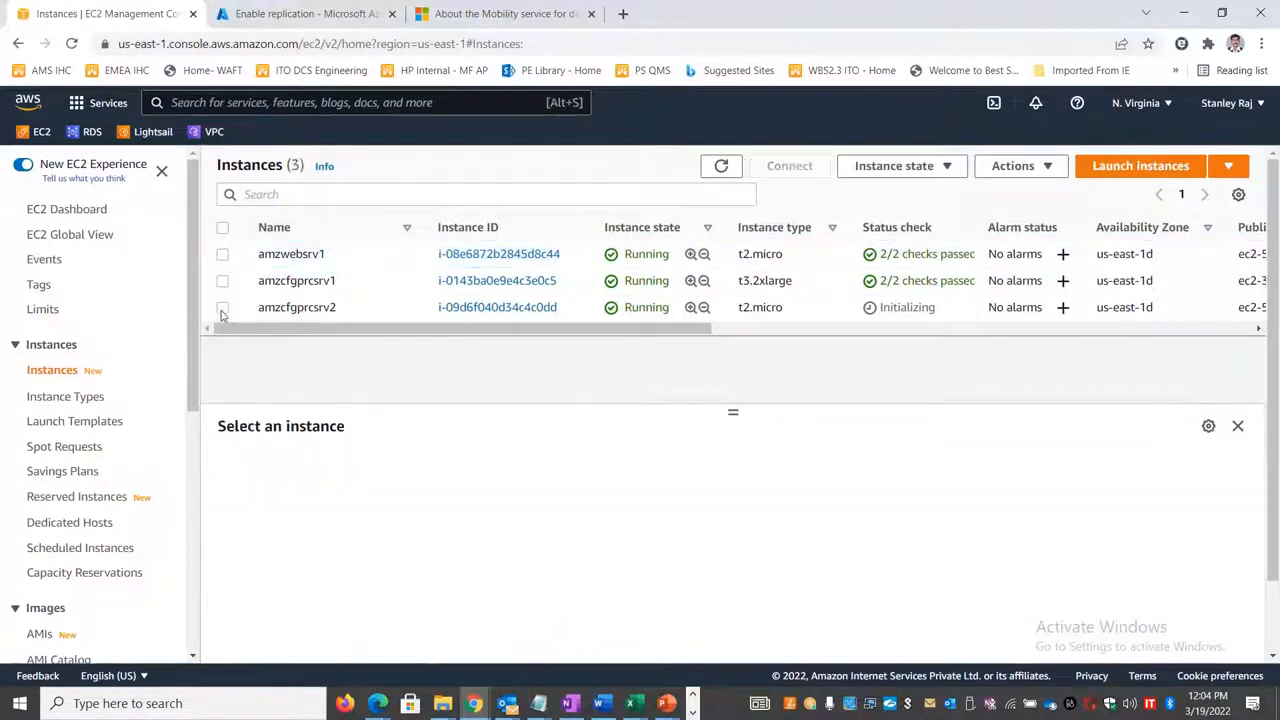
Step: Terminate the amzcfgprcsrv2 EC2 instance and confirm the termination
{"action": "left_click", "coordinate": [222, 309]}
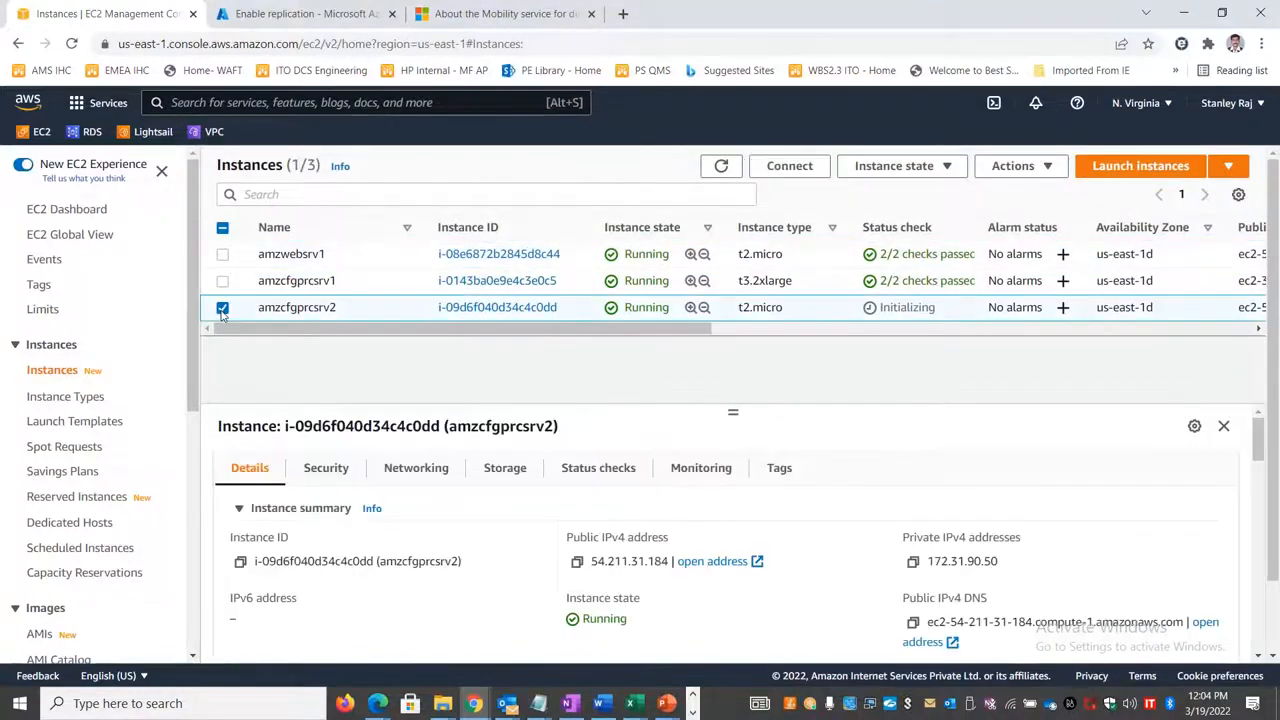
{"action": "left_click", "coordinate": [1013, 166]}
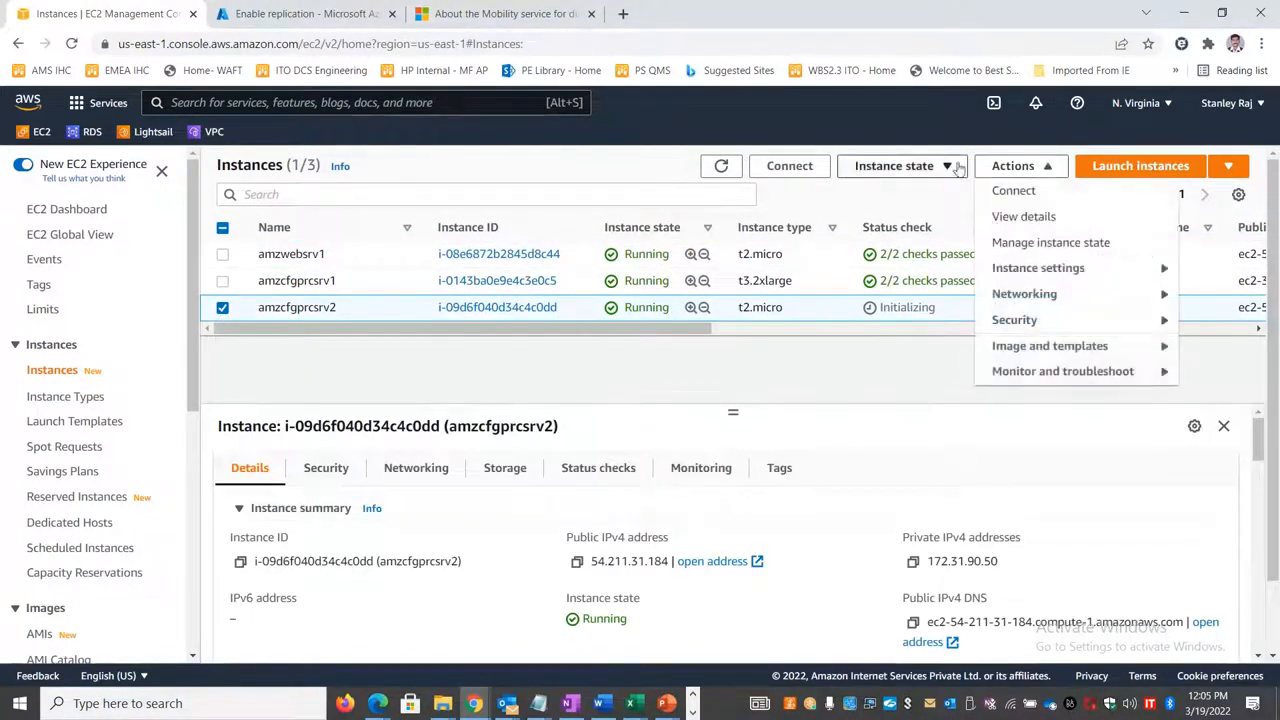
{"action": "left_click", "coordinate": [900, 166]}
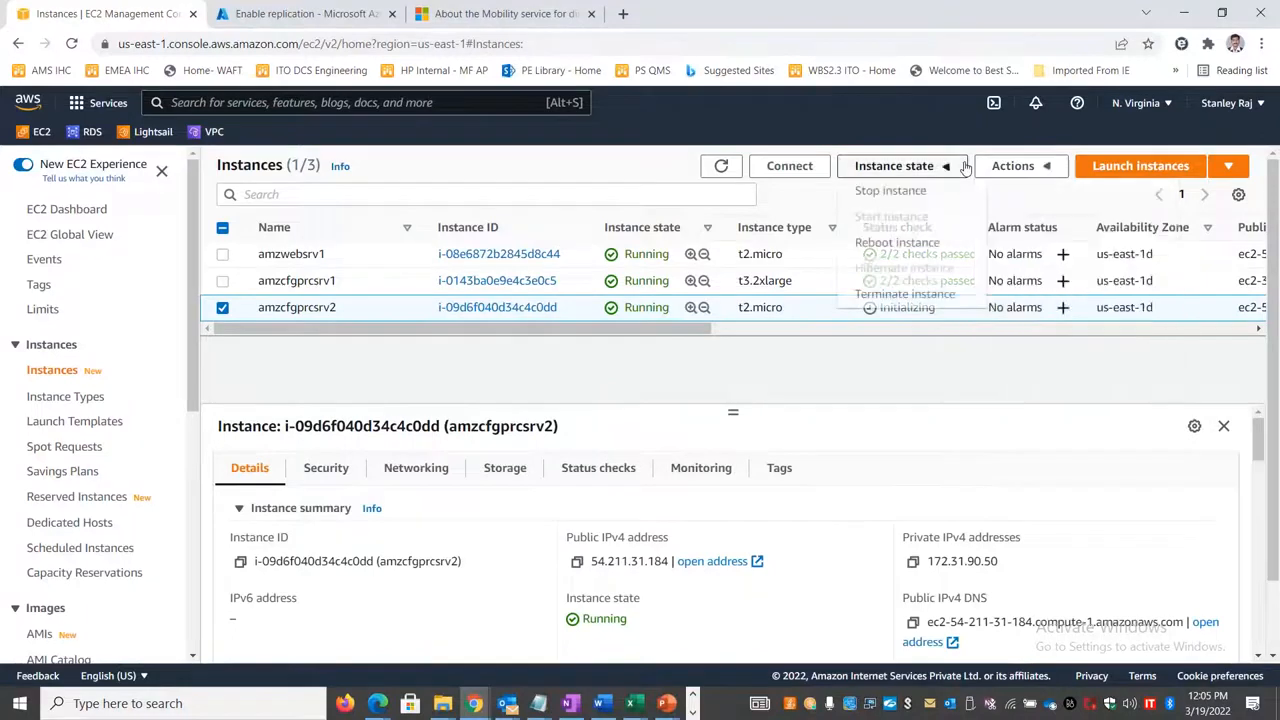
{"action": "left_click", "coordinate": [922, 296]}
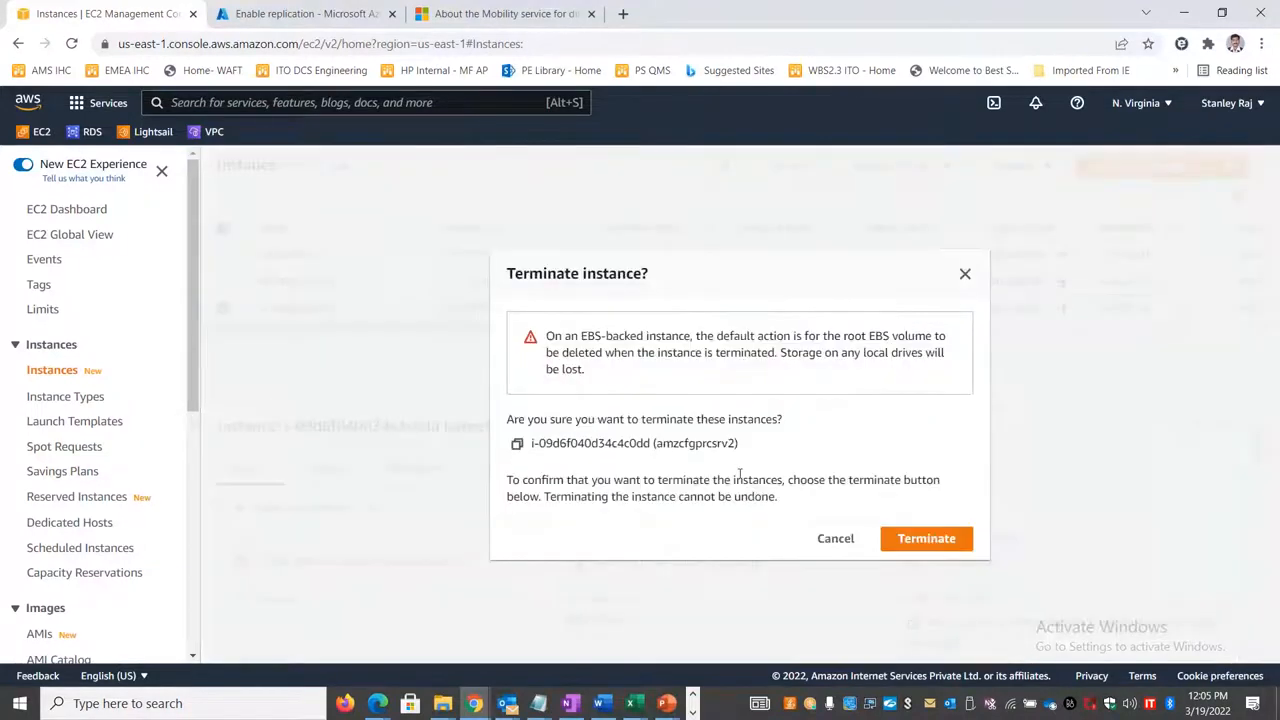
{"action": "double_click", "coordinate": [677, 443]}
{"action": "left_click", "coordinate": [914, 538]}
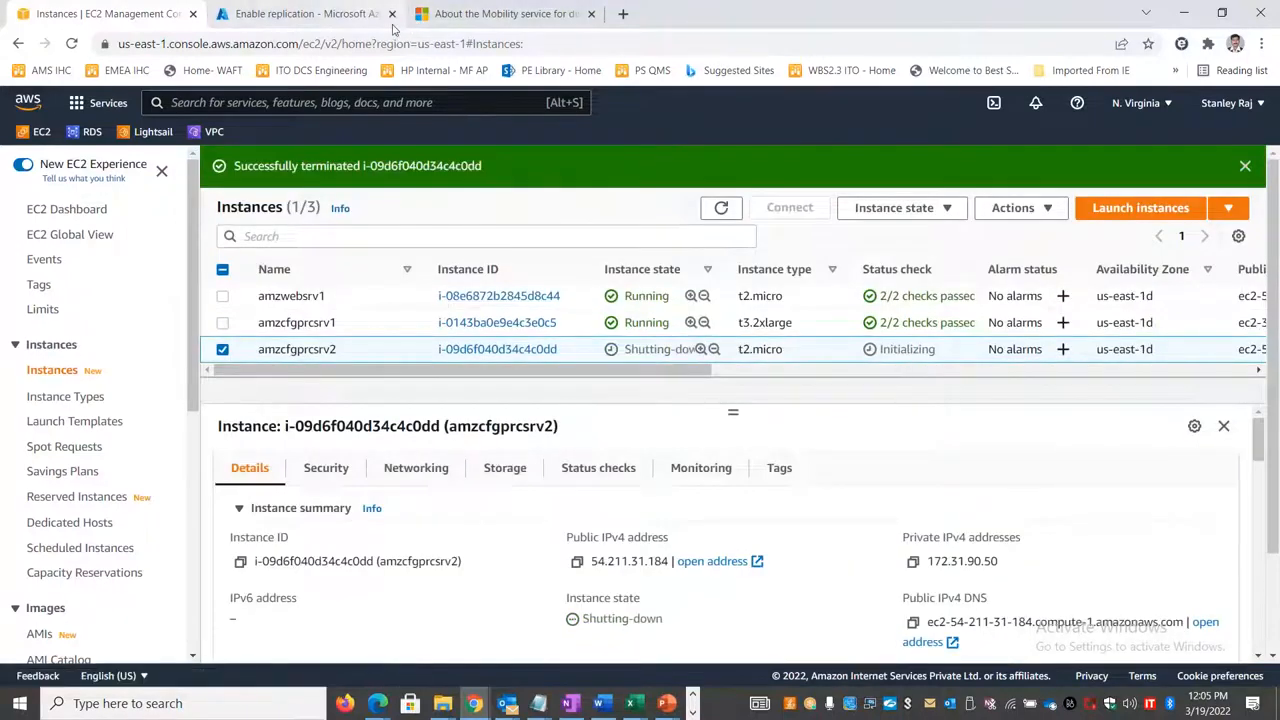
Step: Switch to the sqldbserver1 remote session in full screen, dismiss the Windows Admin Center message, and show the Local Server properties in Server Manager
{"action": "key", "text": "alt+Tab"}
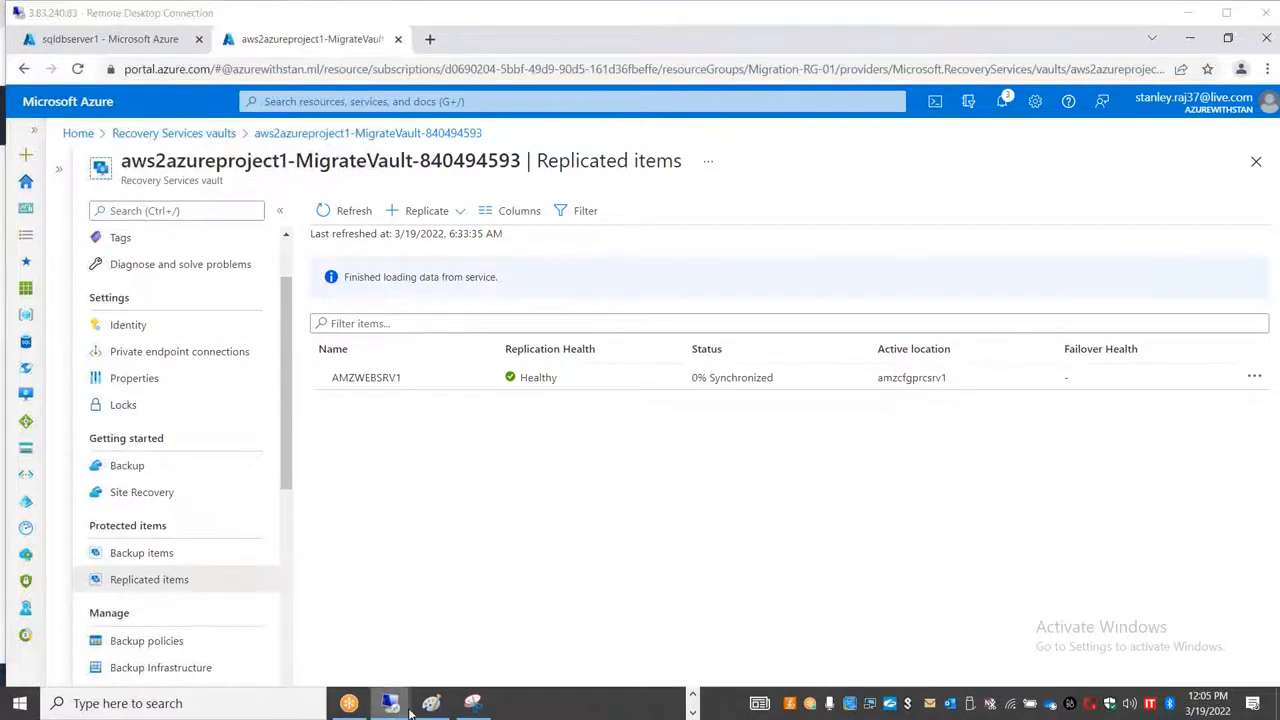
{"action": "mouse_move", "coordinate": [390, 703]}
{"action": "left_click", "coordinate": [587, 631]}
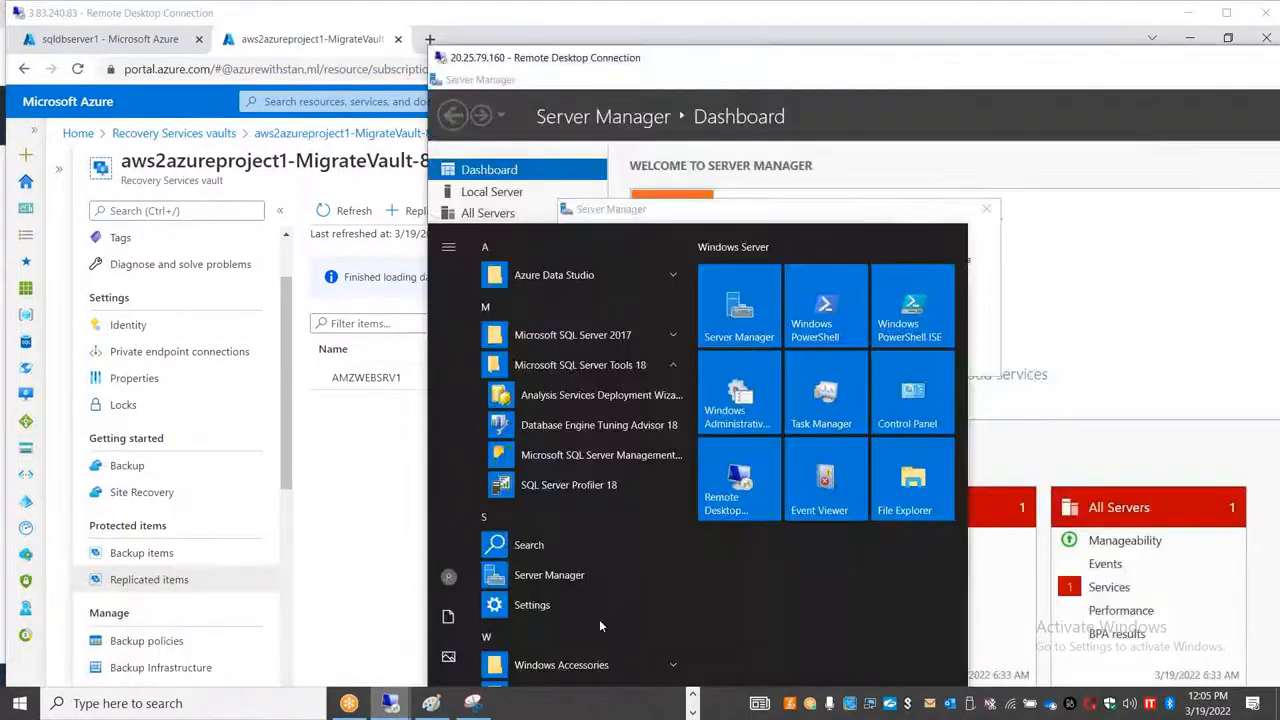
{"action": "double_click", "coordinate": [771, 62]}
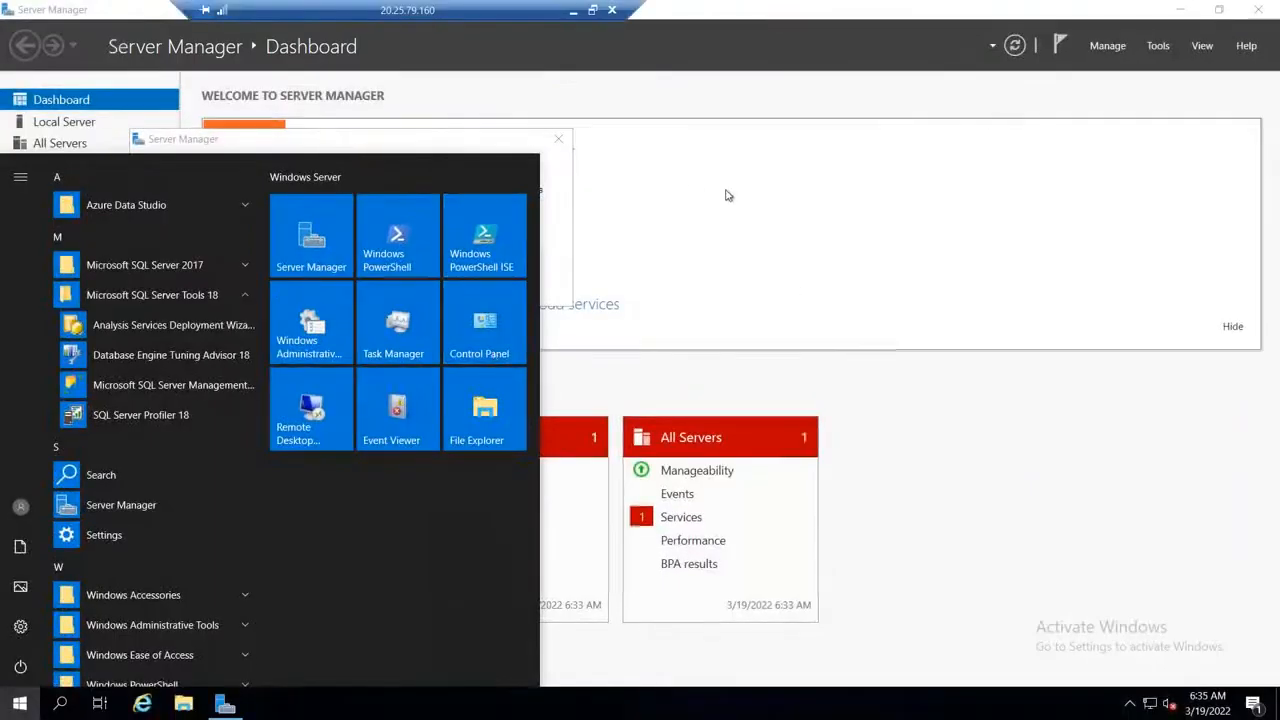
{"action": "left_click", "coordinate": [728, 195]}
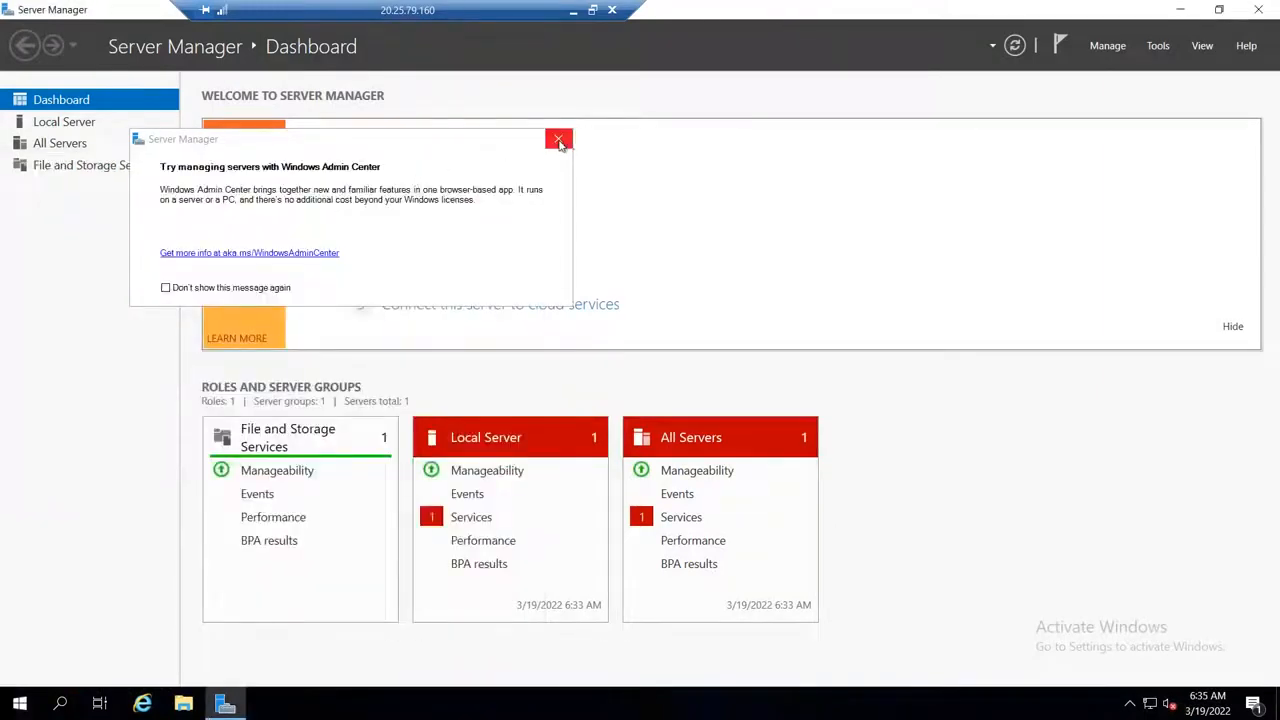
{"action": "left_click", "coordinate": [558, 139]}
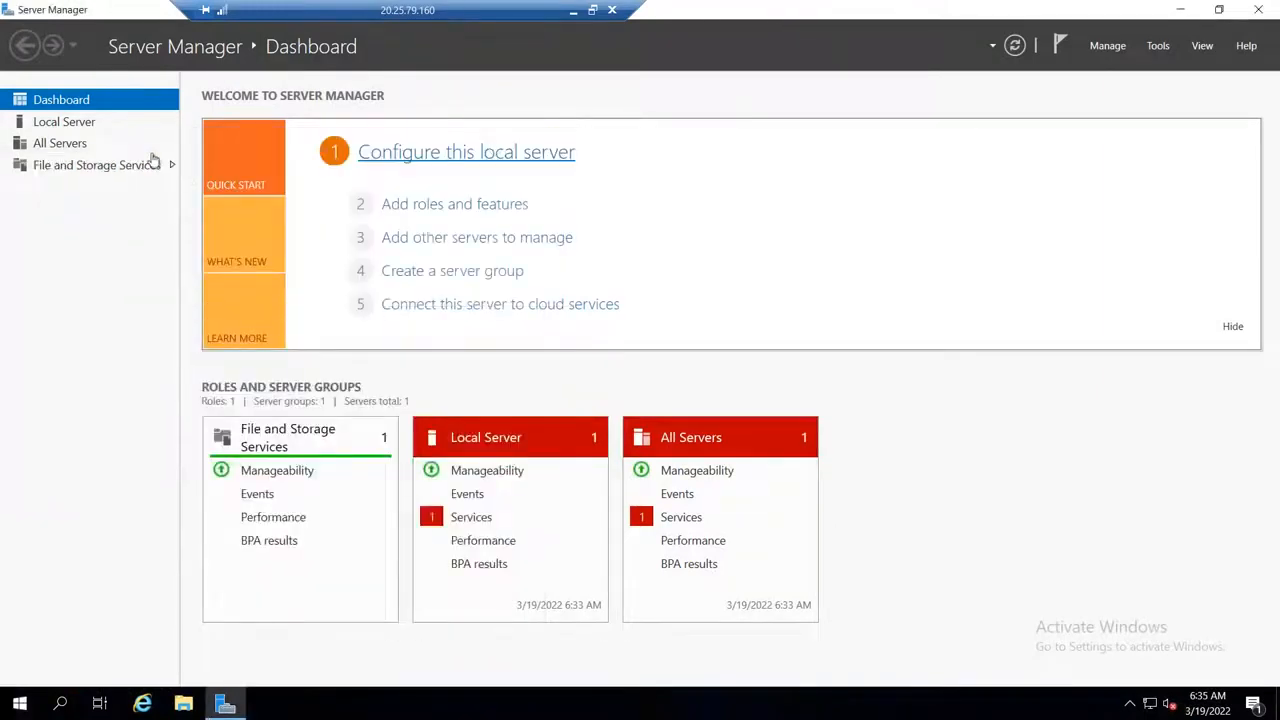
{"action": "left_click", "coordinate": [64, 122]}
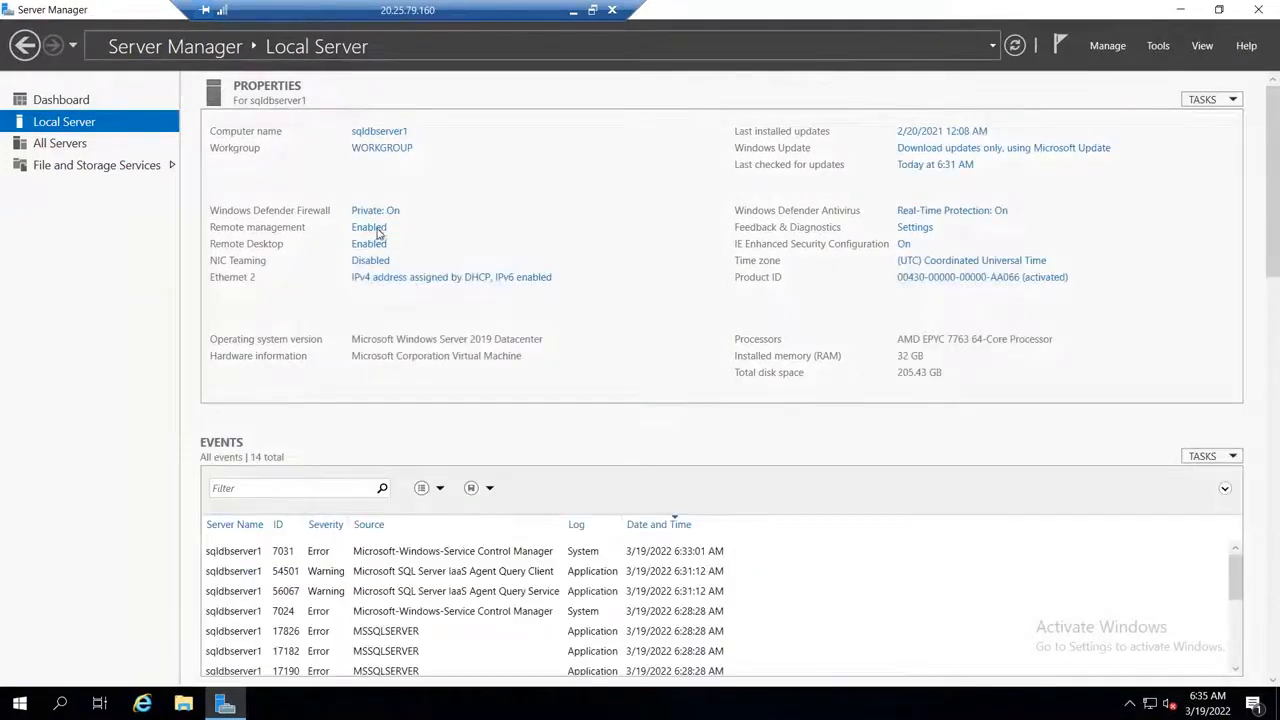
Step: Turn off Windows Defender Firewall on sqldbserver1 for the domain network and the private network
{"action": "left_click", "coordinate": [385, 212]}
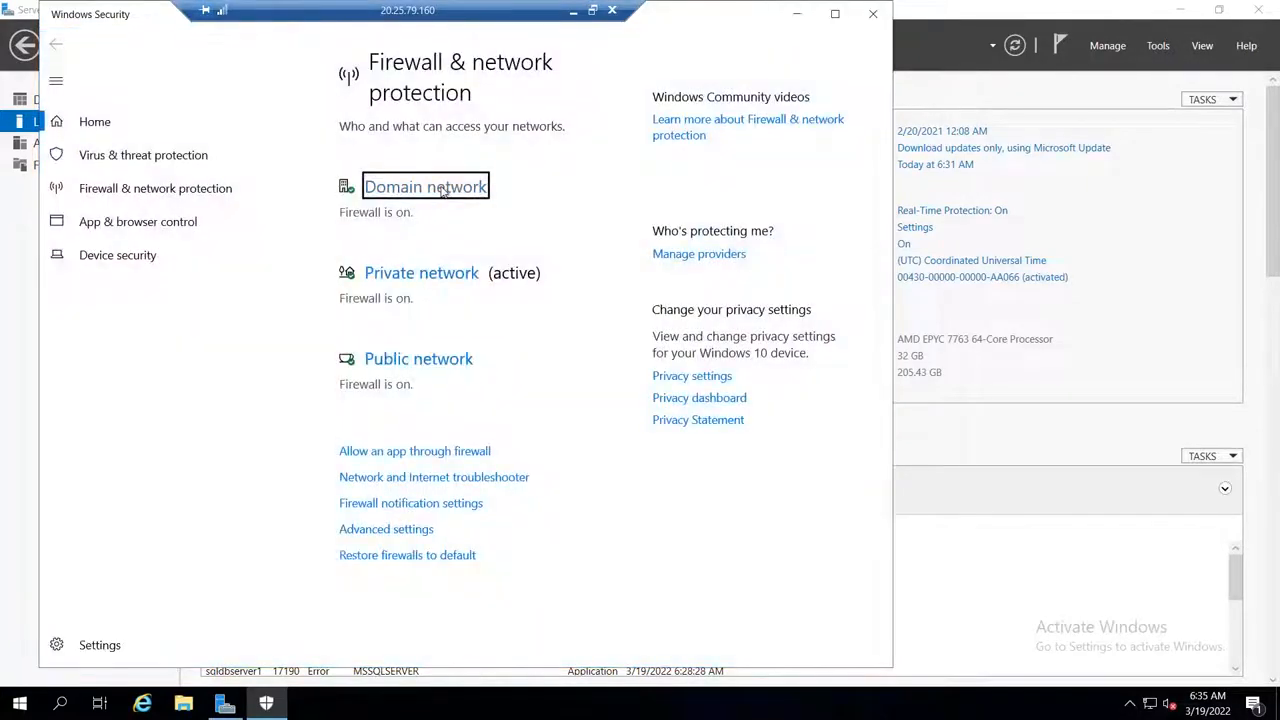
{"action": "left_click", "coordinate": [443, 191]}
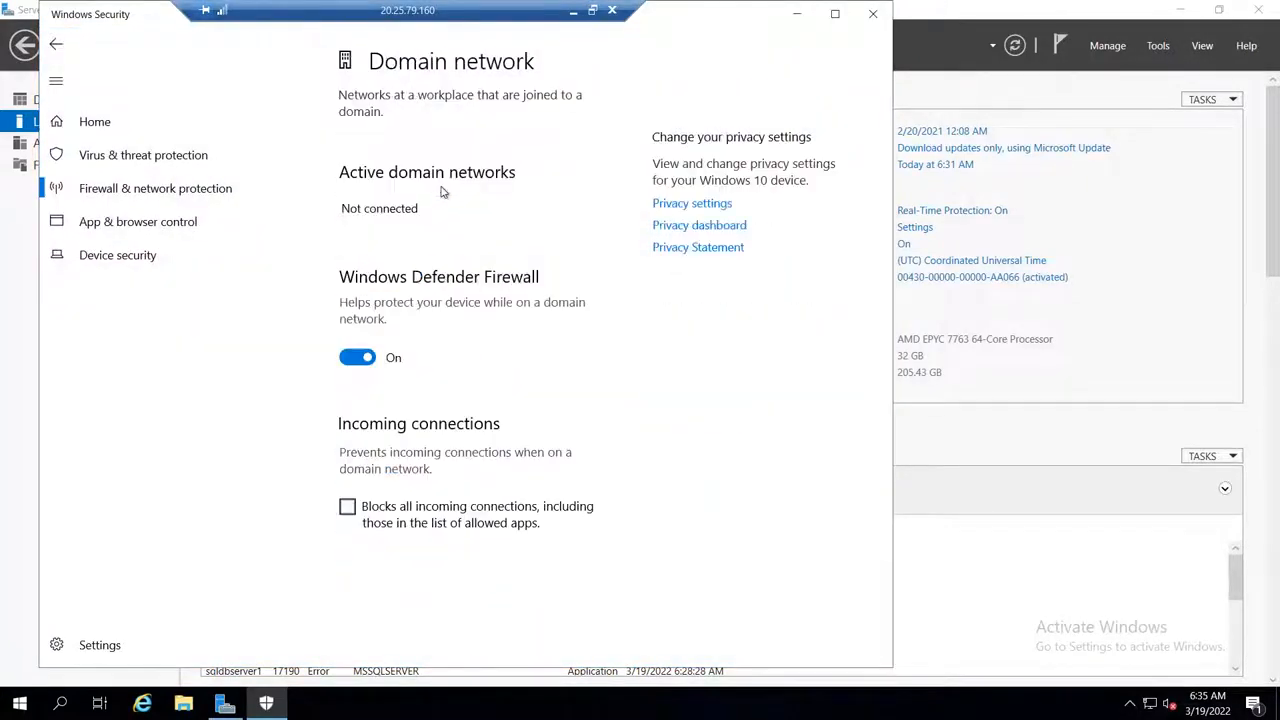
{"action": "left_click", "coordinate": [358, 358]}
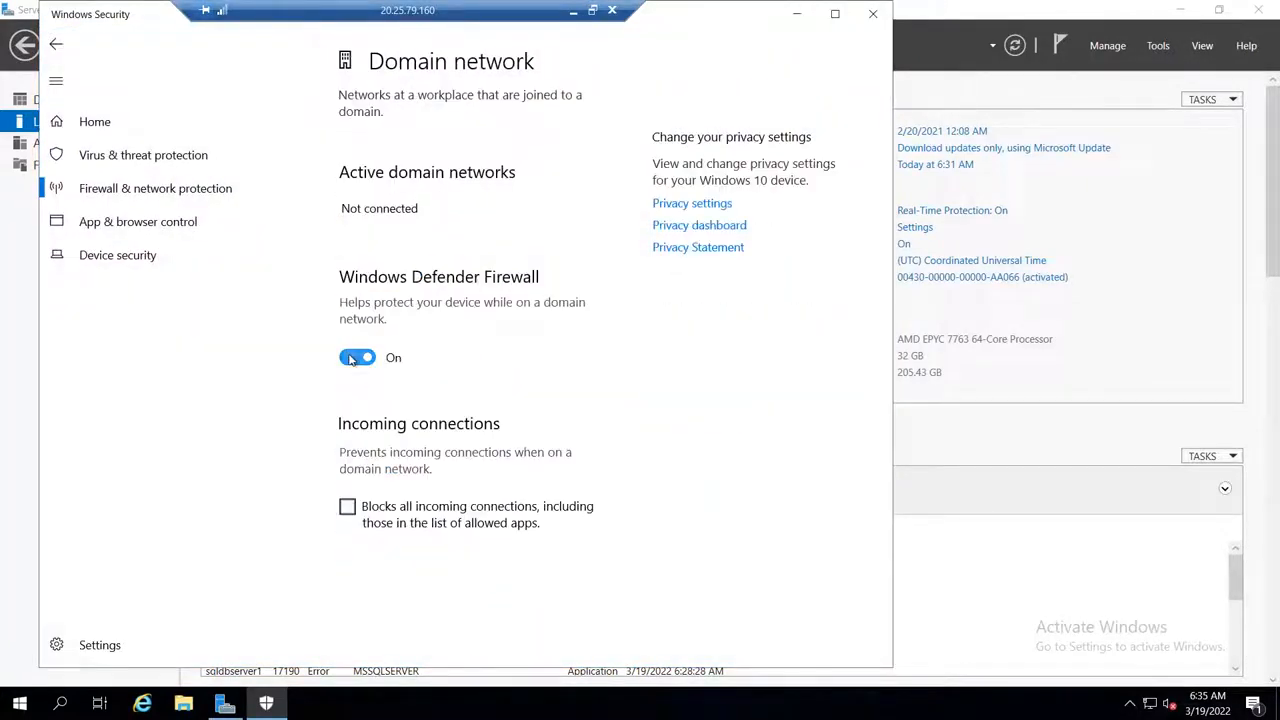
{"action": "left_click", "coordinate": [56, 44]}
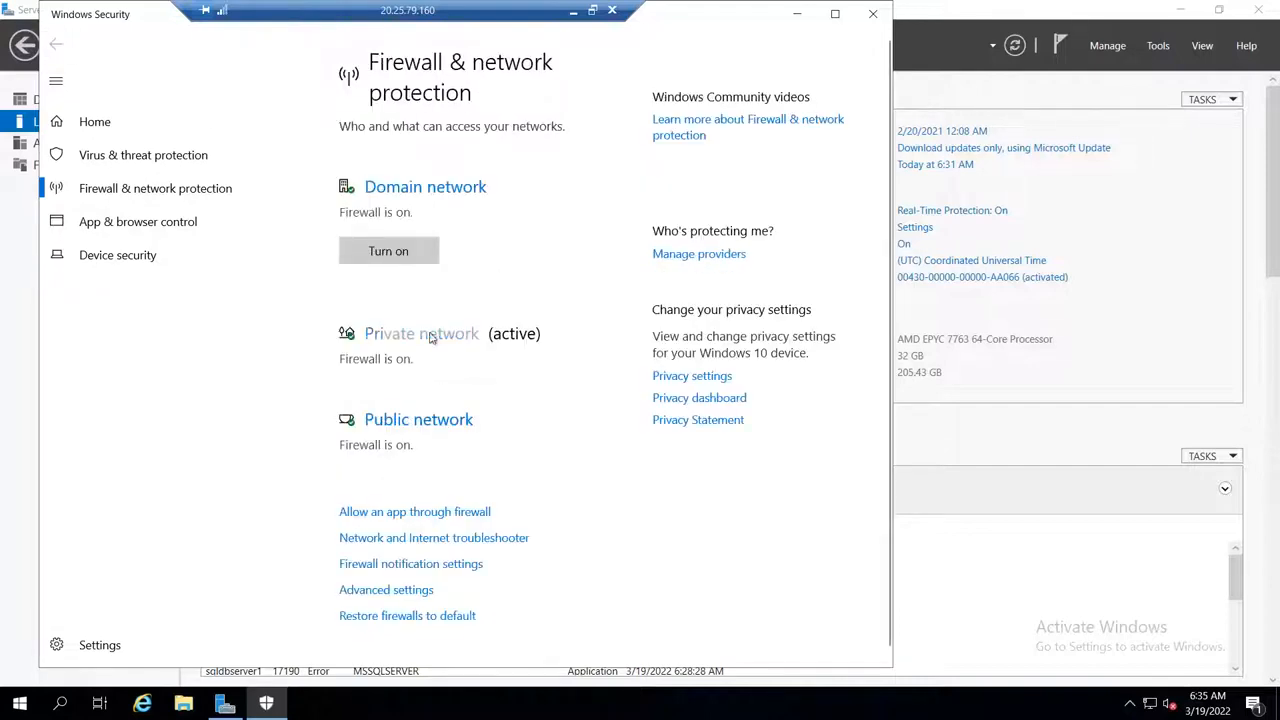
{"action": "left_click", "coordinate": [425, 336]}
{"action": "left_click", "coordinate": [358, 373]}
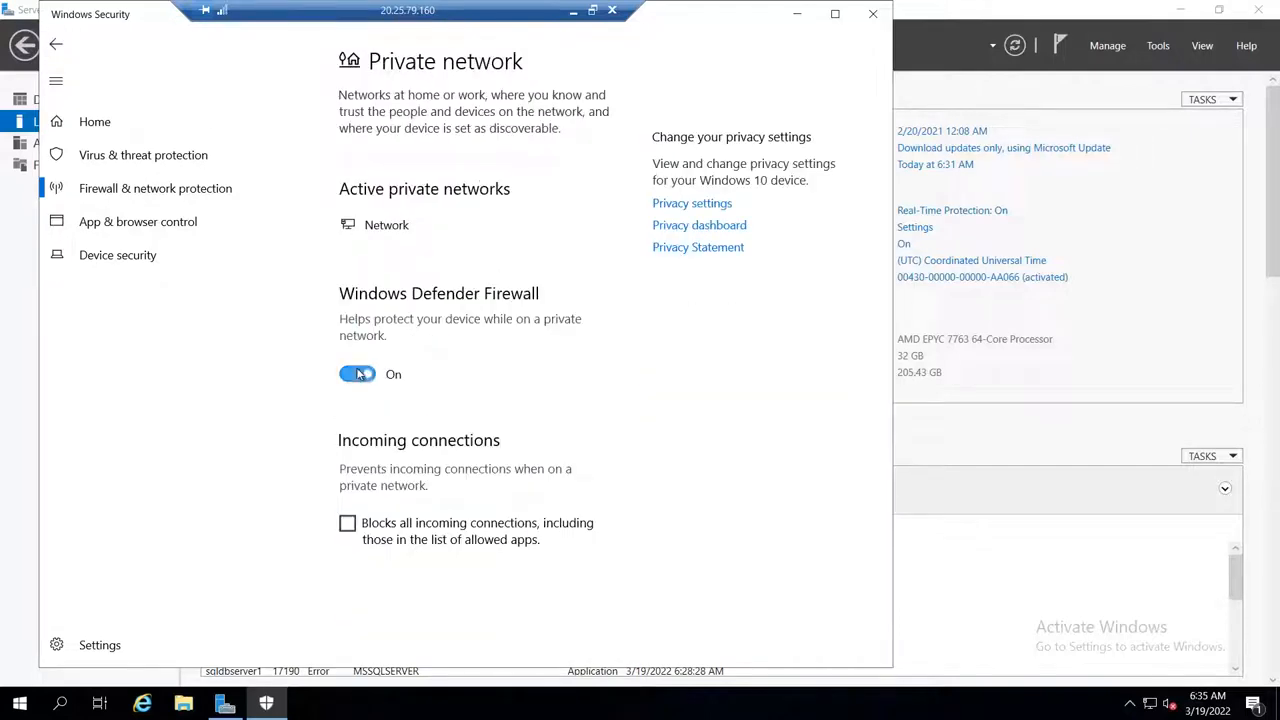
Step: Turn off Windows Defender Firewall for the public network and close Windows Security
{"action": "left_click", "coordinate": [57, 45]}
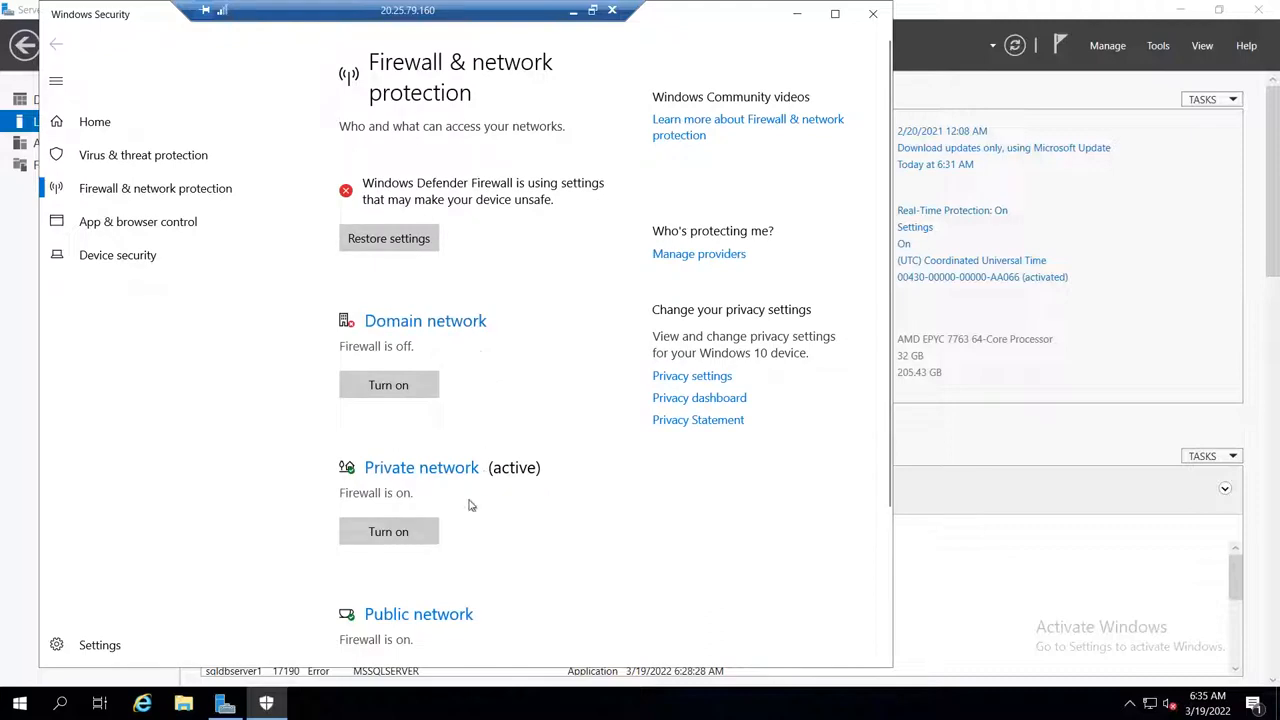
{"action": "left_click", "coordinate": [416, 616]}
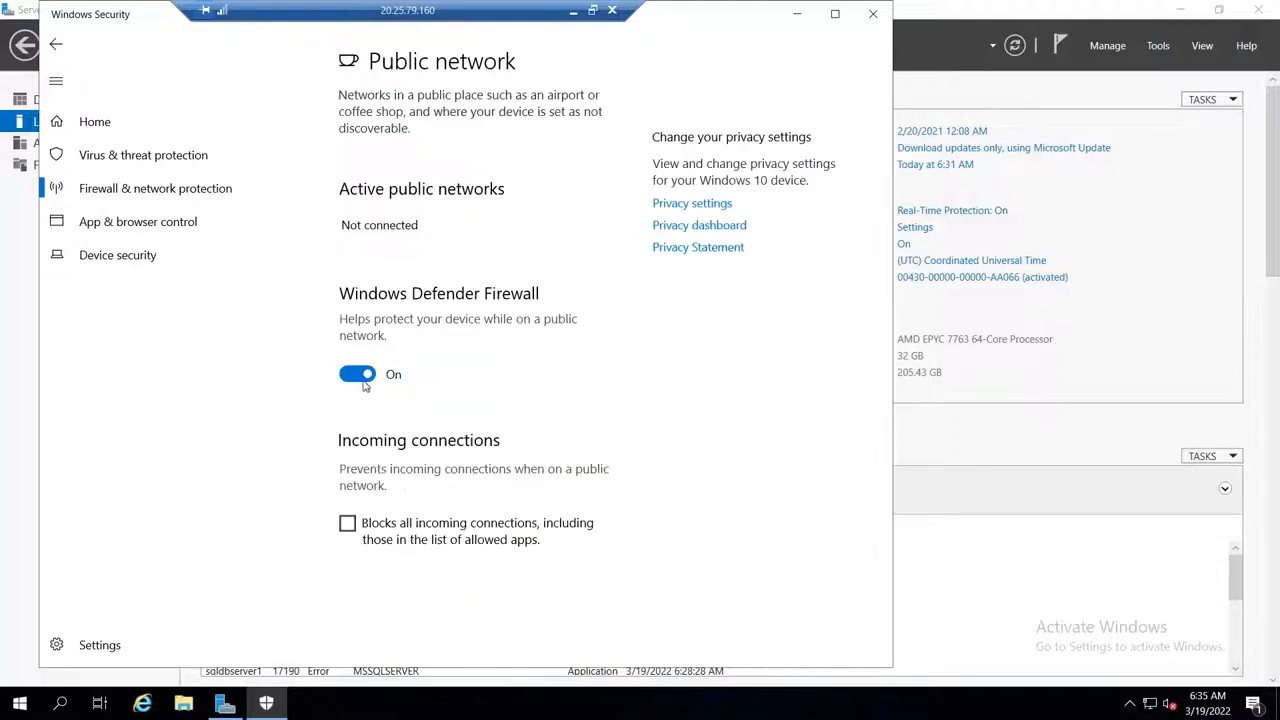
{"action": "left_click", "coordinate": [360, 373]}
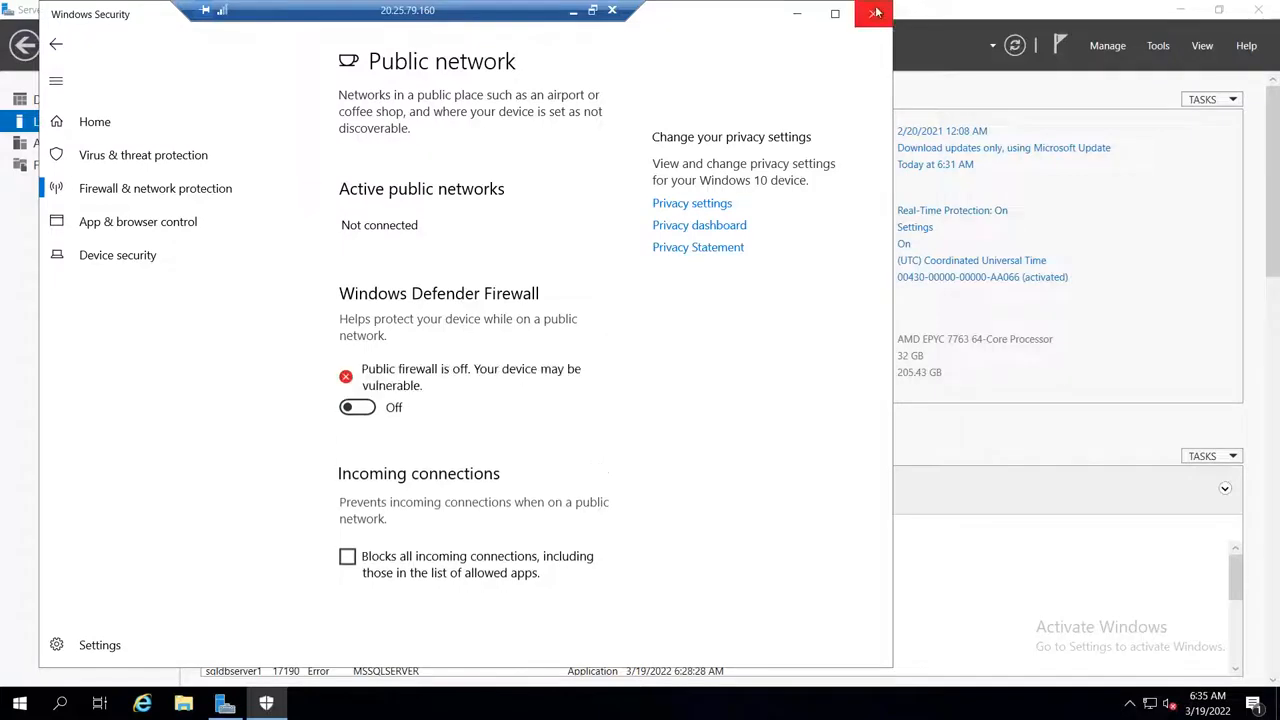
{"action": "left_click", "coordinate": [875, 13]}
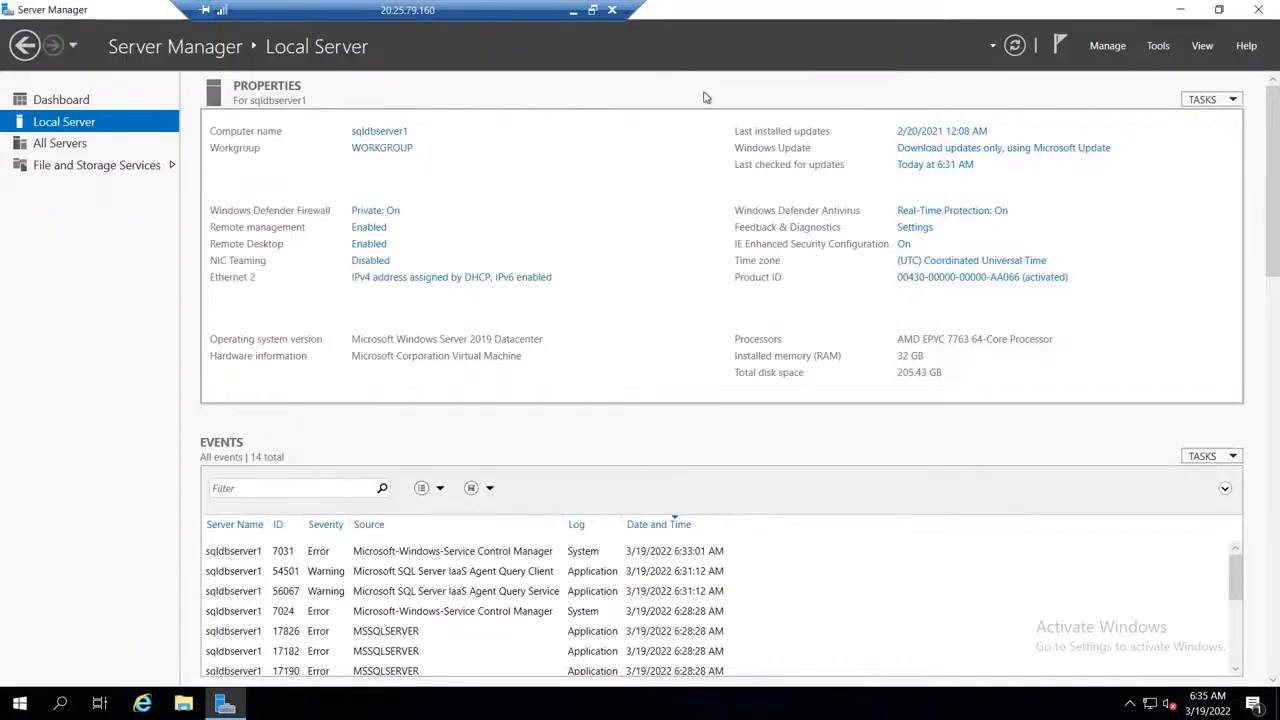
Step: Turn off Internet Explorer Enhanced Security Configuration for both Administrators and Users
{"action": "left_click", "coordinate": [903, 243]}
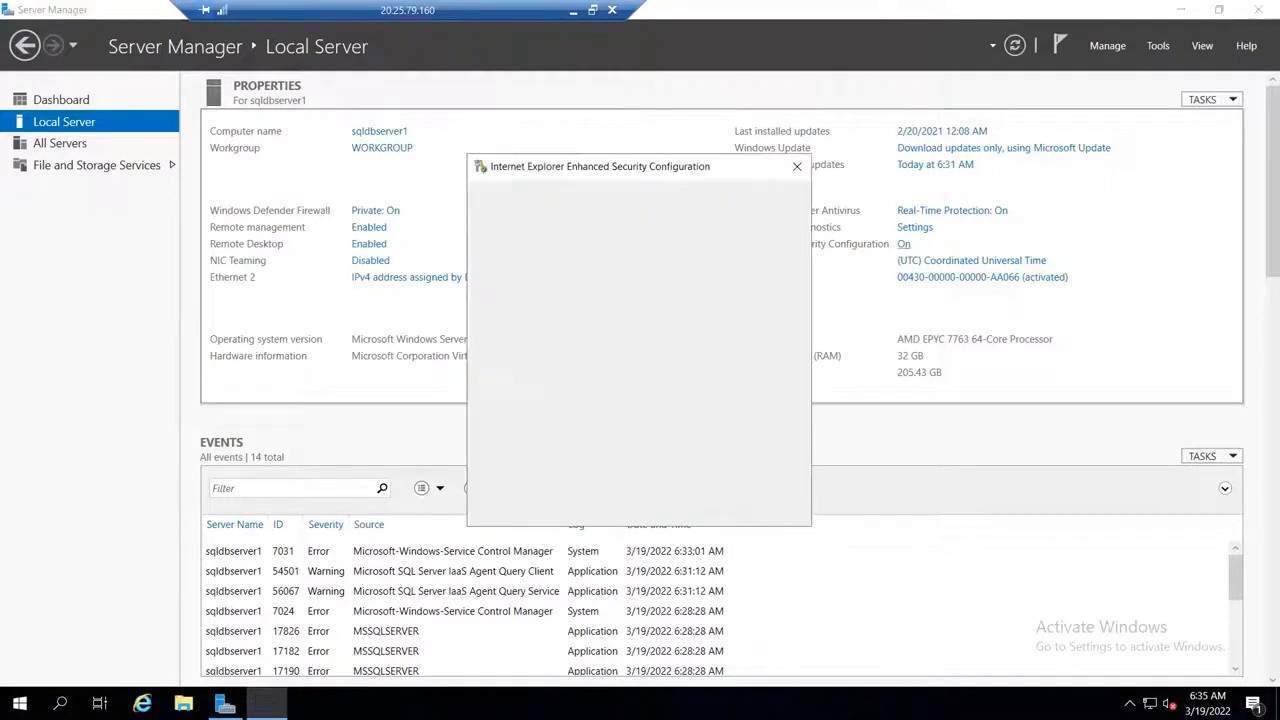
{"action": "left_click", "coordinate": [532, 328]}
{"action": "left_click", "coordinate": [545, 427]}
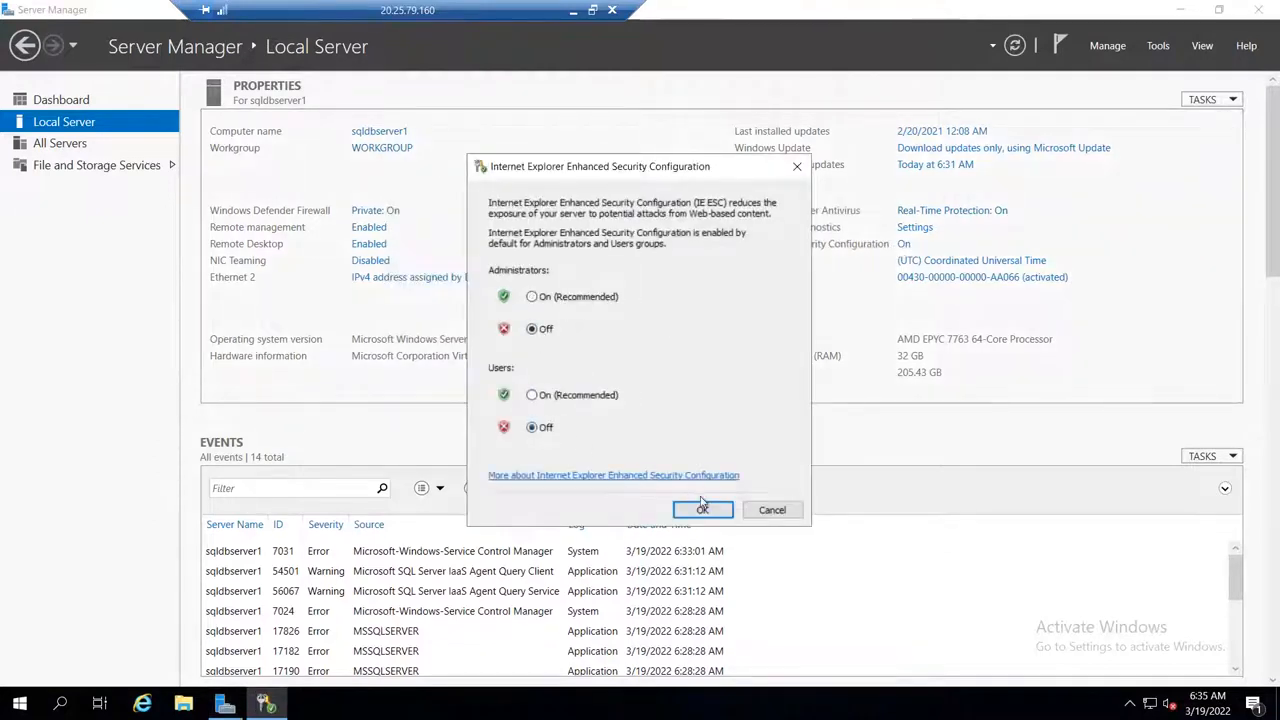
{"action": "left_click", "coordinate": [703, 510]}
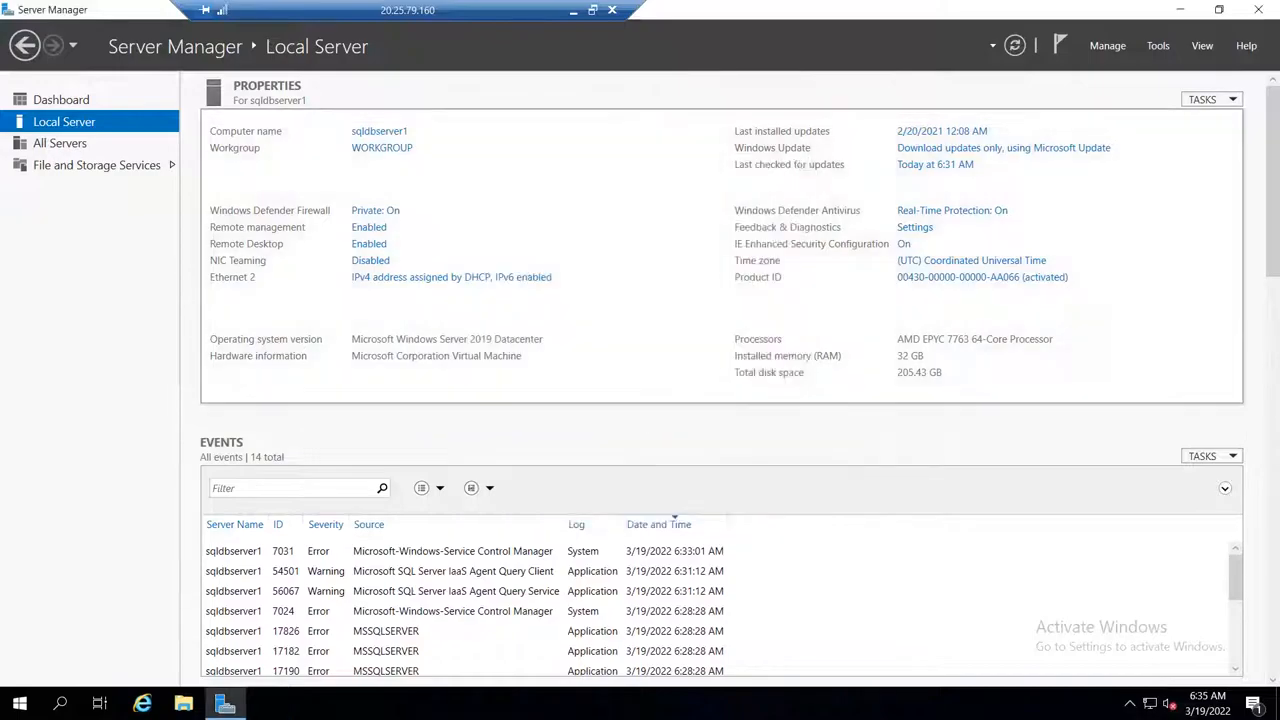
Step: Return to the Azure portal session and review the health, status and infrastructure view of the replicated item AMZWEBSRV1
{"action": "left_click", "coordinate": [573, 12]}
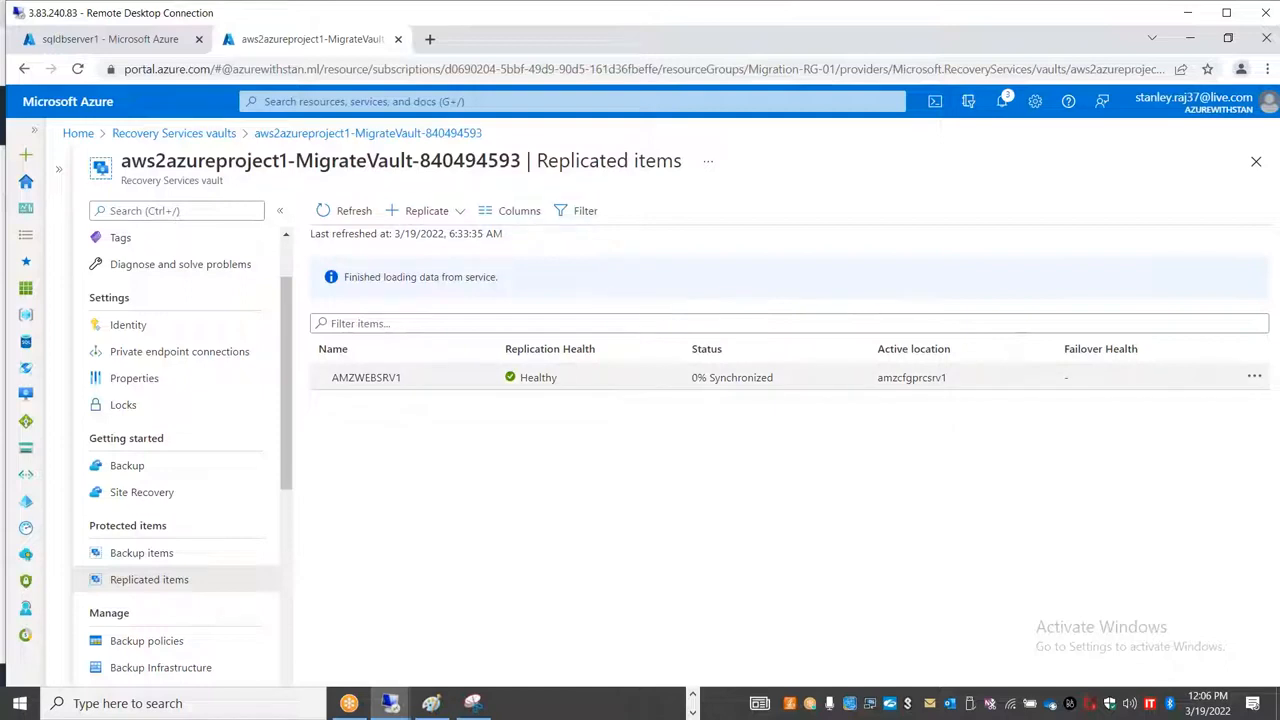
{"action": "left_click", "coordinate": [366, 377]}
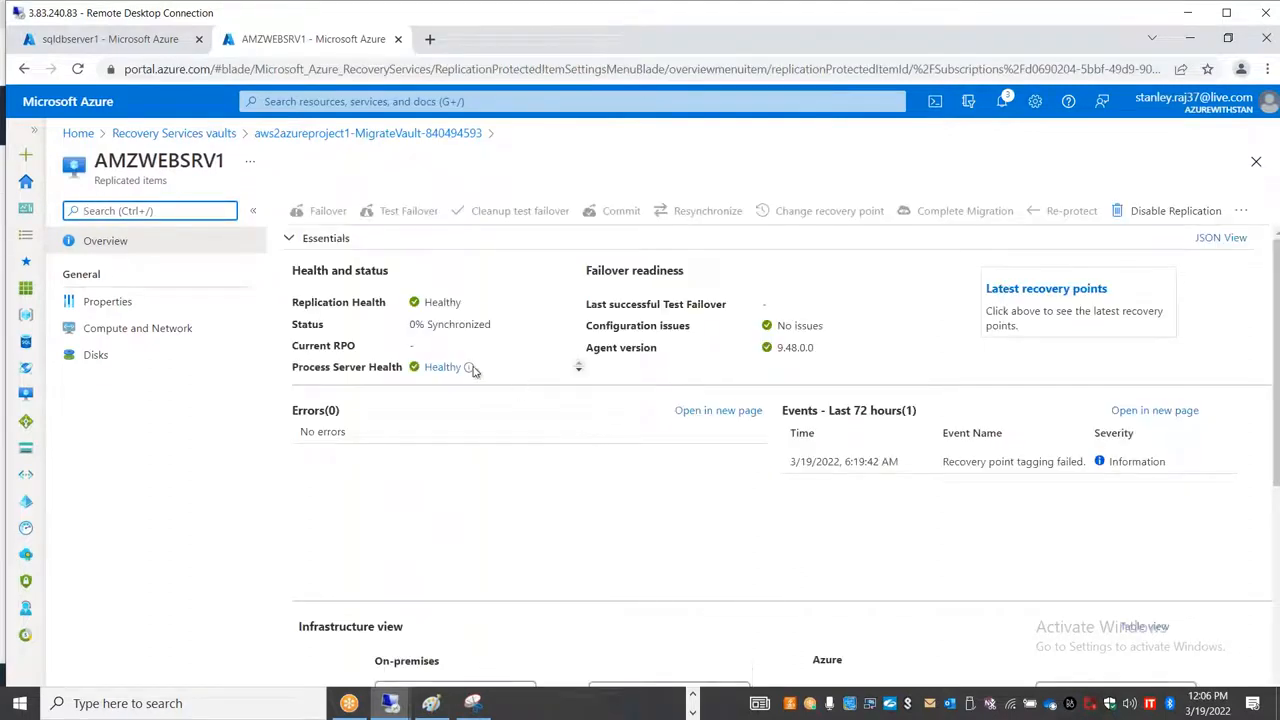
{"action": "double_click", "coordinate": [438, 303]}
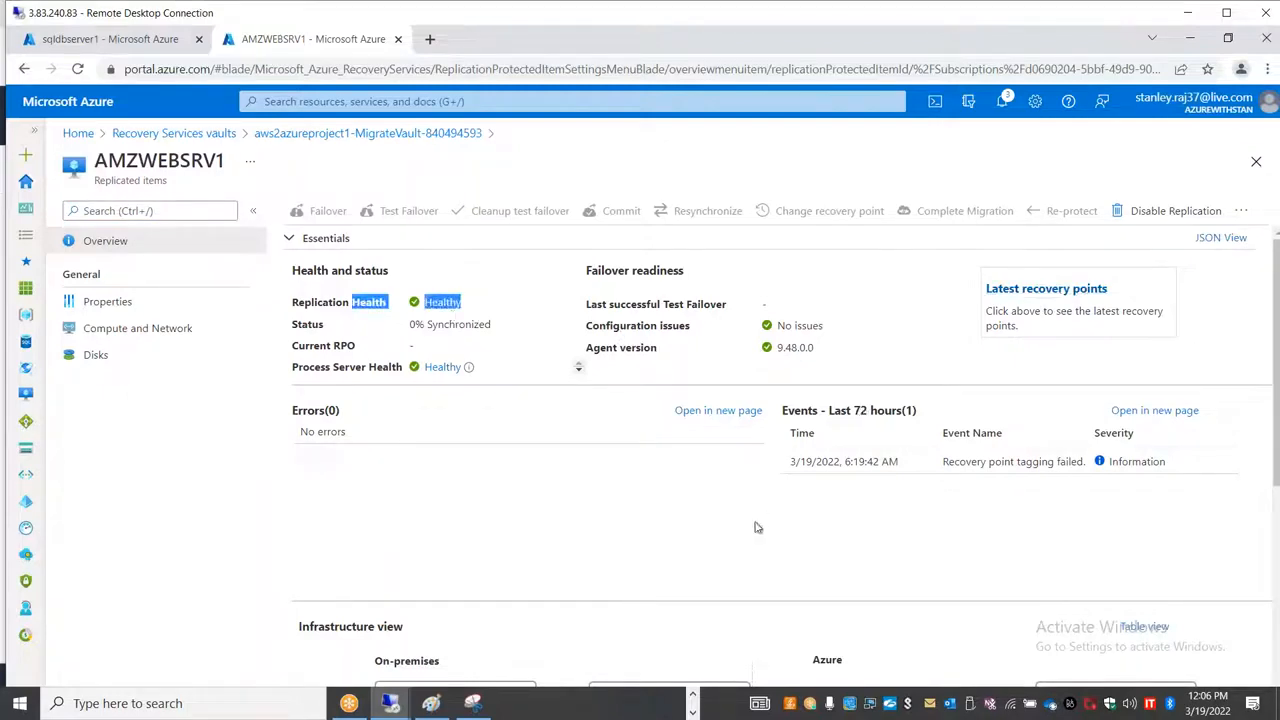
{"action": "scroll", "coordinate": [752, 531], "scroll_direction": "down", "scroll_amount": 3}
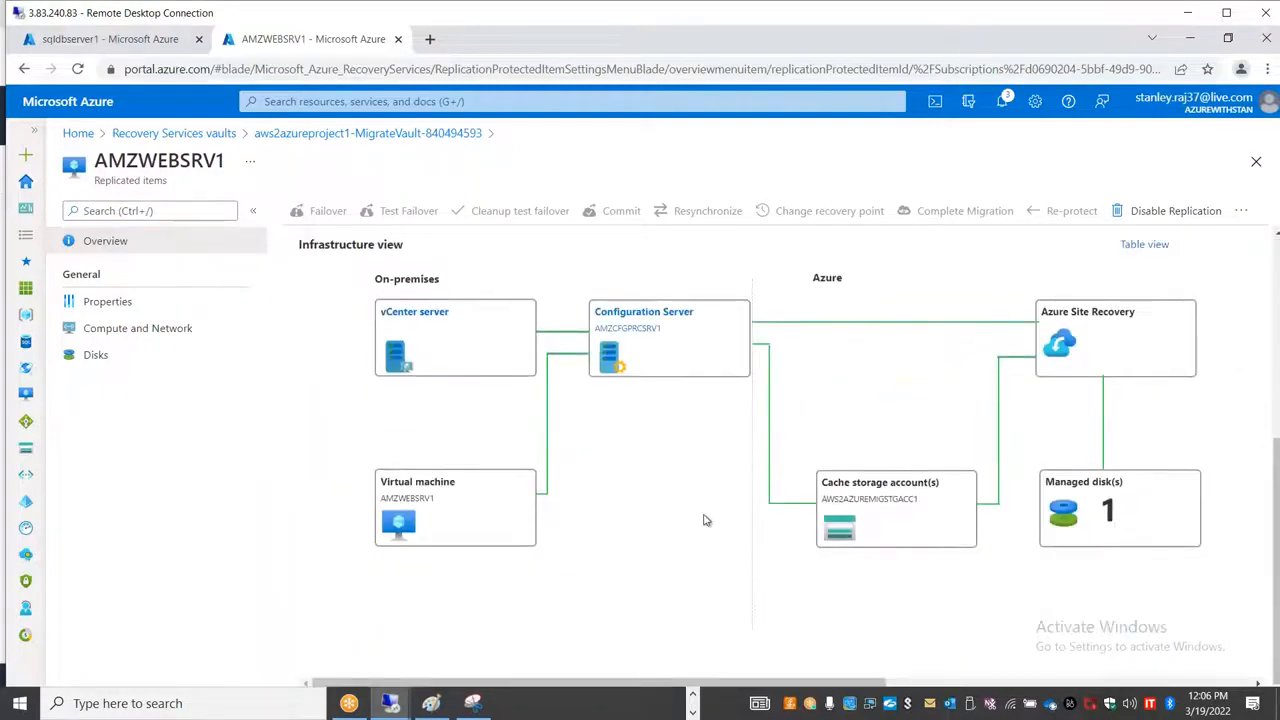
{"action": "scroll", "coordinate": [703, 520], "scroll_direction": "up", "scroll_amount": 3}
Step: View the process server behind AMZWEBSRV1, list its protected items, and reopen the AMZWEBSRV1 overview from that list
{"action": "left_click", "coordinate": [442, 368]}
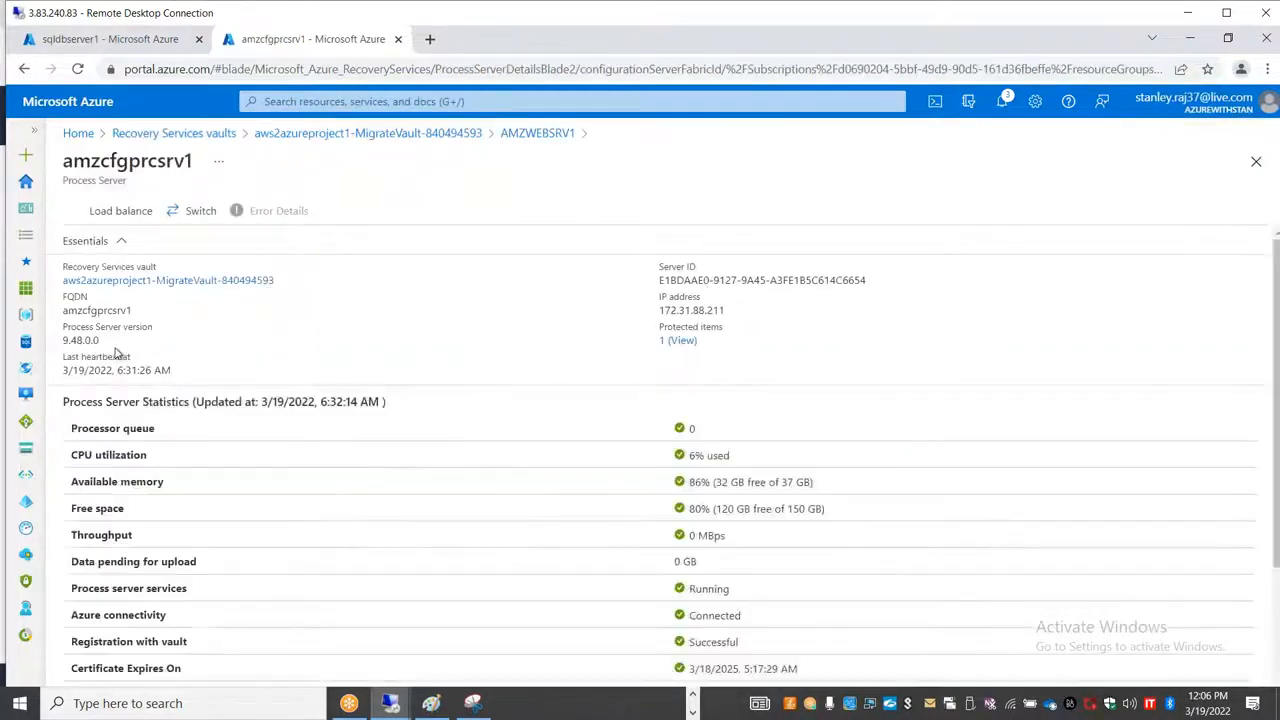
{"action": "left_click", "coordinate": [678, 341]}
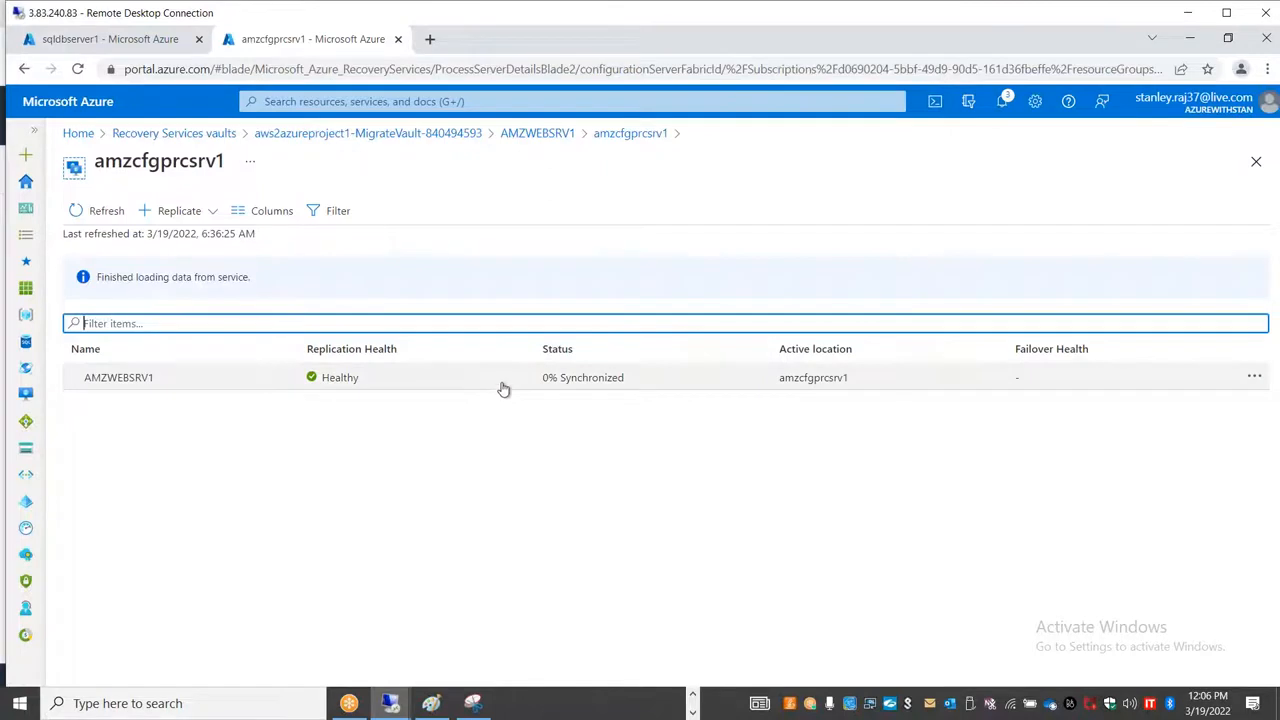
{"action": "left_click", "coordinate": [503, 389]}
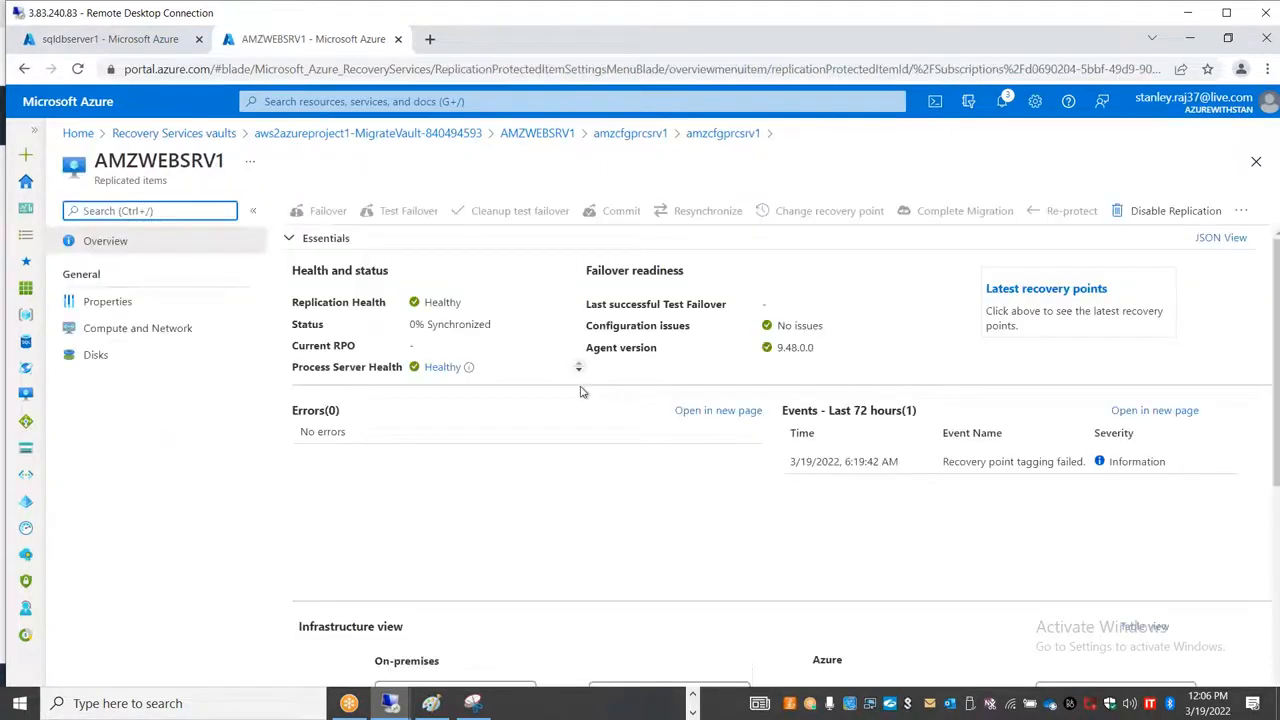
{"action": "scroll", "coordinate": [613, 556], "scroll_direction": "down", "scroll_amount": 1}
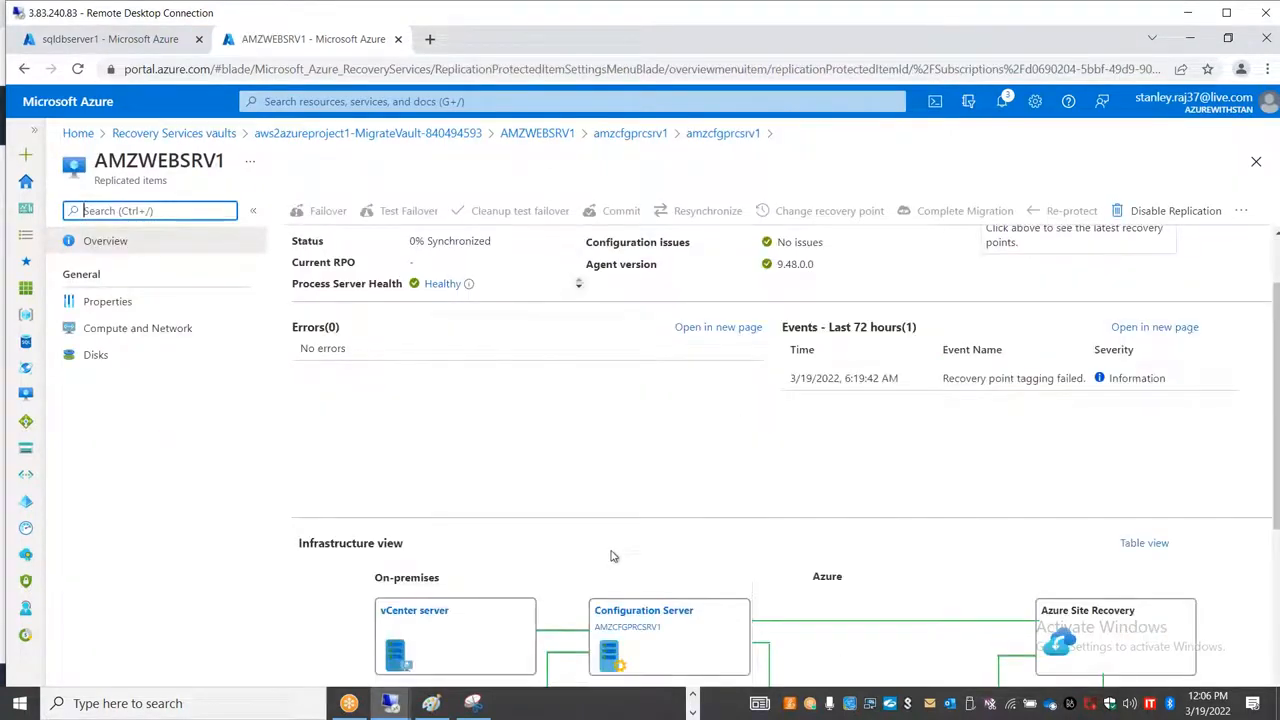
{"action": "scroll", "coordinate": [613, 556], "scroll_direction": "down", "scroll_amount": 3}
{"action": "scroll", "coordinate": [615, 557], "scroll_direction": "up", "scroll_amount": 4}
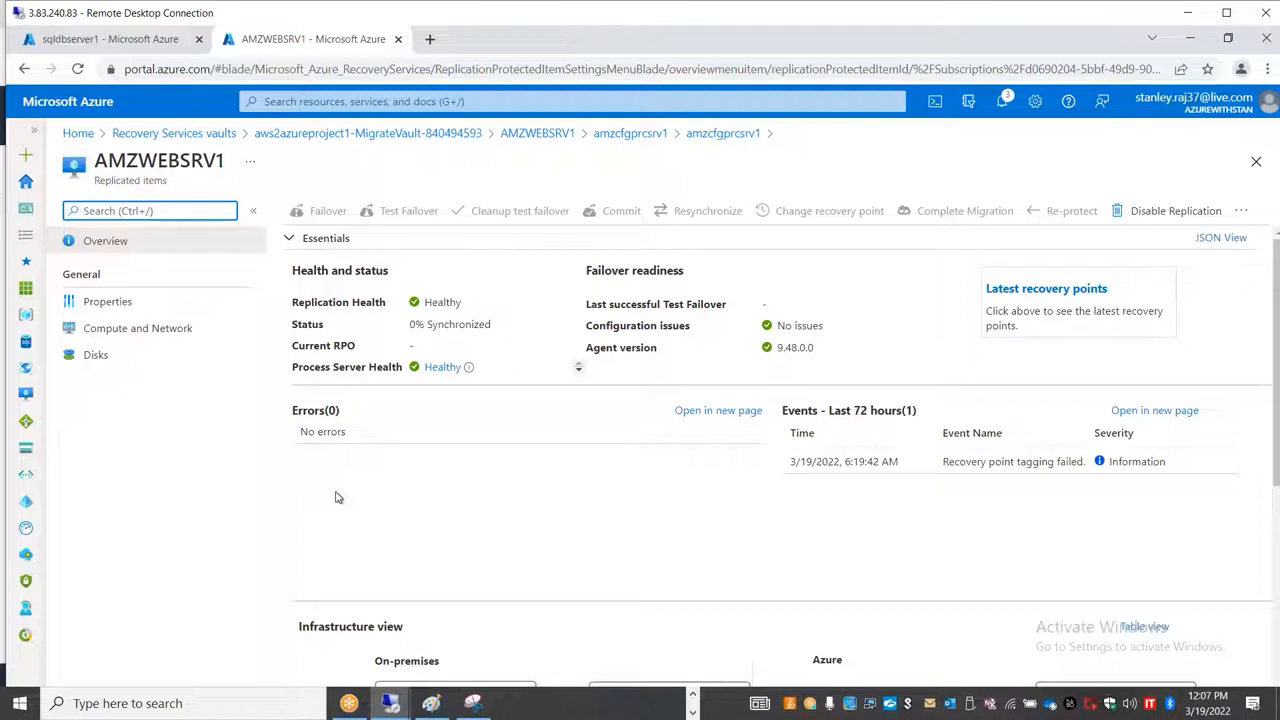
Step: Check the Ethernet traffic in the amzwebsrv1 remote session, then minimize that session
{"action": "mouse_move", "coordinate": [390, 703]}
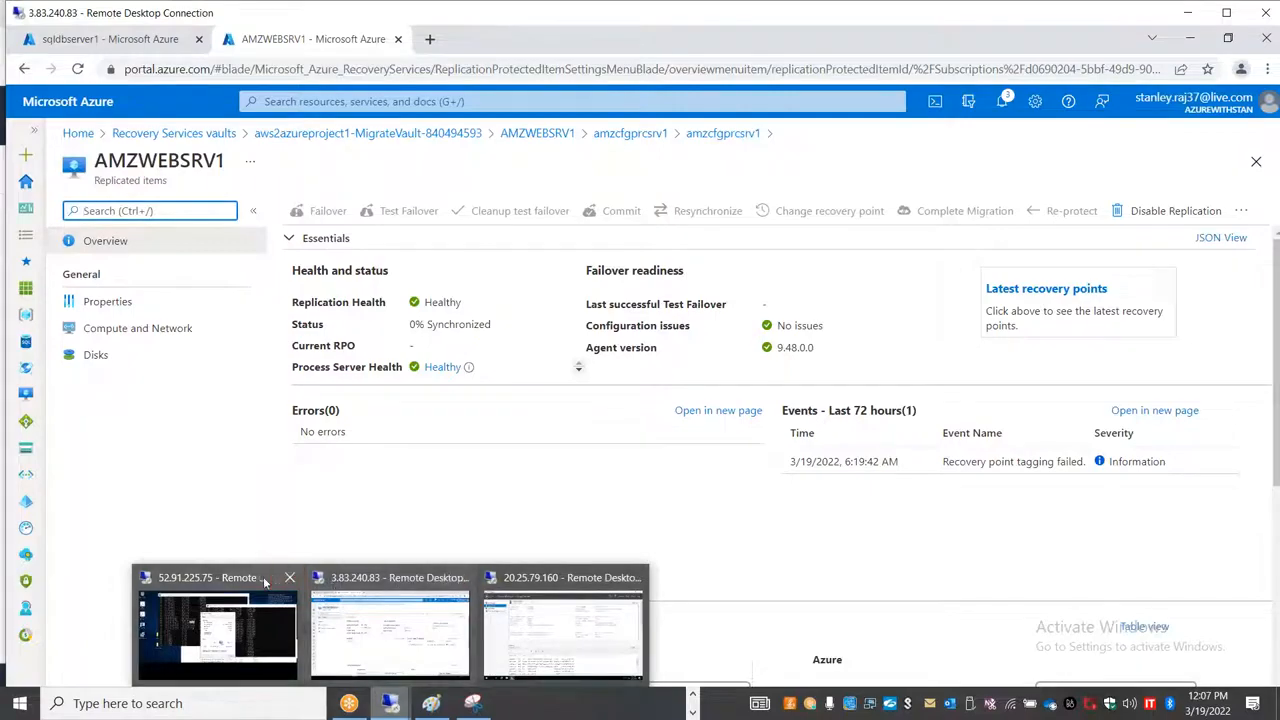
{"action": "mouse_move", "coordinate": [264, 581]}
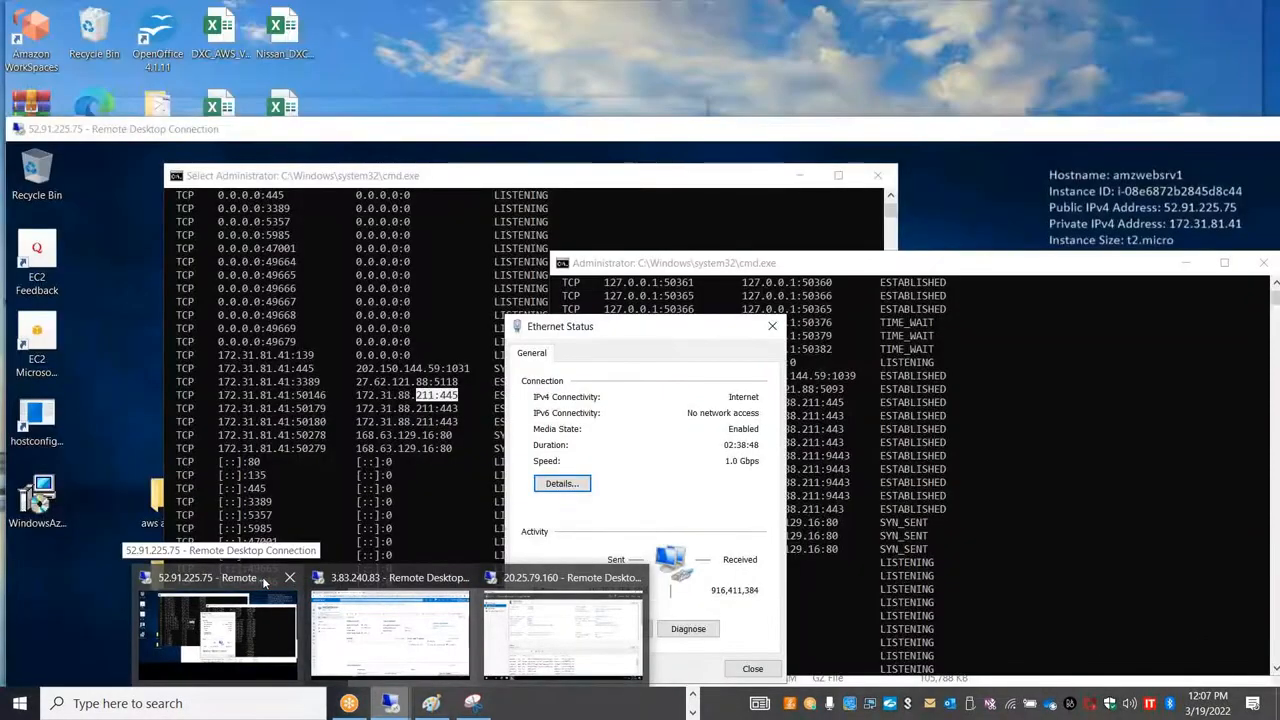
{"action": "left_click", "coordinate": [262, 576]}
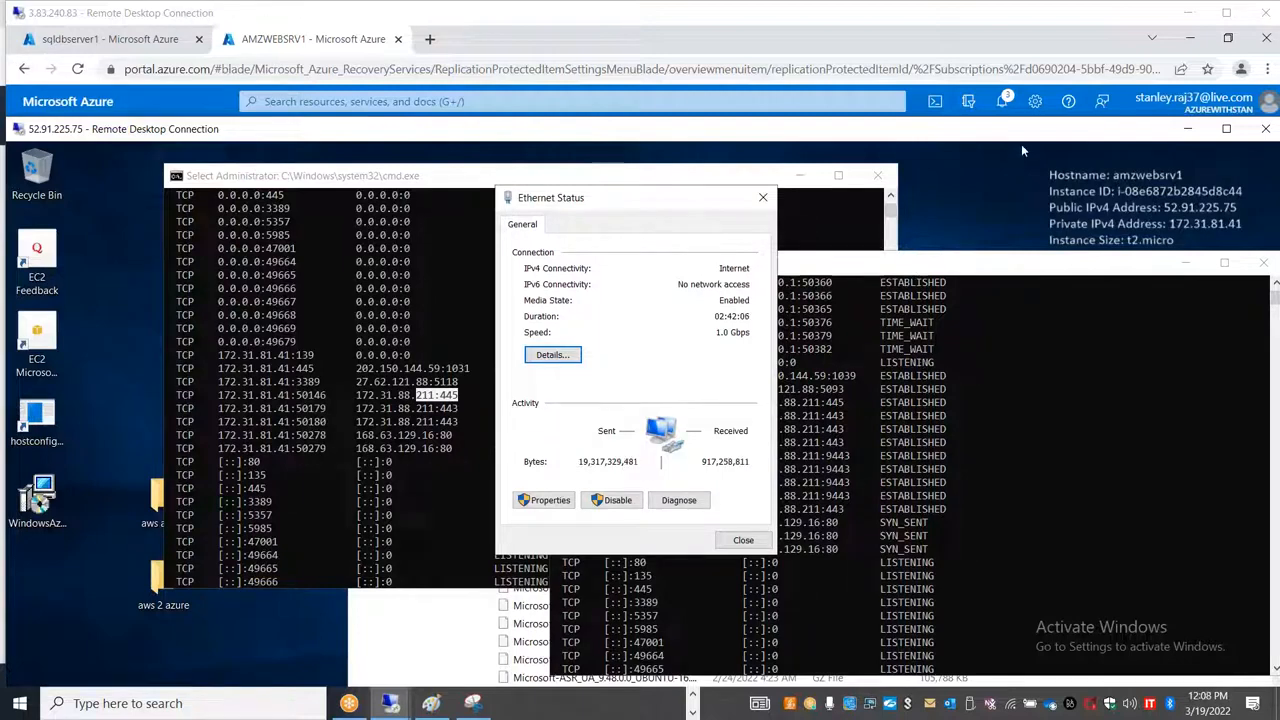
{"action": "left_click_drag", "start_coordinate": [1002, 130], "coordinate": [830, 125]}
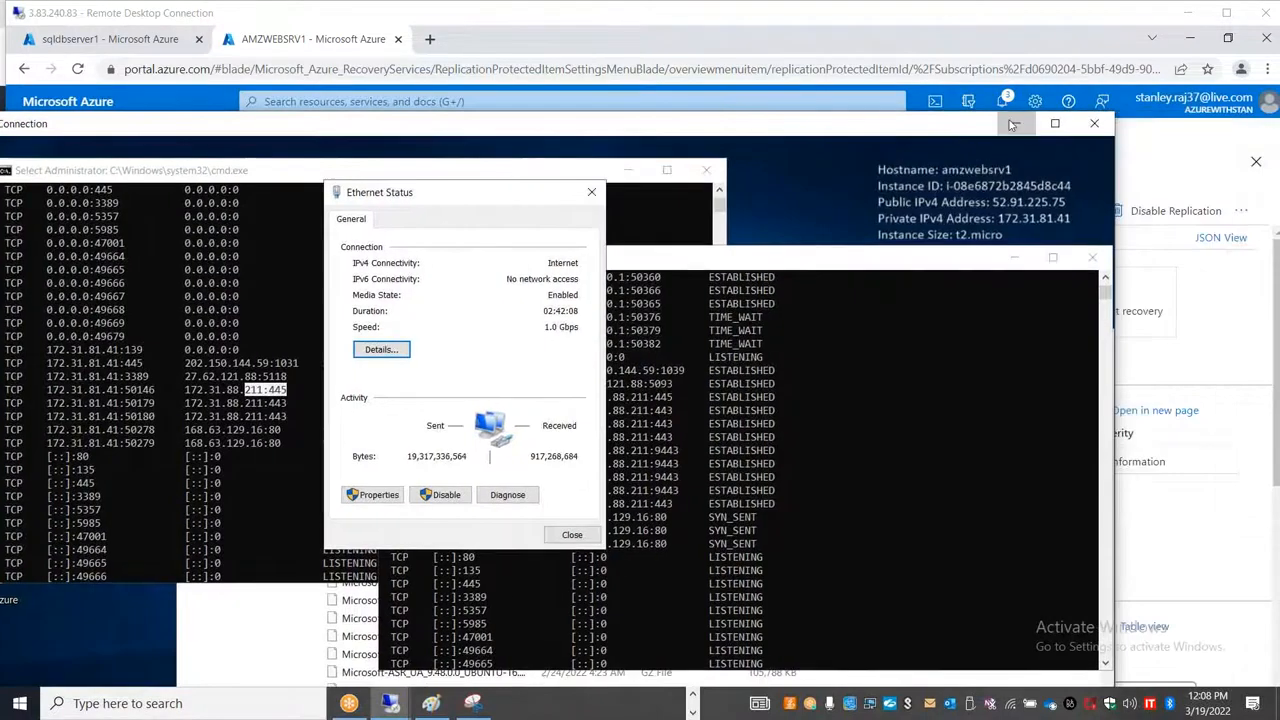
{"action": "left_click", "coordinate": [1012, 124]}
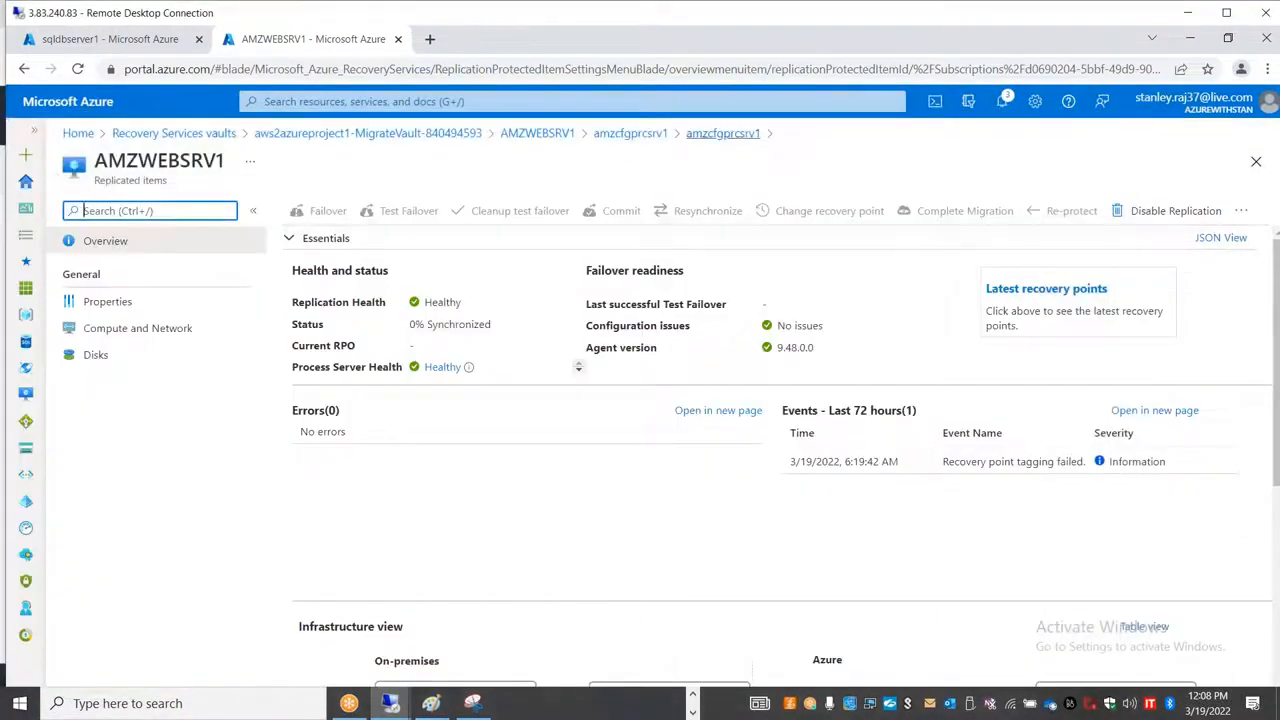
Step: Go back to the amzcfgprcsrv1 process server, examine its statistics including throughput, and return to the AMZWEBSRV1 overview
{"action": "left_click", "coordinate": [695, 138]}
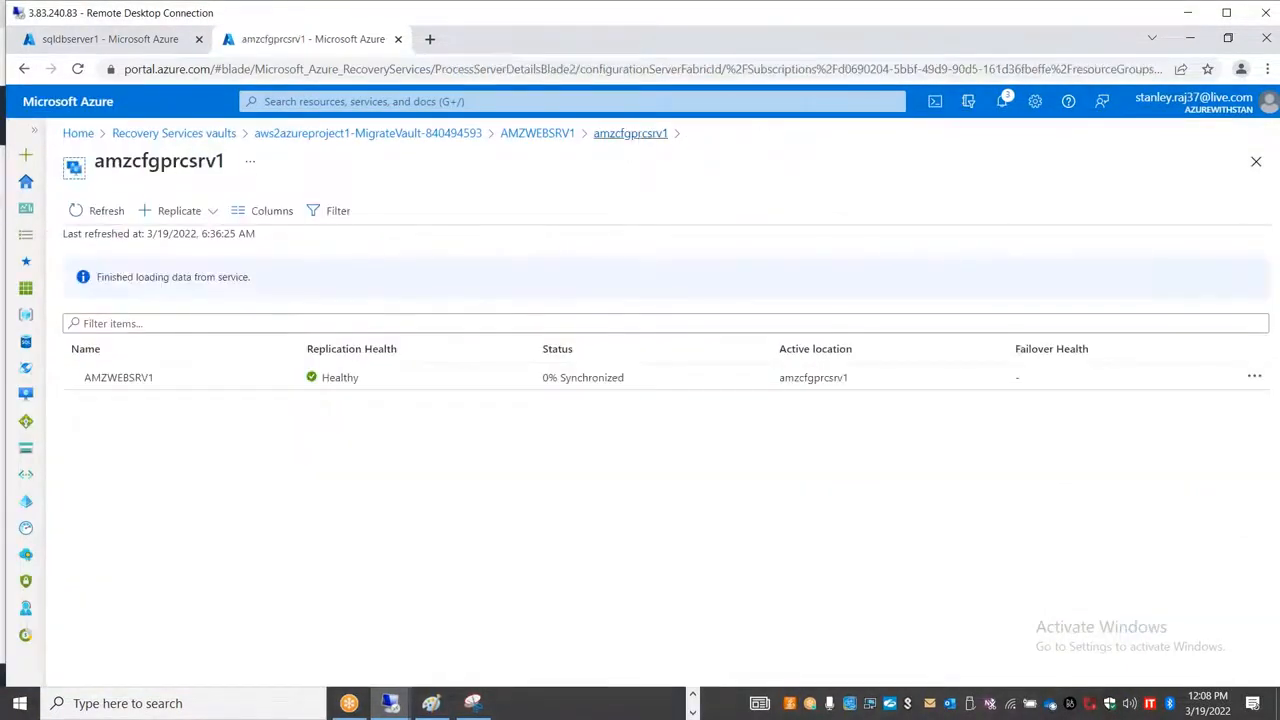
{"action": "left_click", "coordinate": [630, 133]}
{"action": "scroll", "coordinate": [826, 464], "scroll_direction": "down", "scroll_amount": 2}
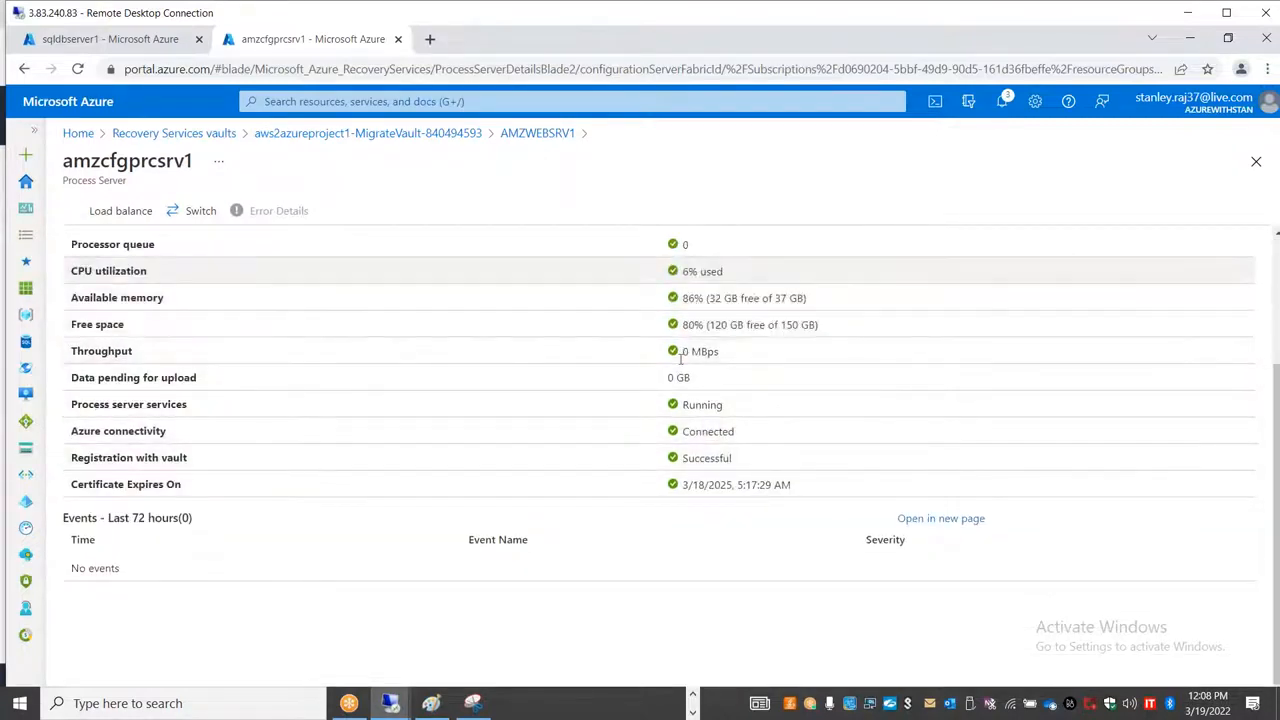
{"action": "scroll", "coordinate": [689, 362], "scroll_direction": "up", "scroll_amount": 2}
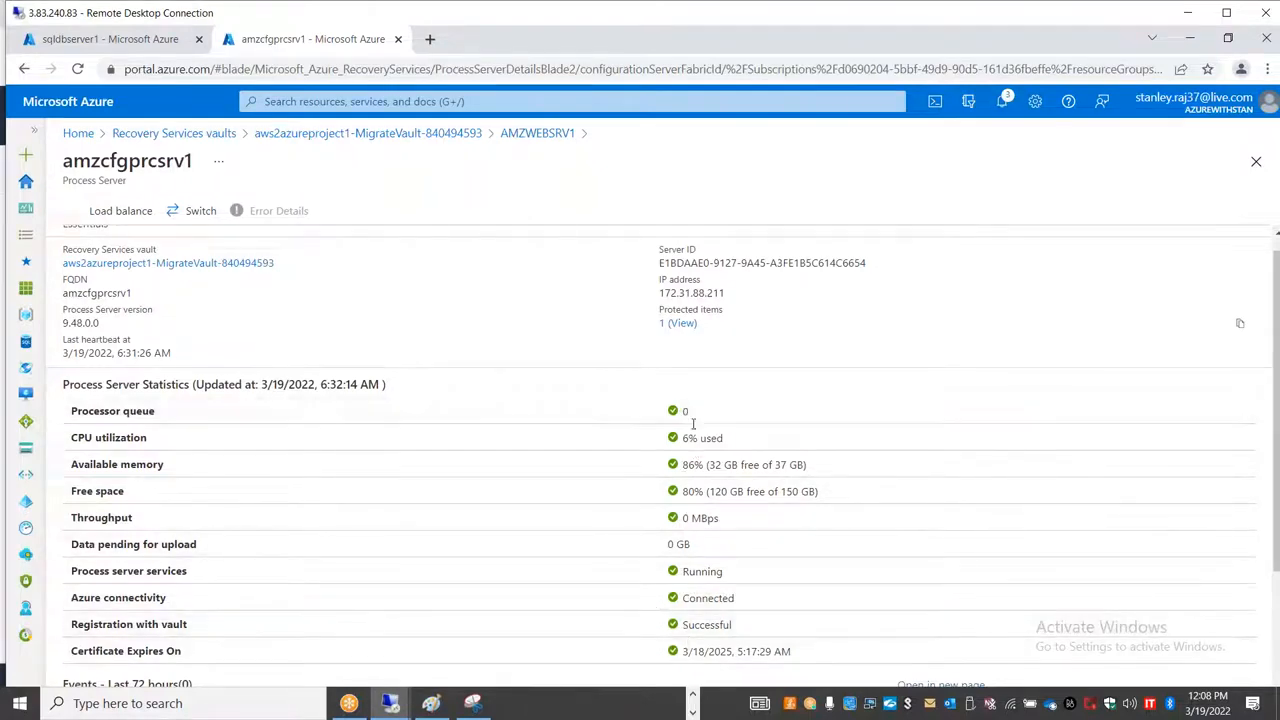
{"action": "left_click_drag", "start_coordinate": [720, 518], "coordinate": [614, 520]}
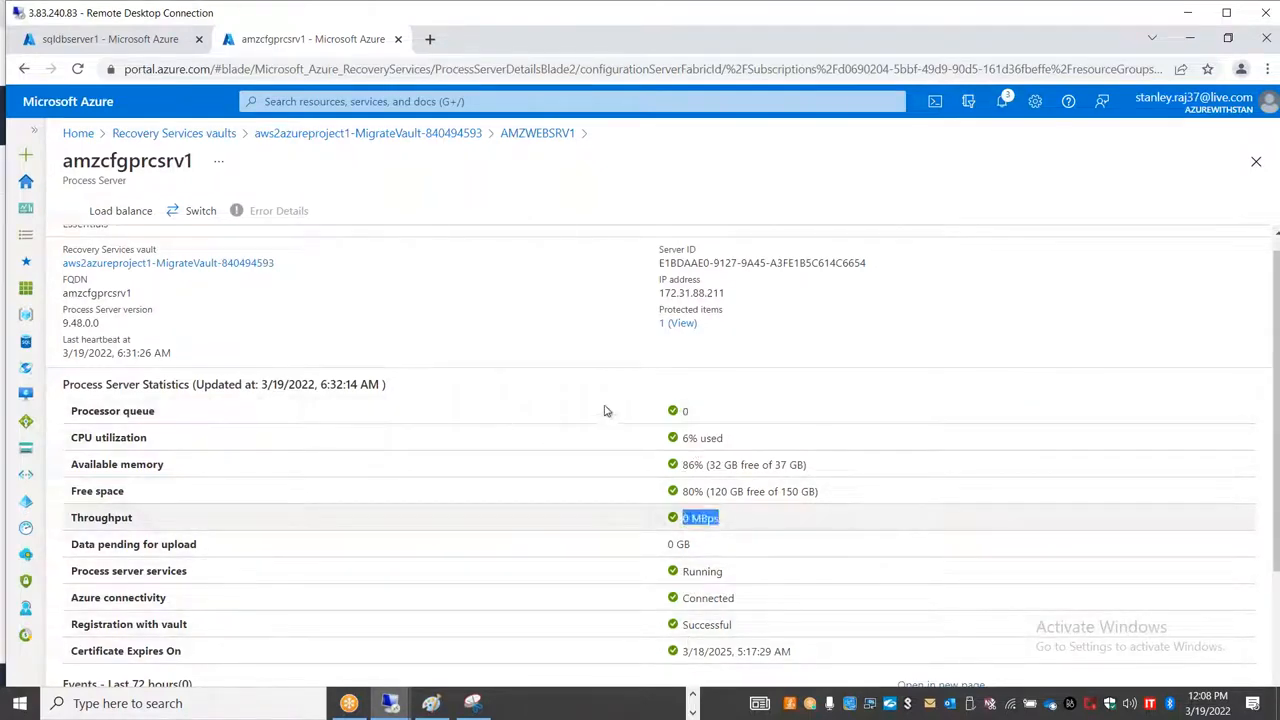
{"action": "scroll", "coordinate": [551, 471], "scroll_direction": "down", "scroll_amount": 2}
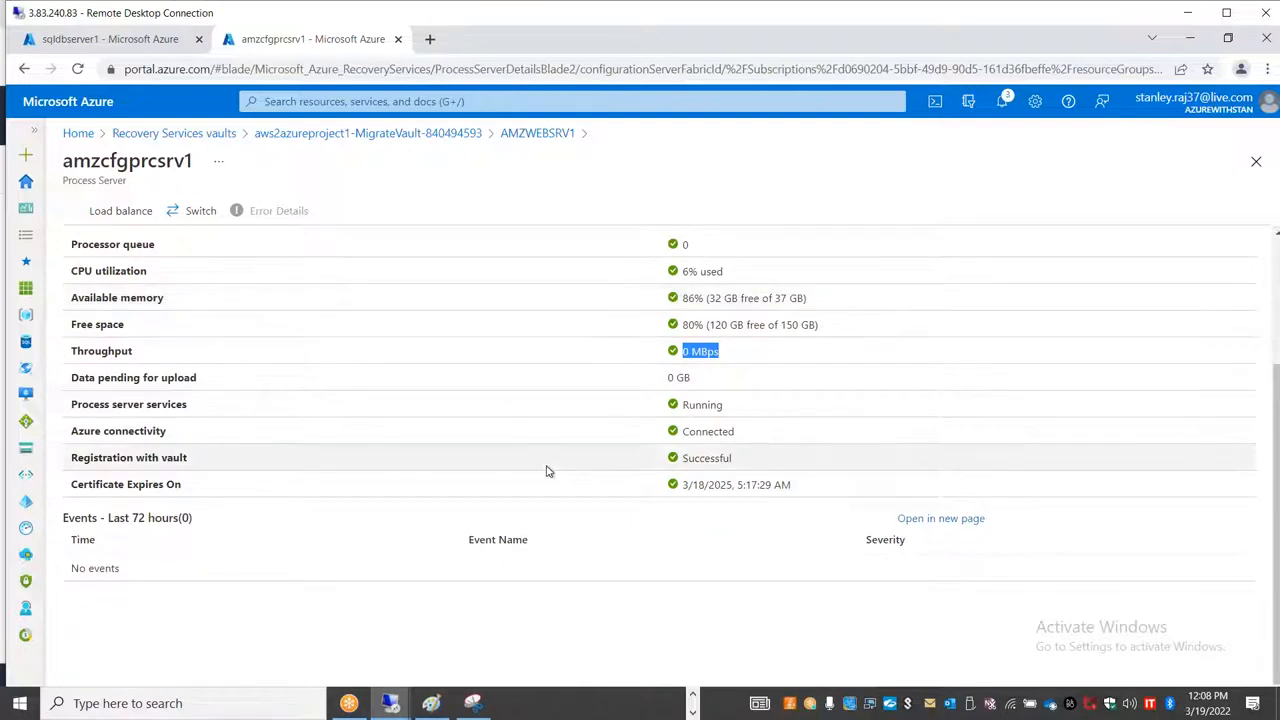
{"action": "scroll", "coordinate": [537, 469], "scroll_direction": "up", "scroll_amount": 2}
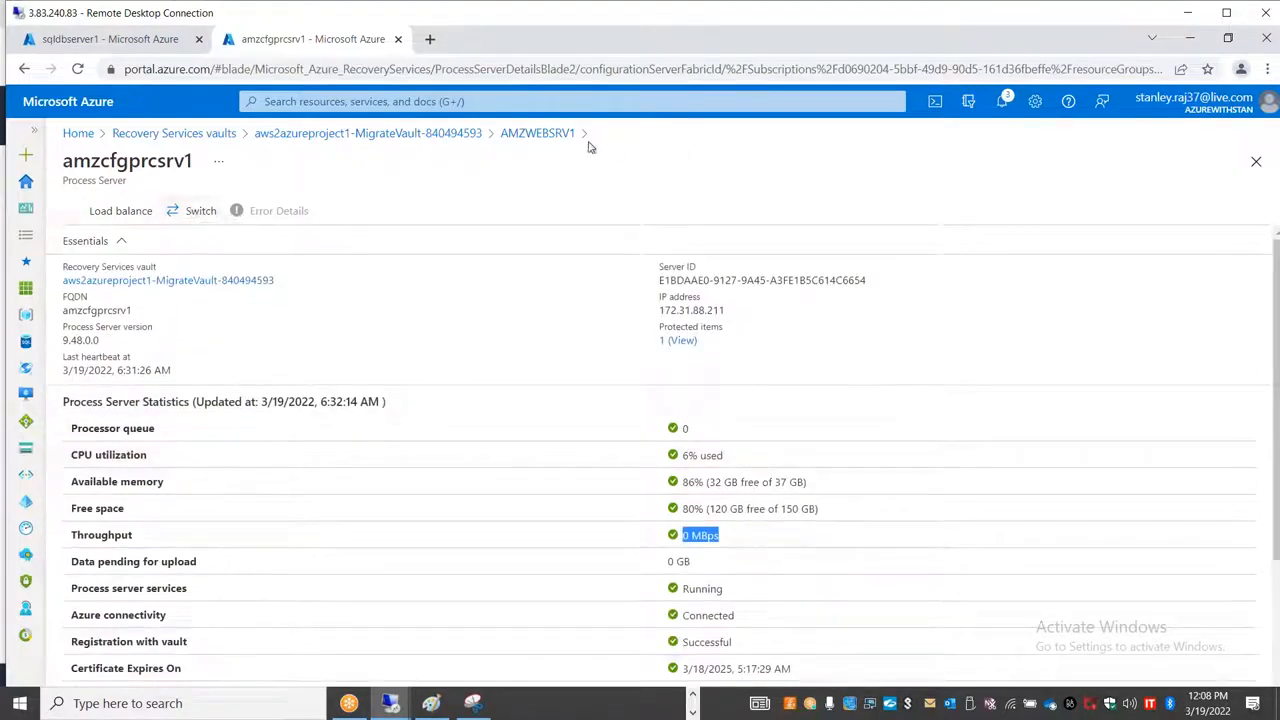
{"action": "left_click", "coordinate": [537, 133]}
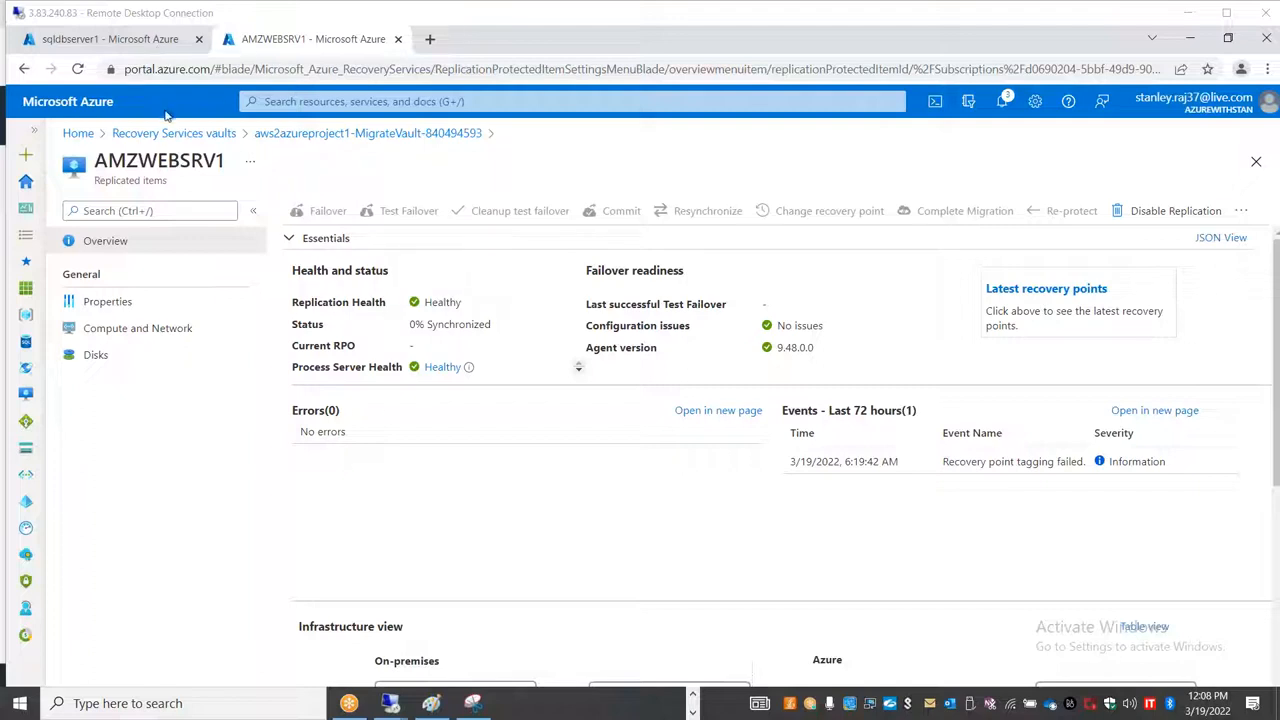
Step: Open Azure Migrate from the portal home, review the tools and Server Migration quick-start instructions for servers, databases and web apps, and return to its Get started page
{"action": "left_click", "coordinate": [80, 134]}
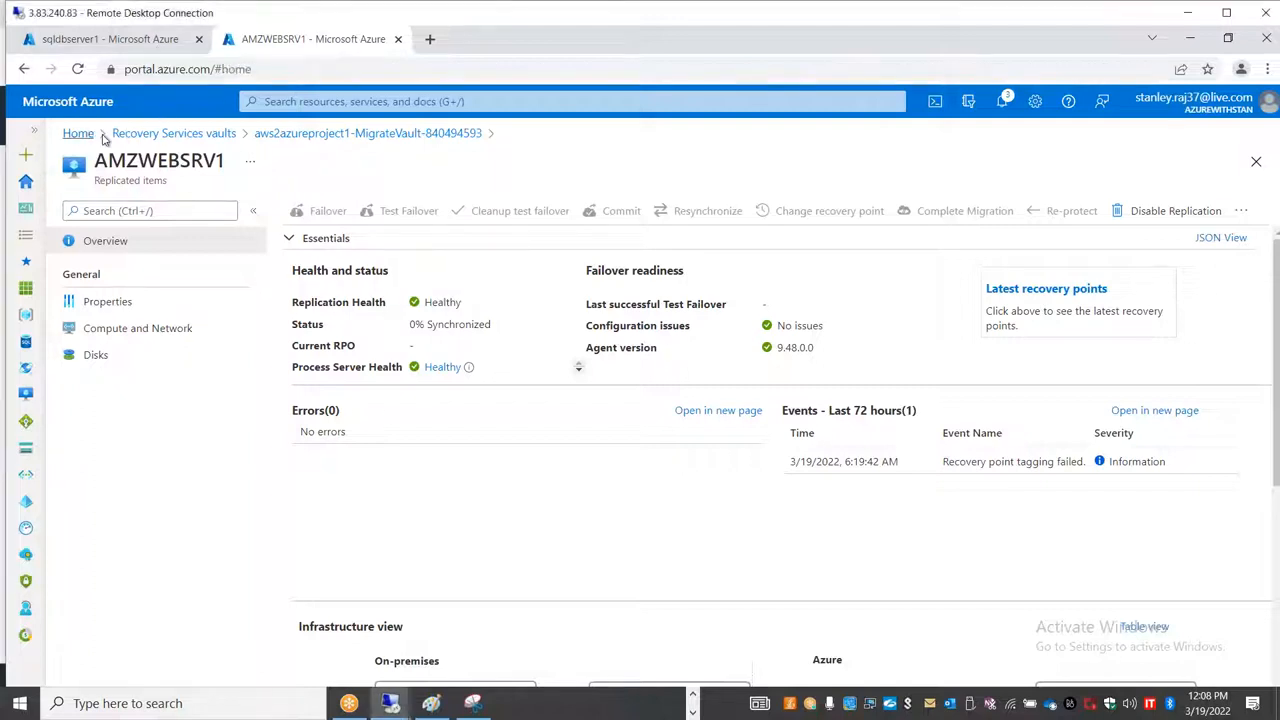
{"action": "left_click", "coordinate": [523, 226]}
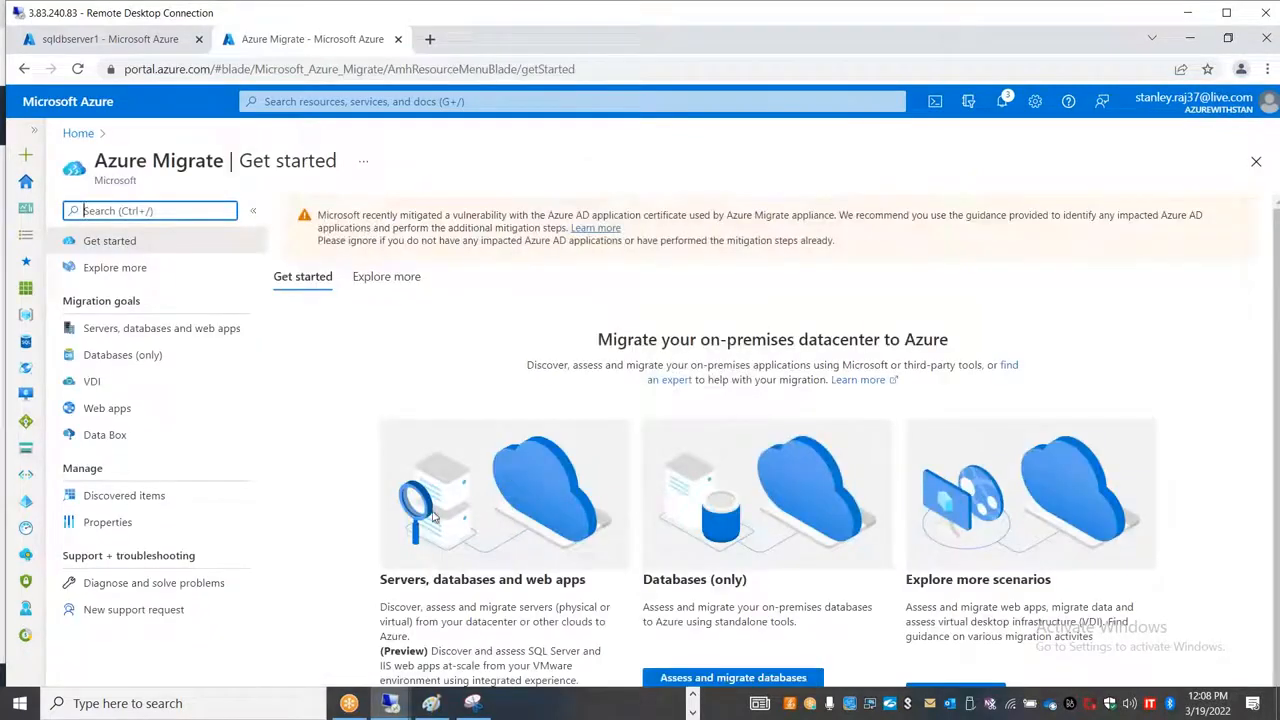
{"action": "left_click", "coordinate": [185, 330]}
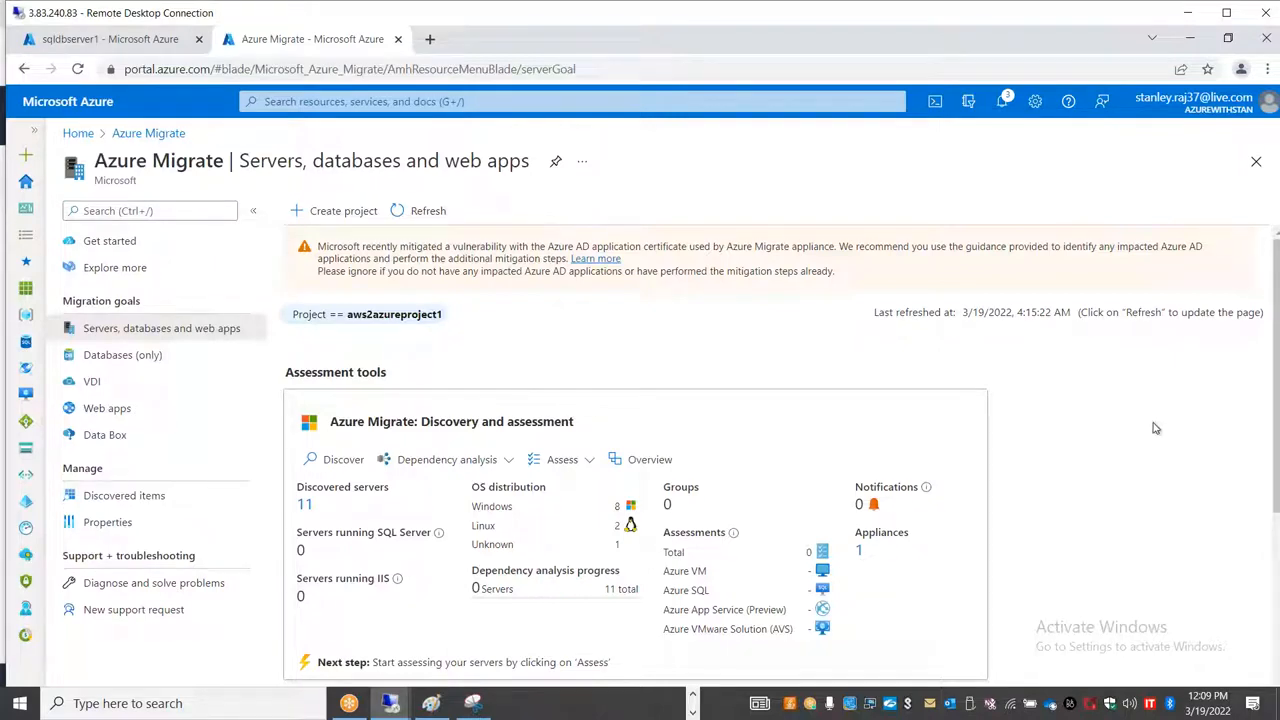
{"action": "scroll", "coordinate": [1155, 428], "scroll_direction": "down", "scroll_amount": 3}
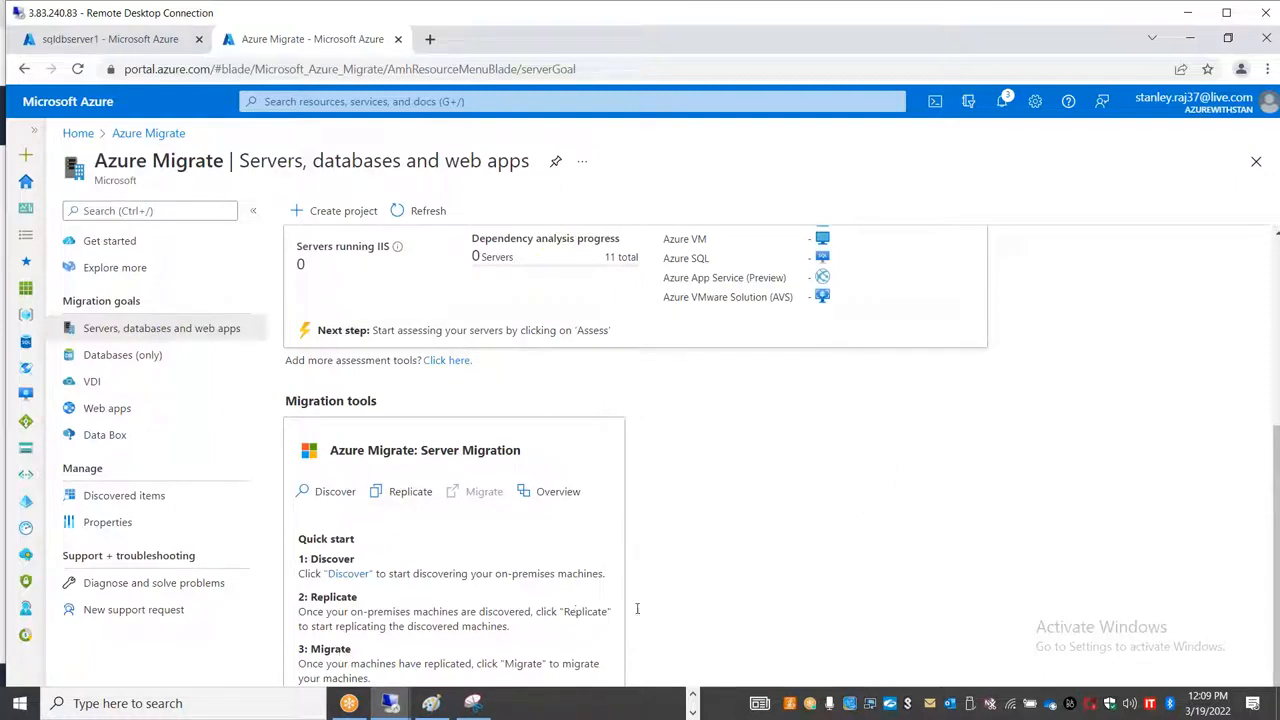
{"action": "left_click_drag", "start_coordinate": [569, 611], "coordinate": [637, 608]}
{"action": "left_click_drag", "start_coordinate": [324, 597], "coordinate": [491, 618]}
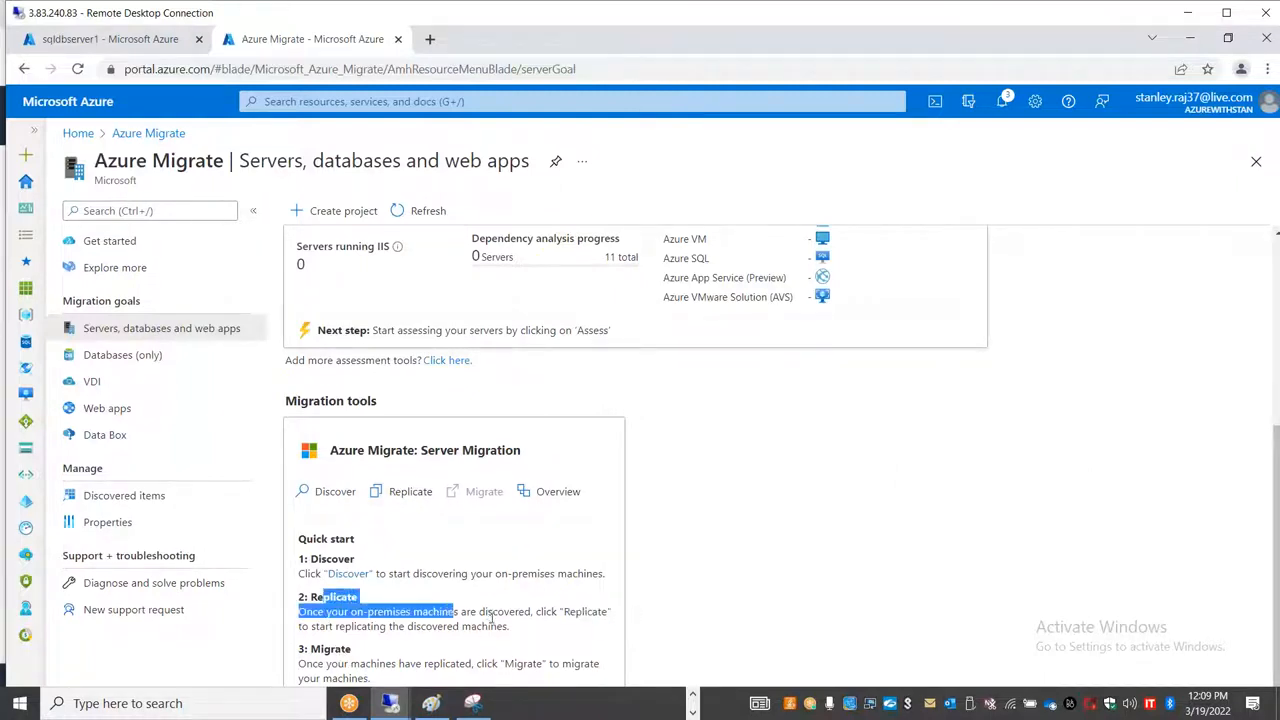
{"action": "left_click_drag", "start_coordinate": [372, 679], "coordinate": [292, 617]}
{"action": "scroll", "coordinate": [600, 510], "scroll_direction": "up", "scroll_amount": 3}
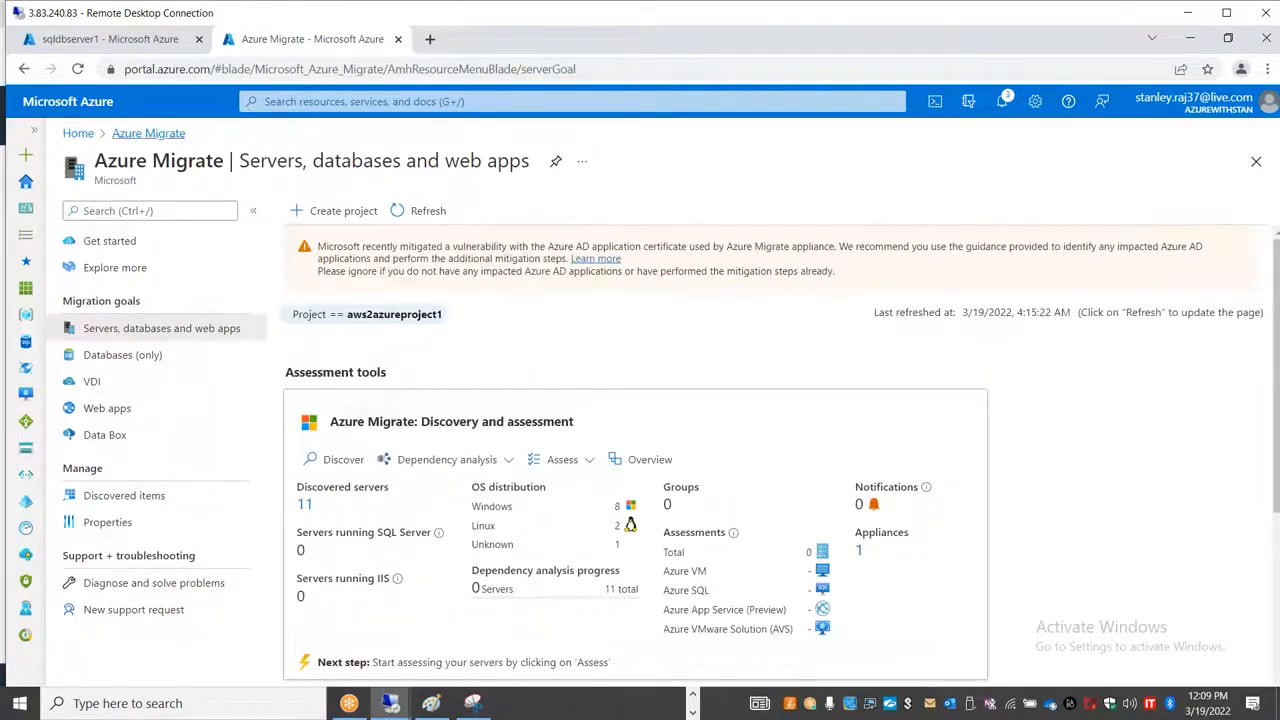
{"action": "left_click", "coordinate": [142, 134]}
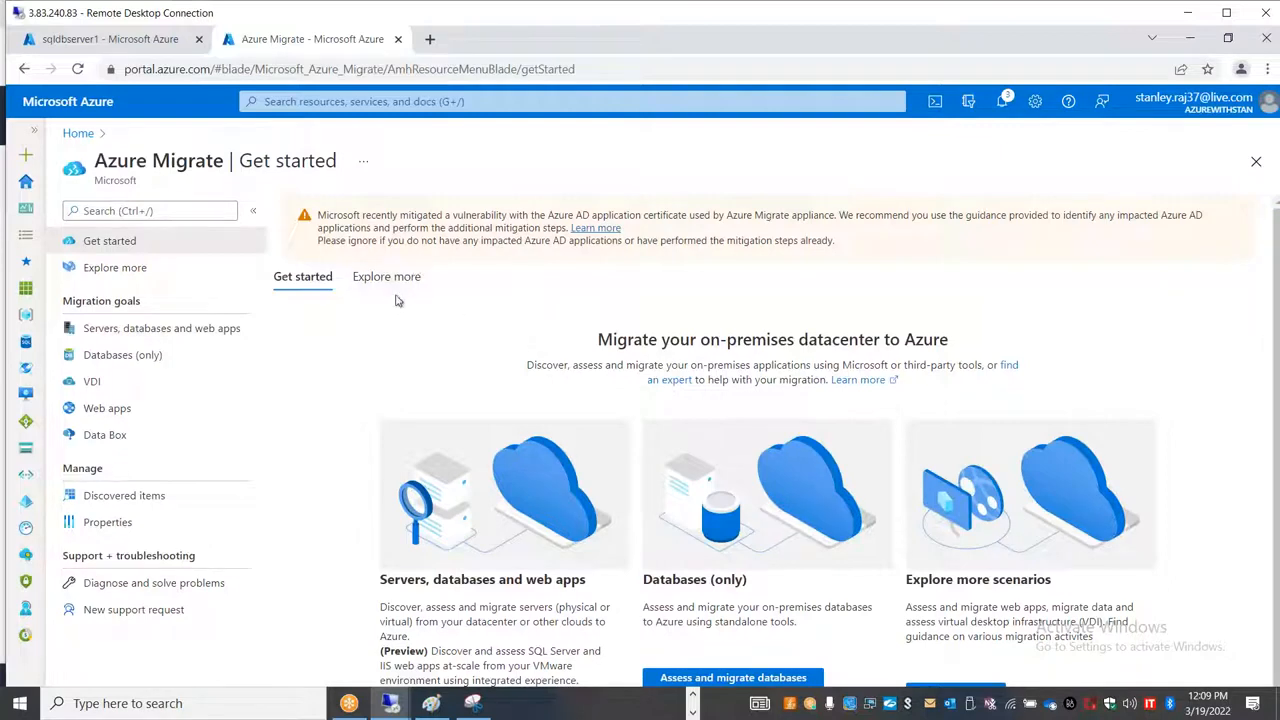
Step: From the portal home, open the aws2azureproject1 migrate vault's replicated items and examine the replication status of AMZWEBSRV1
{"action": "left_click", "coordinate": [78, 133]}
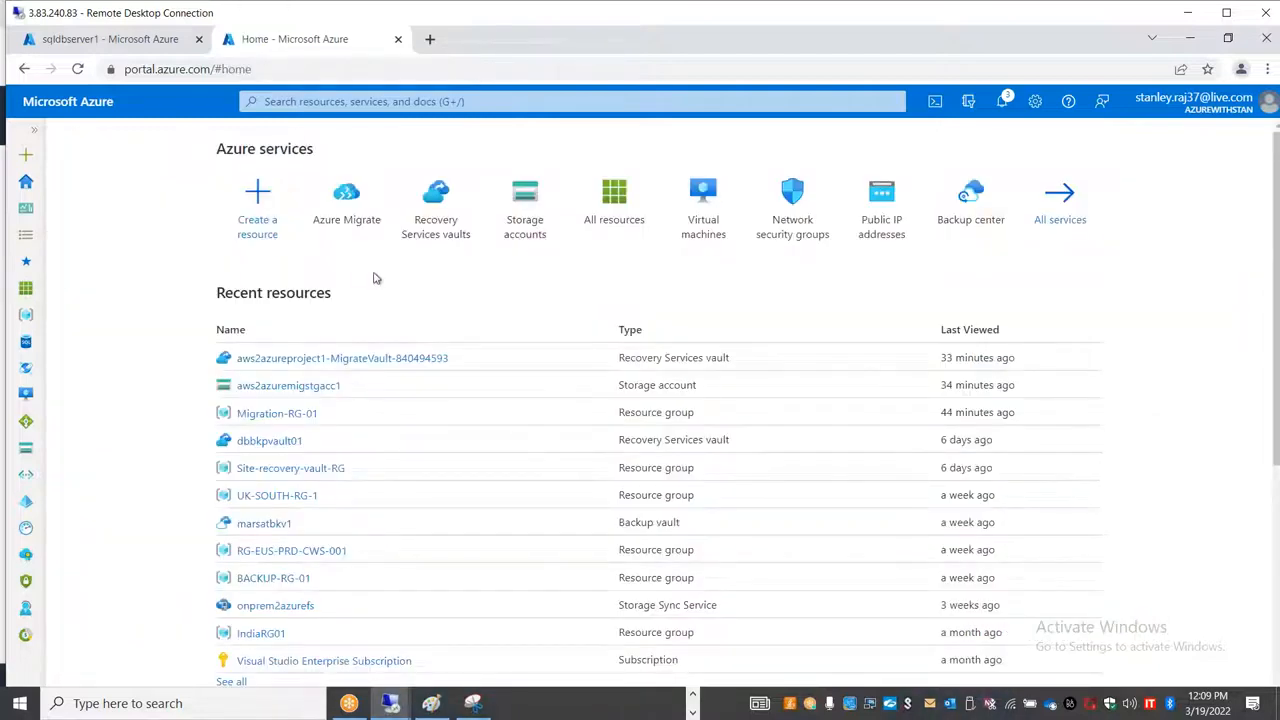
{"action": "left_click", "coordinate": [418, 230]}
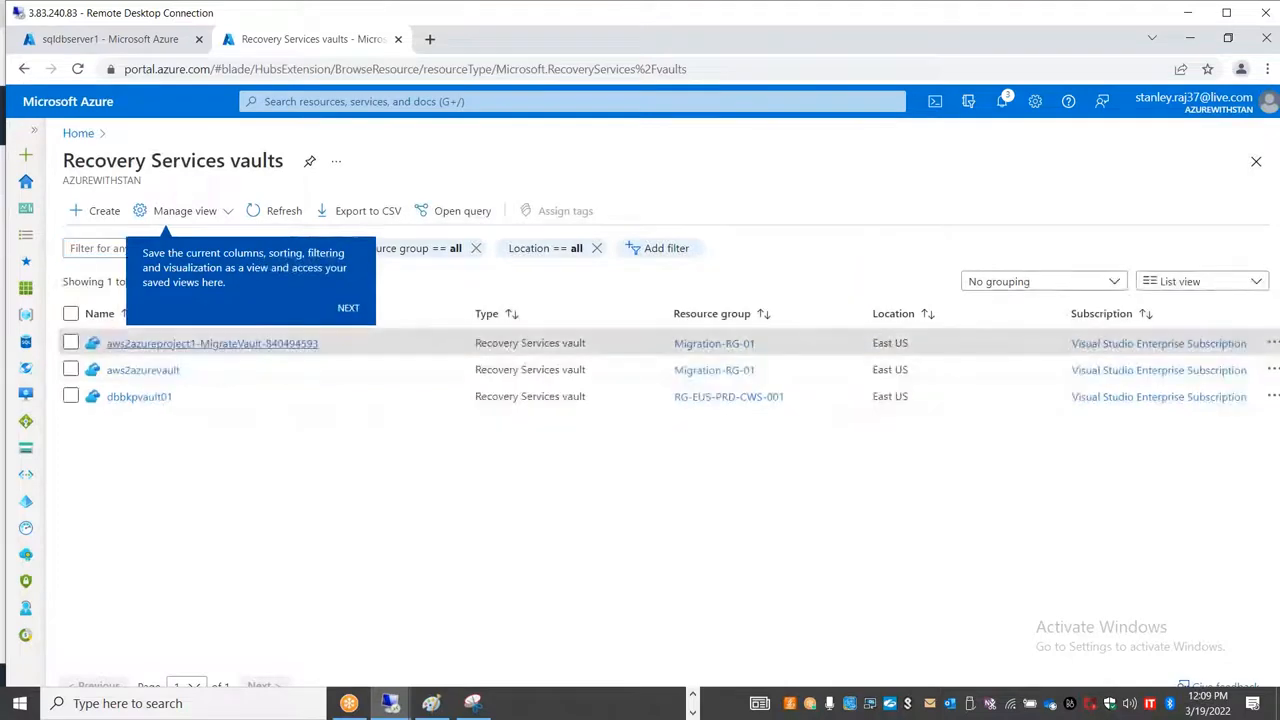
{"action": "left_click", "coordinate": [300, 338]}
{"action": "left_click", "coordinate": [278, 160]}
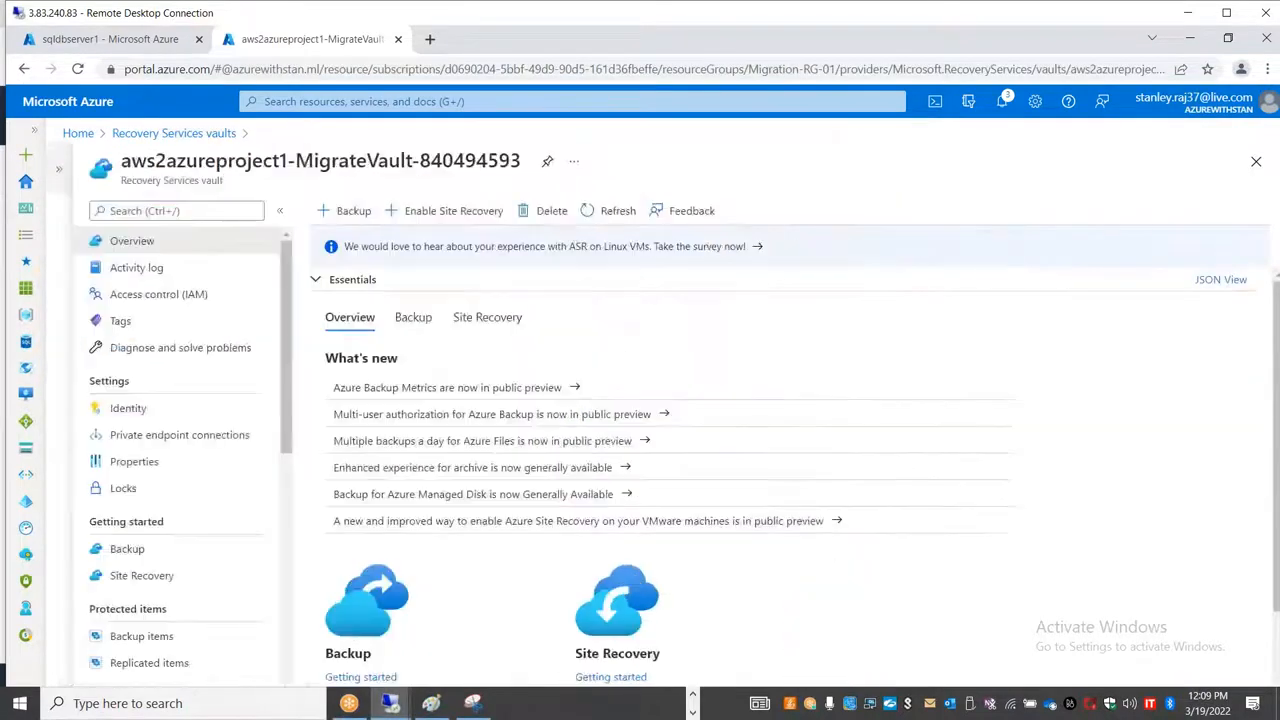
{"action": "left_click", "coordinate": [189, 662]}
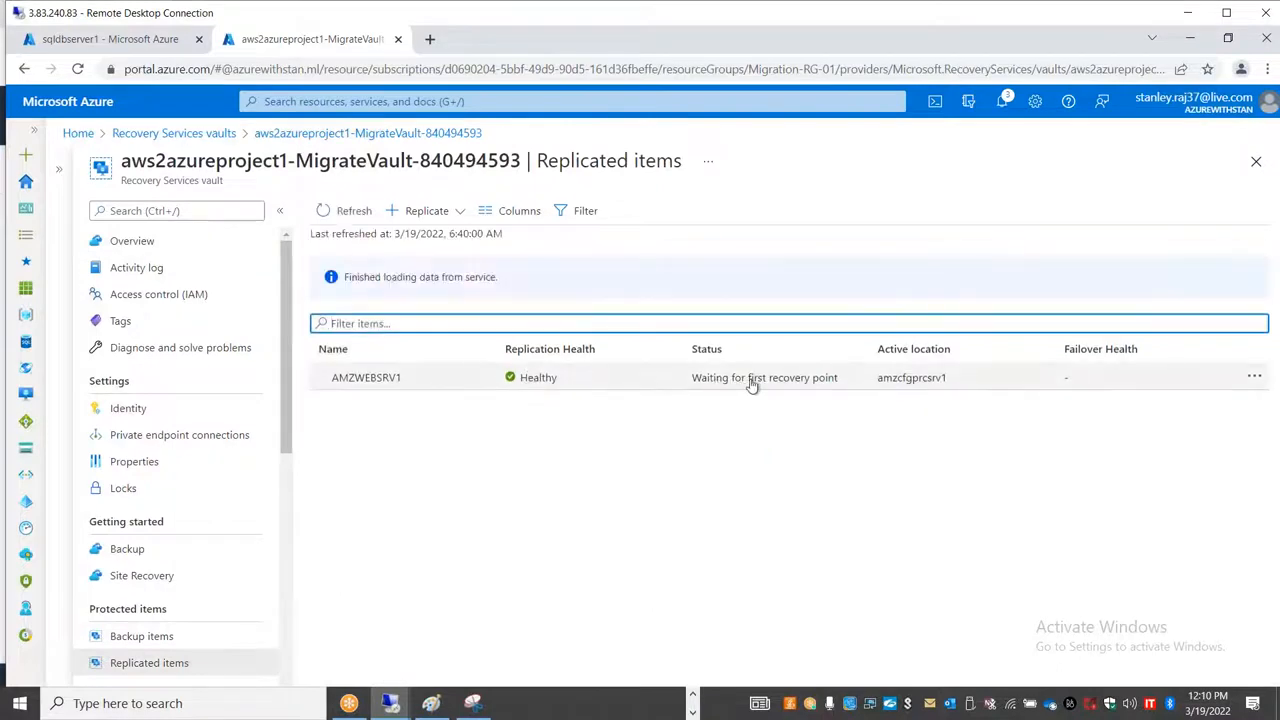
{"action": "left_click", "coordinate": [741, 386]}
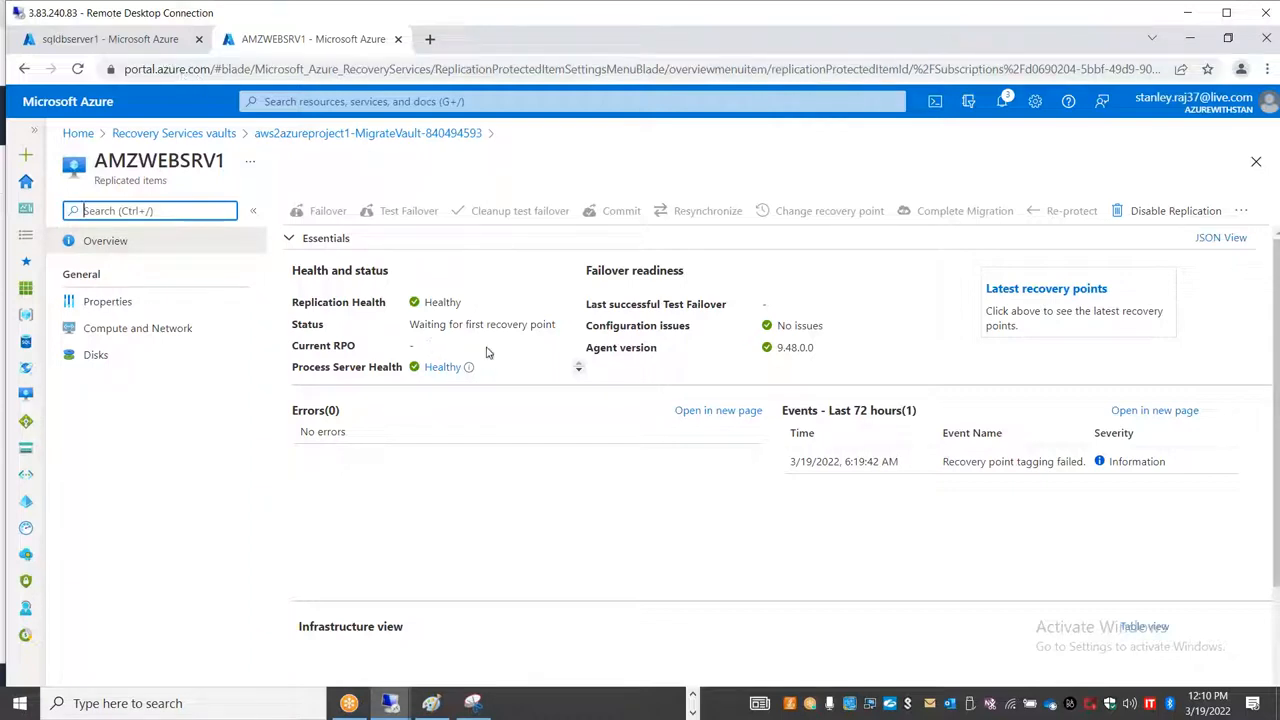
{"action": "left_click", "coordinate": [432, 329]}
{"action": "left_click_drag", "start_coordinate": [410, 325], "coordinate": [557, 325]}
{"action": "left_click", "coordinate": [556, 325]}
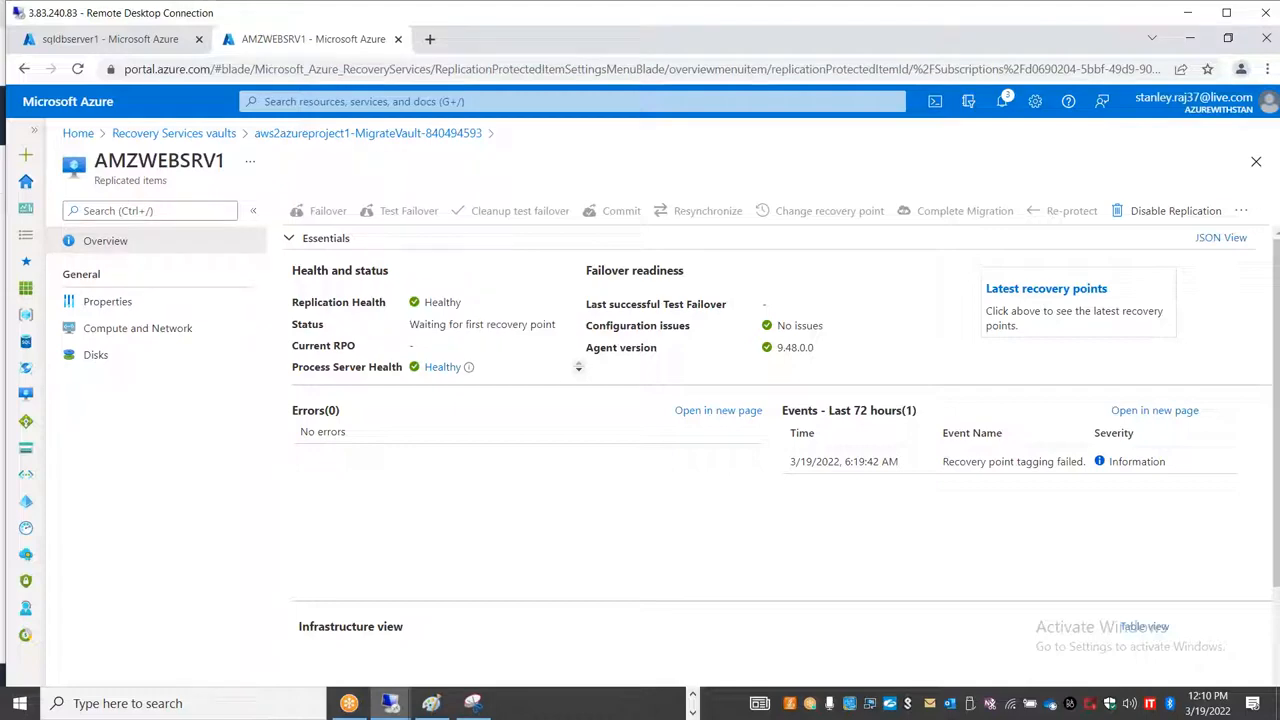
Step: Bring up the amzwebsrv1 remote session, check the bytes sent and received in Ethernet Status, and minimize the session
{"action": "left_click", "coordinate": [390, 703]}
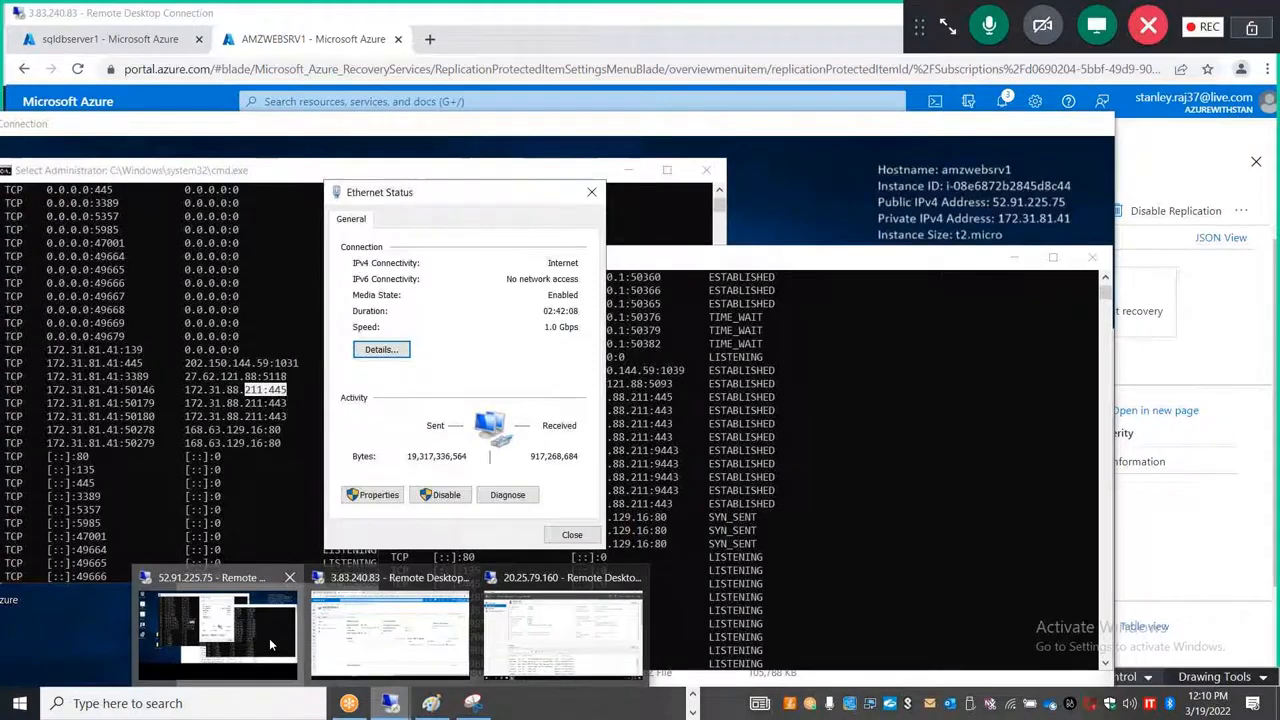
{"action": "left_click", "coordinate": [269, 638]}
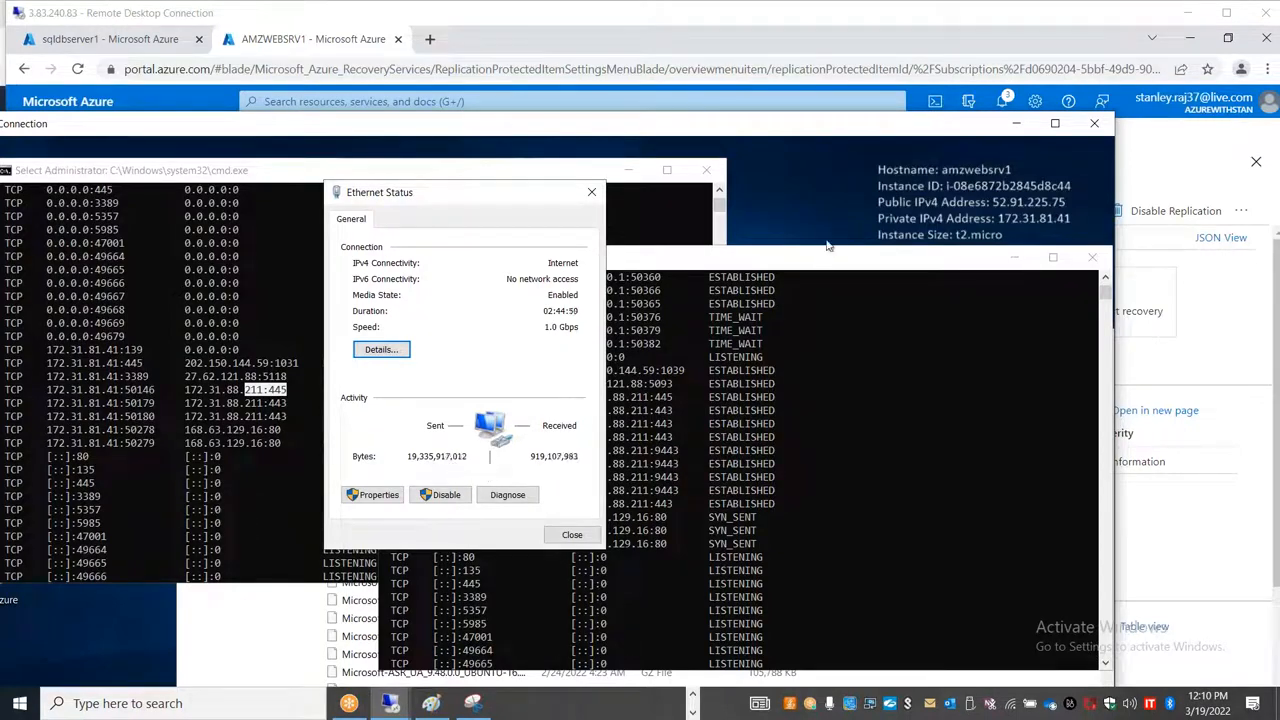
{"action": "left_click", "coordinate": [1016, 125]}
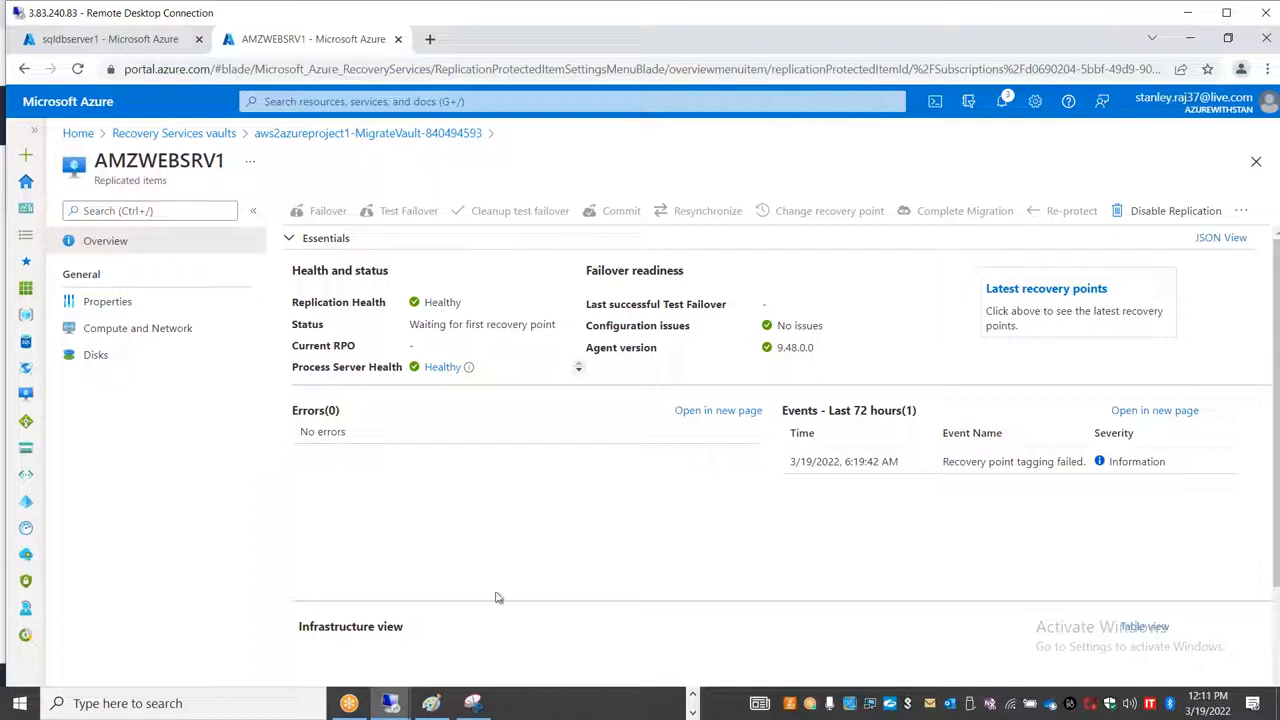
Step: Switch to the sqldbserver1 remote session, close Server Manager, launch SQL Server Management Studio 18, and take the session out of full screen
{"action": "left_click", "coordinate": [393, 705]}
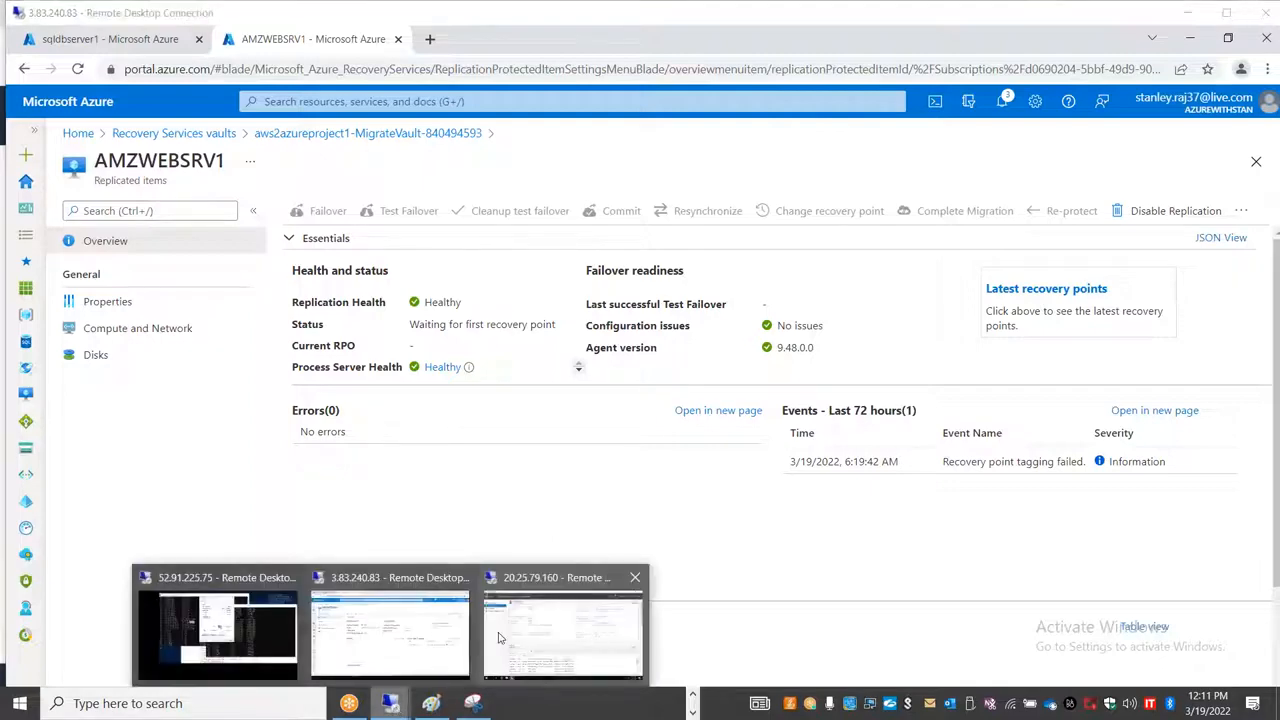
{"action": "mouse_move", "coordinate": [545, 632]}
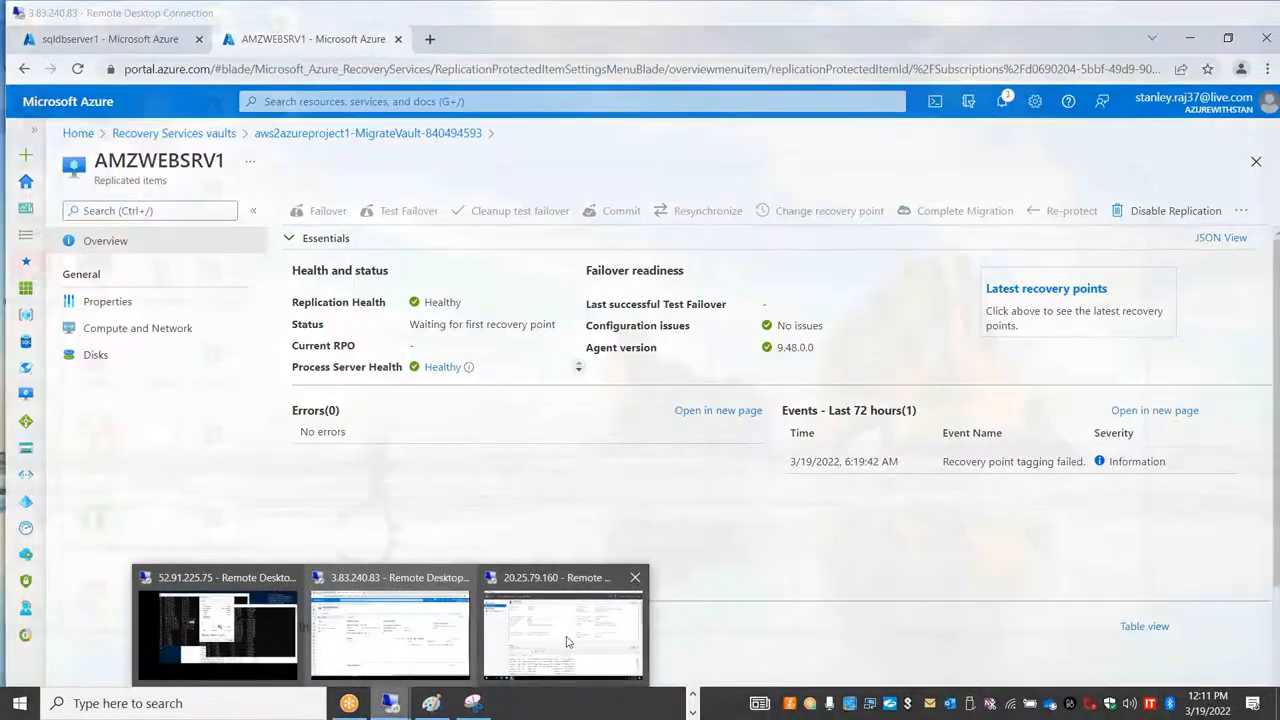
{"action": "left_click", "coordinate": [566, 641]}
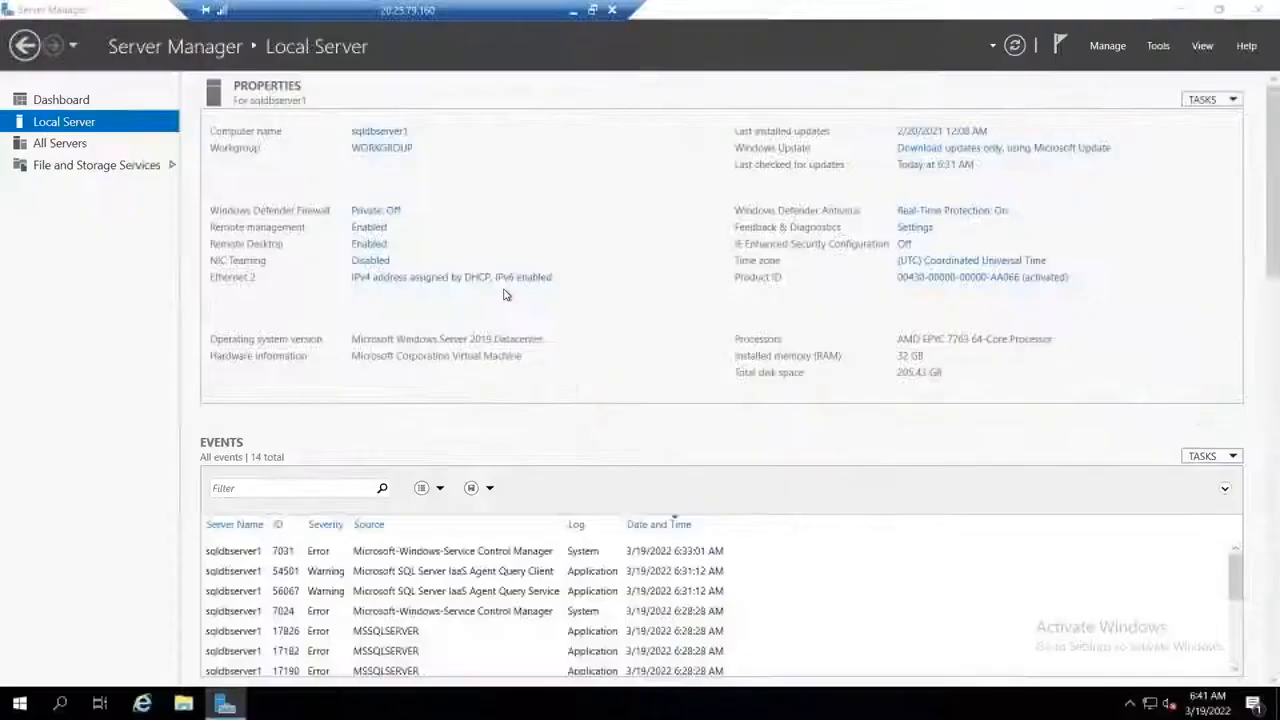
{"action": "left_click", "coordinate": [1260, 12]}
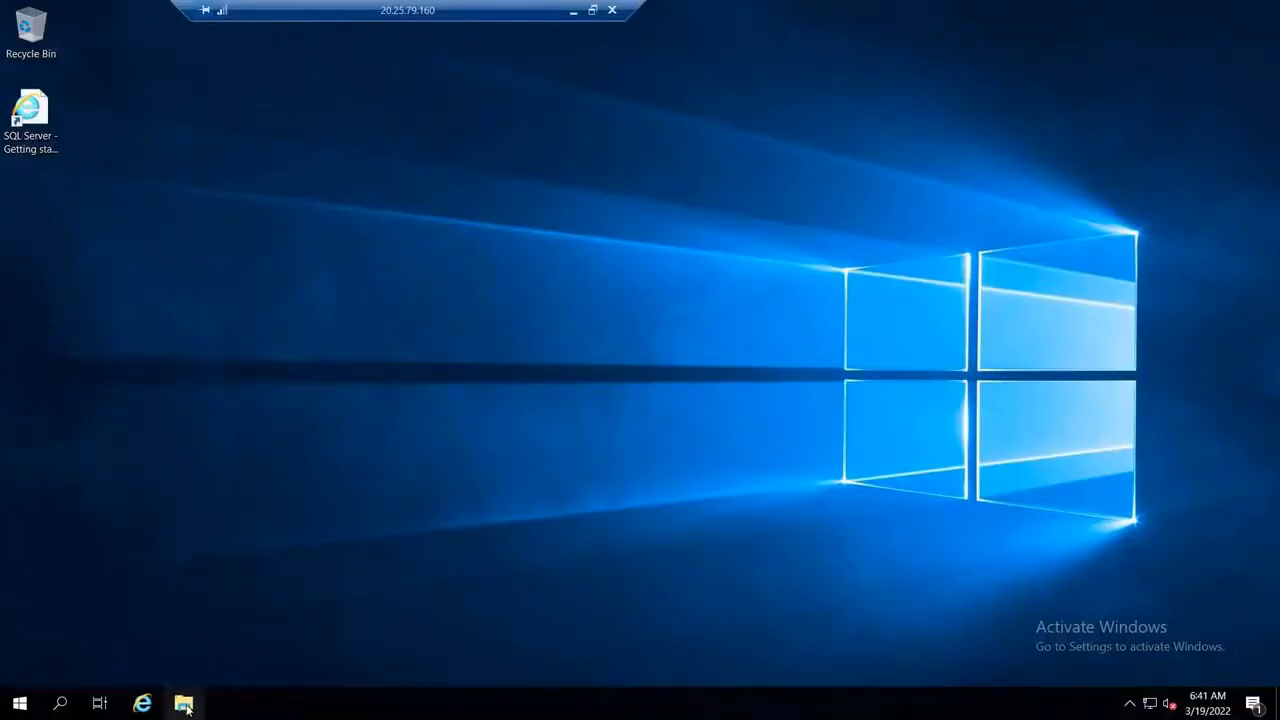
{"action": "left_click", "coordinate": [19, 703]}
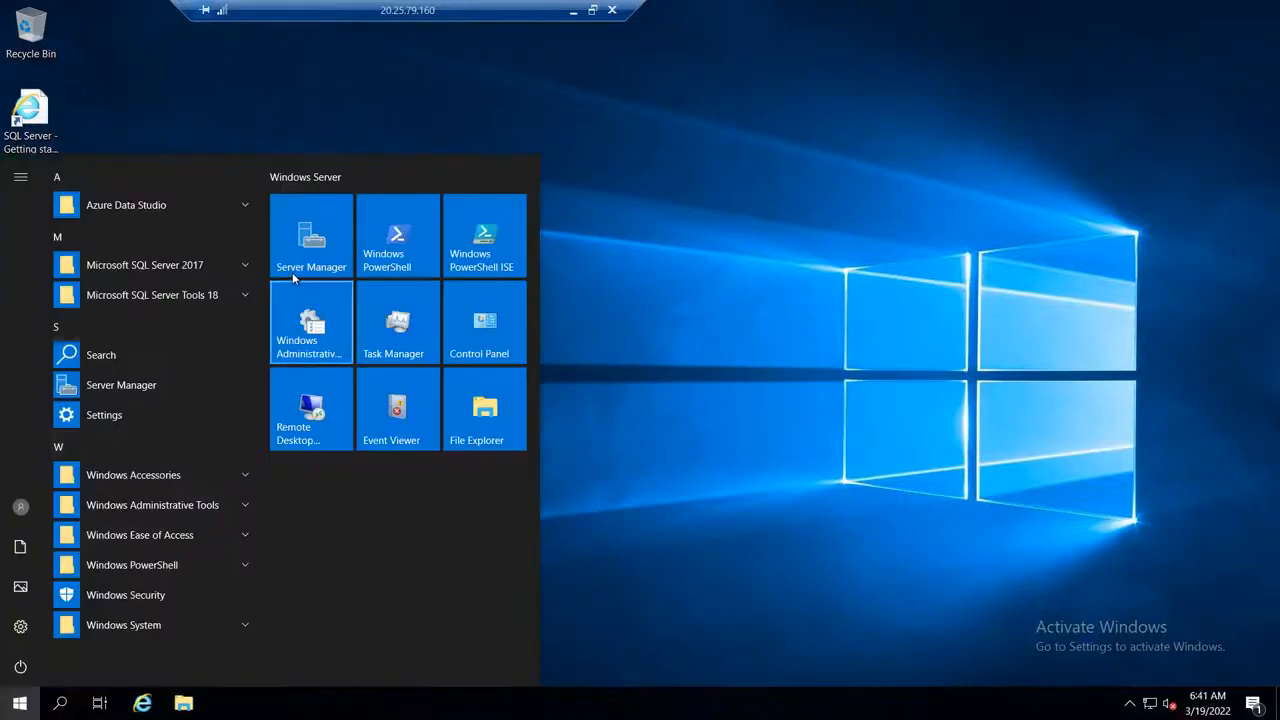
{"action": "left_click", "coordinate": [202, 298]}
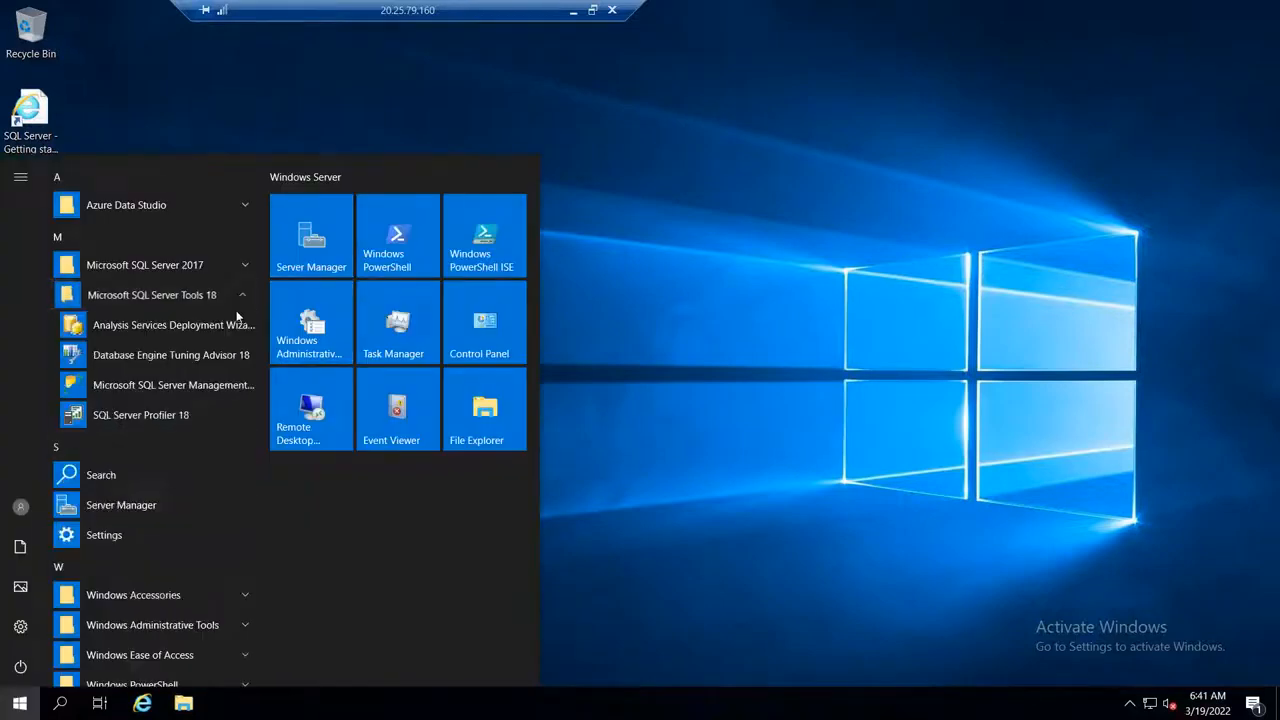
{"action": "left_click", "coordinate": [186, 384]}
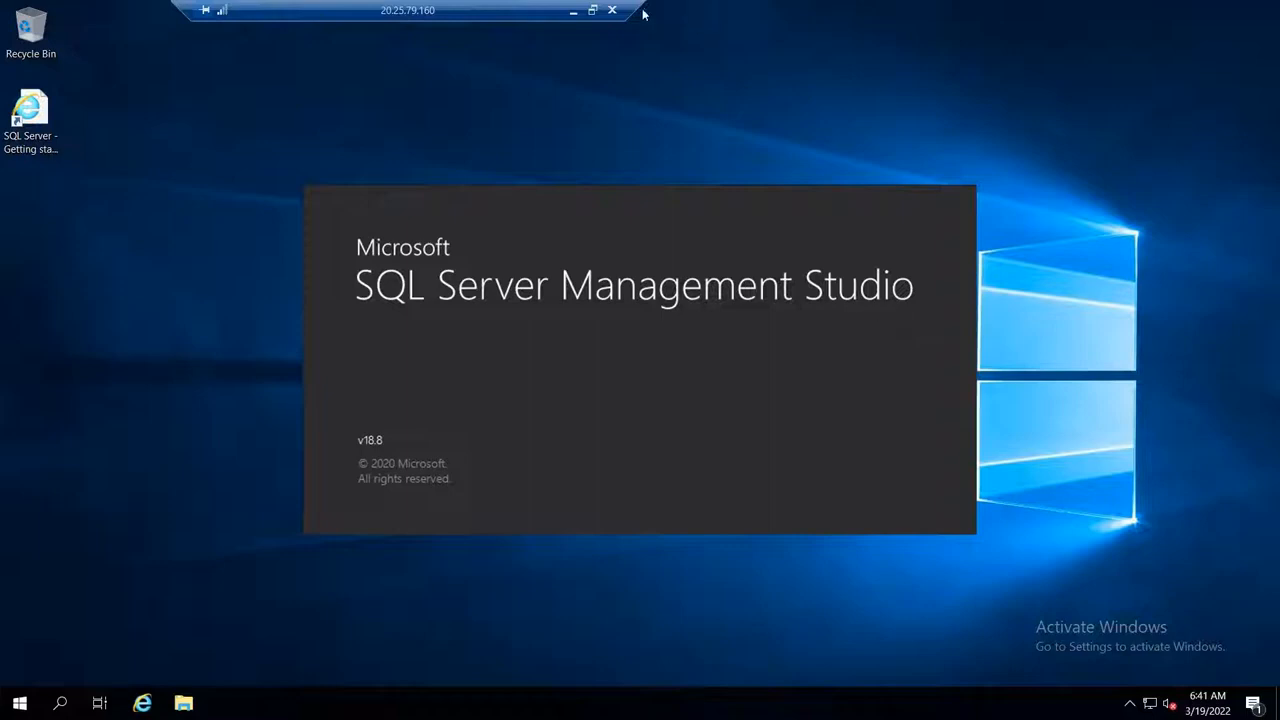
{"action": "left_click", "coordinate": [592, 10]}
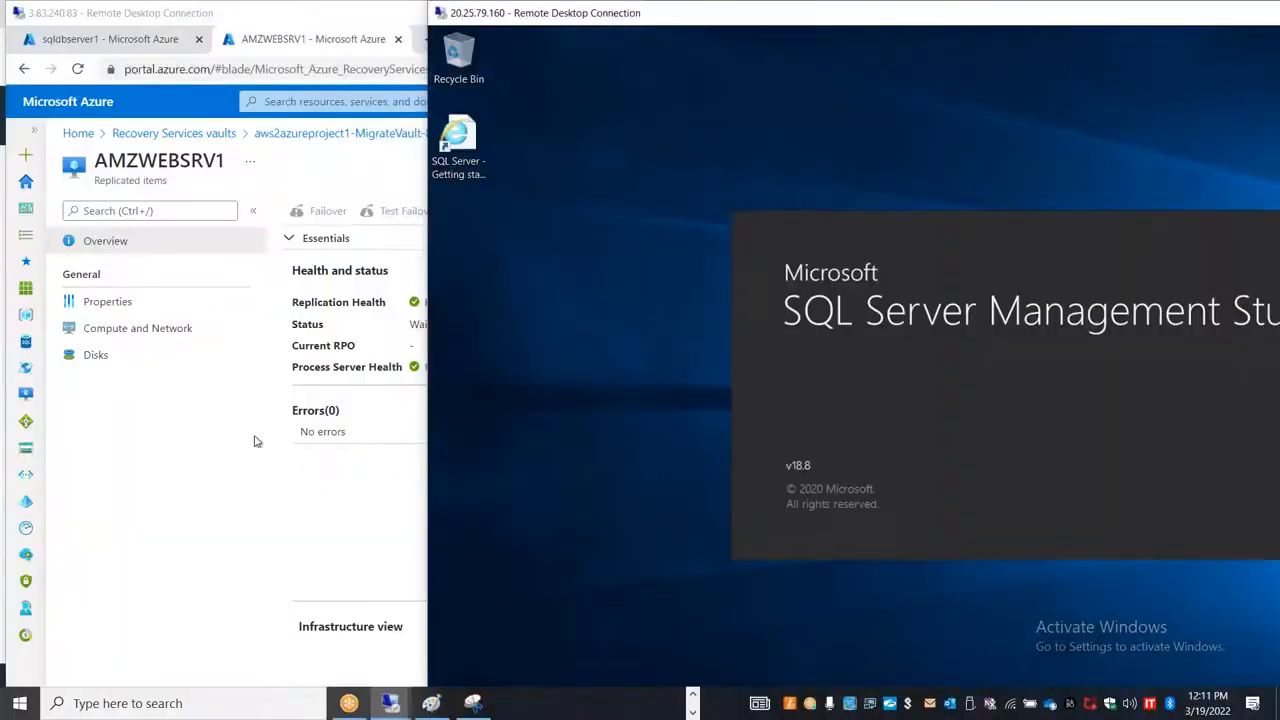
Step: Return to the Azure portal, examine the statistics and events of the amzcfgprcsrv1 process server, and go back to the AMZWEBSRV1 overview
{"action": "left_click", "coordinate": [212, 463]}
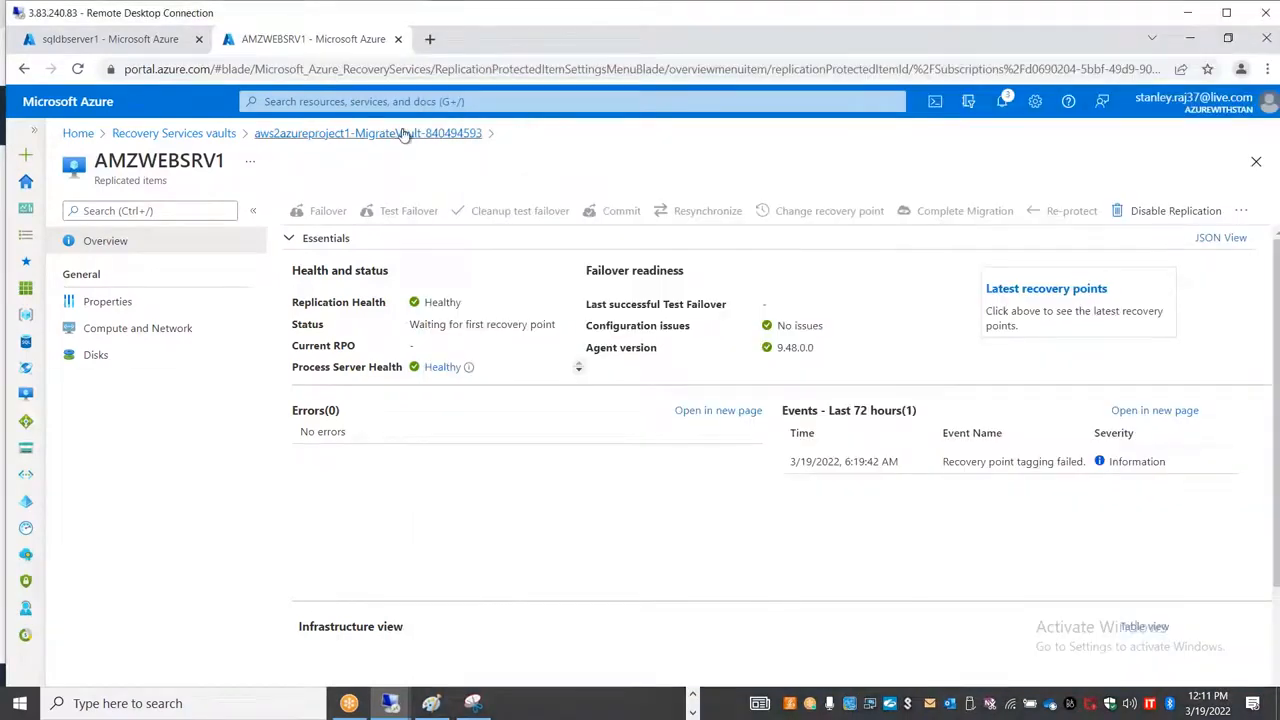
{"action": "left_click", "coordinate": [440, 368]}
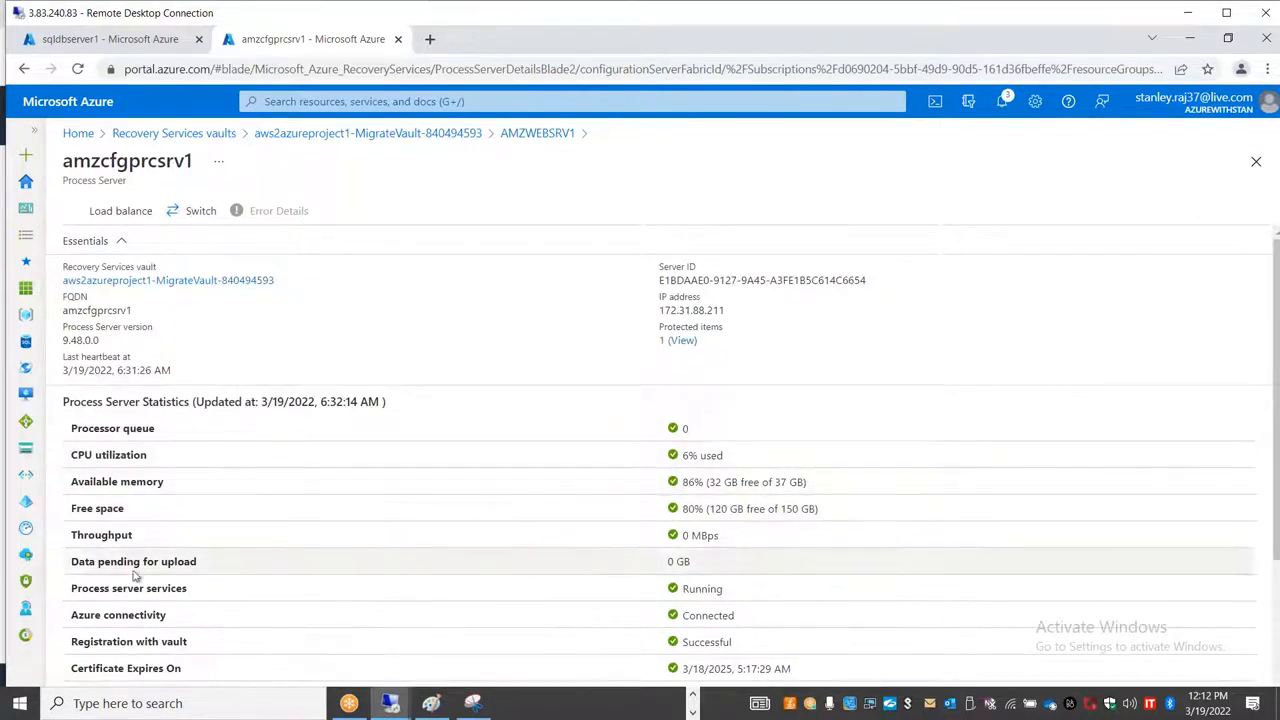
{"action": "scroll", "coordinate": [803, 525], "scroll_direction": "down", "scroll_amount": 2}
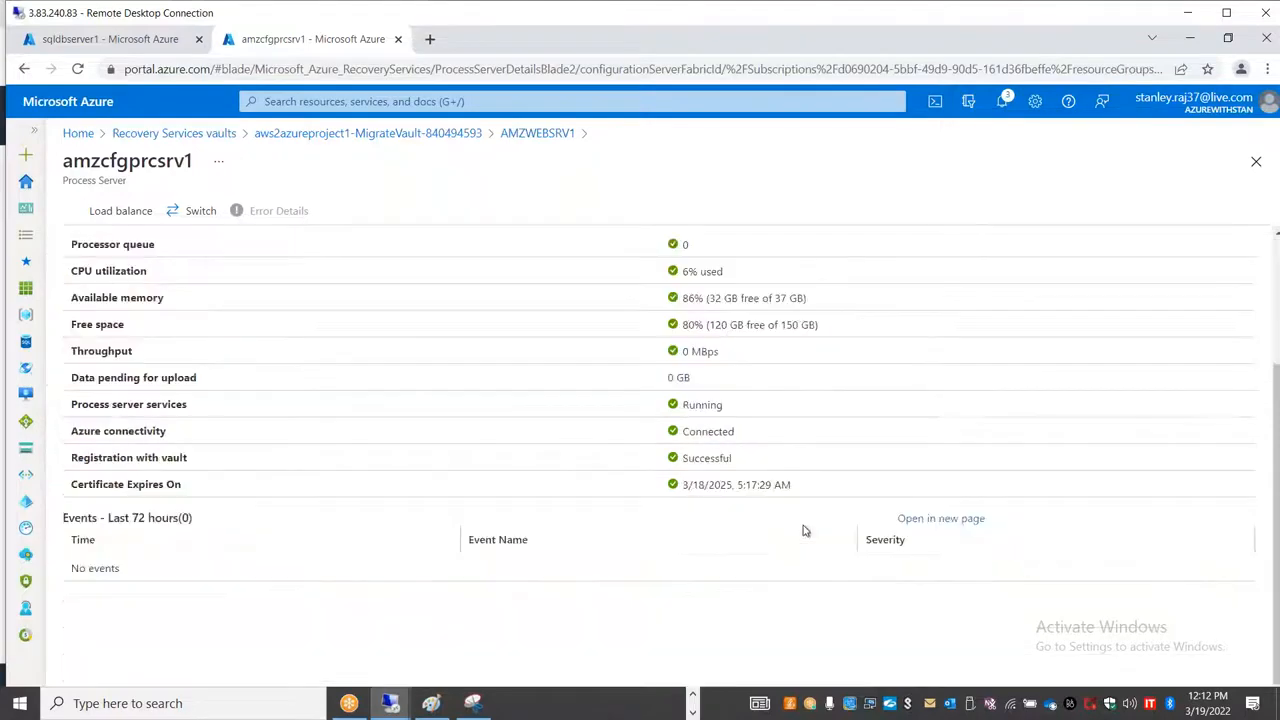
{"action": "scroll", "coordinate": [806, 527], "scroll_direction": "up", "scroll_amount": 2}
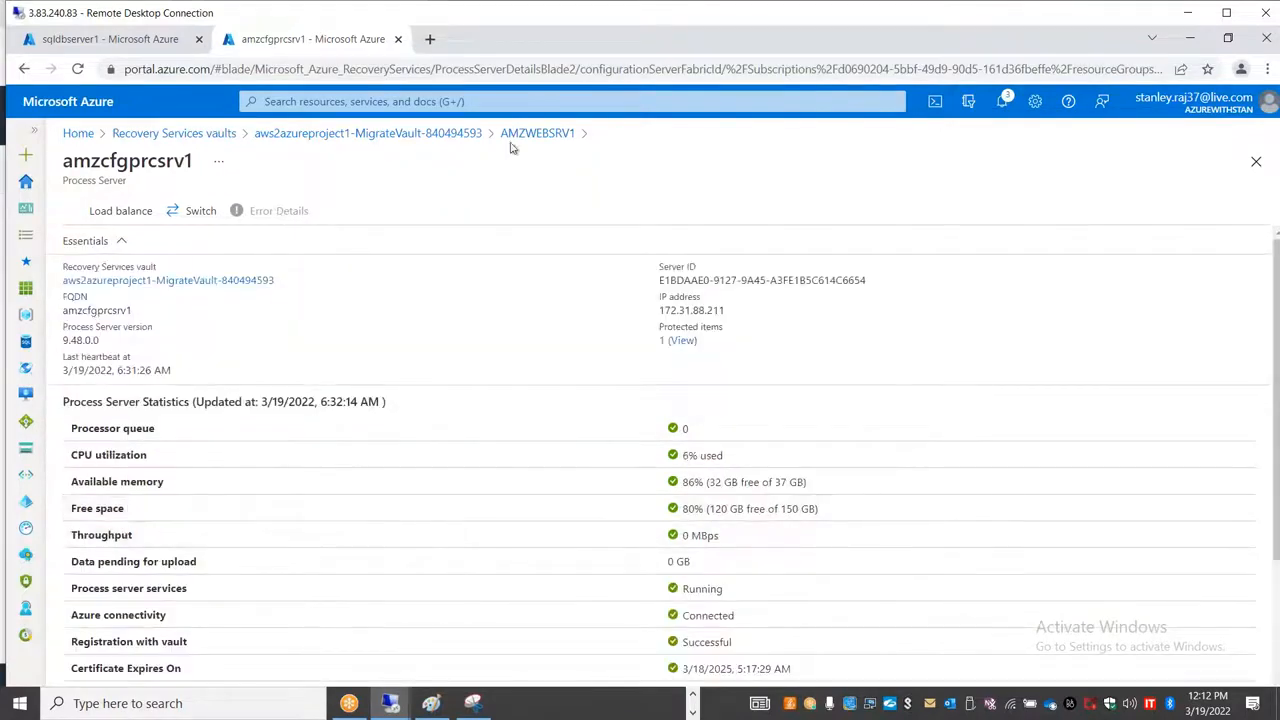
{"action": "left_click", "coordinate": [530, 136]}
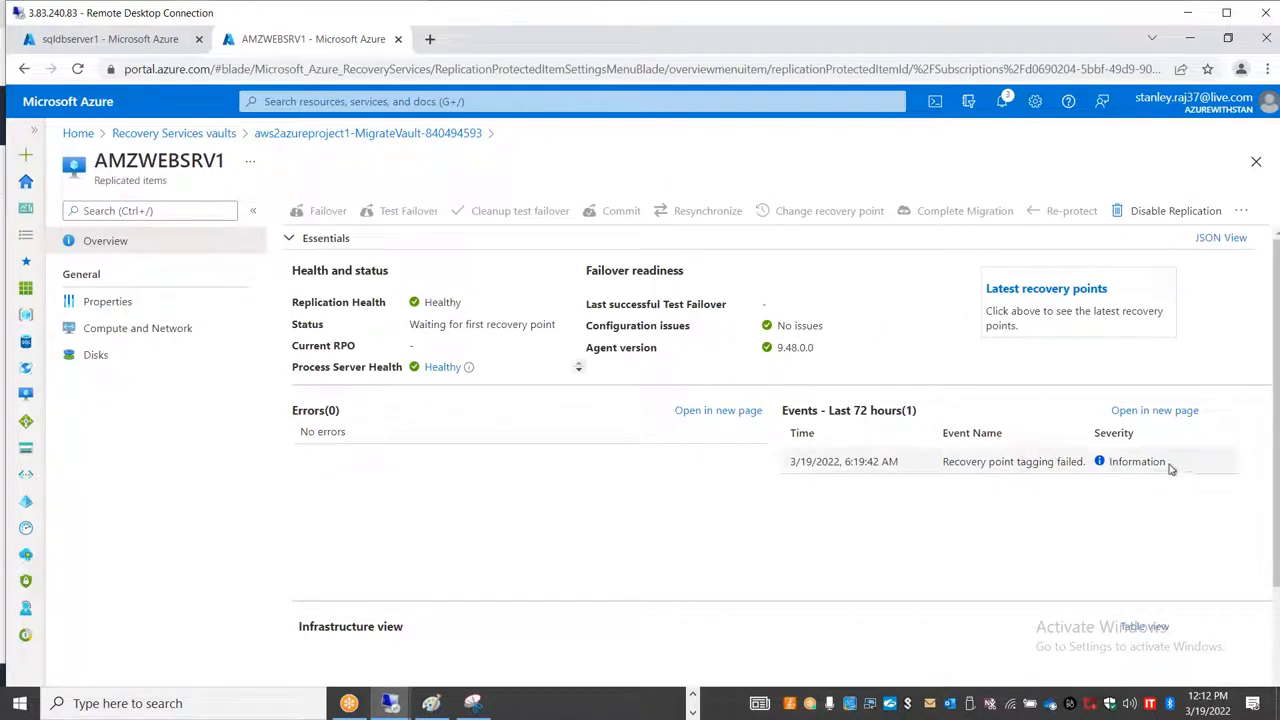
Step: Check the AMZWEBSRV1 event entry, return to the vault's replicated items, and refresh the list twice to check the replication status
{"action": "double_click", "coordinate": [967, 461]}
{"action": "left_click", "coordinate": [494, 503]}
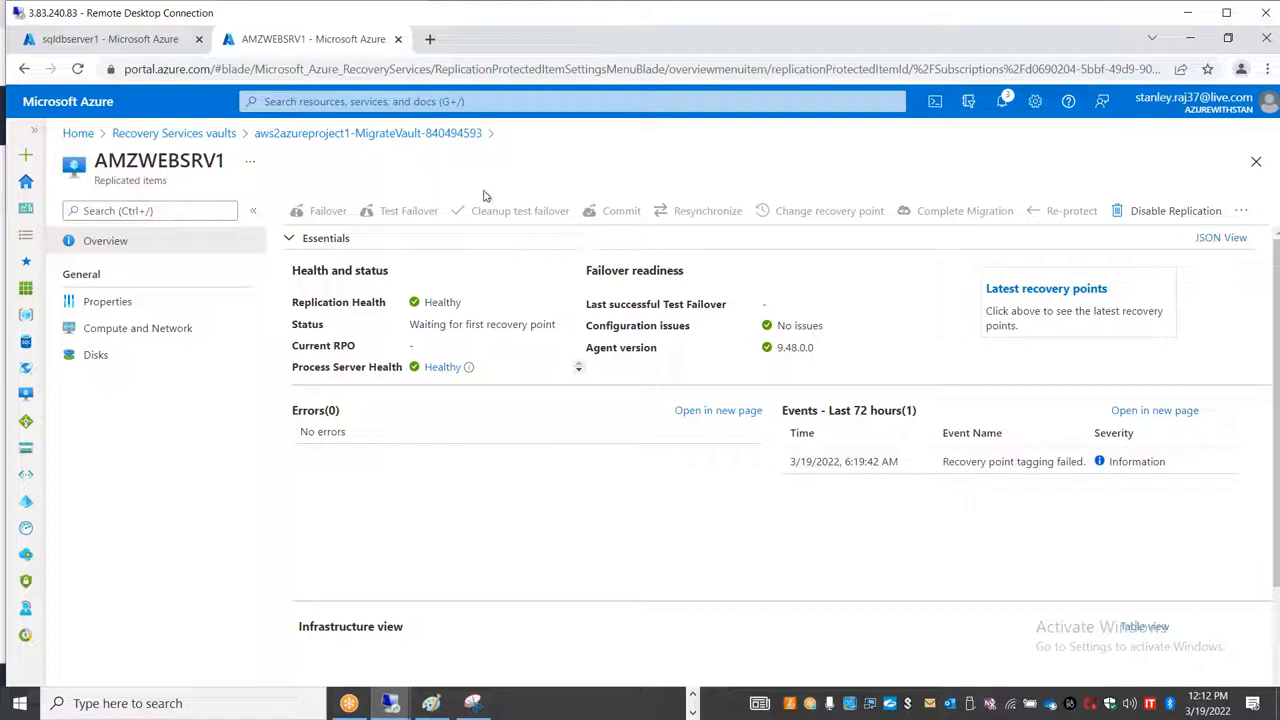
{"action": "left_click", "coordinate": [367, 133]}
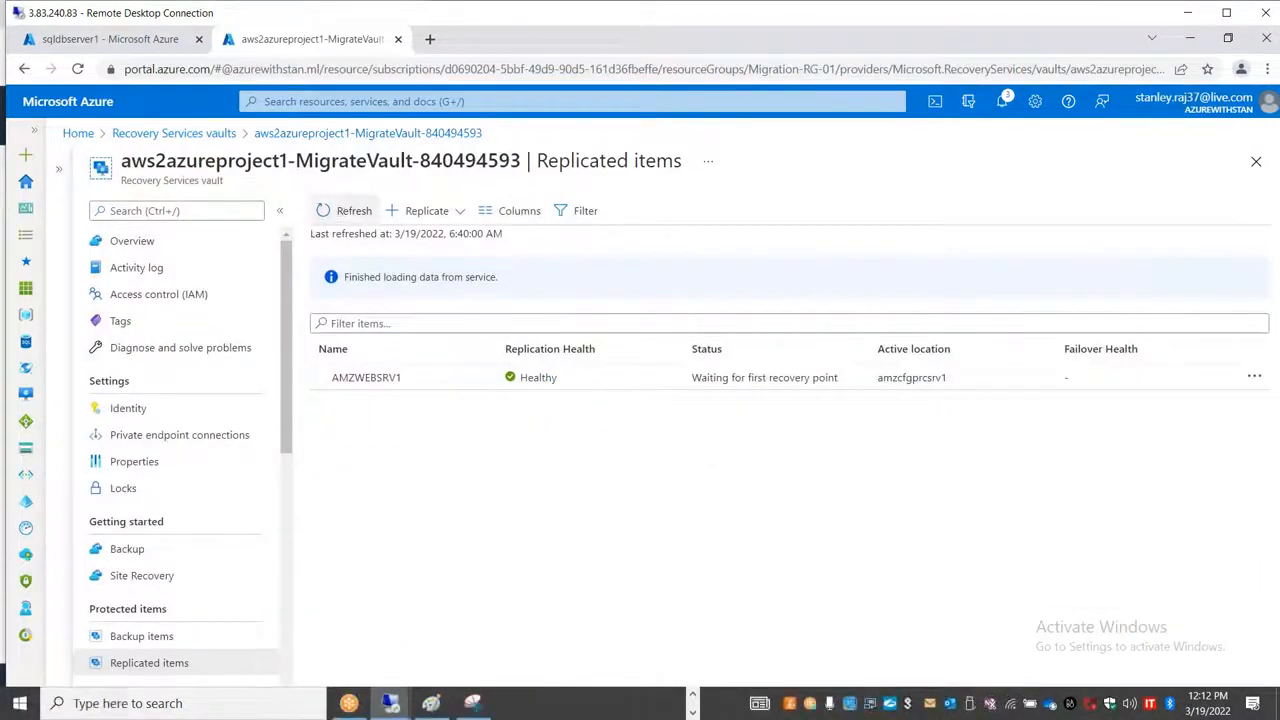
{"action": "left_click", "coordinate": [345, 211]}
{"action": "key", "text": "alt+Tab"}
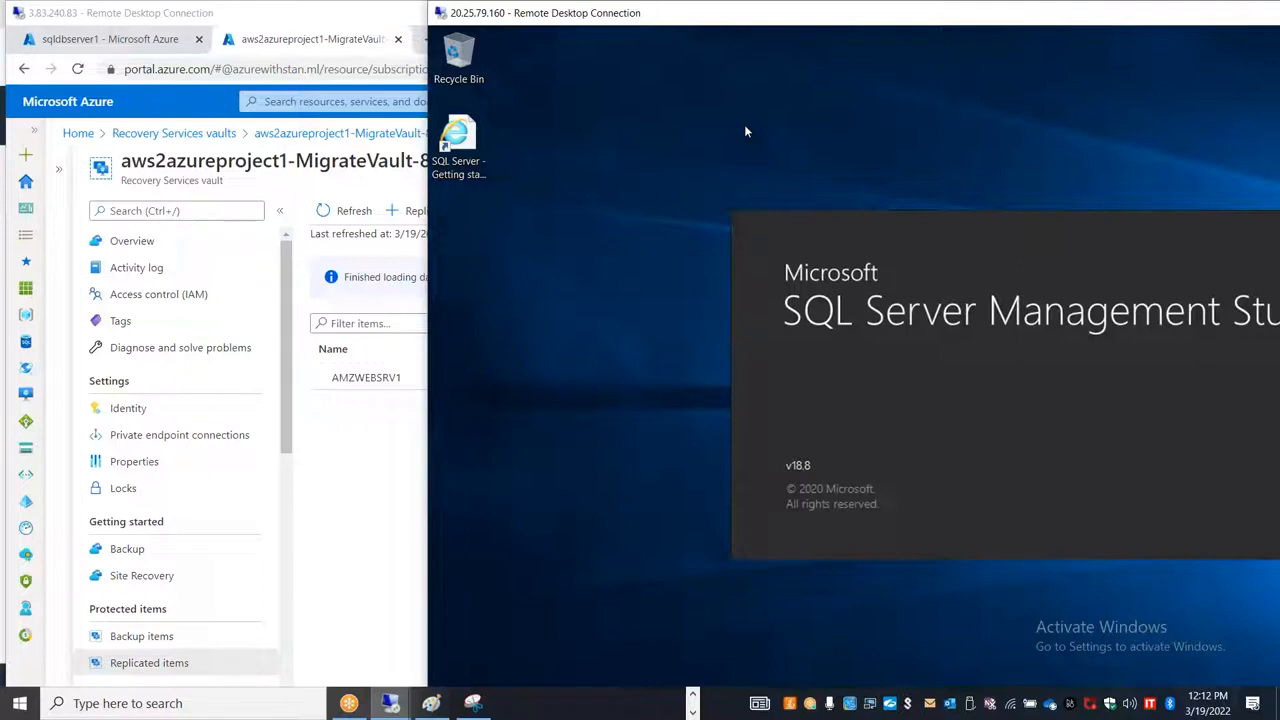
{"action": "left_click", "coordinate": [372, 450]}
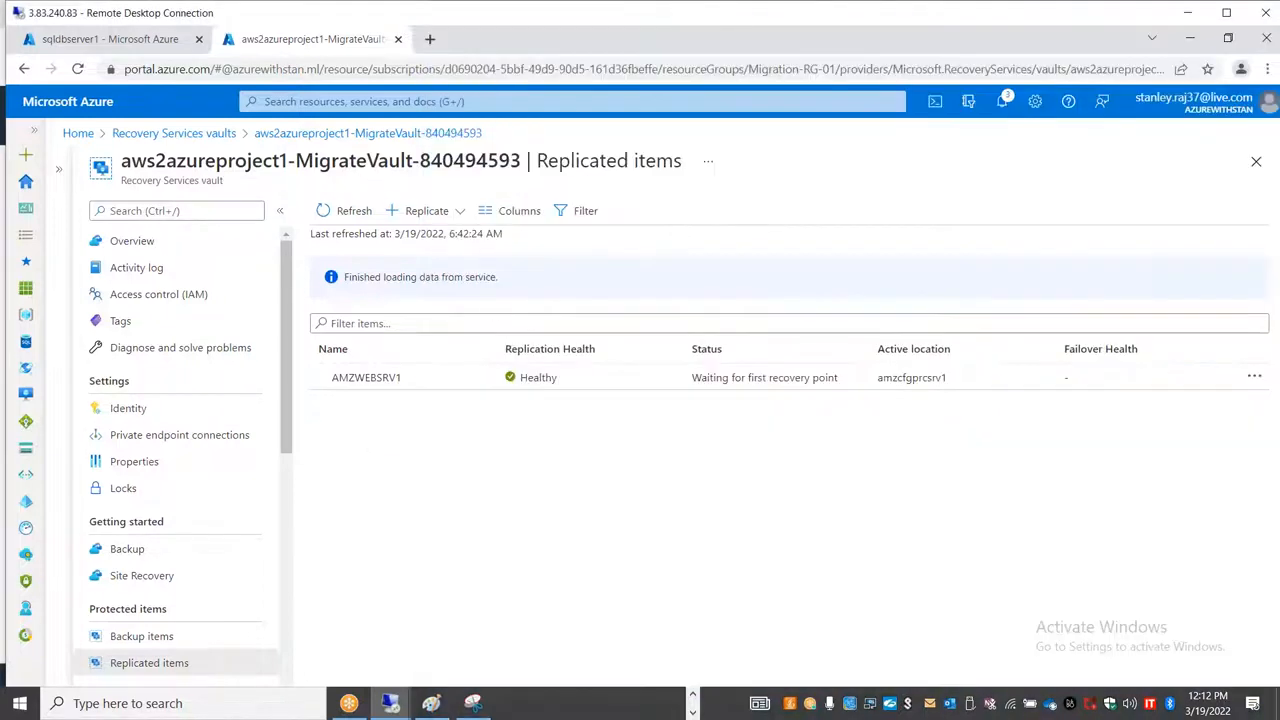
{"action": "left_click", "coordinate": [358, 213]}
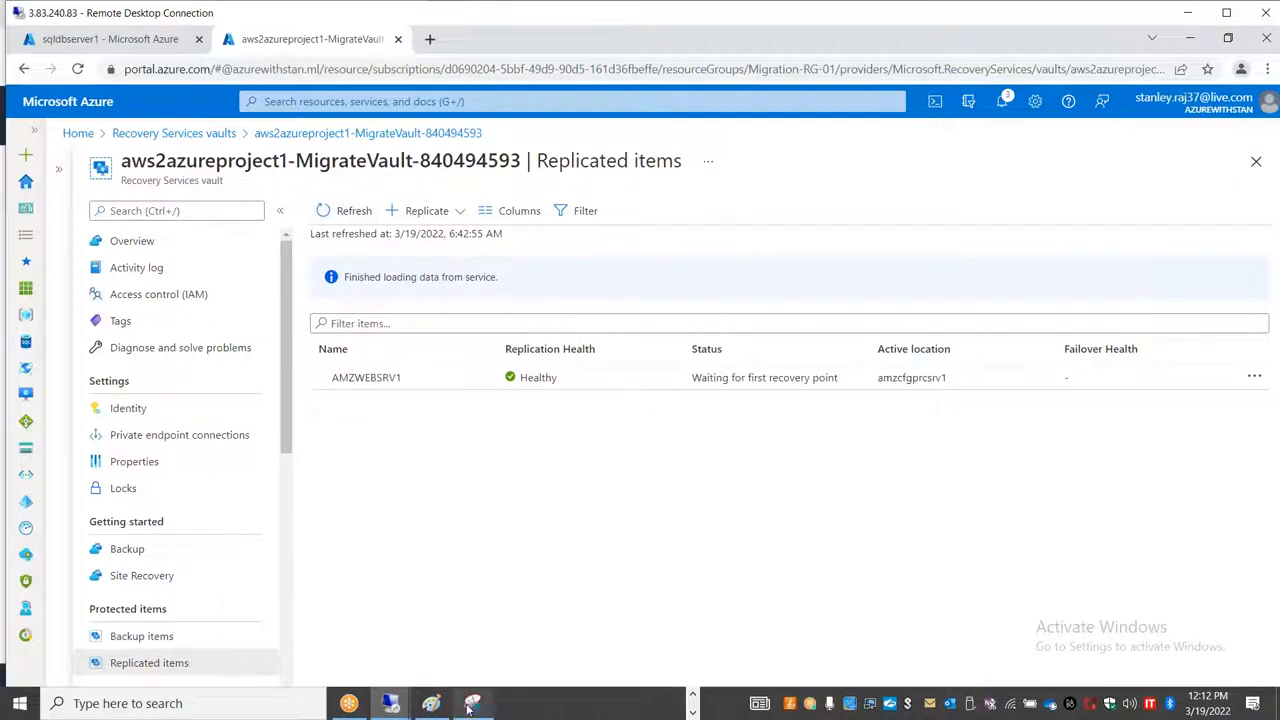
Step: View the sqldbserver1 session in full screen, check the SQL Server Management Studio startup, and return the session to a window
{"action": "left_click", "coordinate": [390, 703]}
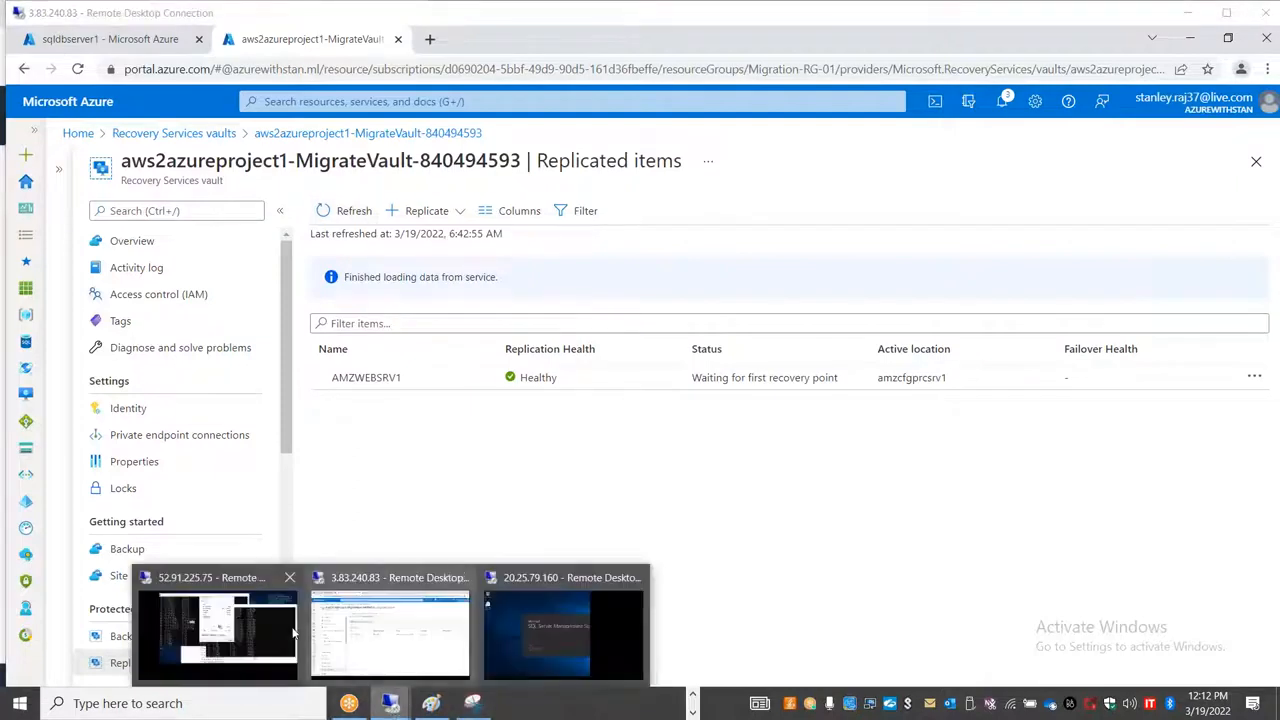
{"action": "left_click", "coordinate": [563, 625]}
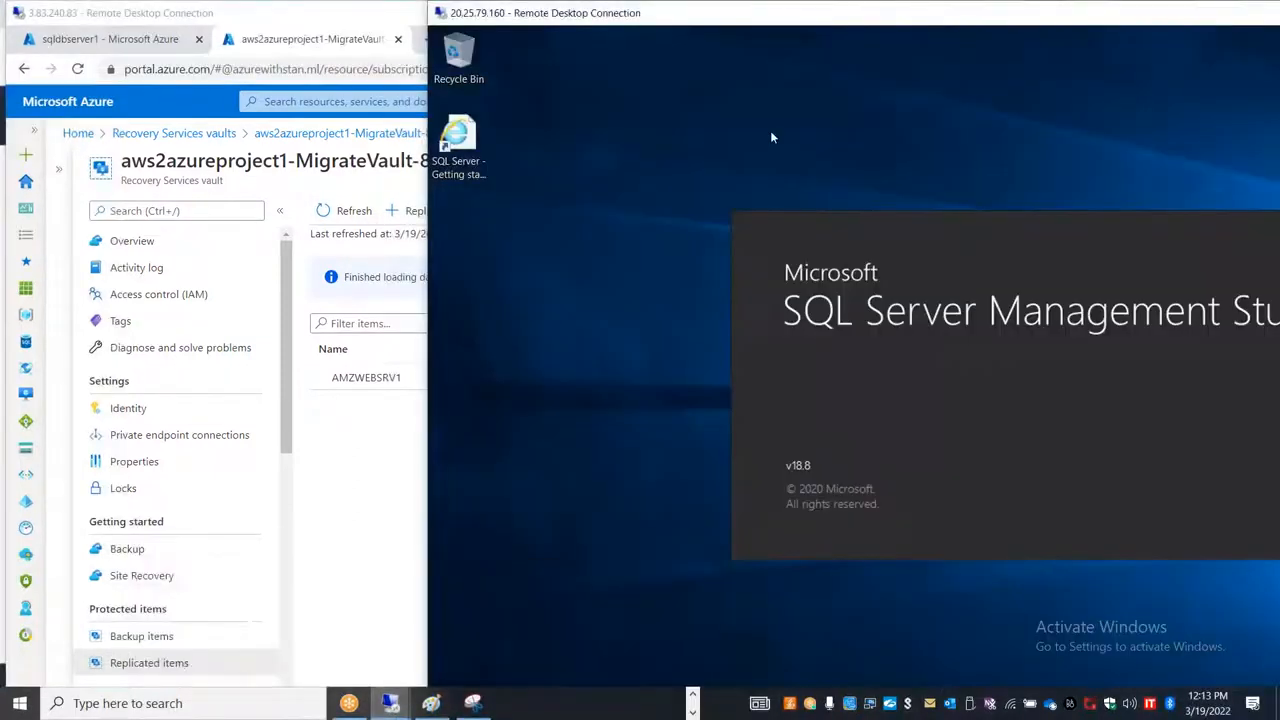
{"action": "double_click", "coordinate": [772, 20]}
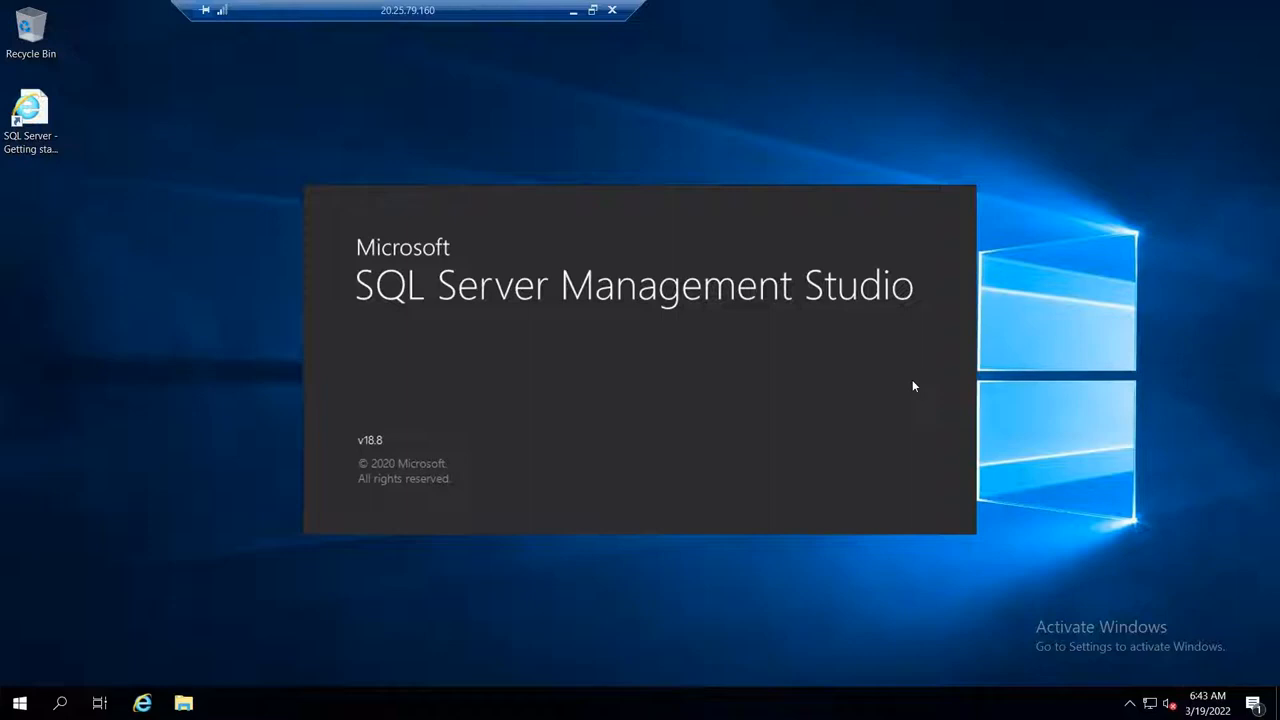
{"action": "left_click", "coordinate": [29, 707]}
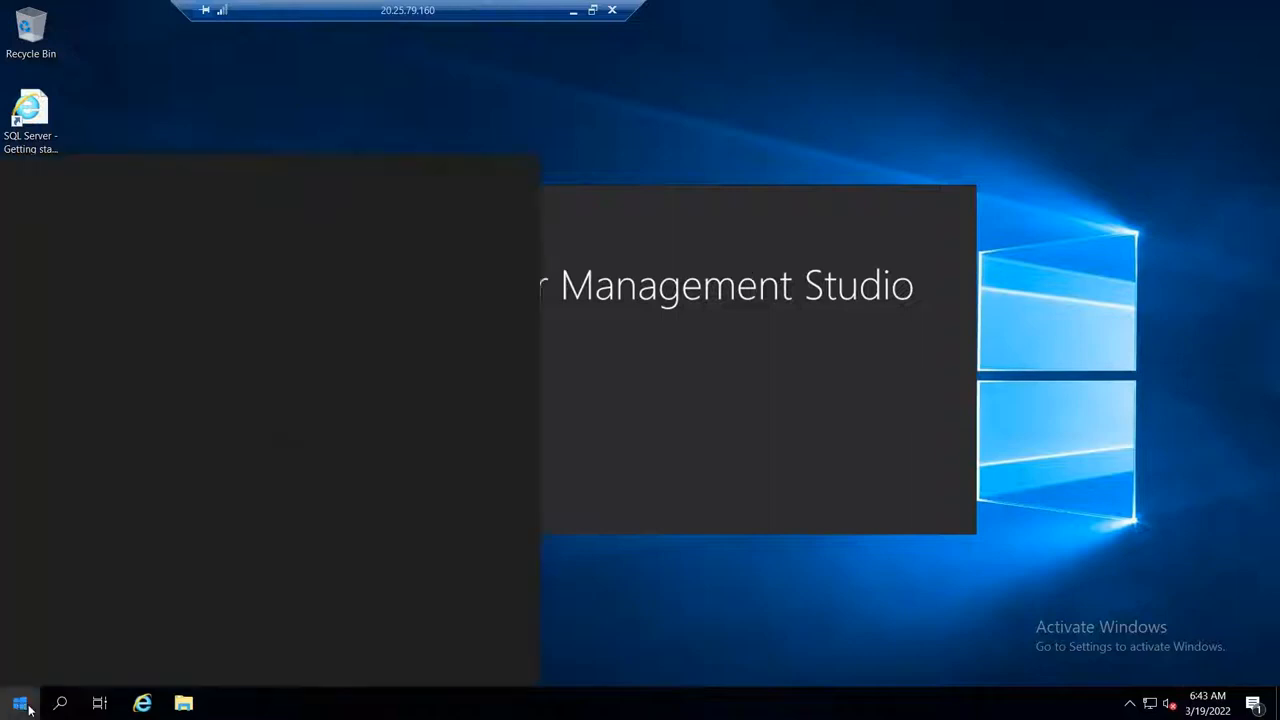
{"action": "left_click", "coordinate": [695, 549]}
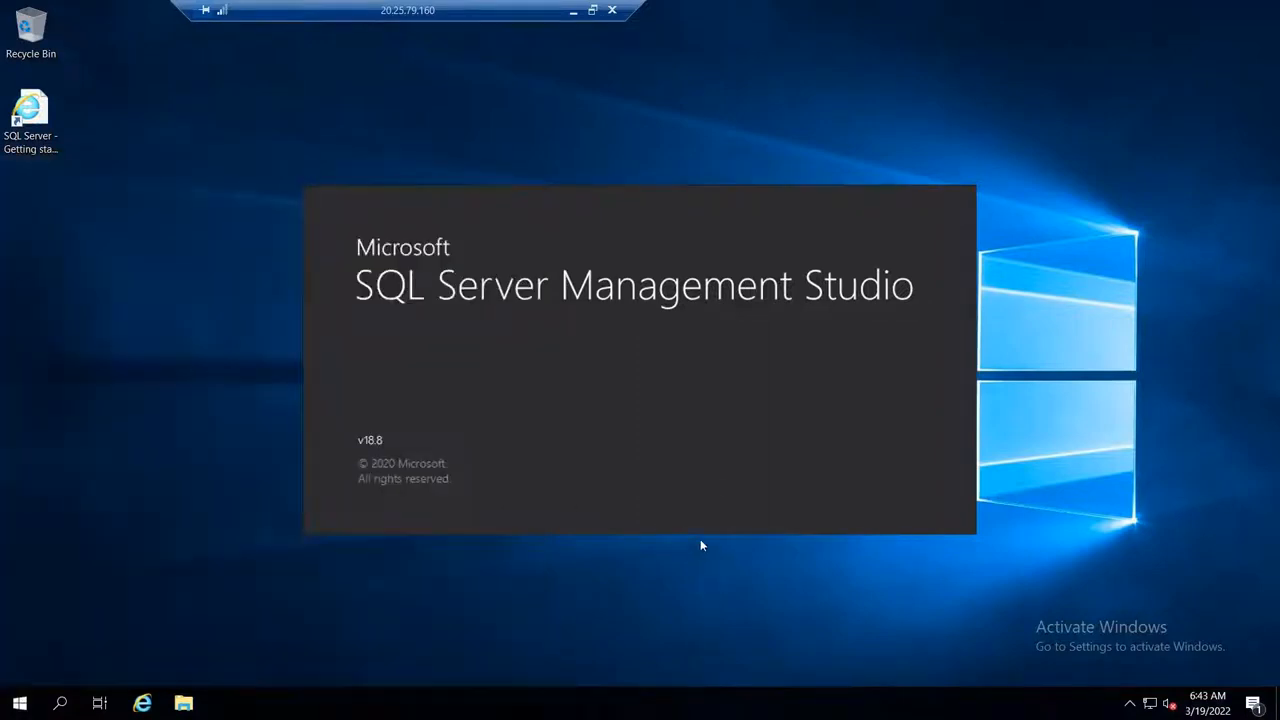
{"action": "left_click", "coordinate": [594, 10]}
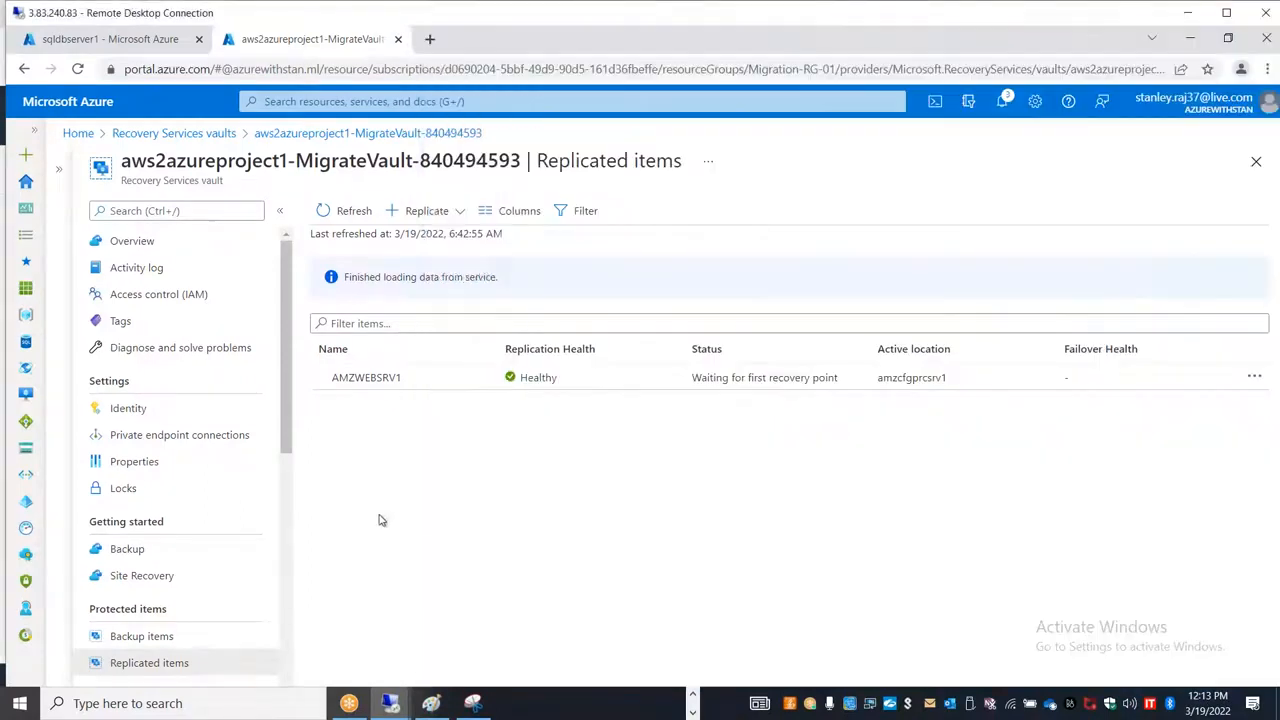
Step: Return to the Azure portal, check the AMZWEBSRV1 overview, reload the vault's replicated items, and reopen AMZWEBSRV1 to check its replication status
{"action": "left_click", "coordinate": [382, 519]}
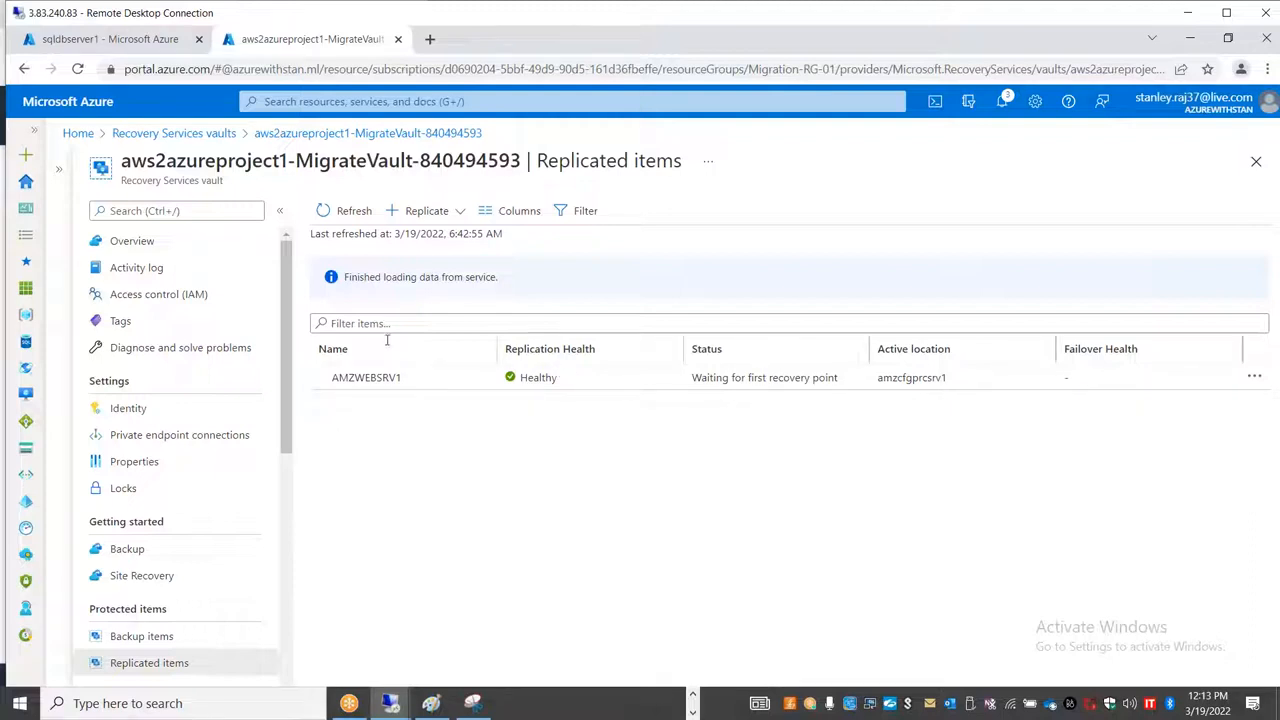
{"action": "left_click", "coordinate": [367, 378]}
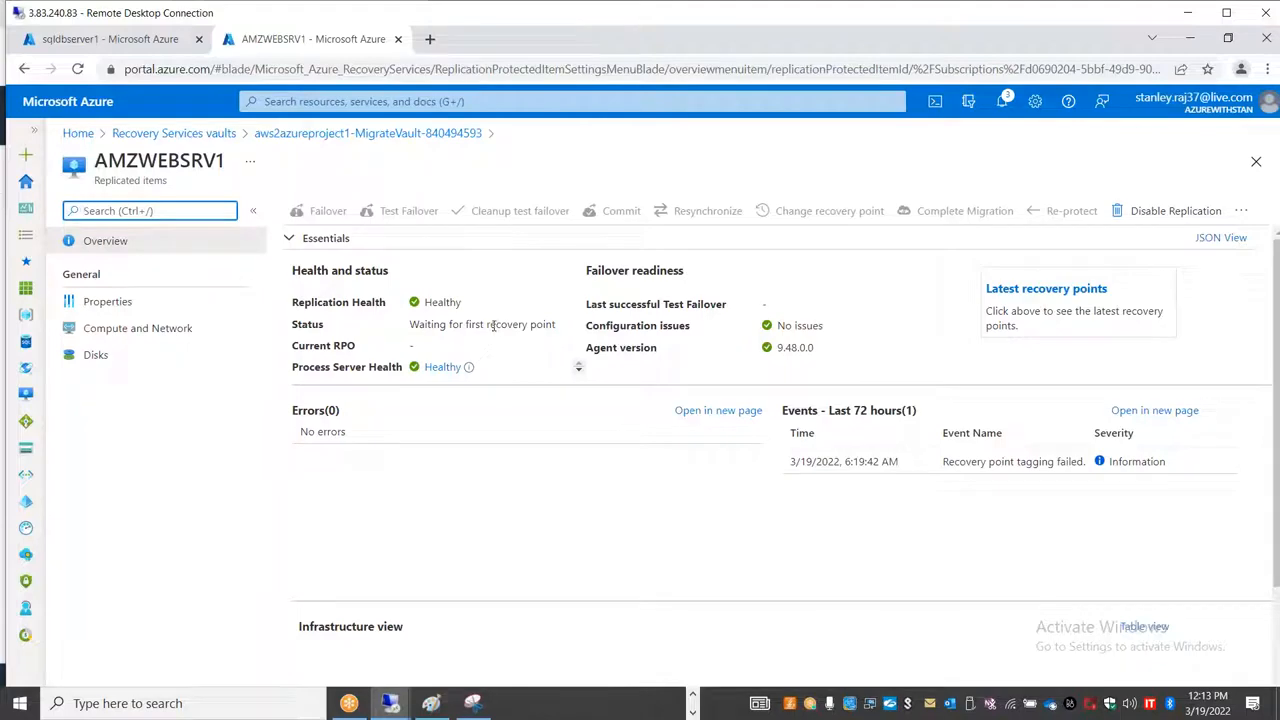
{"action": "left_click", "coordinate": [135, 136]}
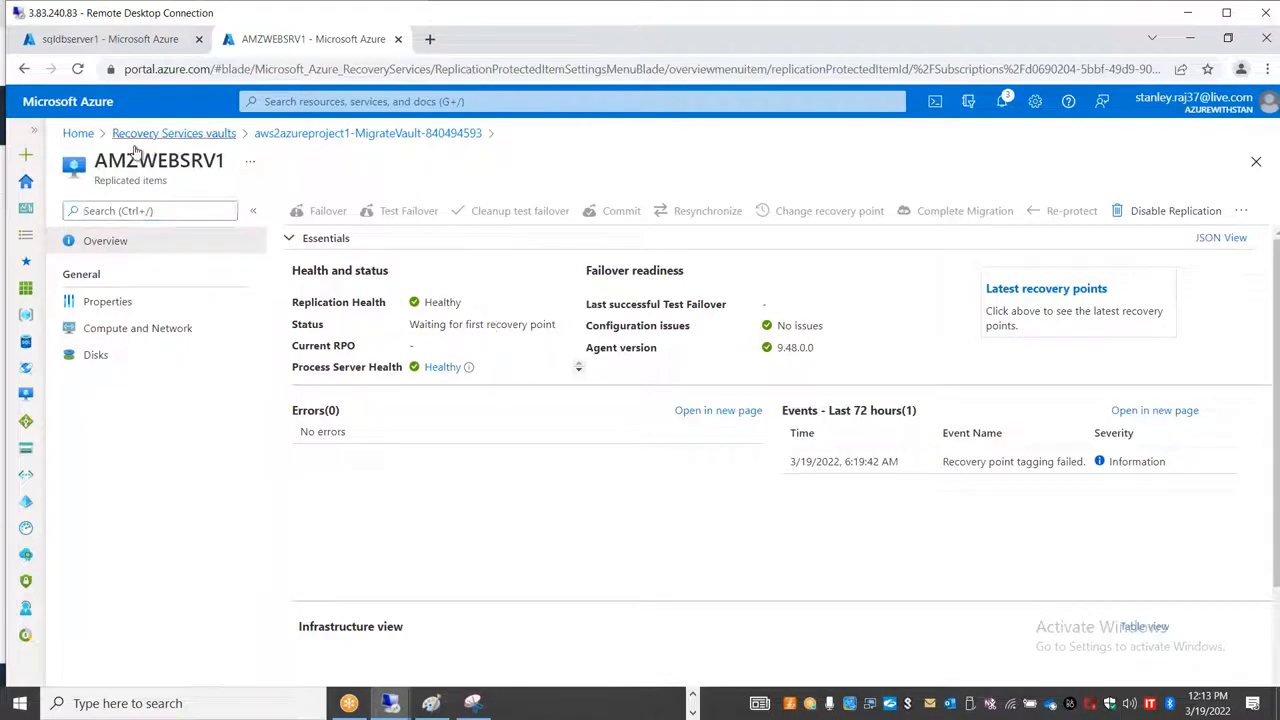
{"action": "left_click", "coordinate": [180, 344]}
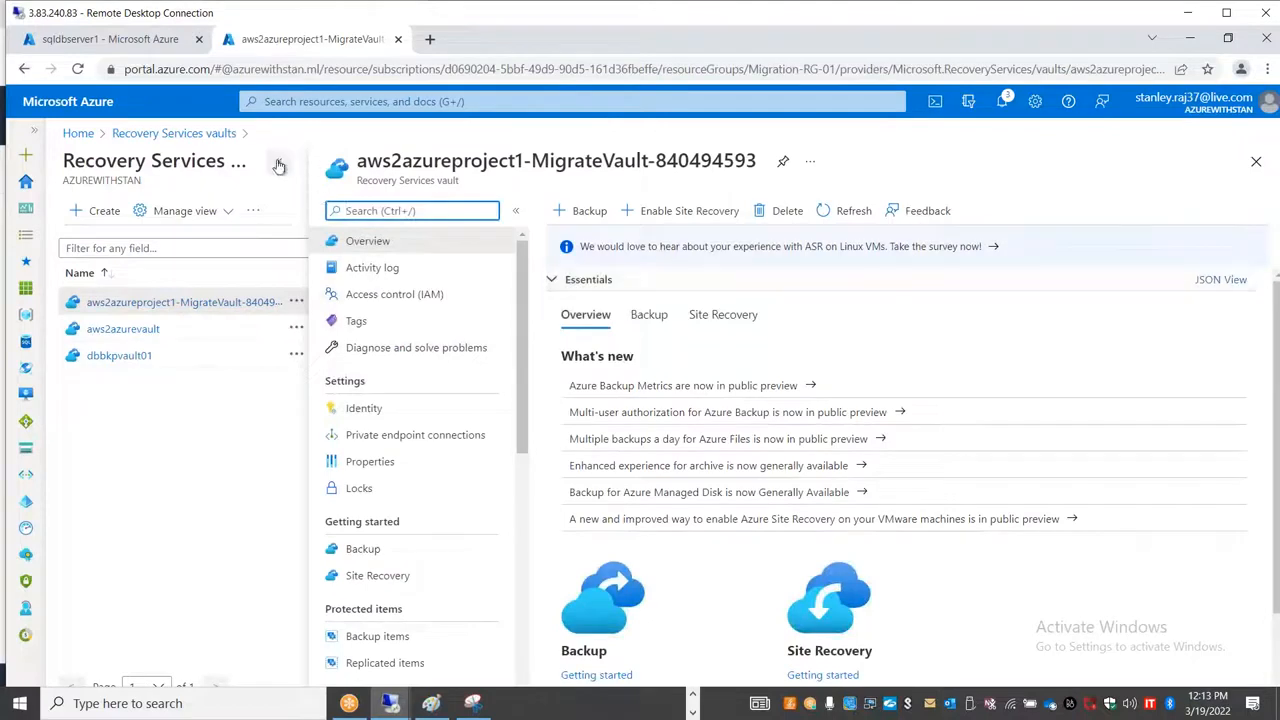
{"action": "left_click", "coordinate": [278, 162]}
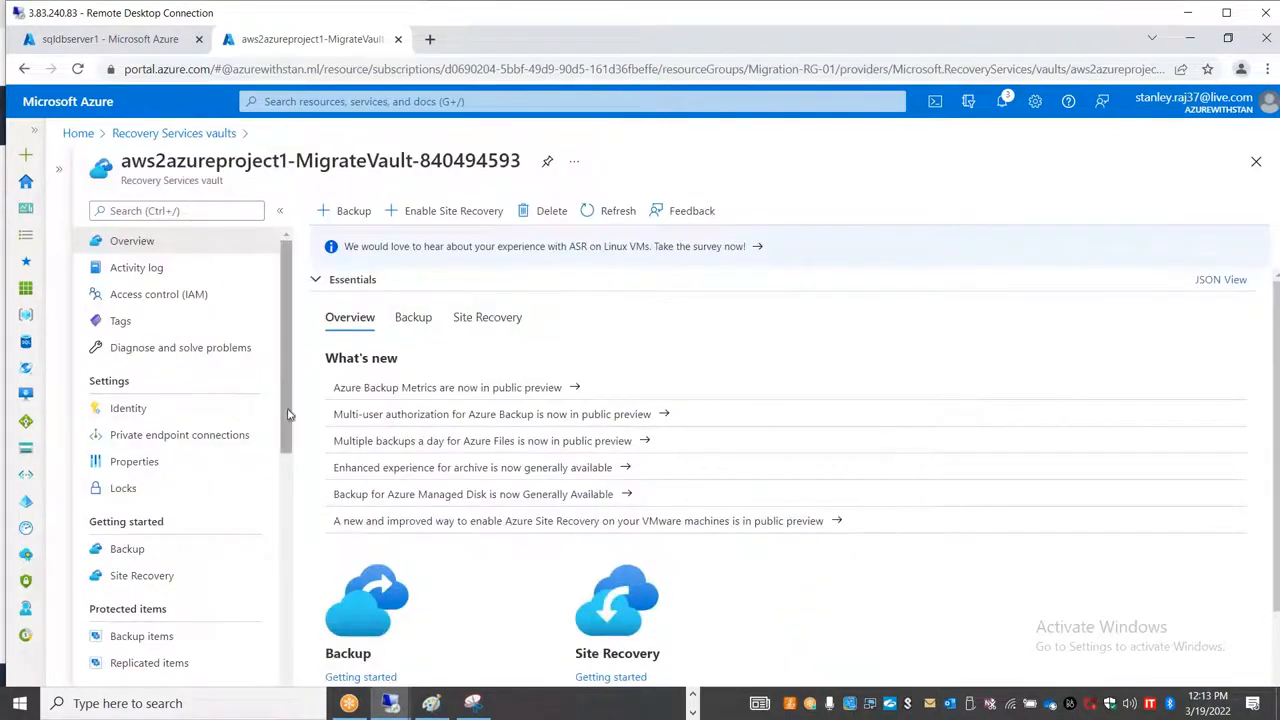
{"action": "scroll", "coordinate": [283, 467], "scroll_direction": "down", "scroll_amount": 2}
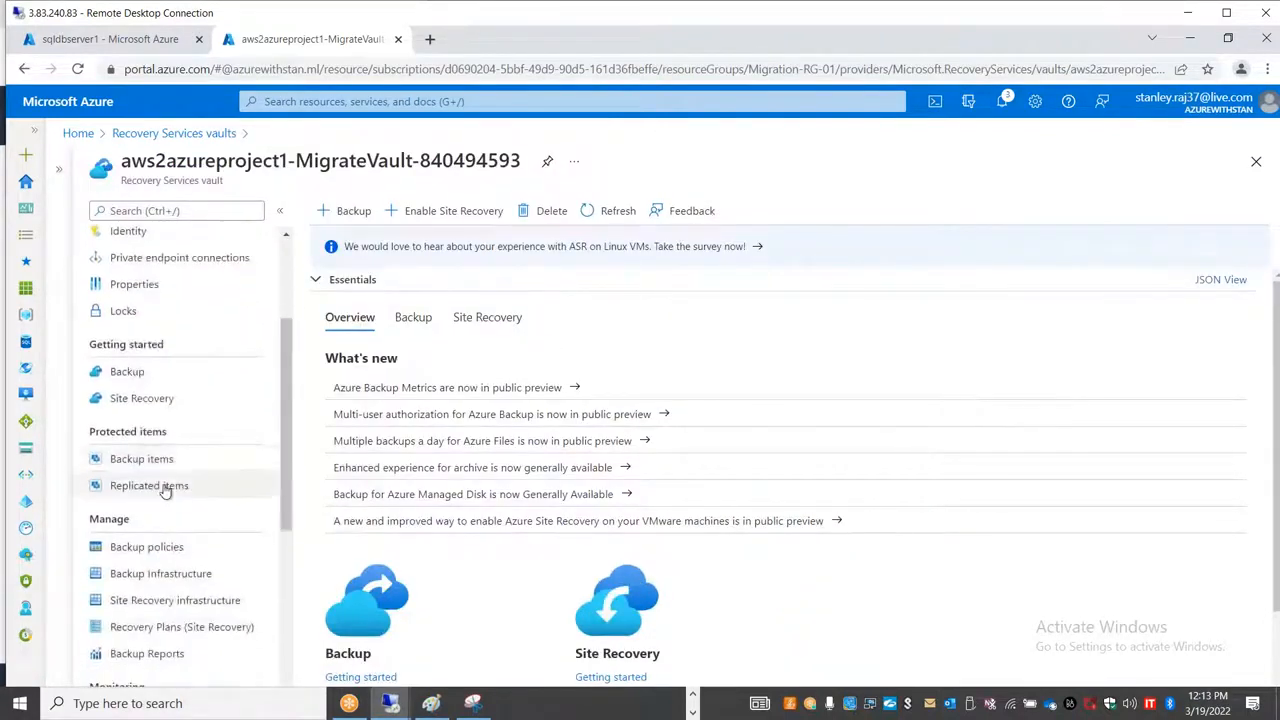
{"action": "left_click", "coordinate": [160, 486]}
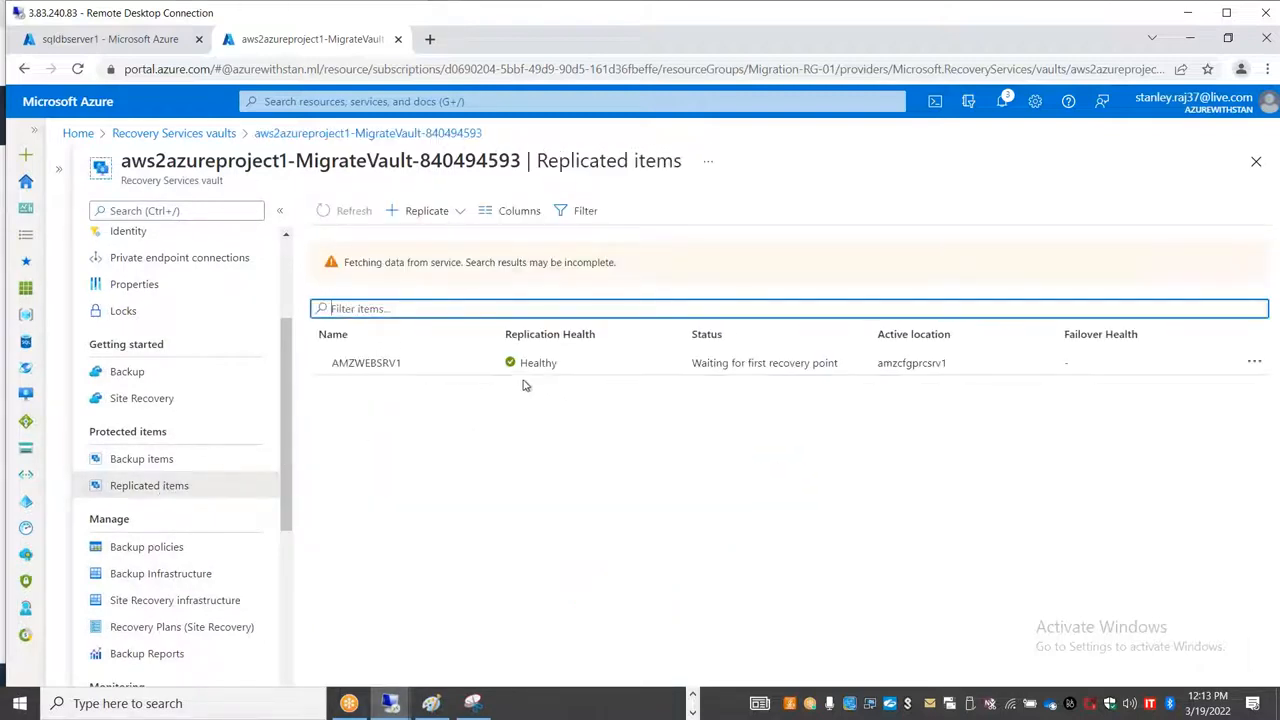
{"action": "left_click", "coordinate": [595, 381]}
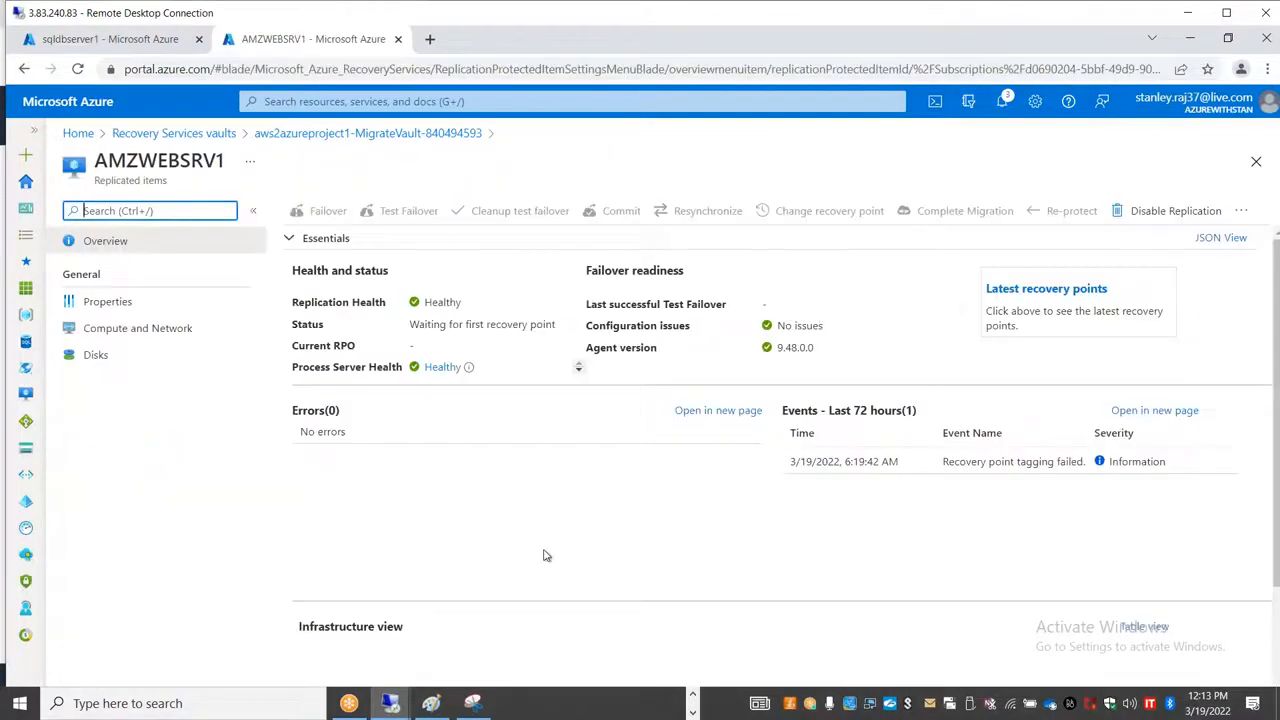
Step: Switch to the amzwebsrv1 remote session, move the front command prompt clear of the Ethernet status window, and run netstat -an again
{"action": "left_click", "coordinate": [390, 705]}
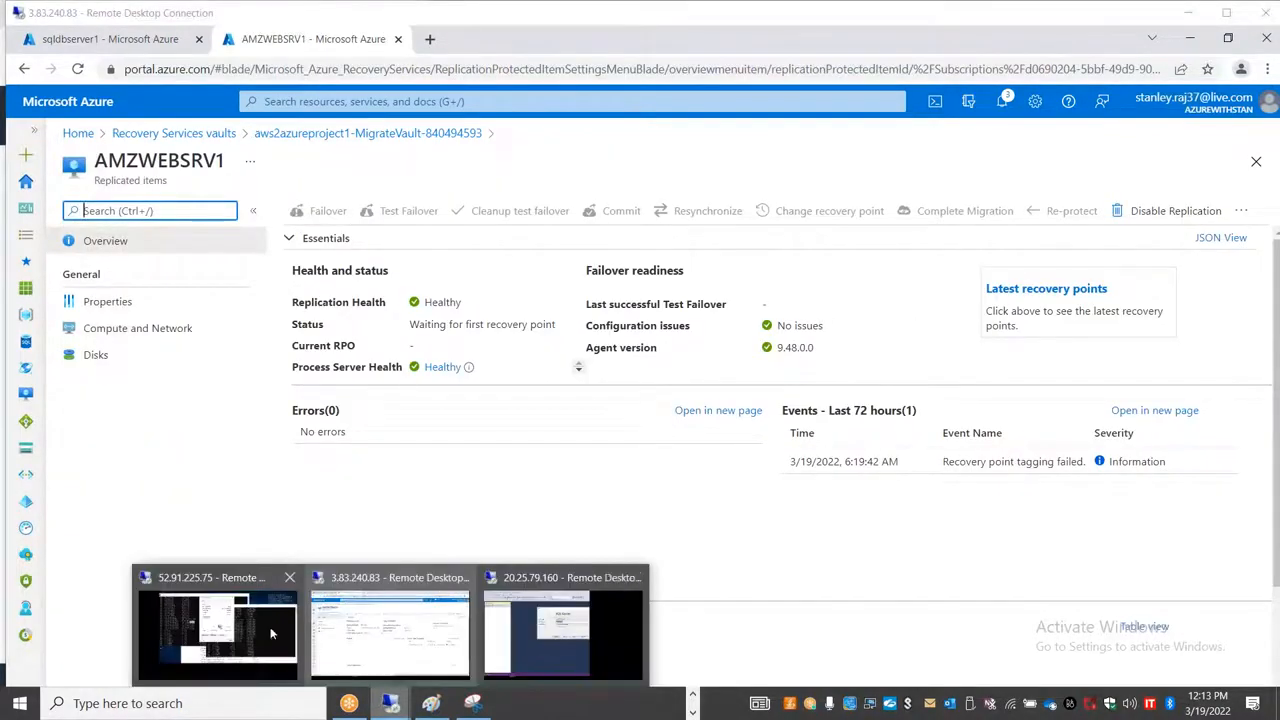
{"action": "left_click", "coordinate": [216, 625]}
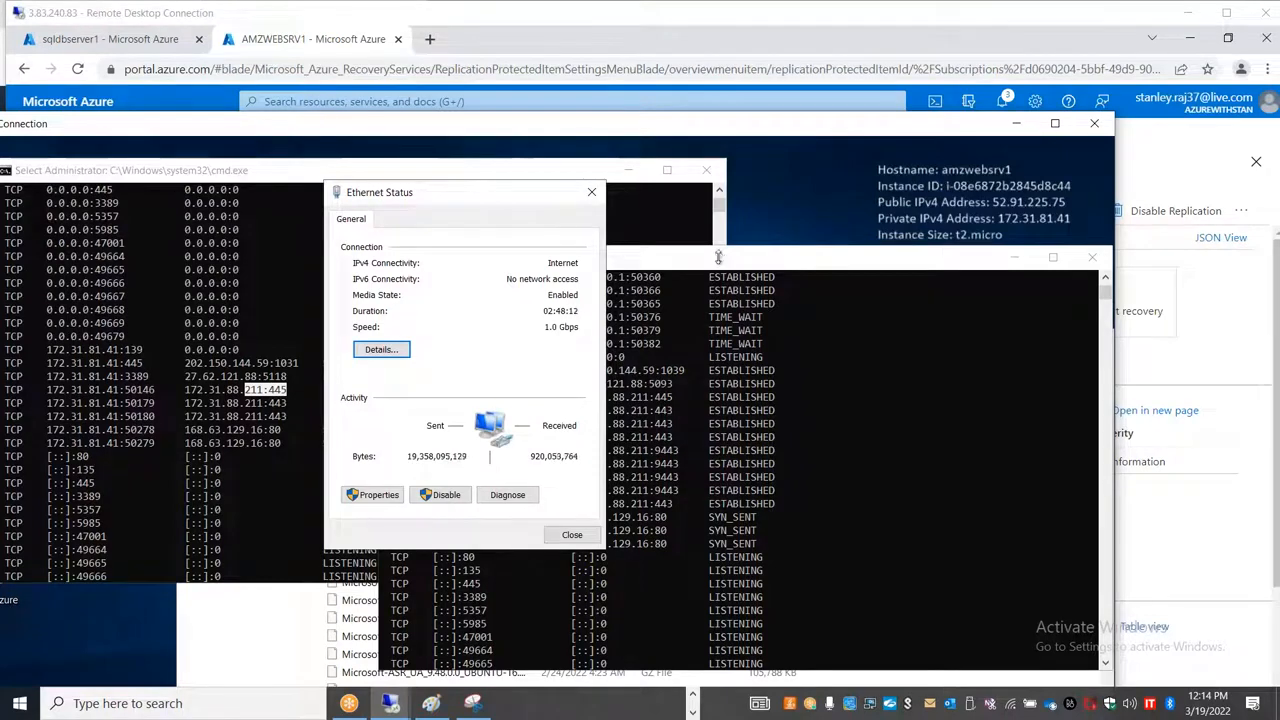
{"action": "left_click_drag", "start_coordinate": [718, 258], "coordinate": [676, 137]}
{"action": "left_click", "coordinate": [683, 300]}
{"action": "key", "text": "Up"}
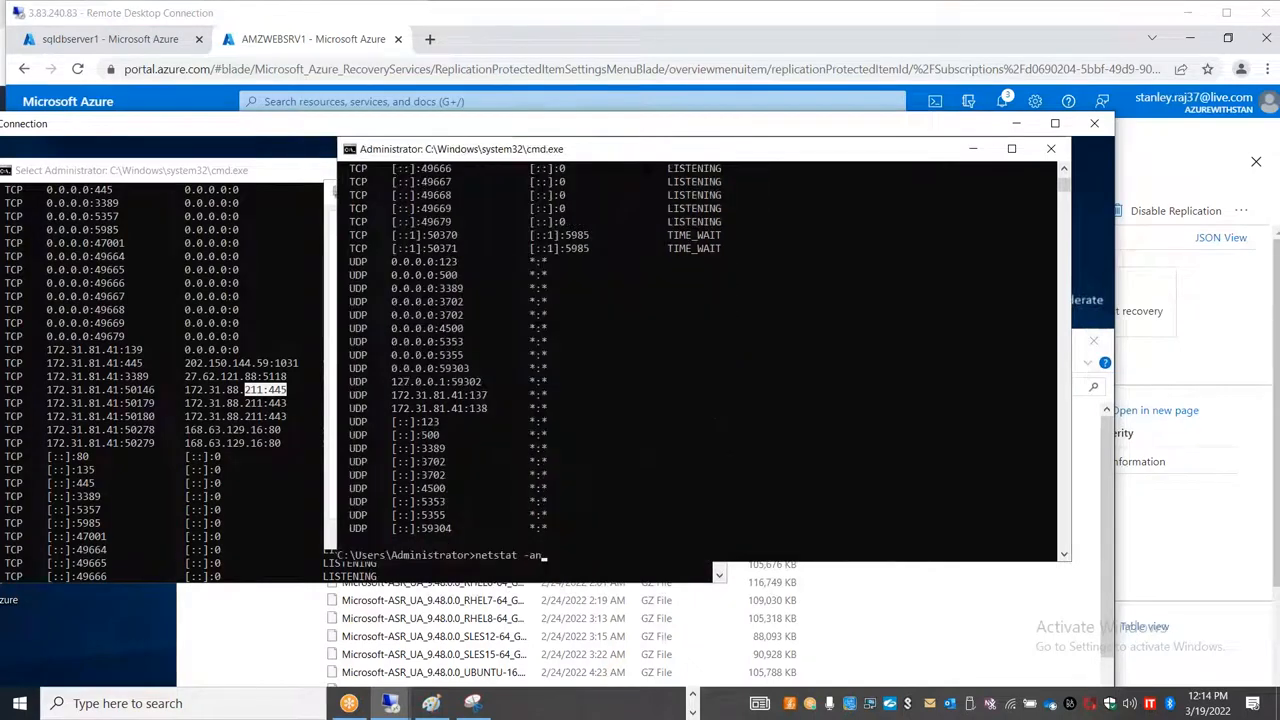
{"action": "key", "text": "Return"}
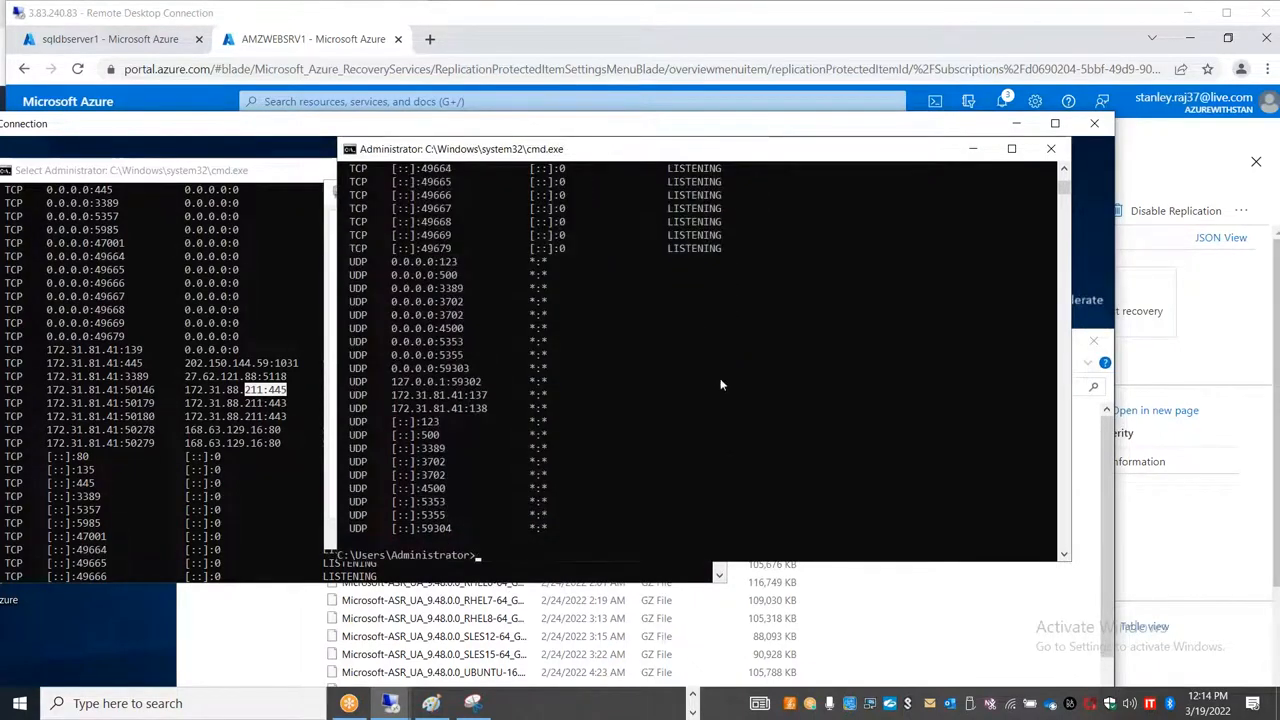
Step: Reposition the command prompt and examine the established connections in the latest and earlier netstat output, including those on ports 443 and 9443
{"action": "scroll", "coordinate": [724, 380], "scroll_direction": "up", "scroll_amount": 4}
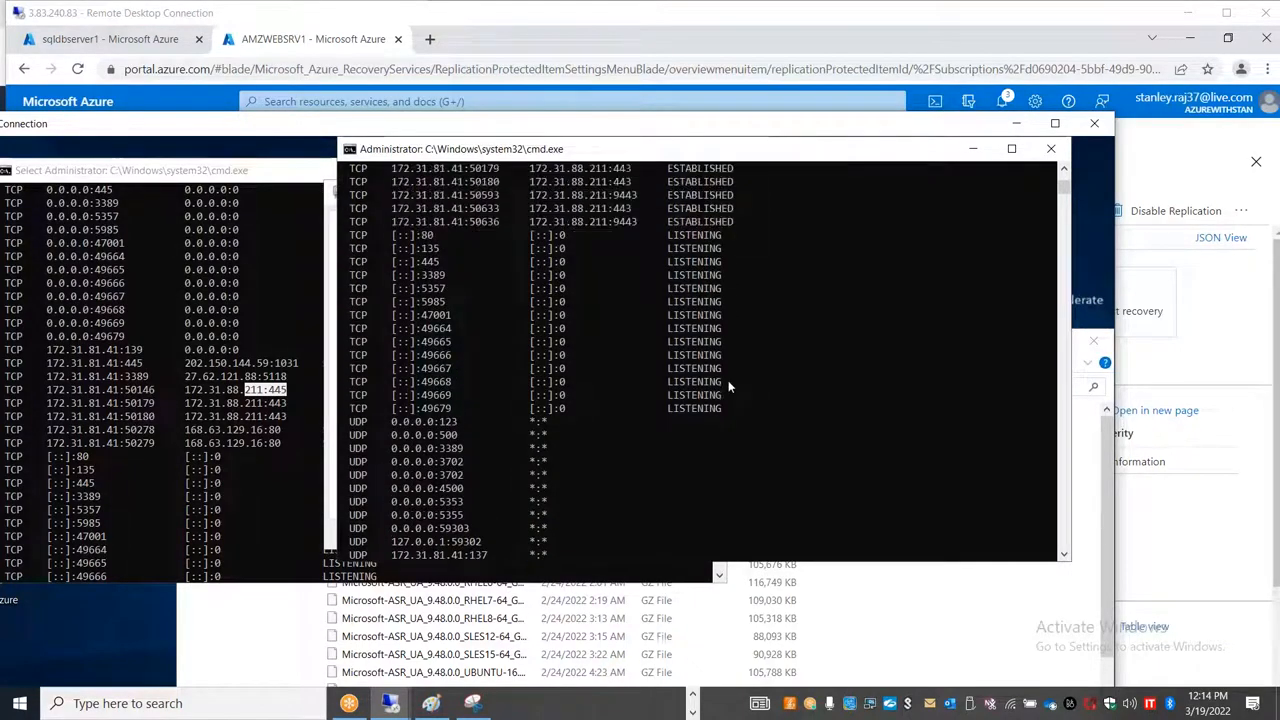
{"action": "scroll", "coordinate": [728, 380], "scroll_direction": "up", "scroll_amount": 2}
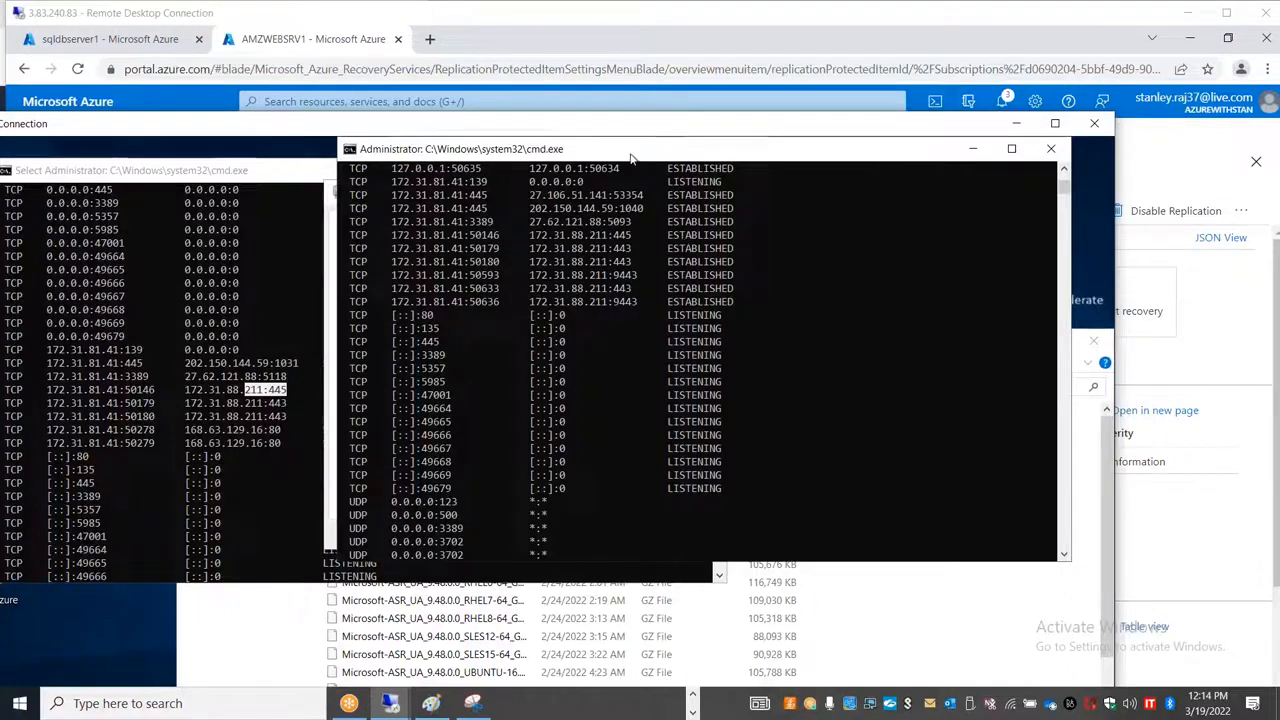
{"action": "left_click_drag", "start_coordinate": [631, 157], "coordinate": [853, 189]}
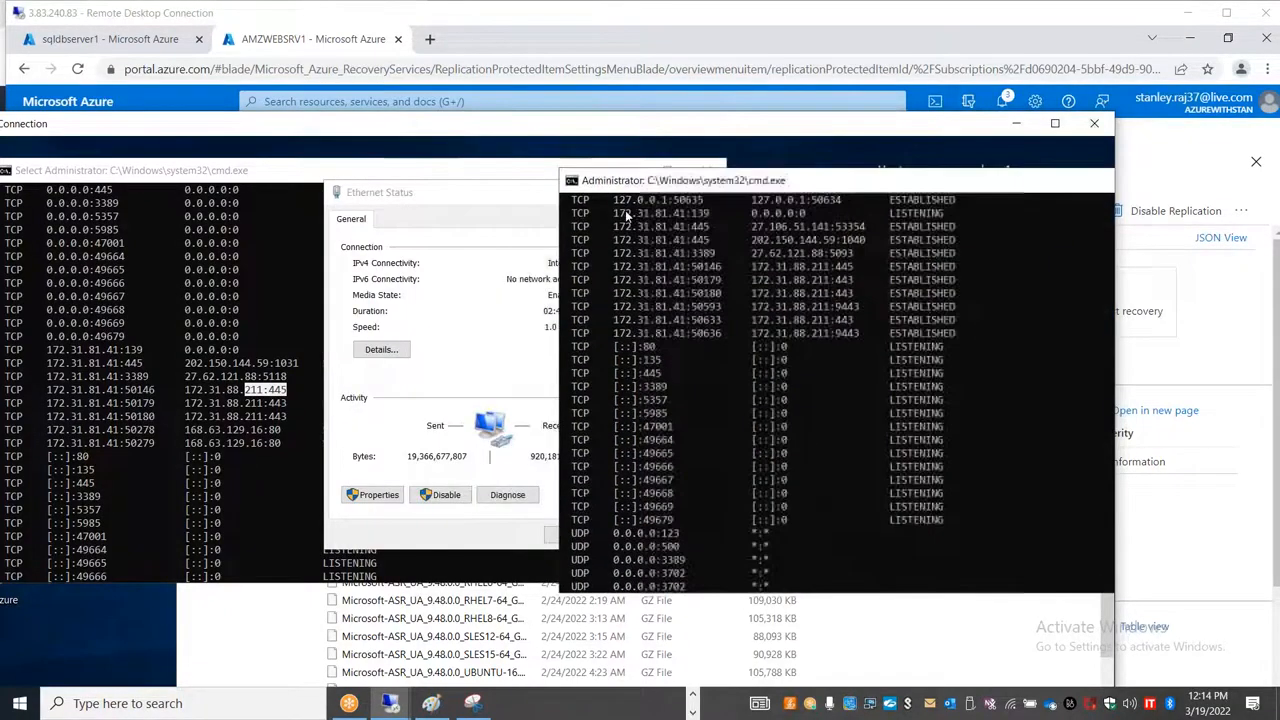
{"action": "left_click_drag", "start_coordinate": [627, 216], "coordinate": [617, 223]}
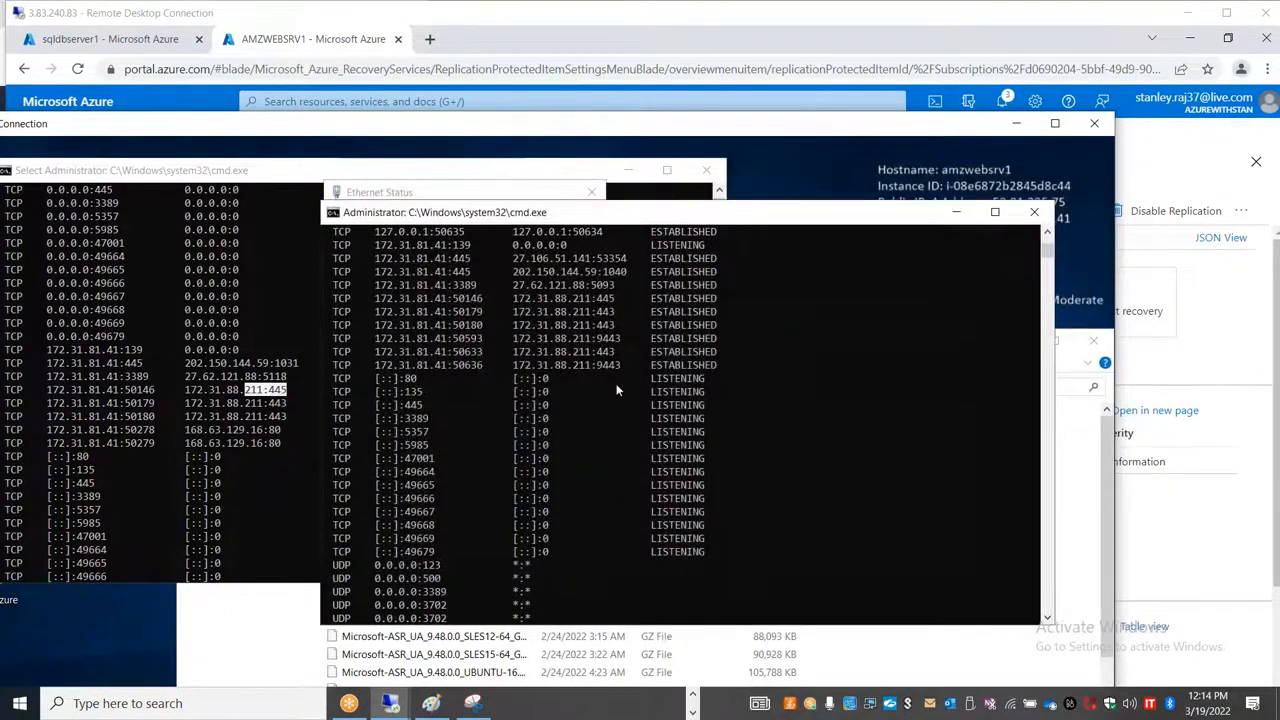
{"action": "scroll", "coordinate": [618, 410], "scroll_direction": "up", "scroll_amount": 2}
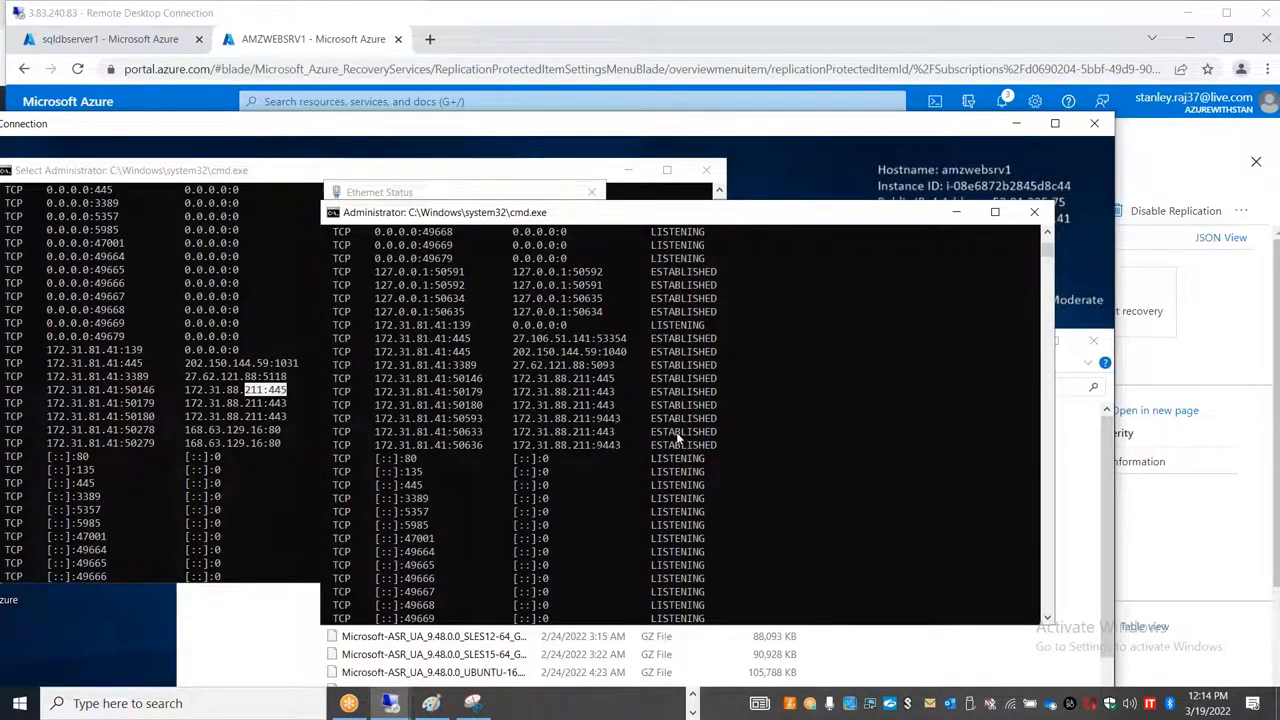
{"action": "scroll", "coordinate": [678, 437], "scroll_direction": "up", "scroll_amount": 5}
{"action": "scroll", "coordinate": [670, 437], "scroll_direction": "down", "scroll_amount": 5}
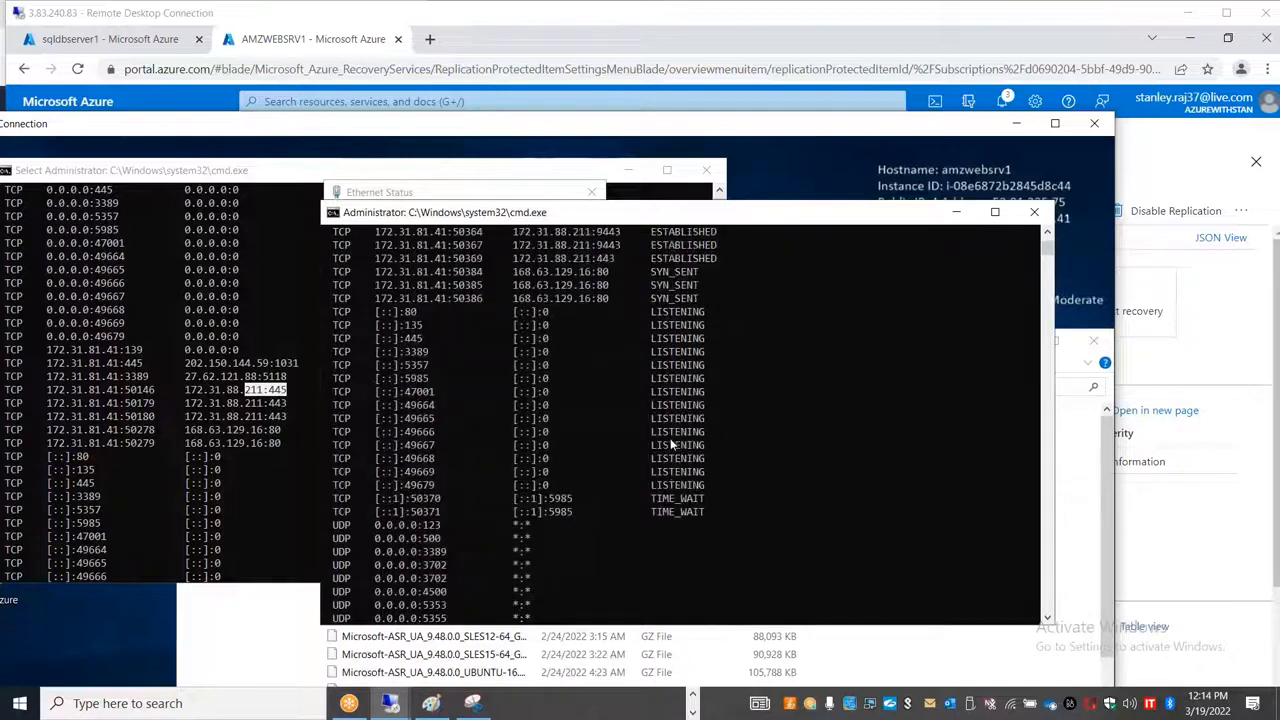
{"action": "scroll", "coordinate": [670, 438], "scroll_direction": "up", "scroll_amount": 5}
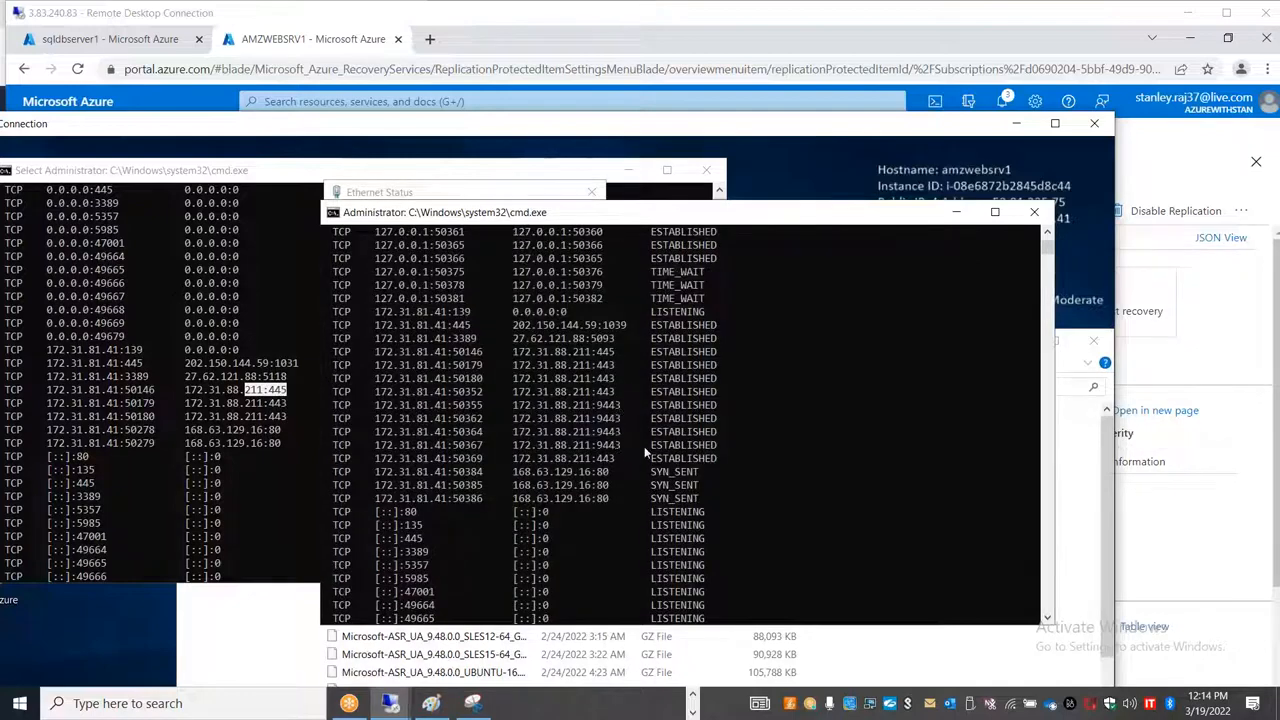
Step: Minimize the amzwebsrv1 session, return to the vault's replicated items in the Azure portal, and refresh the list
{"action": "left_click", "coordinate": [1016, 124]}
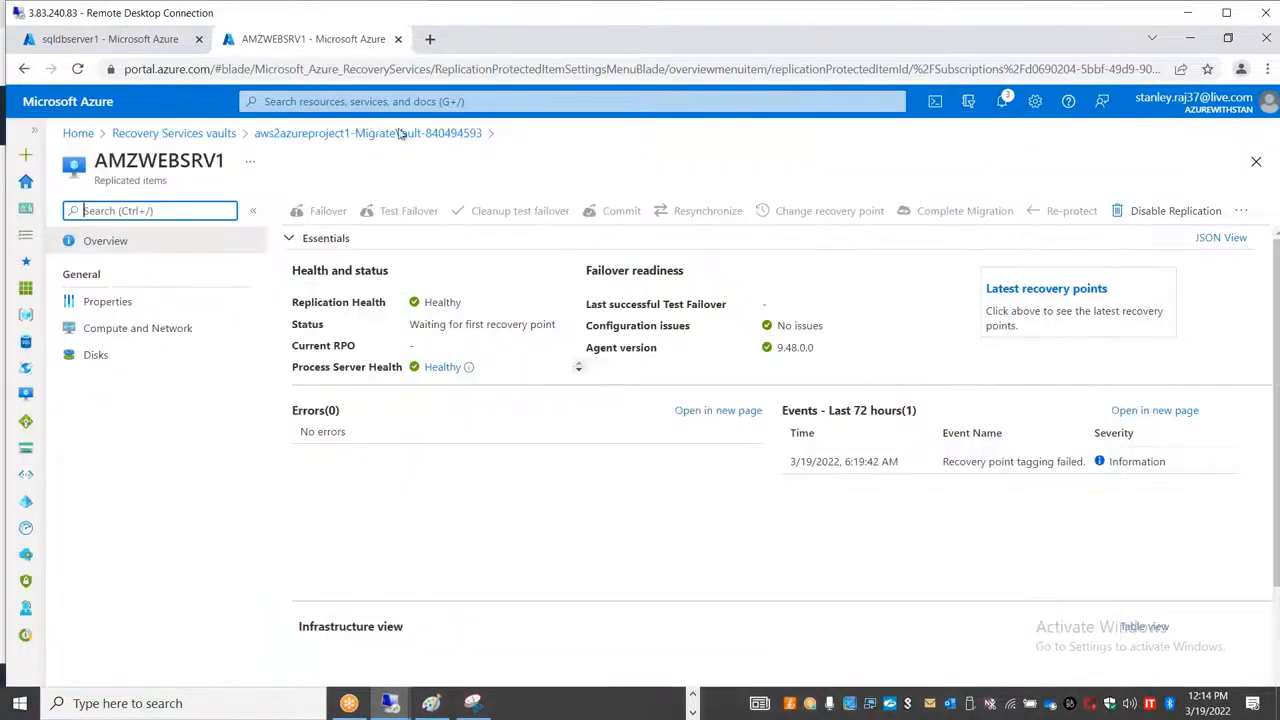
{"action": "left_click", "coordinate": [400, 133]}
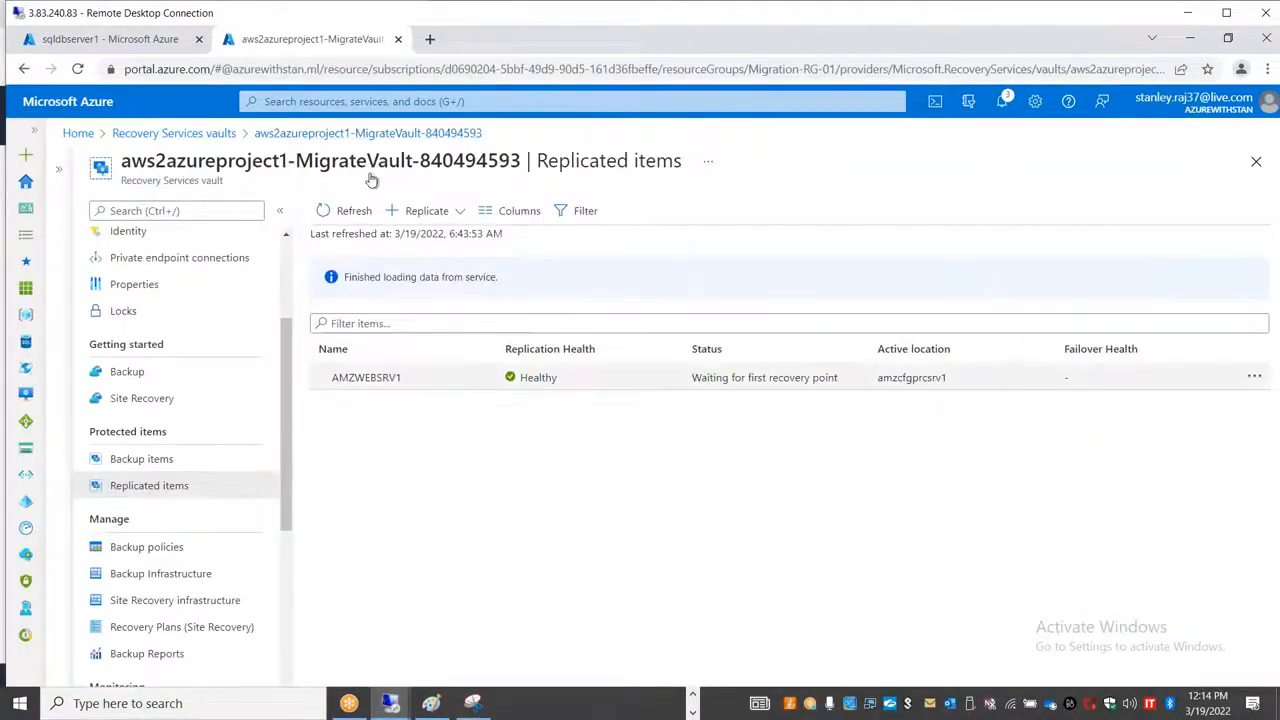
{"action": "left_click", "coordinate": [349, 211]}
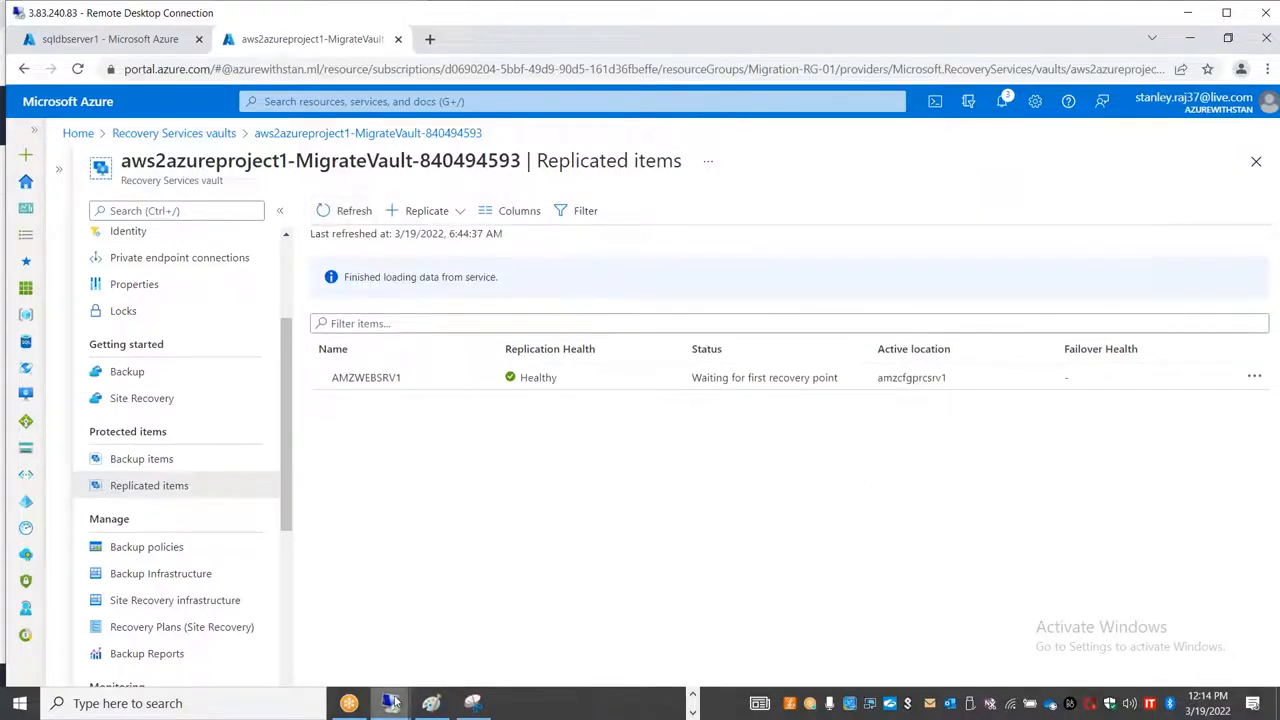
Step: Switch to the sqldbserver1 session in full screen and connect to the sqldbserver1 Database Engine using Windows Authentication
{"action": "mouse_move", "coordinate": [390, 703]}
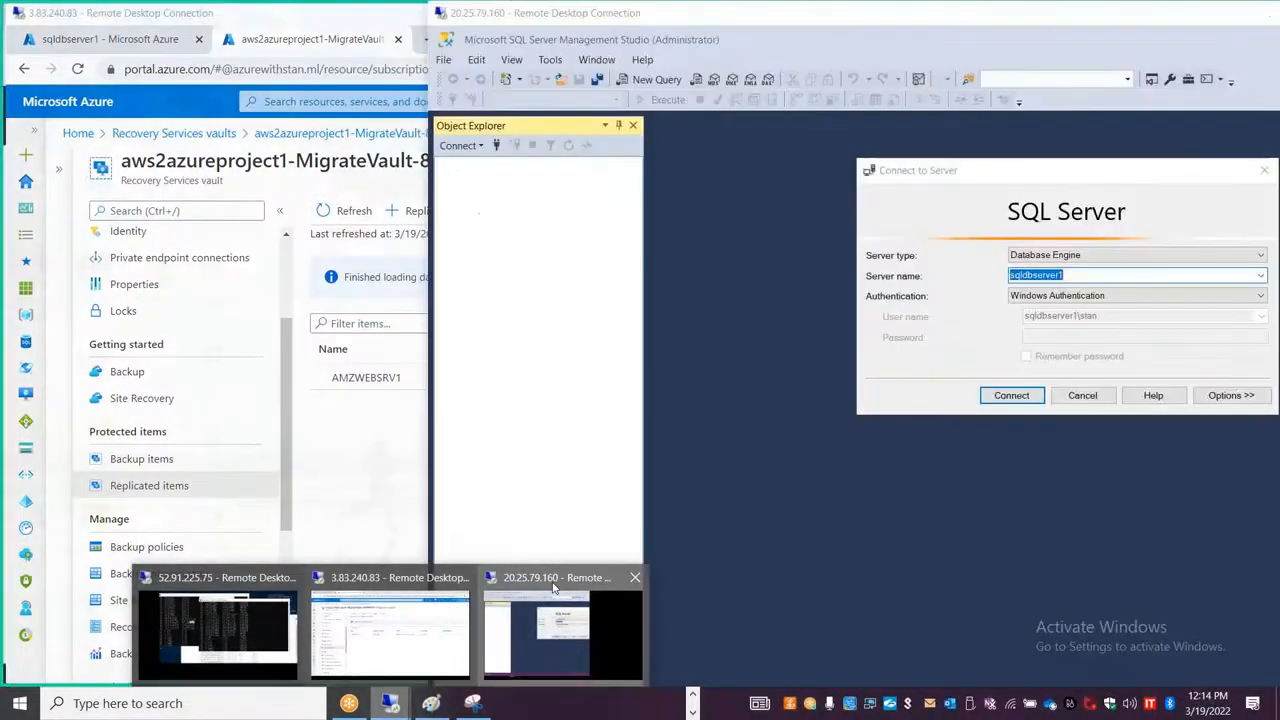
{"action": "left_click", "coordinate": [540, 600]}
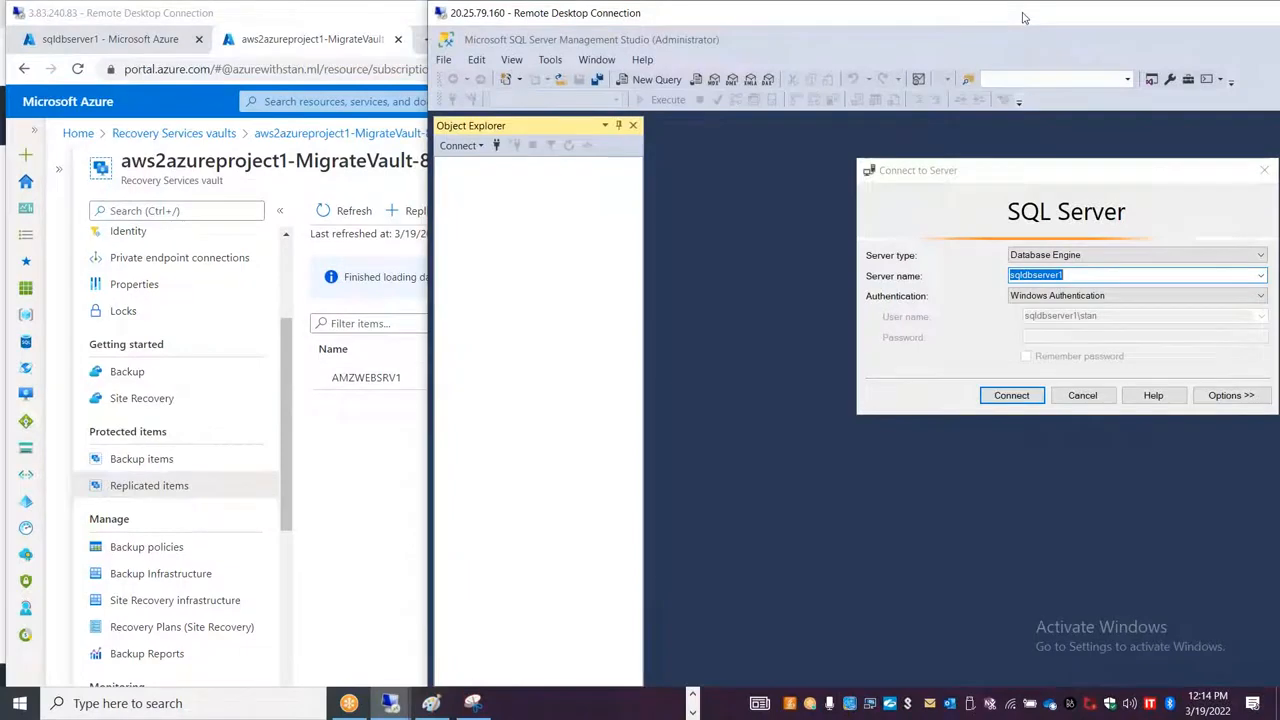
{"action": "double_click", "coordinate": [1023, 17]}
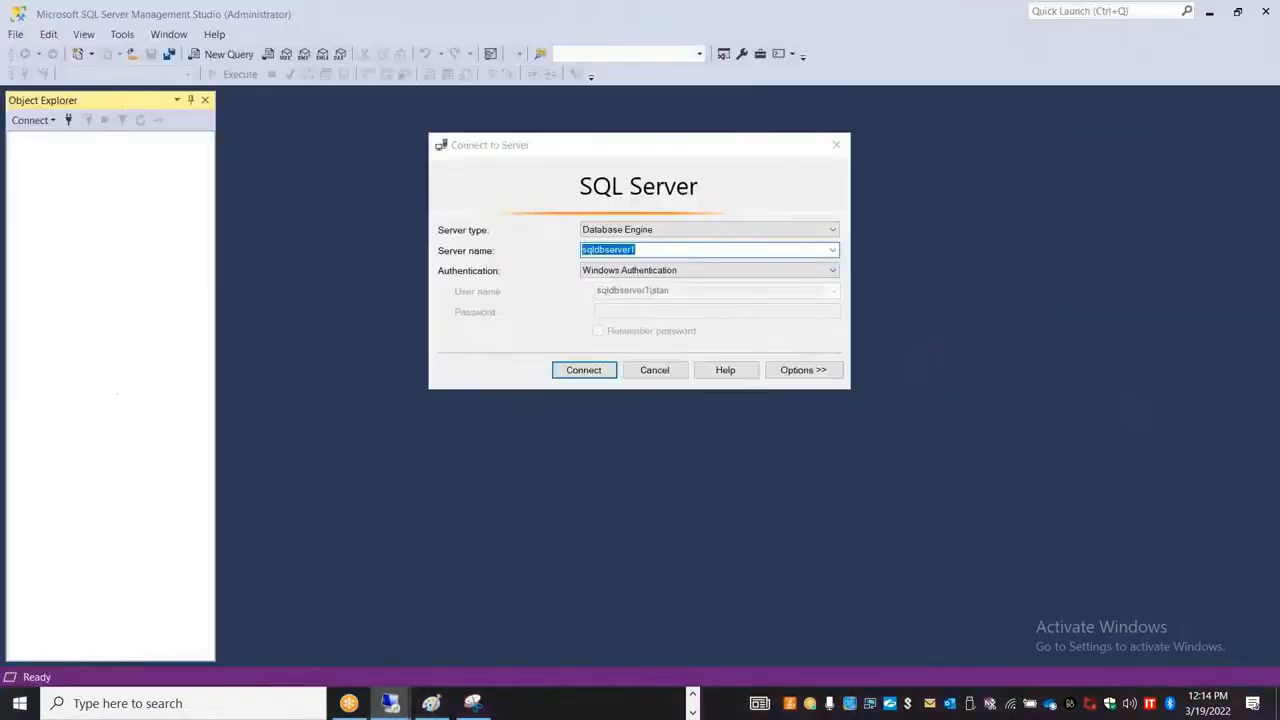
{"action": "left_click", "coordinate": [662, 270]}
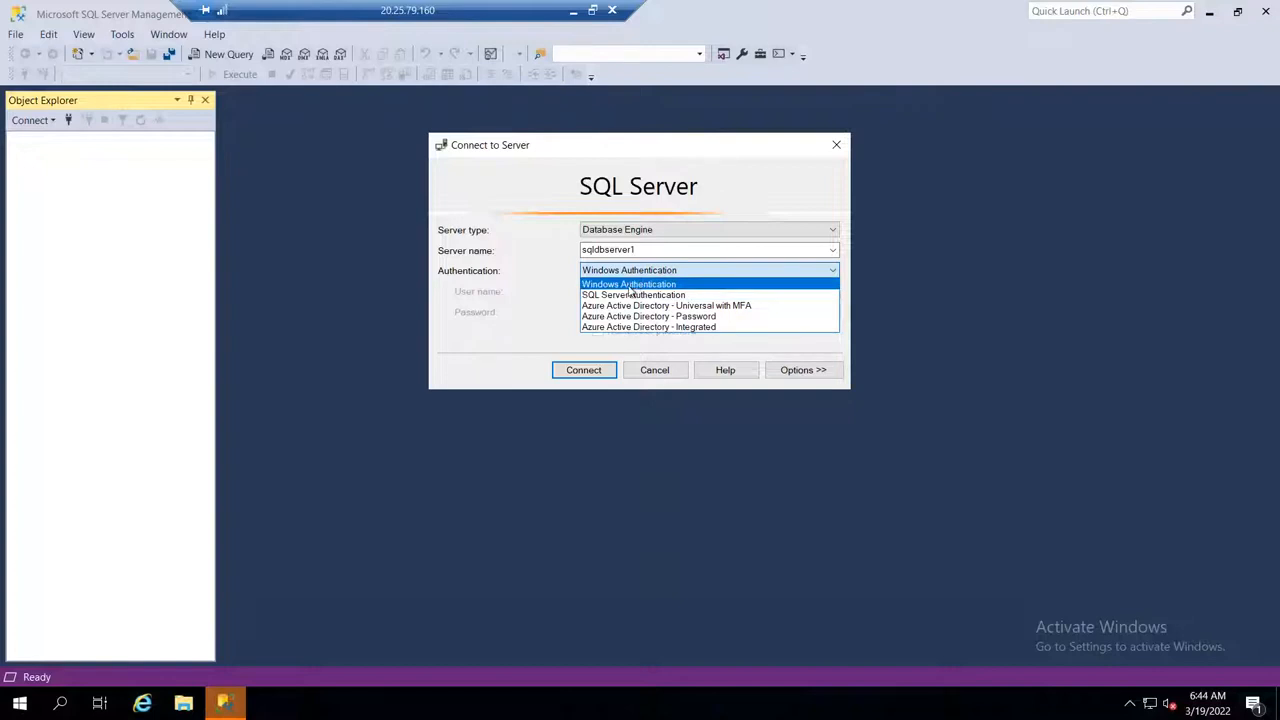
{"action": "left_click", "coordinate": [630, 285]}
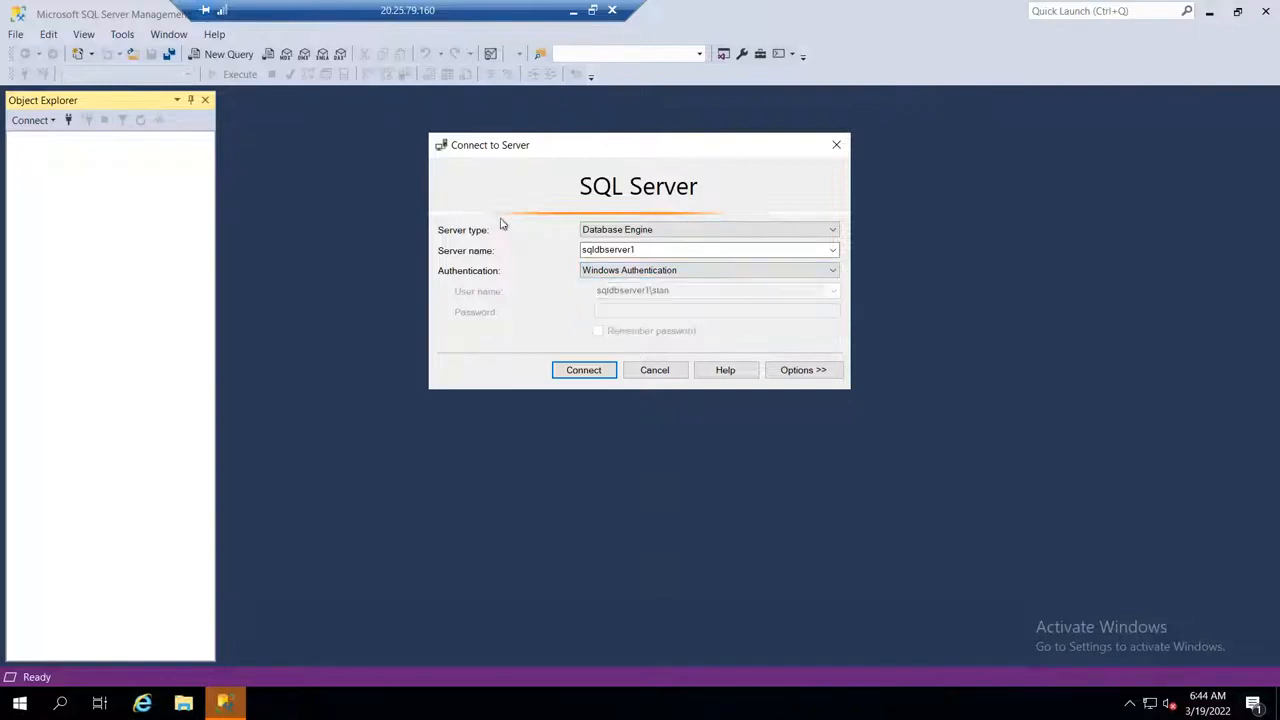
{"action": "left_click", "coordinate": [582, 370]}
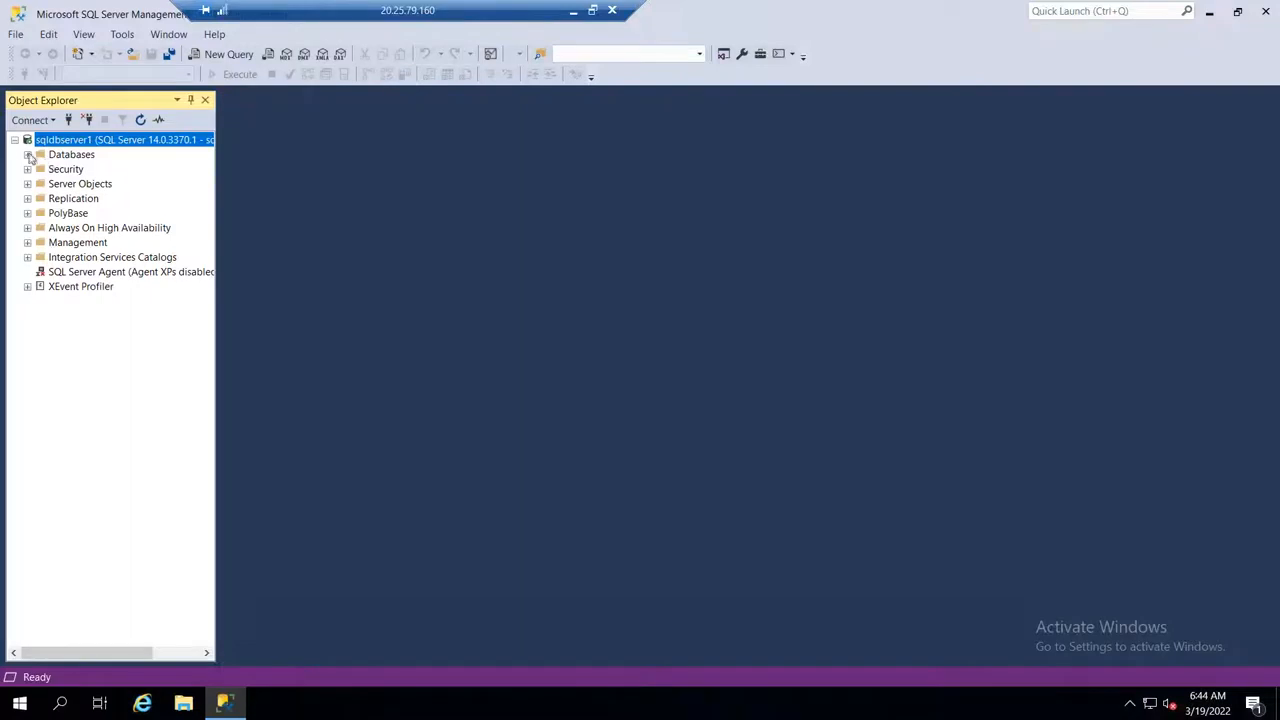
Step: Create a database named OnPremDB1 on sqldbserver1 with the default settings and expand it in the object tree
{"action": "left_click", "coordinate": [28, 155]}
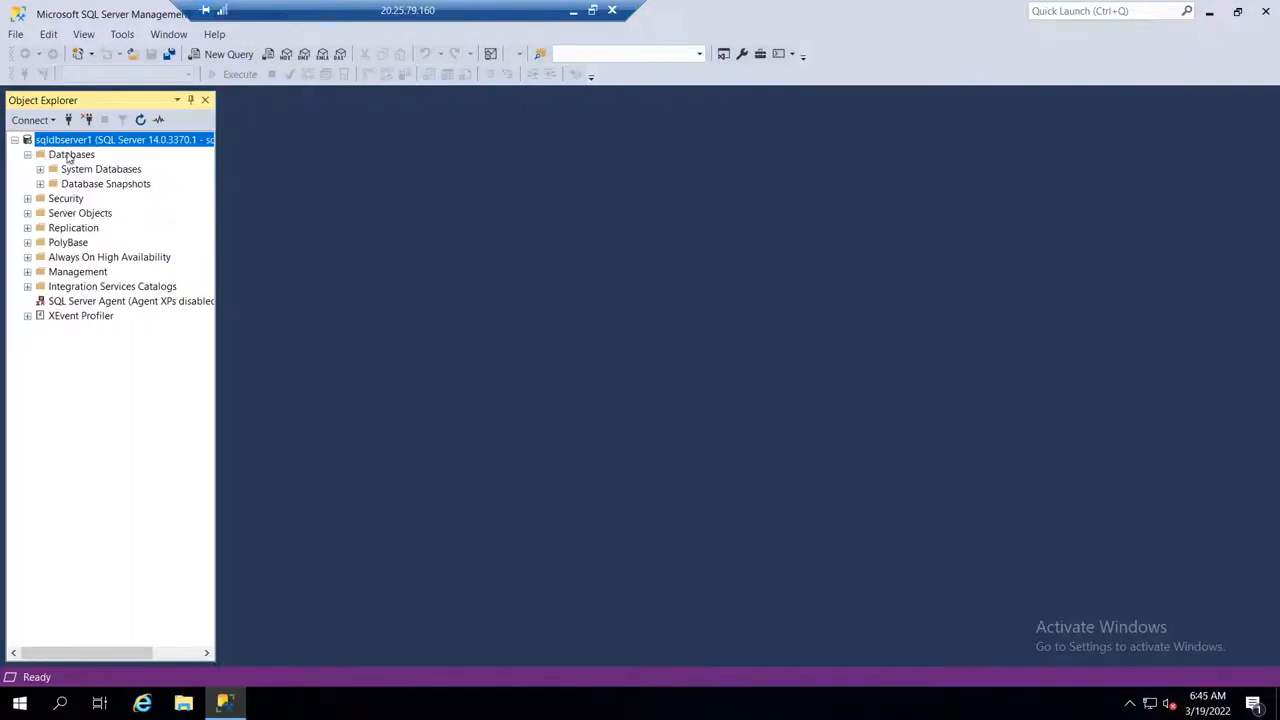
{"action": "right_click", "coordinate": [68, 157]}
{"action": "left_click", "coordinate": [126, 161]}
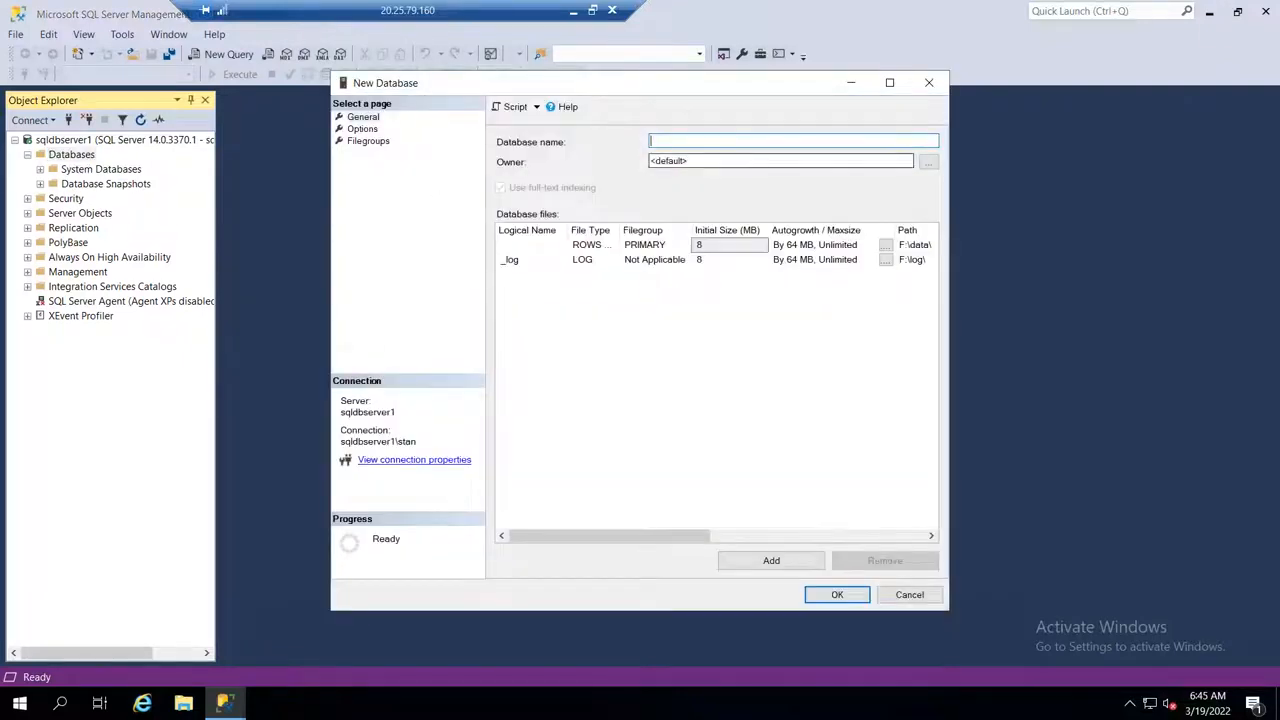
{"action": "type", "text": "OnPremDB1"}
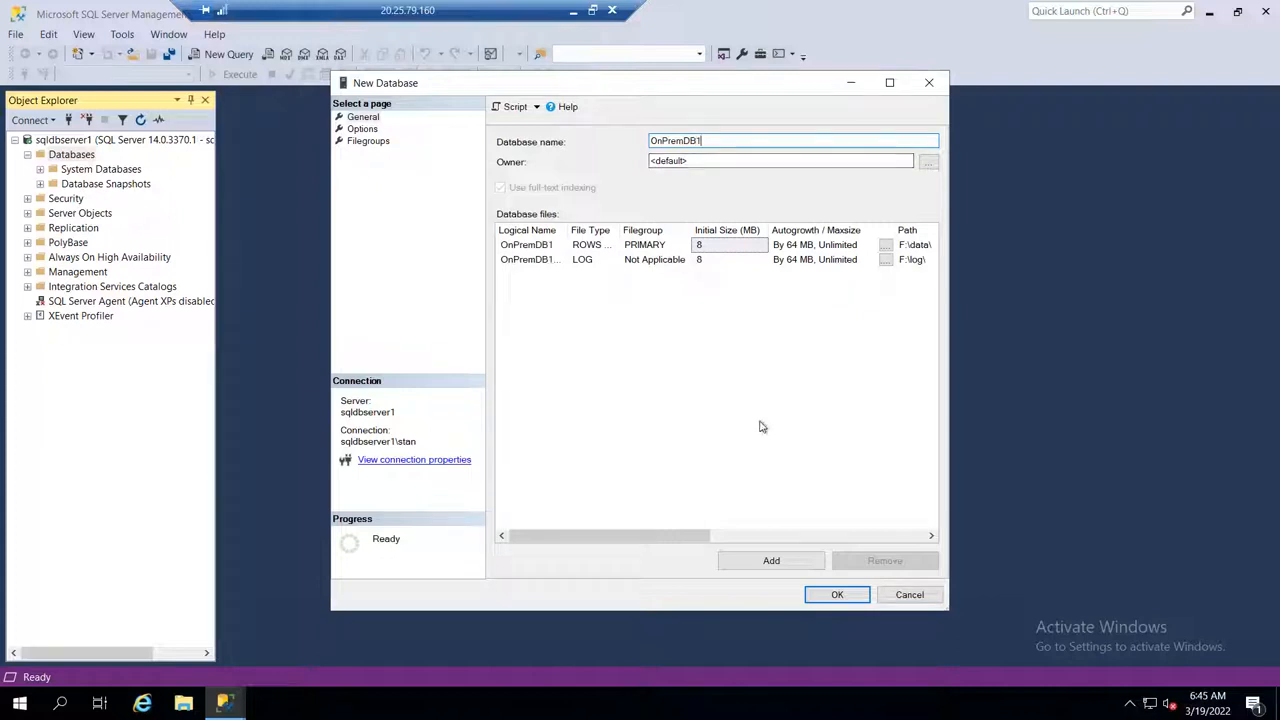
{"action": "left_click", "coordinate": [838, 595]}
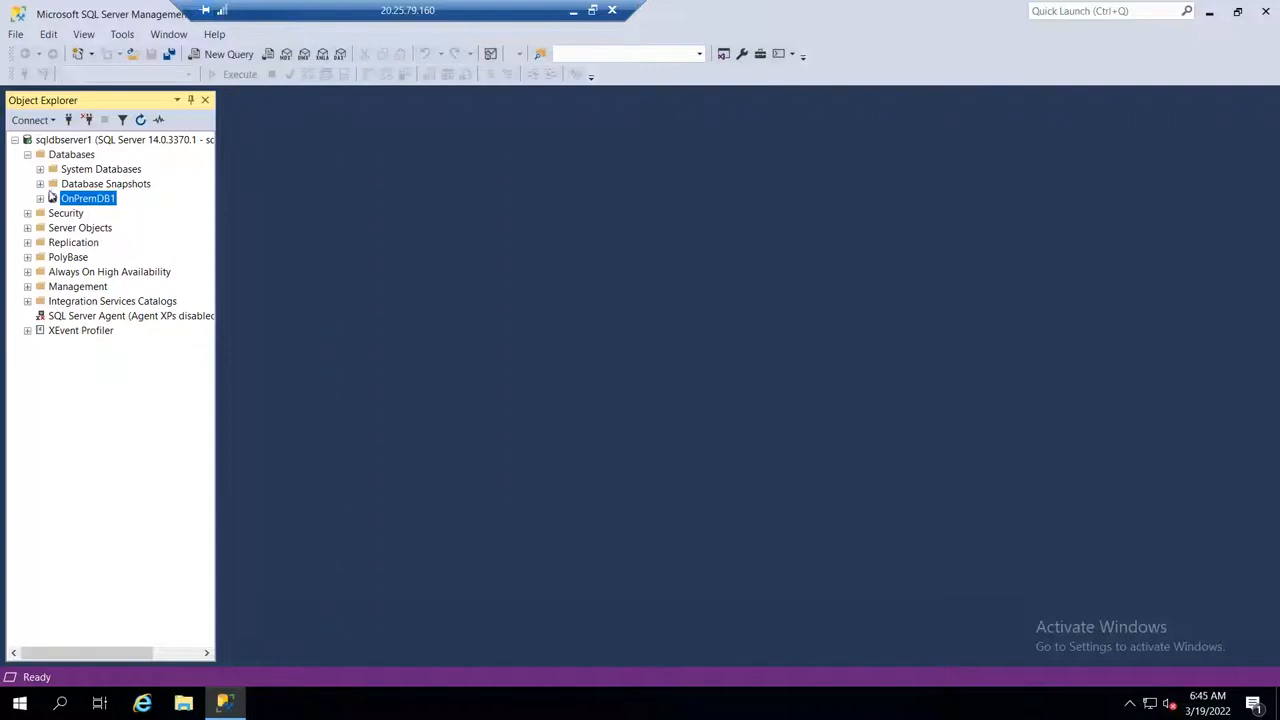
{"action": "left_click", "coordinate": [40, 198]}
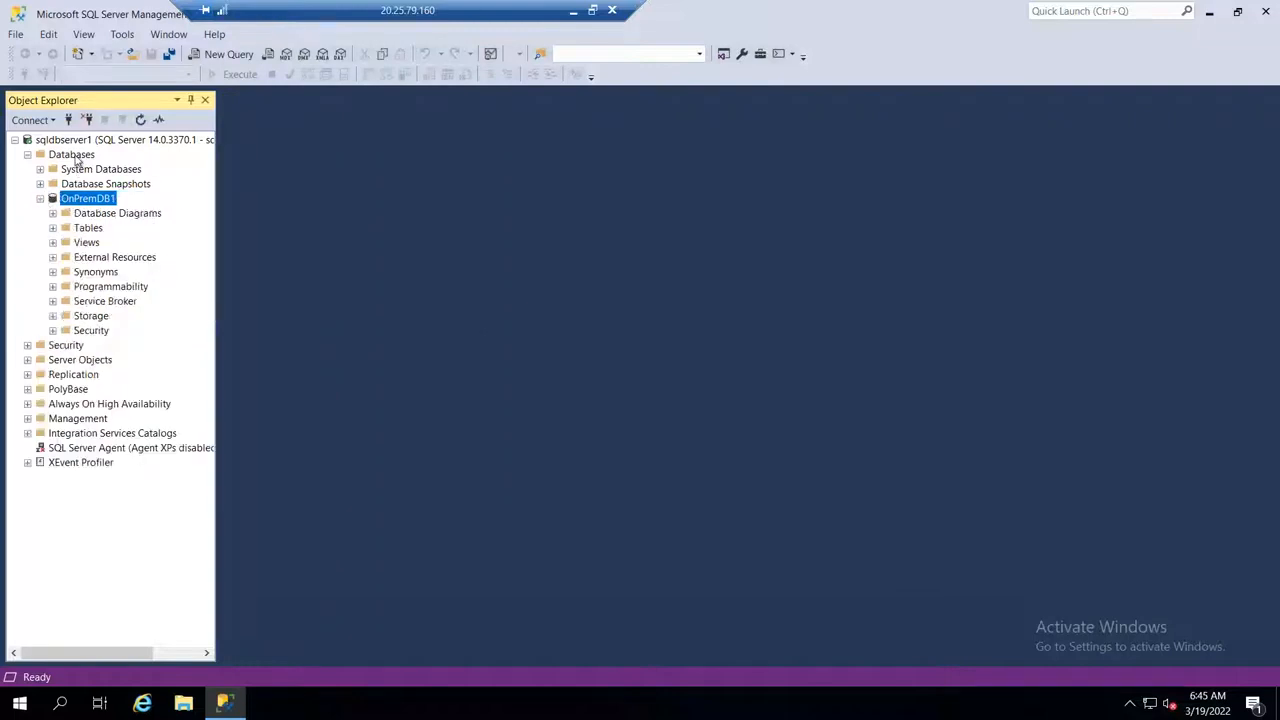
Step: Create a second database named AWSDB1 on sqldbserver1 with the default settings
{"action": "right_click", "coordinate": [72, 155]}
{"action": "left_click", "coordinate": [131, 163]}
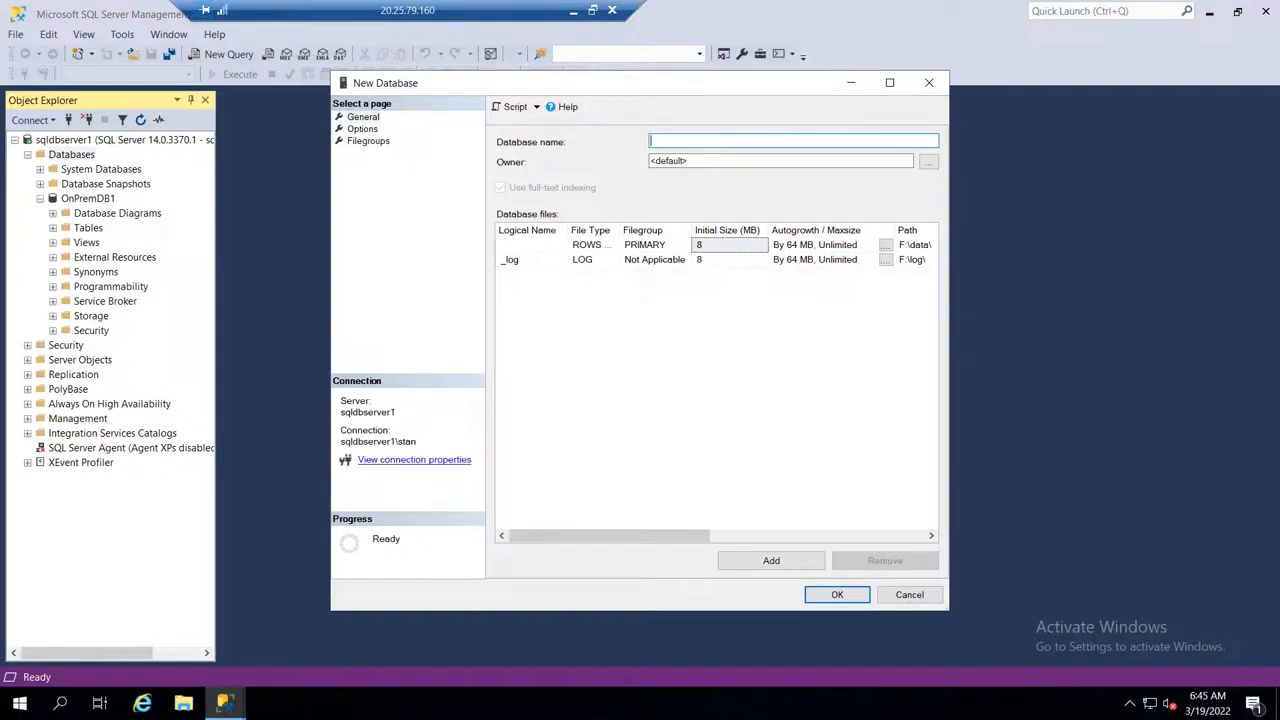
{"action": "type", "text": "AWSDB1"}
{"action": "left_click", "coordinate": [828, 595]}
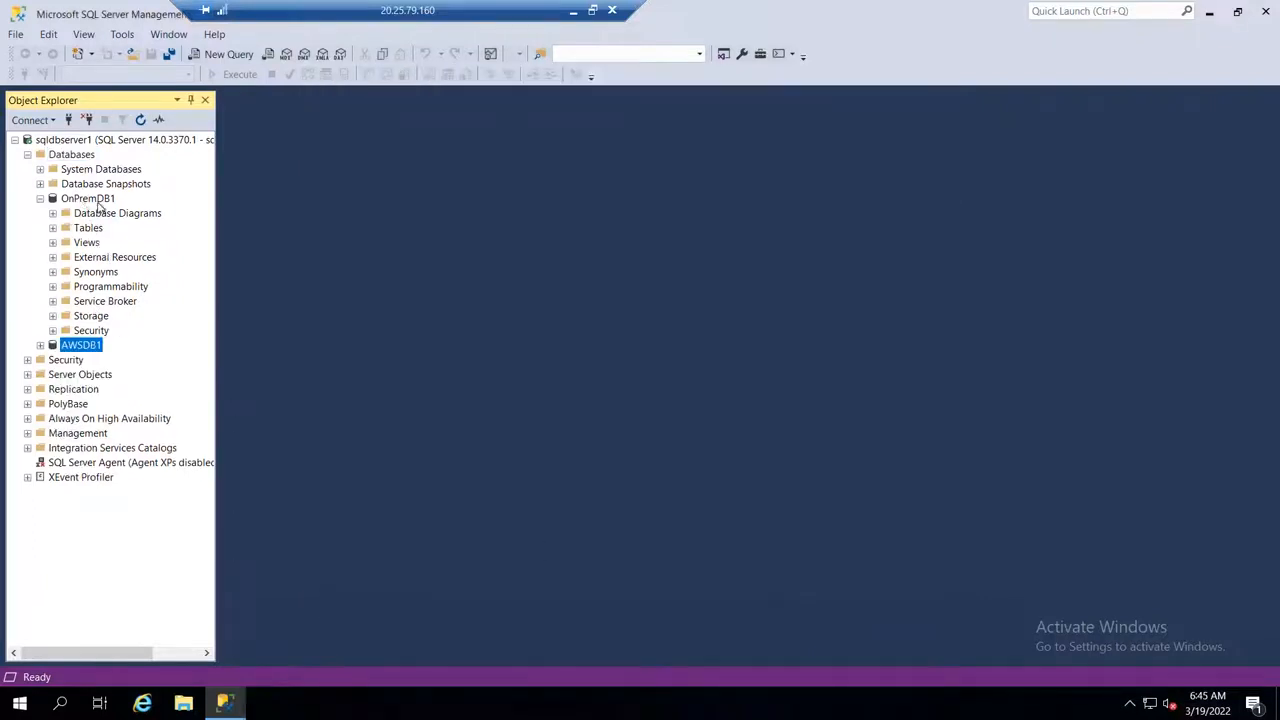
Step: Start a new table in OnPremDB1 and add a Name column with the default nchar(10) data type
{"action": "left_click", "coordinate": [104, 199]}
{"action": "right_click", "coordinate": [100, 197]}
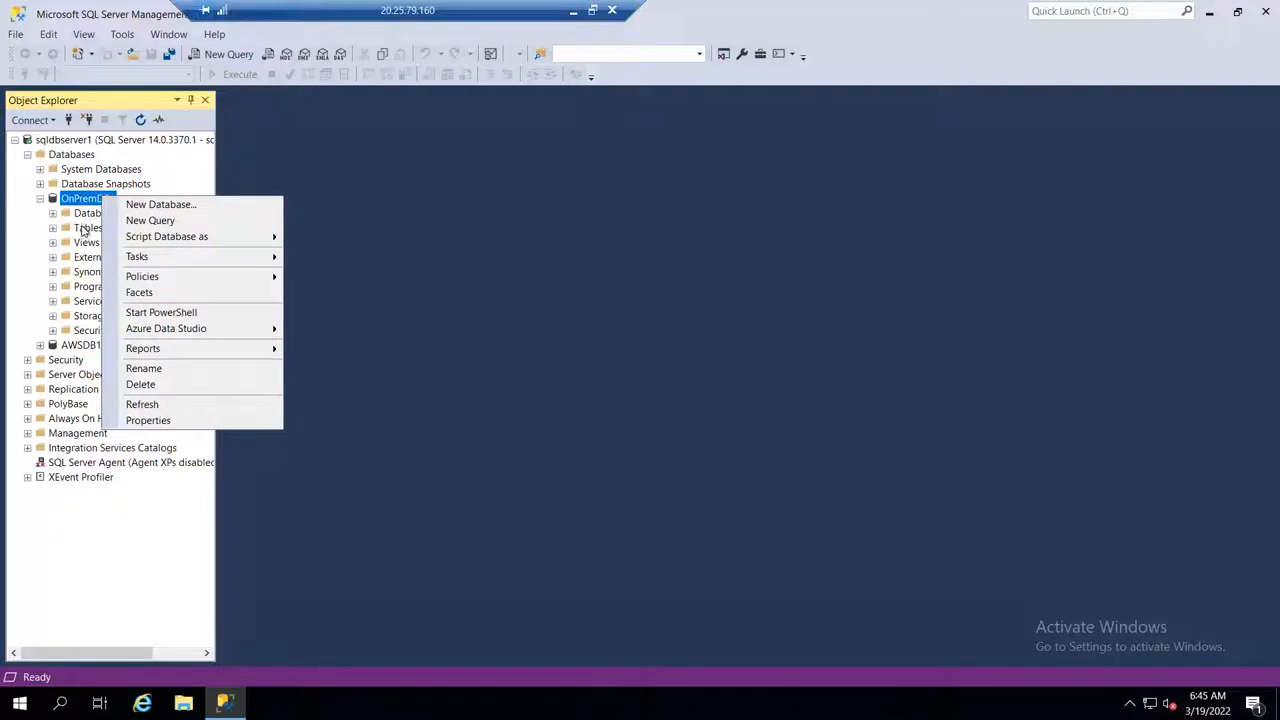
{"action": "left_click", "coordinate": [86, 230]}
{"action": "right_click", "coordinate": [88, 229]}
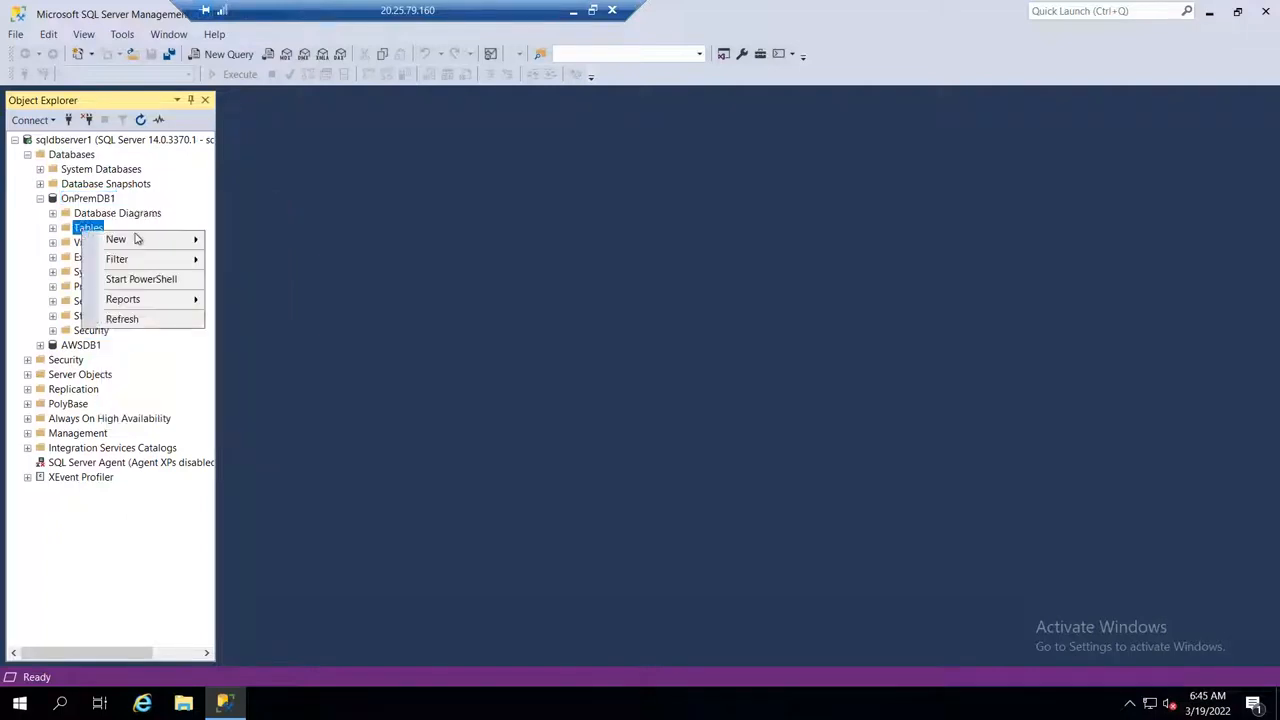
{"action": "mouse_move", "coordinate": [140, 239]}
{"action": "left_click", "coordinate": [247, 241]}
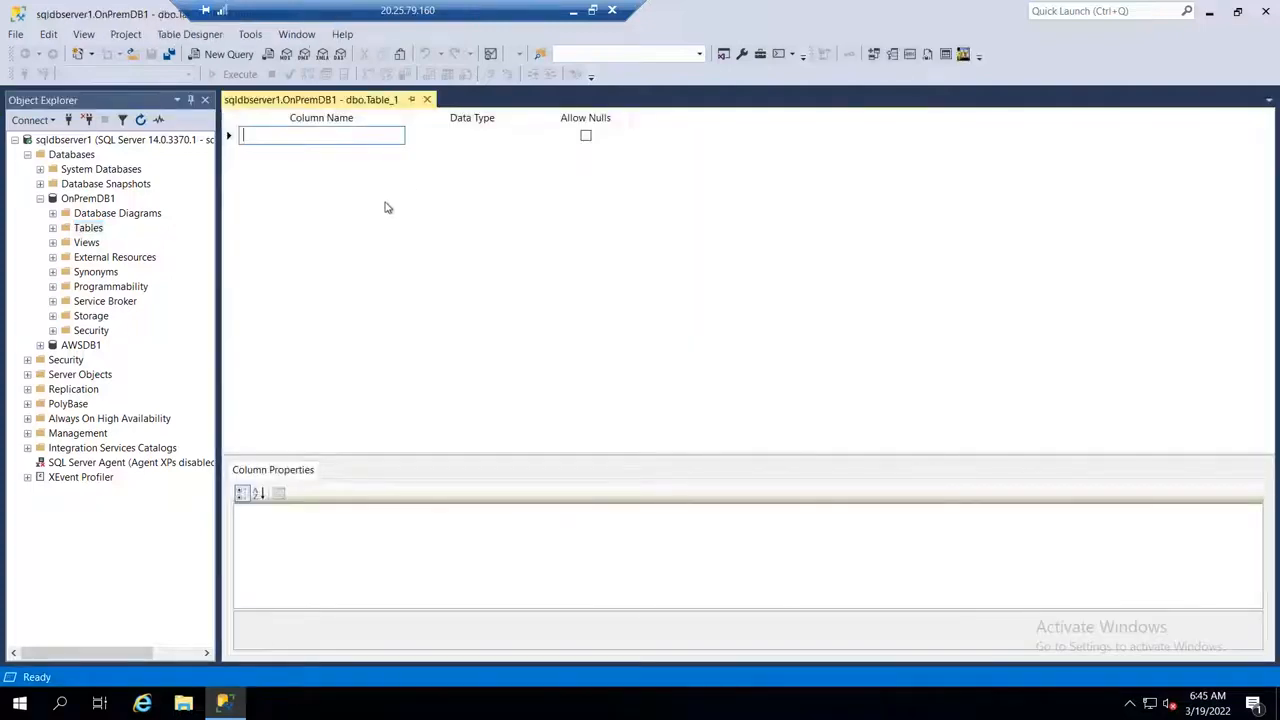
{"action": "type", "text": "Nam"}
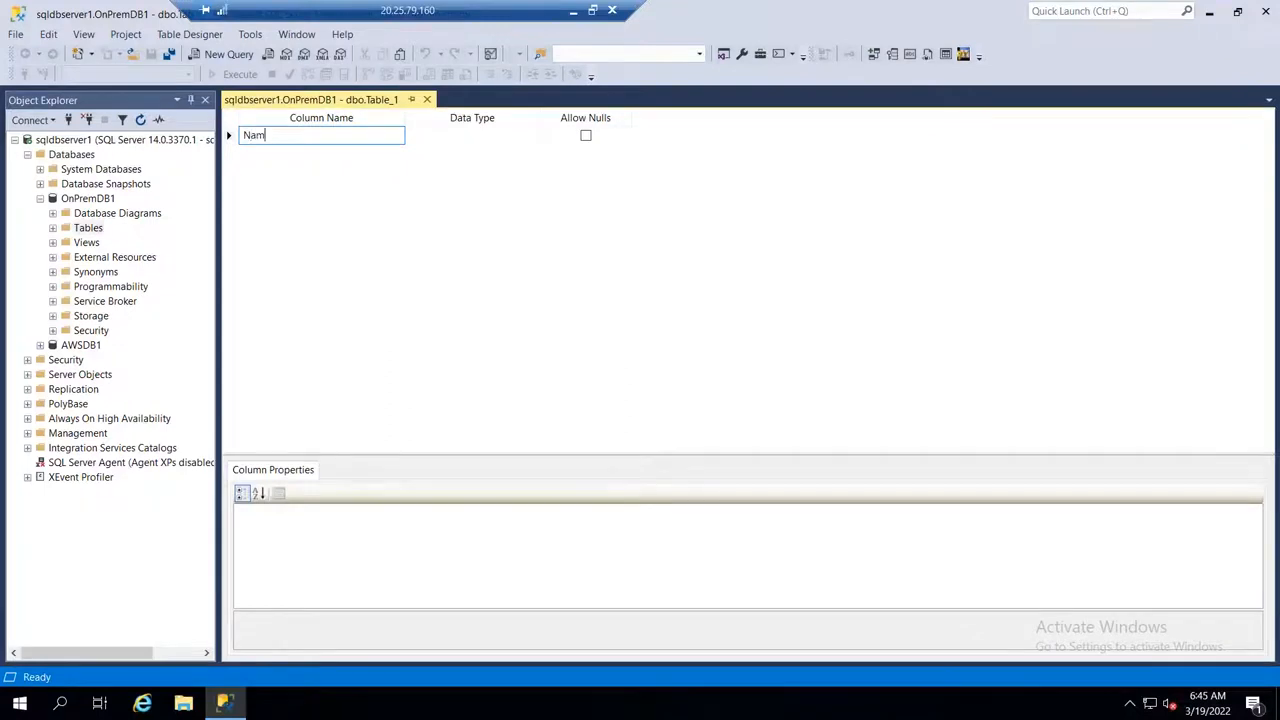
{"action": "type", "text": "e"}
{"action": "key", "text": "Tab"}
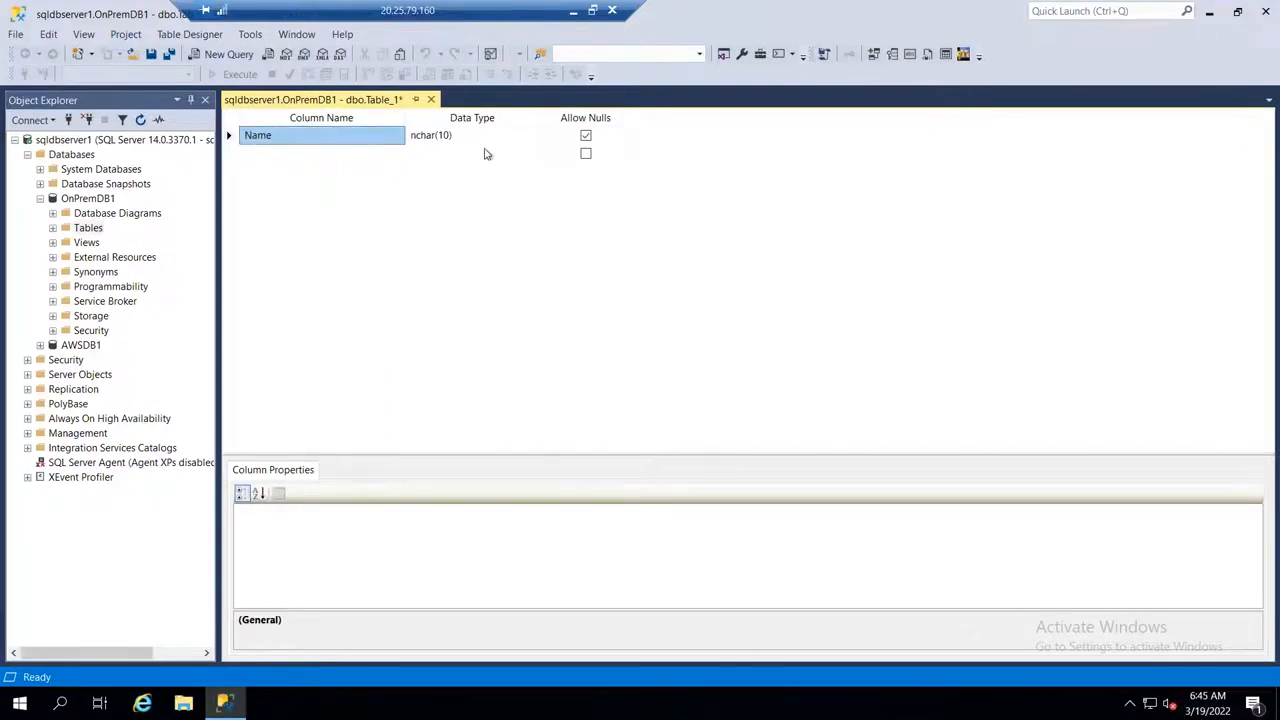
Step: Add a Number column to the table with the data type numeric(18, 0)
{"action": "left_click", "coordinate": [337, 158]}
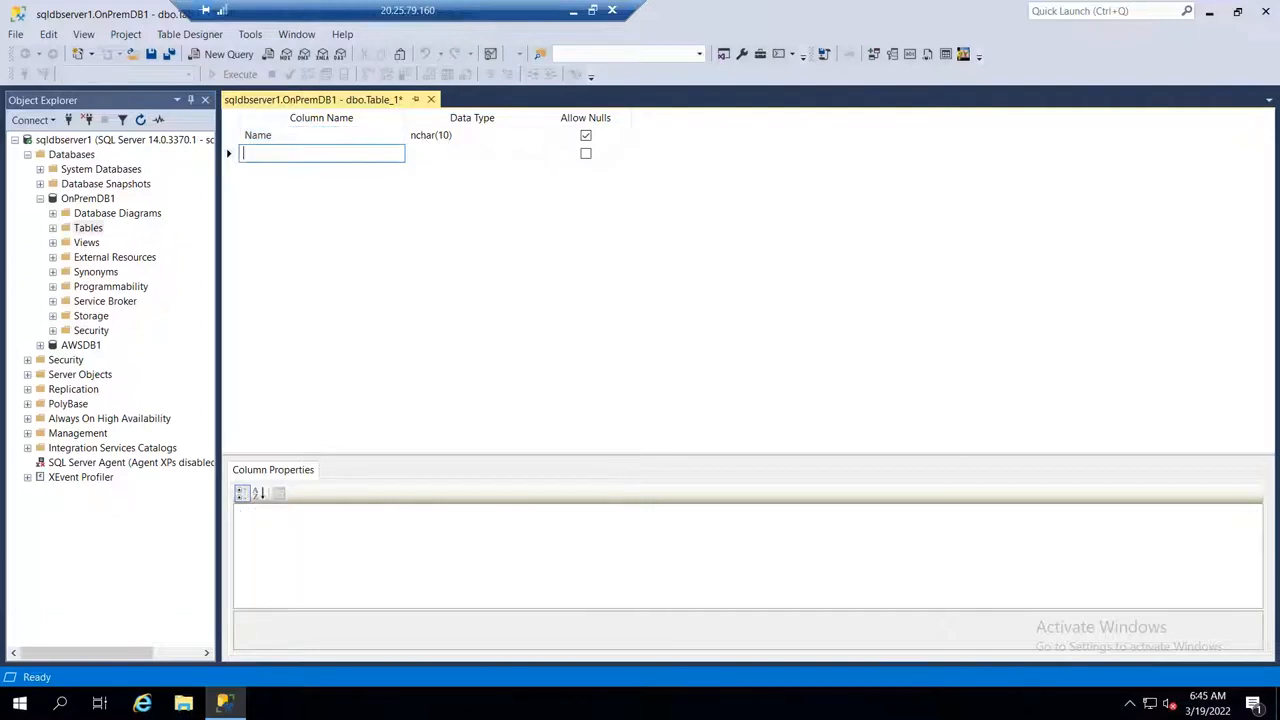
{"action": "type", "text": "Number"}
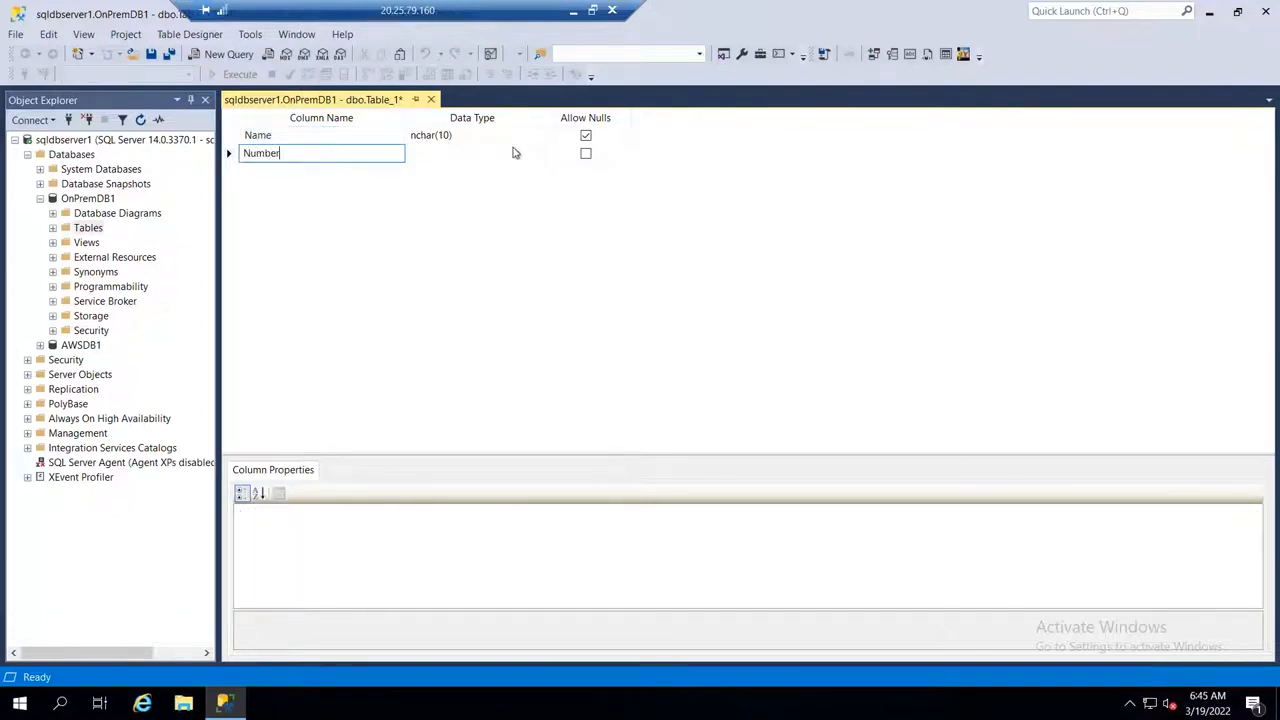
{"action": "left_click", "coordinate": [515, 152]}
{"action": "left_click", "coordinate": [531, 153]}
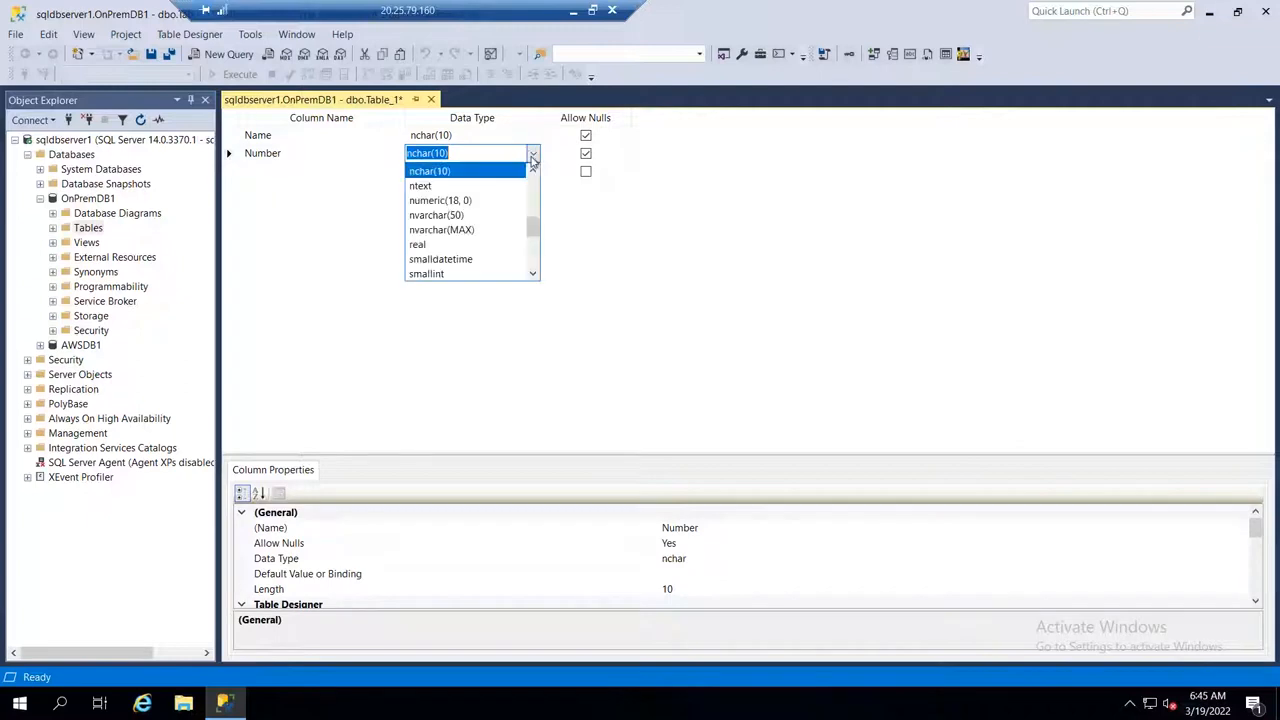
{"action": "left_click", "coordinate": [490, 201]}
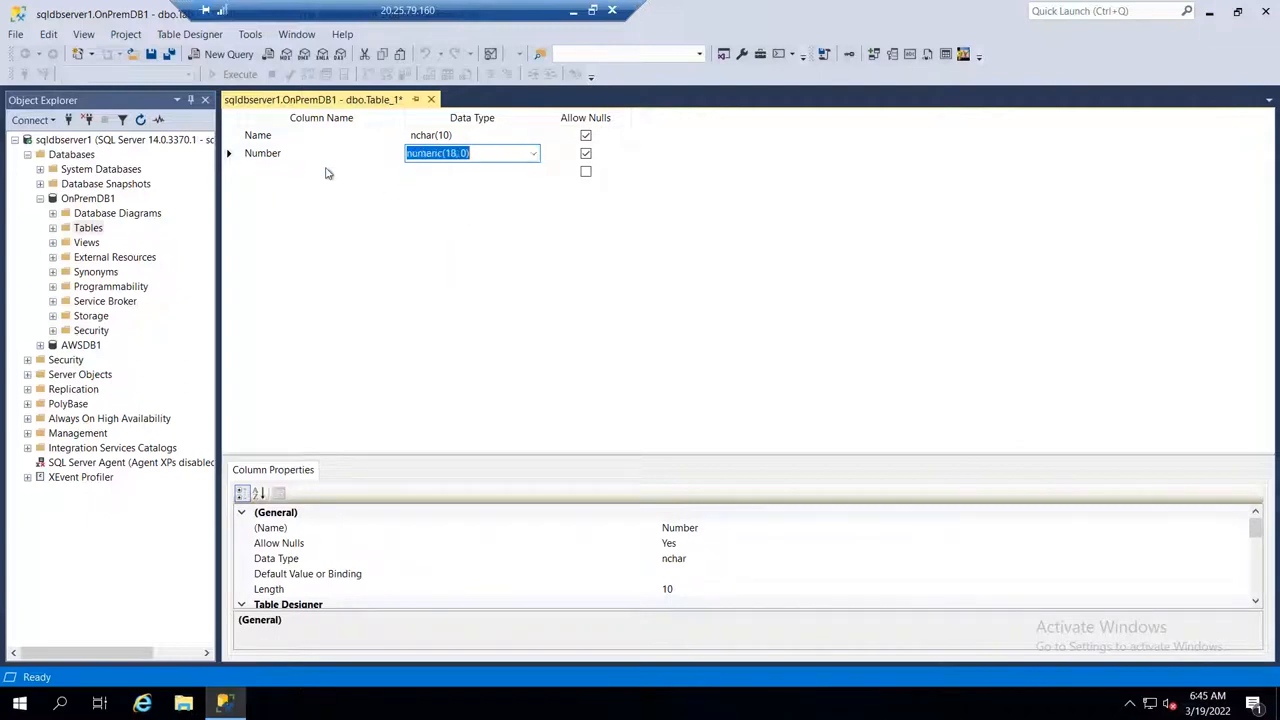
Step: Add a Location column to the table with the data type ntext
{"action": "left_click", "coordinate": [325, 173]}
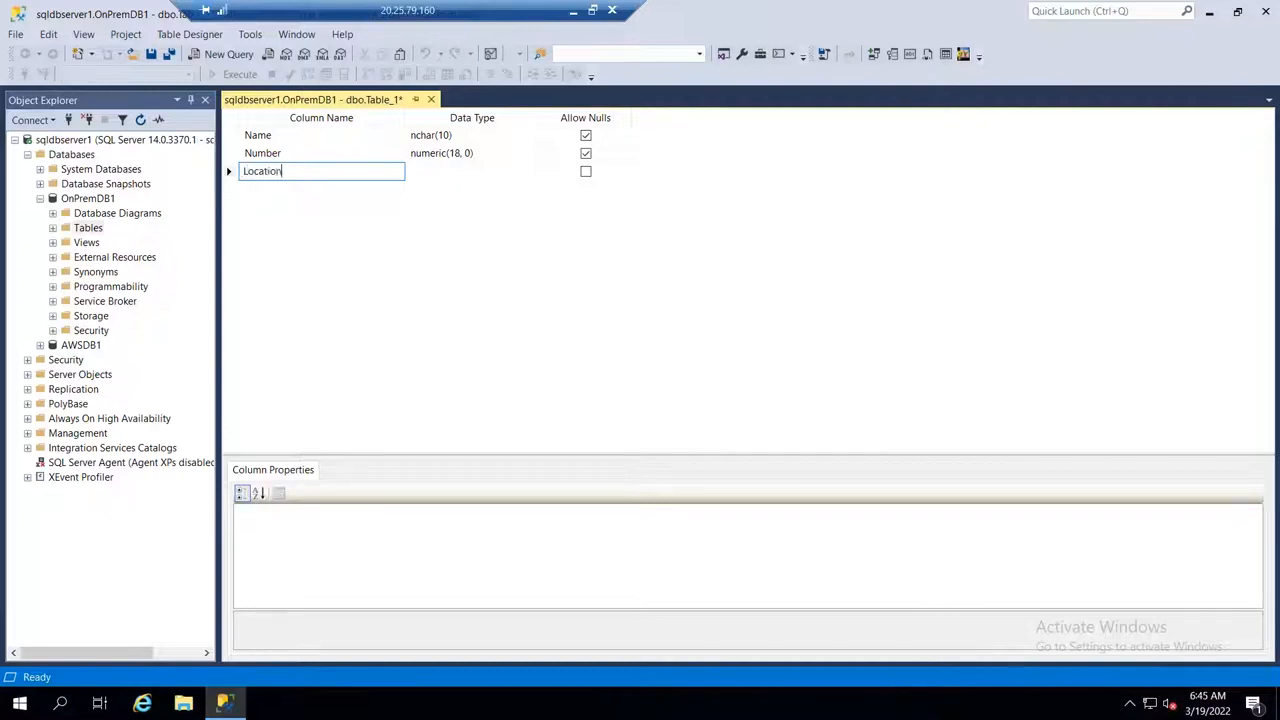
{"action": "type", "text": "Location"}
{"action": "key", "text": "Tab"}
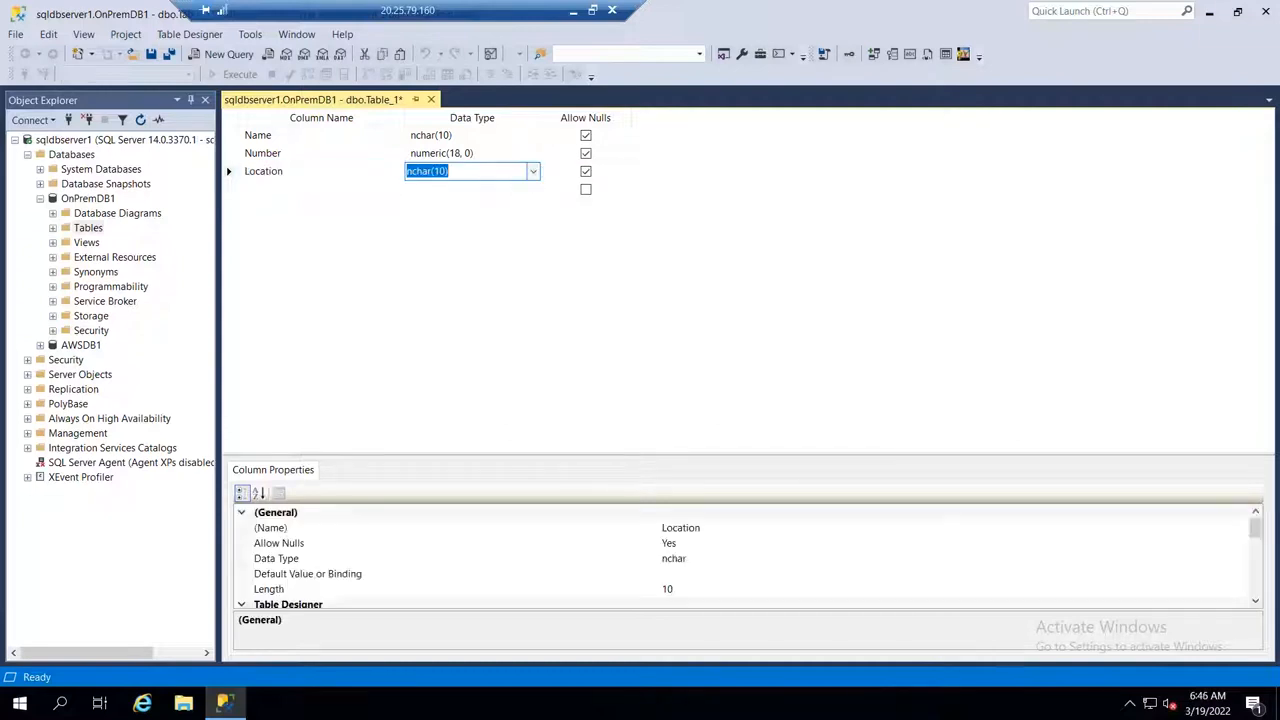
{"action": "left_click", "coordinate": [535, 176]}
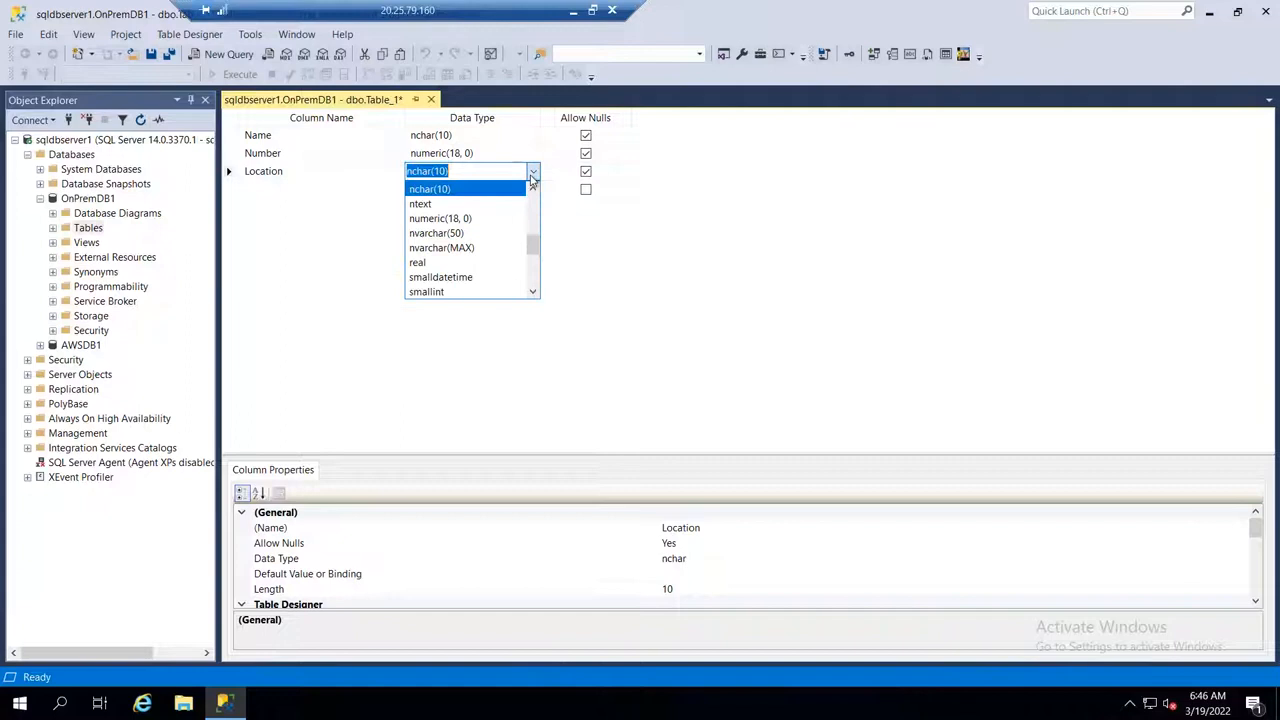
{"action": "left_click", "coordinate": [479, 206]}
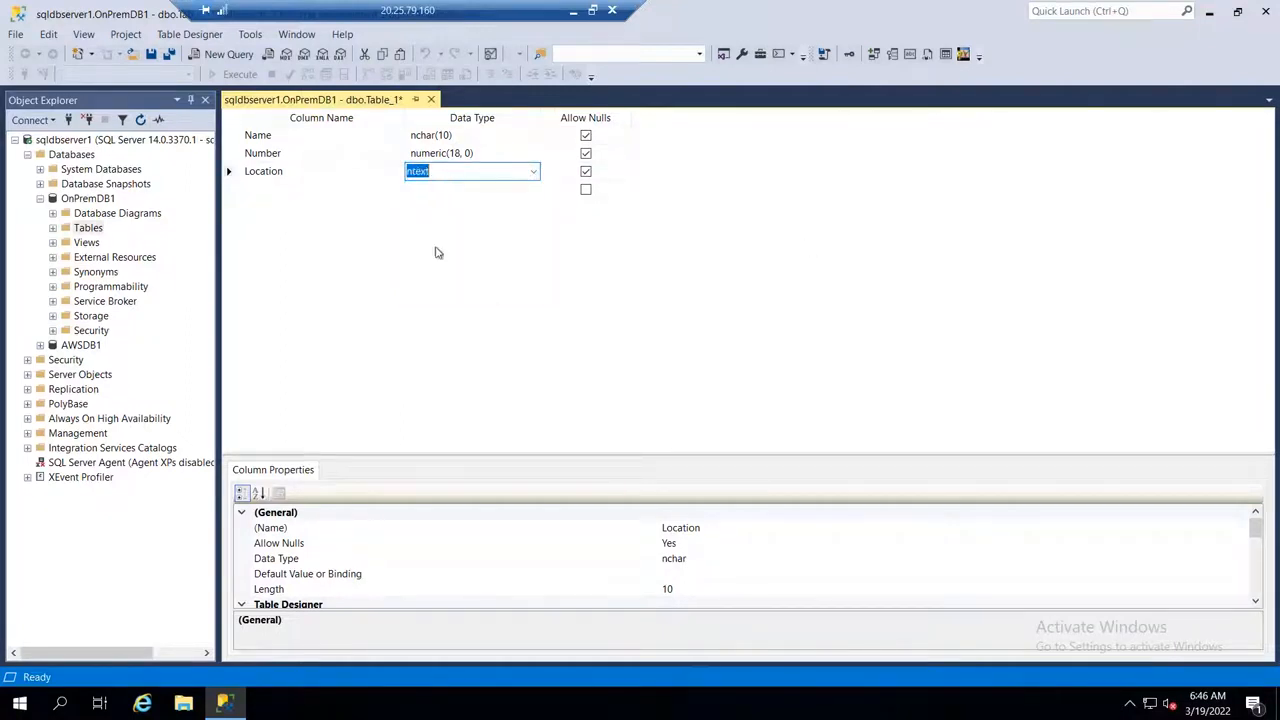
Step: Save the table under the name Saturday_Class_Table
{"action": "left_click", "coordinate": [169, 54]}
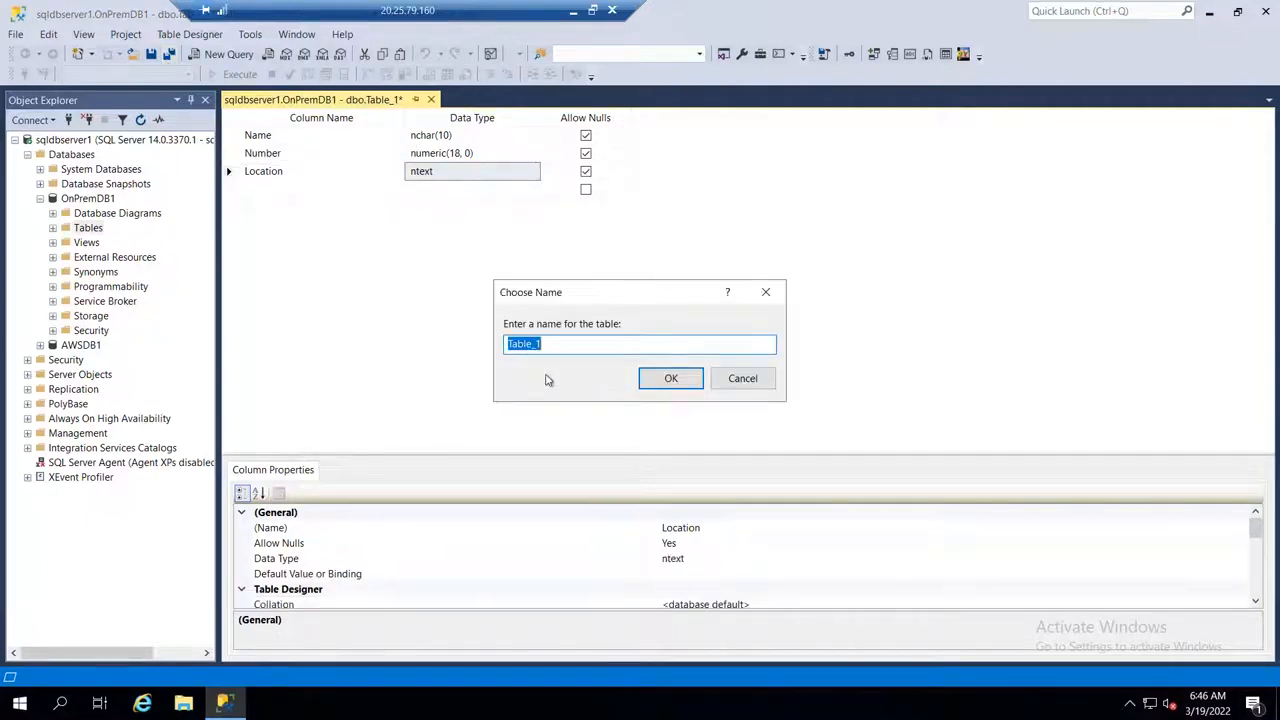
{"action": "type", "text": "Saturday_Class_Table"}
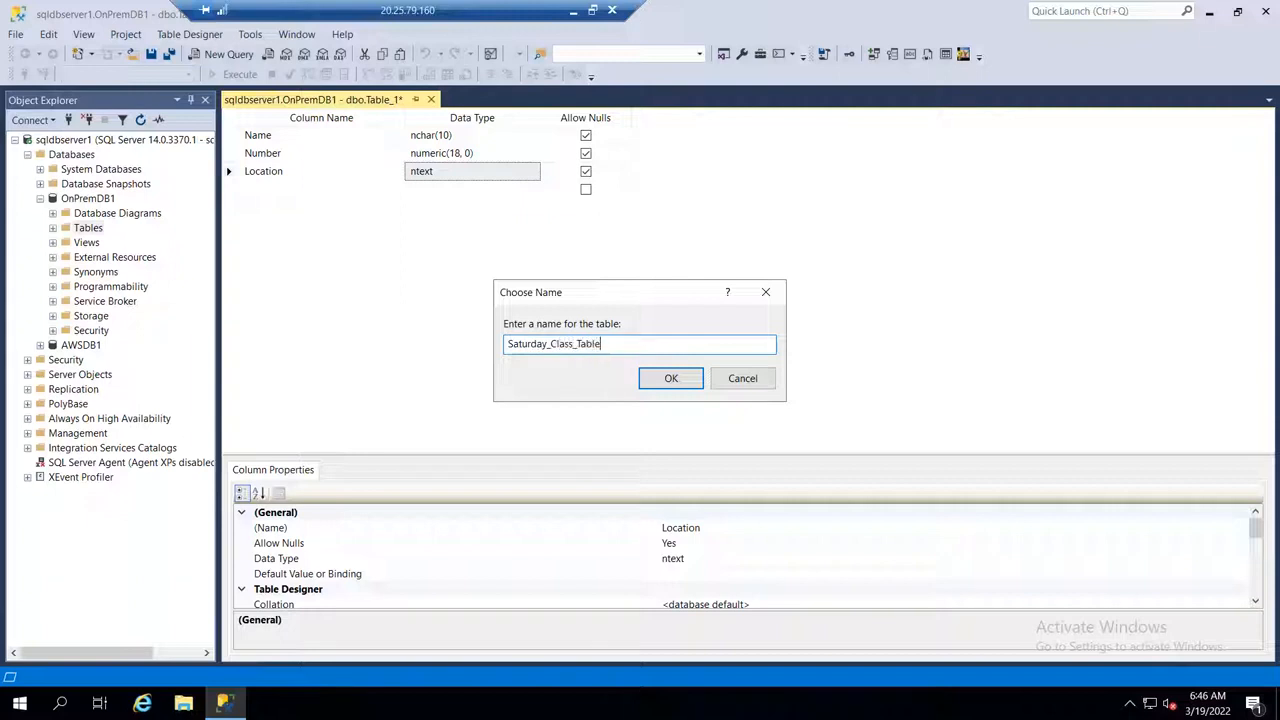
{"action": "left_click", "coordinate": [674, 380]}
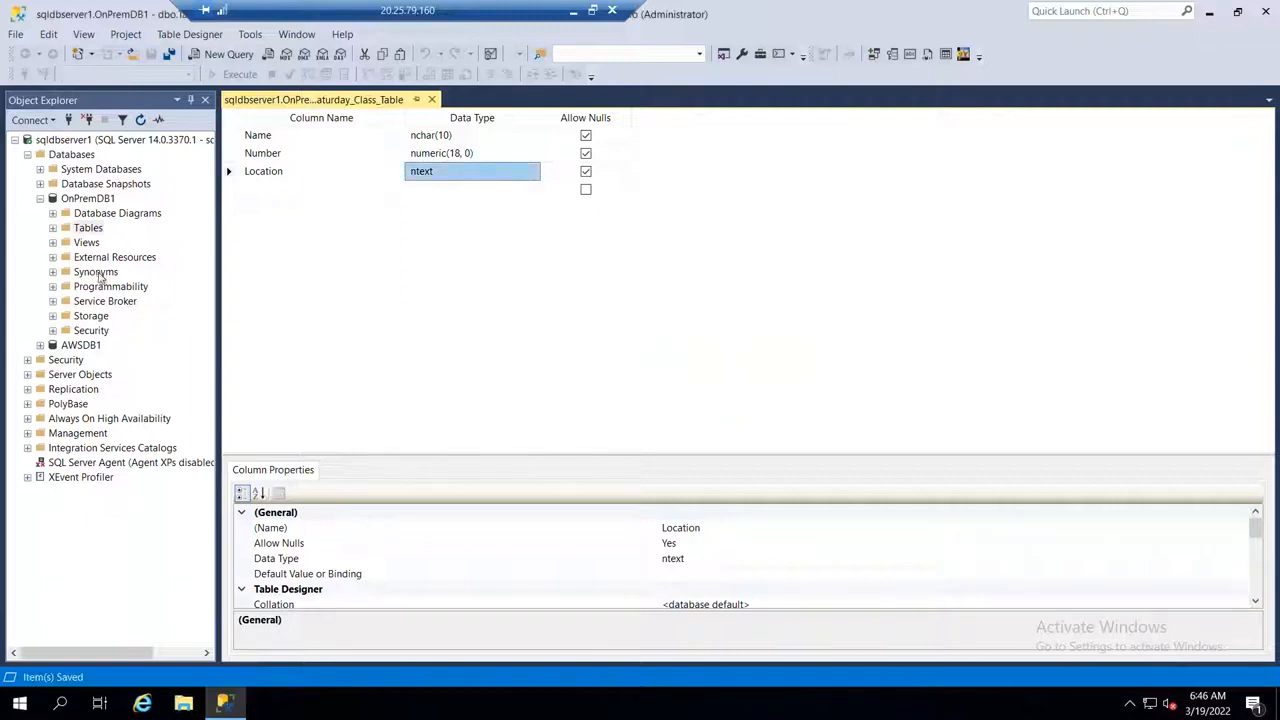
Step: Open the top 200 rows of dbo.Saturday_Class_Table for editing and fill the first row with a person's name, number 1 and location US
{"action": "left_click", "coordinate": [53, 229]}
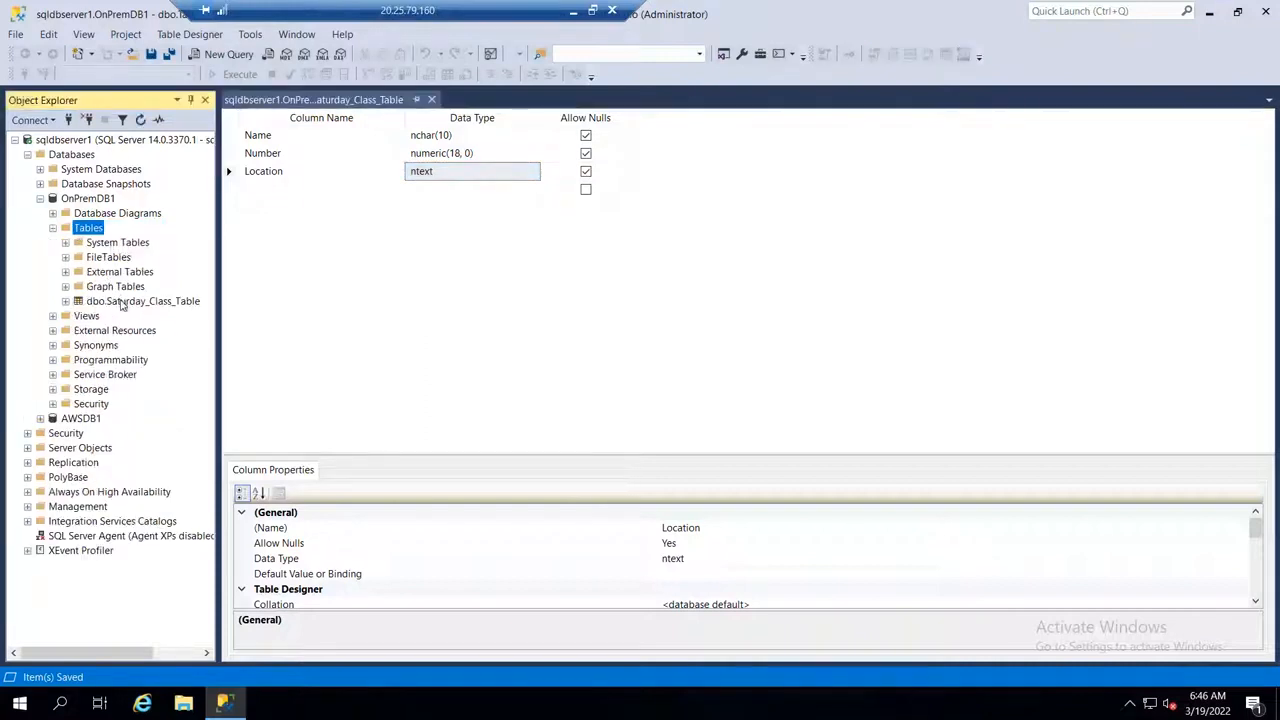
{"action": "right_click", "coordinate": [122, 301]}
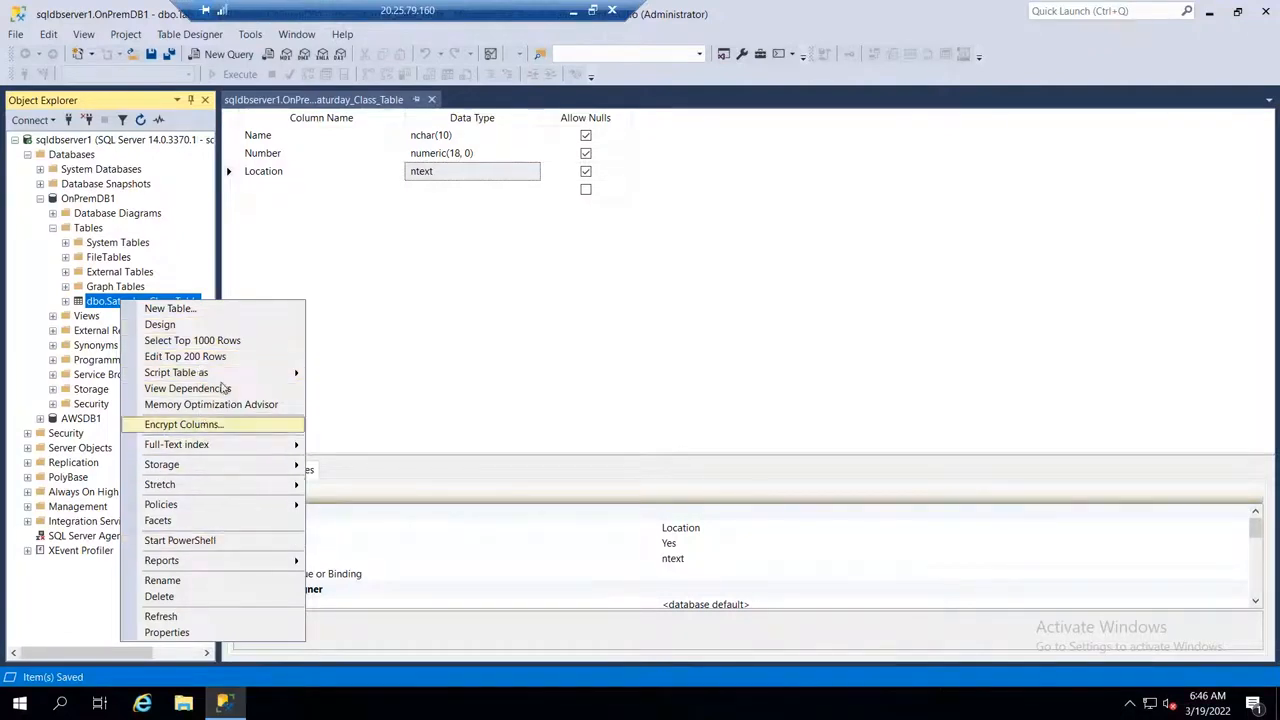
{"action": "left_click", "coordinate": [200, 357]}
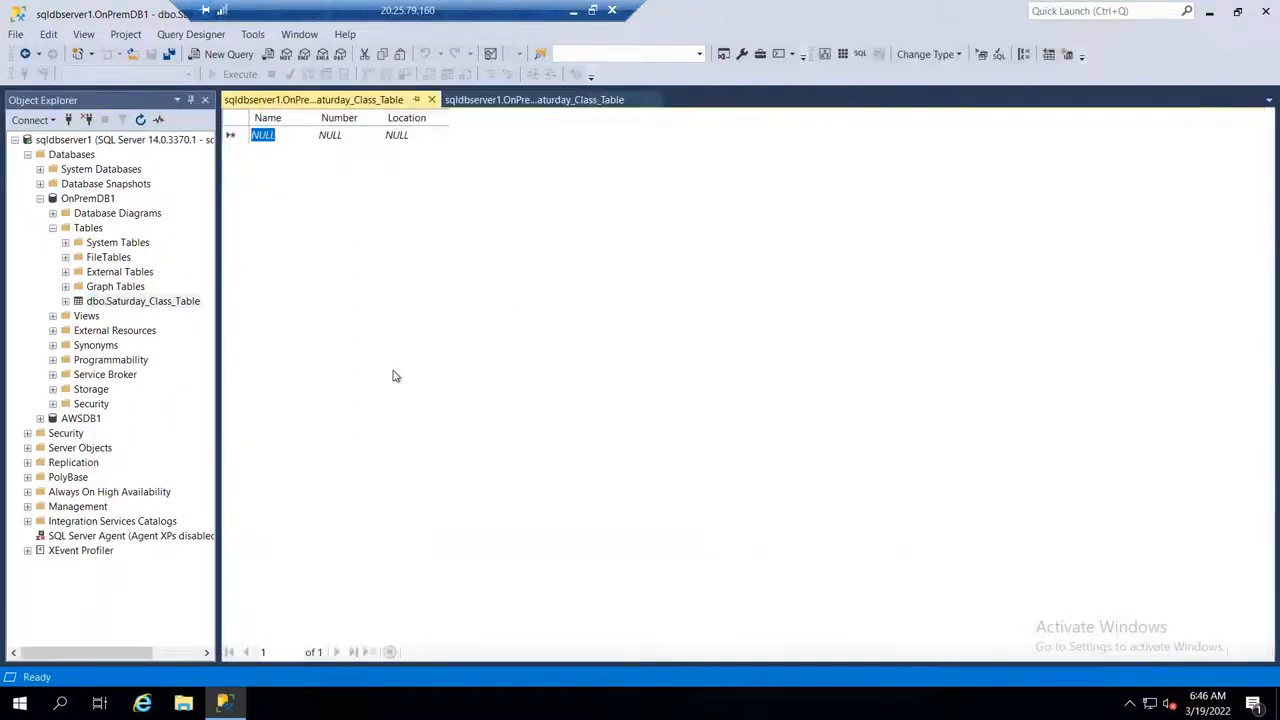
{"action": "type", "text": "Ganesh"}
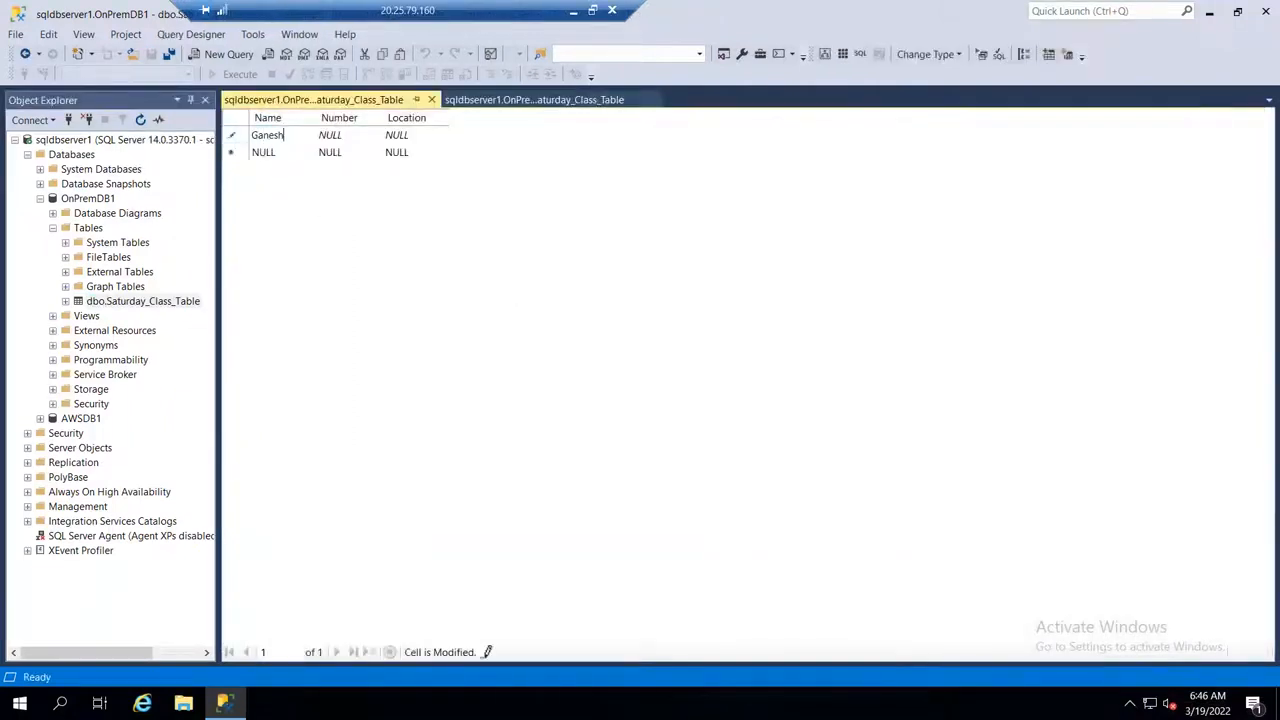
{"action": "left_click", "coordinate": [343, 137]}
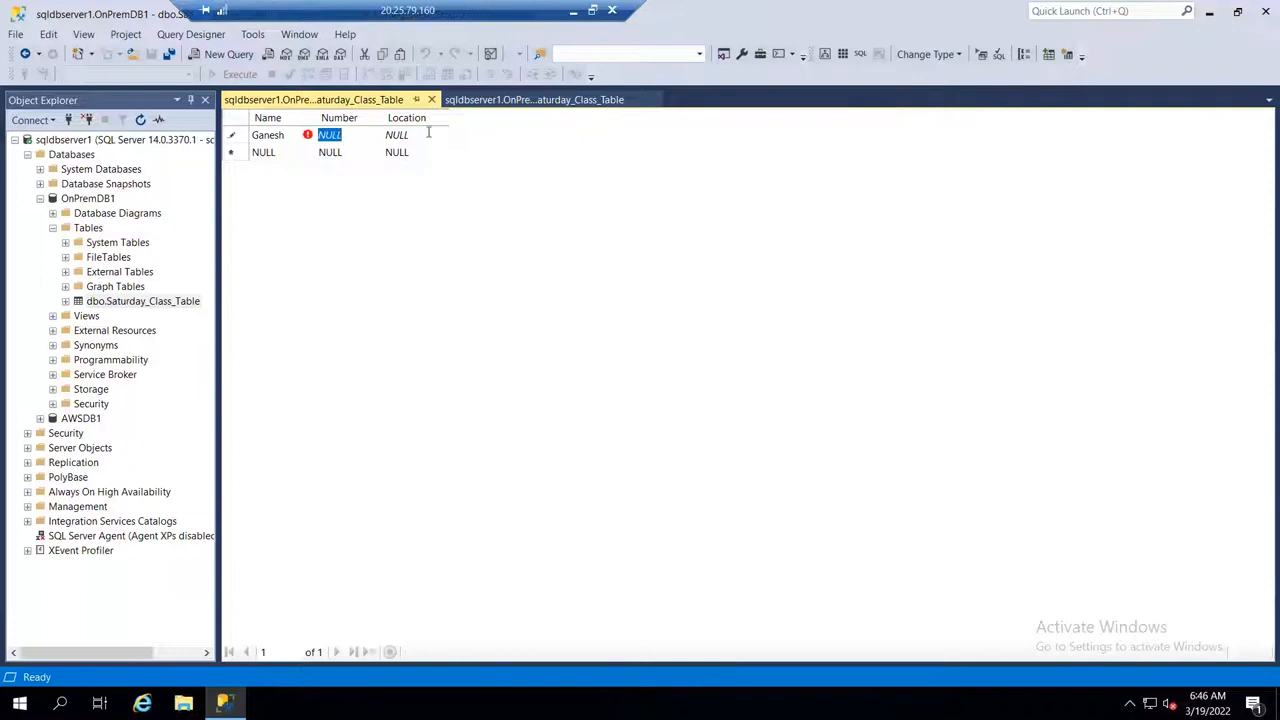
{"action": "type", "text": "1"}
{"action": "key", "text": "Tab"}
{"action": "type", "text": "U"}
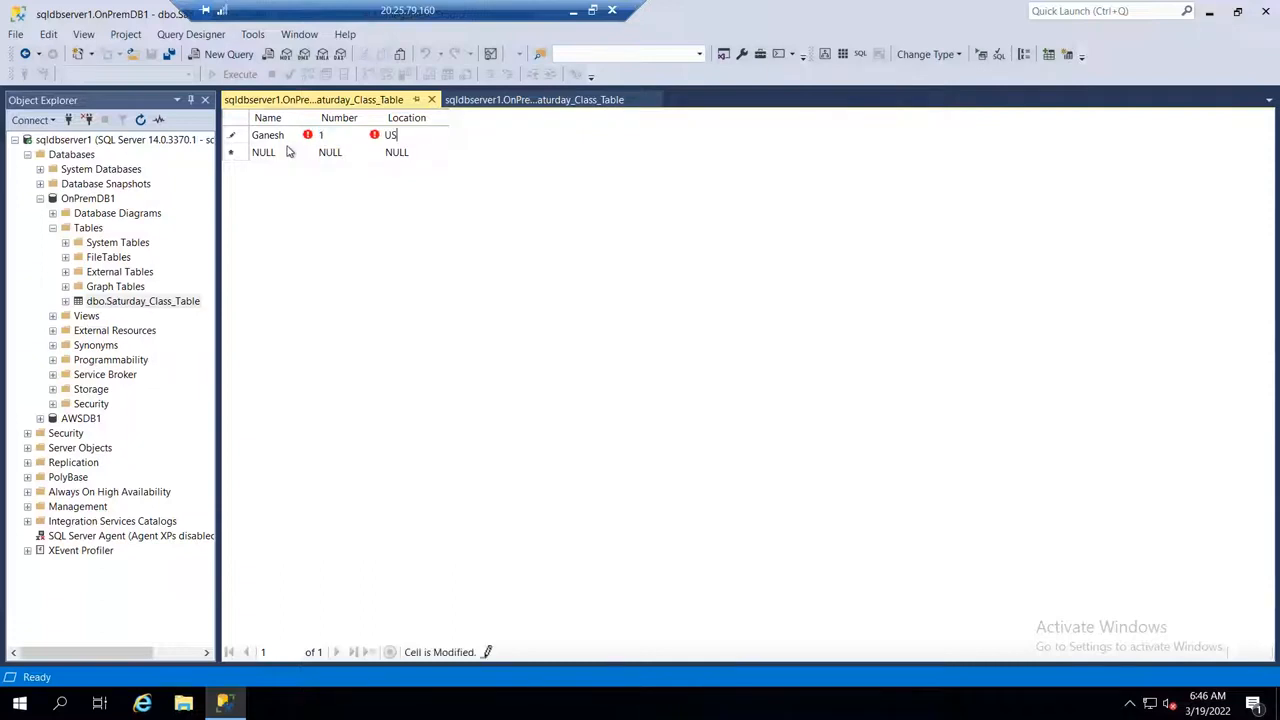
Step: Fill the second row with another person's name, number 2 and location India
{"action": "key", "text": "Tab"}
{"action": "type", "text": "Bala"}
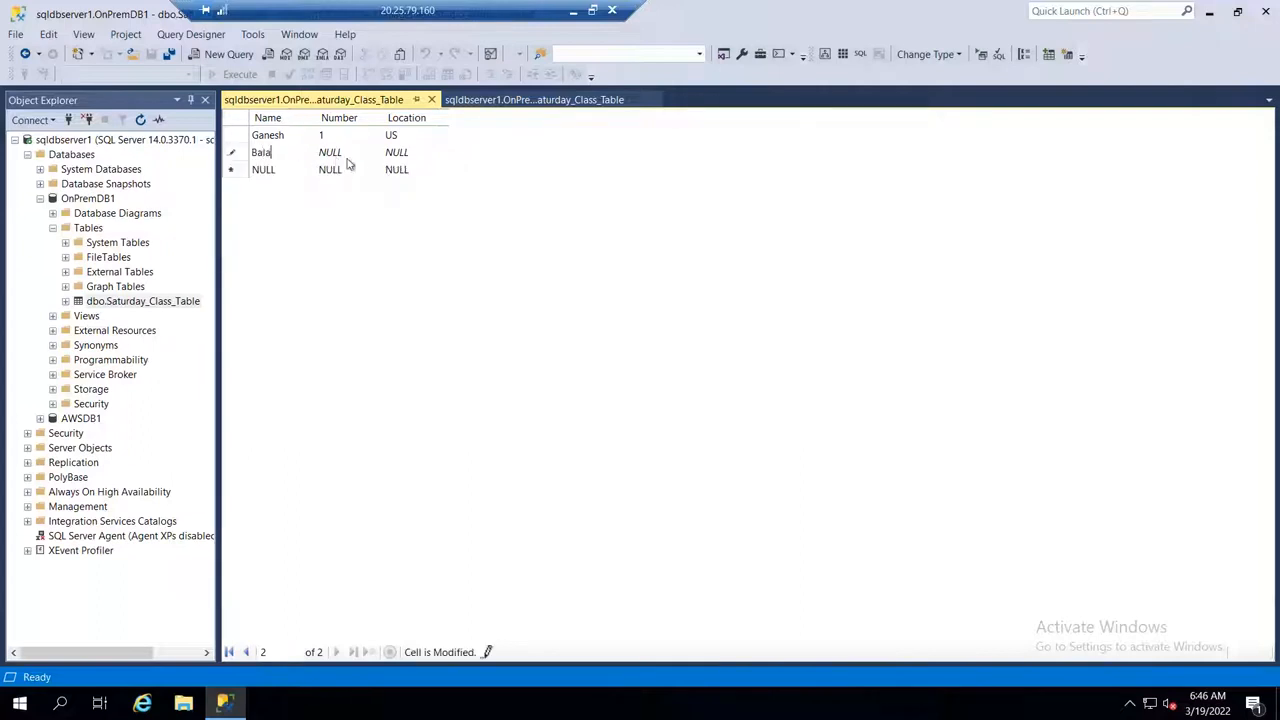
{"action": "key", "text": "Tab"}
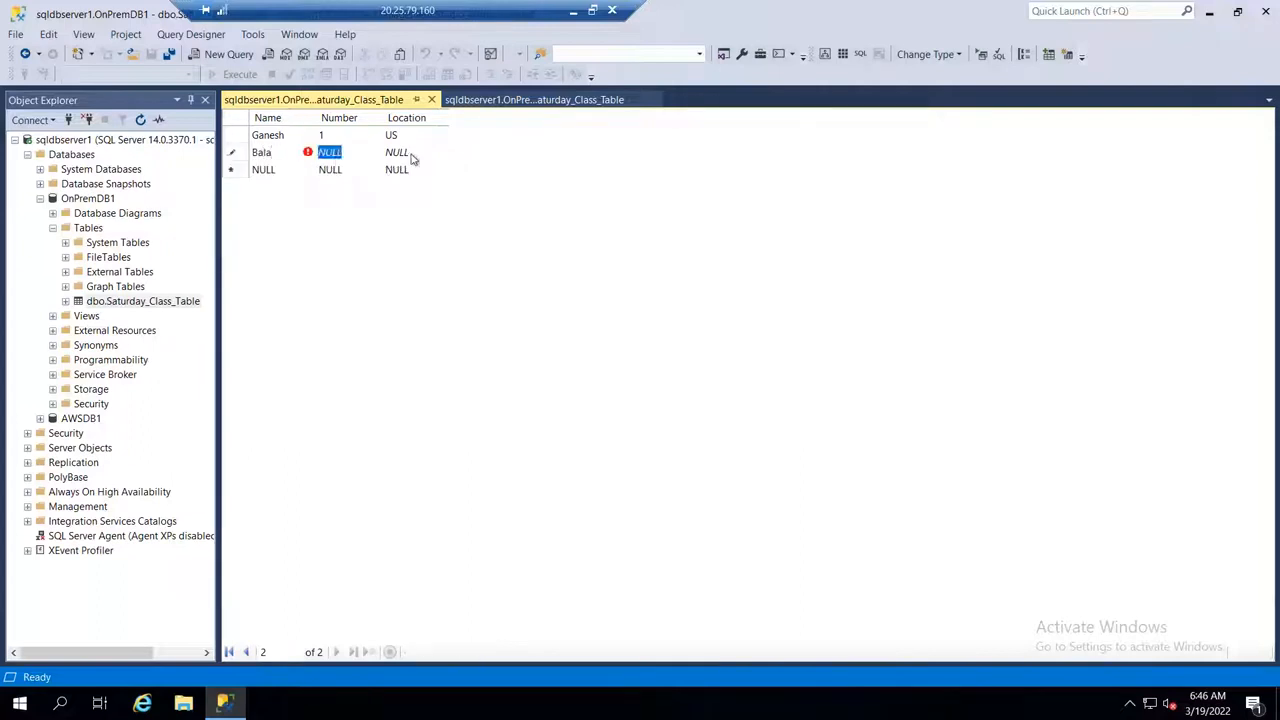
{"action": "type", "text": "2"}
{"action": "key", "text": "Tab"}
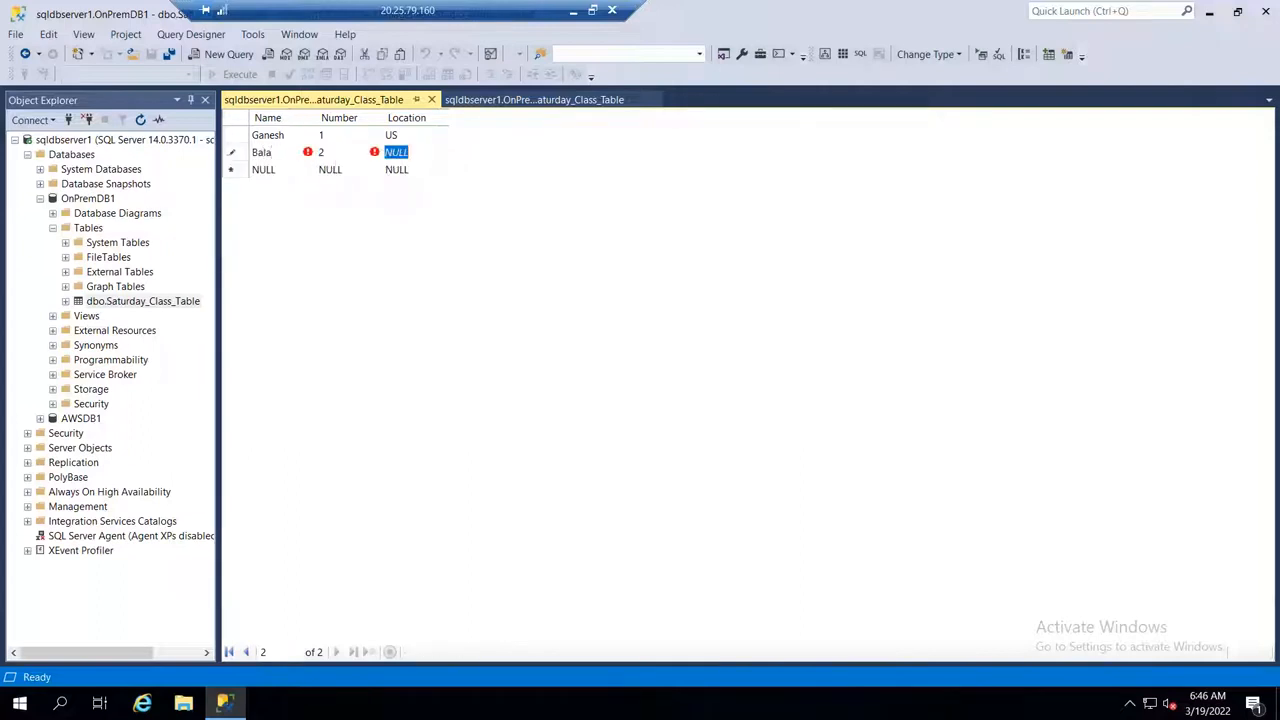
{"action": "type", "text": "IND"}
{"action": "key", "text": "BackSpace"}
{"action": "key", "text": "BackSpace"}
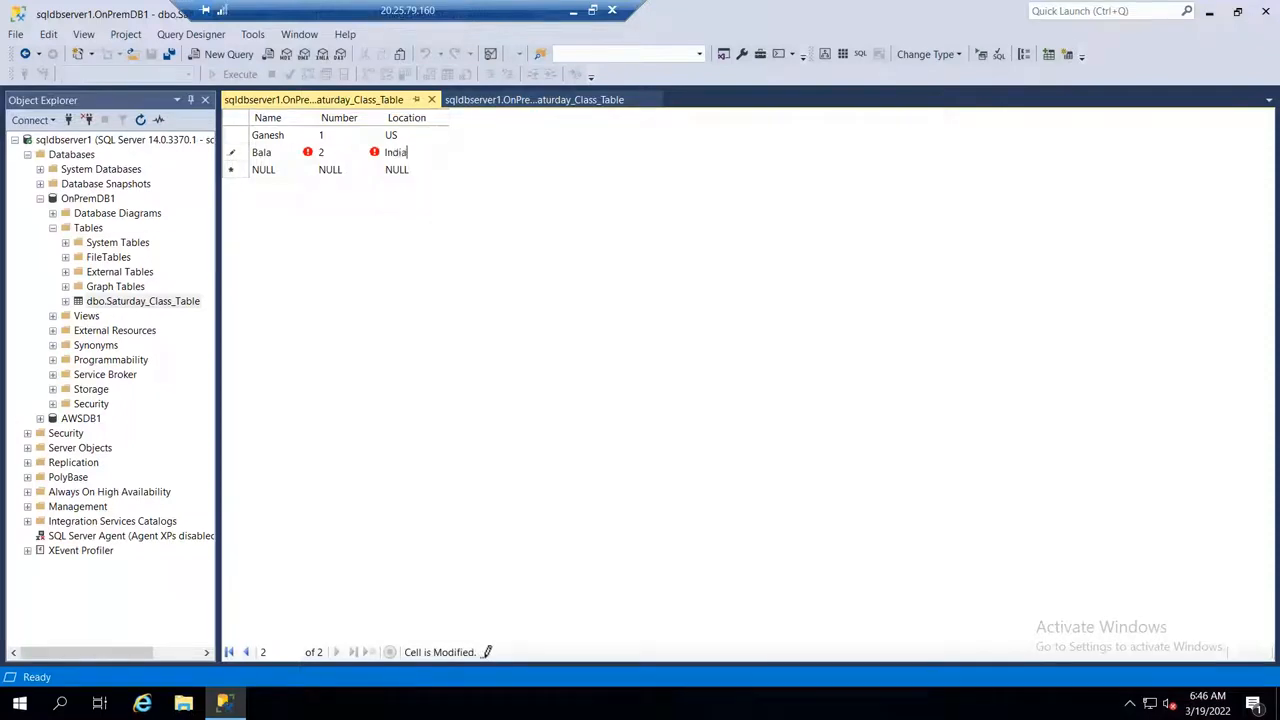
Step: Fill the third row with a person's name, number 3 and location Bangalore
{"action": "left_click", "coordinate": [264, 170]}
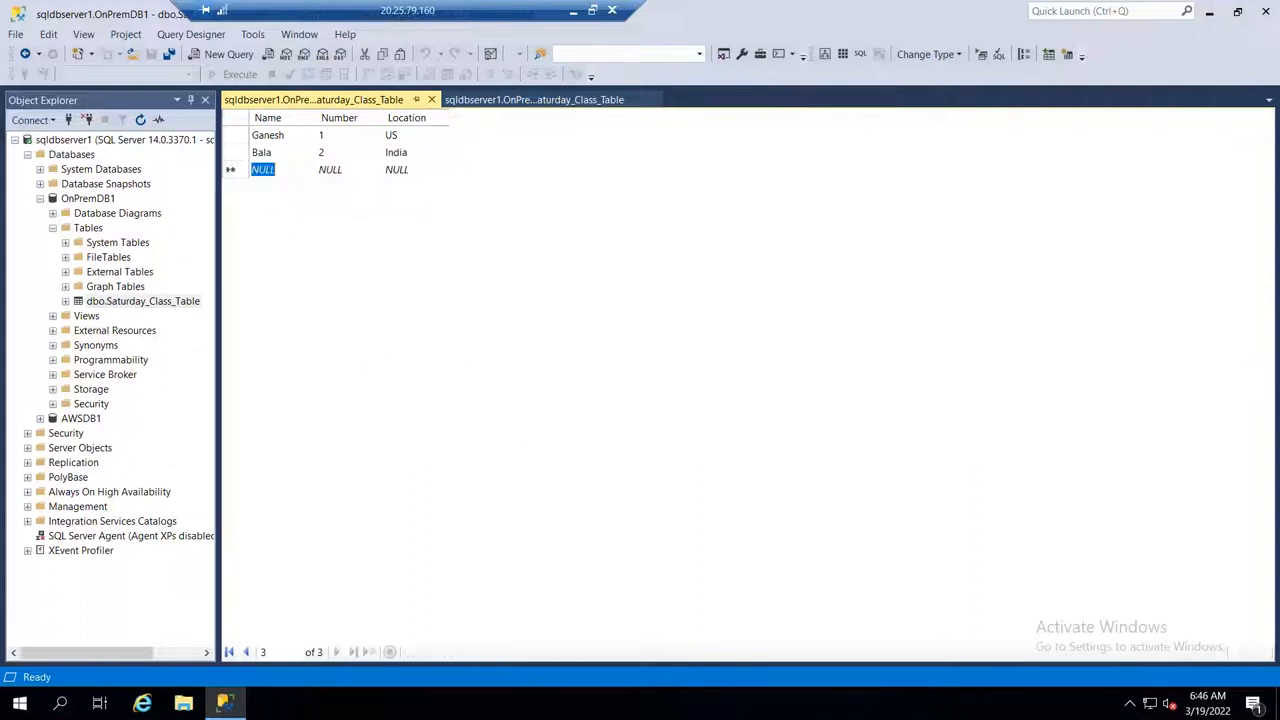
{"action": "type", "text": "Nanda"}
{"action": "key", "text": "Tab"}
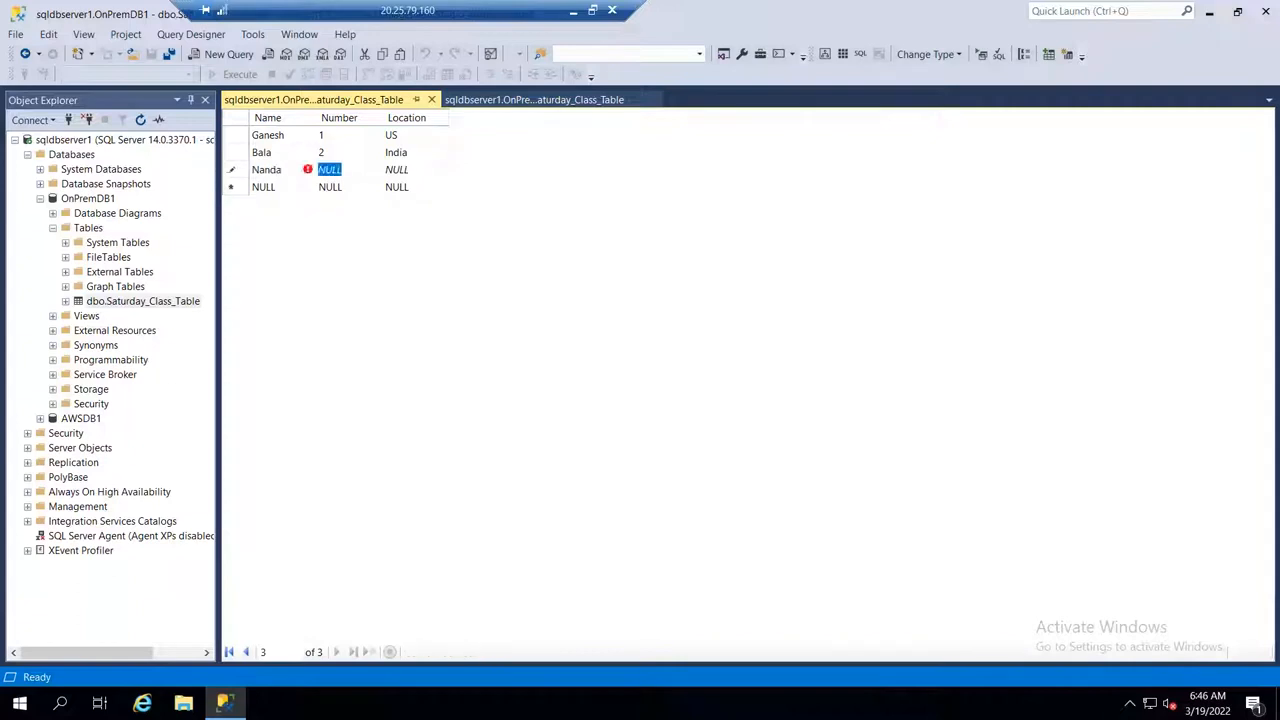
{"action": "type", "text": "3"}
{"action": "key", "text": "Tab"}
{"action": "type", "text": "Ba"}
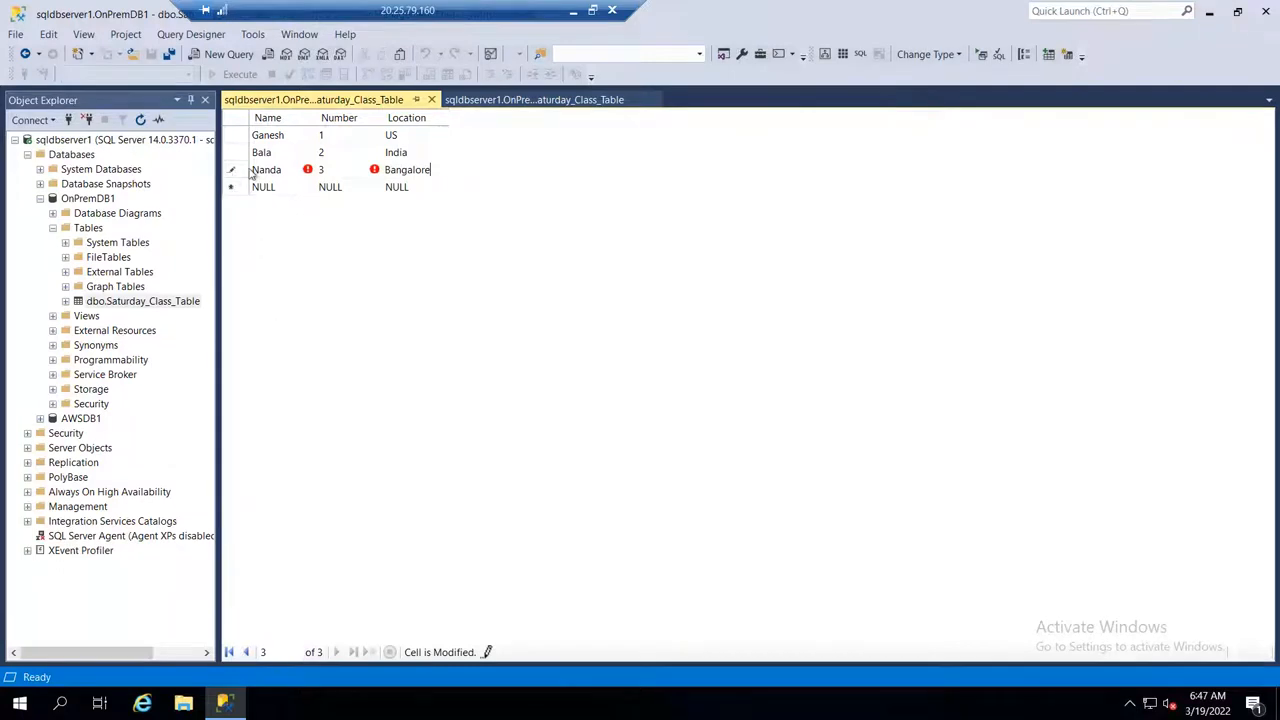
Step: Fill the fourth row with a person's name, number 4 and location Chennai
{"action": "left_click", "coordinate": [264, 187]}
{"action": "type", "text": "Kar"}
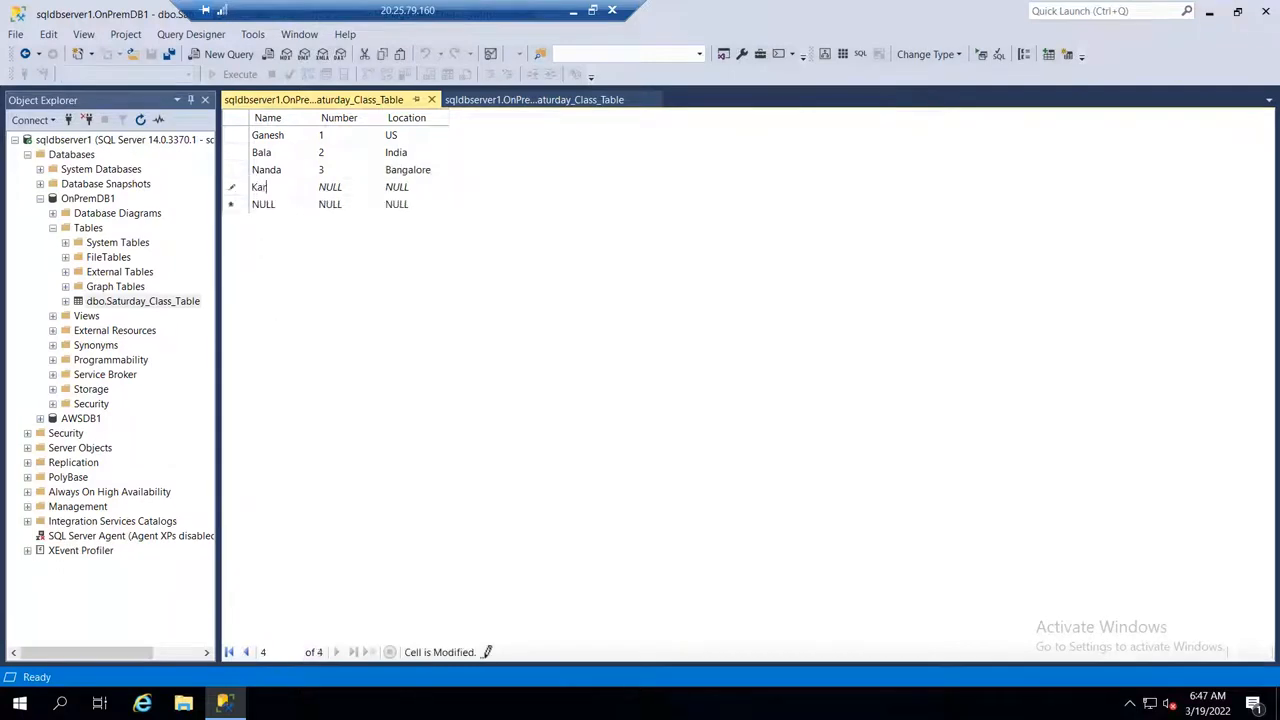
{"action": "type", "text": "thik"}
{"action": "key", "text": "Tab"}
{"action": "type", "text": "4"}
{"action": "key", "text": "Tab"}
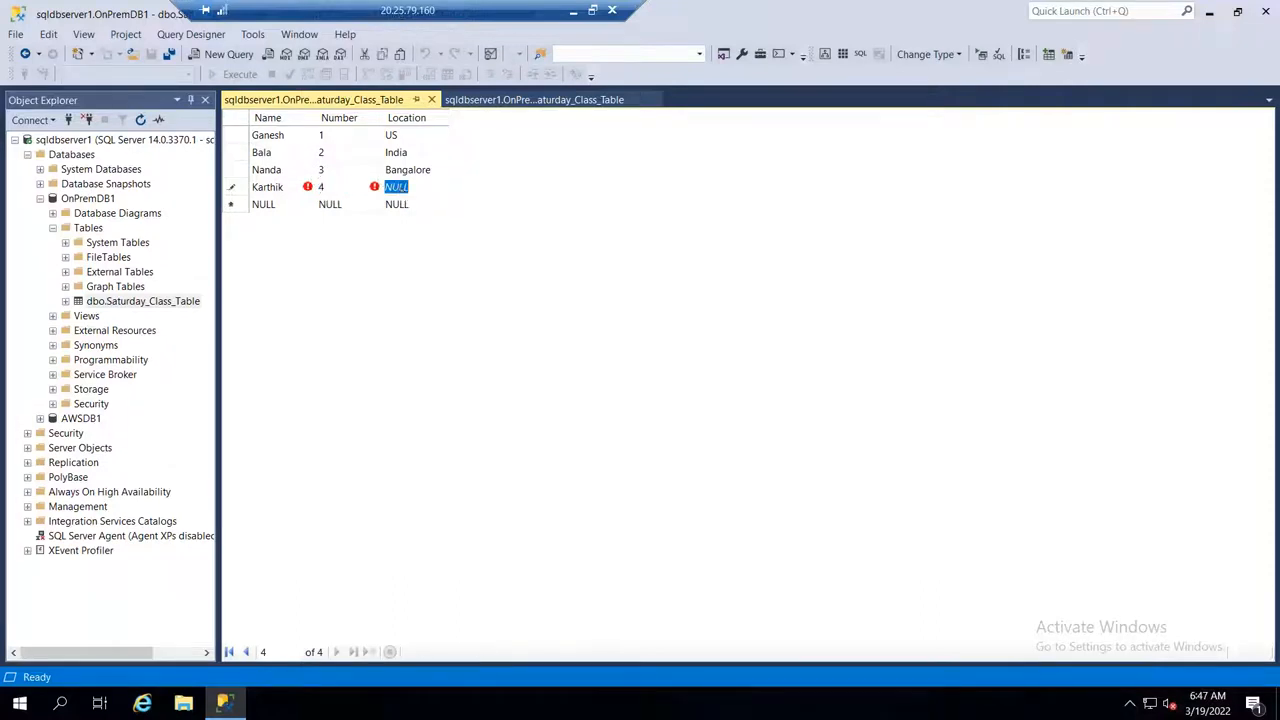
{"action": "type", "text": "Chennai"}
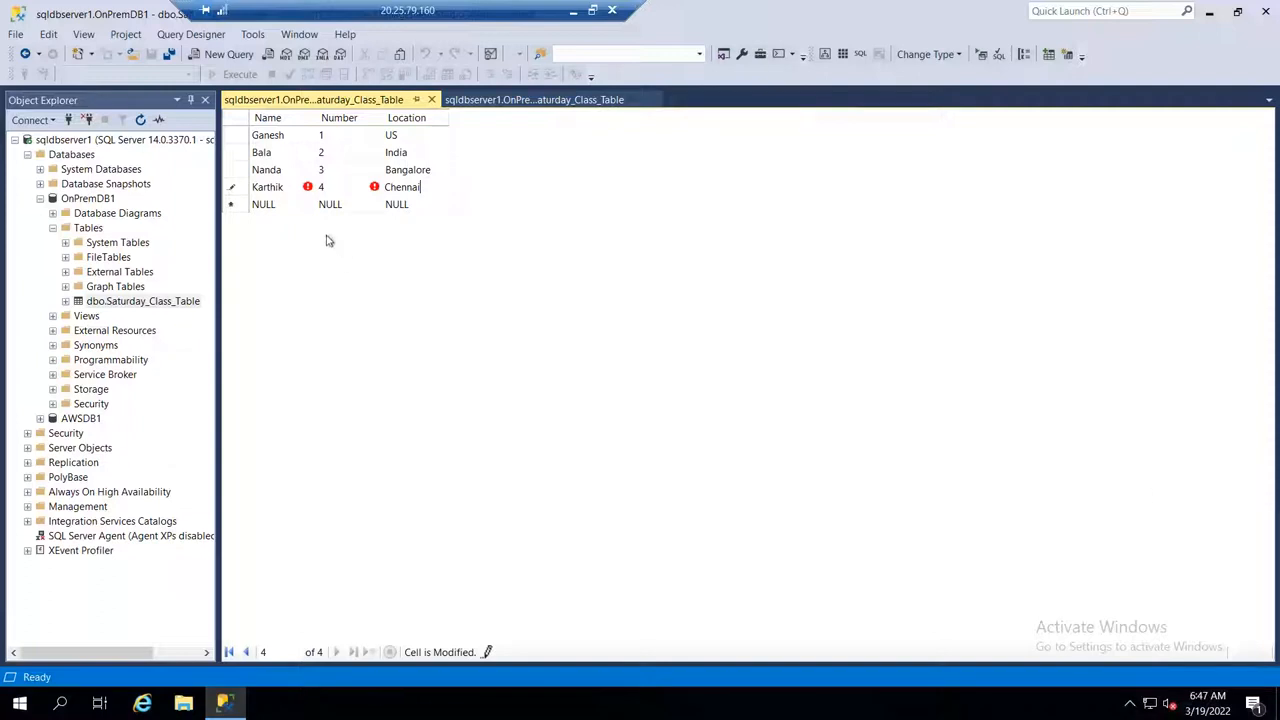
Step: Fill the fifth row of the Saturday class table with a person's name, number 5 and location Madurai
{"action": "left_click", "coordinate": [279, 205]}
{"action": "type", "text": "Sa"}
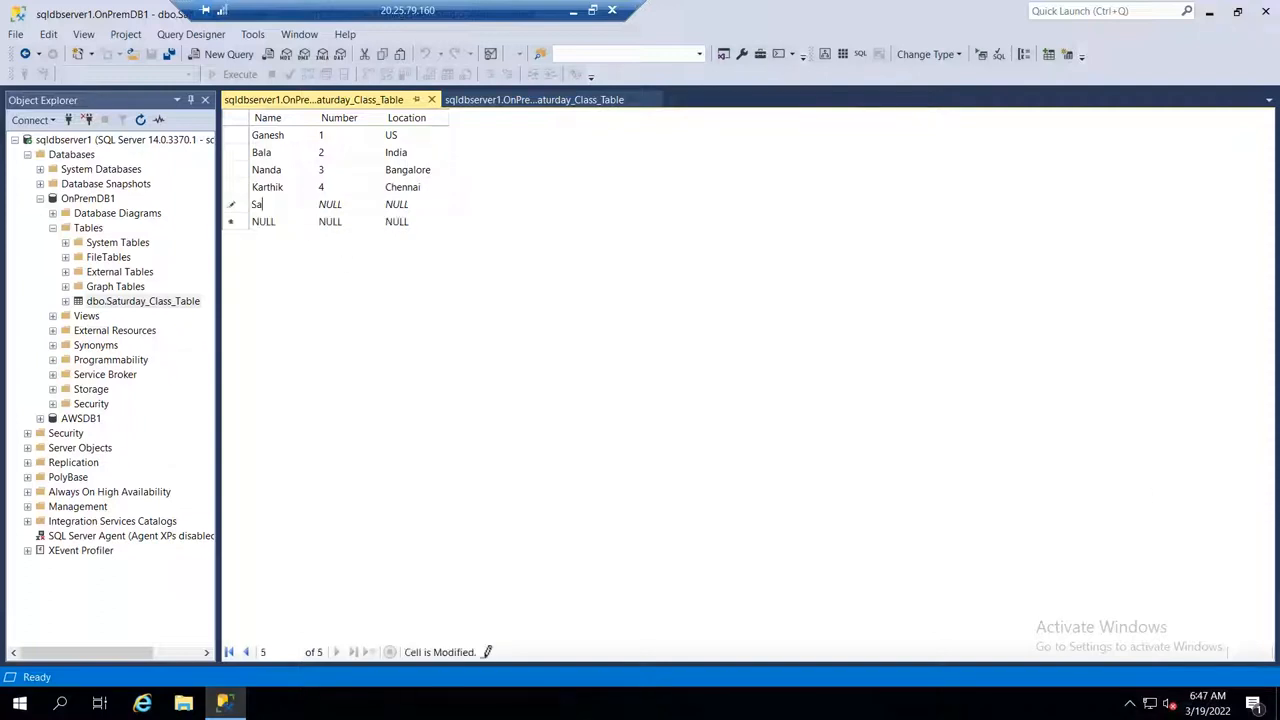
{"action": "type", "text": "thiyaraj"}
{"action": "key", "text": "Tab"}
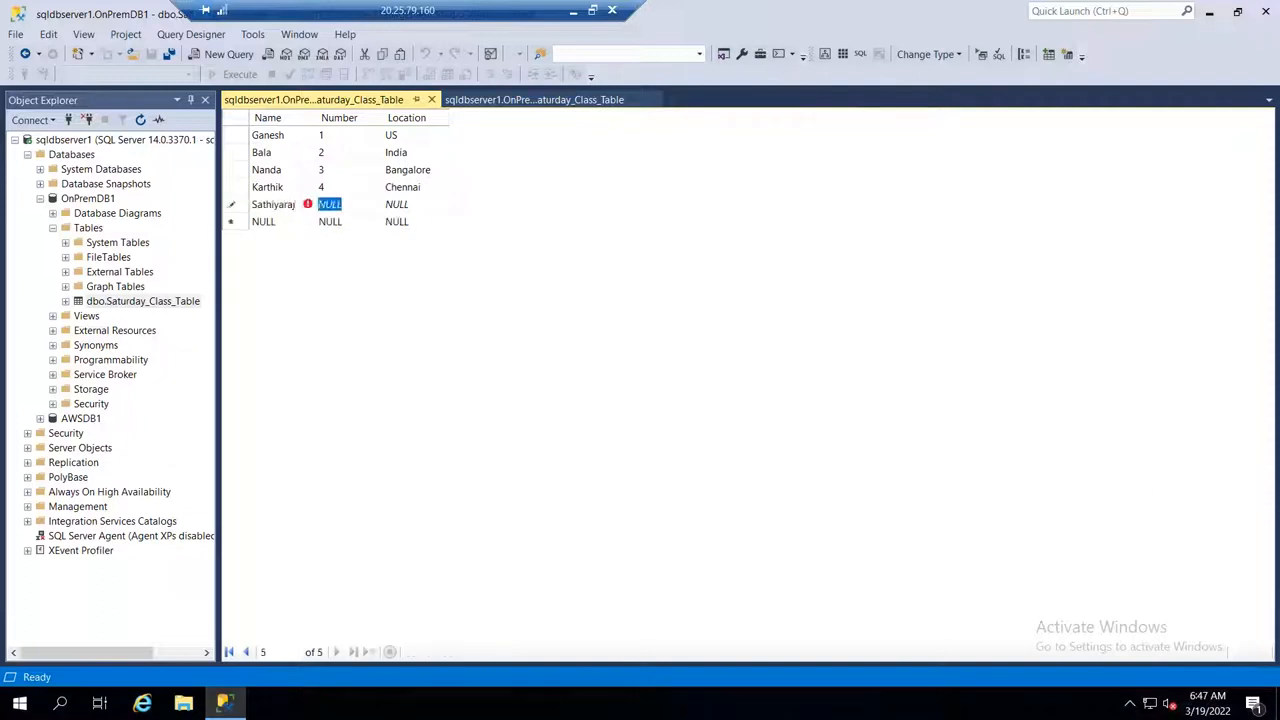
{"action": "type", "text": "5"}
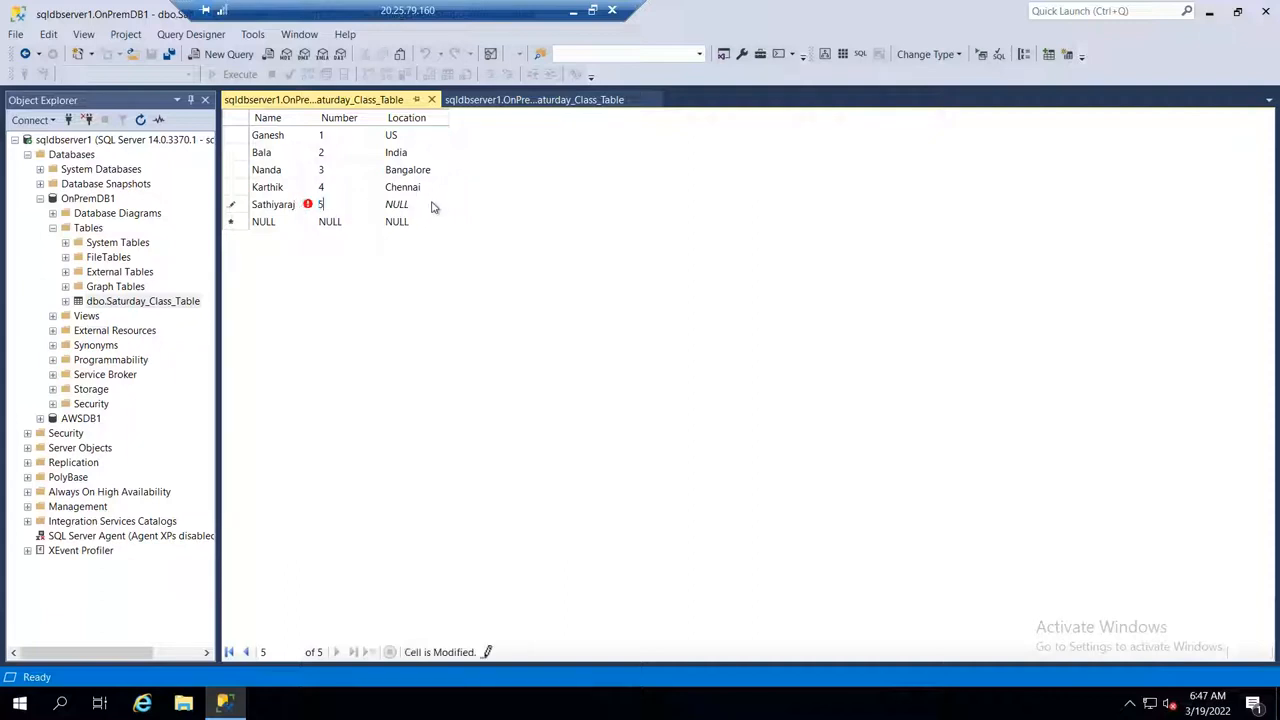
{"action": "key", "text": "Tab"}
{"action": "type", "text": "M"}
Step: Save all open items and query the top 1000 rows of dbo.Saturday_Class_Table
{"action": "left_click", "coordinate": [169, 55]}
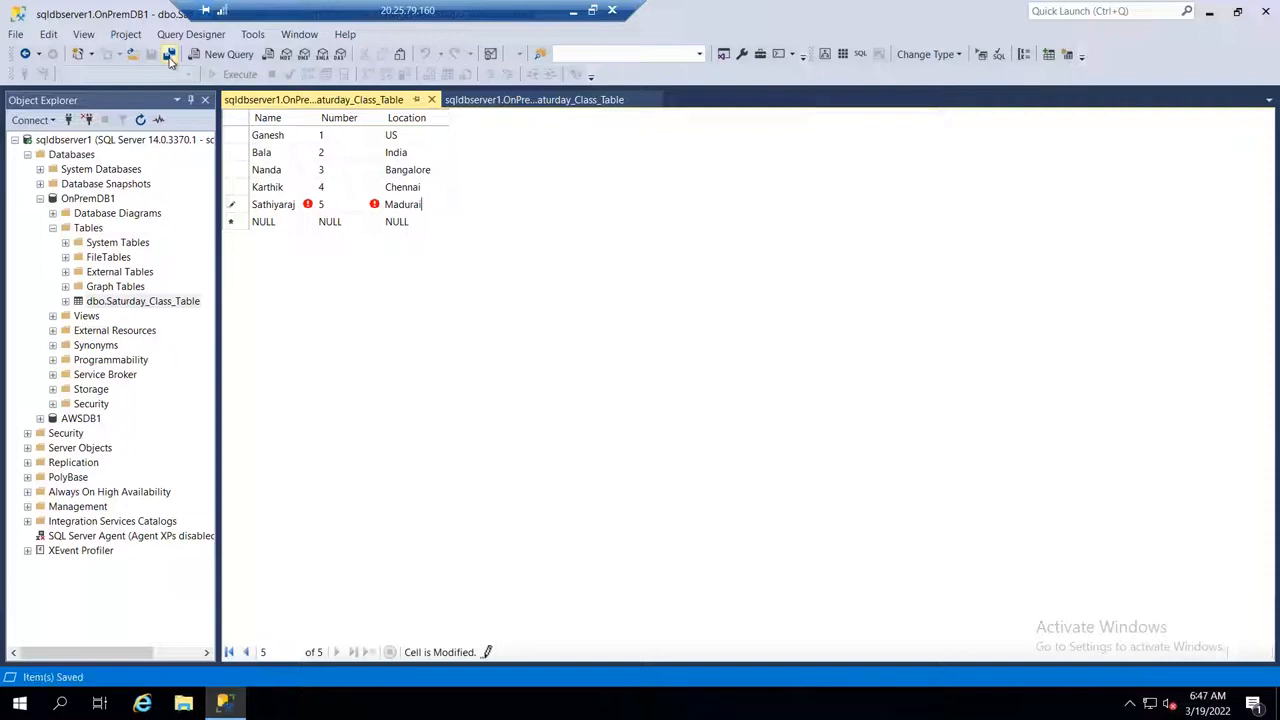
{"action": "right_click", "coordinate": [161, 304]}
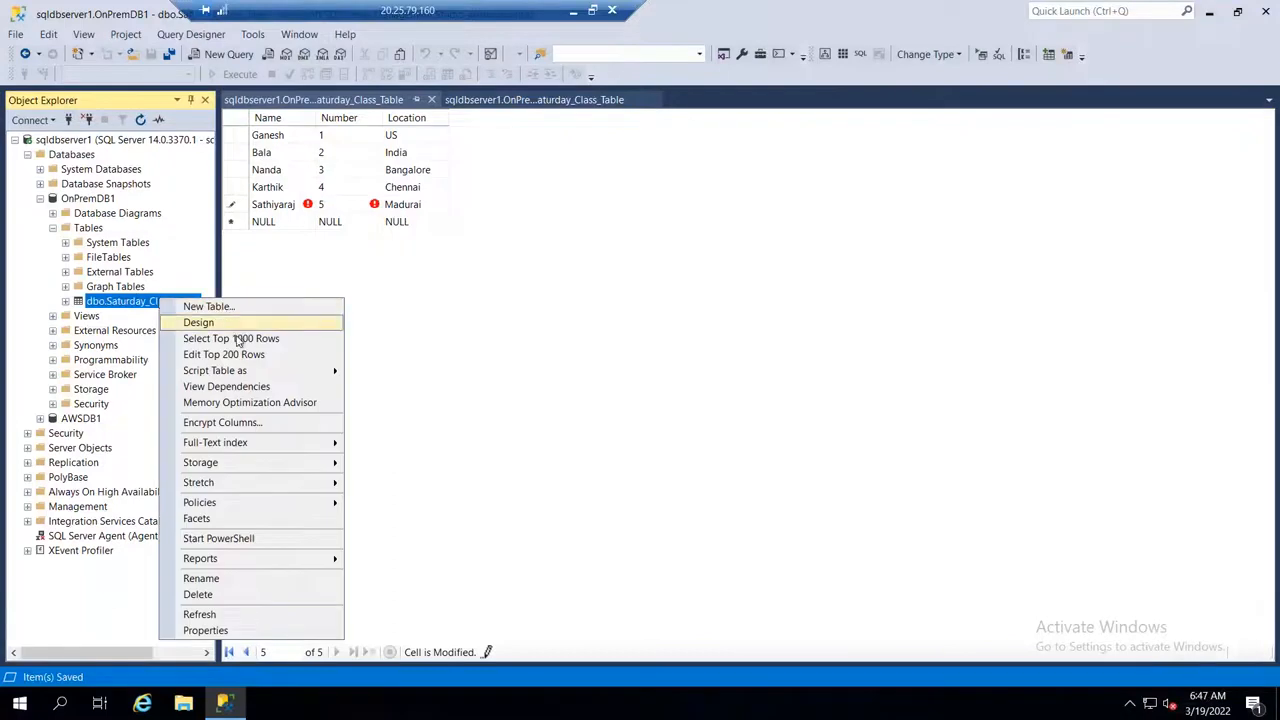
{"action": "left_click", "coordinate": [397, 344]}
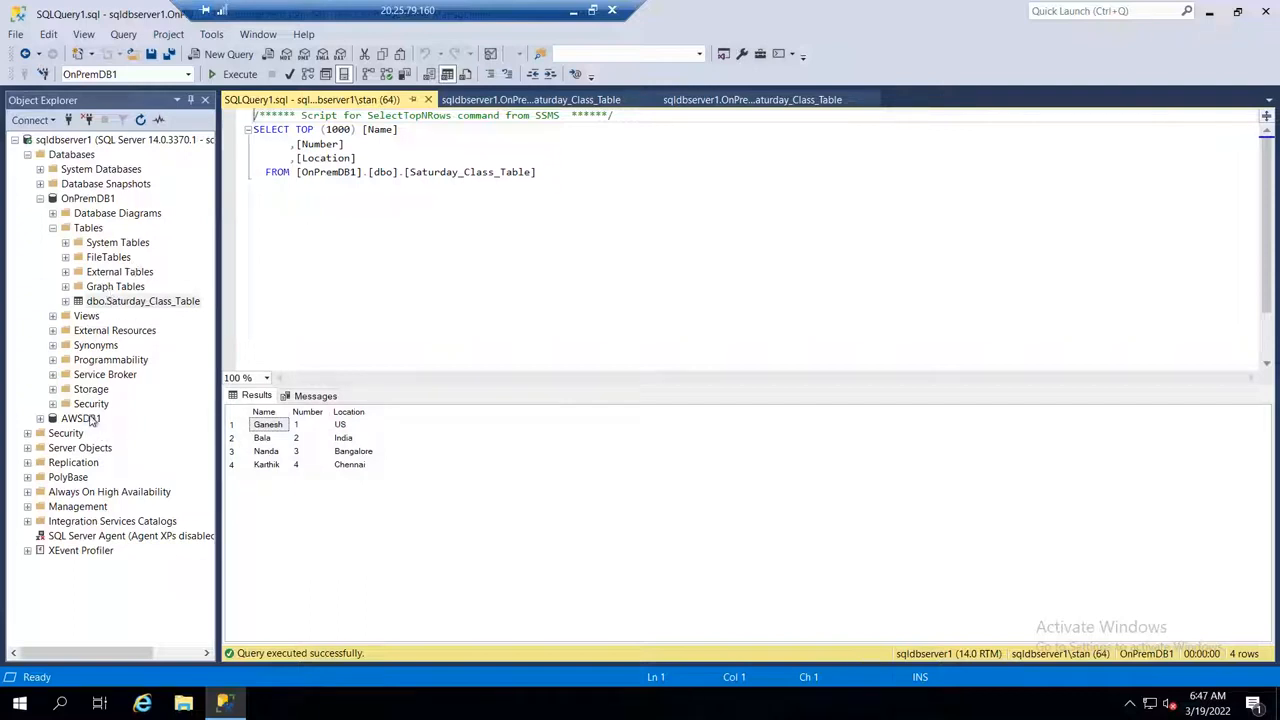
Step: Start a new table in OnPremDB1 with two columns named Name and No
{"action": "right_click", "coordinate": [88, 232]}
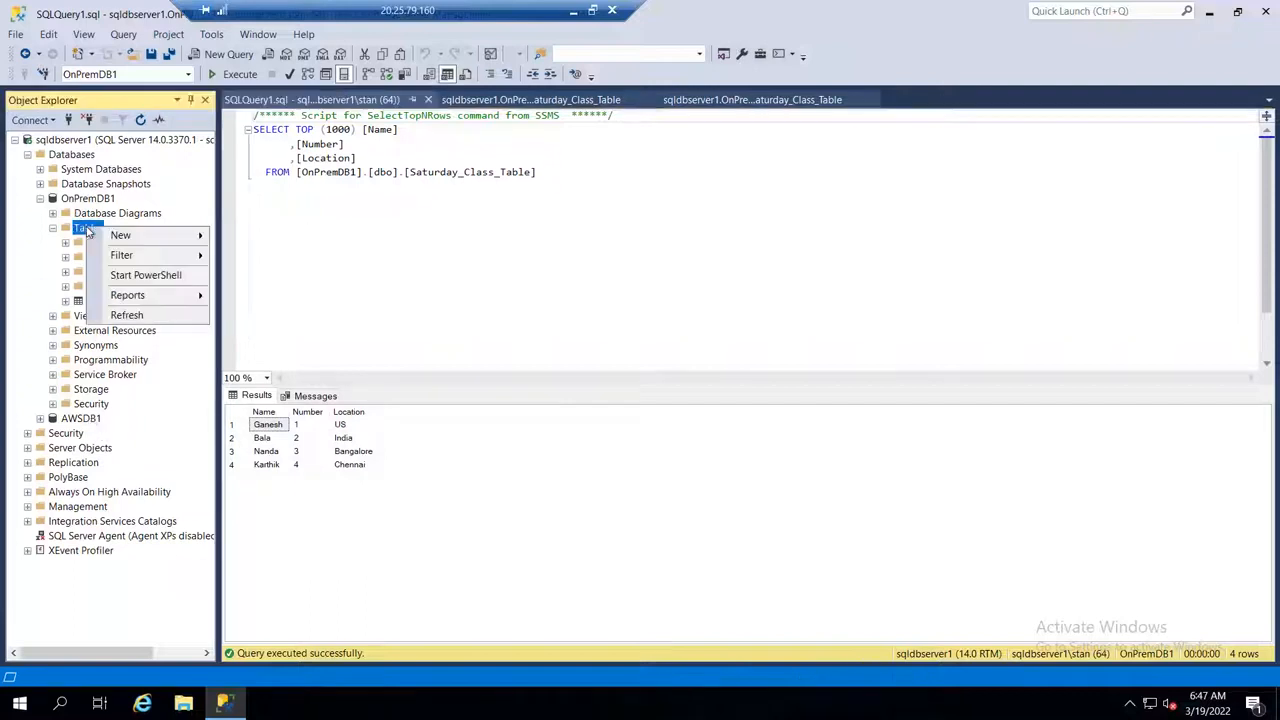
{"action": "mouse_move", "coordinate": [160, 238]}
{"action": "left_click", "coordinate": [268, 240]}
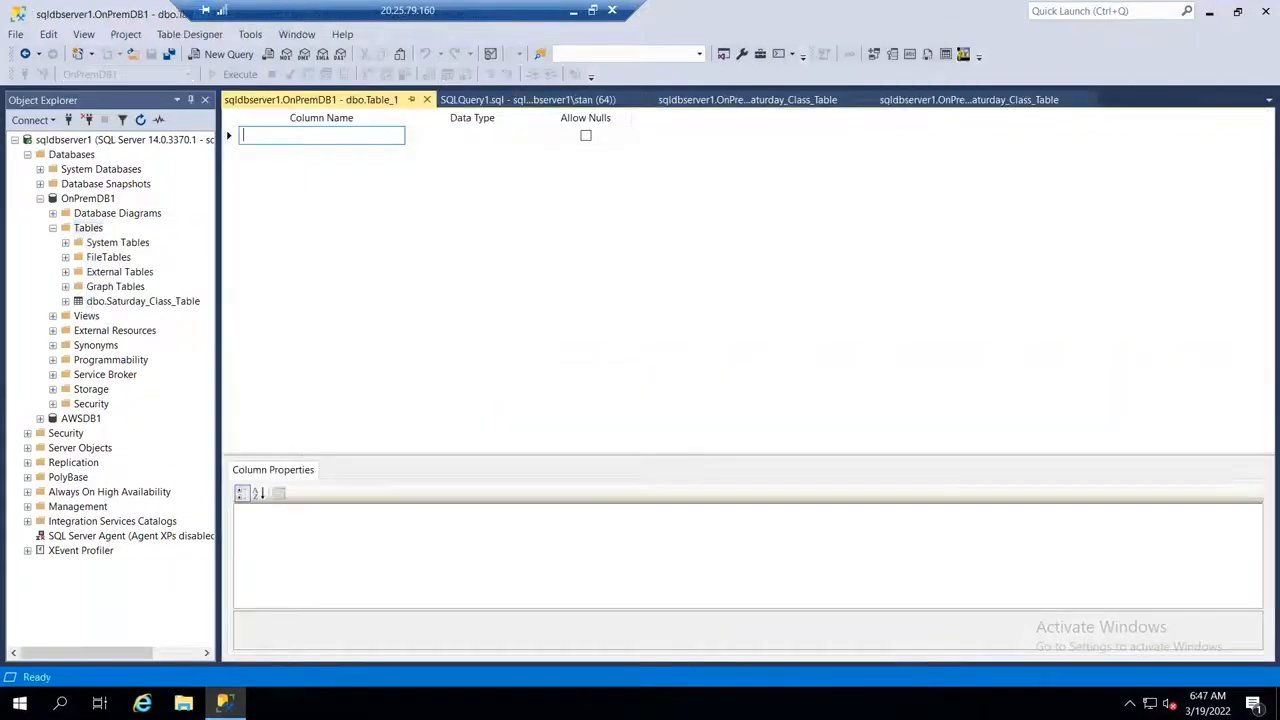
{"action": "left_click", "coordinate": [332, 156]}
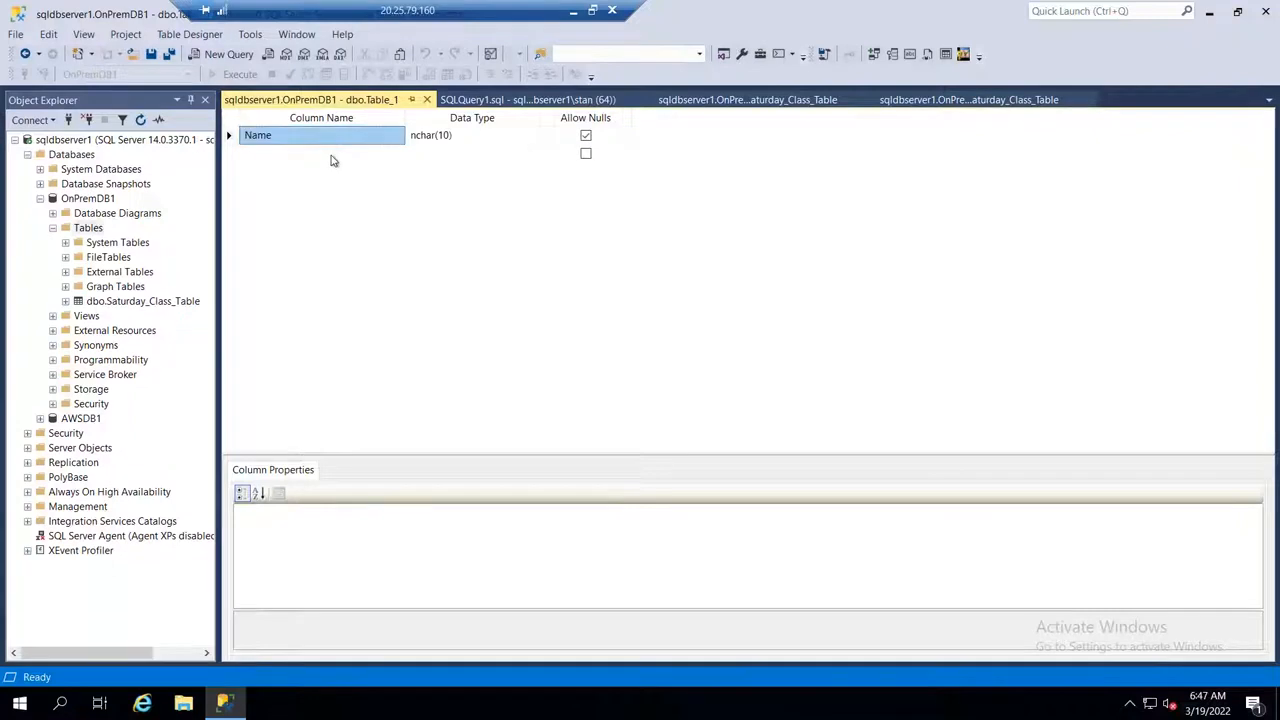
{"action": "left_click", "coordinate": [332, 158]}
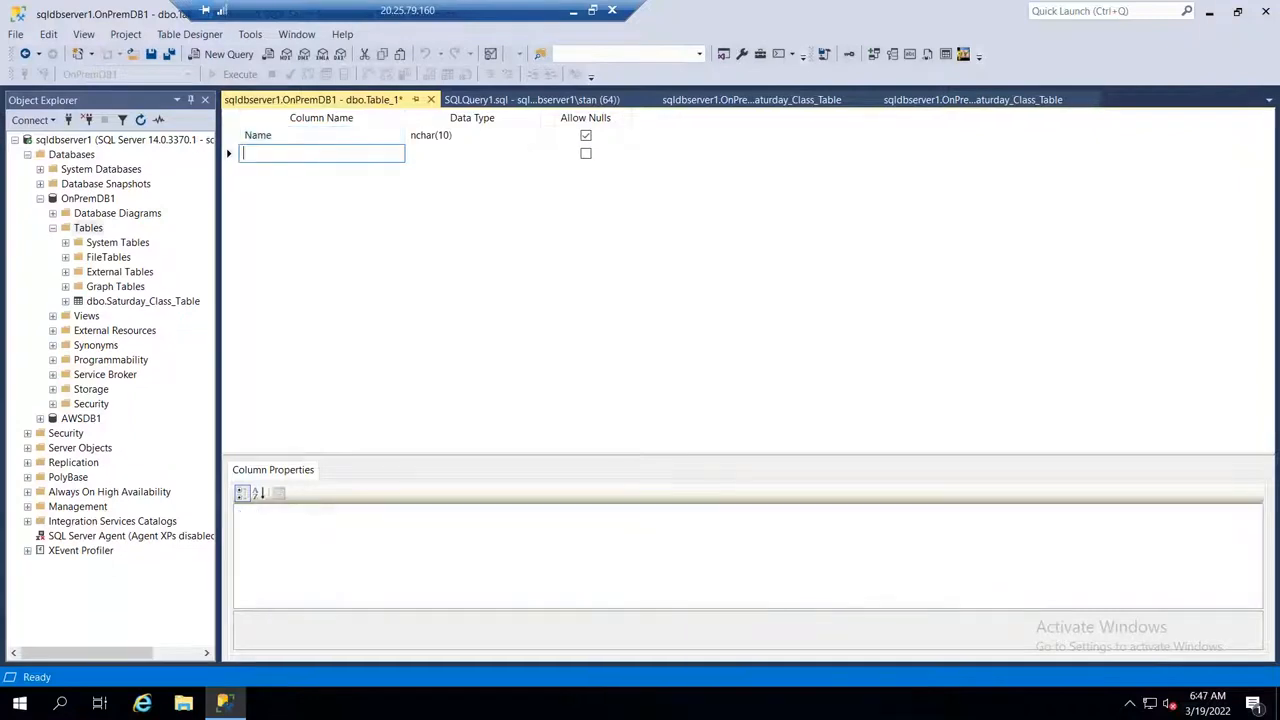
{"action": "type", "text": "No"}
Step: Save the new table under the name Sunday_Class
{"action": "left_click", "coordinate": [164, 54]}
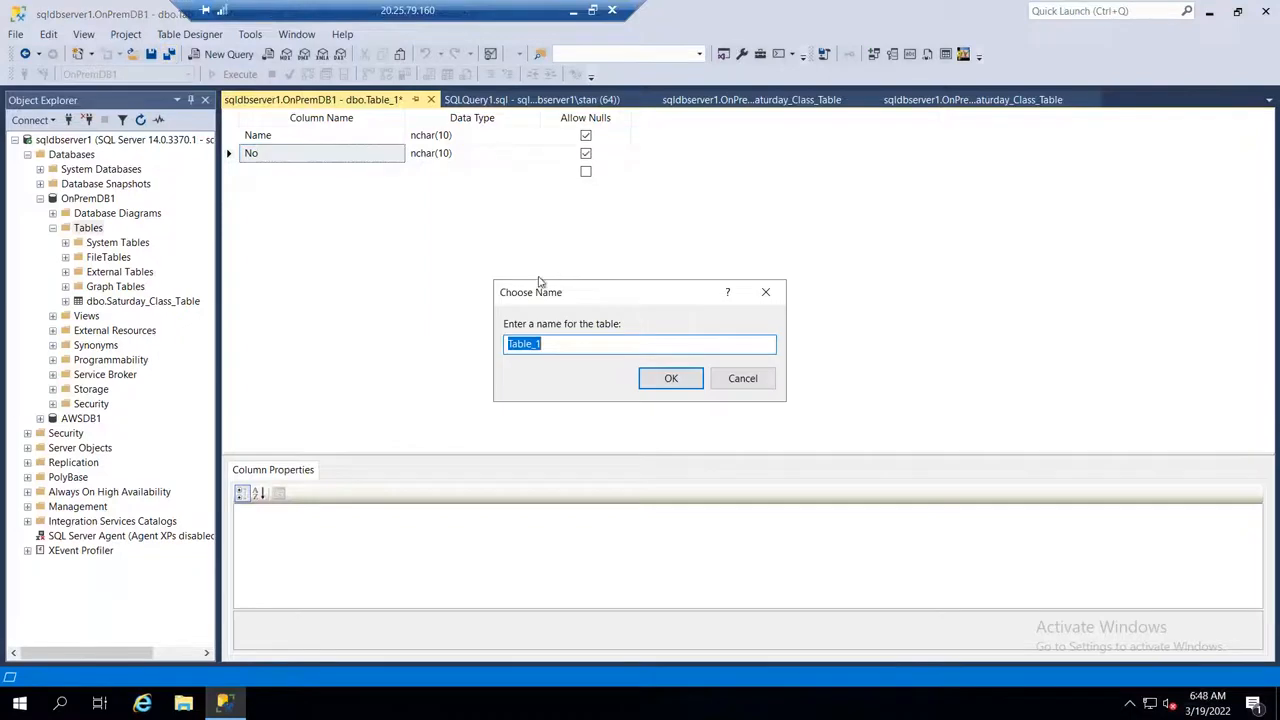
{"action": "type", "text": "Sunday_Class"}
{"action": "left_click", "coordinate": [668, 379]}
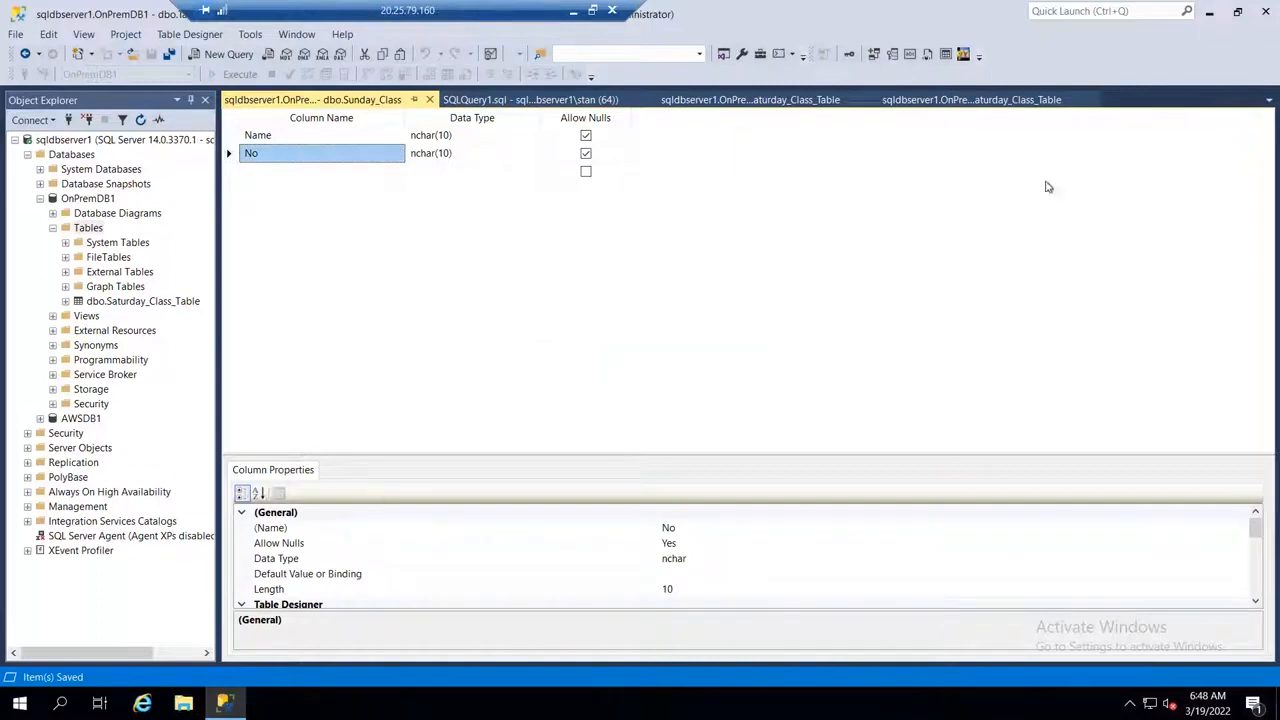
Step: Minimize SQL Server Management Studio, take the 20.25.79.160 session out of full screen and switch to the 3.83.240.83 Remote Desktop session
{"action": "double_click", "coordinate": [780, 15]}
{"action": "left_click_drag", "start_coordinate": [968, 35], "coordinate": [800, 226]}
{"action": "left_click", "coordinate": [1047, 229]}
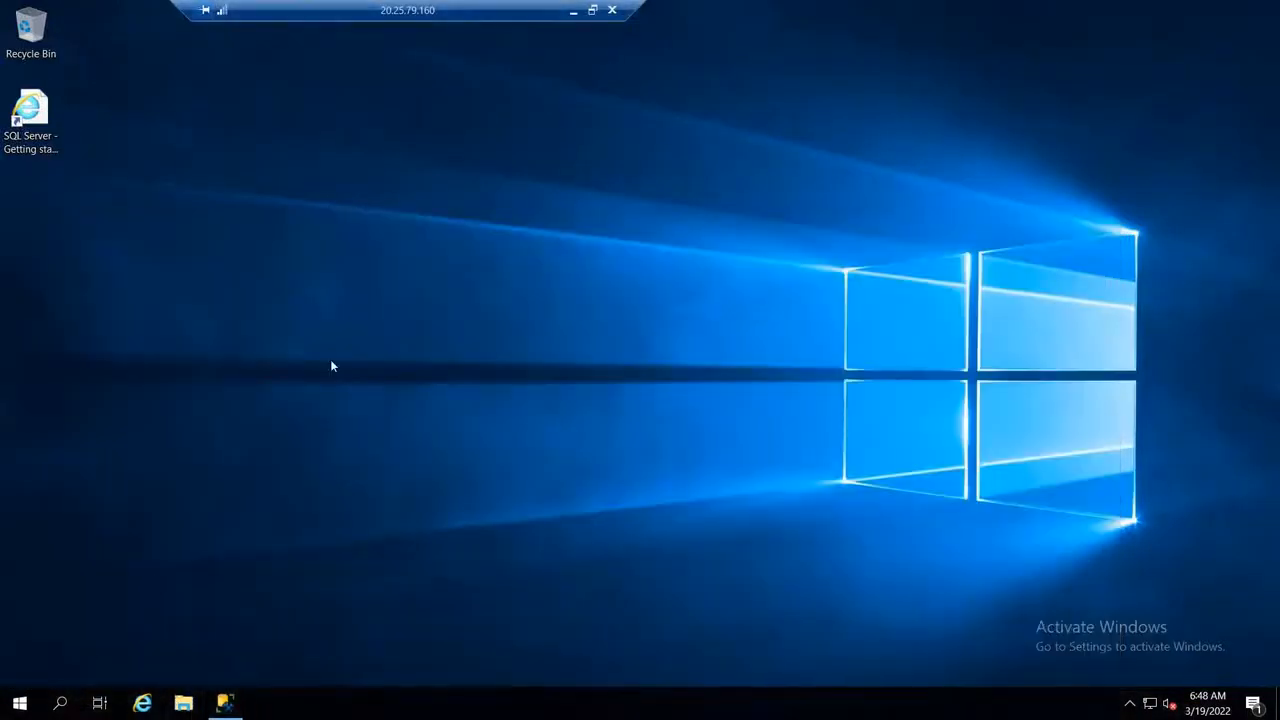
{"action": "left_click", "coordinate": [593, 12]}
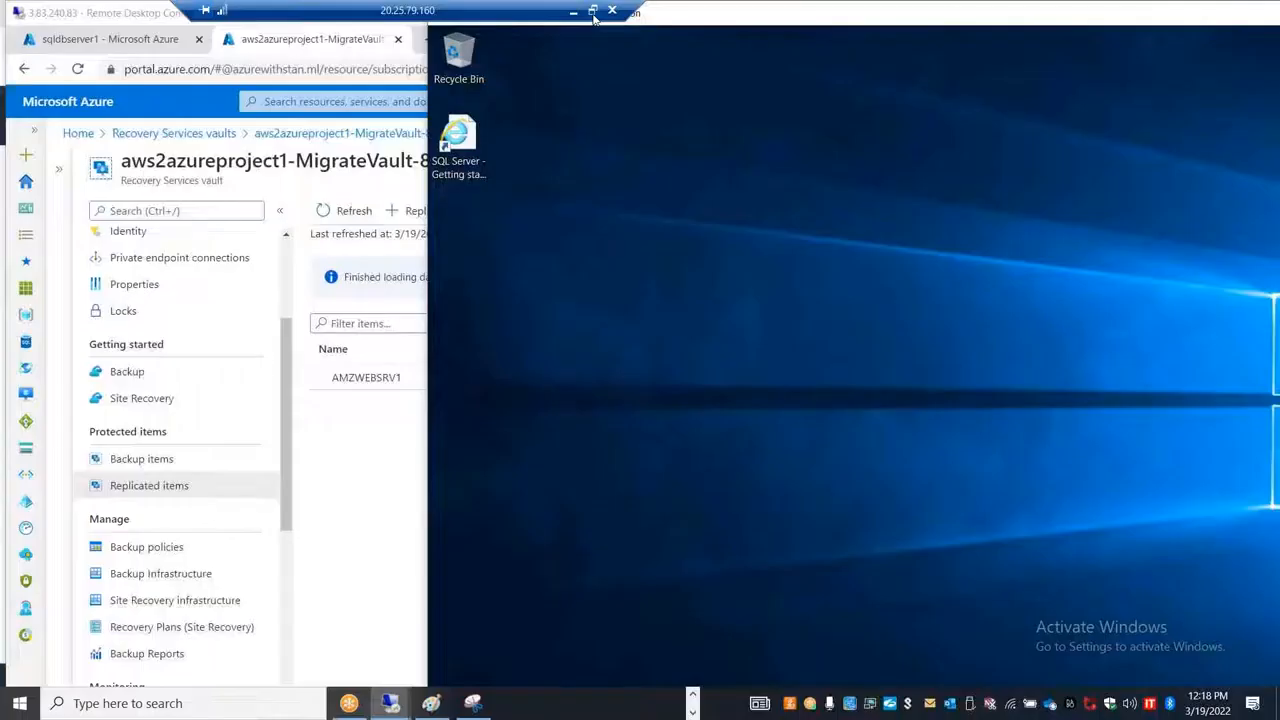
{"action": "left_click", "coordinate": [390, 703]}
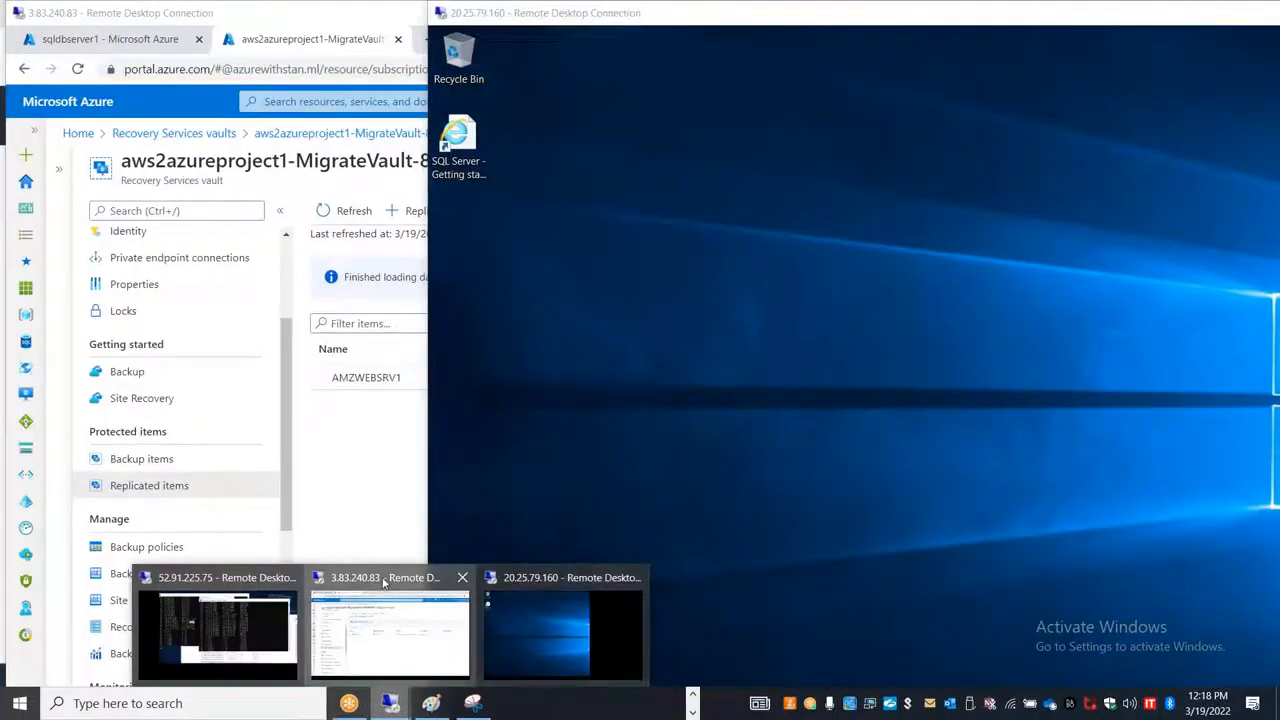
{"action": "left_click", "coordinate": [385, 590]}
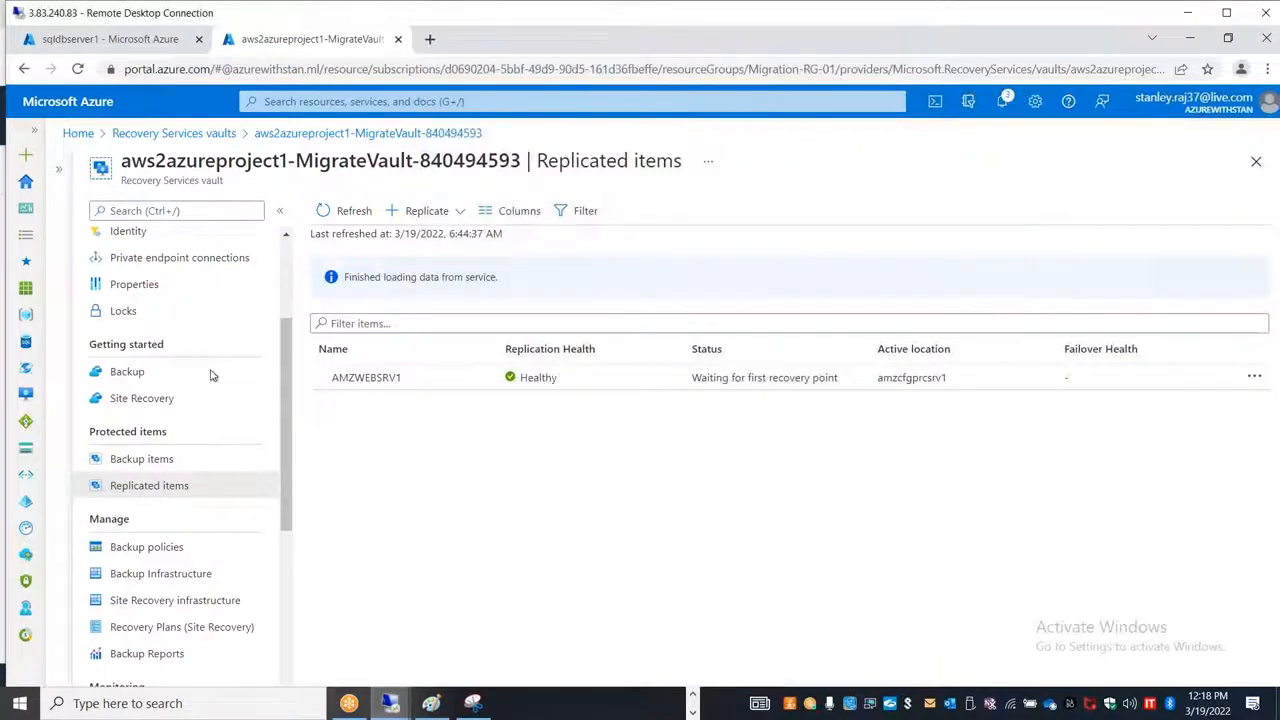
Step: Go from the sqldbserver1 page to Azure Migrate's Databases (only) goal and open the selection of assessment tools to add
{"action": "left_click", "coordinate": [130, 46]}
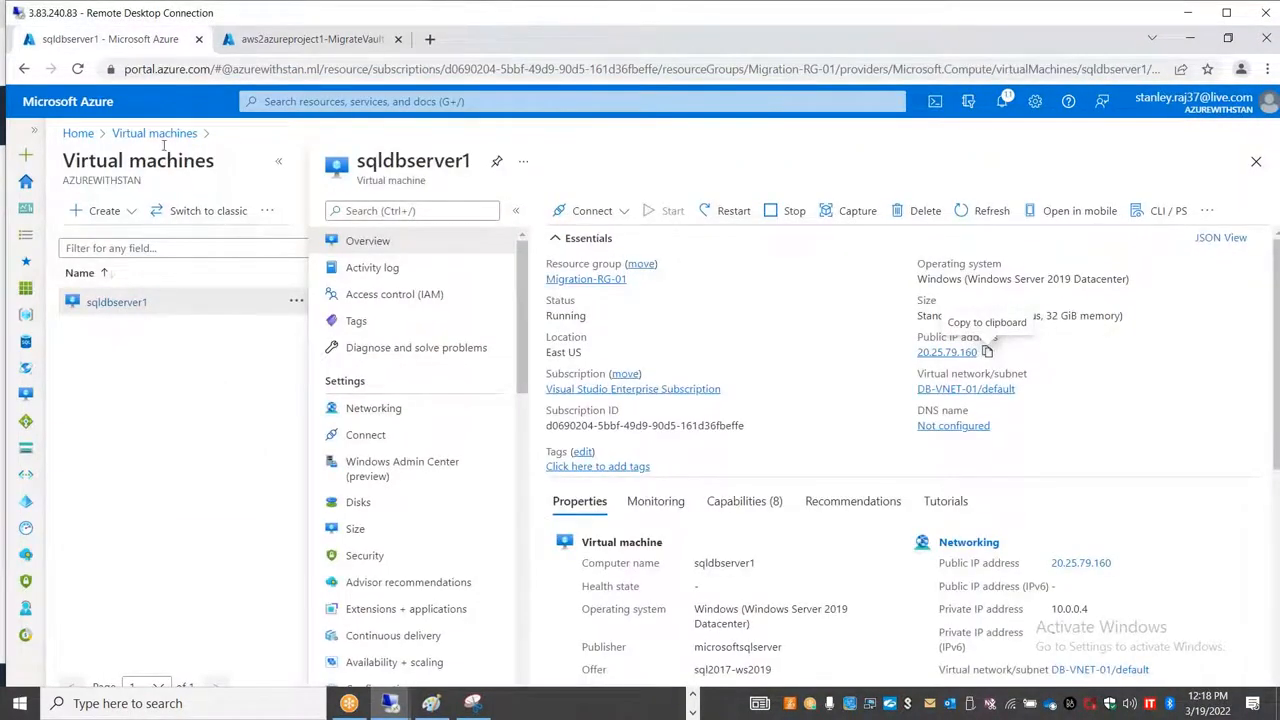
{"action": "left_click", "coordinate": [78, 133]}
{"action": "left_click", "coordinate": [438, 211]}
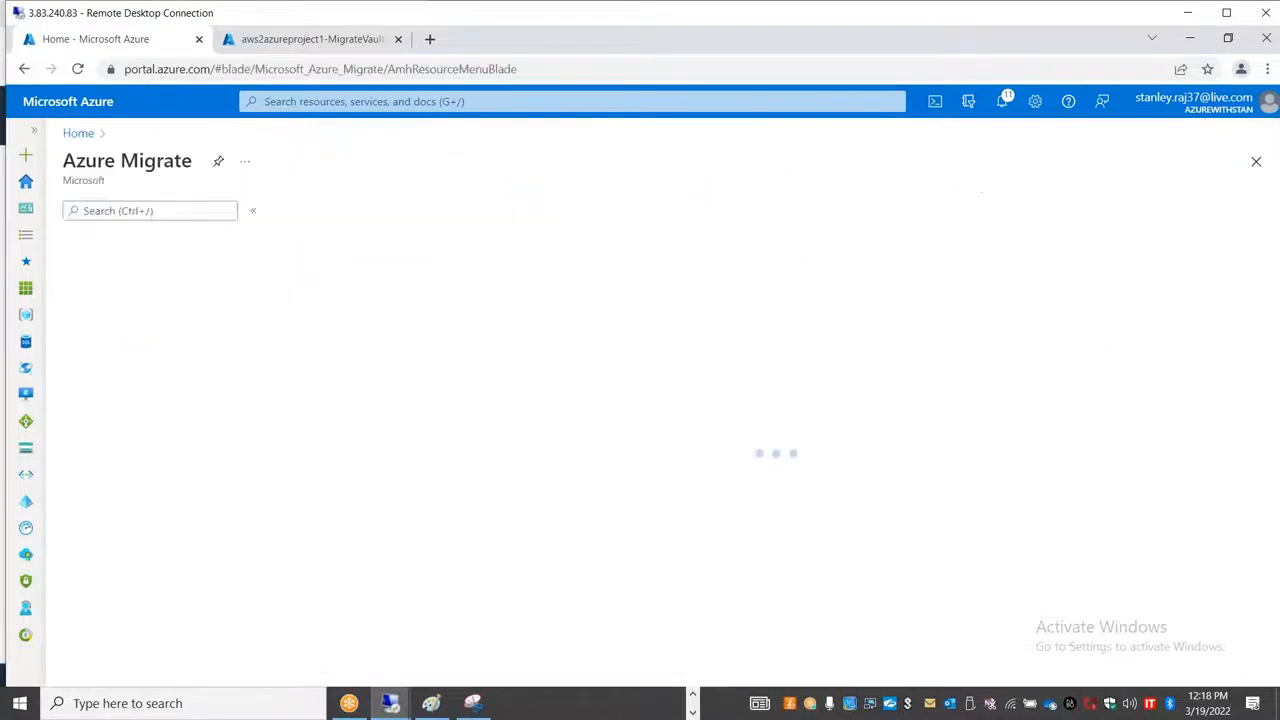
{"action": "left_click", "coordinate": [166, 358]}
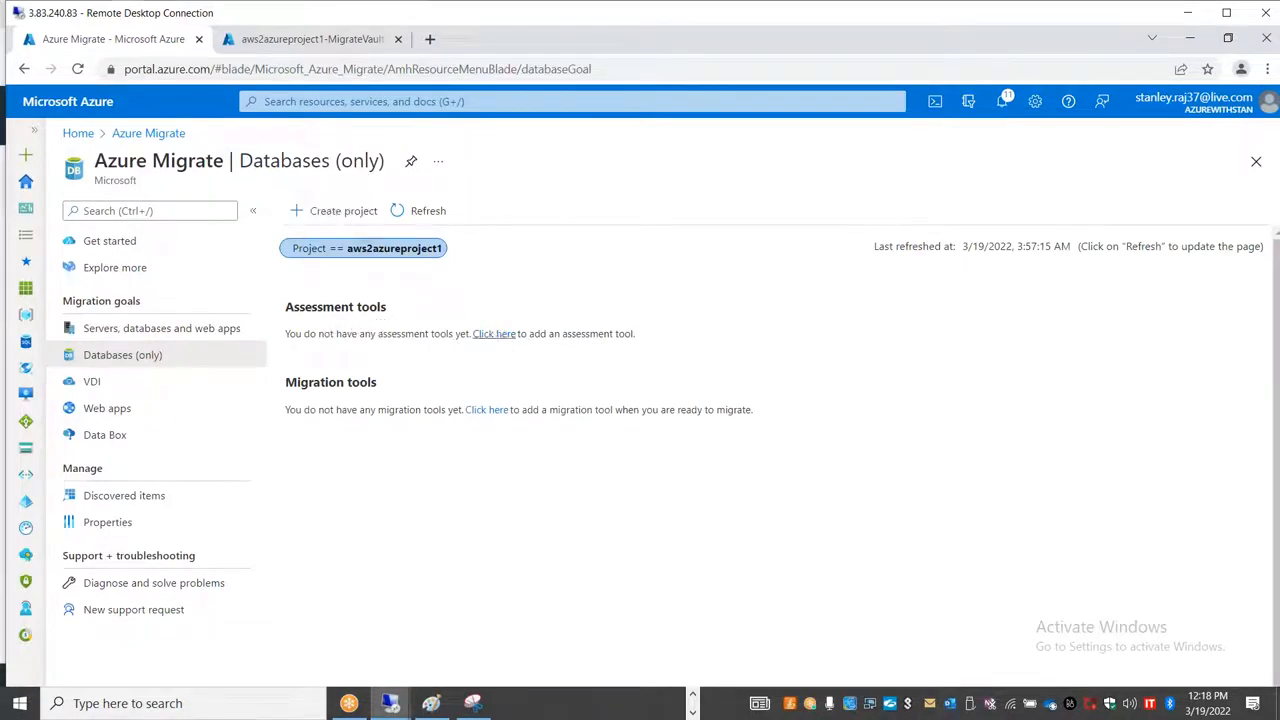
{"action": "left_click", "coordinate": [494, 334]}
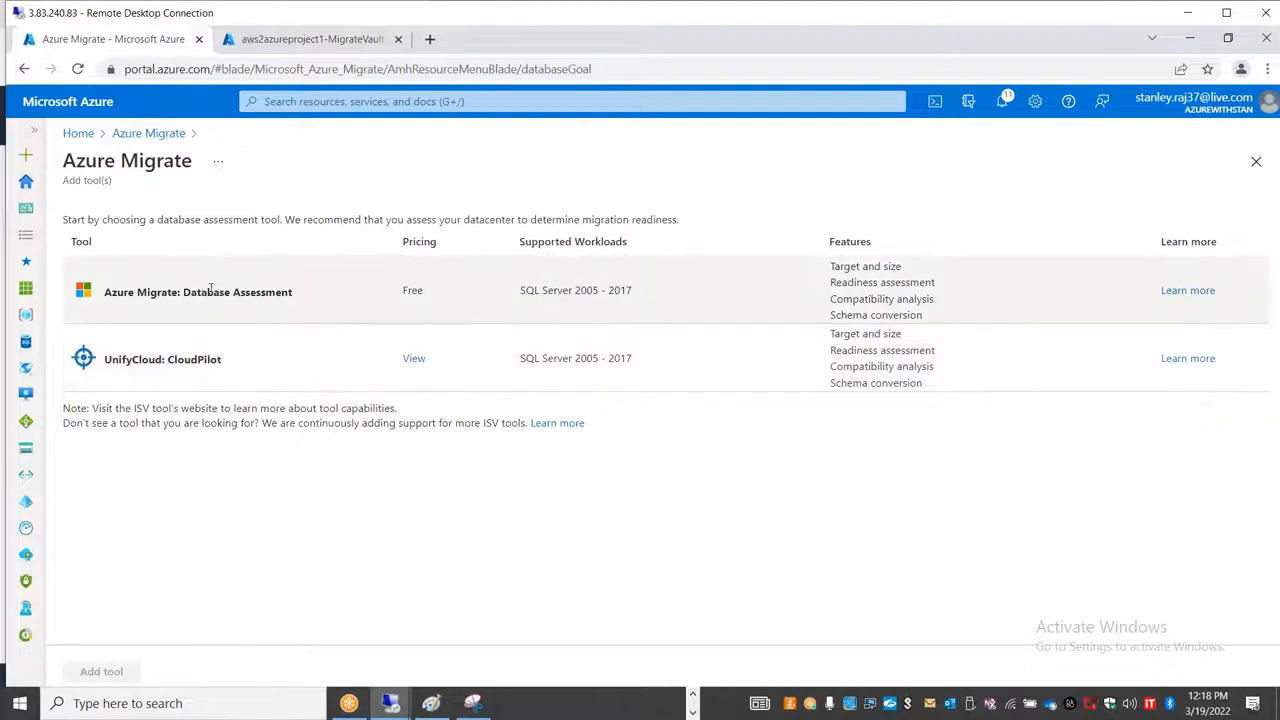
Step: Add the Azure Migrate: Database Assessment tool to the project and copy the link address for downloading DMA
{"action": "left_click", "coordinate": [298, 318]}
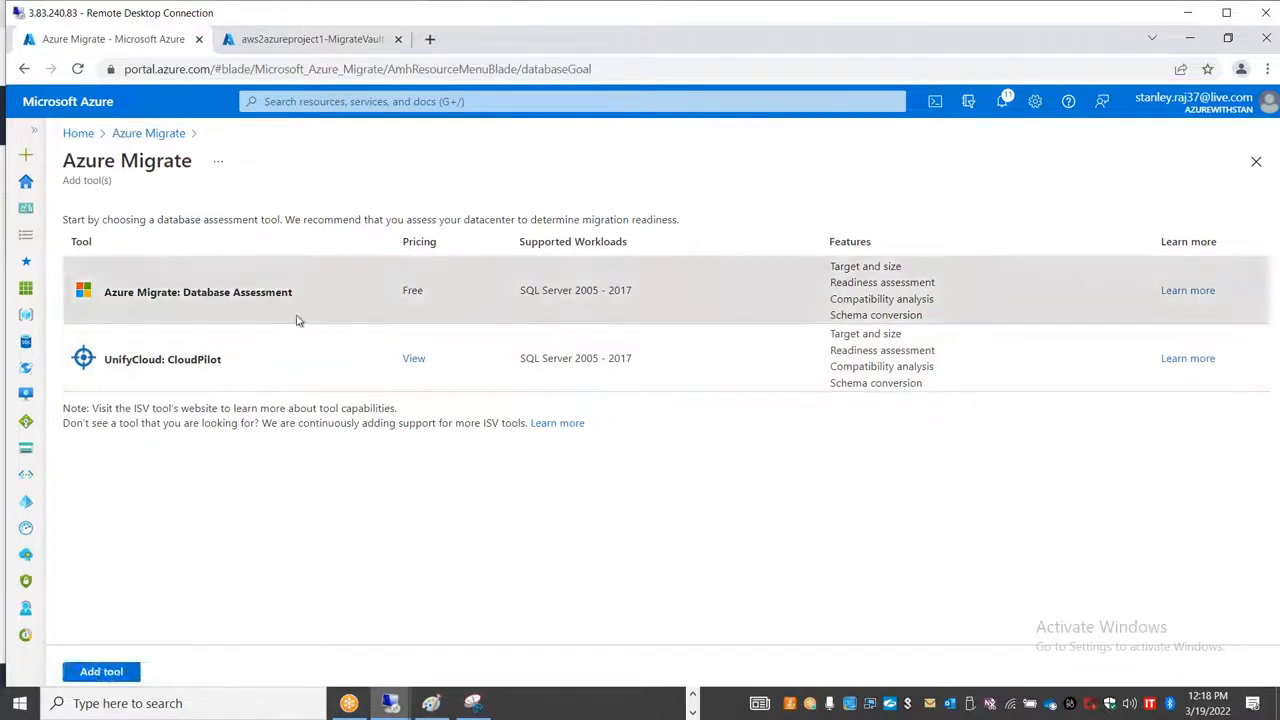
{"action": "left_click", "coordinate": [120, 670]}
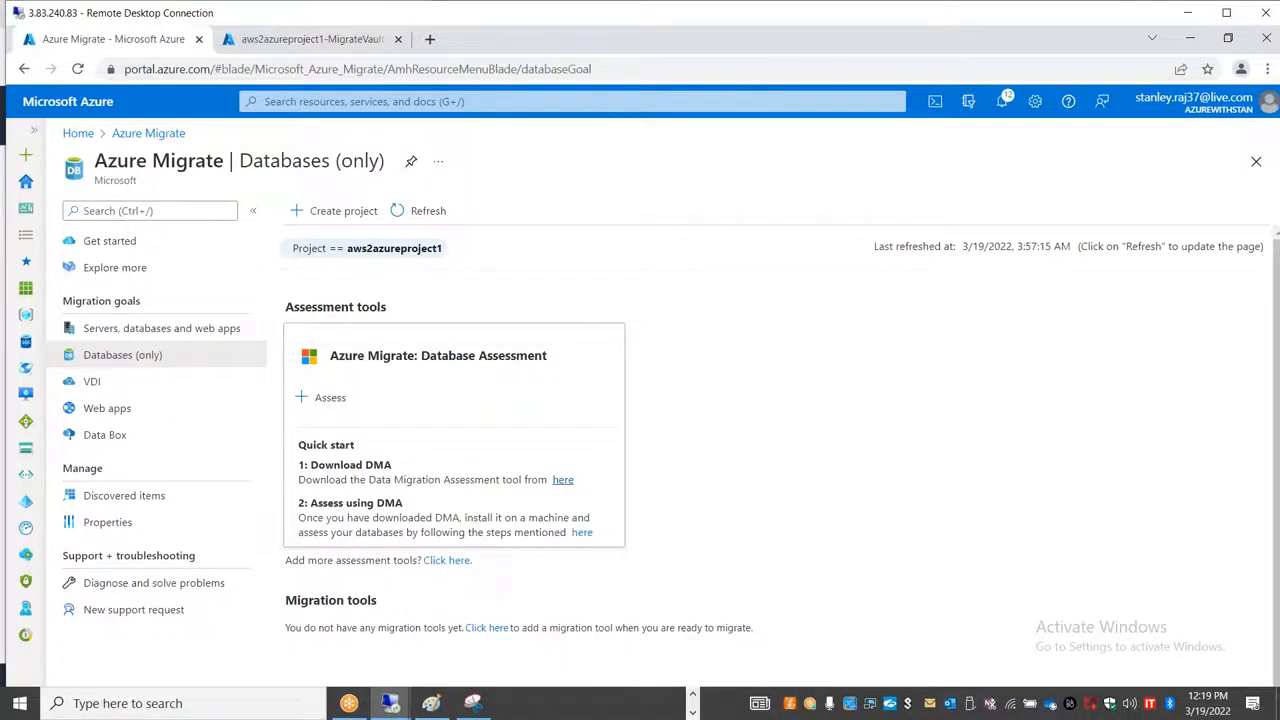
{"action": "right_click", "coordinate": [564, 480]}
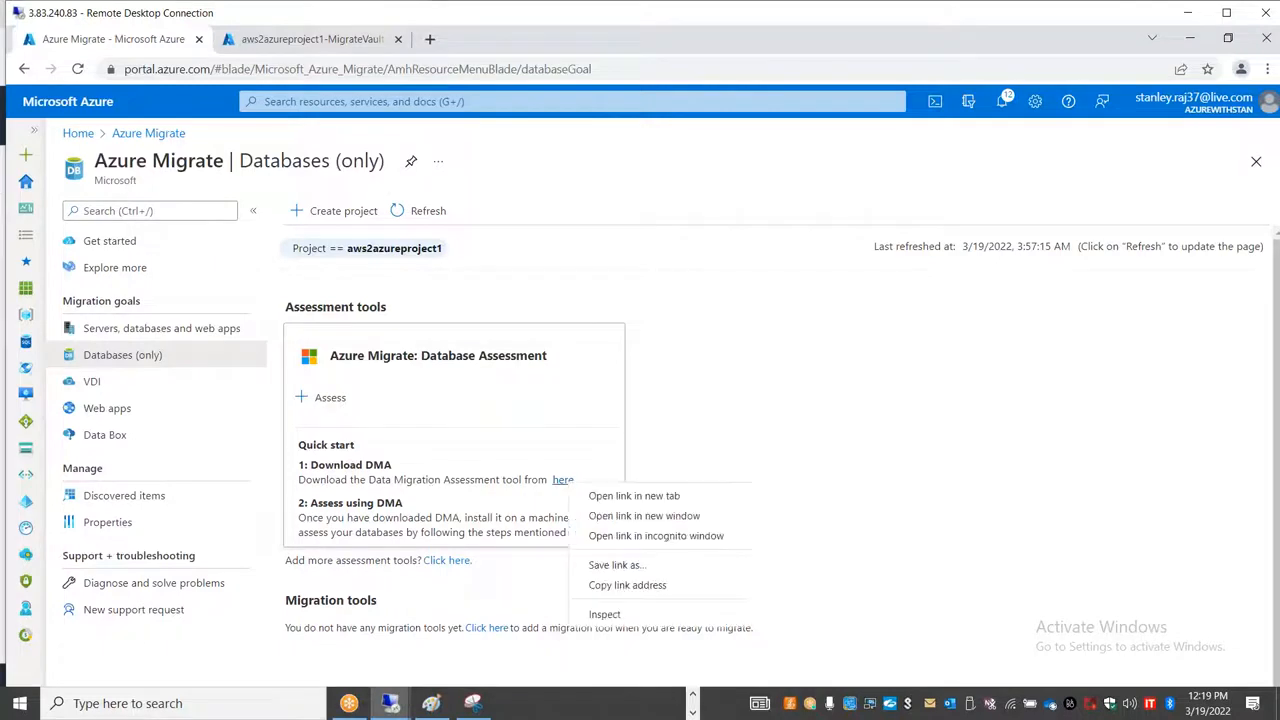
{"action": "left_click", "coordinate": [628, 588]}
Step: Switch to the 20.25.79.160 Remote Desktop session and open Internet Explorer there
{"action": "left_click", "coordinate": [393, 705]}
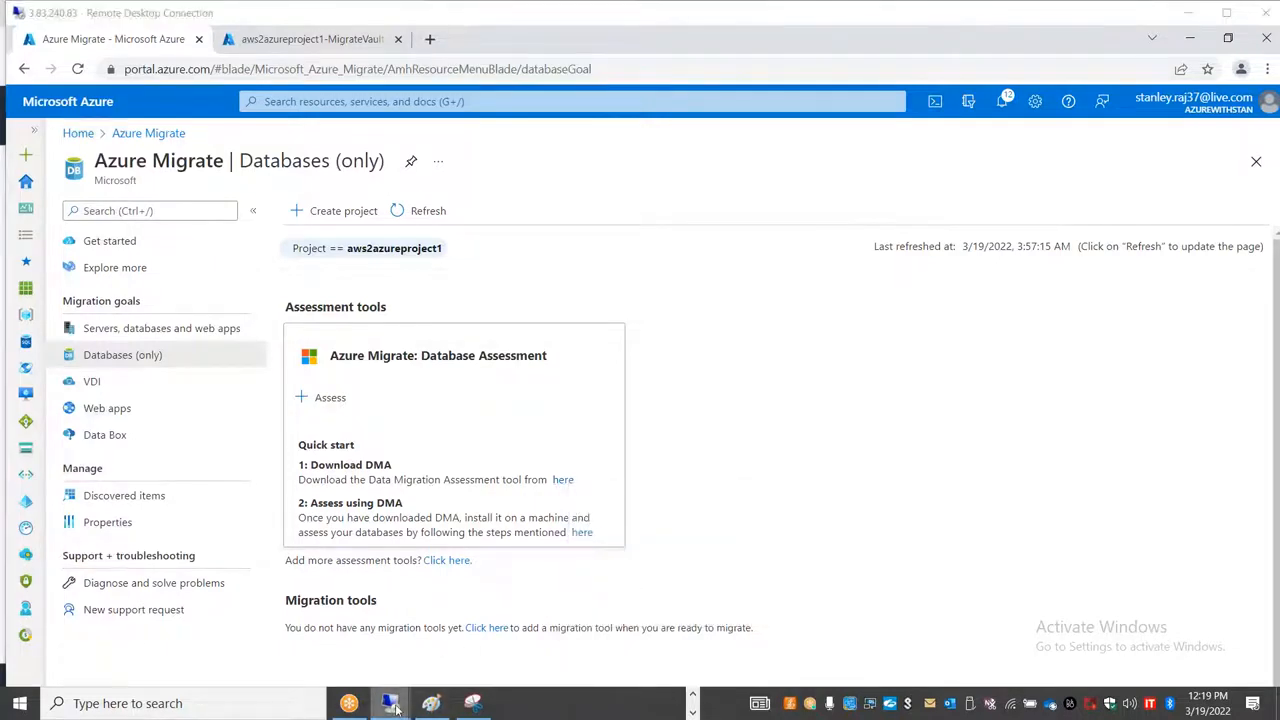
{"action": "left_click", "coordinate": [537, 632]}
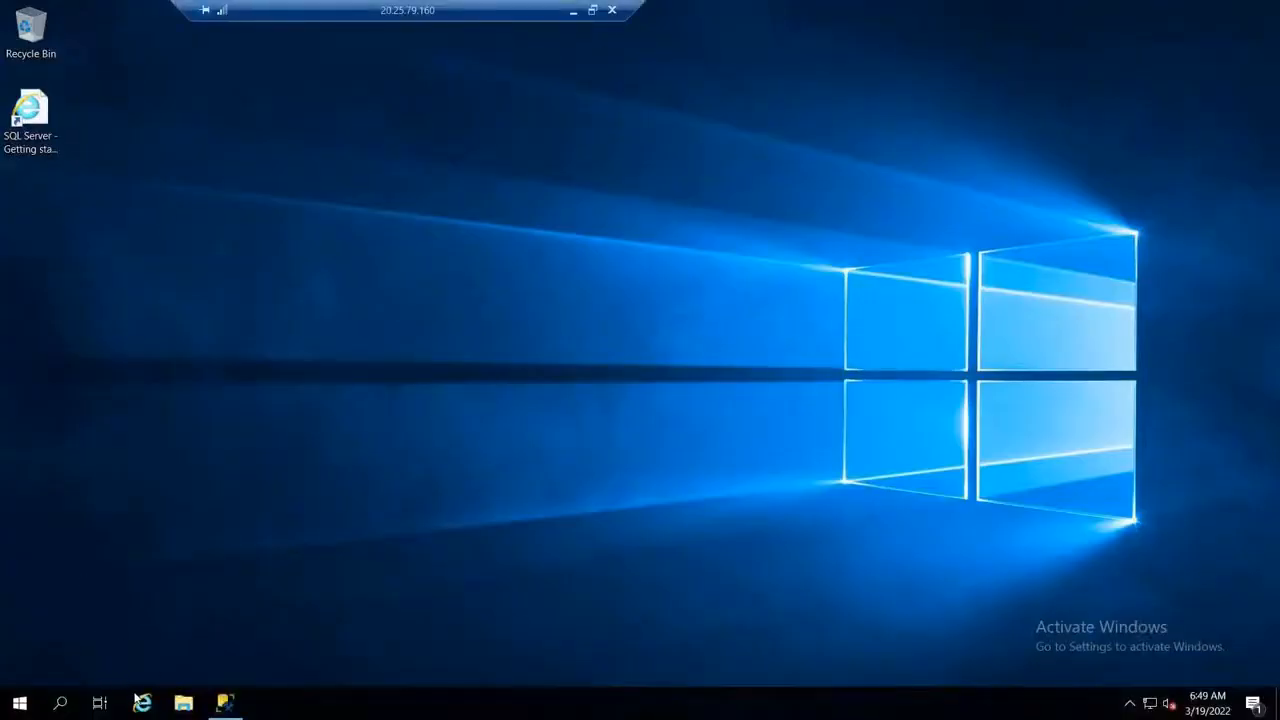
{"action": "left_click", "coordinate": [20, 703]}
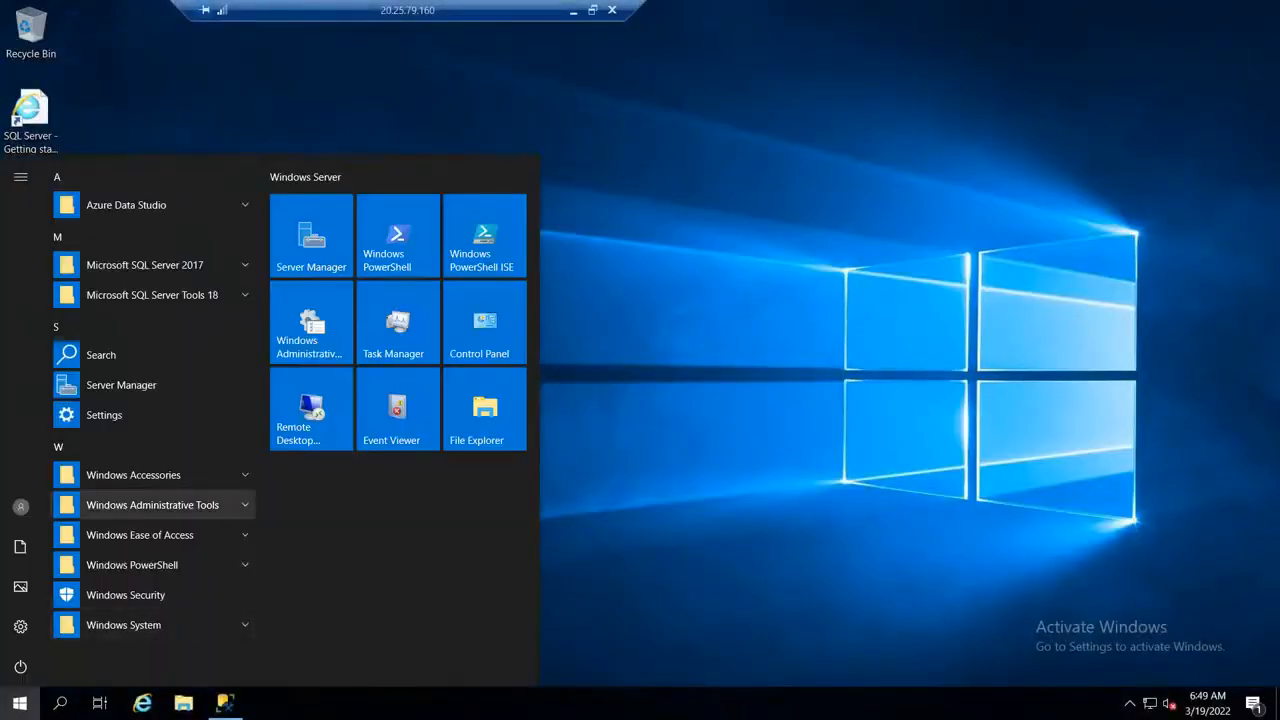
{"action": "left_click", "coordinate": [142, 703]}
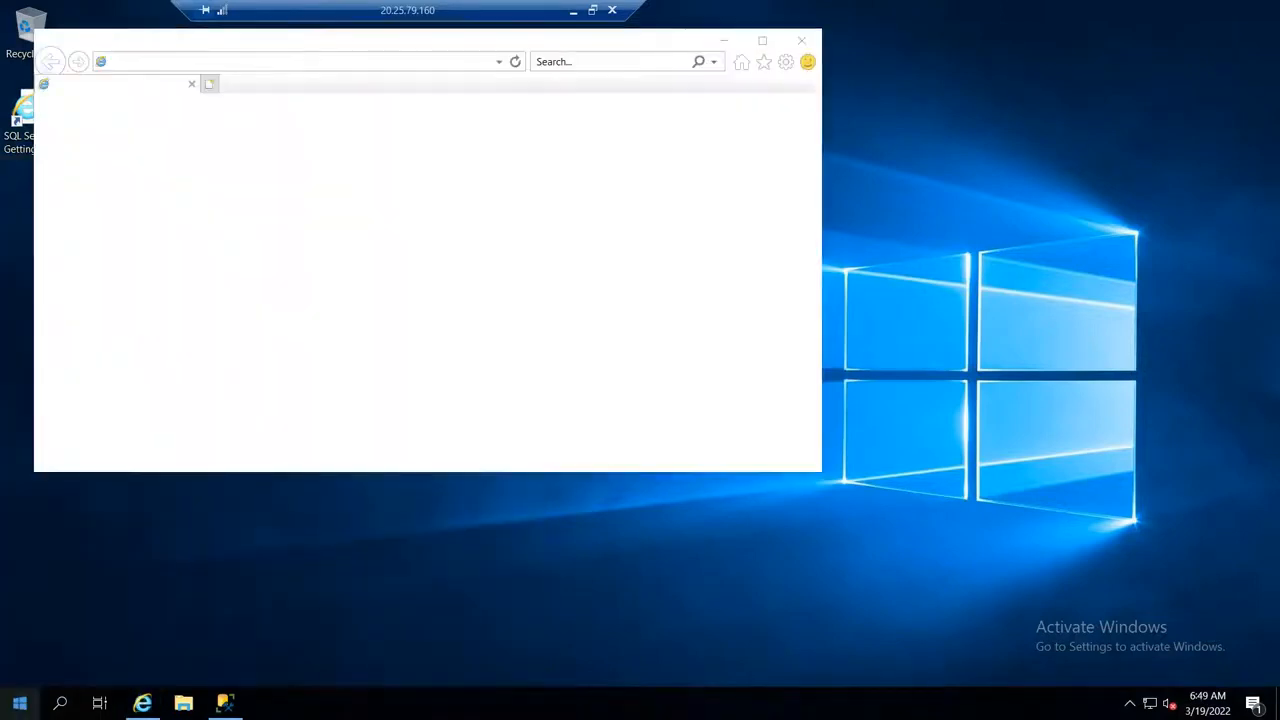
Step: Check the local server's properties and Windows Defender Firewall settings in Server Manager
{"action": "right_click", "coordinate": [20, 703]}
{"action": "left_click", "coordinate": [441, 553]}
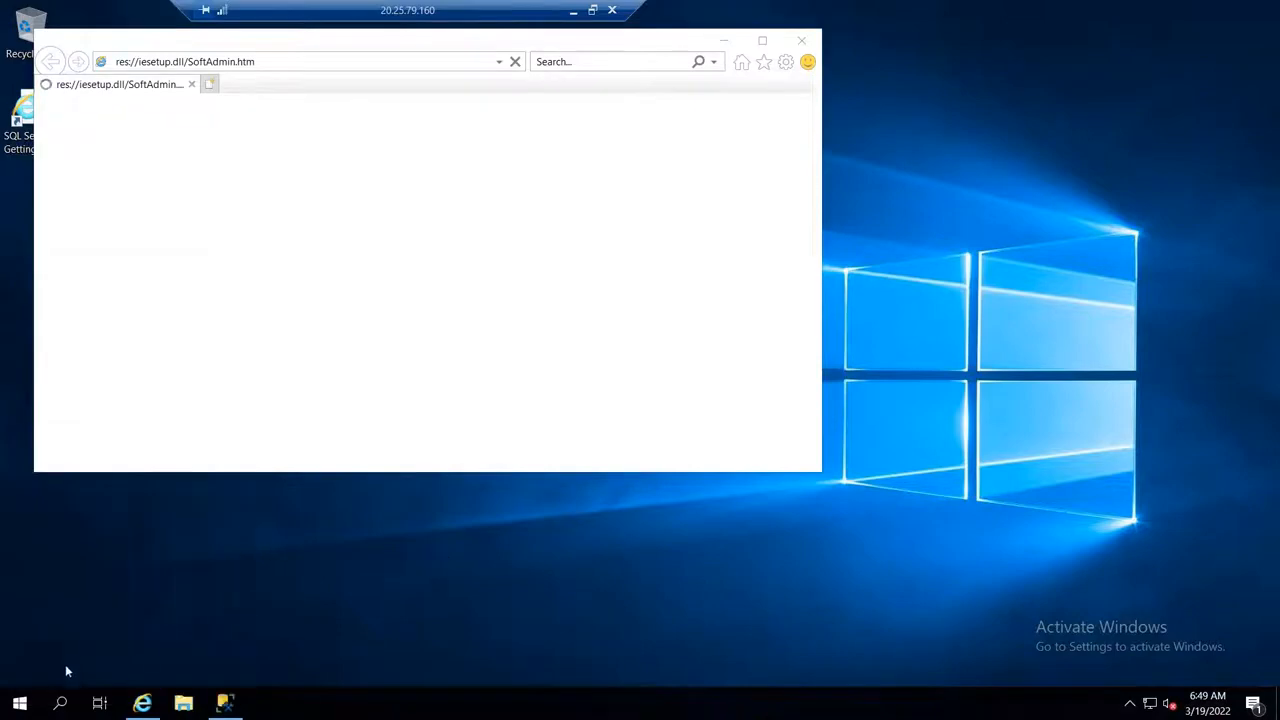
{"action": "left_click", "coordinate": [20, 703]}
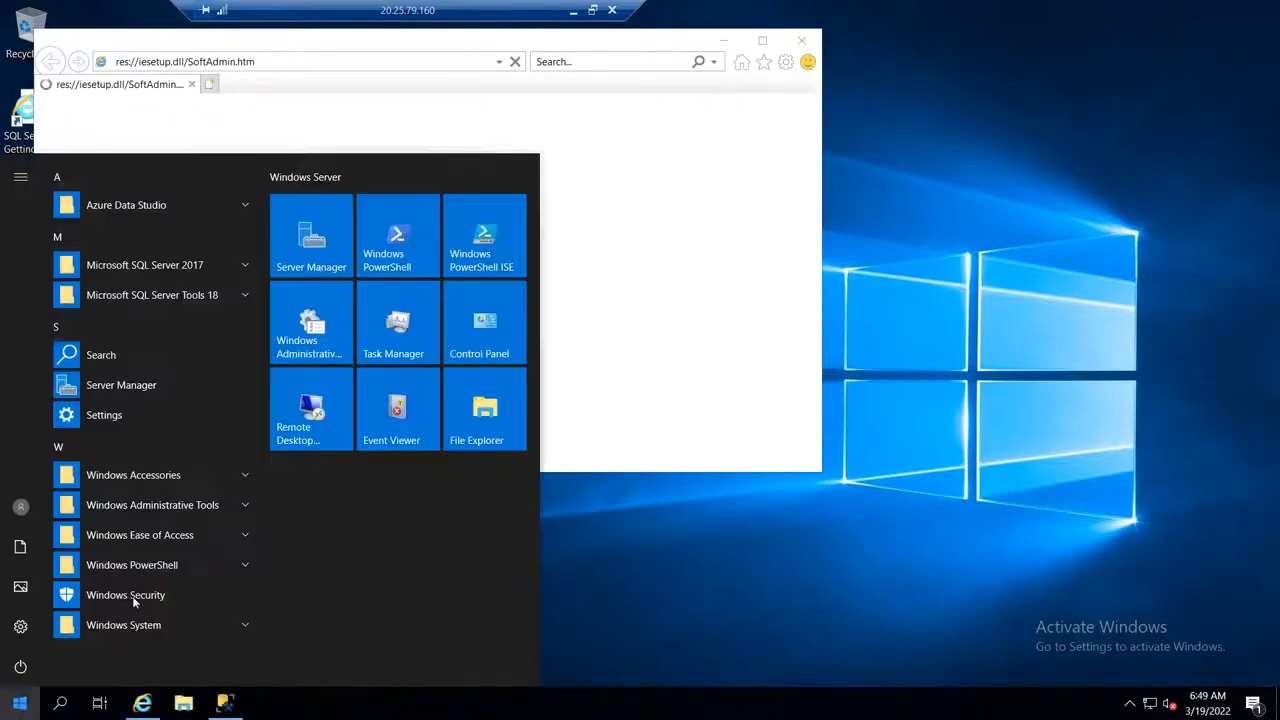
{"action": "left_click", "coordinate": [322, 258]}
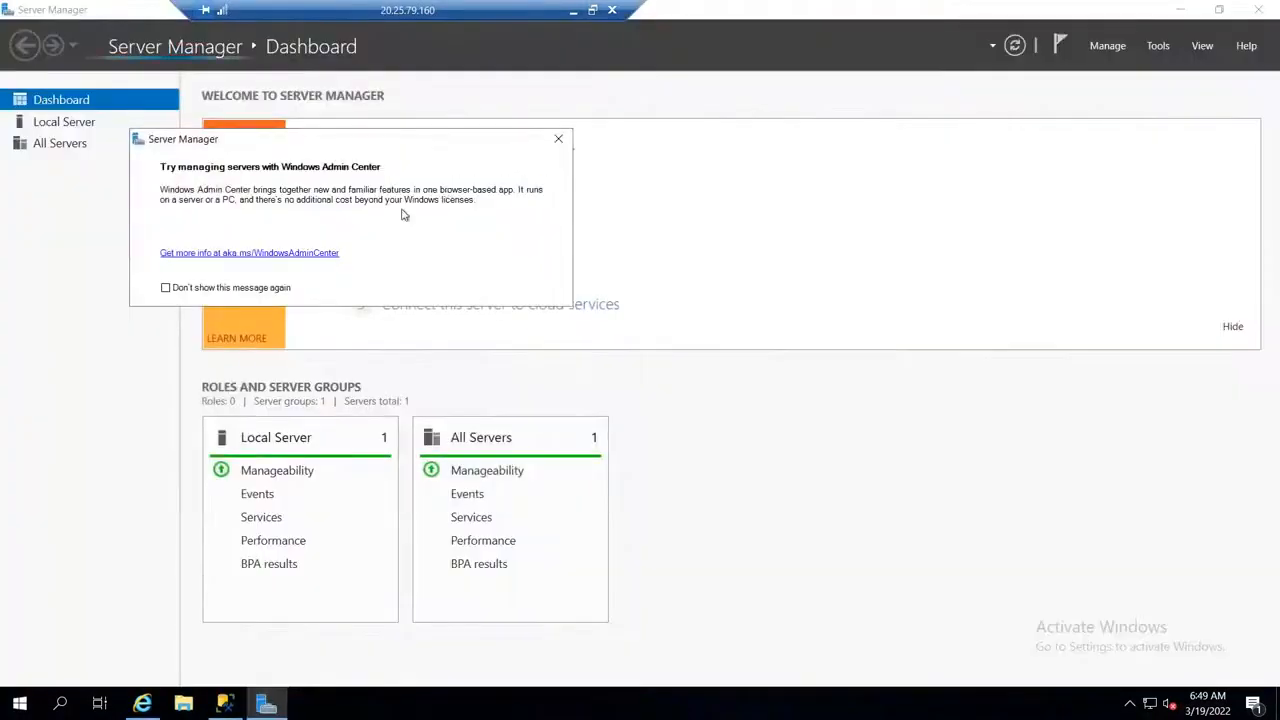
{"action": "left_click", "coordinate": [559, 139]}
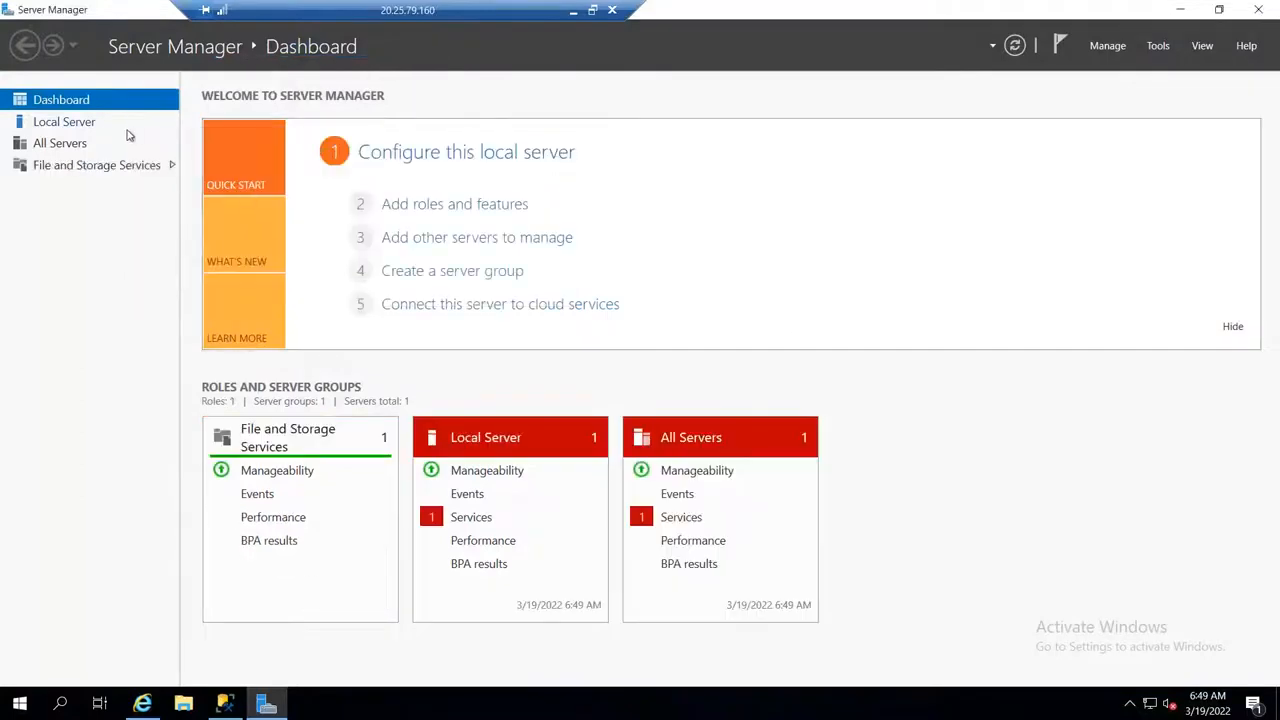
{"action": "left_click", "coordinate": [64, 121]}
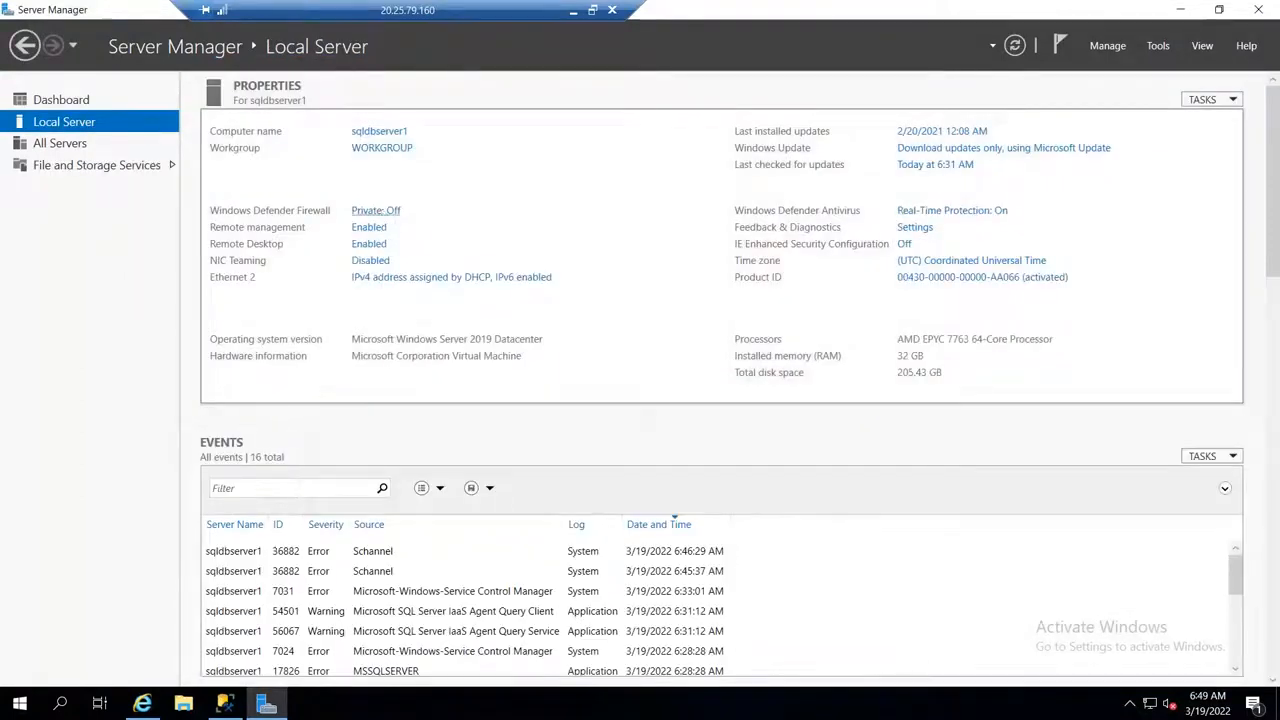
{"action": "left_click", "coordinate": [381, 210]}
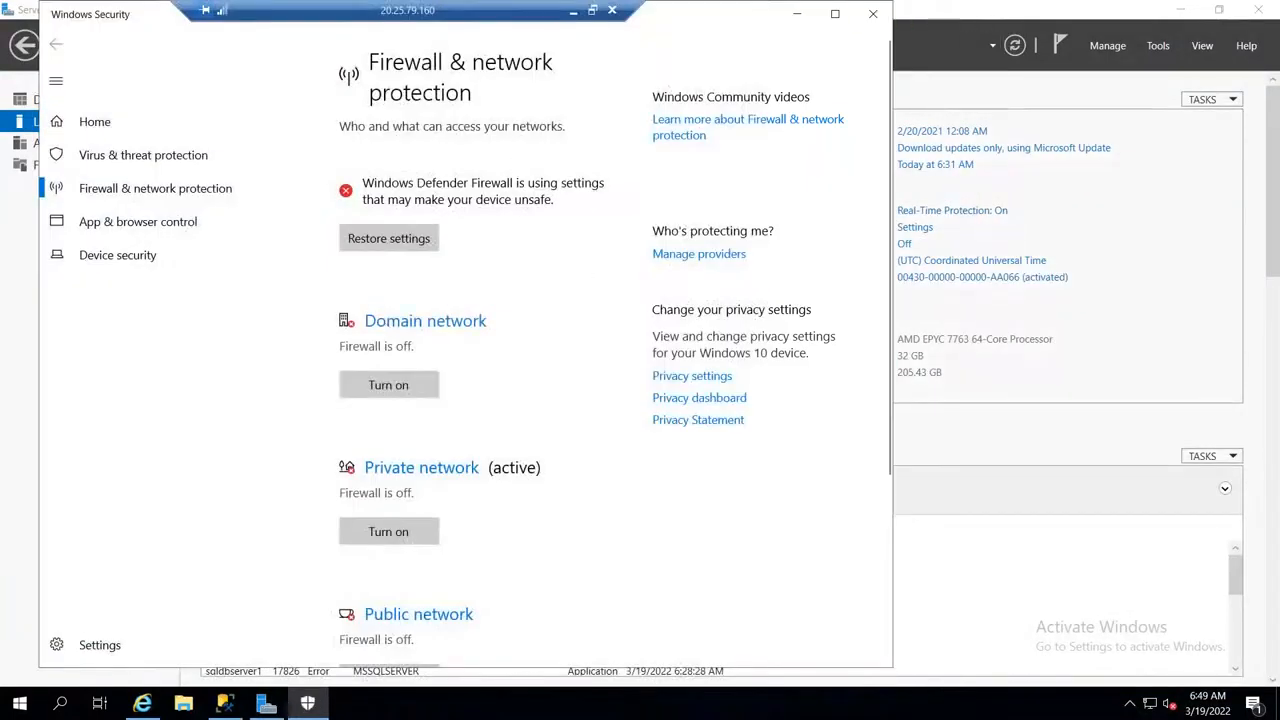
{"action": "left_click", "coordinate": [873, 14]}
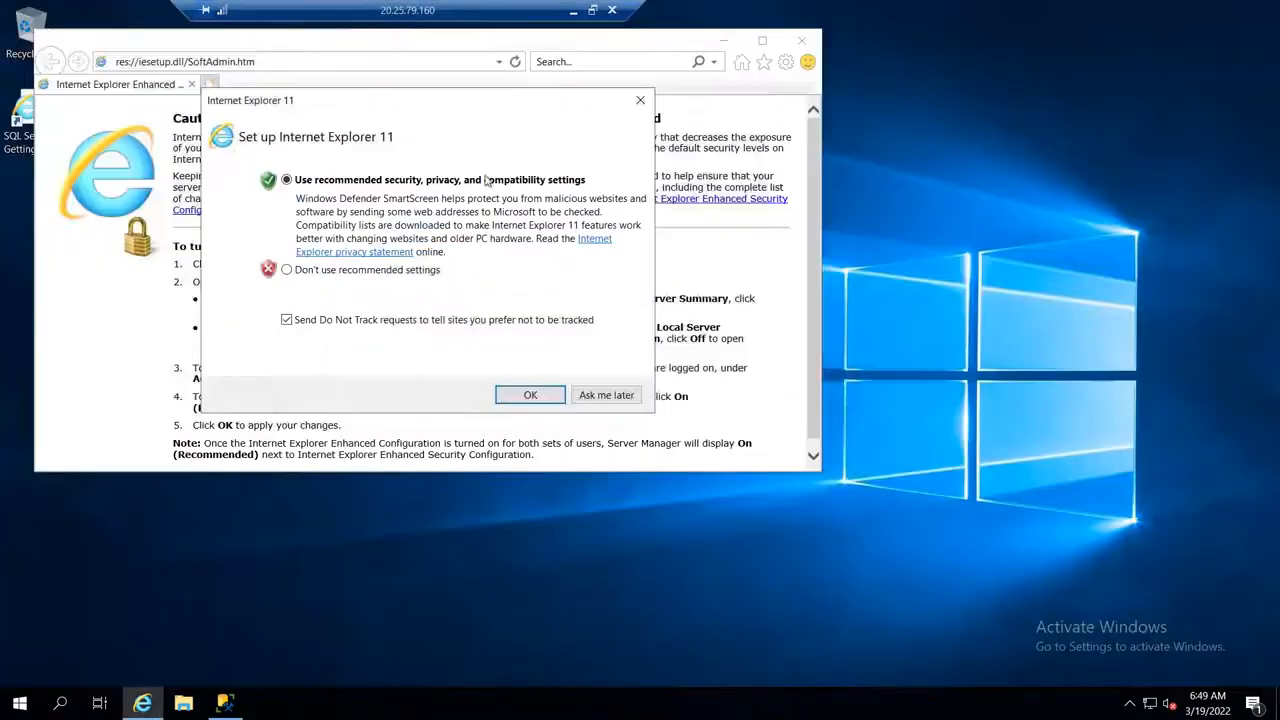
{"action": "left_click", "coordinate": [377, 269]}
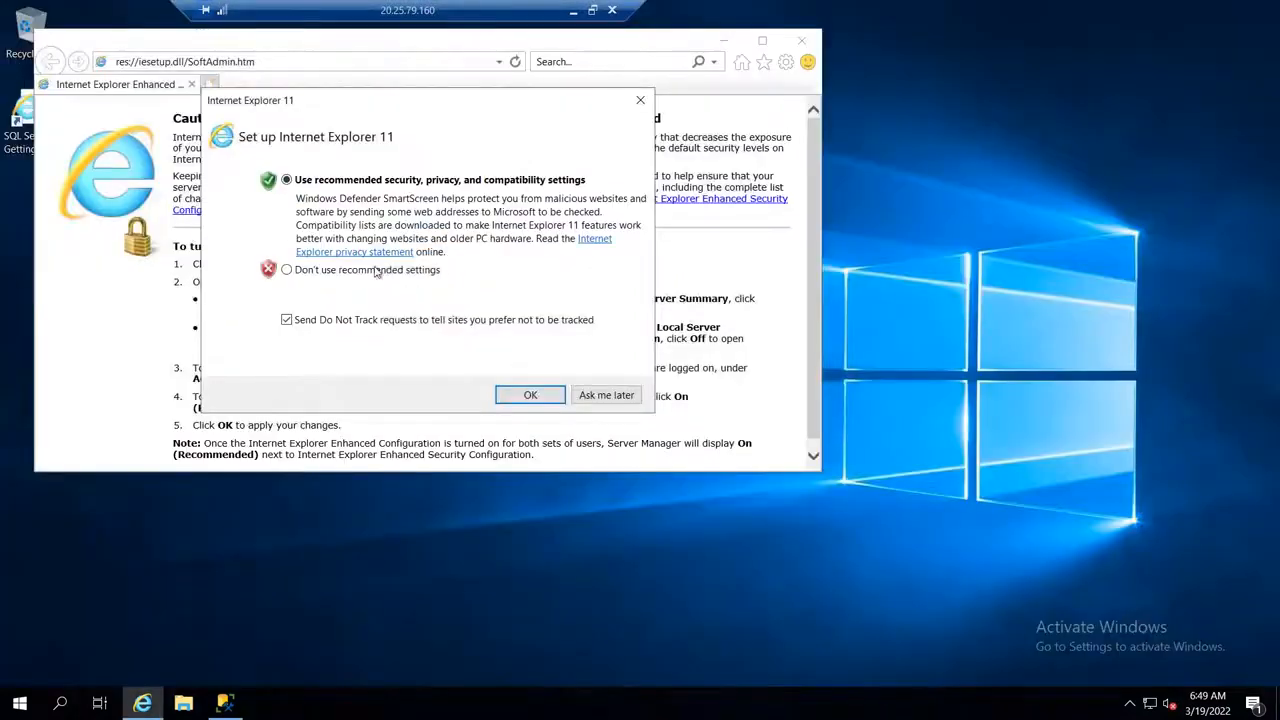
{"action": "left_click", "coordinate": [524, 395]}
{"action": "left_click", "coordinate": [308, 67]}
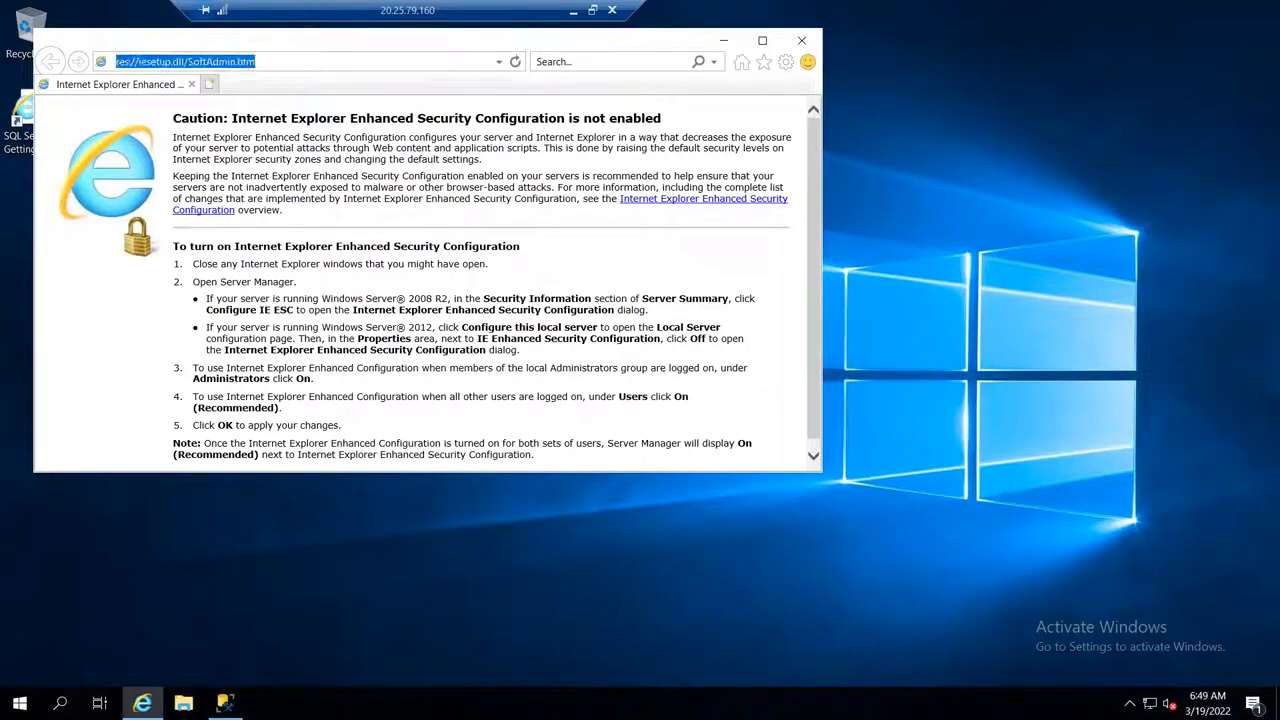
{"action": "key", "text": "ctrl+v"}
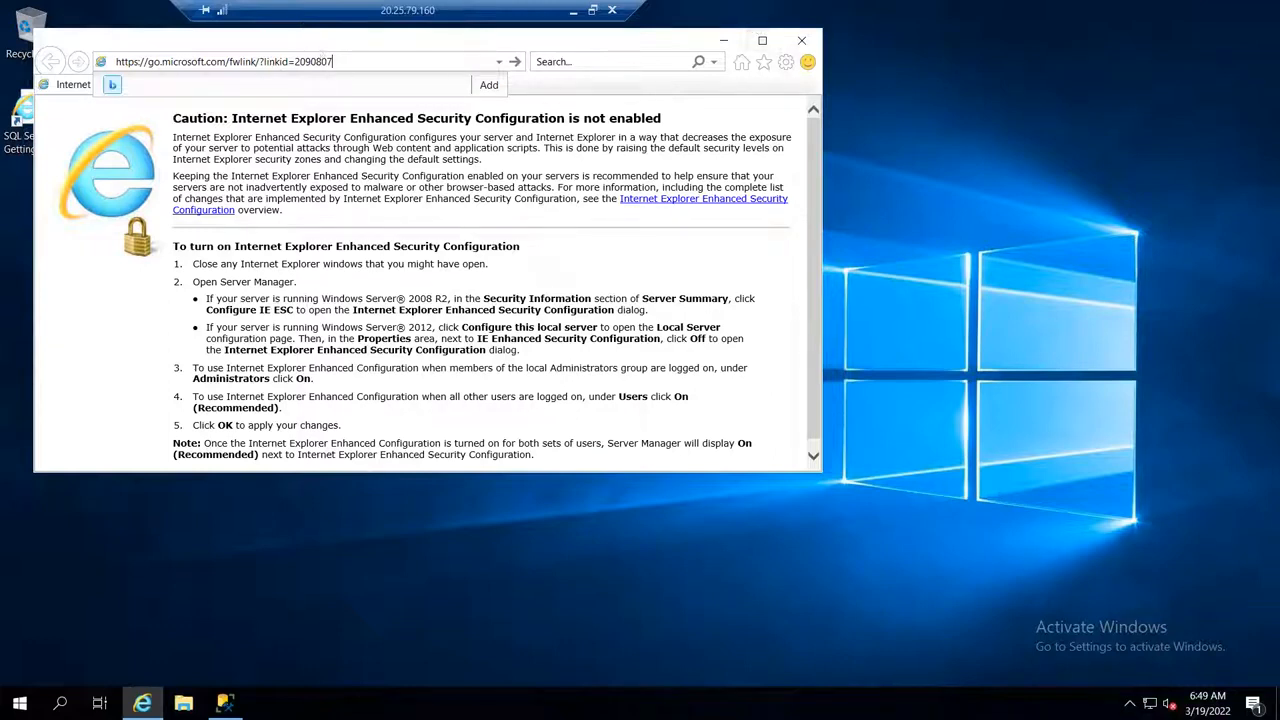
{"action": "key", "text": "Return"}
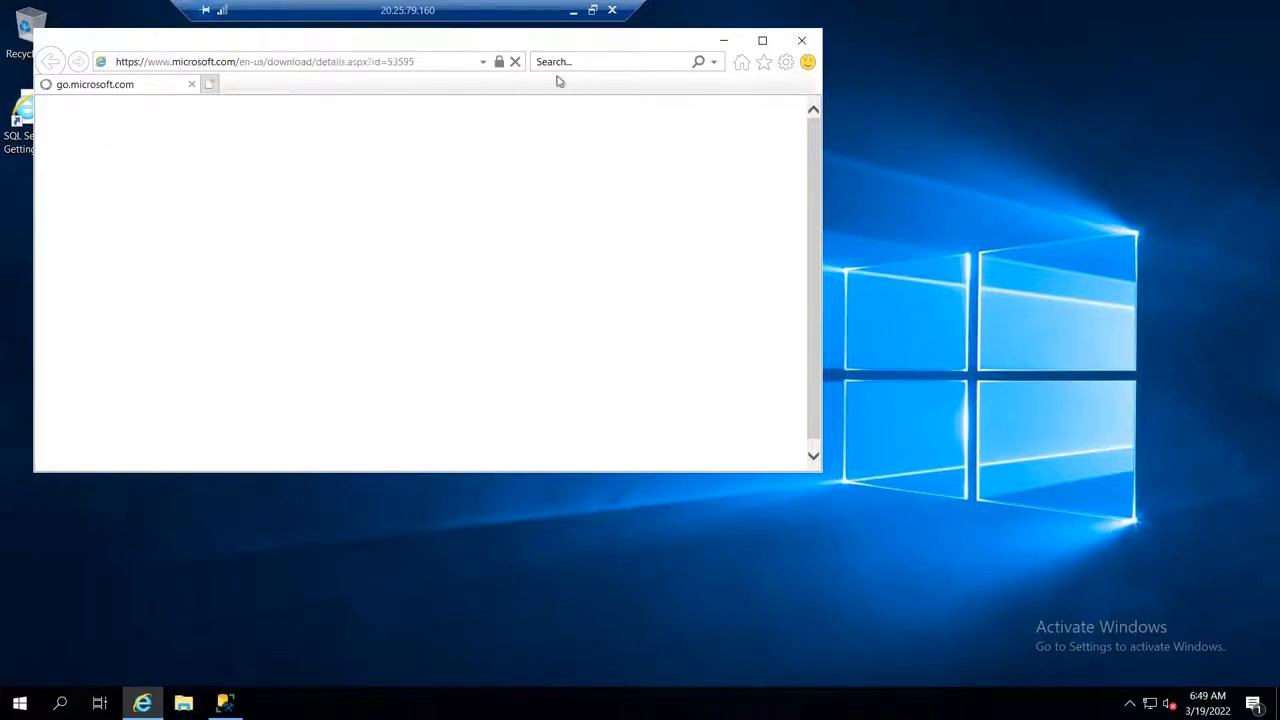
{"action": "left_click", "coordinate": [763, 42]}
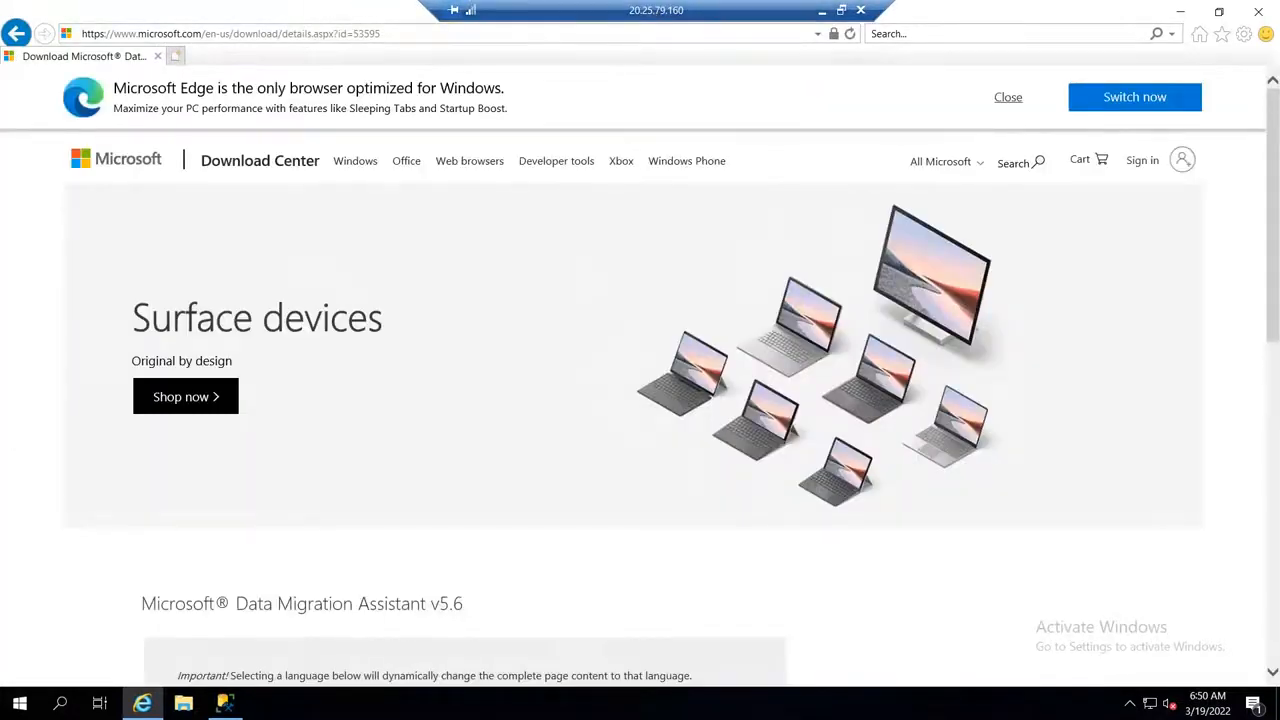
Step: Download Data Migration Assistant v5.6, try to run DataMigrationAssistant.msi, and return to the download details page
{"action": "scroll", "coordinate": [664, 349], "scroll_direction": "down", "scroll_amount": 4}
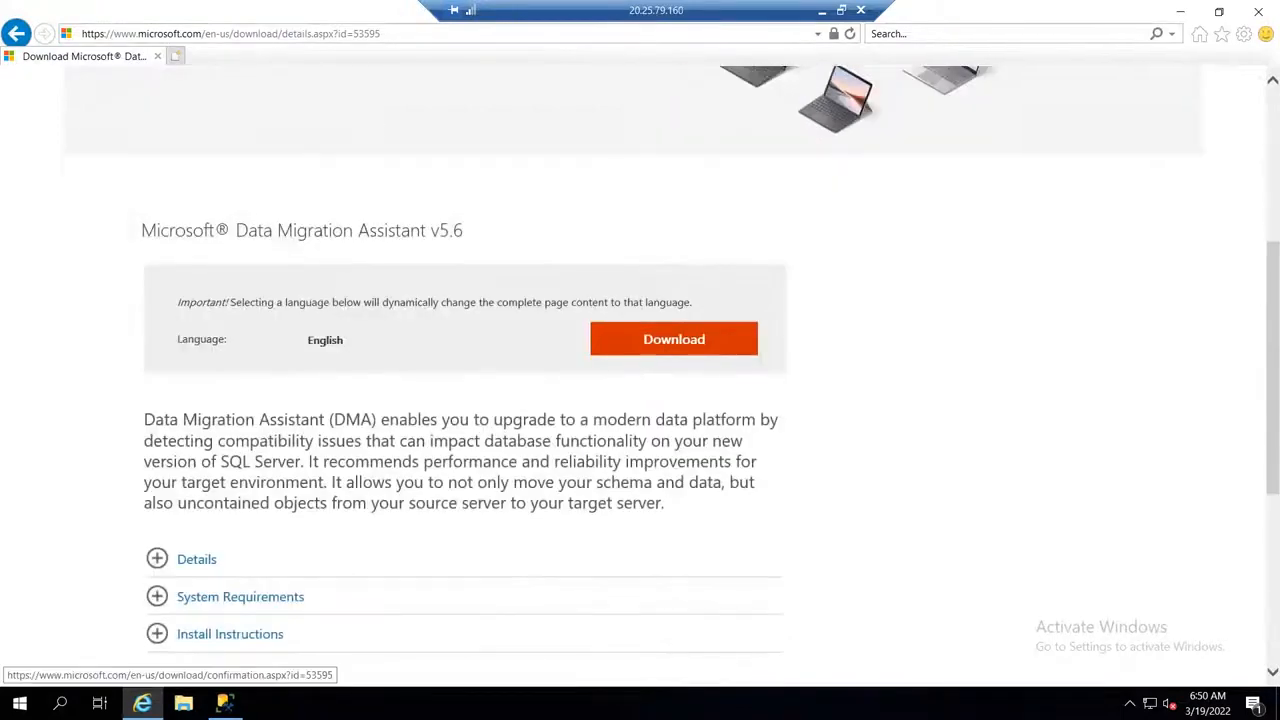
{"action": "left_click", "coordinate": [674, 339]}
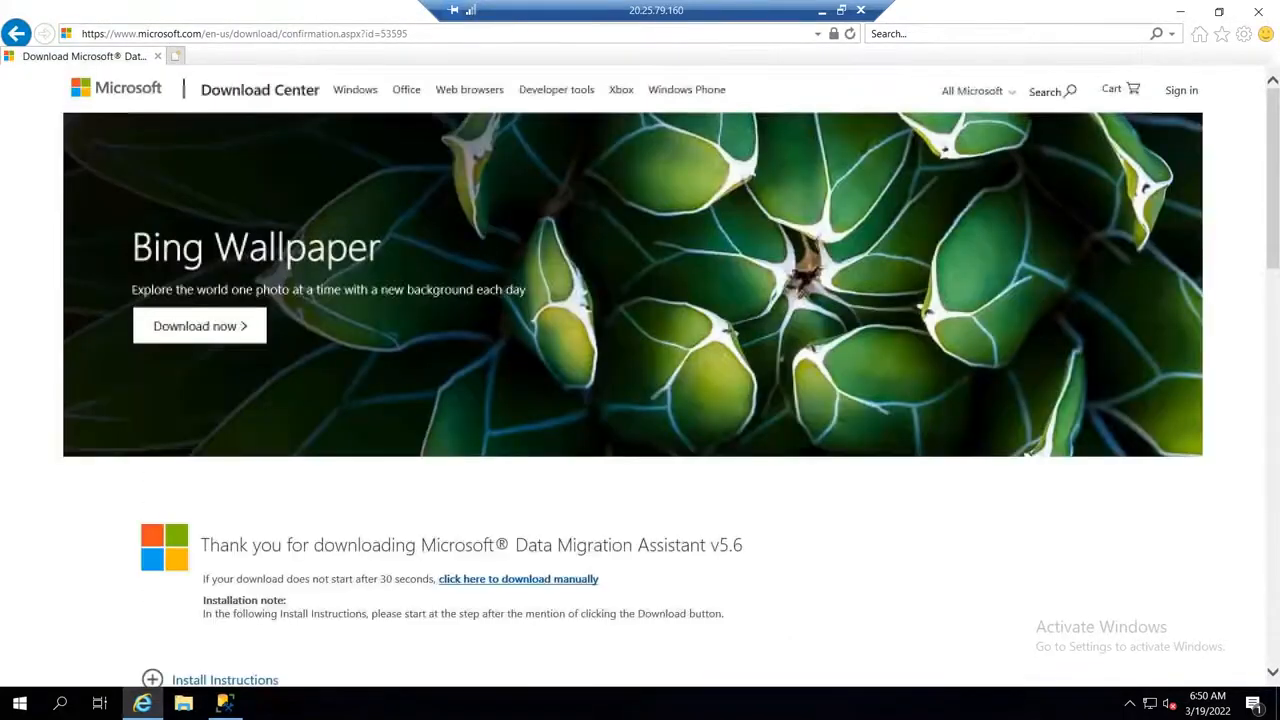
{"action": "scroll", "coordinate": [657, 471], "scroll_direction": "down", "scroll_amount": 3}
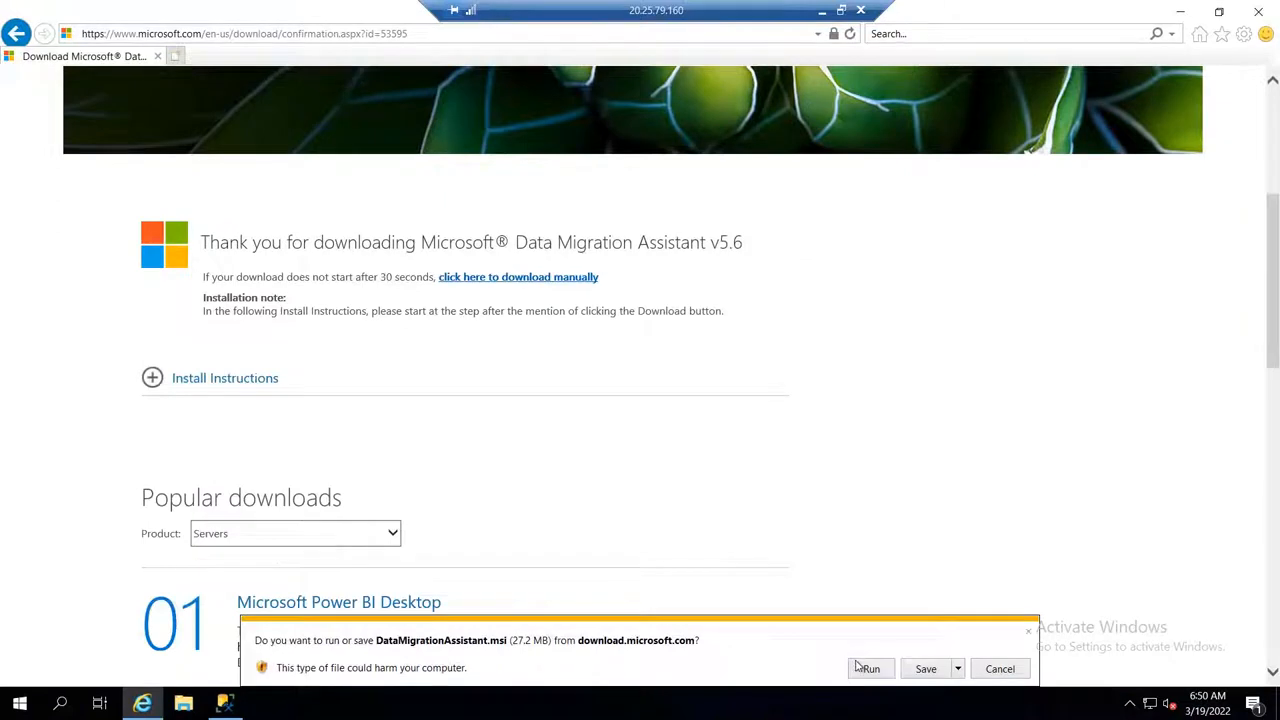
{"action": "left_click", "coordinate": [866, 668]}
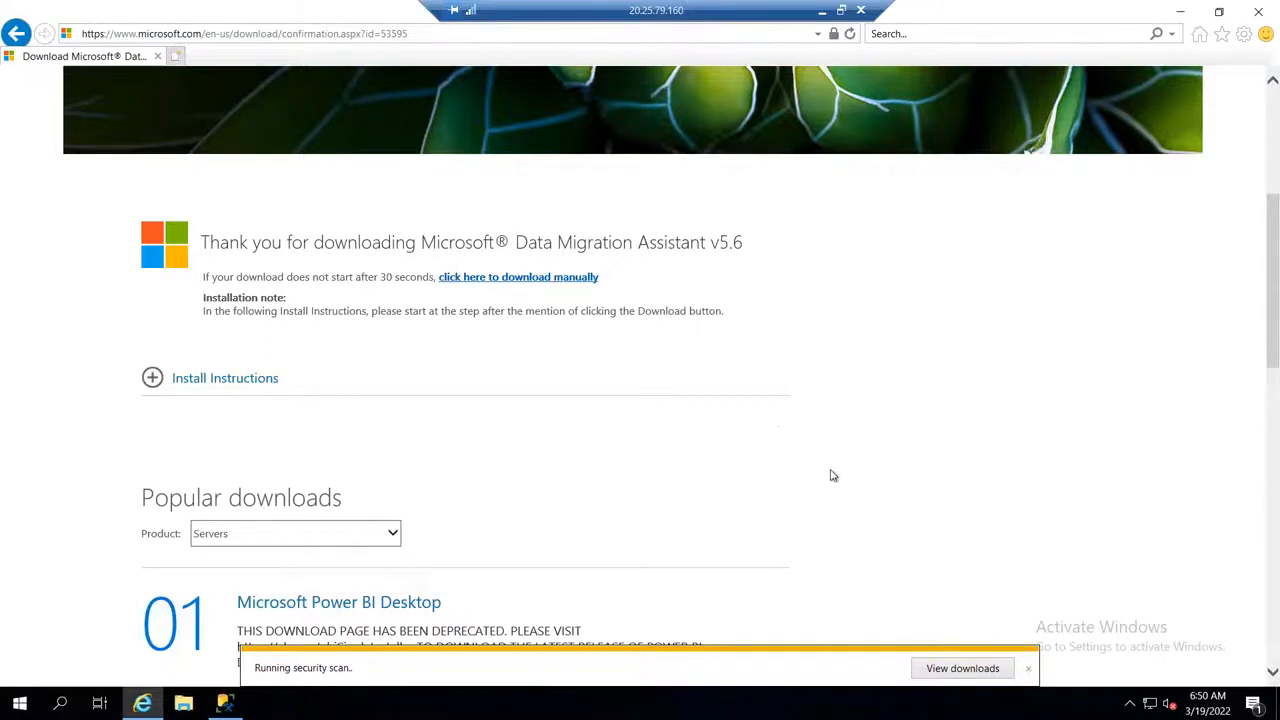
{"action": "left_click", "coordinate": [14, 34]}
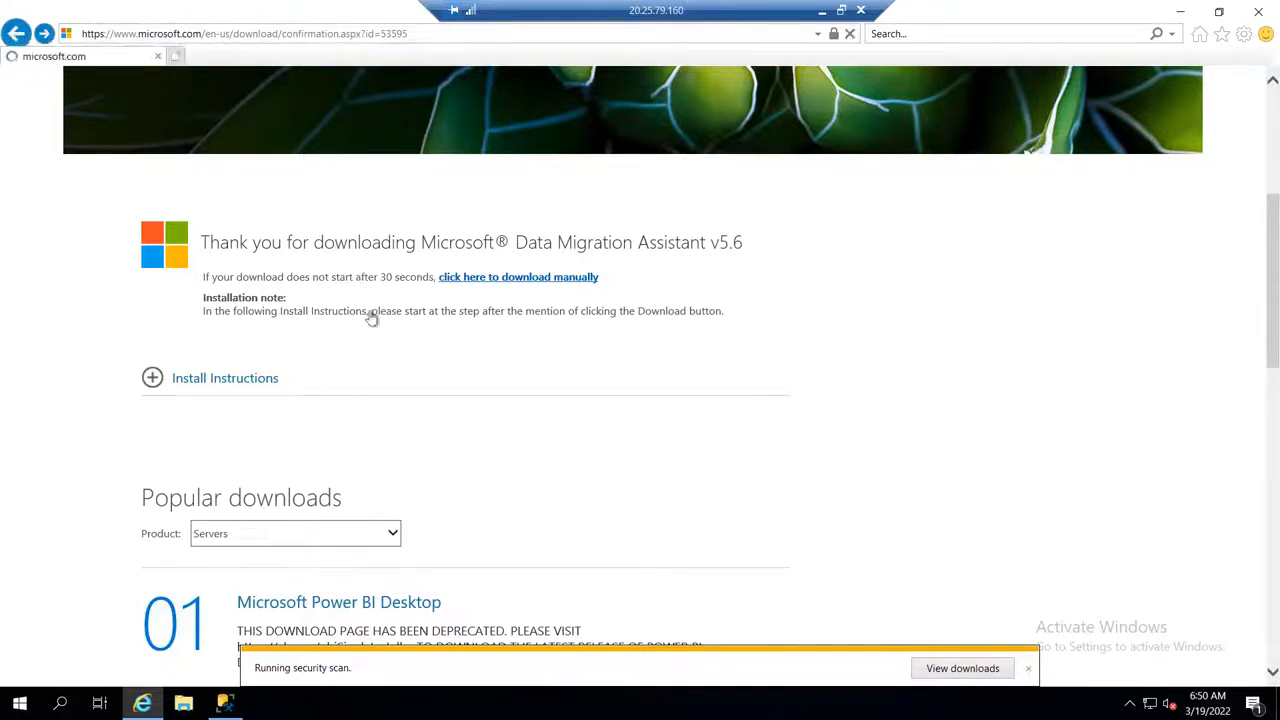
{"action": "scroll", "coordinate": [478, 360], "scroll_direction": "down", "scroll_amount": 3}
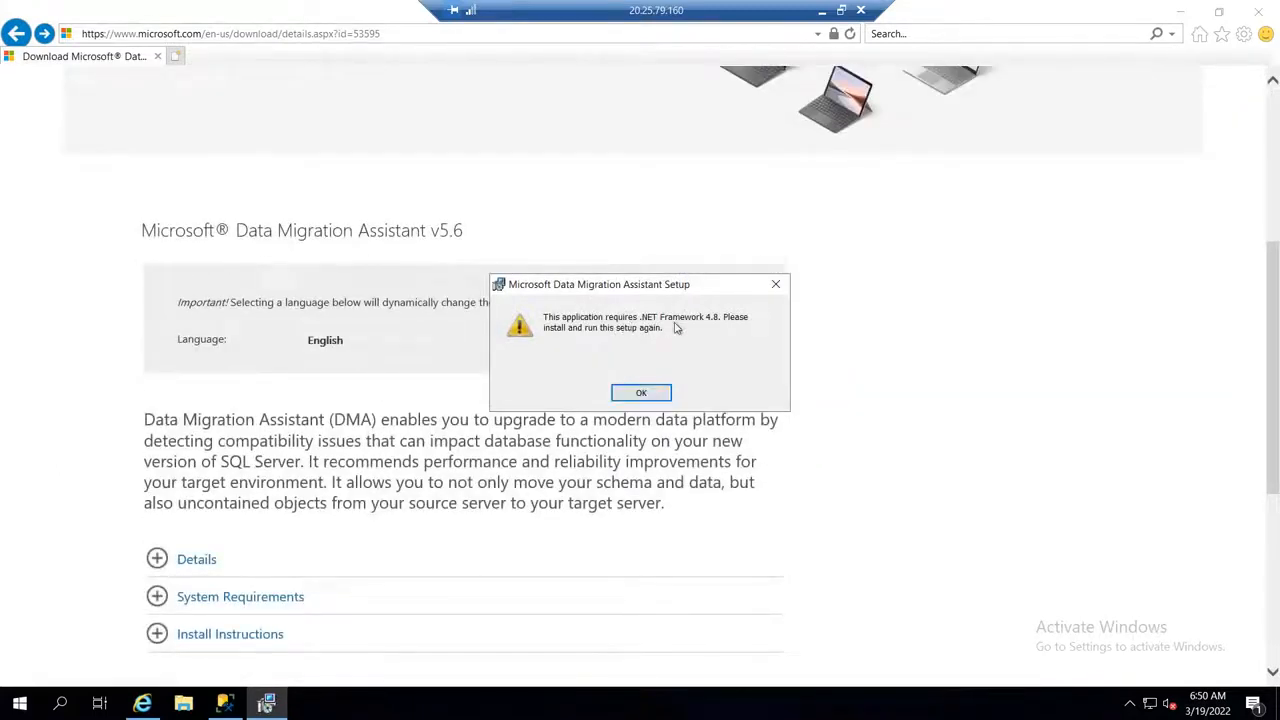
{"action": "left_click", "coordinate": [641, 393]}
Step: Copy the Data Migration Assistant description paragraph, take the session out of full screen and switch to DAY13_AZURE_BACKUP_12MAR2022.xlsx in Excel
{"action": "left_click", "coordinate": [727, 483]}
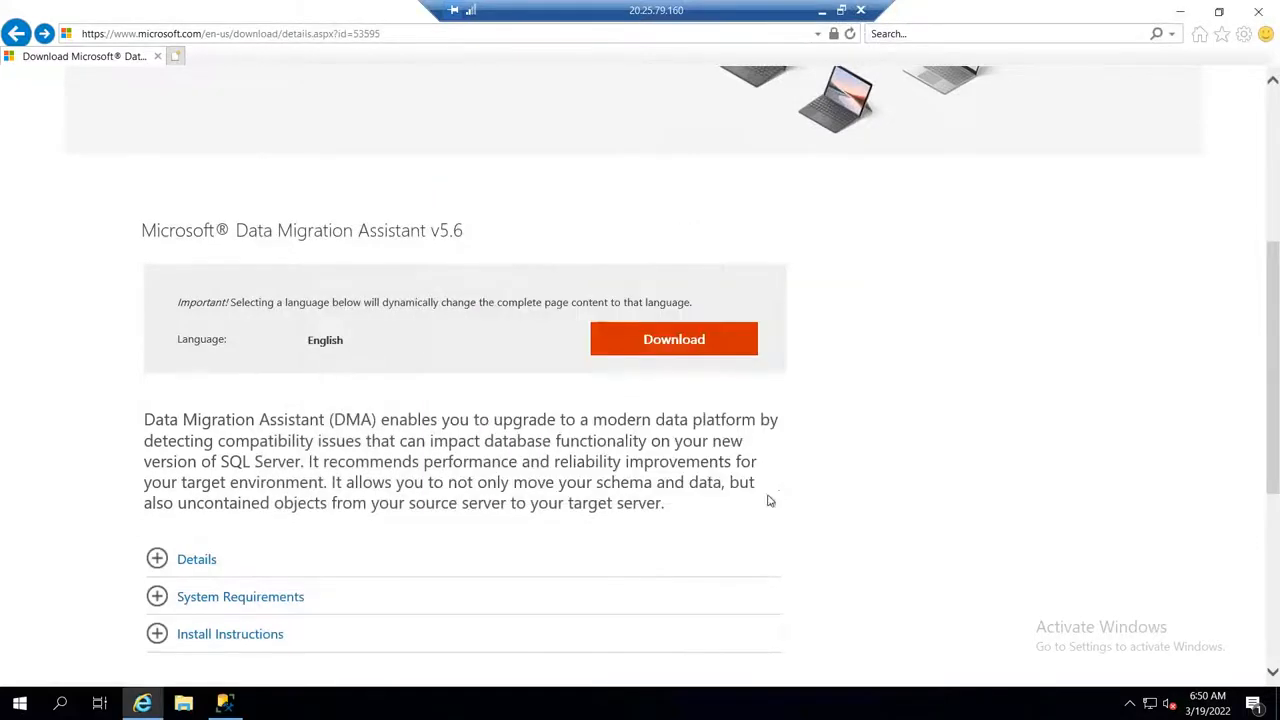
{"action": "left_click_drag", "start_coordinate": [665, 503], "coordinate": [146, 418]}
{"action": "key", "text": "ctrl+c"}
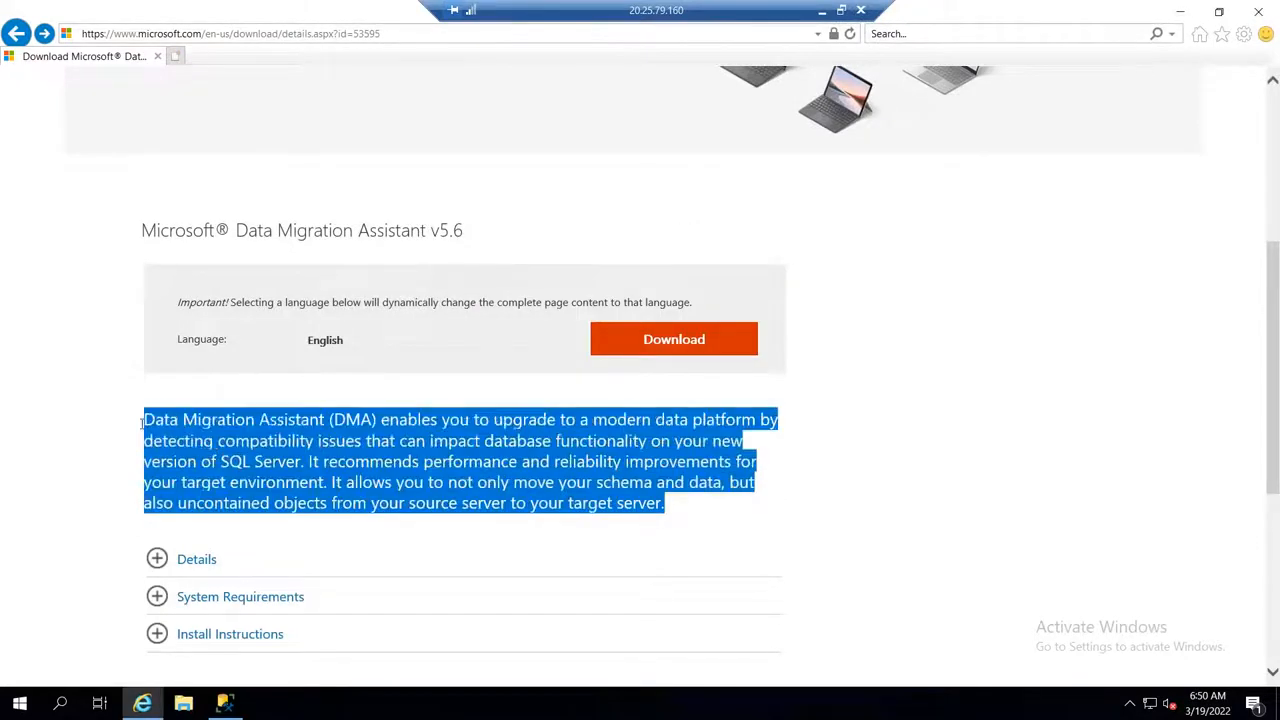
{"action": "left_click", "coordinate": [842, 11]}
{"action": "key", "text": "alt+Tab"}
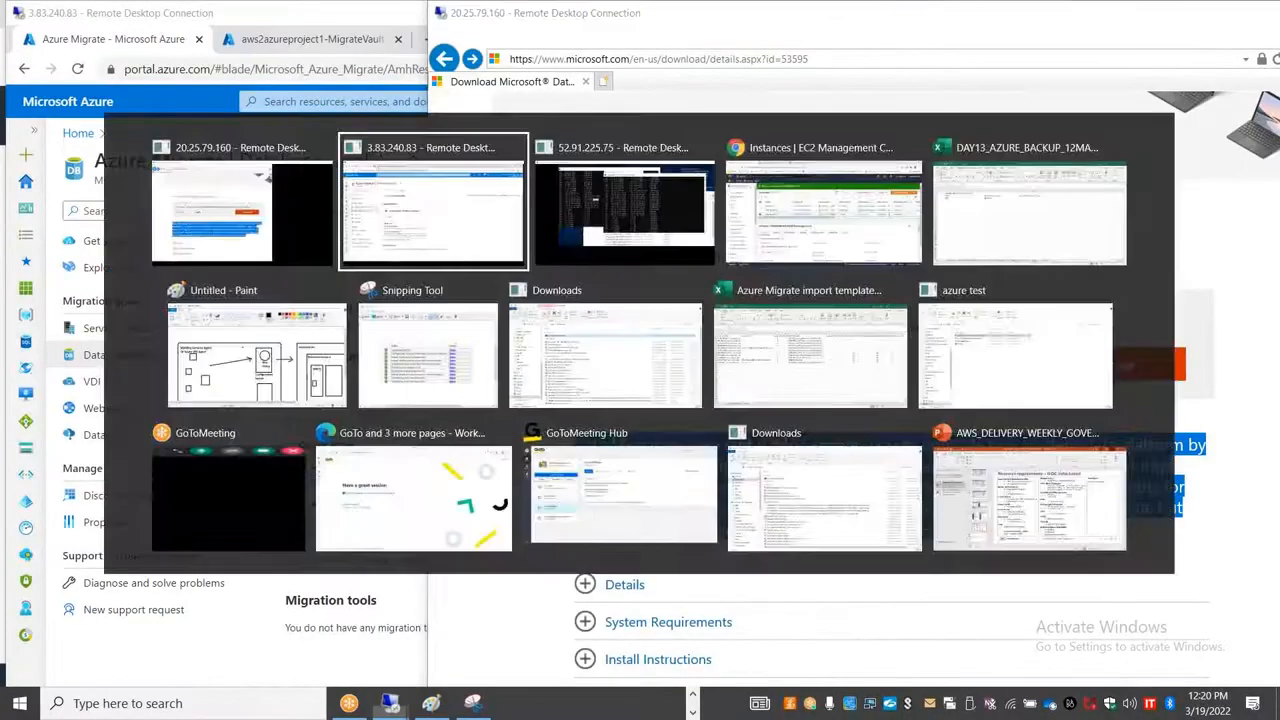
{"action": "key", "text": "alt+Tab"}
{"action": "key", "text": "alt+Tab"}
{"action": "key", "text": "alt+Tab"}
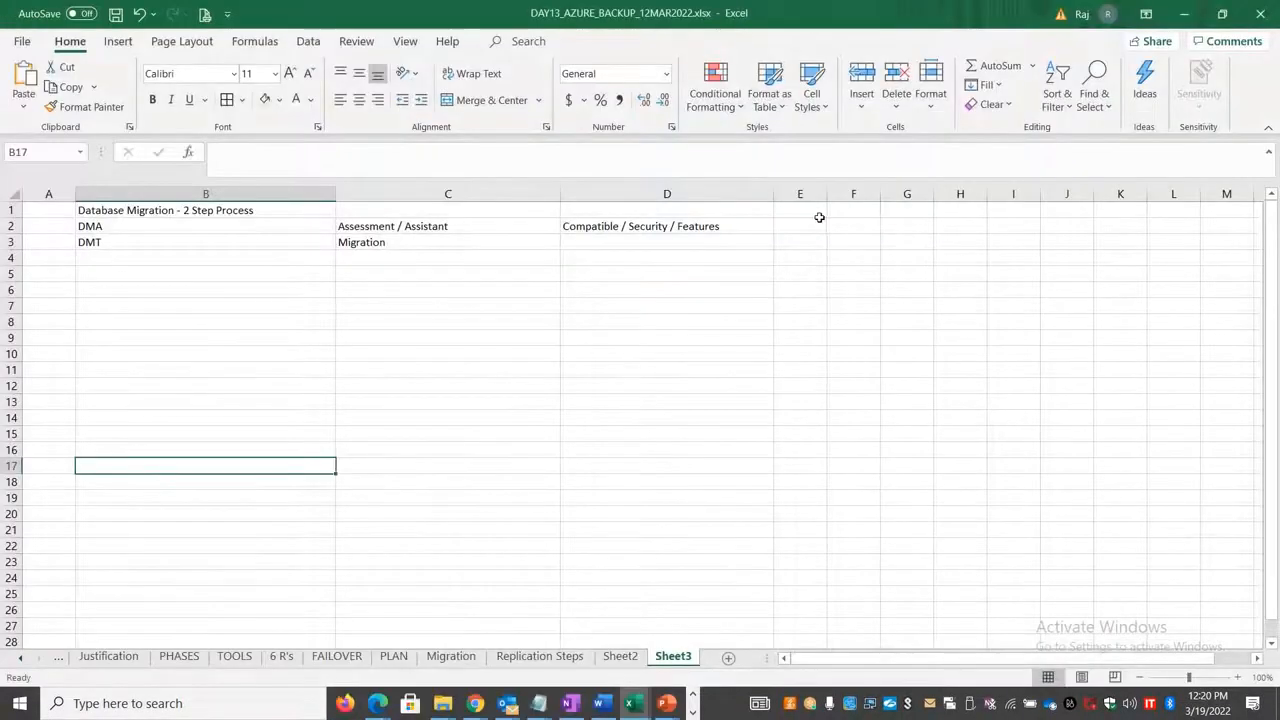
Step: Paste the Data Migration Assistant description into cell C6 of Sheet3 and enter DMA in cell B6
{"action": "left_click", "coordinate": [800, 226]}
{"action": "left_click", "coordinate": [410, 290]}
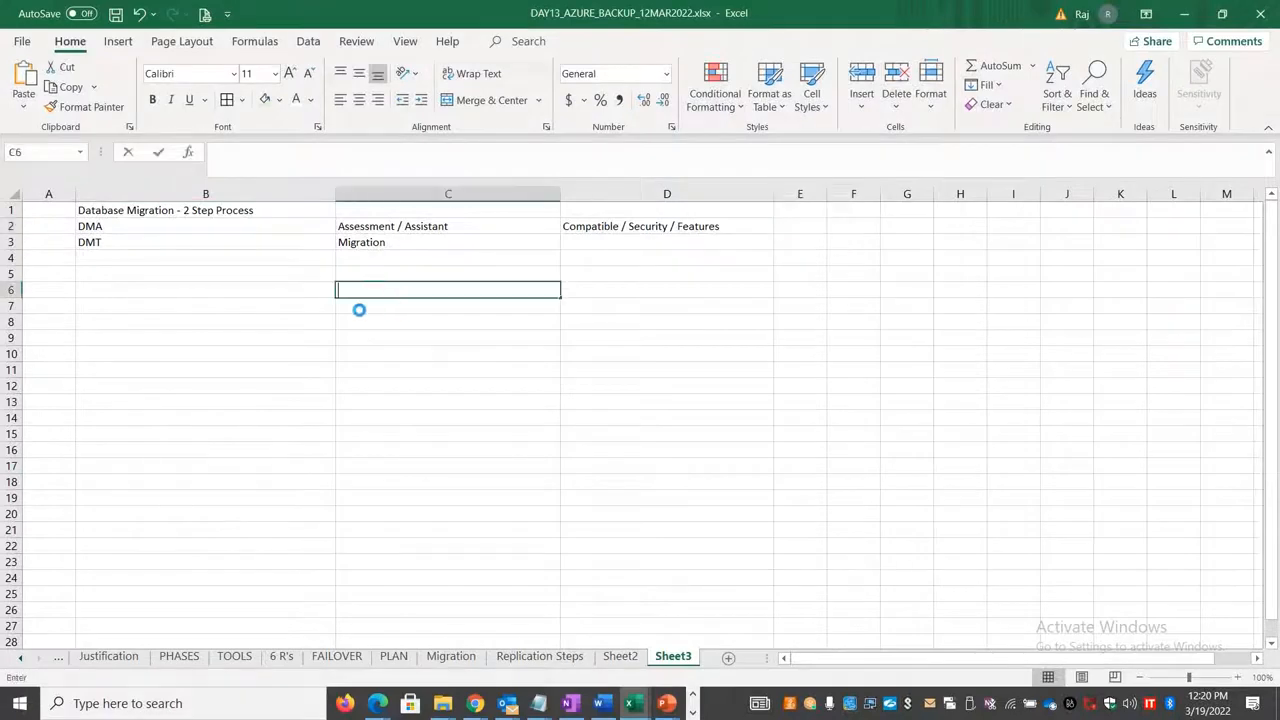
{"action": "key", "text": "ctrl+v"}
{"action": "left_click", "coordinate": [261, 288]}
{"action": "type", "text": "DMA"}
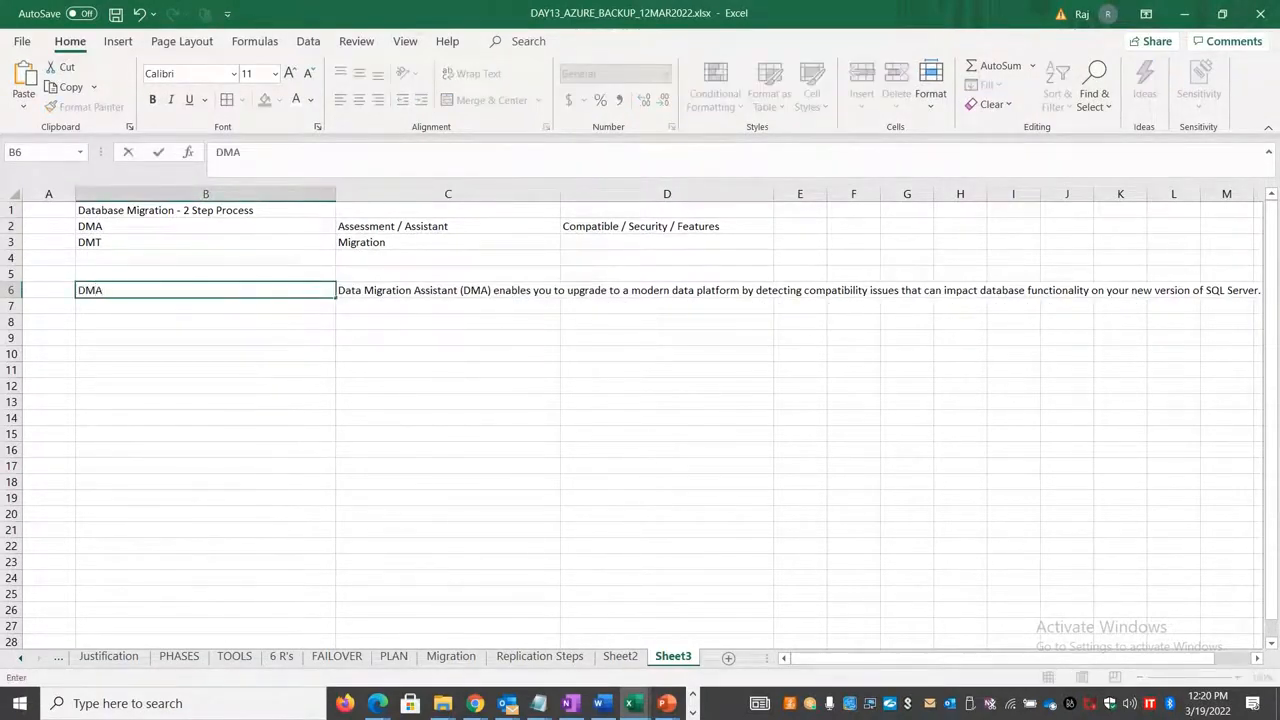
Step: Return to the 20.25.79.160 session in full screen and open Server Manager on its dashboard
{"action": "key", "text": "alt+Tab"}
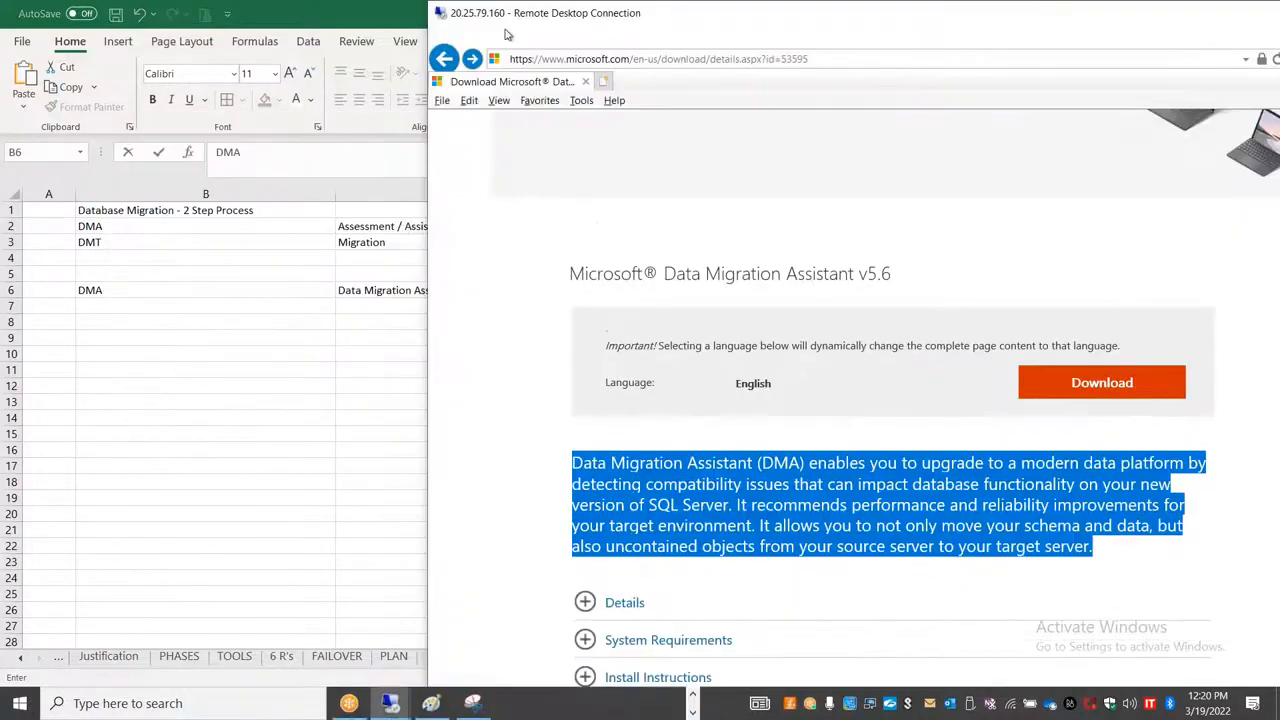
{"action": "double_click", "coordinate": [575, 18]}
{"action": "right_click", "coordinate": [16, 704]}
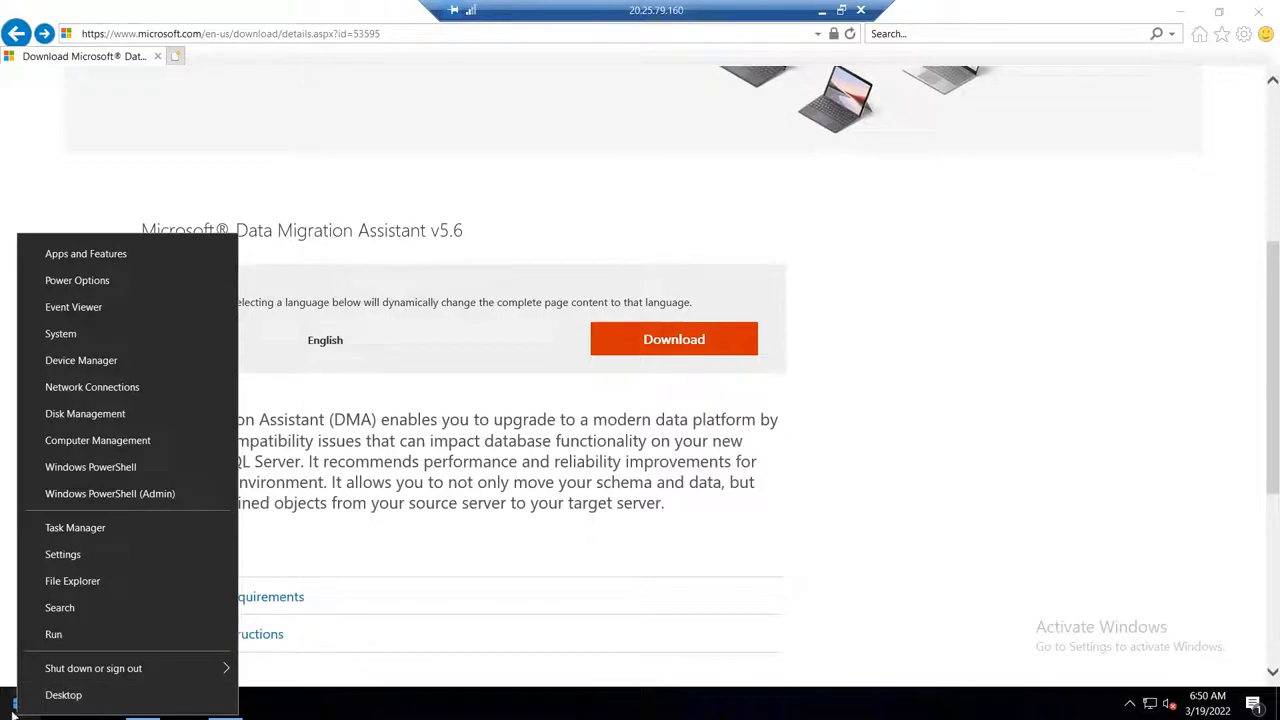
{"action": "left_click", "coordinate": [12, 704]}
{"action": "left_click", "coordinate": [12, 704]}
{"action": "left_click", "coordinate": [313, 232]}
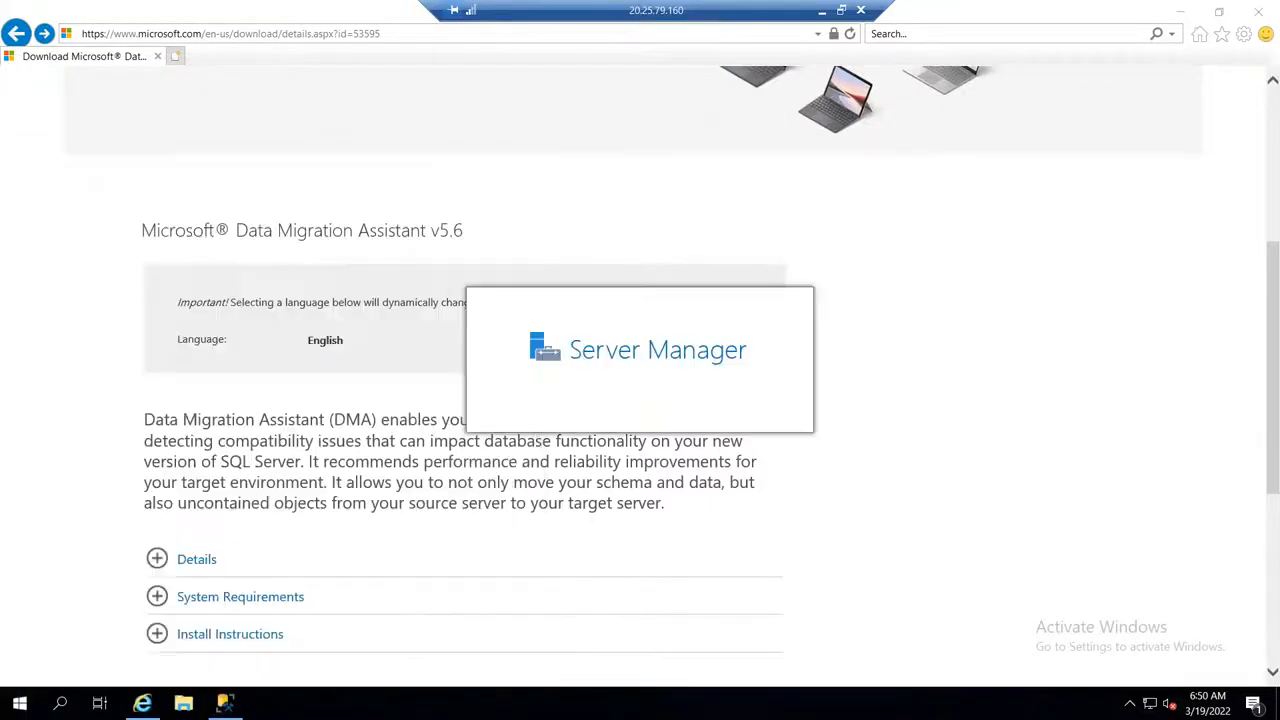
{"action": "left_click", "coordinate": [516, 96]}
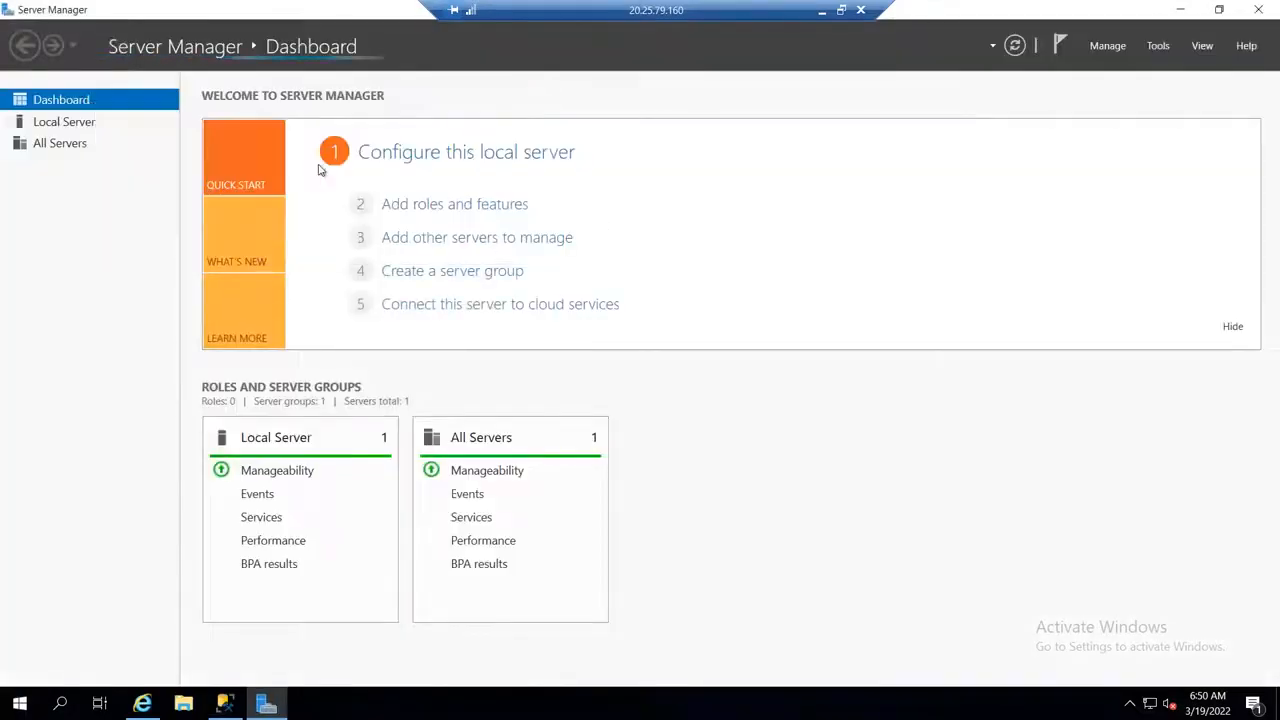
Step: Check the .NET Framework features of sqldbserver1 in the Add Roles and Features Wizard, cancel it and close Server Manager
{"action": "left_click", "coordinate": [60, 122]}
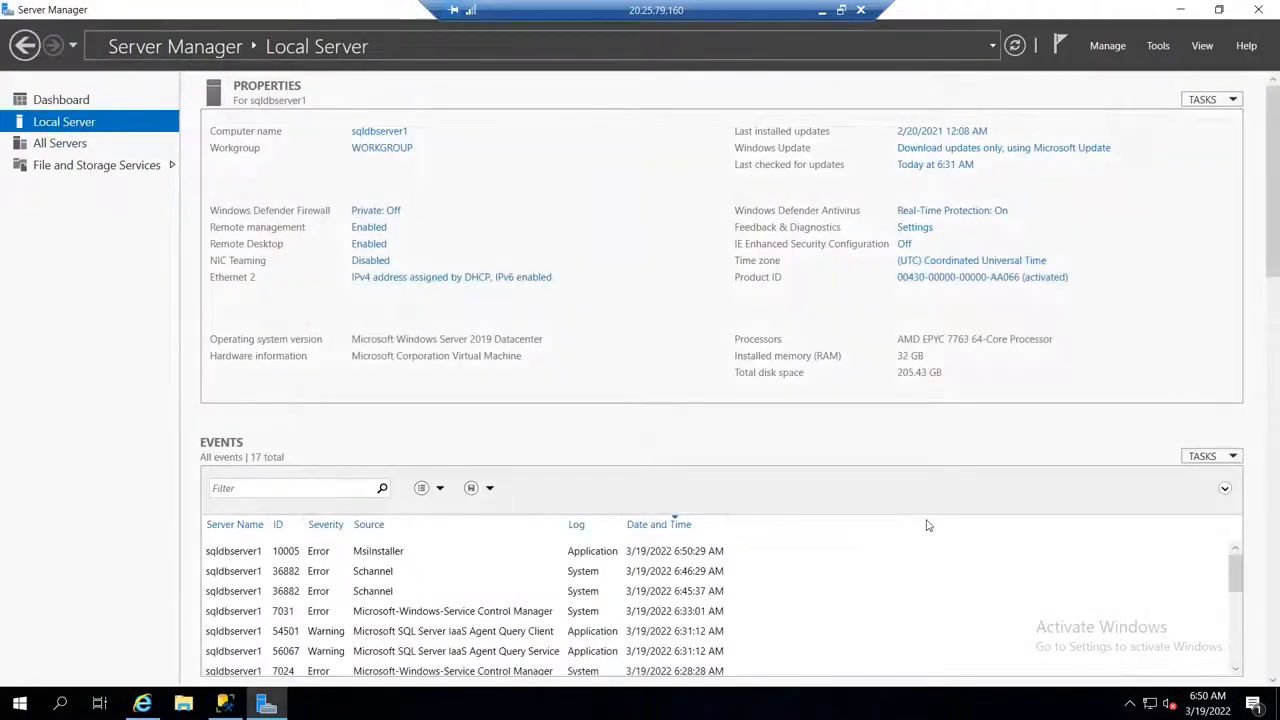
{"action": "left_click", "coordinate": [1104, 48]}
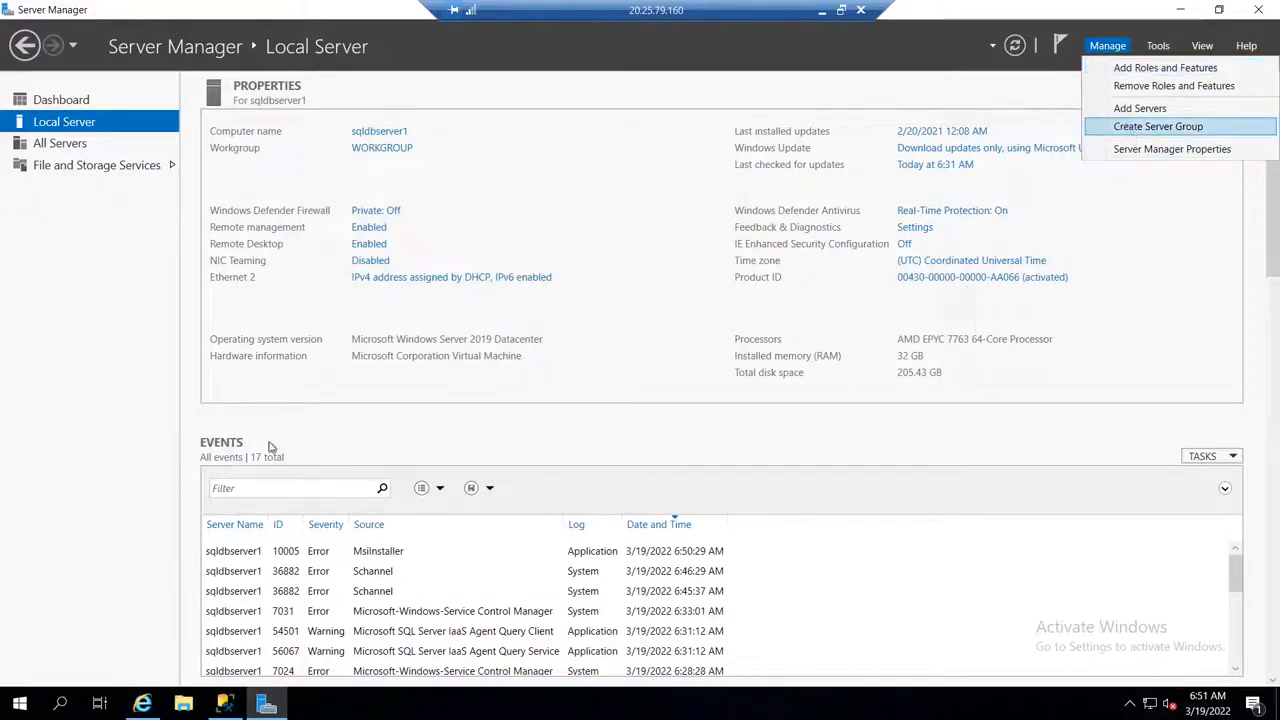
{"action": "left_click", "coordinate": [1133, 70]}
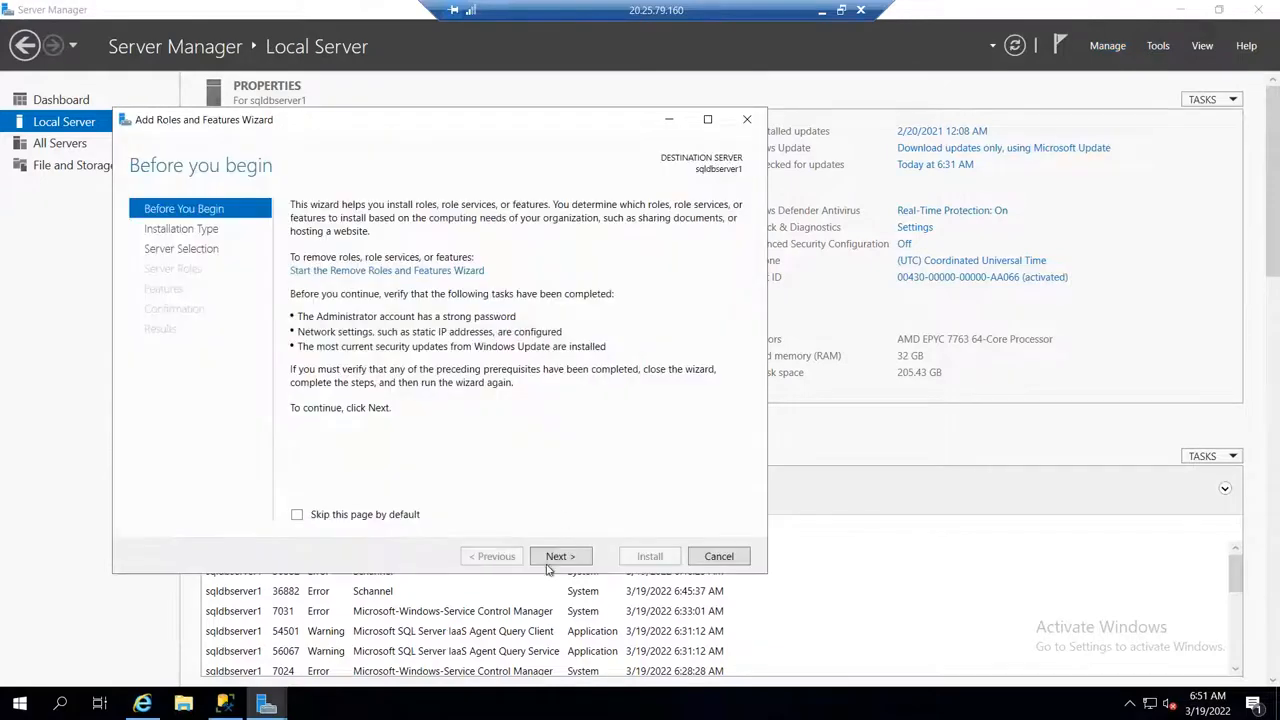
{"action": "left_click", "coordinate": [549, 560]}
{"action": "left_click", "coordinate": [548, 564]}
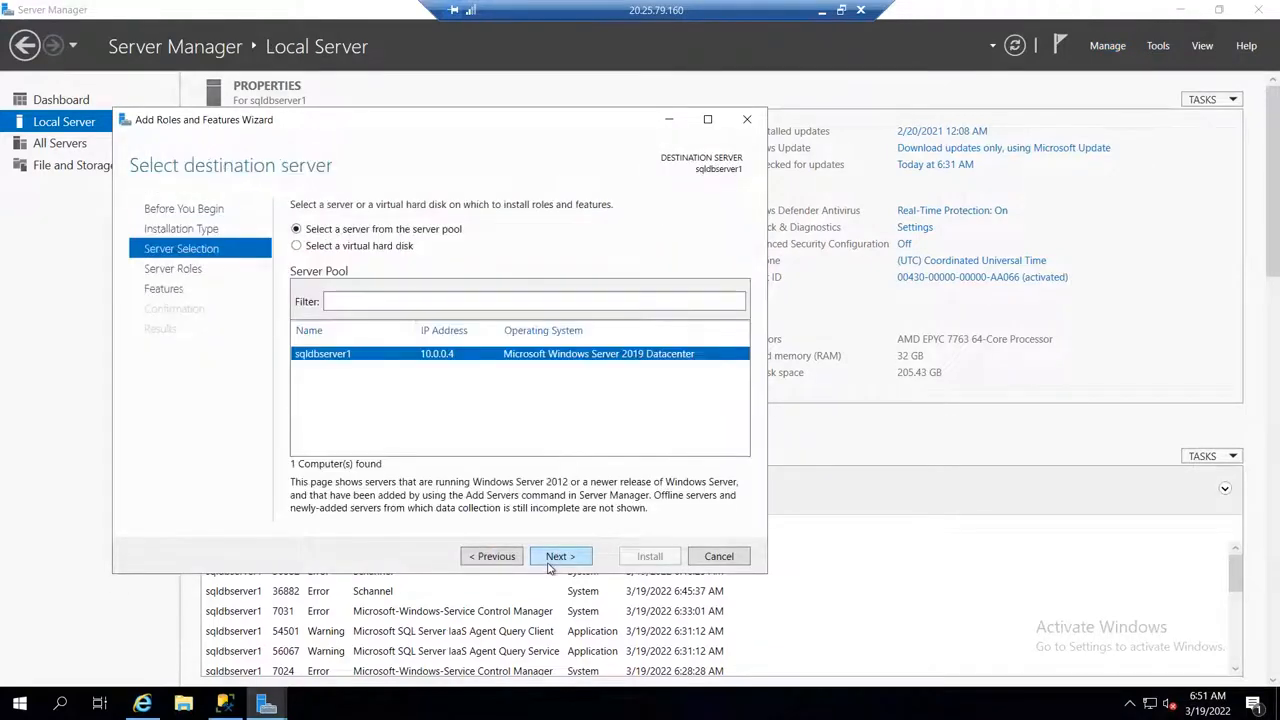
{"action": "left_click", "coordinate": [548, 564]}
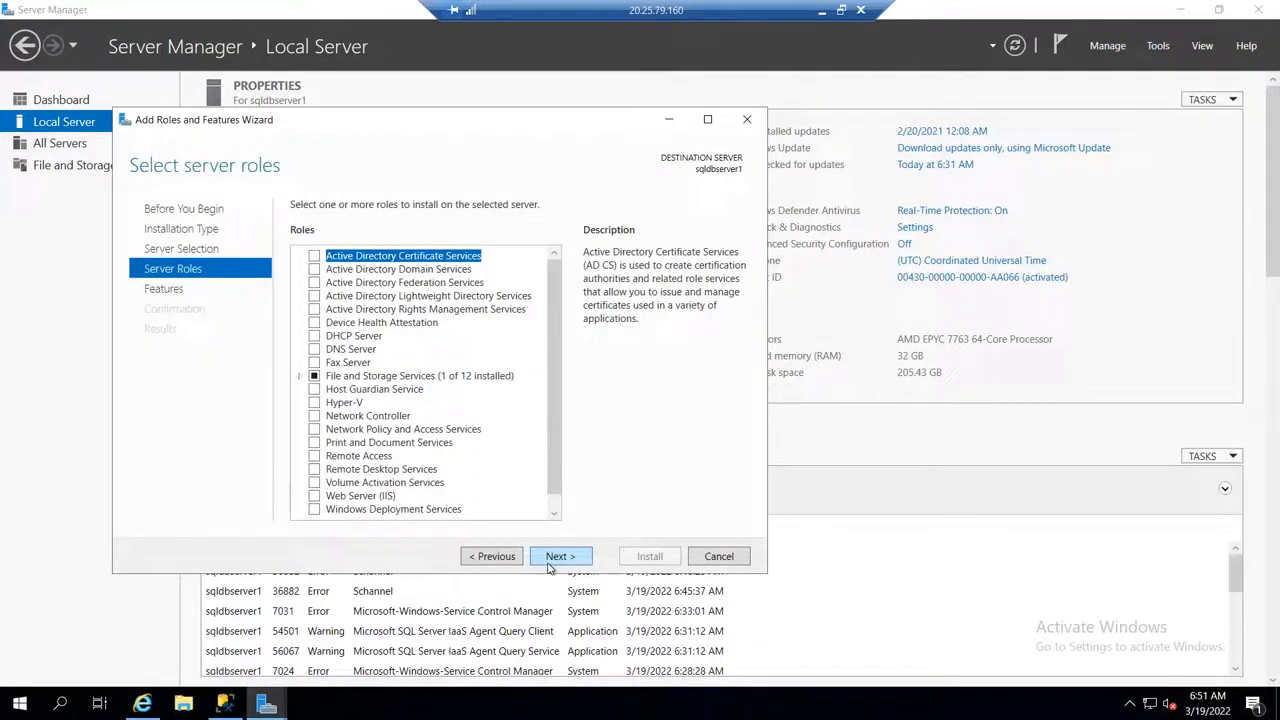
{"action": "left_click", "coordinate": [548, 562]}
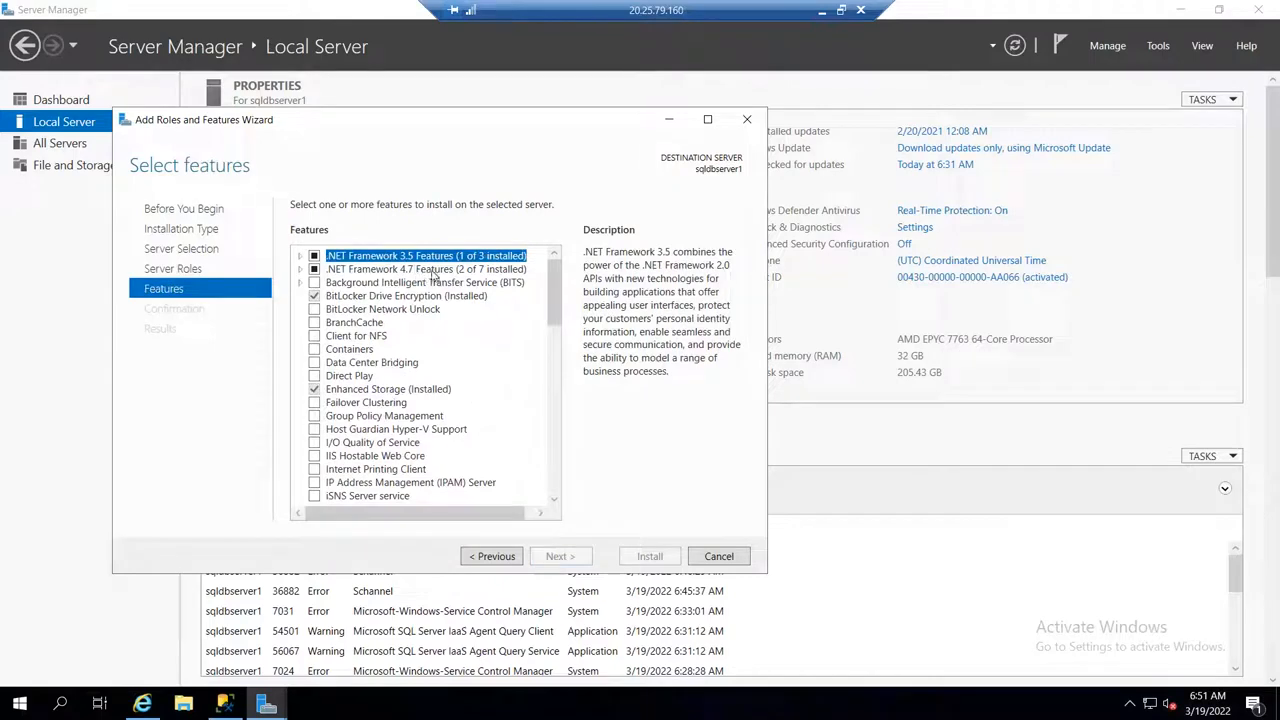
{"action": "left_click", "coordinate": [747, 119]}
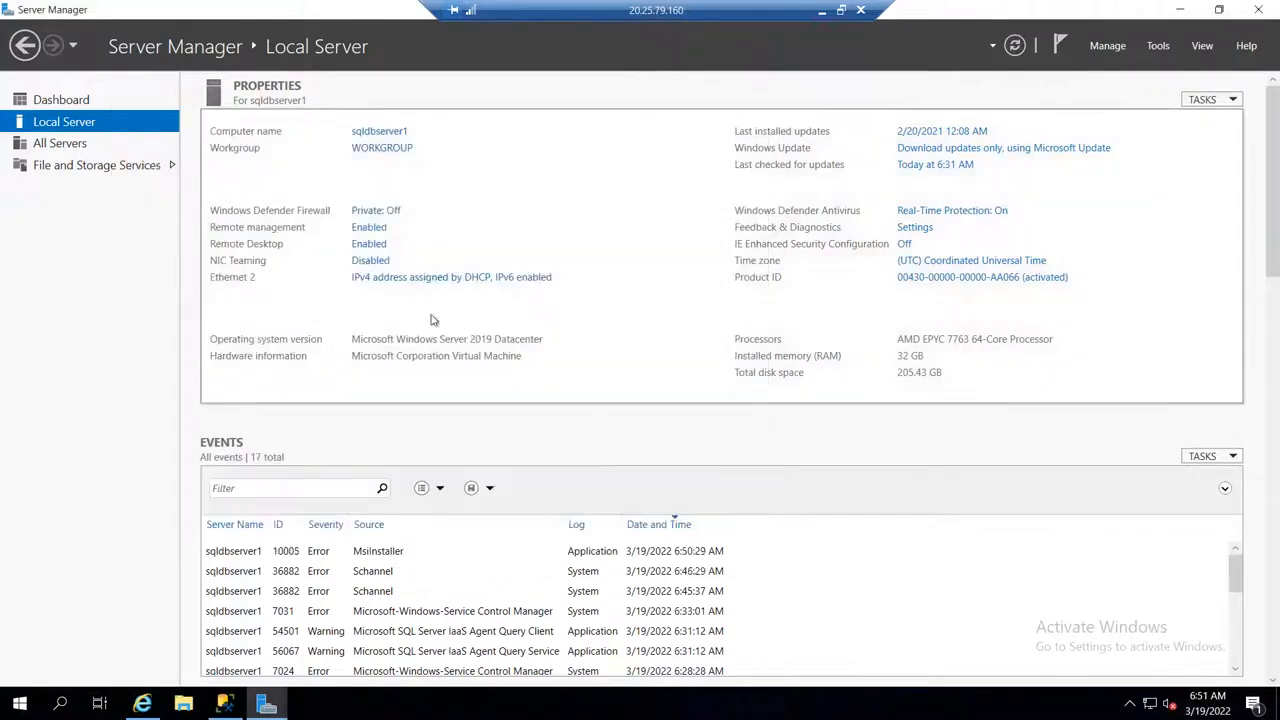
{"action": "left_click", "coordinate": [1258, 9]}
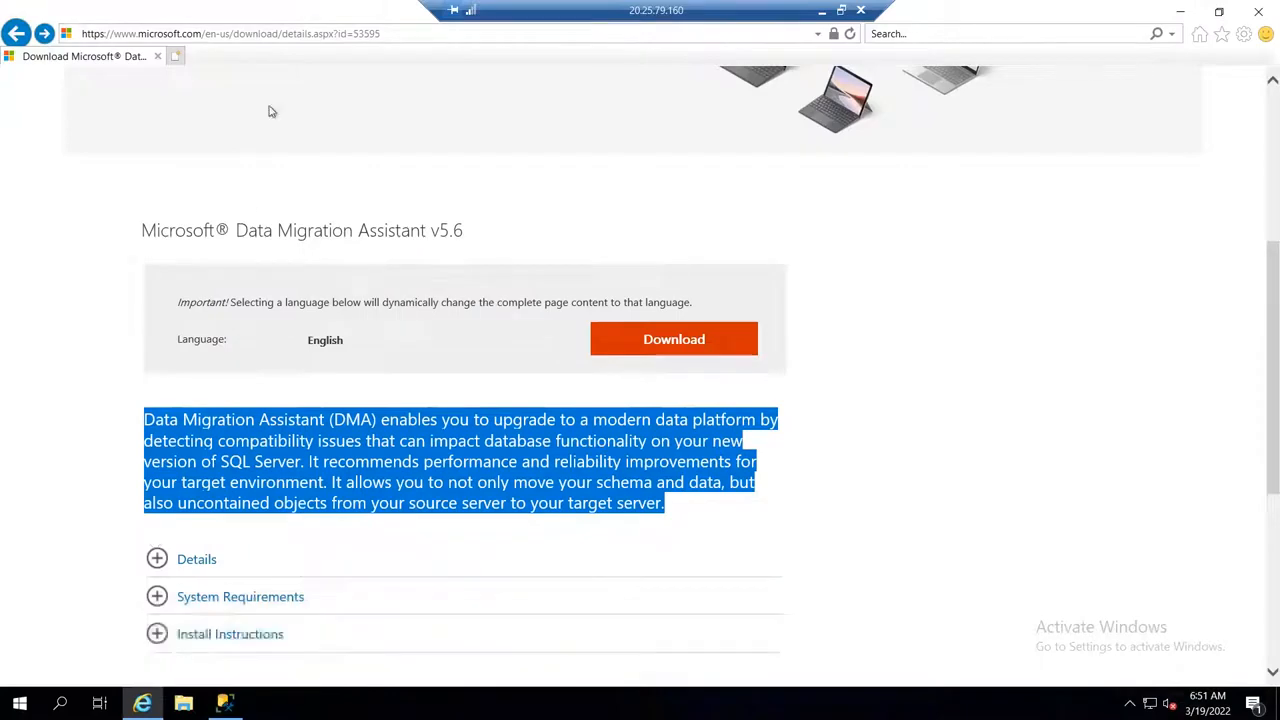
Step: Search the web for "download .net 4.8" in a new browser tab and open Microsoft's Download .NET Framework 4.8 page
{"action": "left_click", "coordinate": [175, 56]}
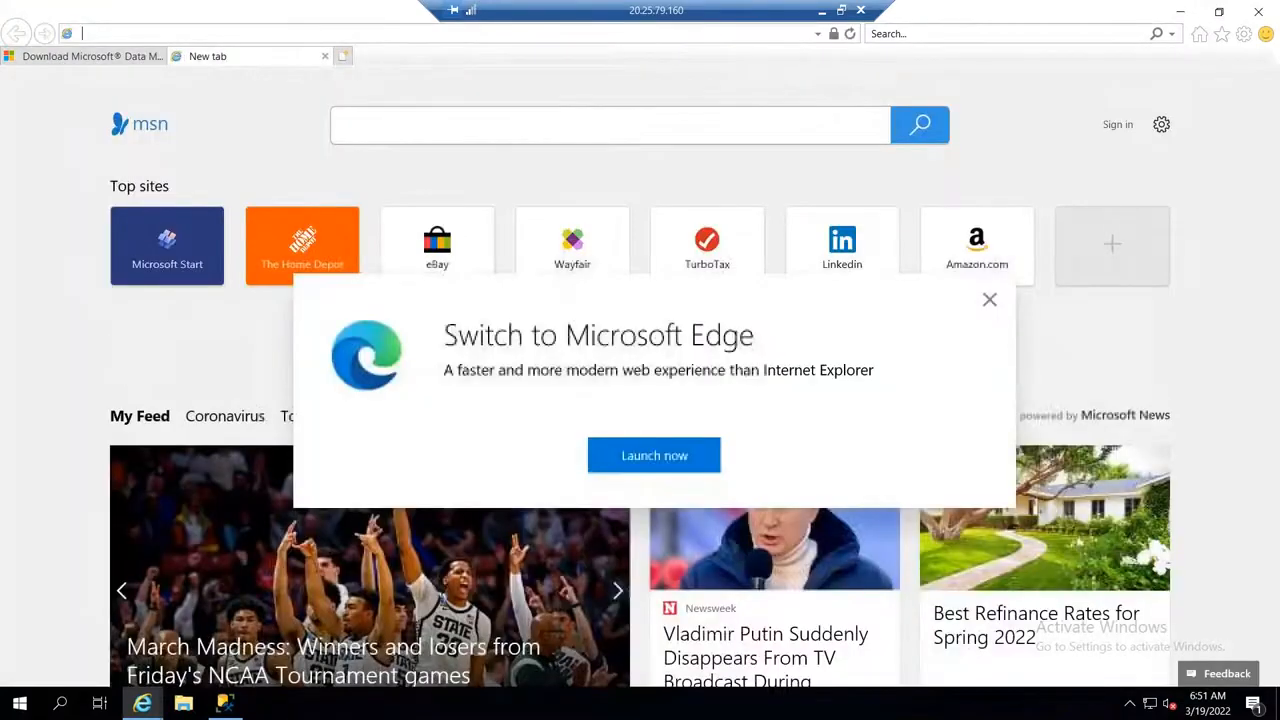
{"action": "type", "text": "d"}
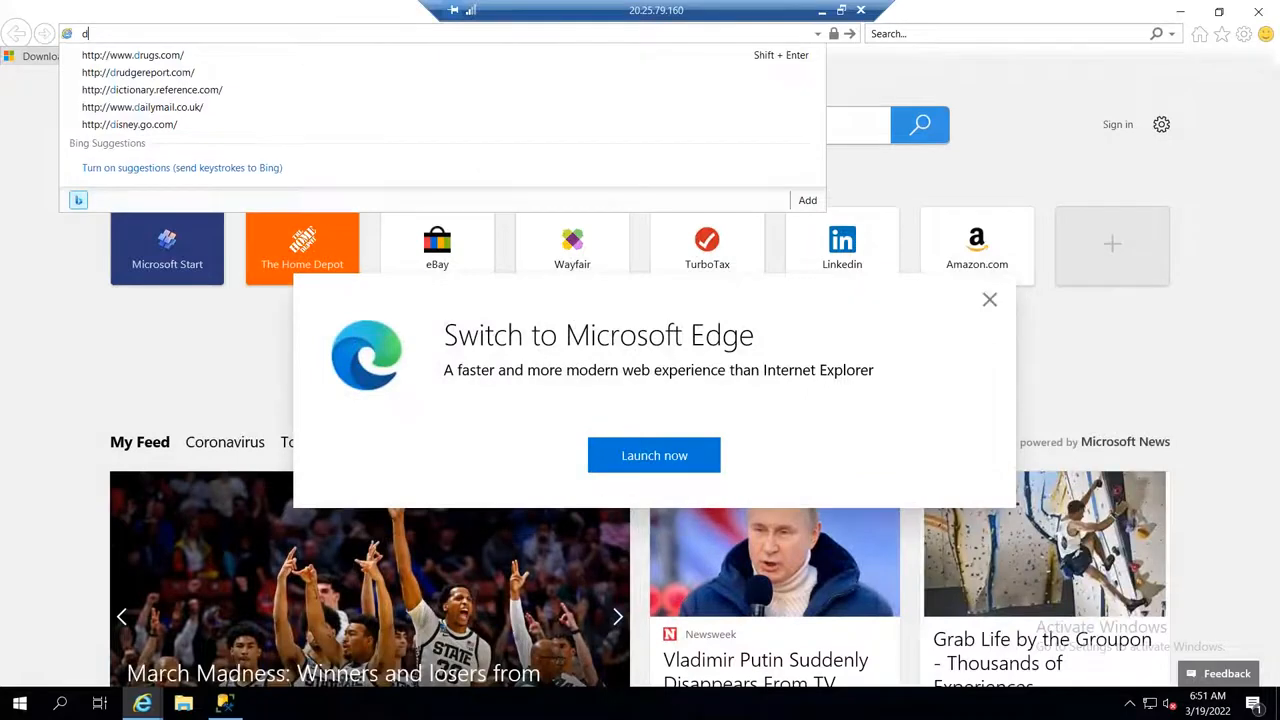
{"action": "type", "text": "ownload"}
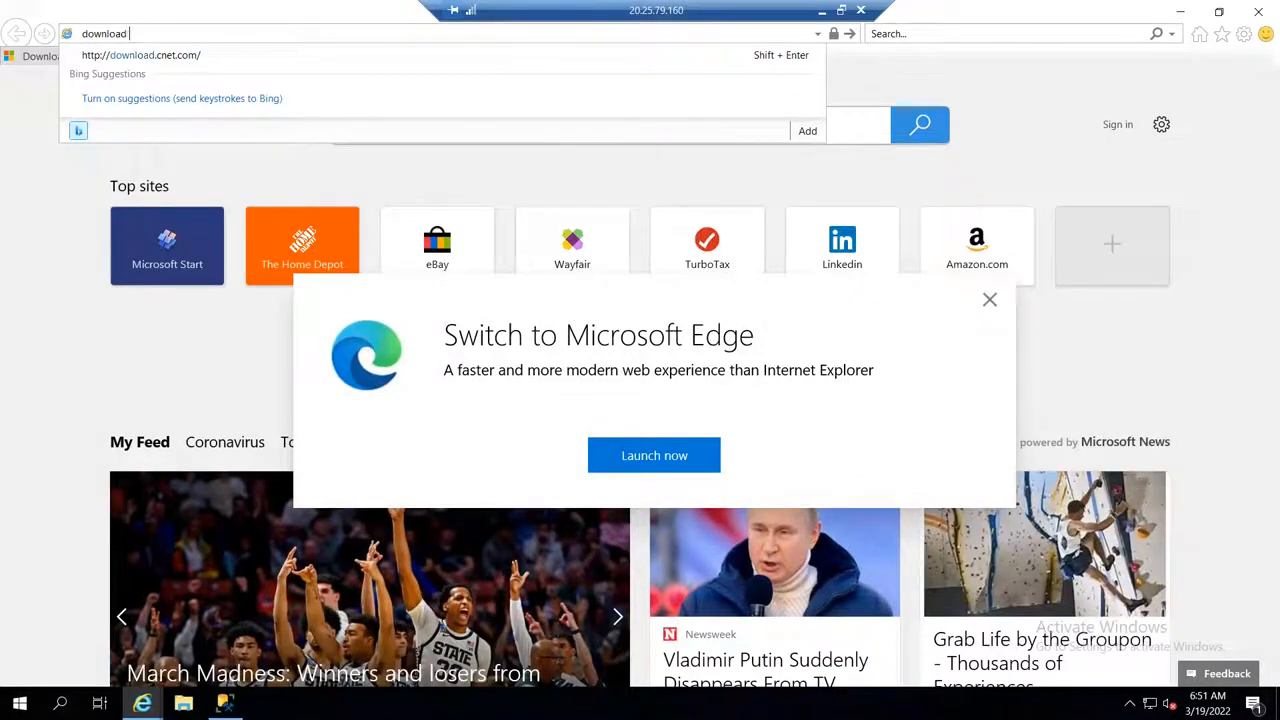
{"action": "type", "text": " .net 4.8"}
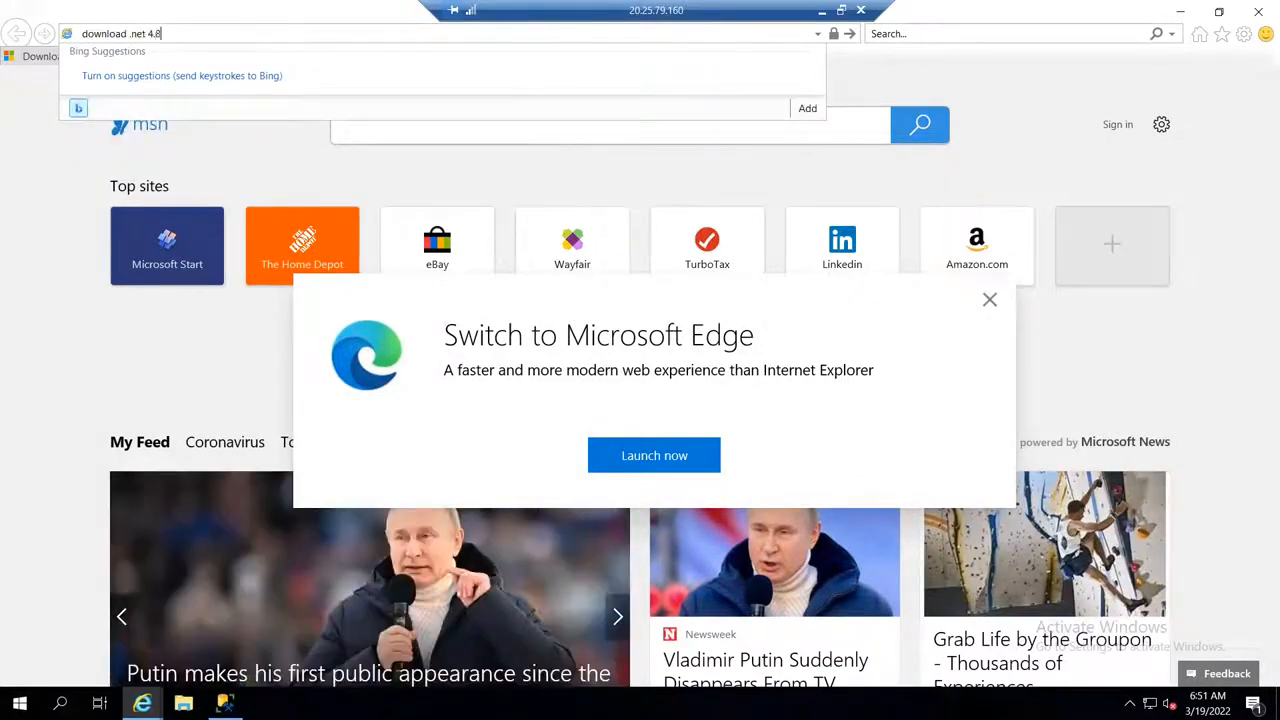
{"action": "key", "text": "Return"}
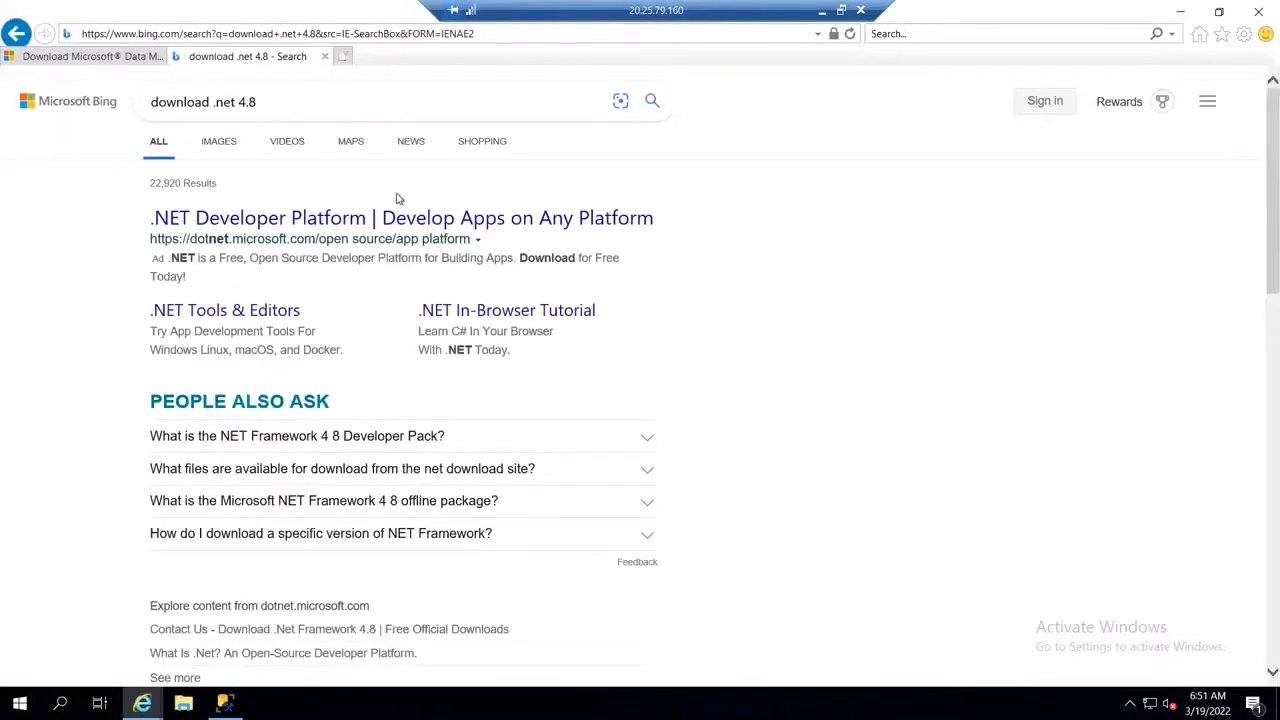
{"action": "scroll", "coordinate": [449, 483], "scroll_direction": "down", "scroll_amount": 2}
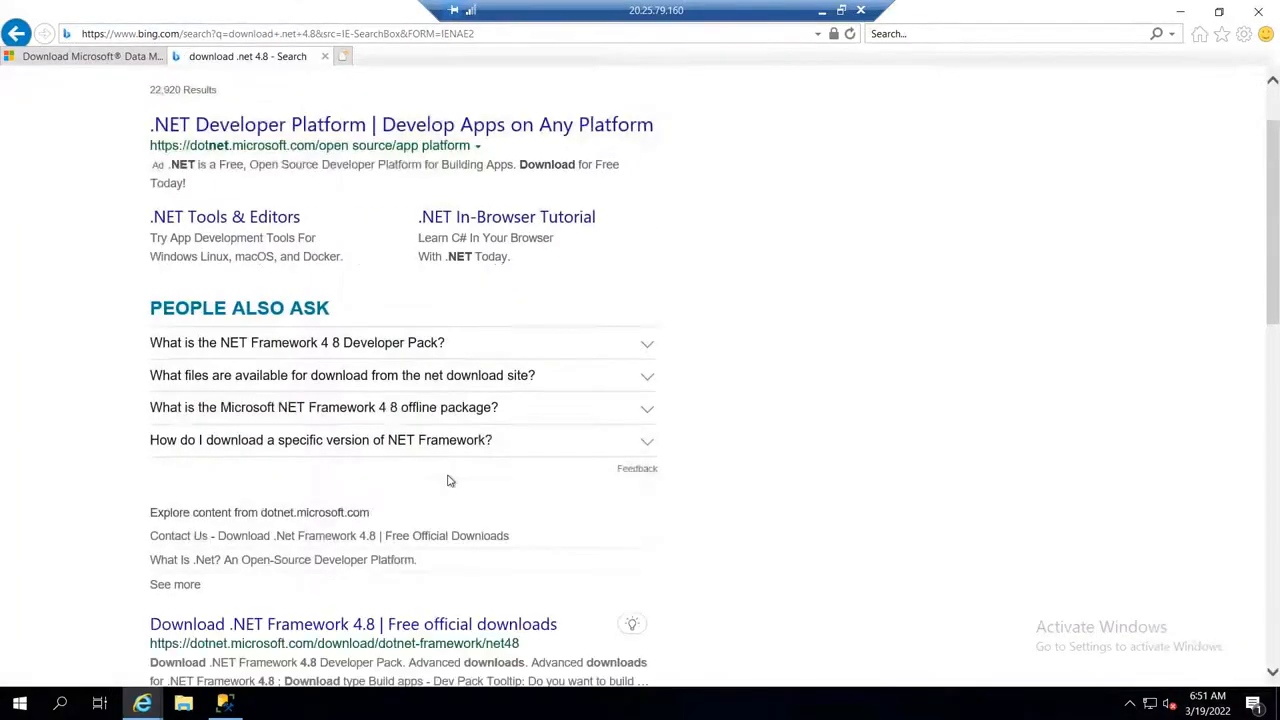
{"action": "scroll", "coordinate": [446, 486], "scroll_direction": "down", "scroll_amount": 1}
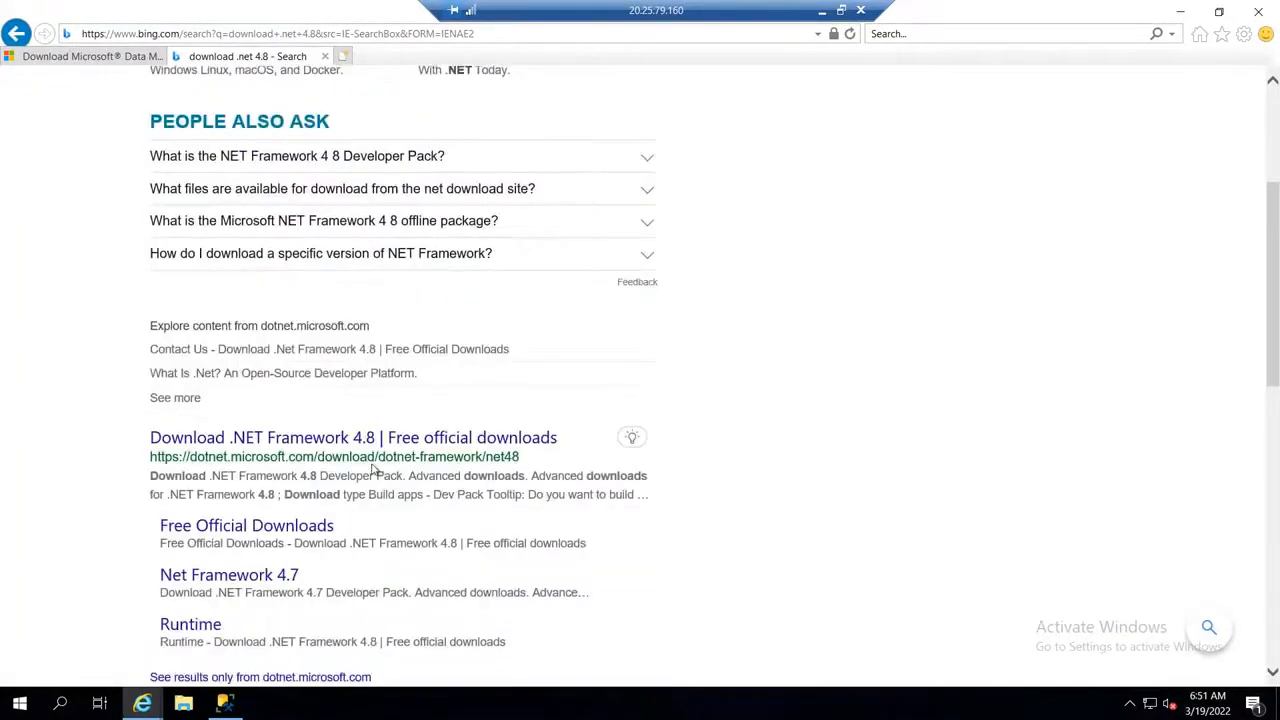
{"action": "scroll", "coordinate": [373, 470], "scroll_direction": "down", "scroll_amount": 1}
{"action": "left_click", "coordinate": [337, 346]}
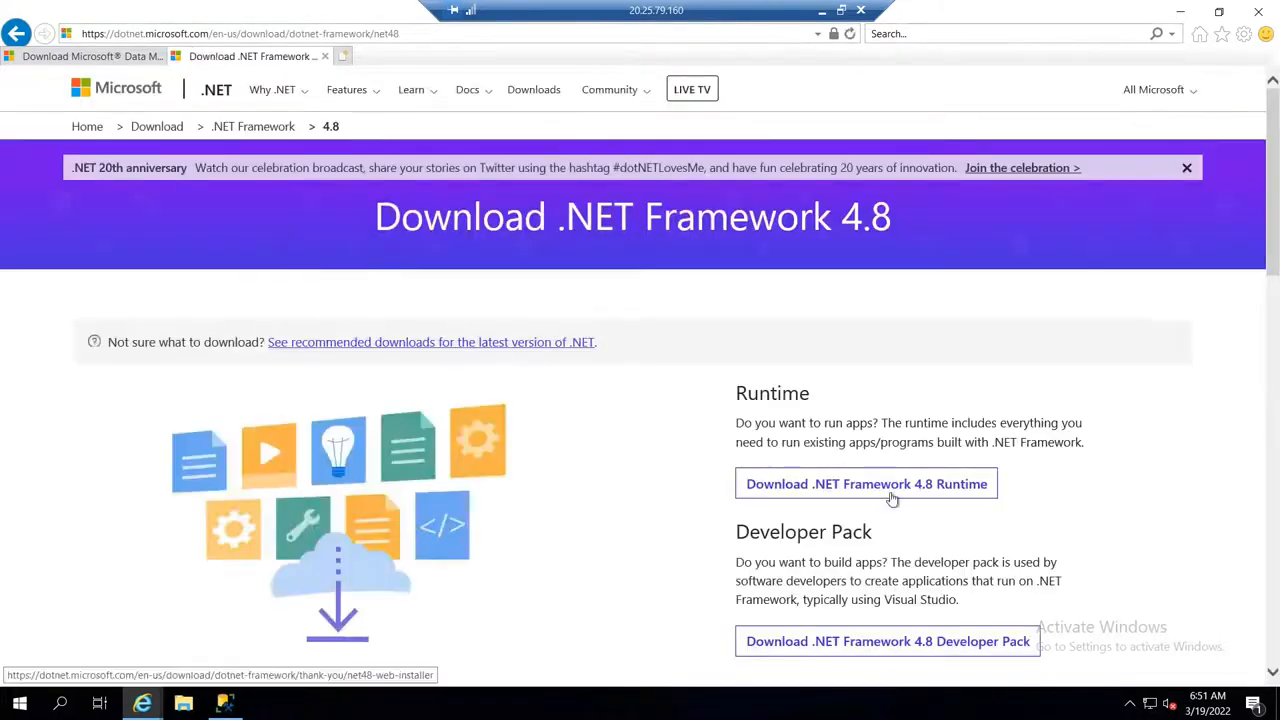
Step: Download the .NET Framework 4.8 Runtime, run ndp48-web.exe, accept the license terms and start the installation
{"action": "left_click", "coordinate": [918, 485]}
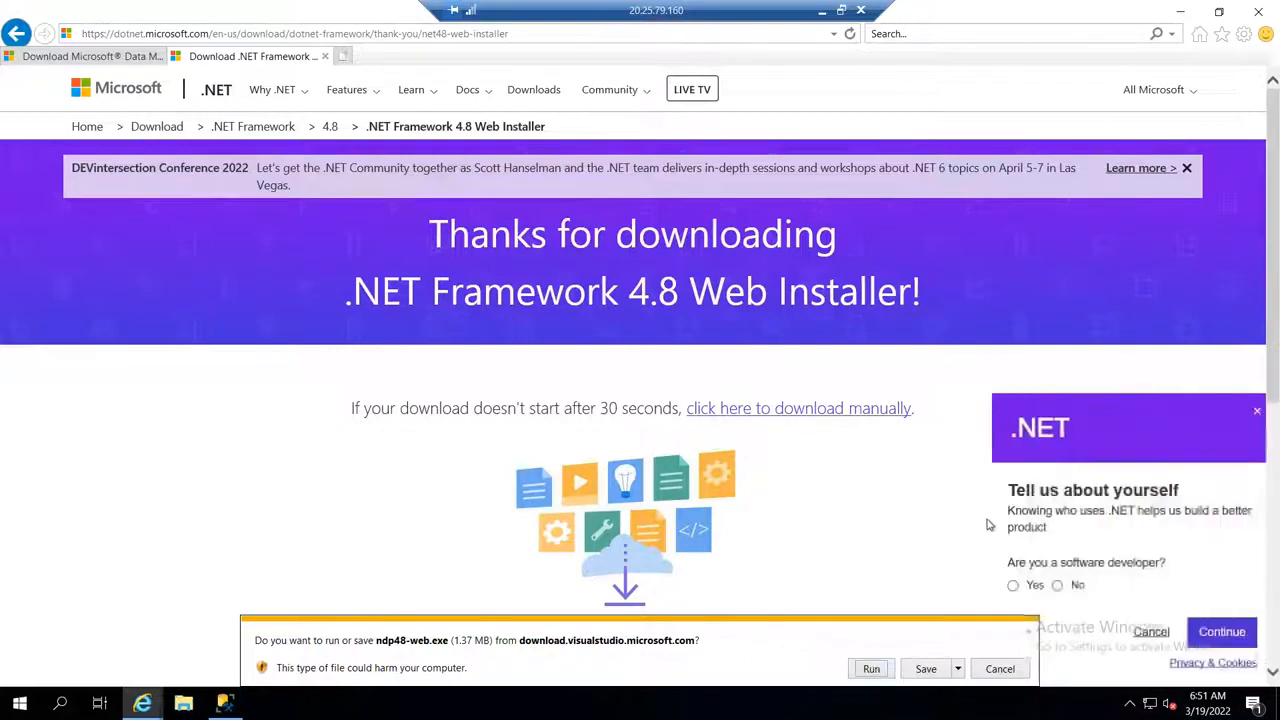
{"action": "left_click", "coordinate": [870, 669]}
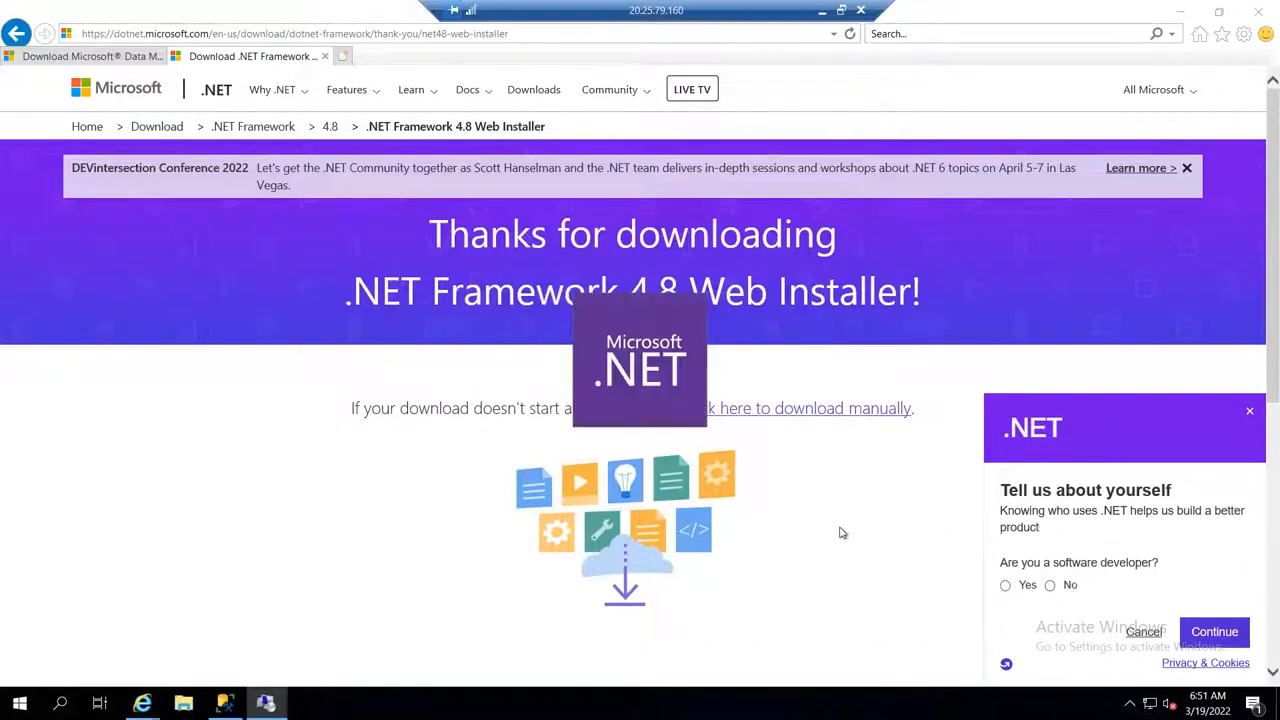
{"action": "left_click", "coordinate": [605, 449]}
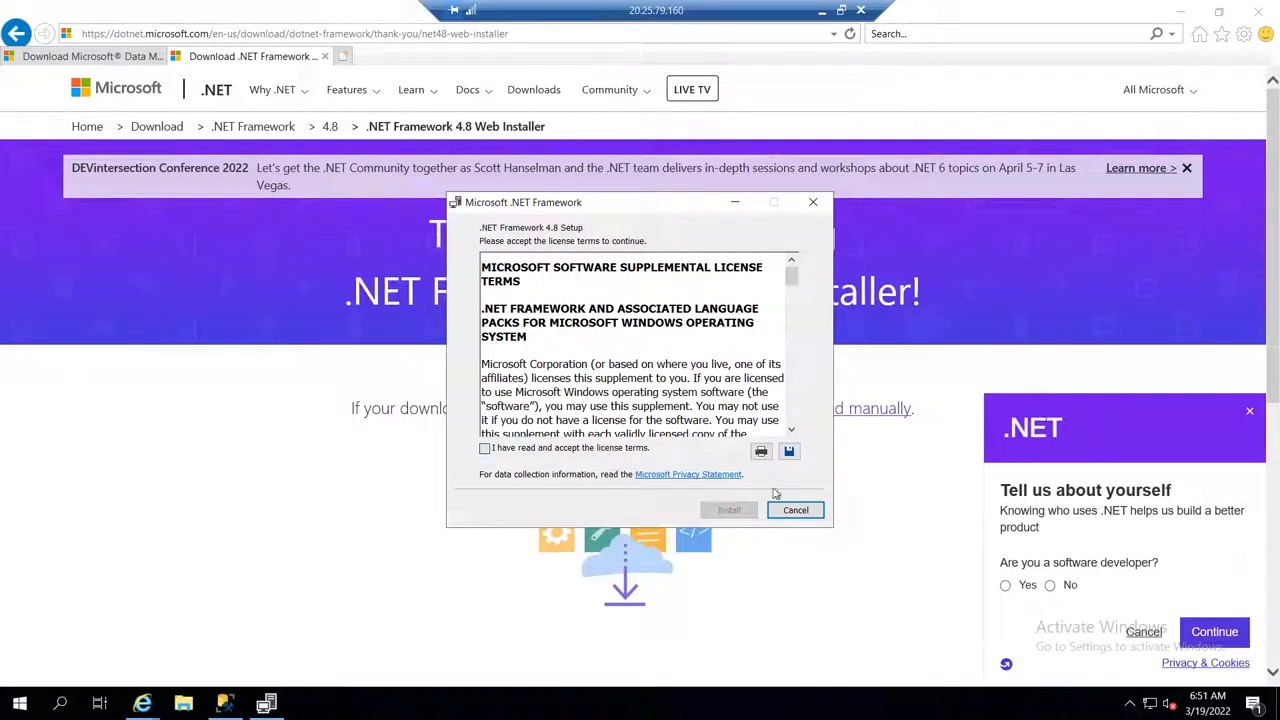
{"action": "left_click", "coordinate": [739, 516]}
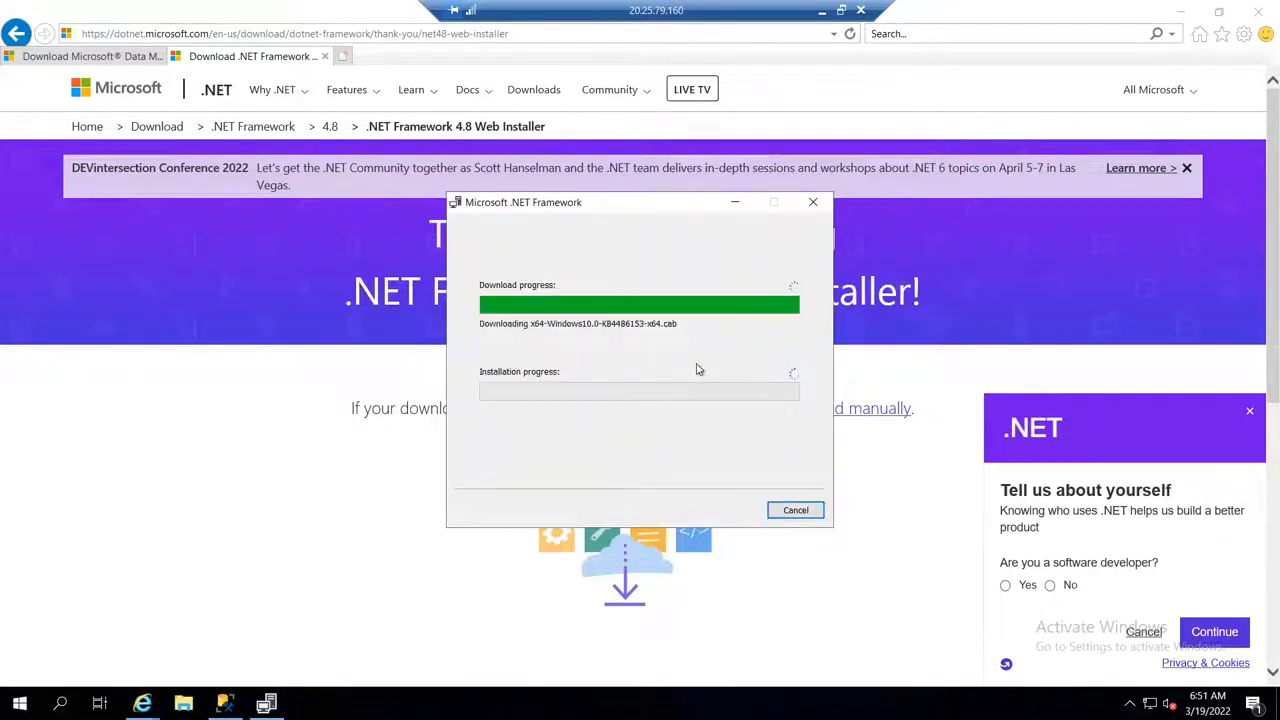
Step: Look in the server's Downloads folder in File Explorer for the downloaded installer
{"action": "left_click", "coordinate": [175, 713]}
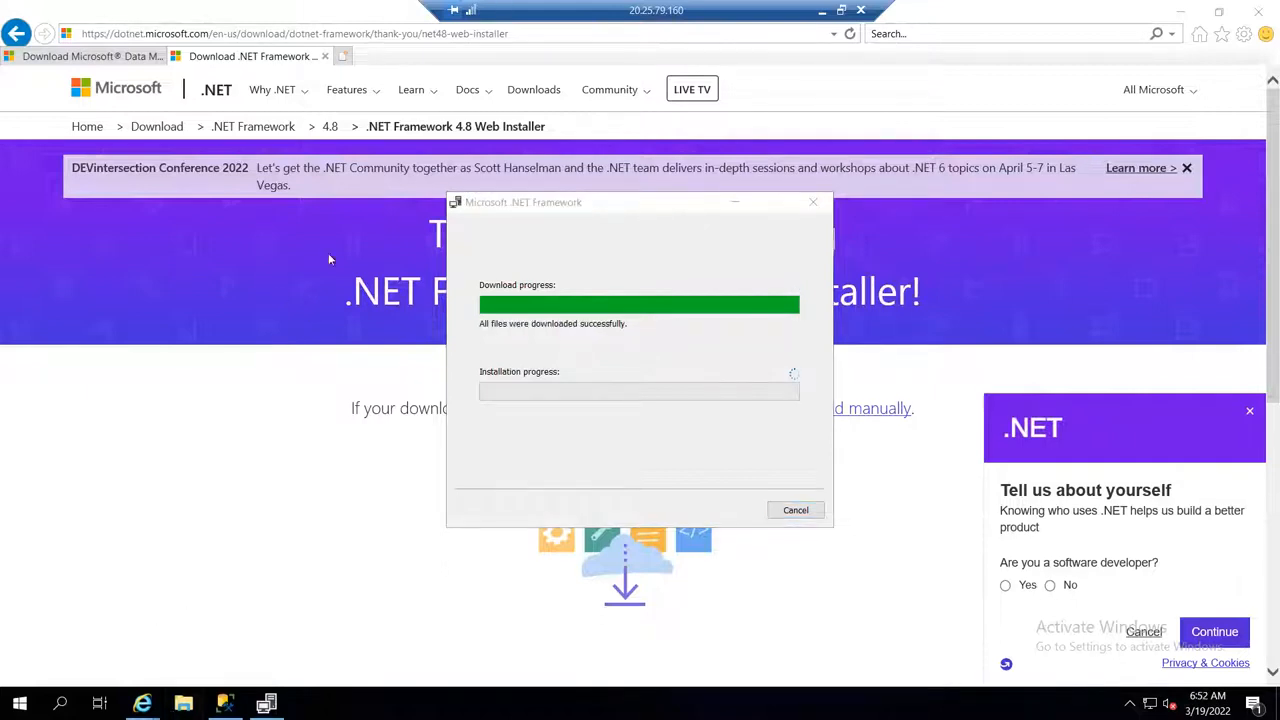
{"action": "left_click", "coordinate": [184, 707]}
{"action": "left_click", "coordinate": [184, 707]}
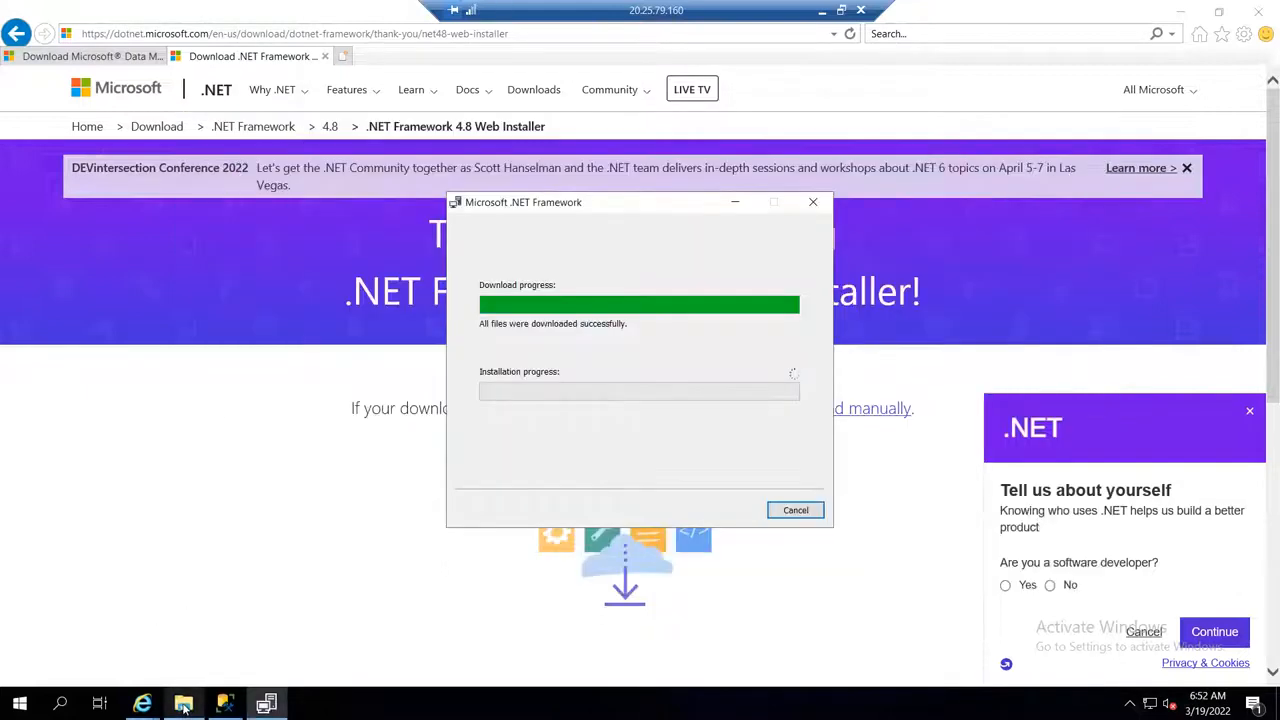
{"action": "left_click", "coordinate": [184, 707]}
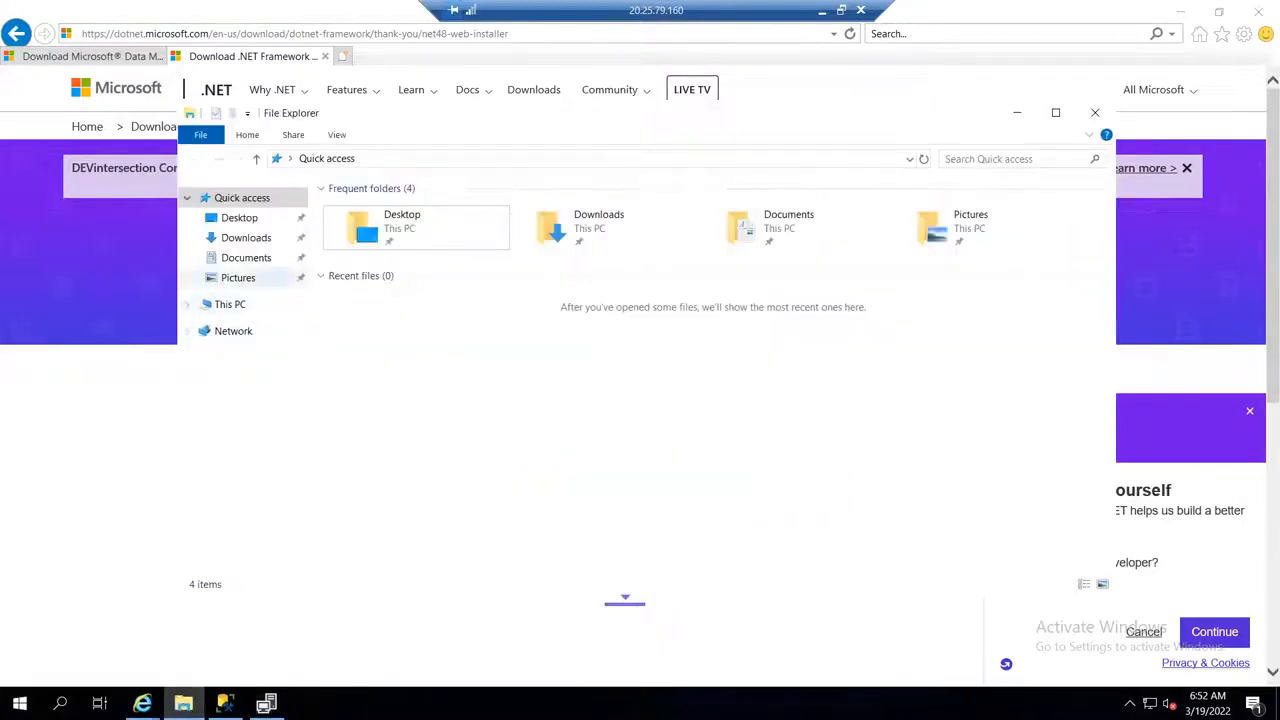
{"action": "left_click", "coordinate": [262, 241]}
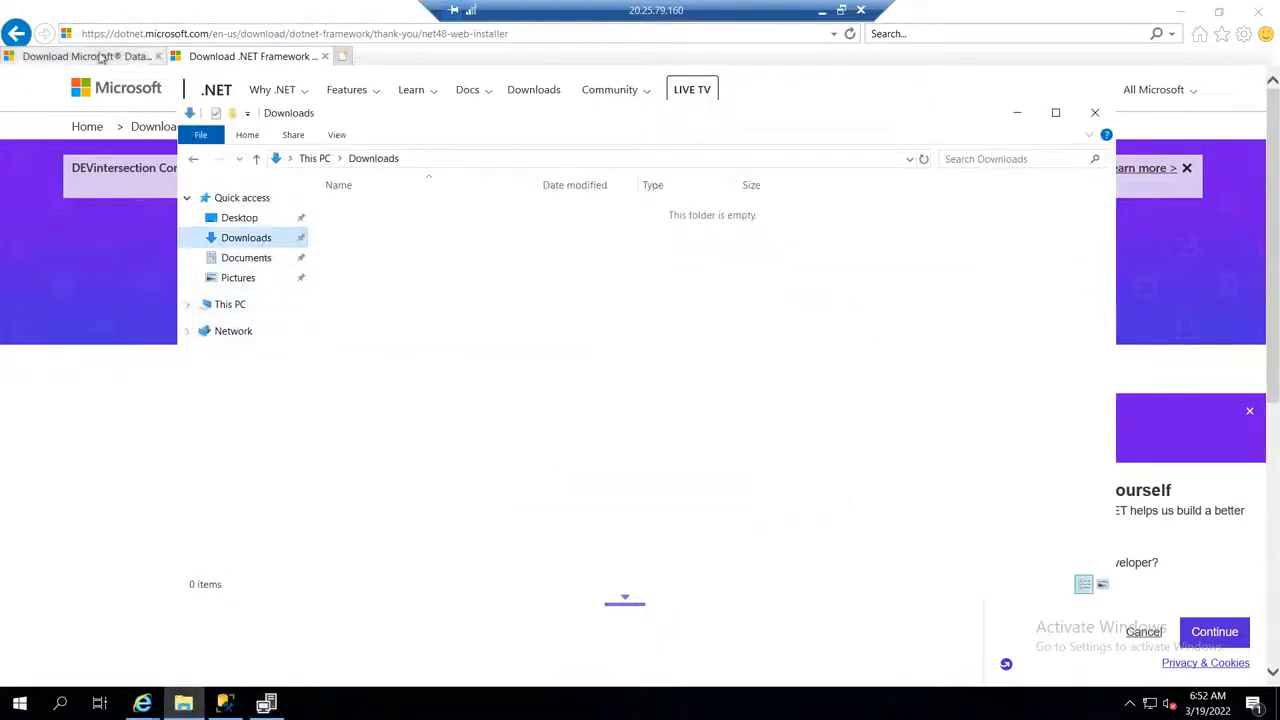
Step: Expand System Requirements on the Data Migration Assistant download page and copy the supported operating systems and prerequisite lines
{"action": "left_click", "coordinate": [100, 57]}
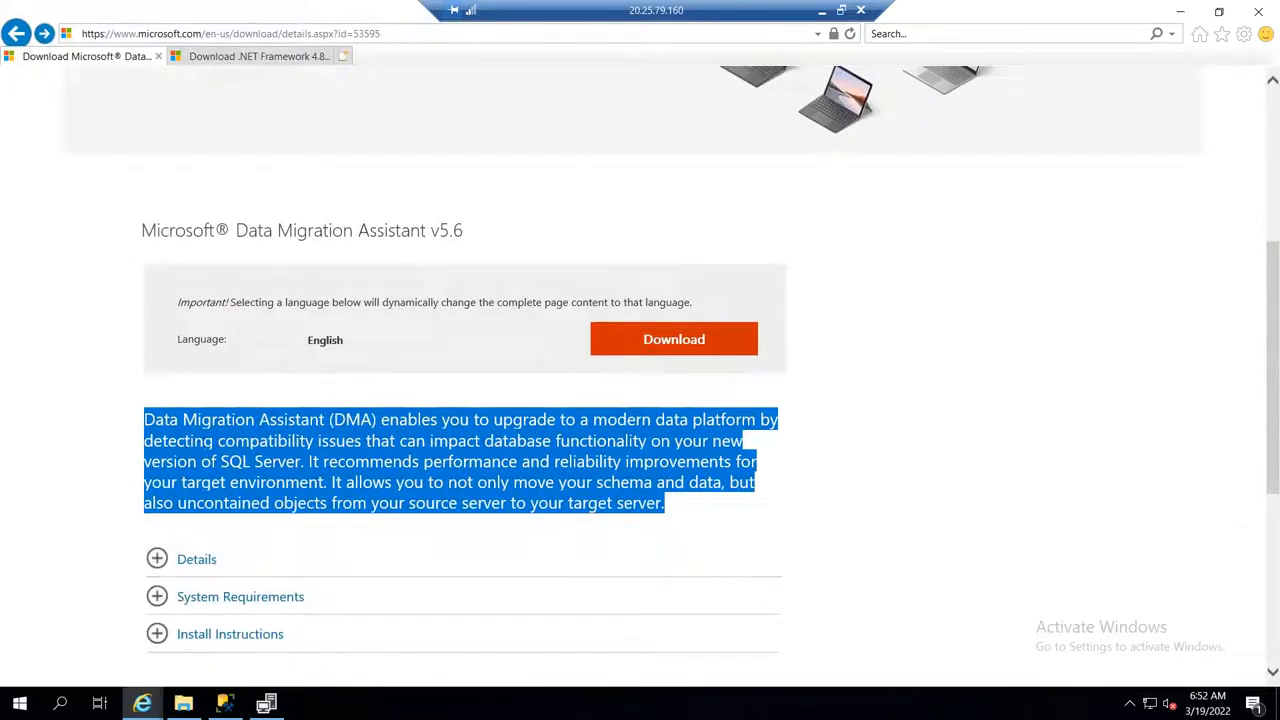
{"action": "scroll", "coordinate": [110, 466], "scroll_direction": "down", "scroll_amount": 3}
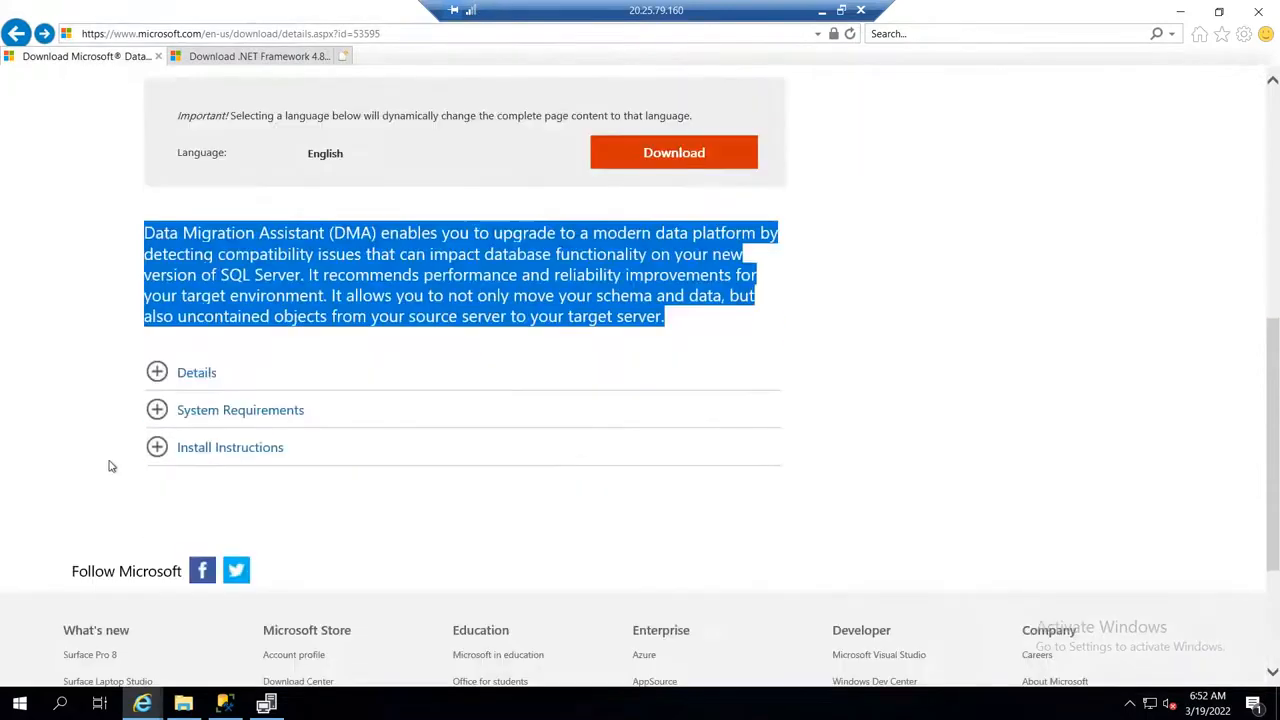
{"action": "left_click", "coordinate": [157, 418]}
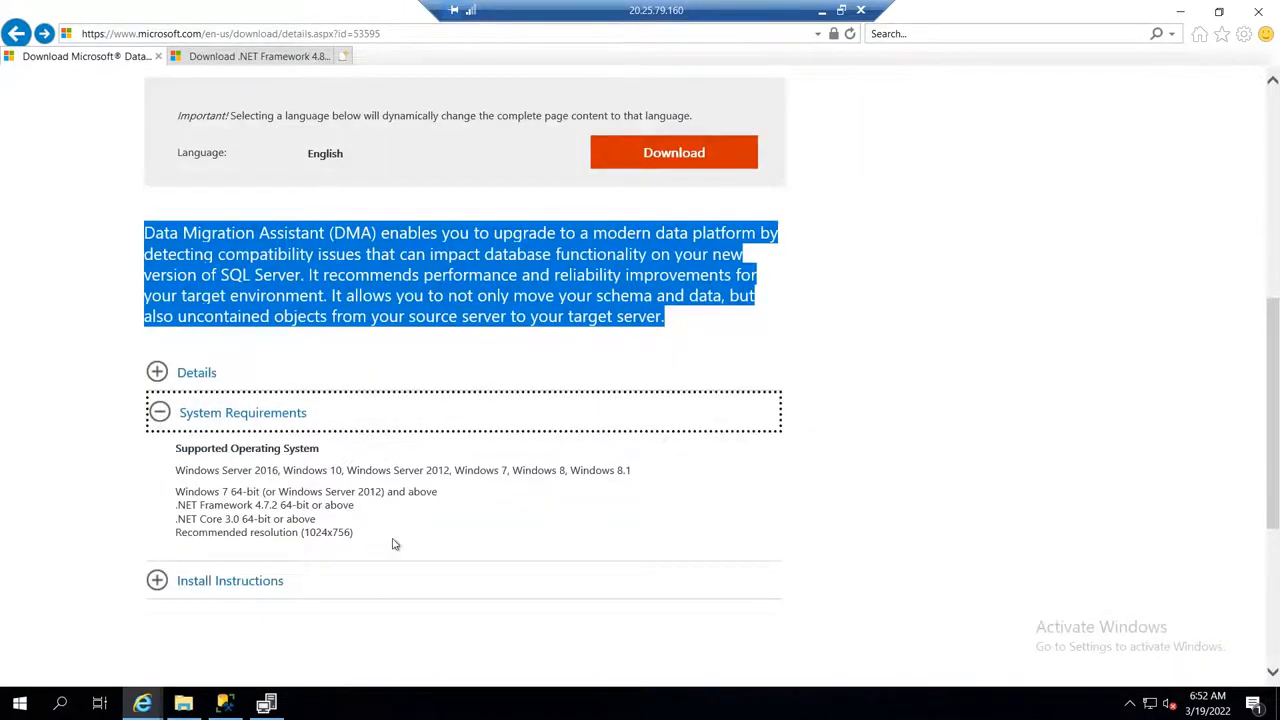
{"action": "triple_click", "coordinate": [283, 500]}
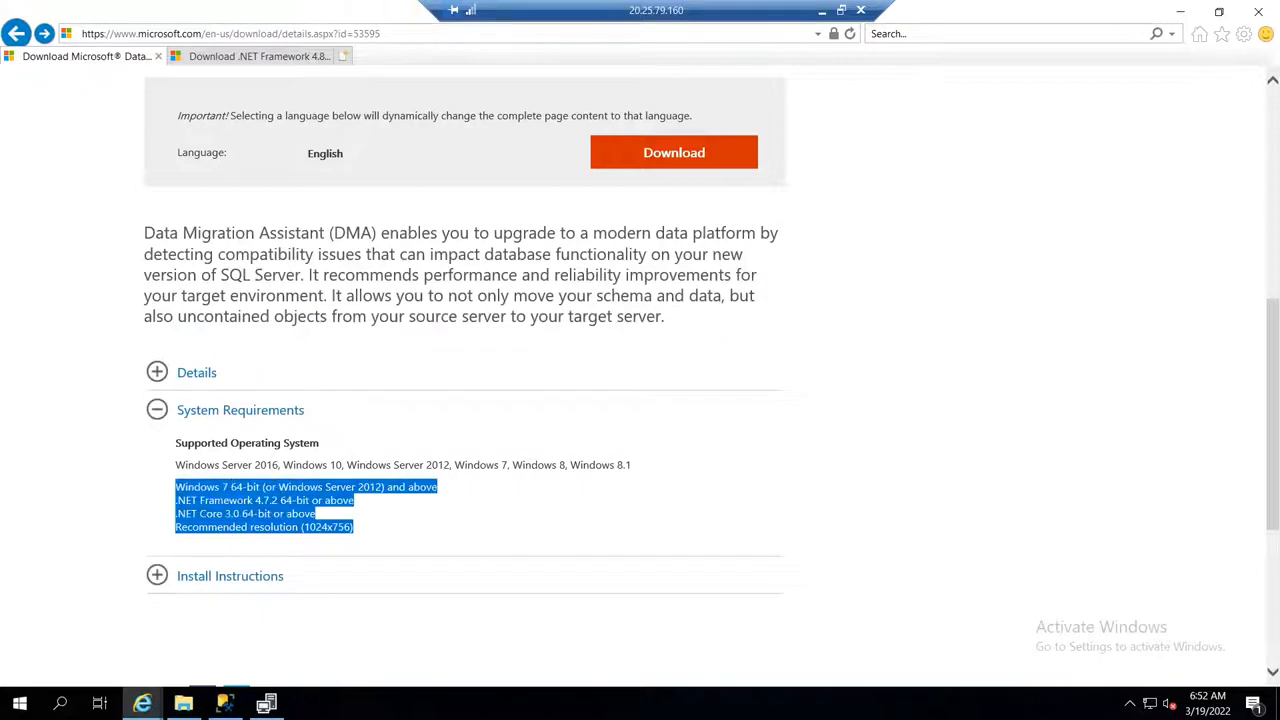
{"action": "left_click", "coordinate": [176, 467], "text": "shift"}
{"action": "key", "text": "ctrl+c"}
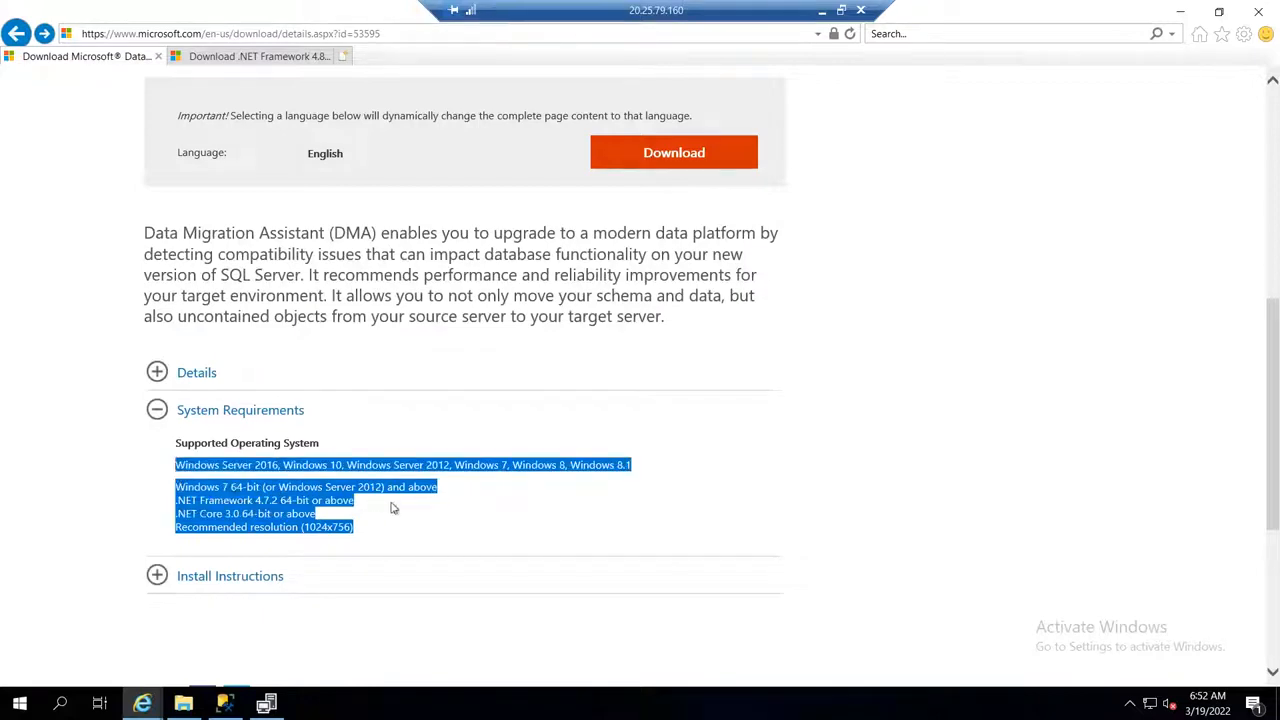
Step: Take the session out of full screen, switch to Excel and paste the system requirements into cell C8 of Sheet3
{"action": "left_click_drag", "start_coordinate": [748, 12], "coordinate": [492, 14]}
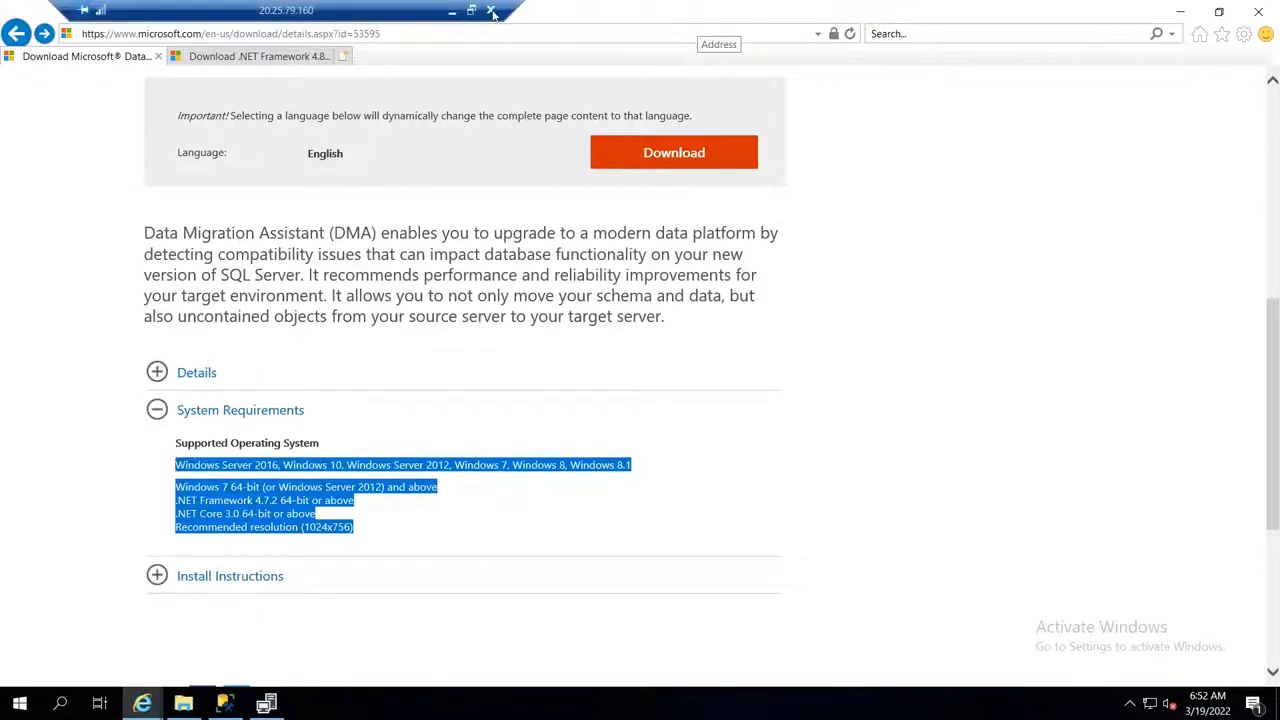
{"action": "left_click", "coordinate": [471, 12]}
{"action": "left_click", "coordinate": [280, 434]}
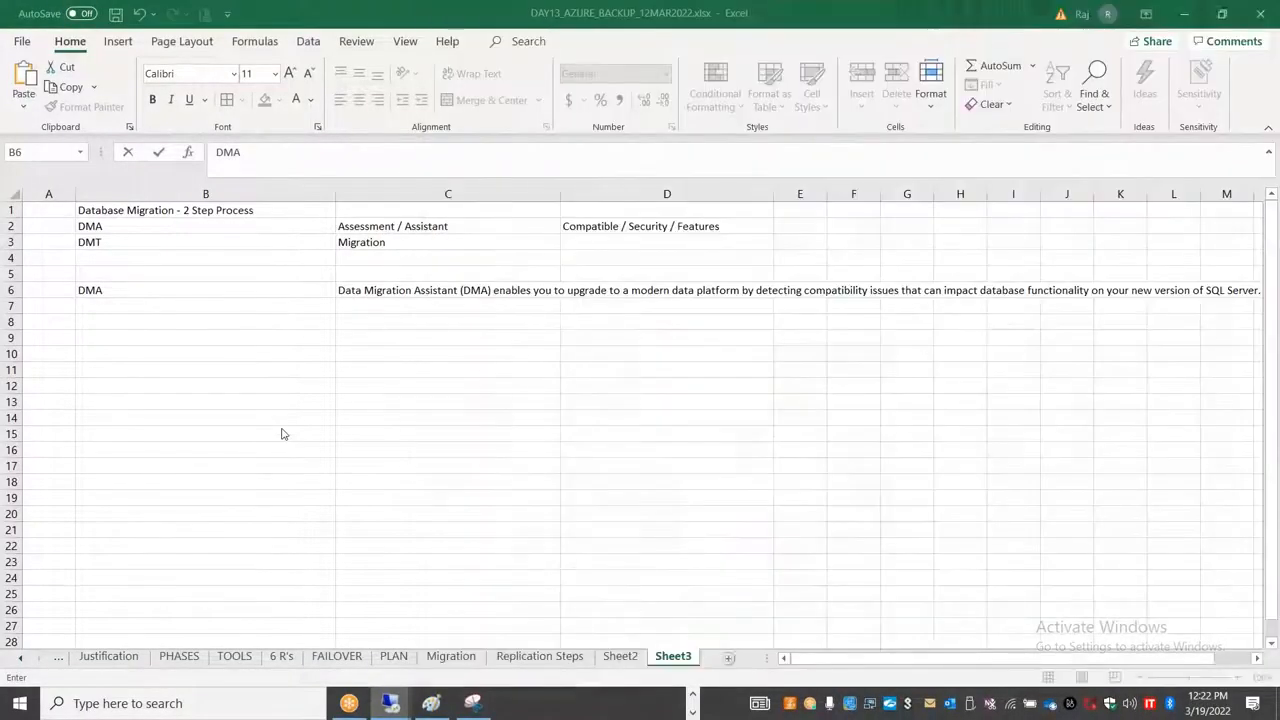
{"action": "left_click", "coordinate": [401, 317]}
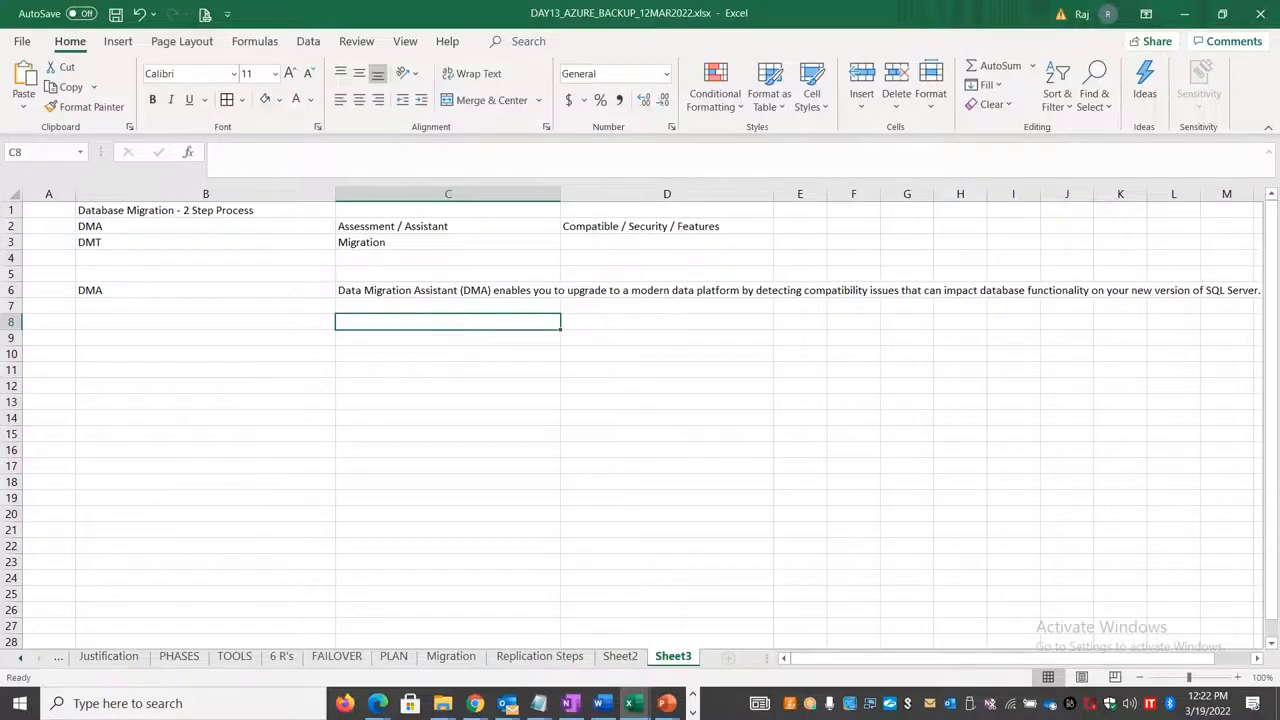
{"action": "key", "text": "ctrl+v"}
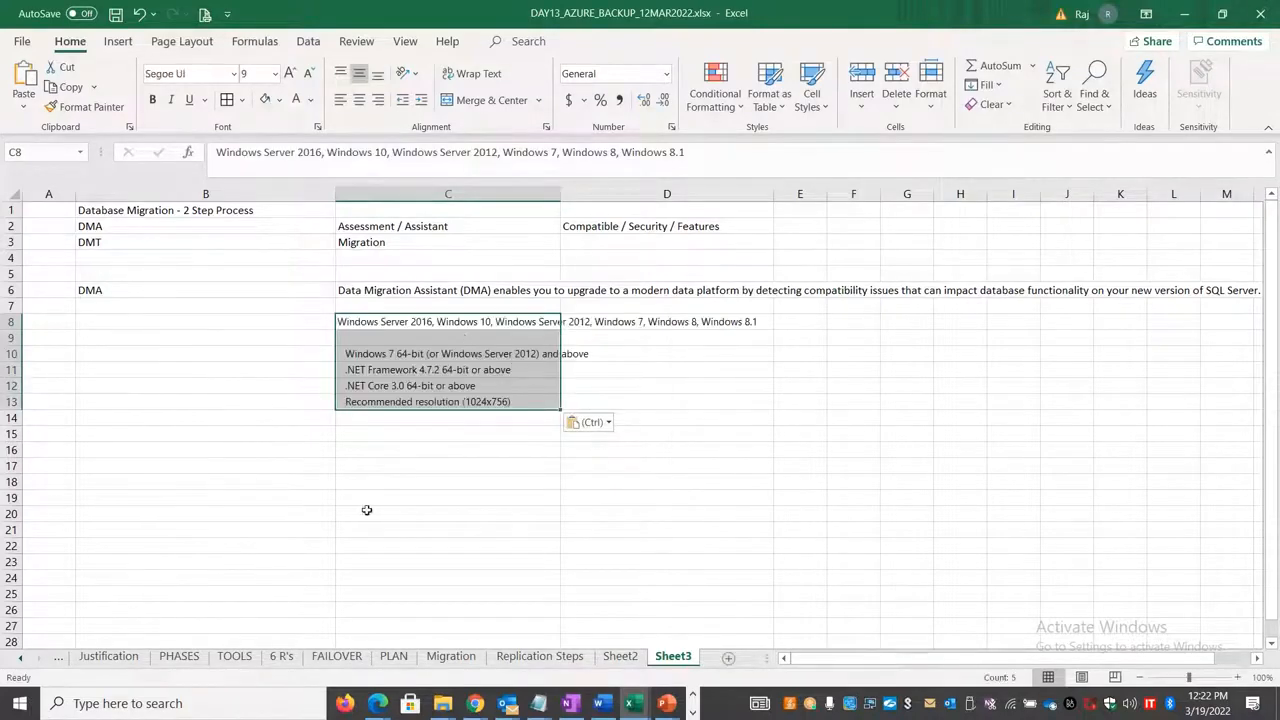
{"action": "left_click", "coordinate": [400, 513]}
Step: Return to the remote desktop session, download the Data Migration Assistant and save DataMigrationAssistant.msi to the server's Desktop
{"action": "key", "text": "alt+Tab"}
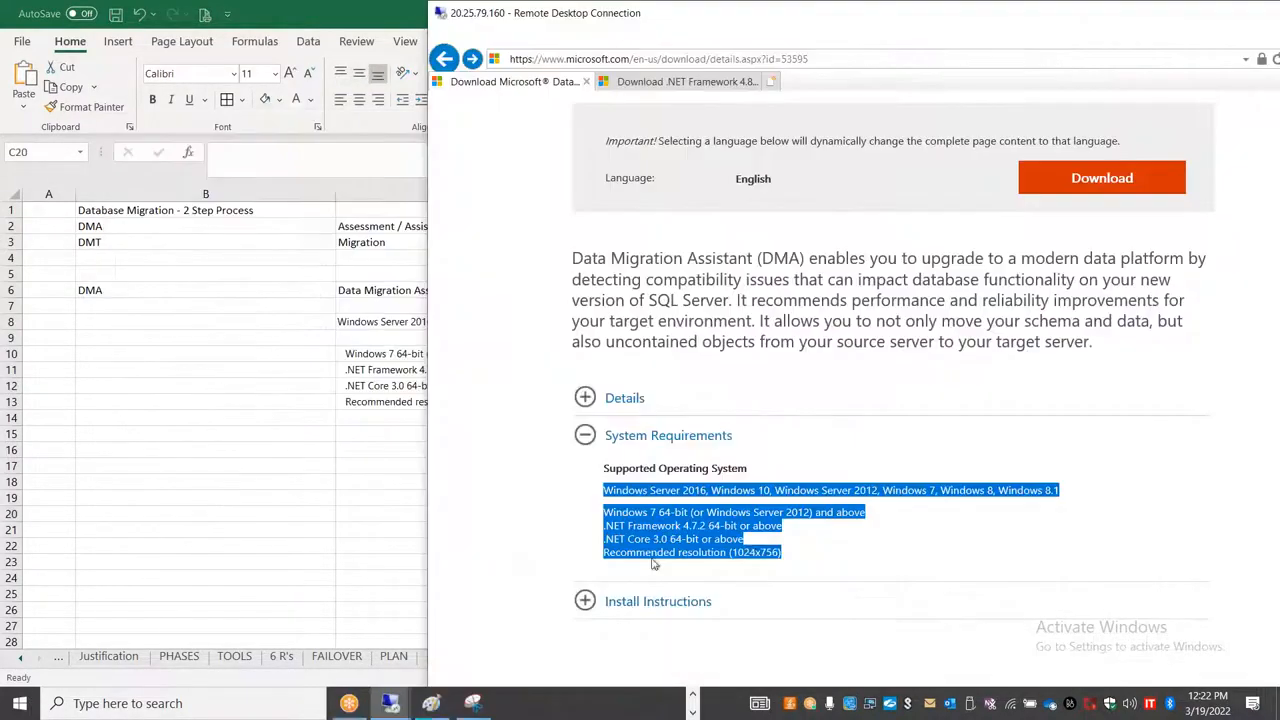
{"action": "left_click", "coordinate": [1157, 190]}
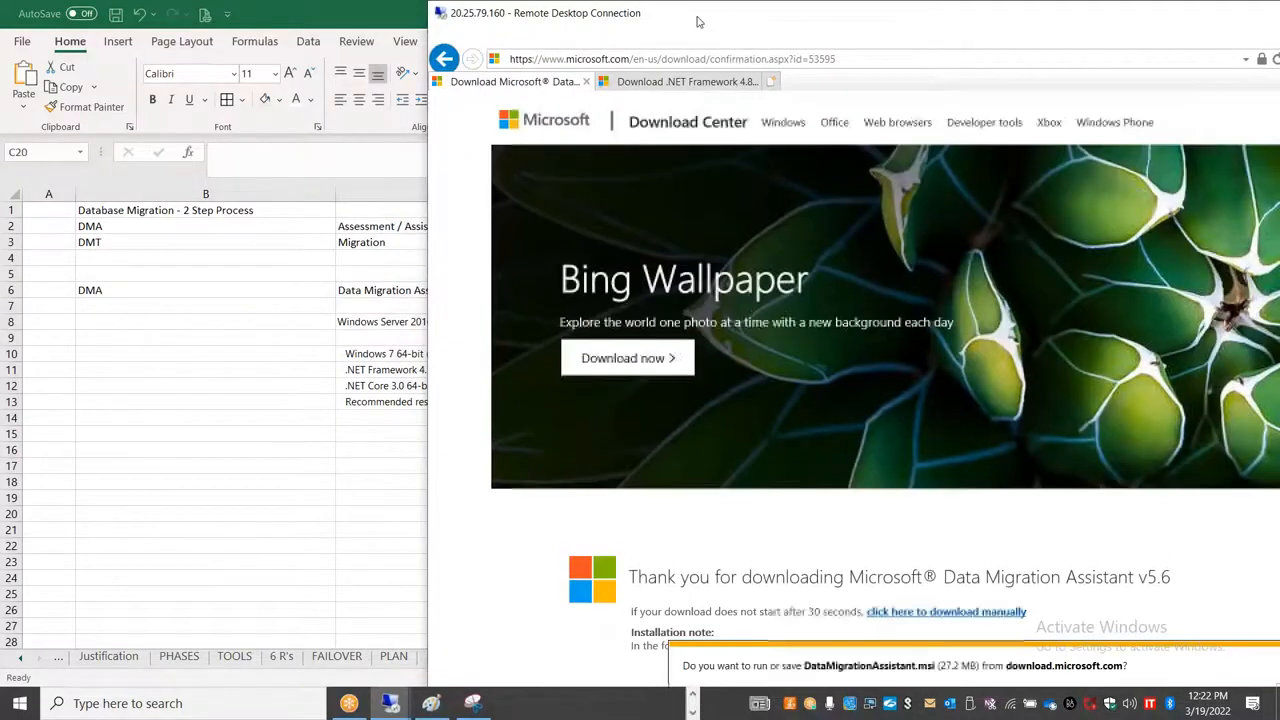
{"action": "double_click", "coordinate": [698, 20]}
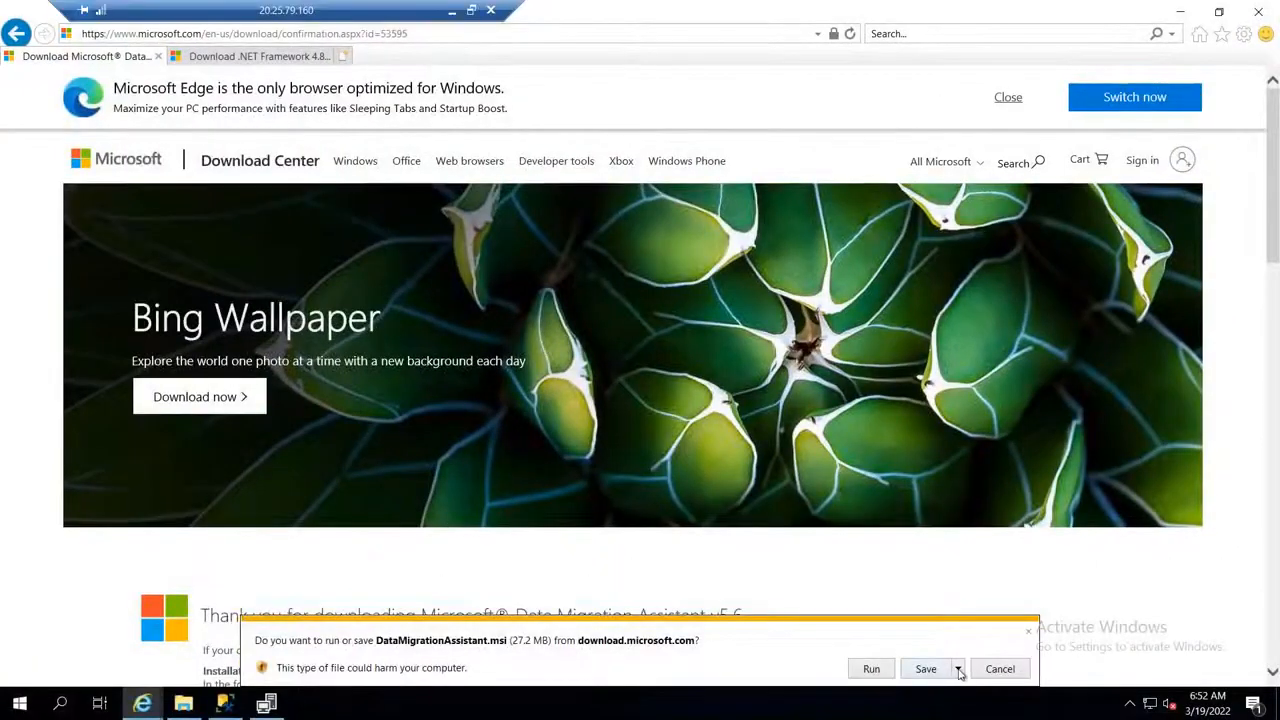
{"action": "left_click", "coordinate": [958, 669]}
{"action": "left_click", "coordinate": [995, 654]}
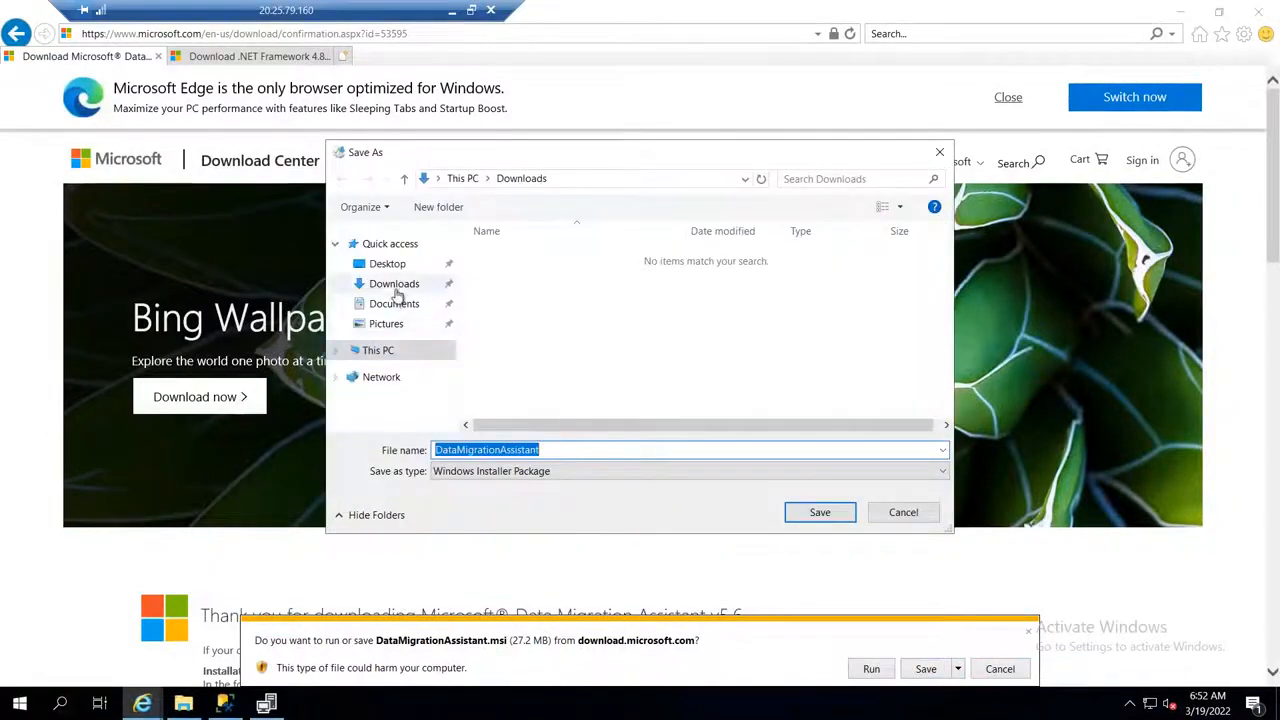
{"action": "left_click", "coordinate": [388, 264]}
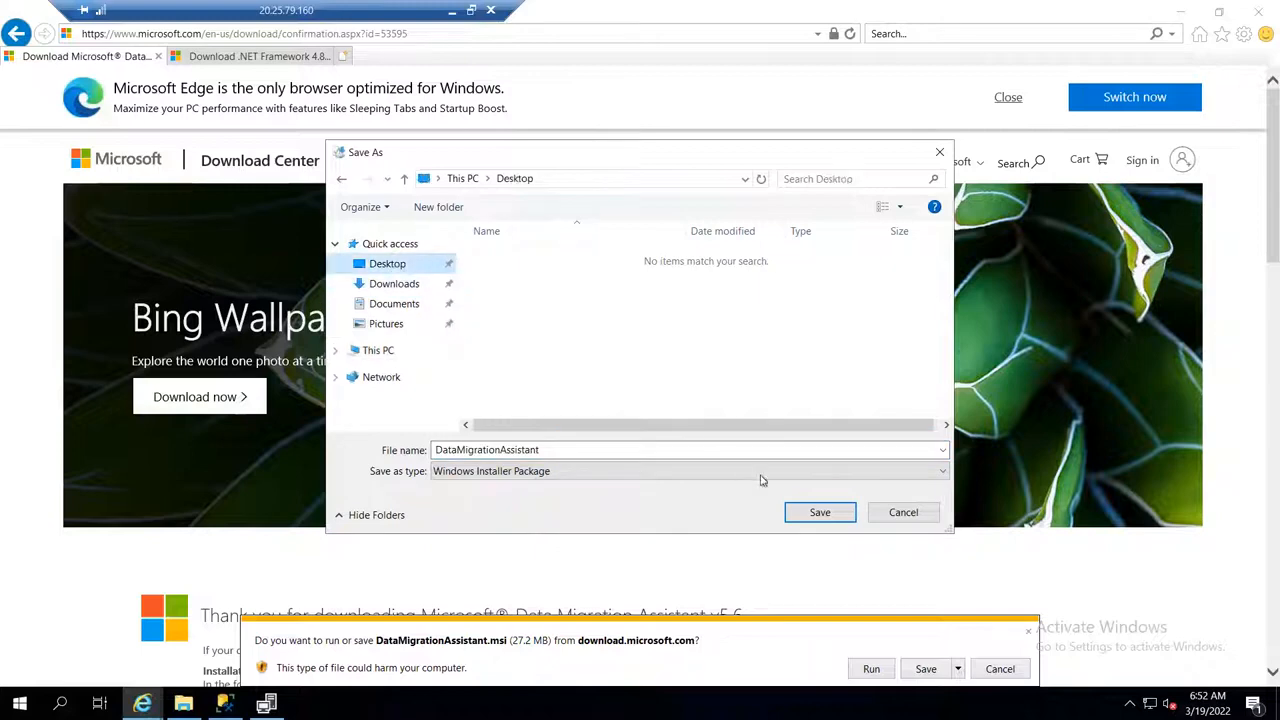
{"action": "left_click", "coordinate": [822, 513]}
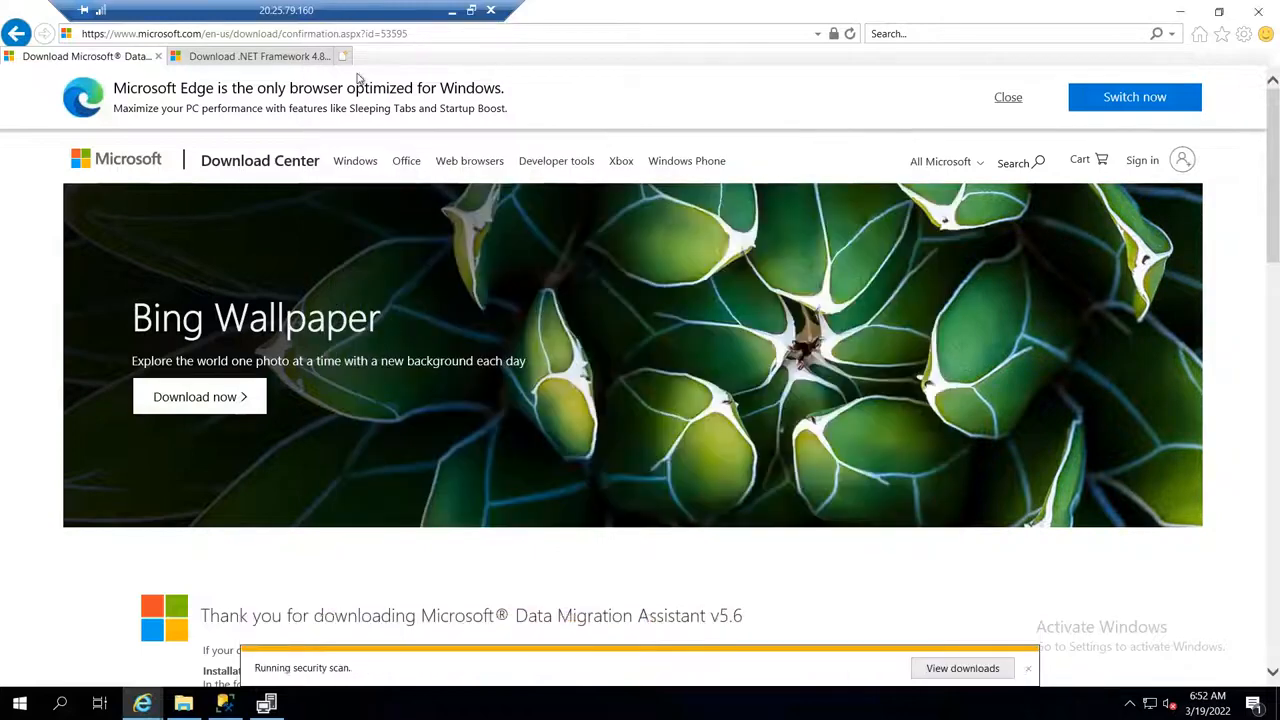
Step: Clear the server's desktop by minimizing the browser and closing the Downloads folder window
{"action": "left_click_drag", "start_coordinate": [646, 18], "coordinate": [569, 238]}
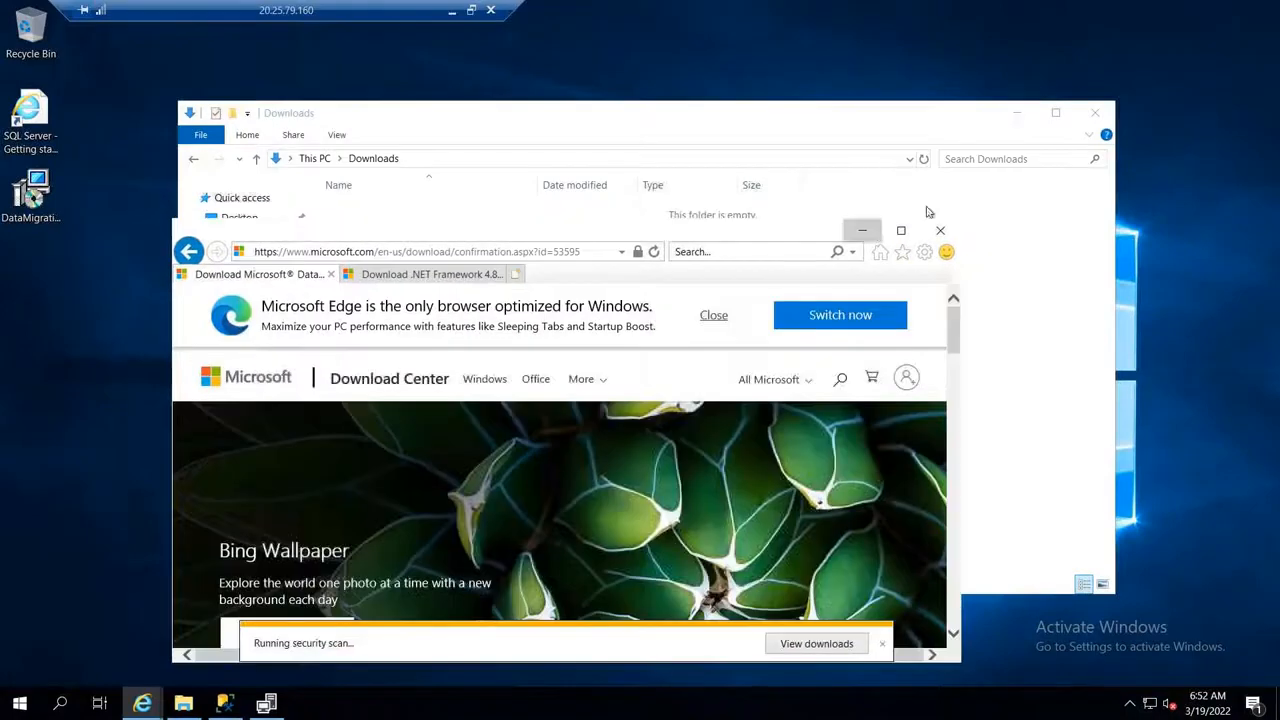
{"action": "left_click", "coordinate": [862, 231]}
{"action": "left_click", "coordinate": [1095, 112]}
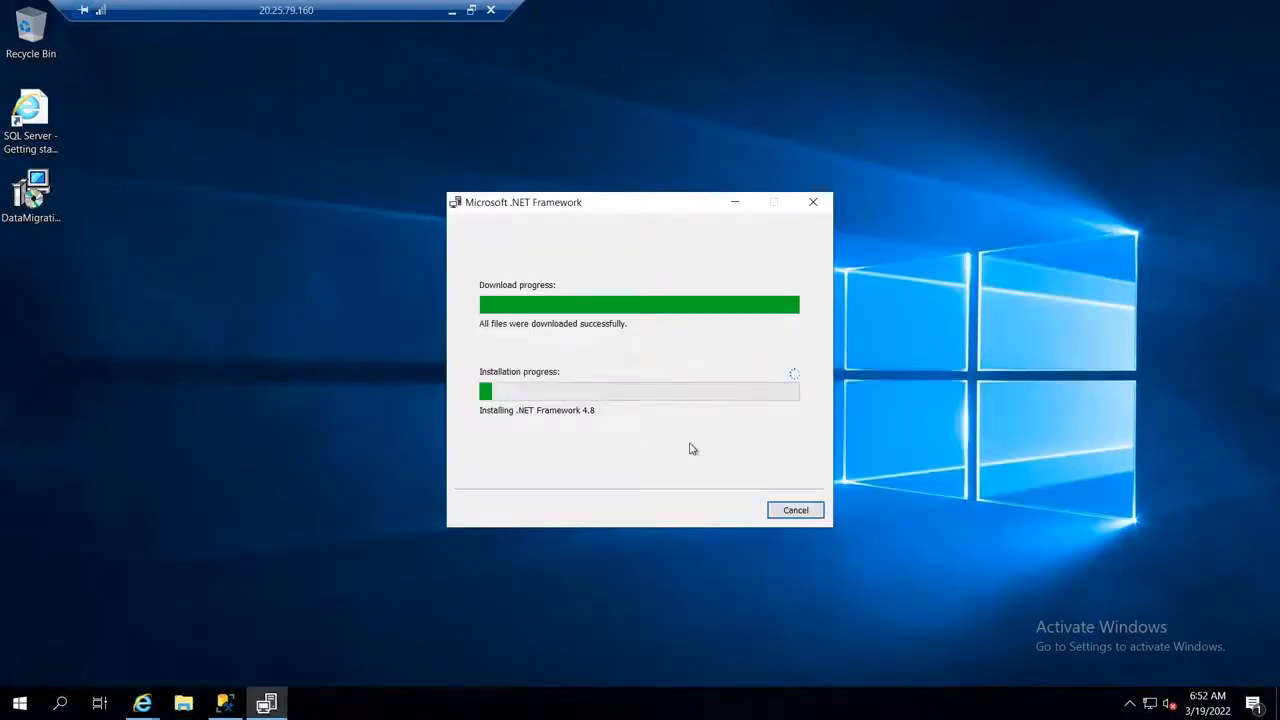
Step: Switch to Excel and move the DMA description's text from "It recommends performance" onward out of C6 into C7
{"action": "left_click", "coordinate": [452, 10]}
{"action": "left_click", "coordinate": [490, 370]}
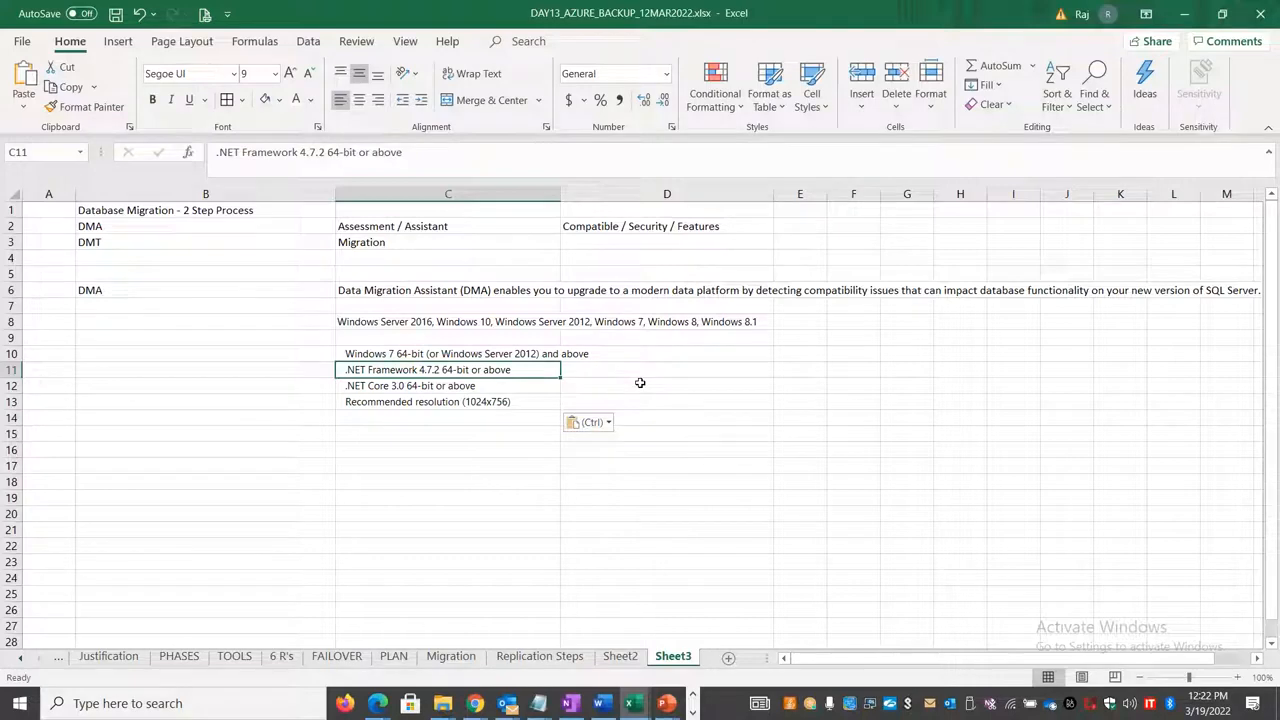
{"action": "left_click", "coordinate": [442, 323]}
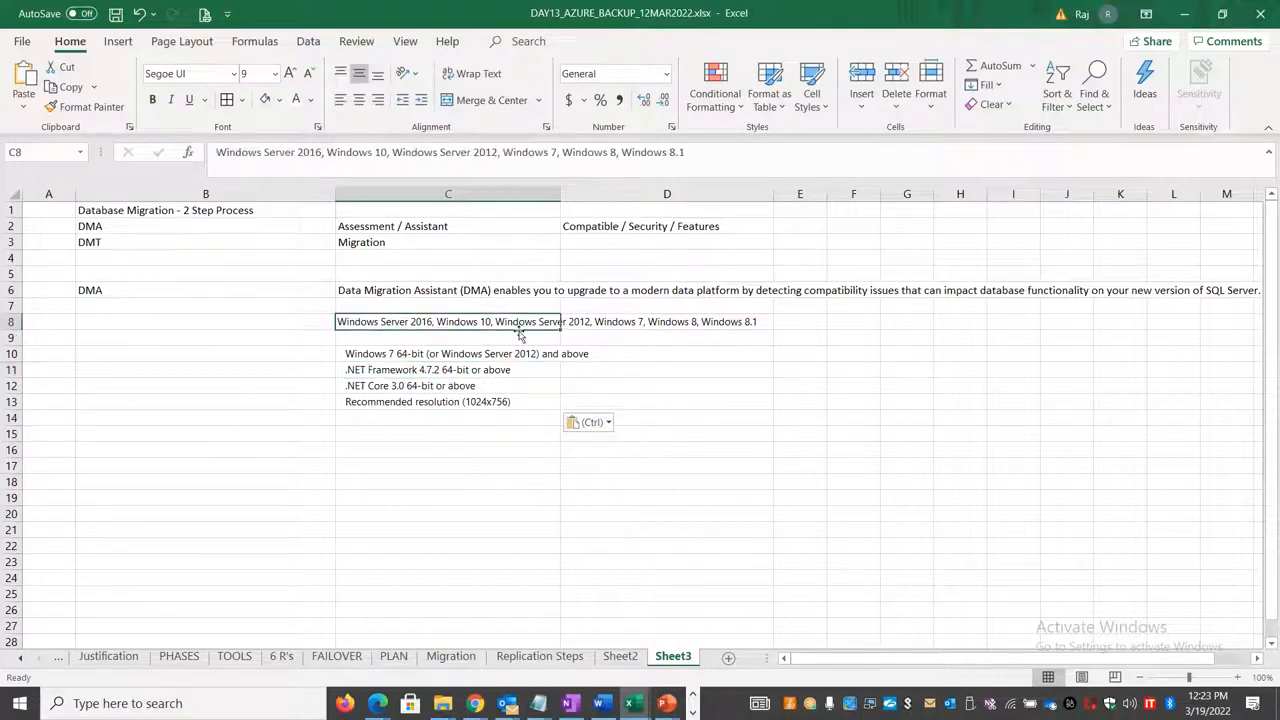
{"action": "left_click", "coordinate": [458, 290]}
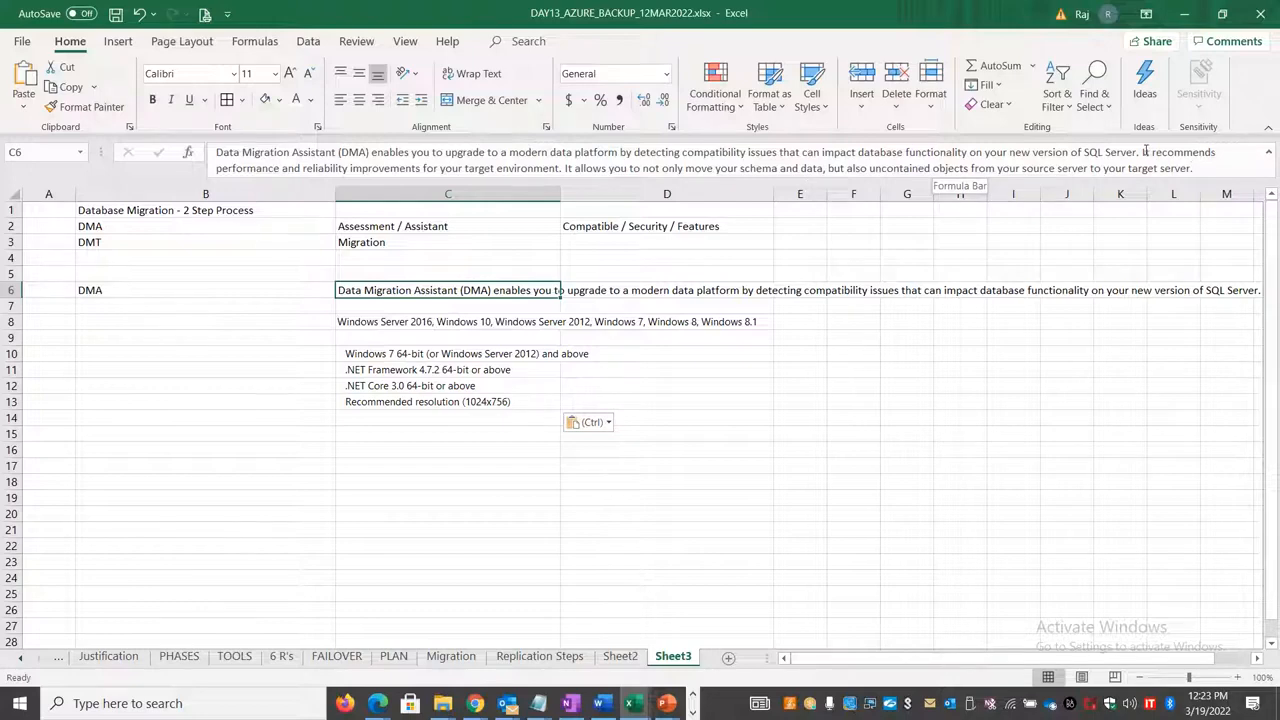
{"action": "left_click_drag", "start_coordinate": [1146, 151], "coordinate": [1248, 190]}
{"action": "key", "text": "ctrl+c"}
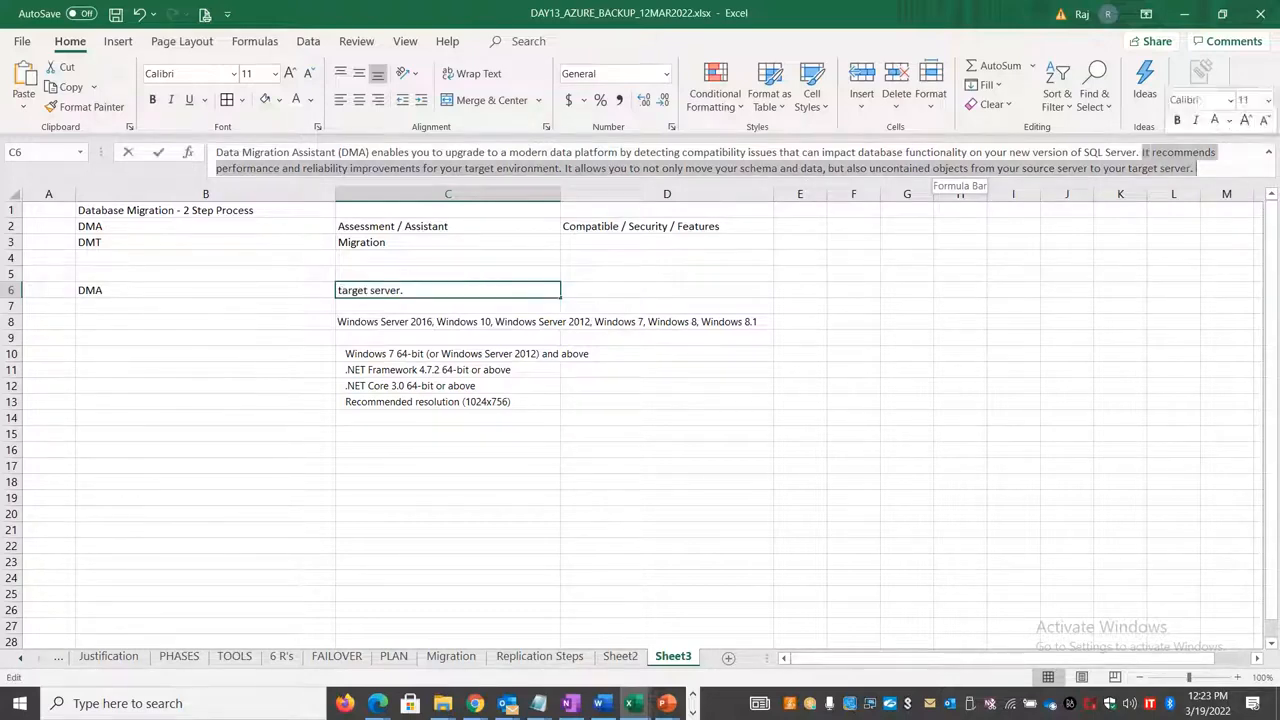
{"action": "key", "text": "Delete"}
{"action": "key", "text": "Return"}
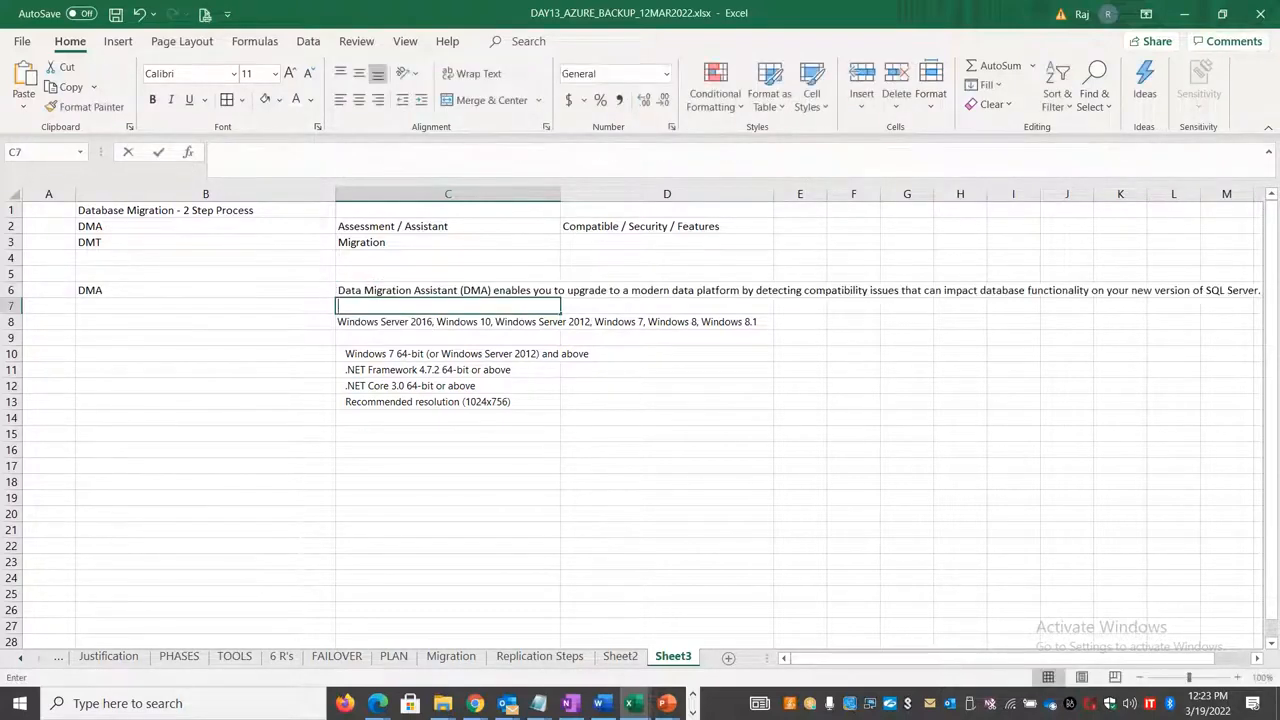
{"action": "double_click", "coordinate": [457, 305]}
{"action": "key", "text": "ctrl+v"}
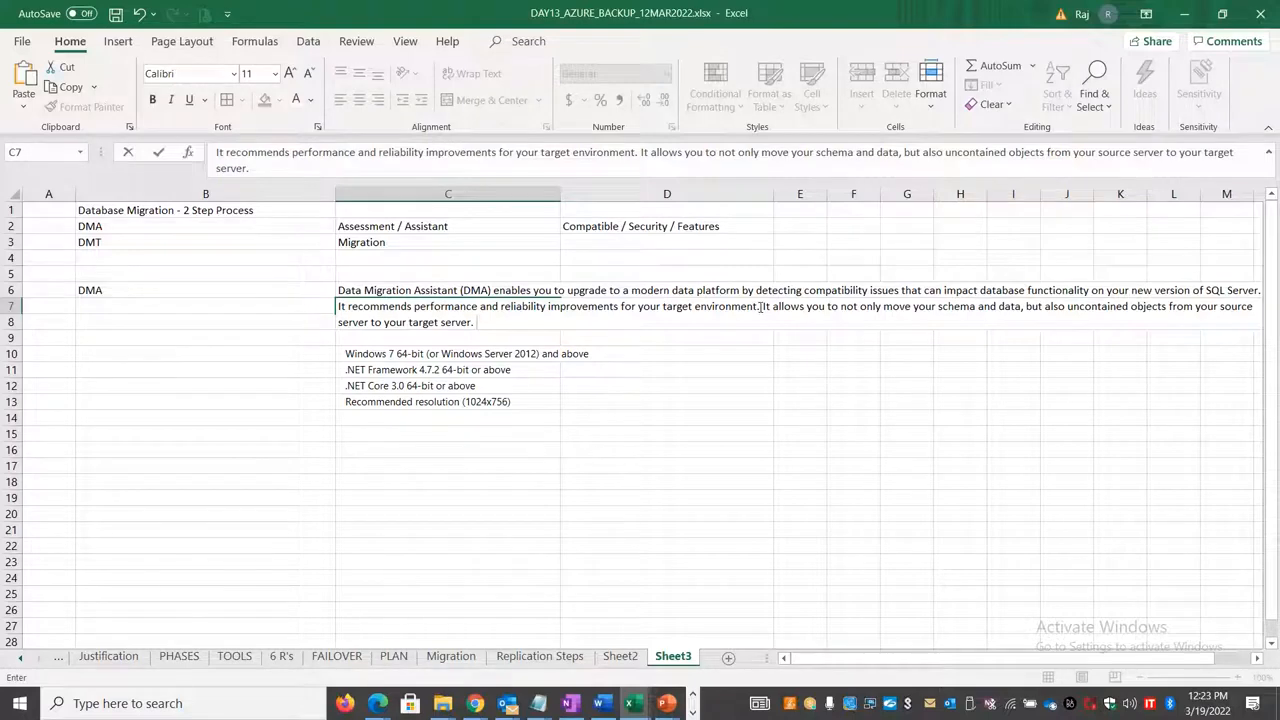
Step: Move the sentence beginning "It allows you to not only move your schema and data" from C7 to B15
{"action": "left_click_drag", "start_coordinate": [763, 307], "coordinate": [816, 342]}
{"action": "key", "text": "ctrl+c"}
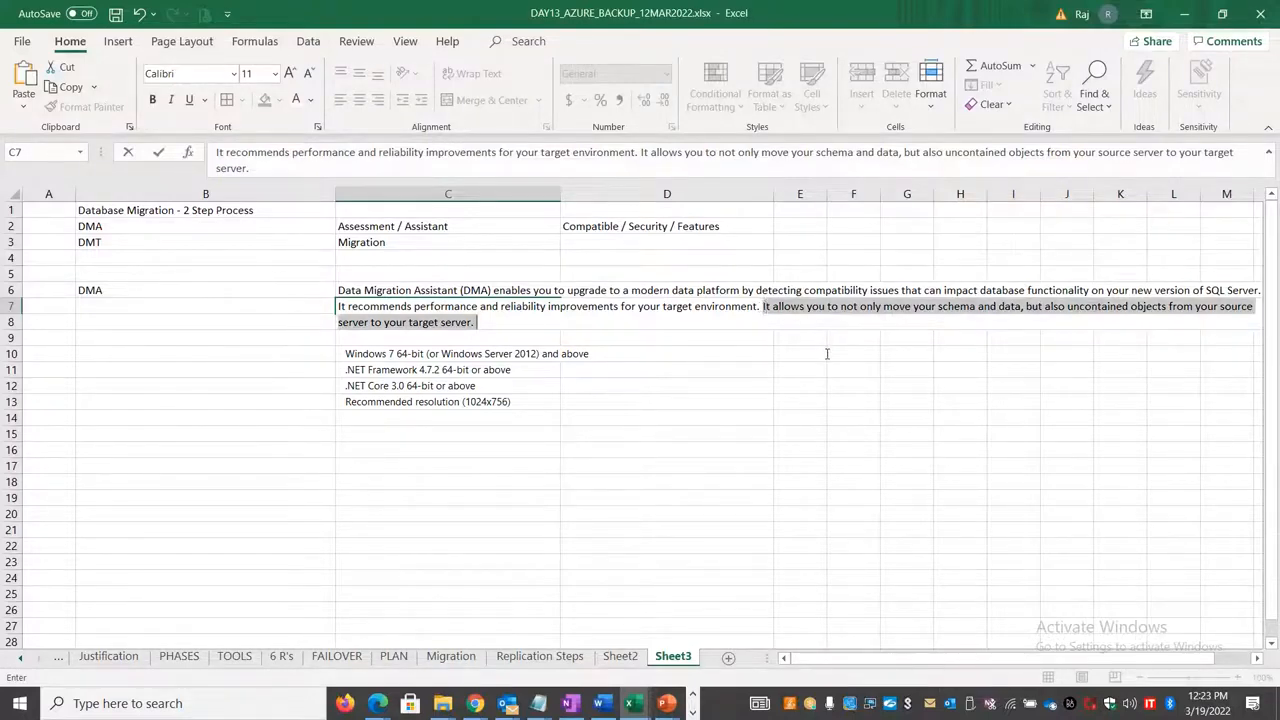
{"action": "key", "text": "Delete"}
{"action": "left_click", "coordinate": [800, 417]}
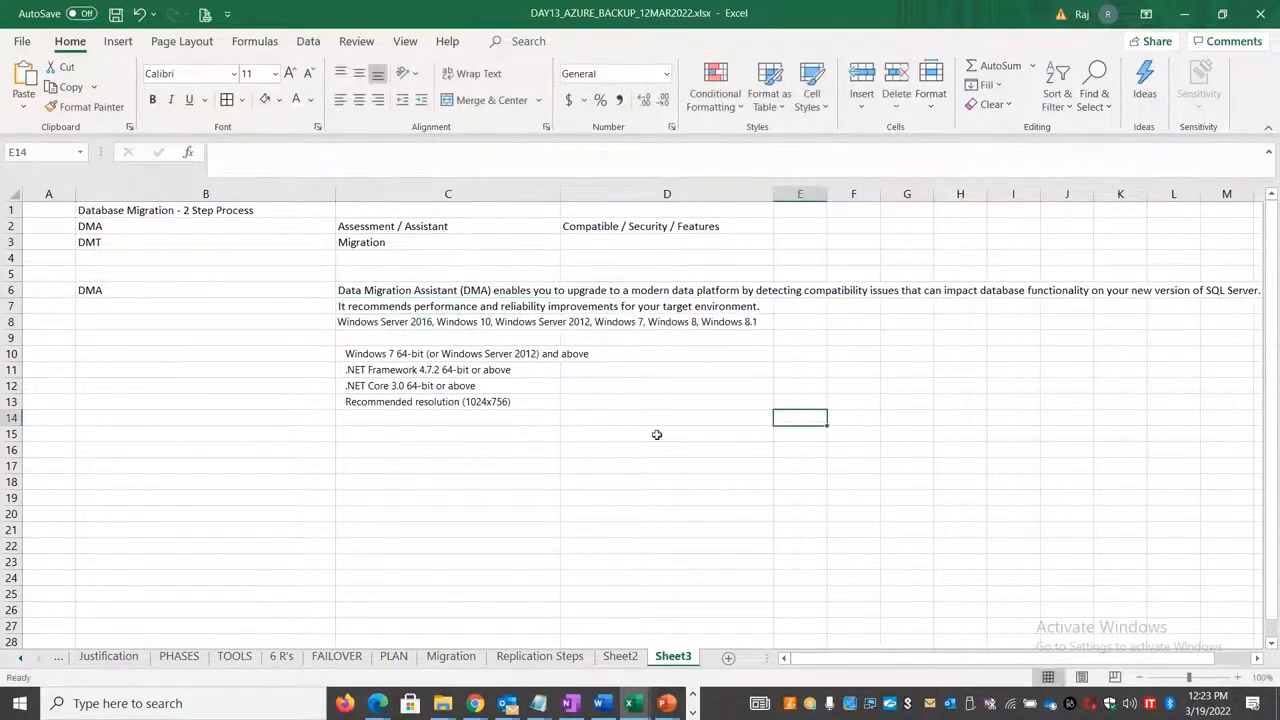
{"action": "left_click", "coordinate": [260, 433]}
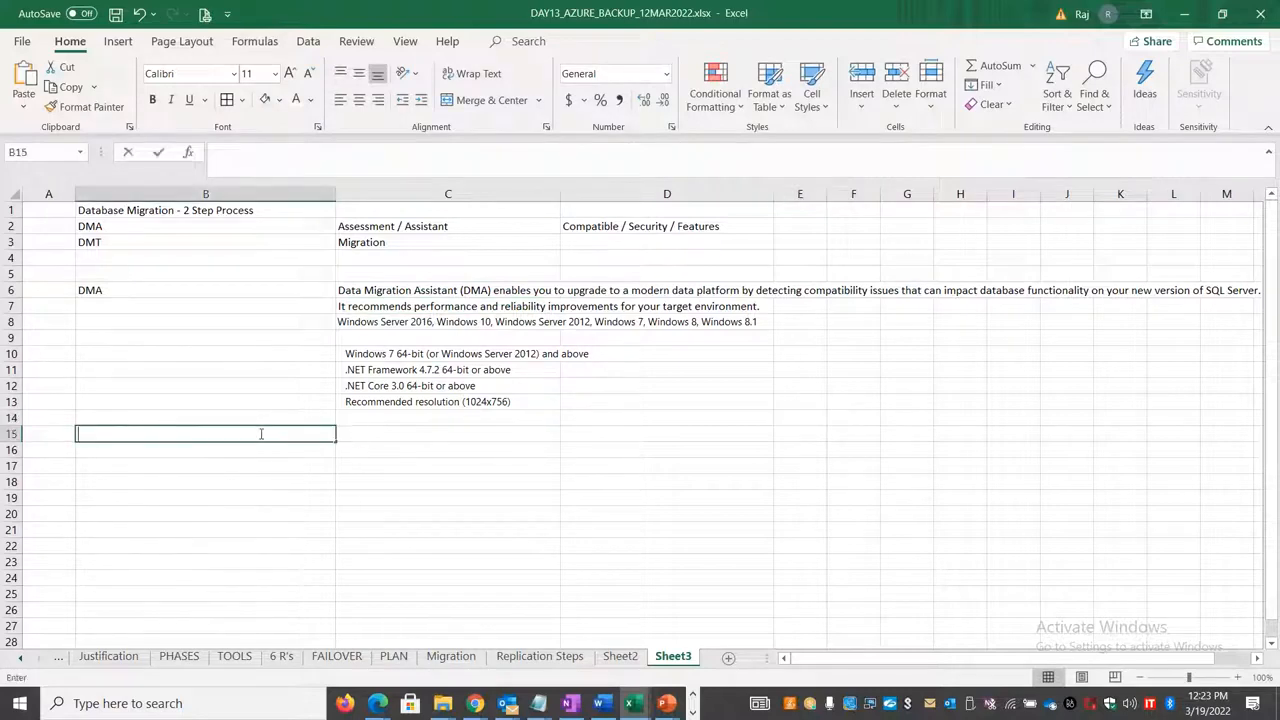
{"action": "key", "text": "ctrl+v"}
{"action": "left_click", "coordinate": [447, 484]}
Step: Enter "Pre-Requisites" in cell B8 and give the cell a light green fill
{"action": "left_click", "coordinate": [222, 324]}
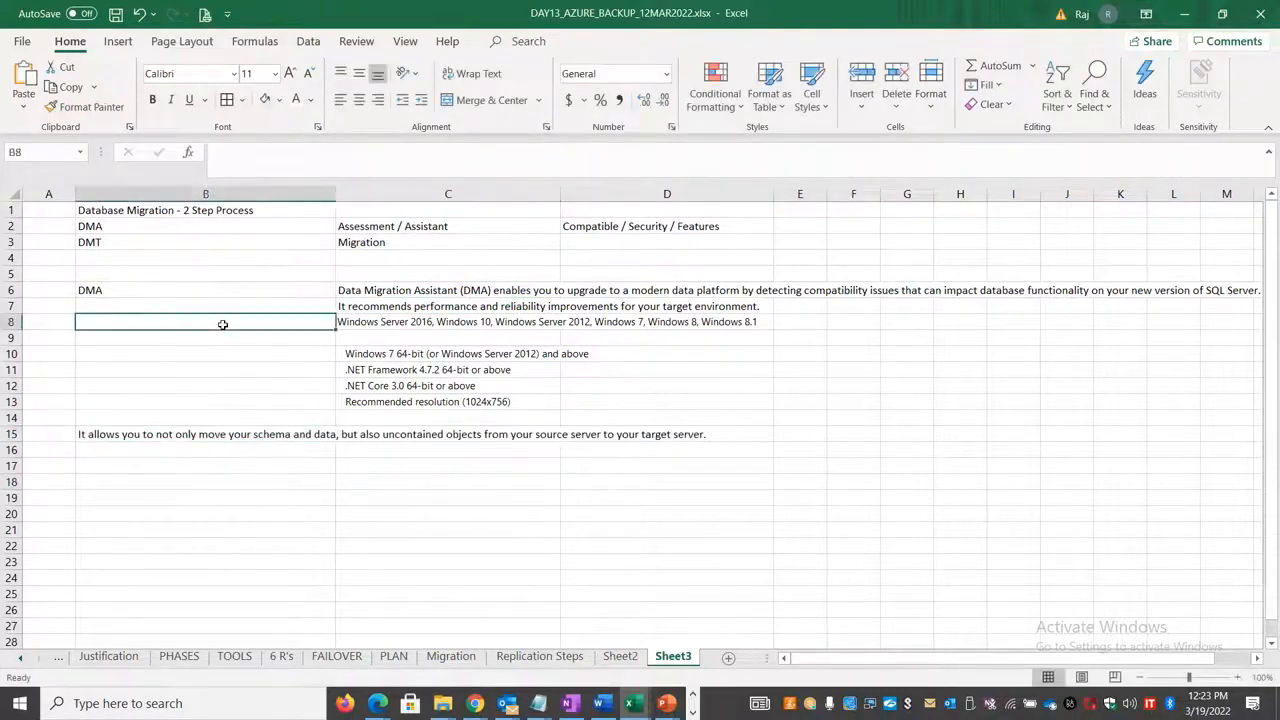
{"action": "type", "text": "Pre-Re"}
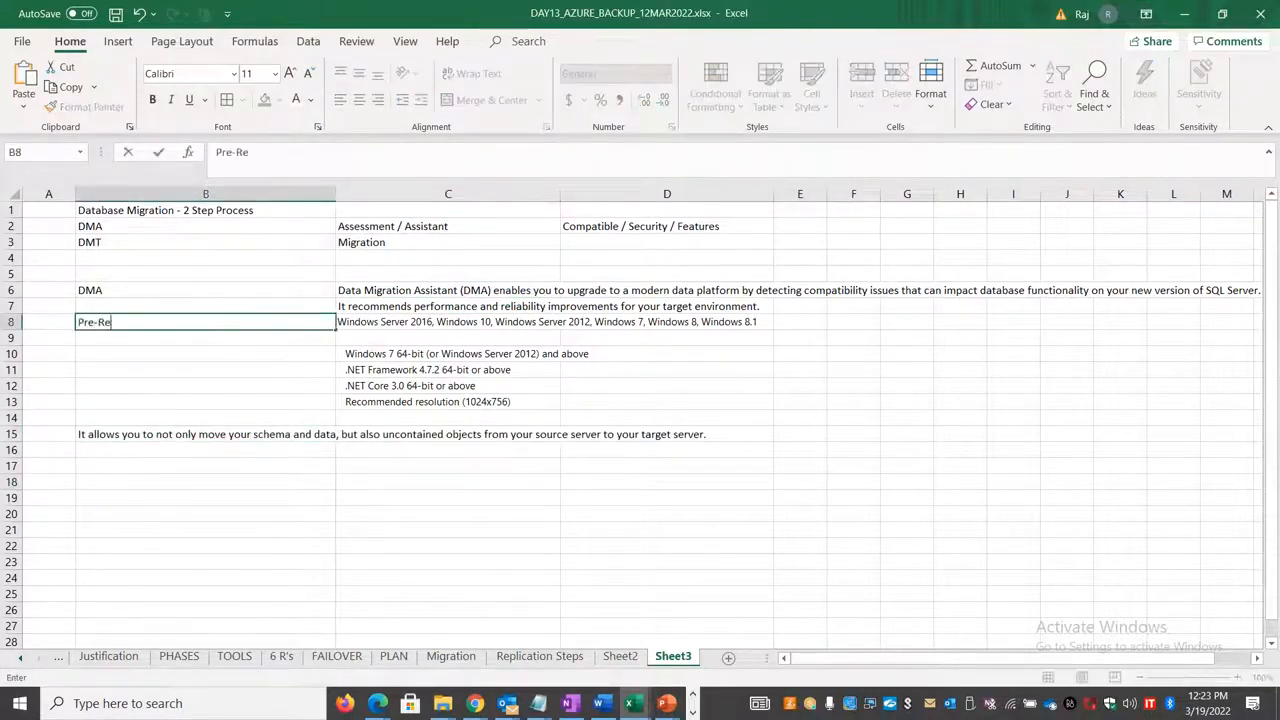
{"action": "type", "text": "quisites"}
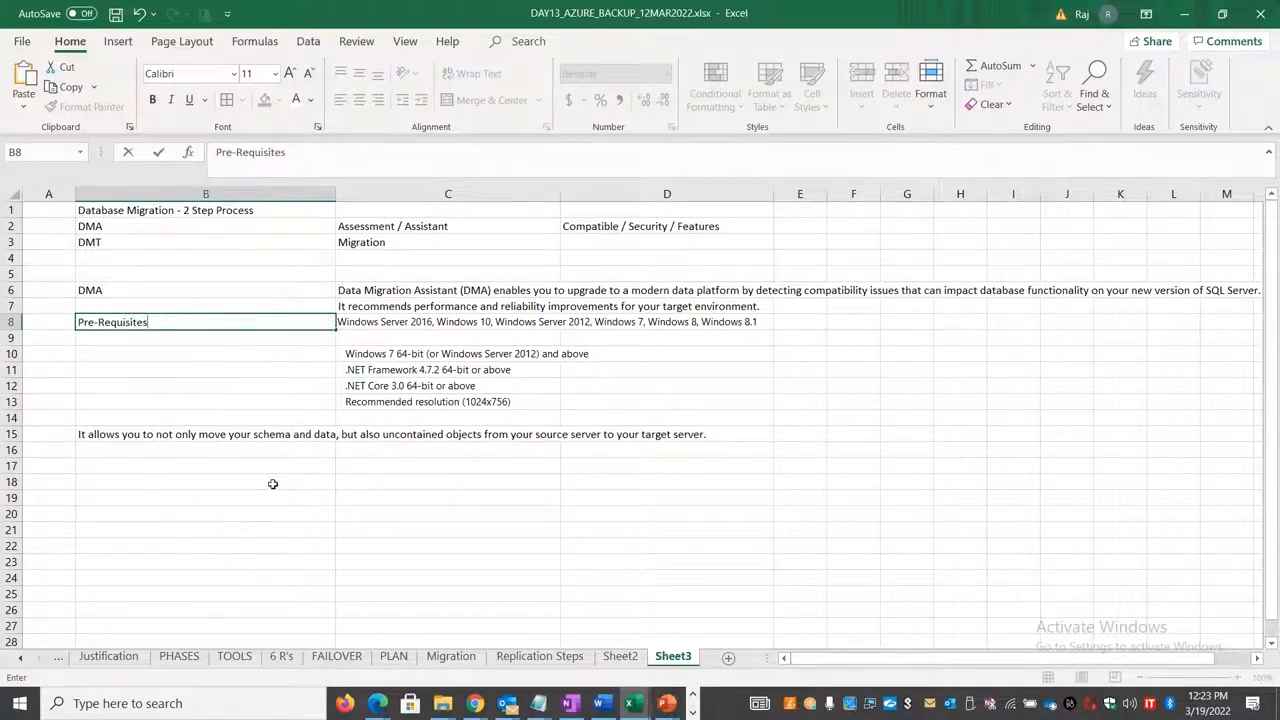
{"action": "left_click", "coordinate": [272, 484]}
{"action": "left_click", "coordinate": [228, 322]}
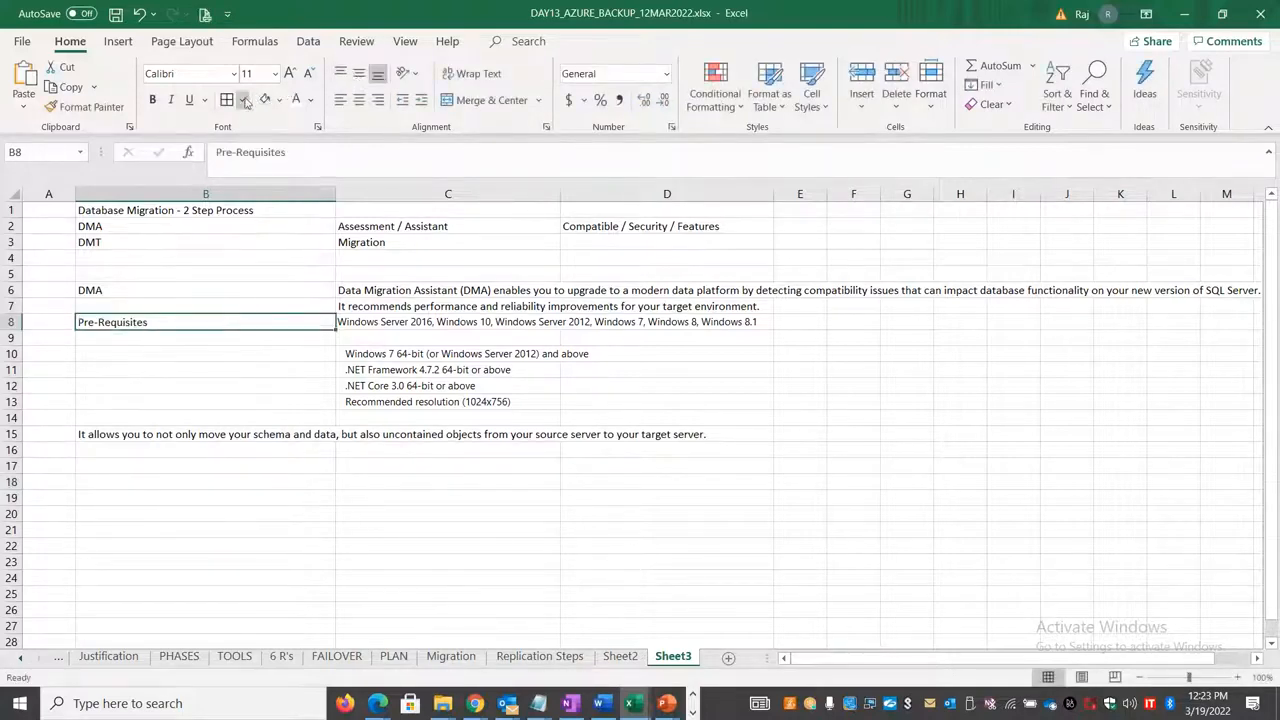
Step: Move the supported operating systems line from C8 to C9 and the Pre-Requisites label from B8 to B9
{"action": "left_click", "coordinate": [419, 327]}
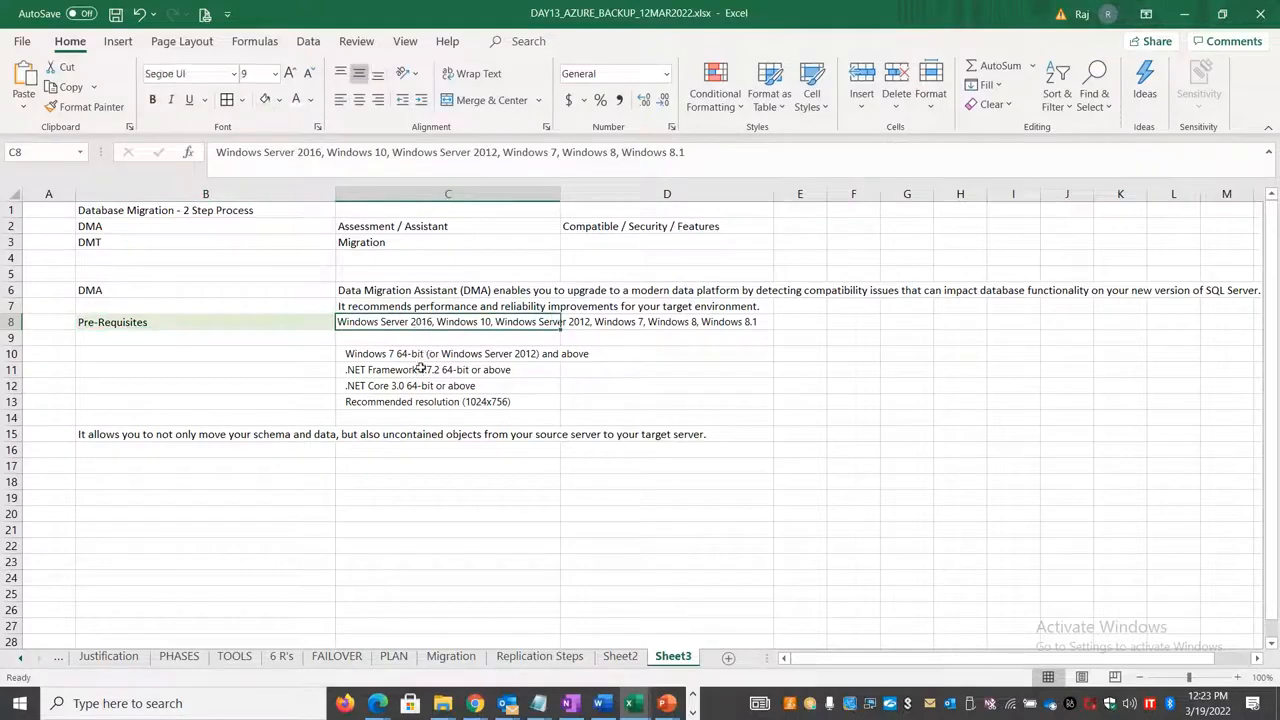
{"action": "key", "text": "ctrl+c"}
{"action": "left_click", "coordinate": [391, 338]}
{"action": "key", "text": "ctrl+v"}
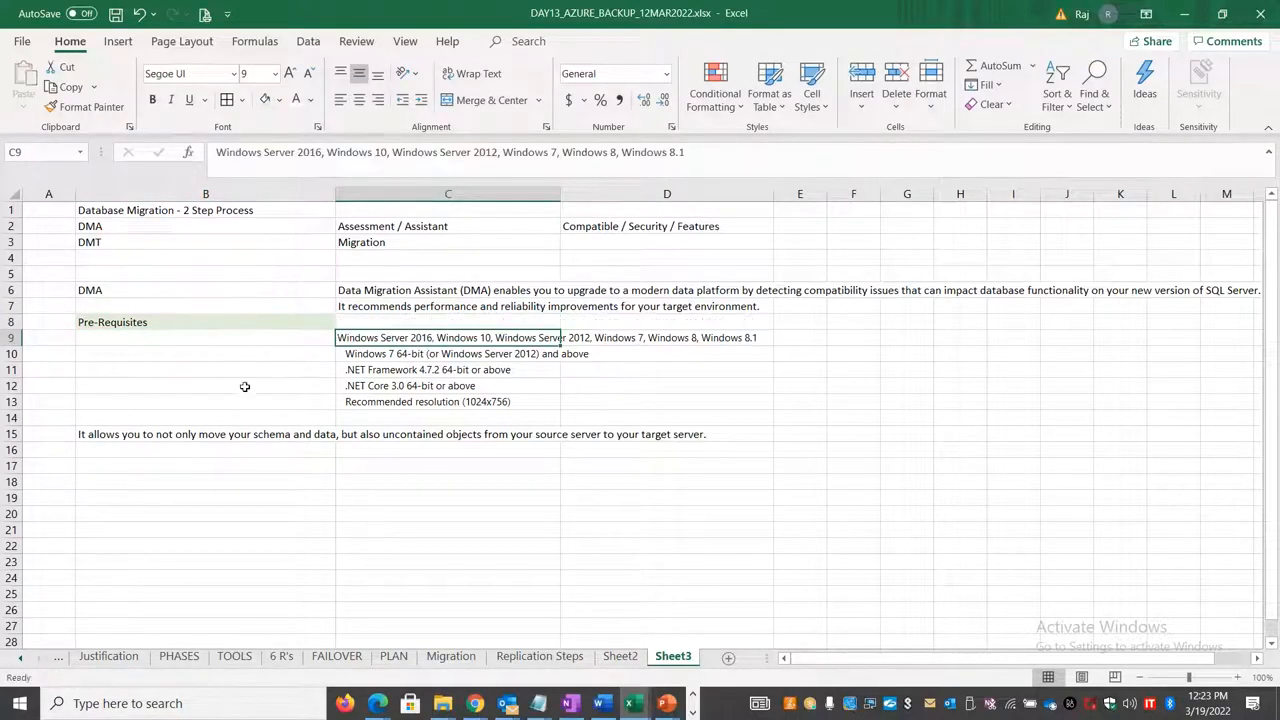
{"action": "left_click", "coordinate": [238, 320]}
{"action": "key", "text": "ctrl+x"}
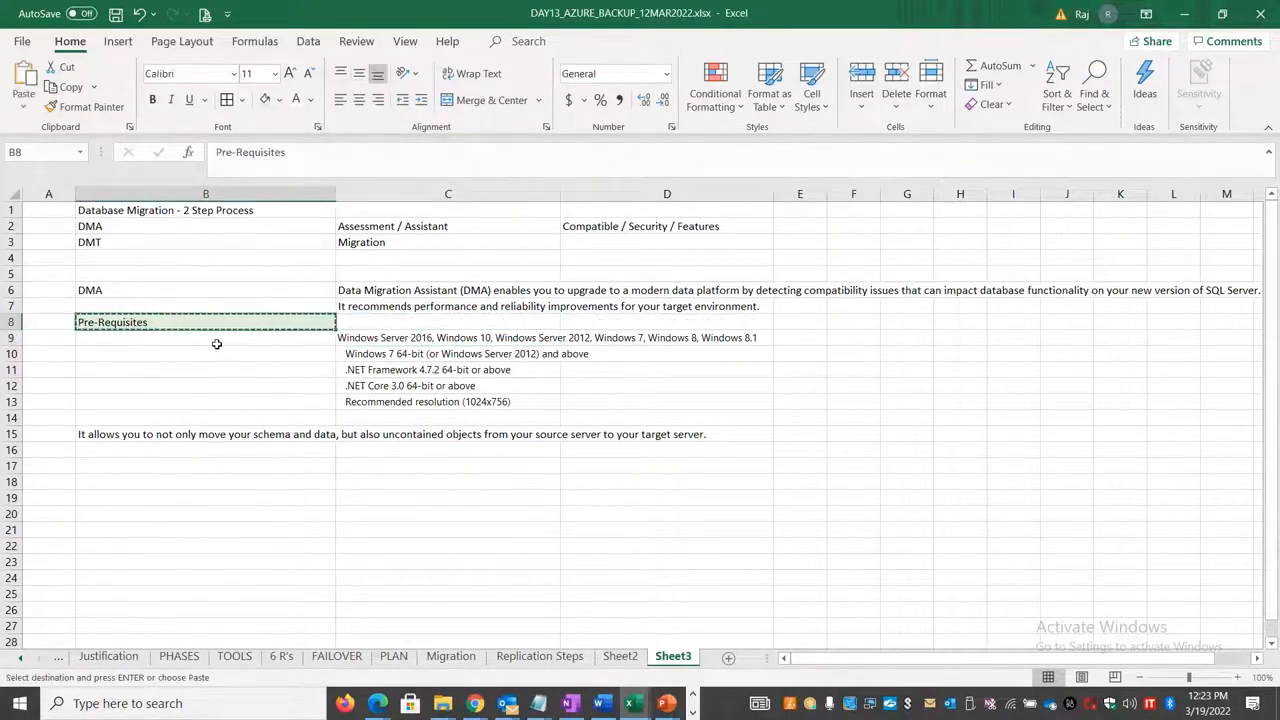
{"action": "left_click", "coordinate": [214, 337]}
{"action": "key", "text": "ctrl+v"}
Step: Move the sentence about moving schema, data and uncontained objects from B15 to C8
{"action": "left_click", "coordinate": [300, 432]}
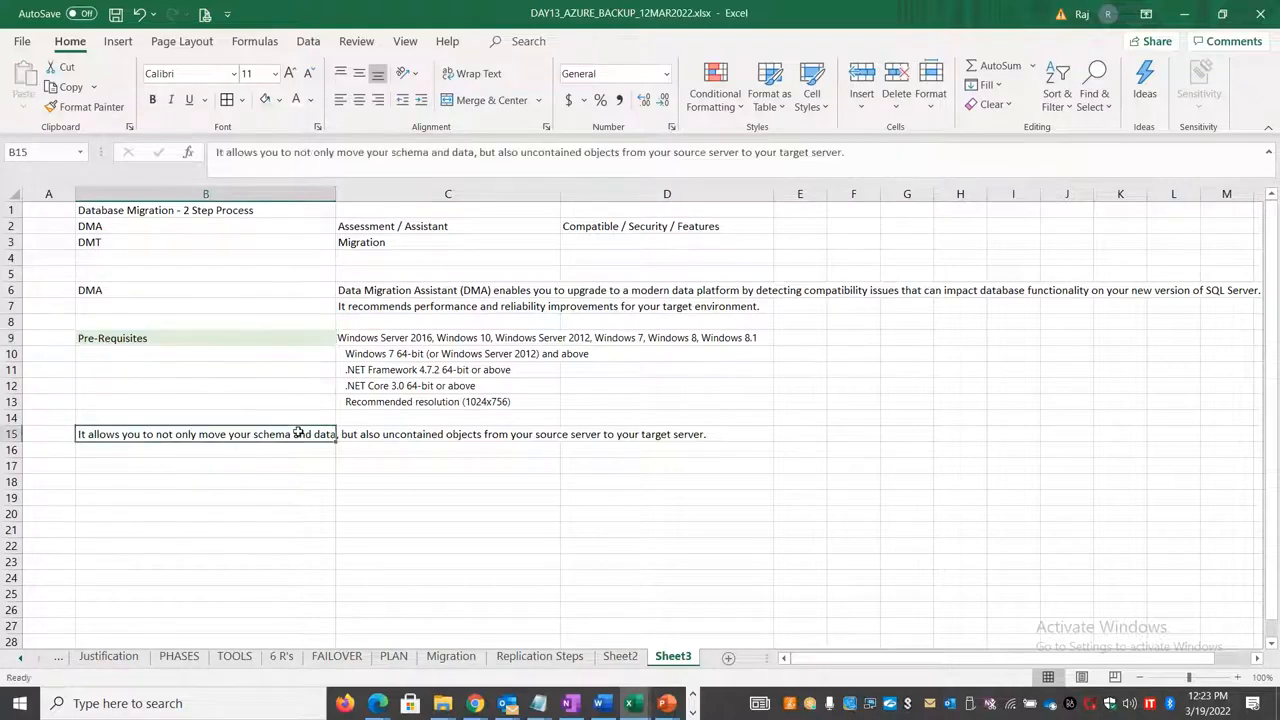
{"action": "key", "text": "ctrl+x"}
{"action": "left_click", "coordinate": [383, 324]}
{"action": "key", "text": "ctrl+v"}
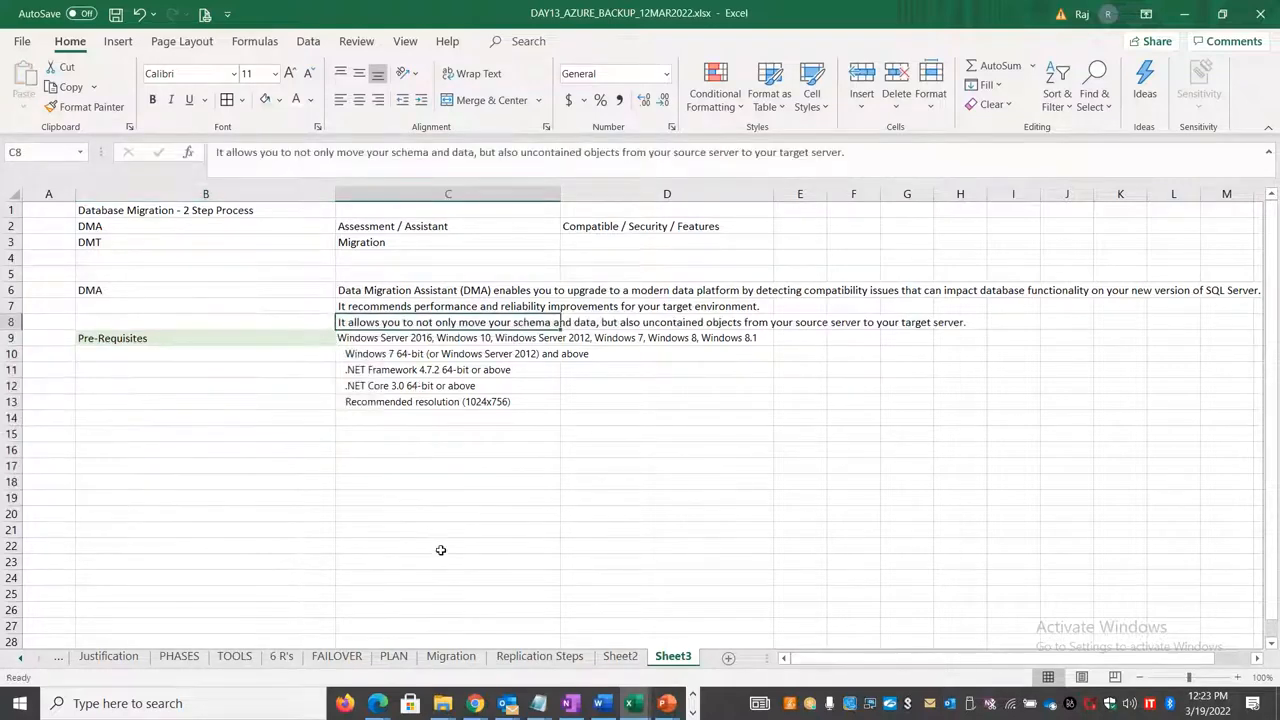
Step: Switch to the remote session, search for "download chrome" in a new tab of the maximized browser and open the Google Chrome download result
{"action": "key", "text": "alt+Tab"}
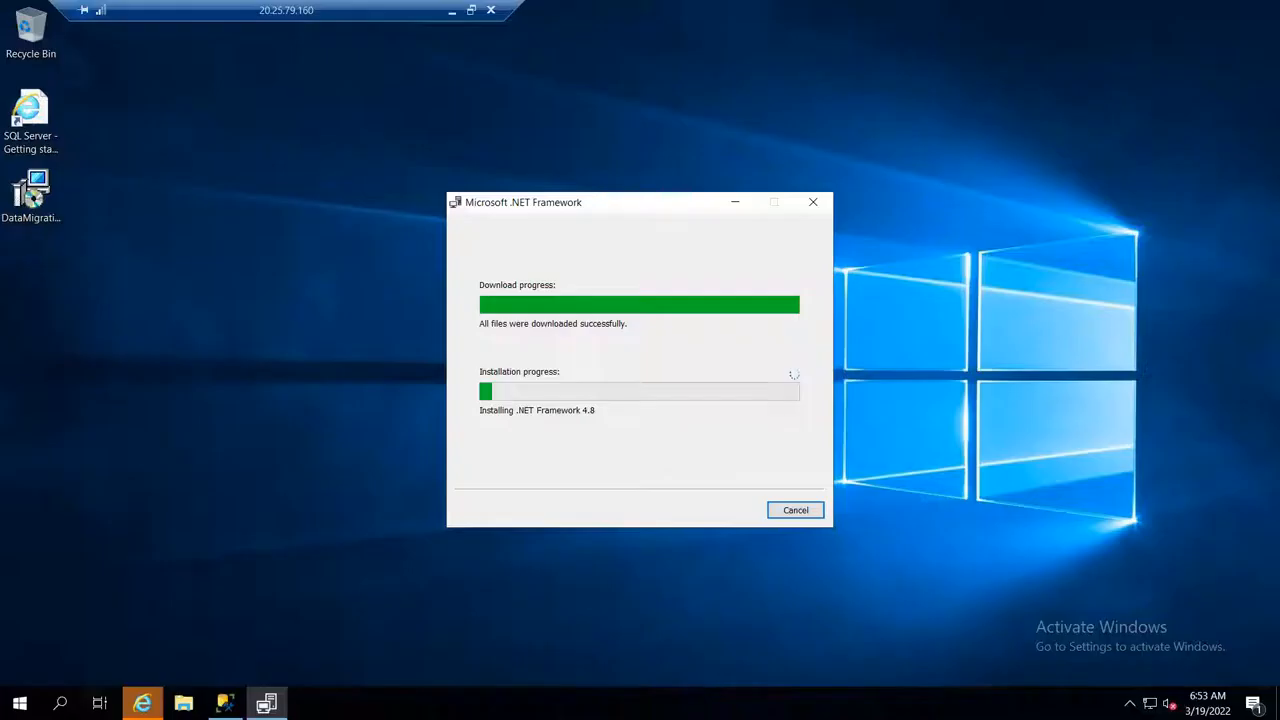
{"action": "left_click", "coordinate": [143, 703]}
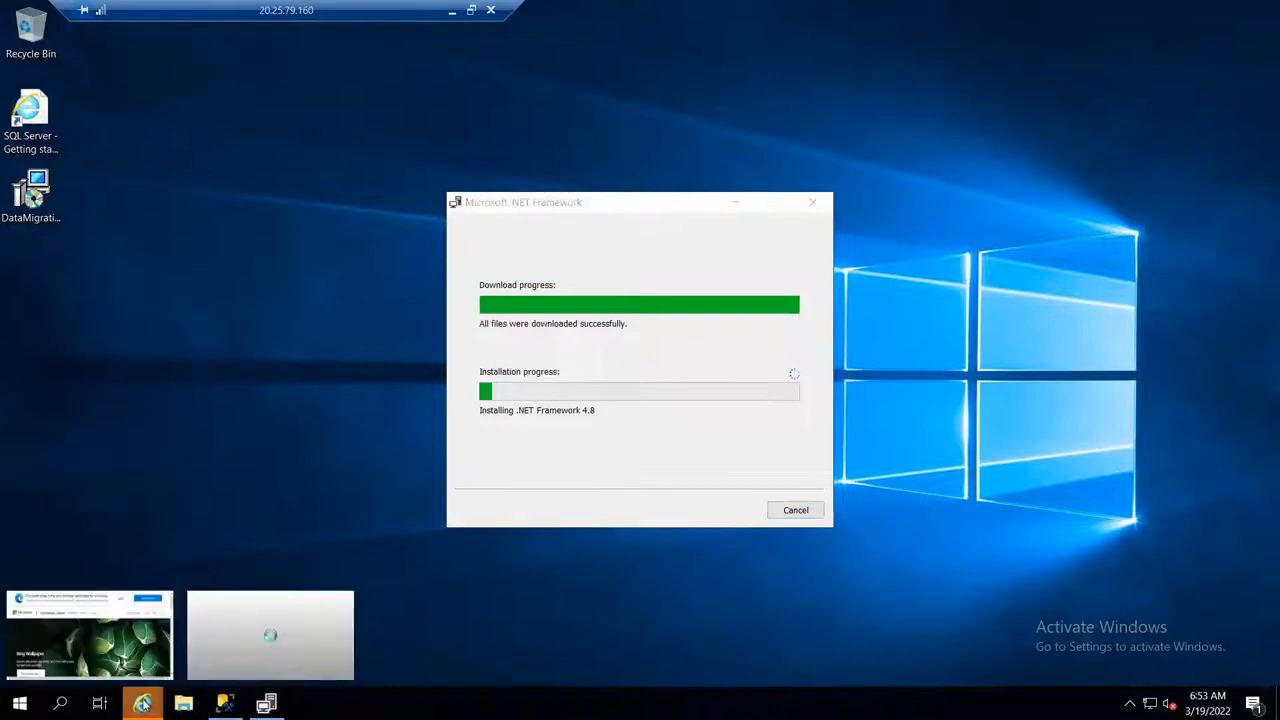
{"action": "left_click", "coordinate": [229, 636]}
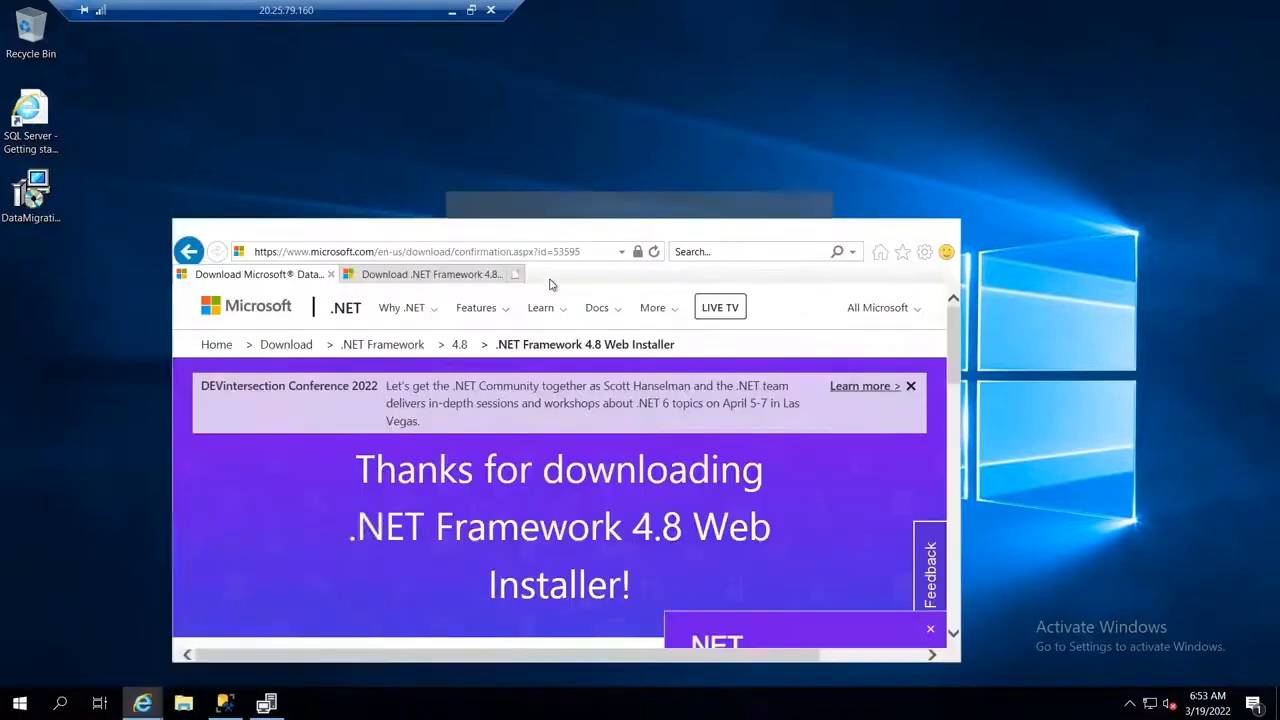
{"action": "left_click", "coordinate": [901, 230]}
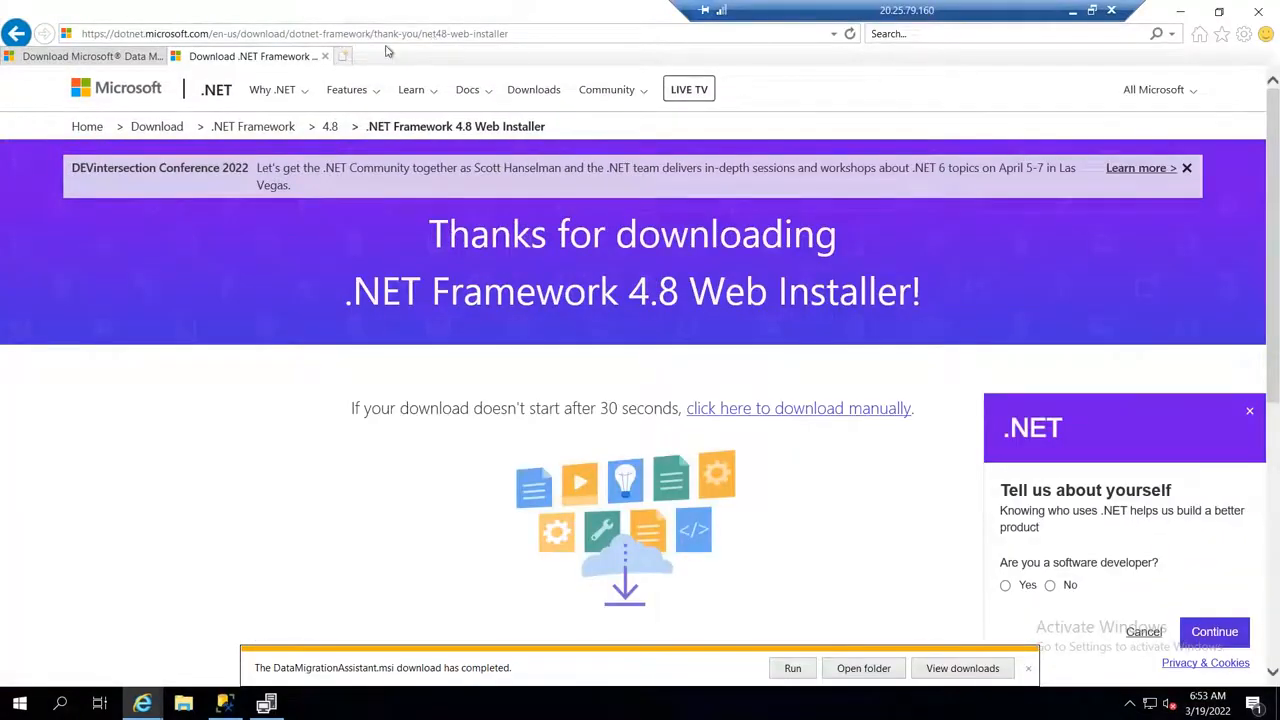
{"action": "left_click", "coordinate": [344, 57]}
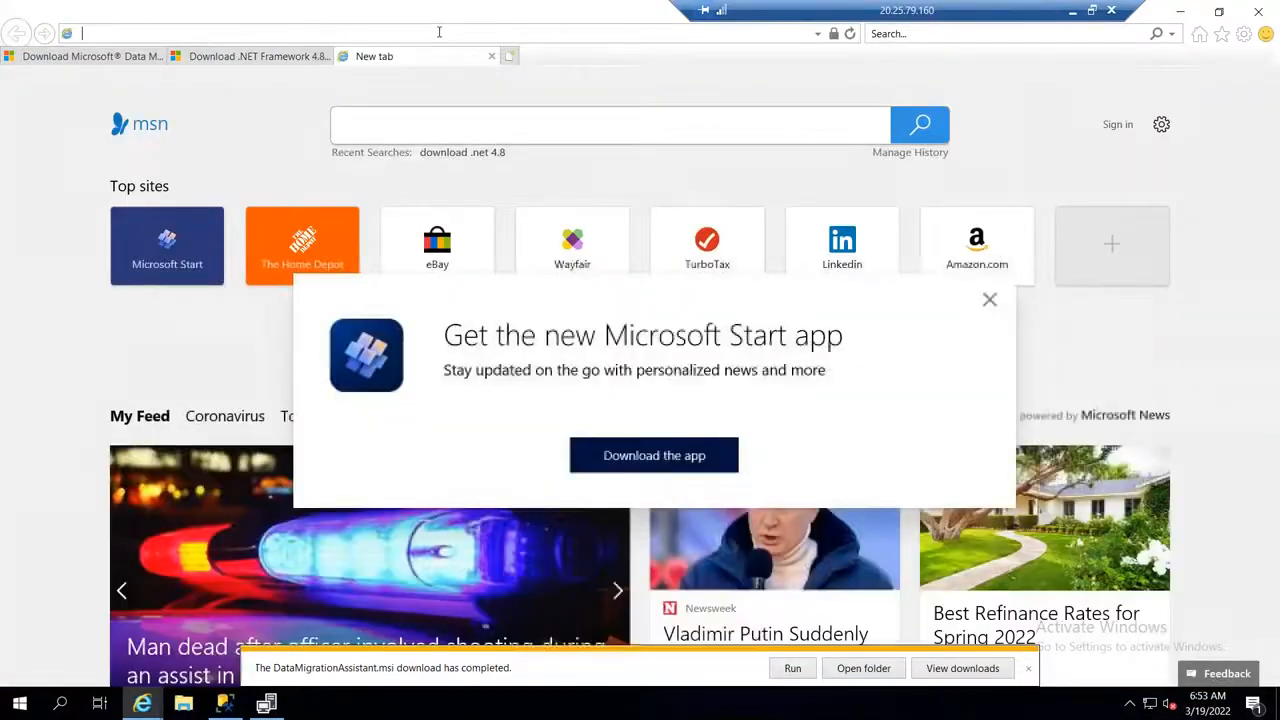
{"action": "type", "text": "downloa"}
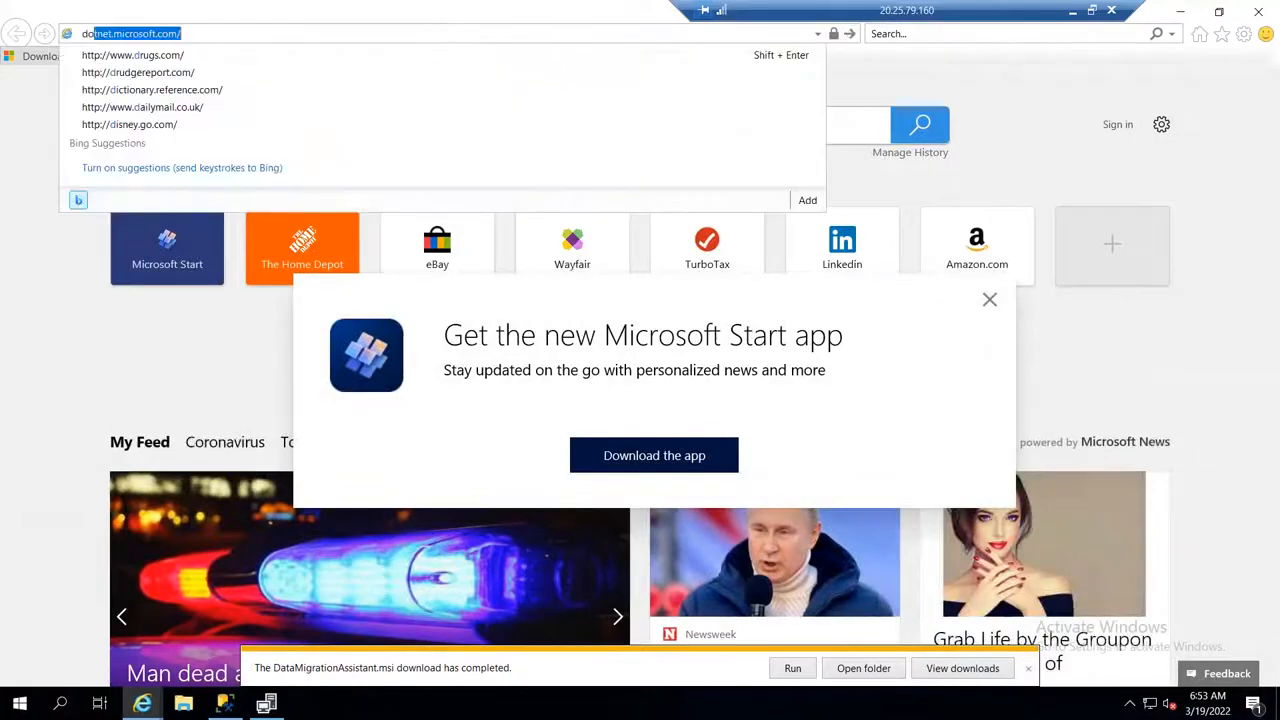
{"action": "type", "text": "chrome"}
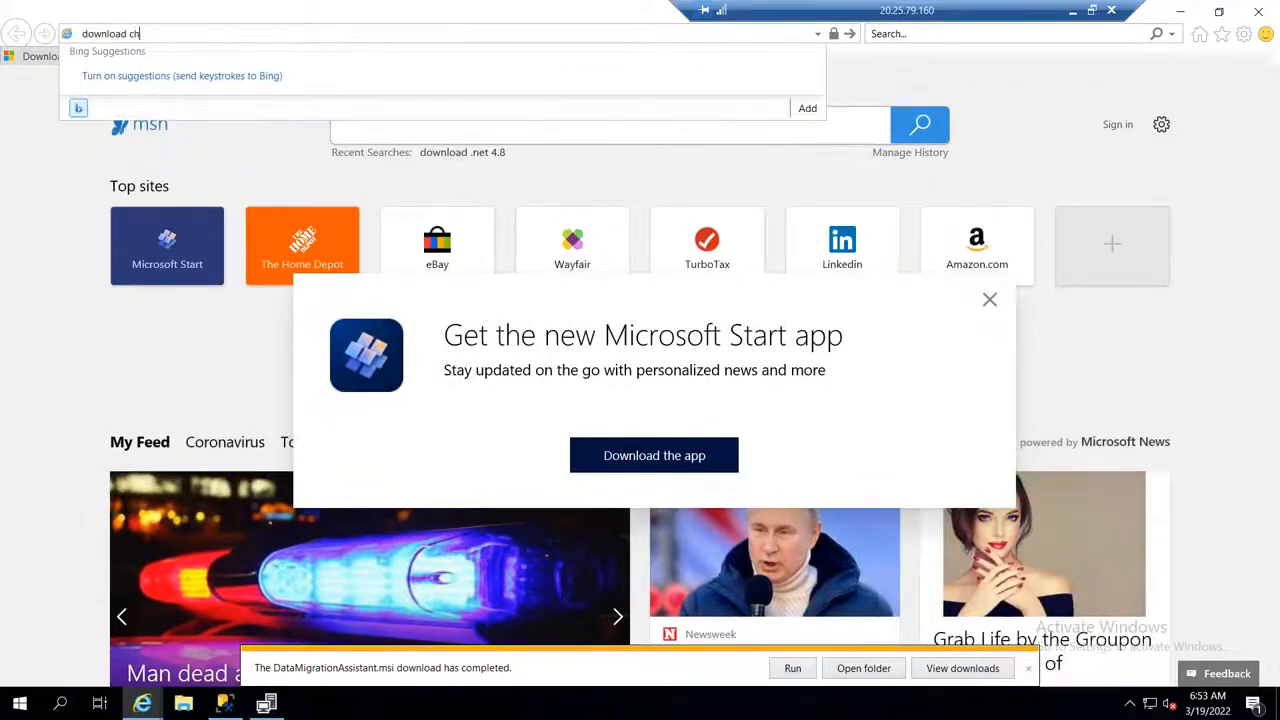
{"action": "key", "text": "Return"}
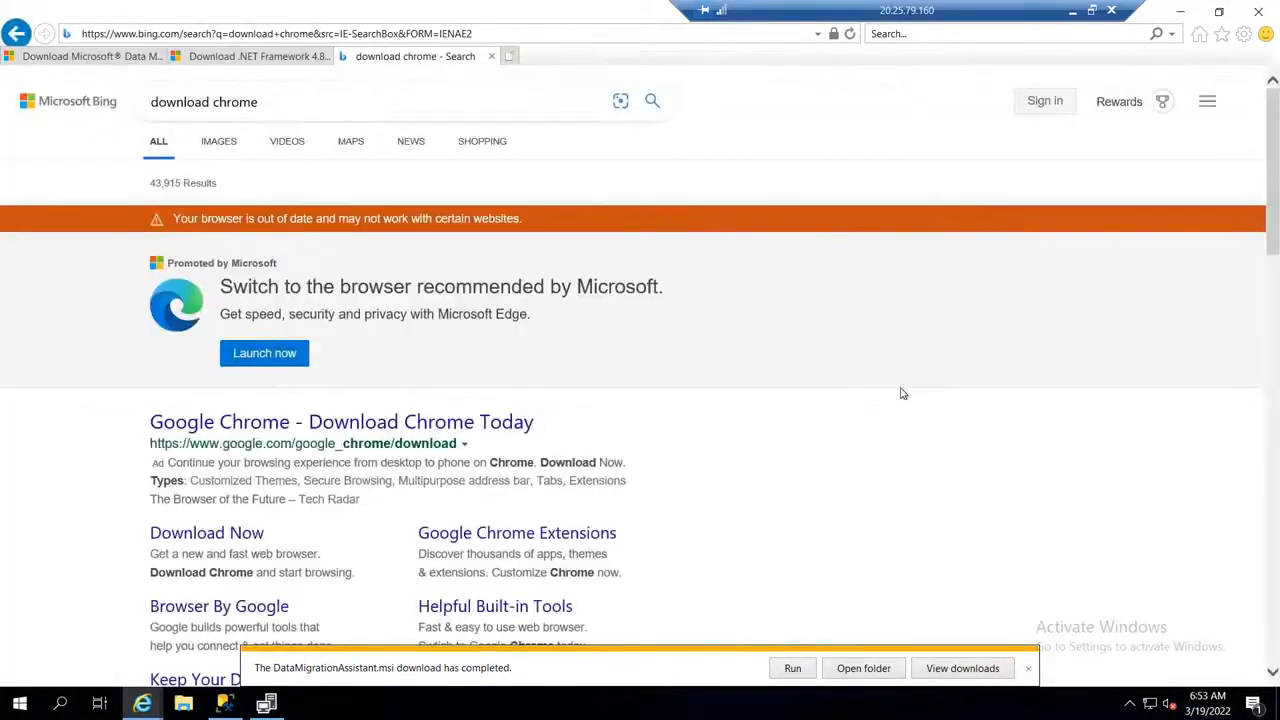
{"action": "left_click", "coordinate": [370, 421]}
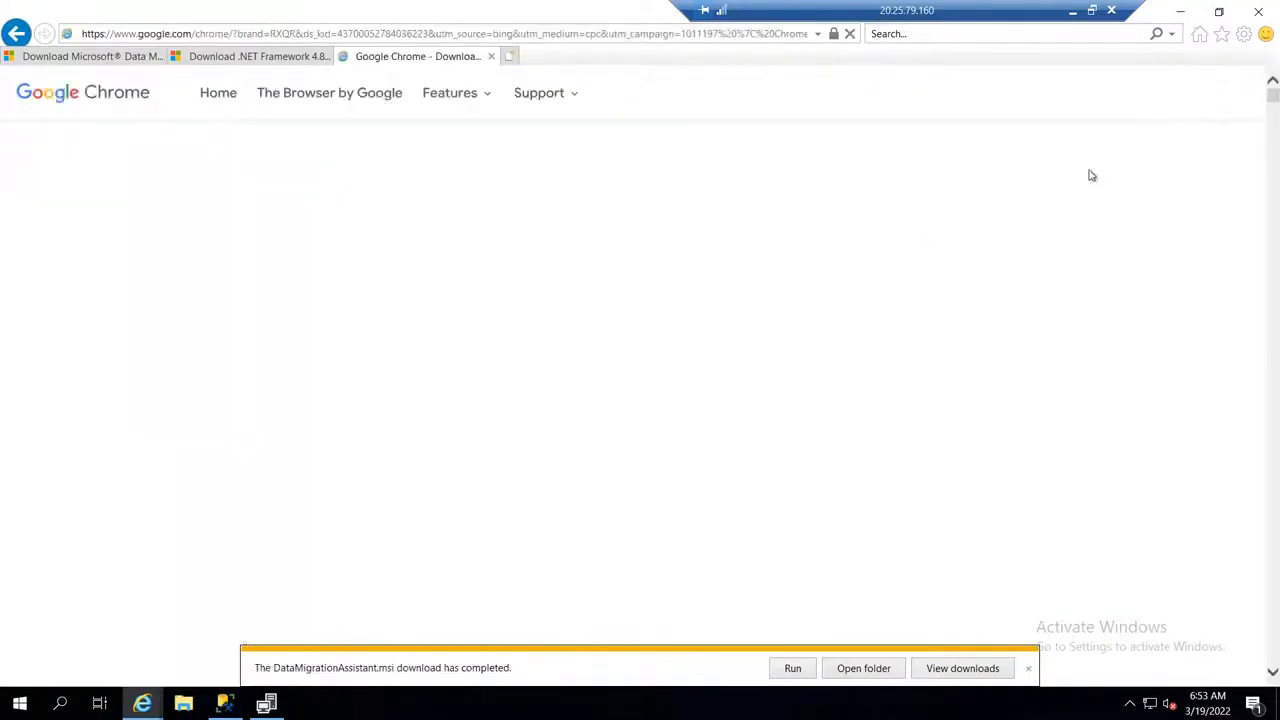
Step: Download the Chrome installer for Windows, accepting the terms of service, and run ChromeSetup.exe
{"action": "left_click", "coordinate": [1172, 108]}
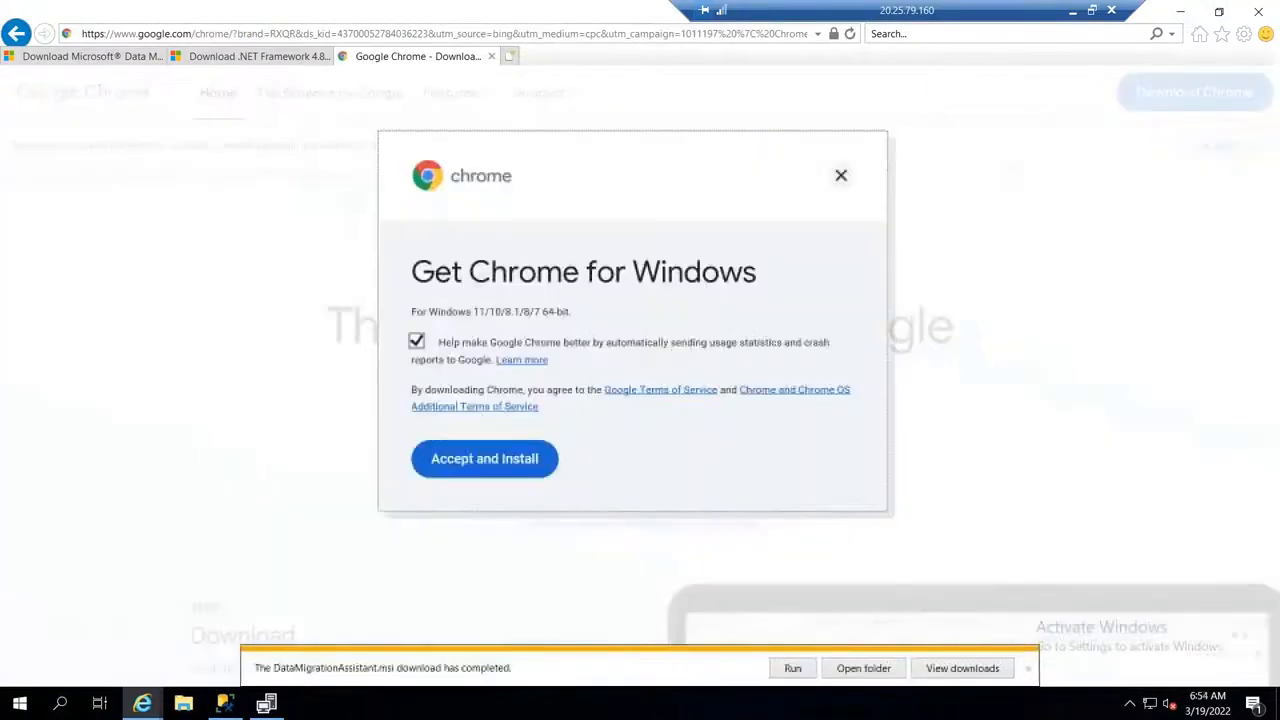
{"action": "left_click", "coordinate": [484, 458]}
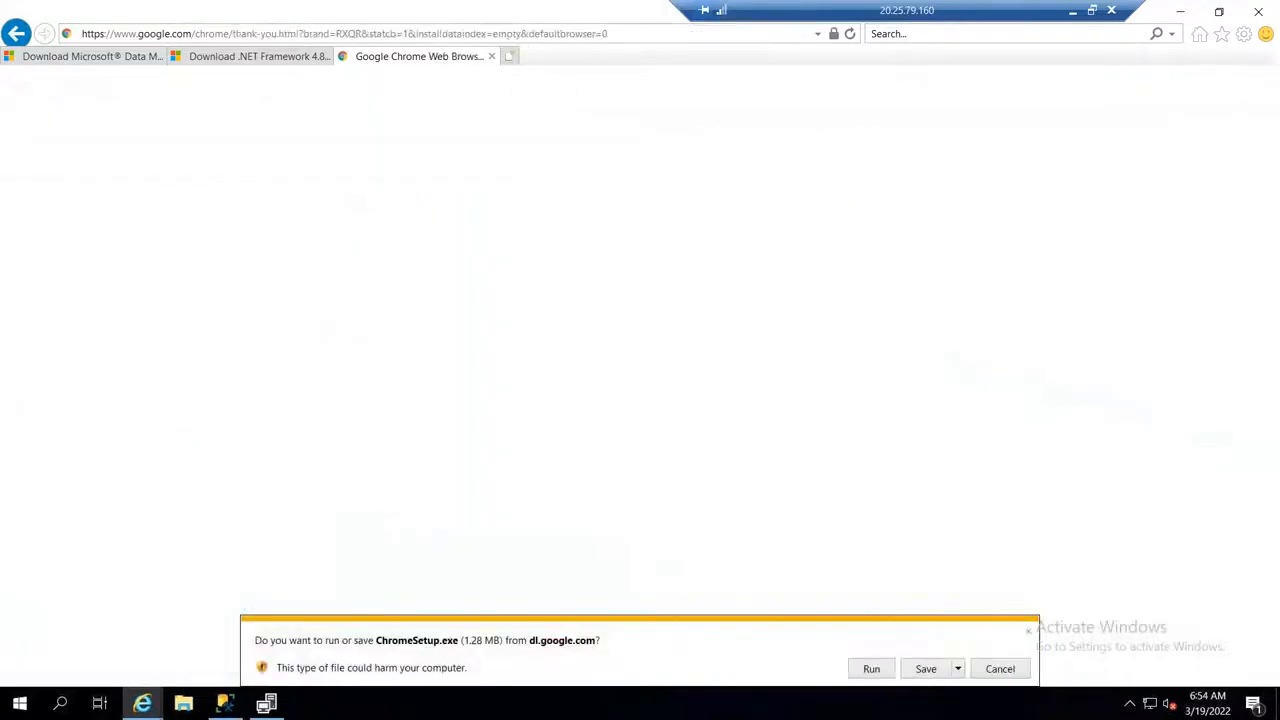
{"action": "left_click", "coordinate": [866, 668]}
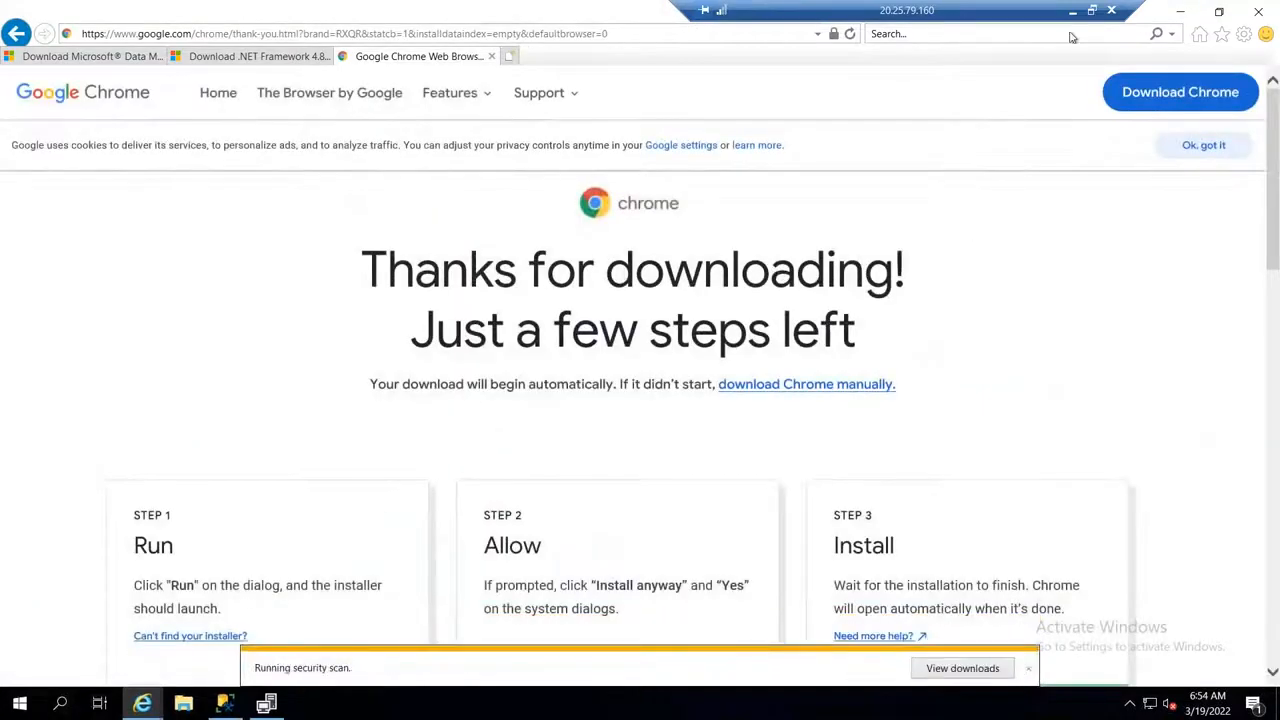
Step: Switch to the remote session with the Azure portal, refresh the replicated items and check the current RPO of AMZWEBSRV1
{"action": "left_click", "coordinate": [1092, 10]}
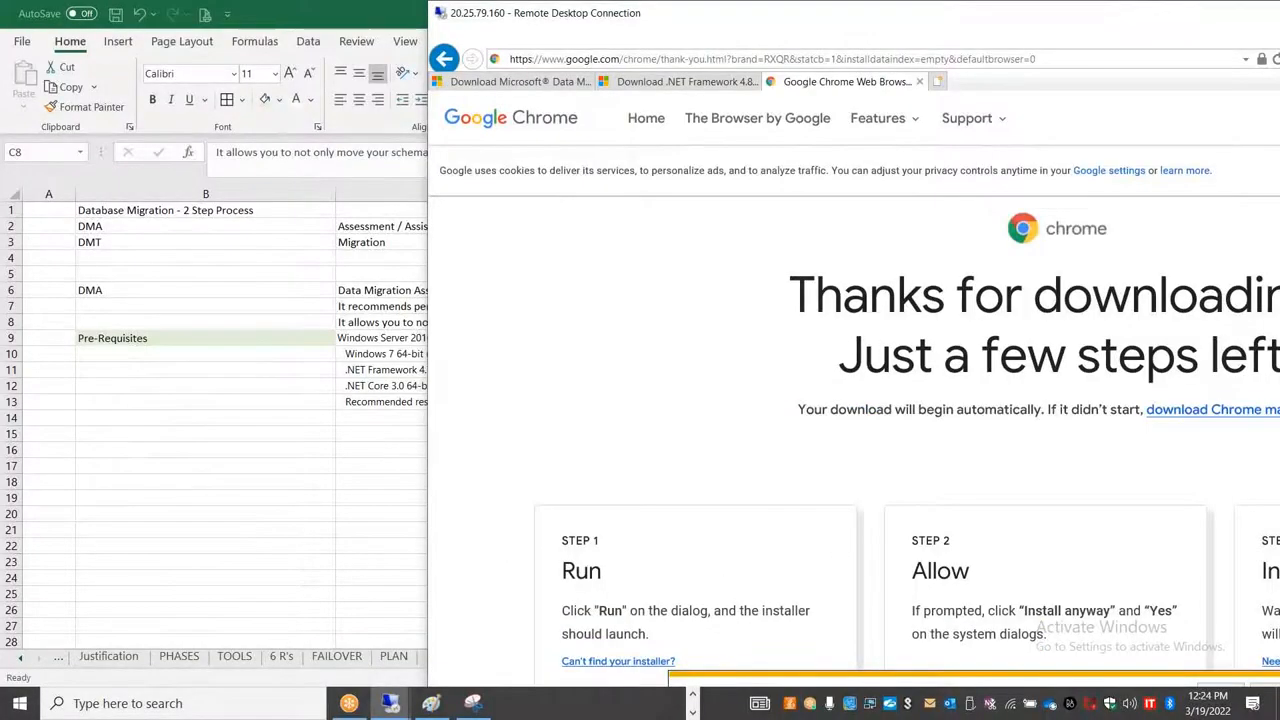
{"action": "key", "text": "alt+Tab"}
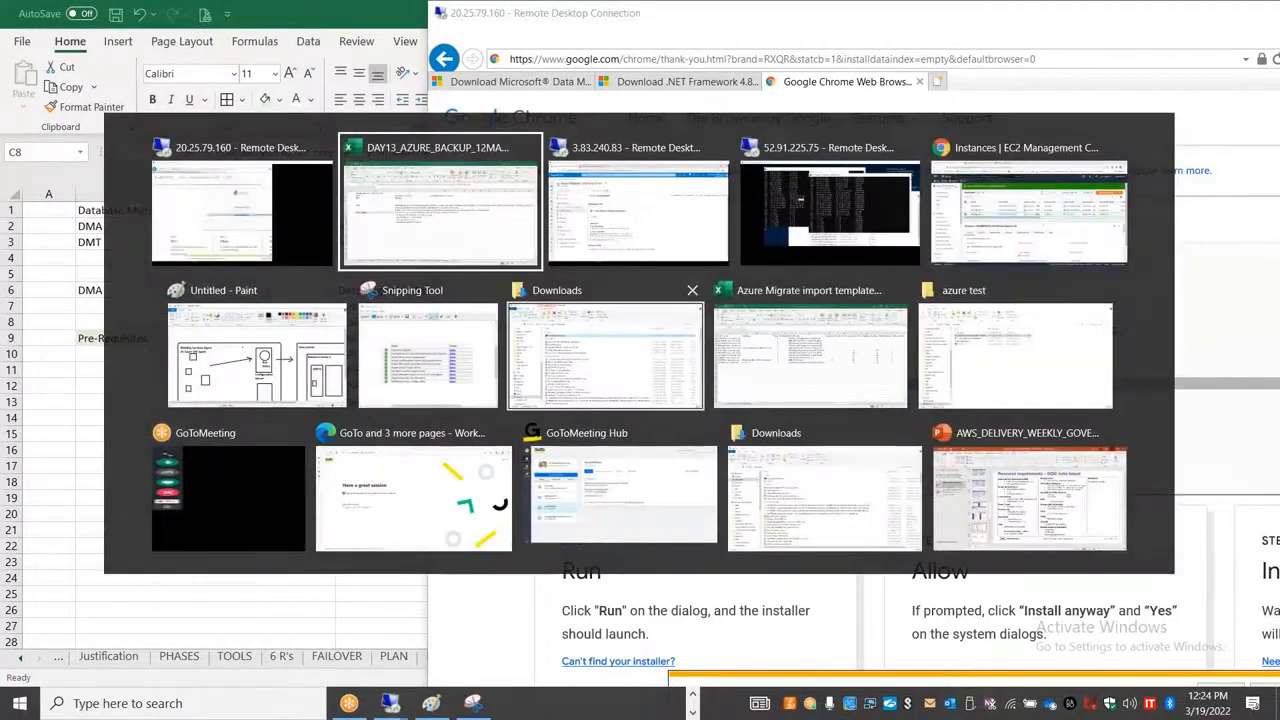
{"action": "key", "text": "alt+Tab"}
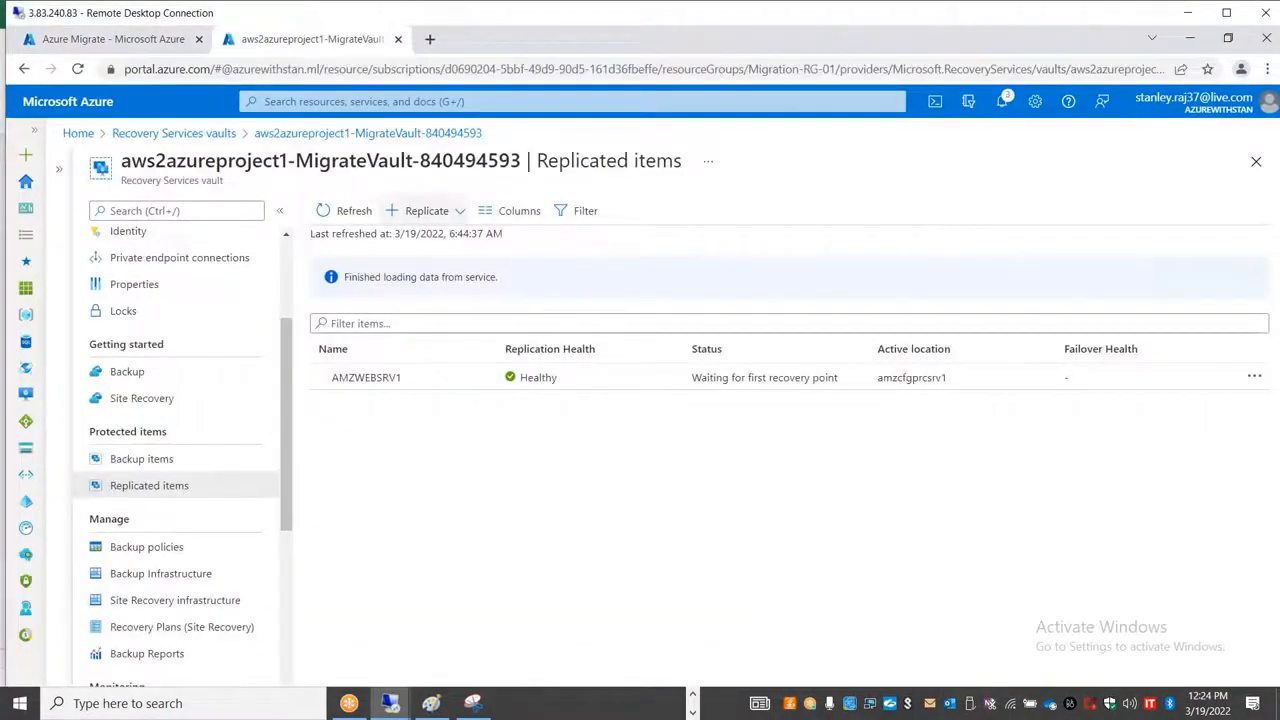
{"action": "left_click", "coordinate": [347, 211]}
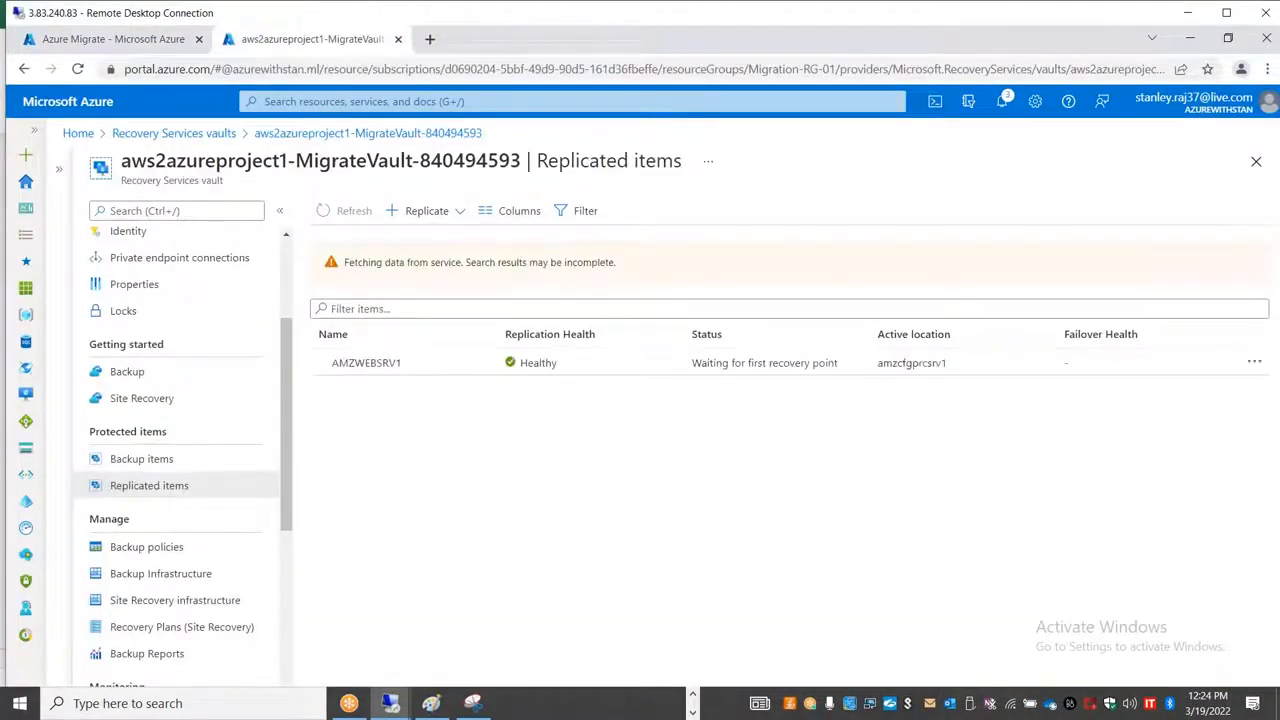
{"action": "left_click", "coordinate": [418, 383]}
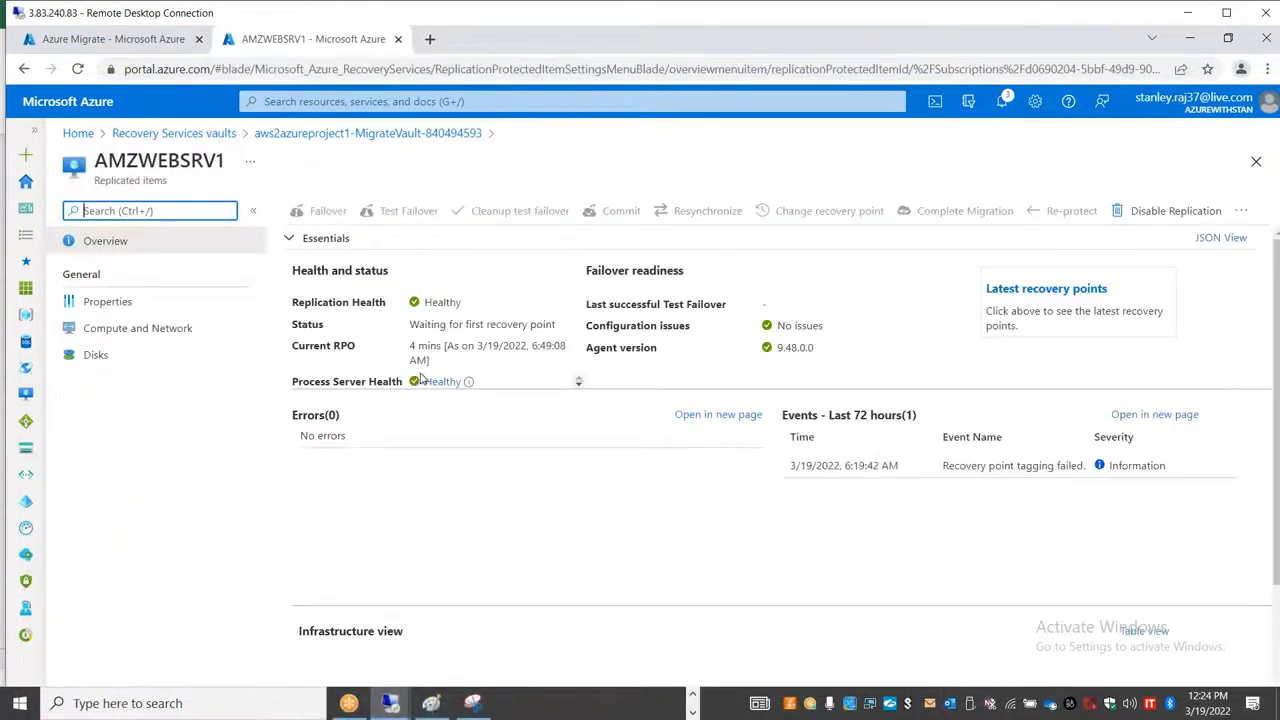
{"action": "triple_click", "coordinate": [456, 355]}
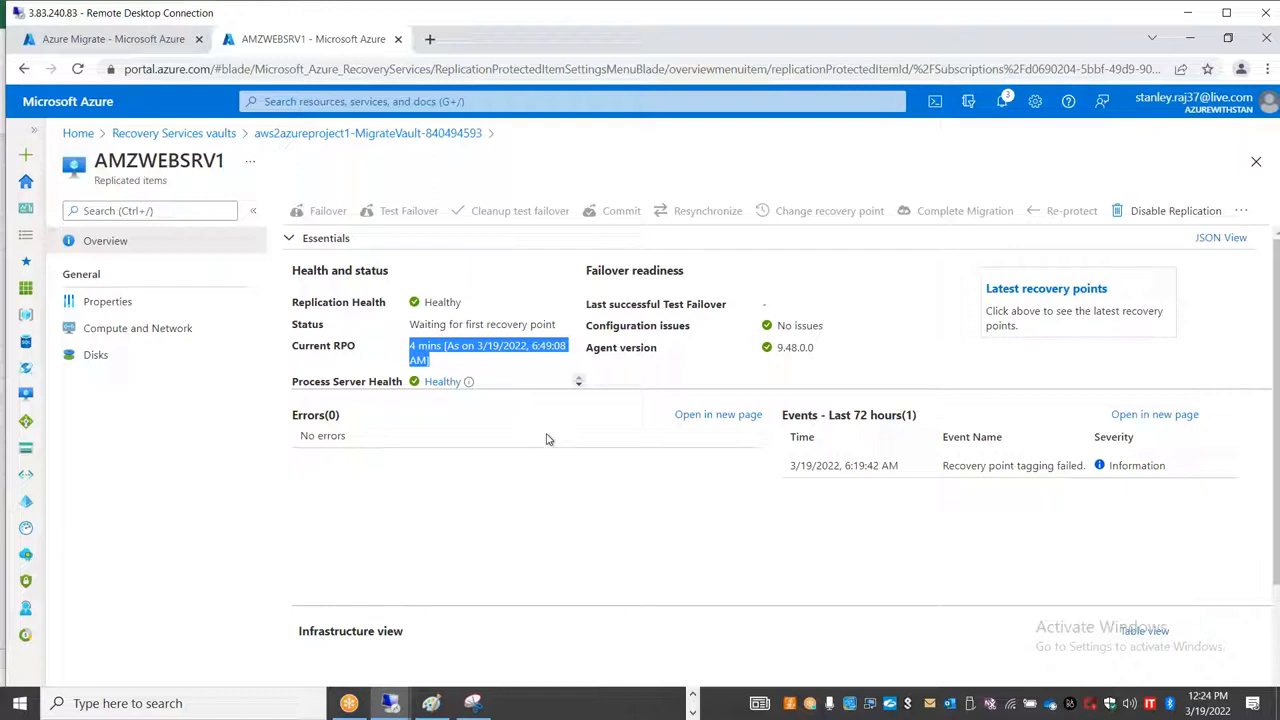
{"action": "double_click", "coordinate": [576, 15]}
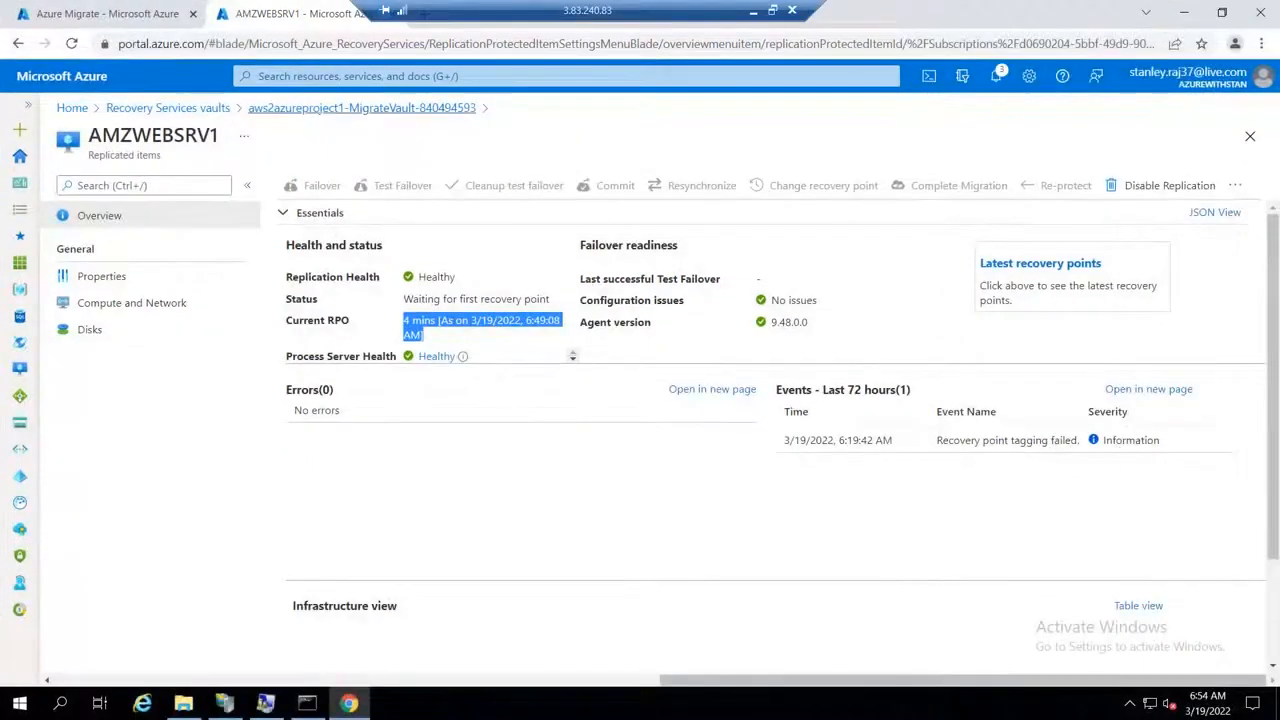
Step: Go back to the vault's replicated items, refresh them, and return to the refreshed Recovery Services vaults list
{"action": "left_click", "coordinate": [398, 110]}
{"action": "left_click", "coordinate": [340, 185]}
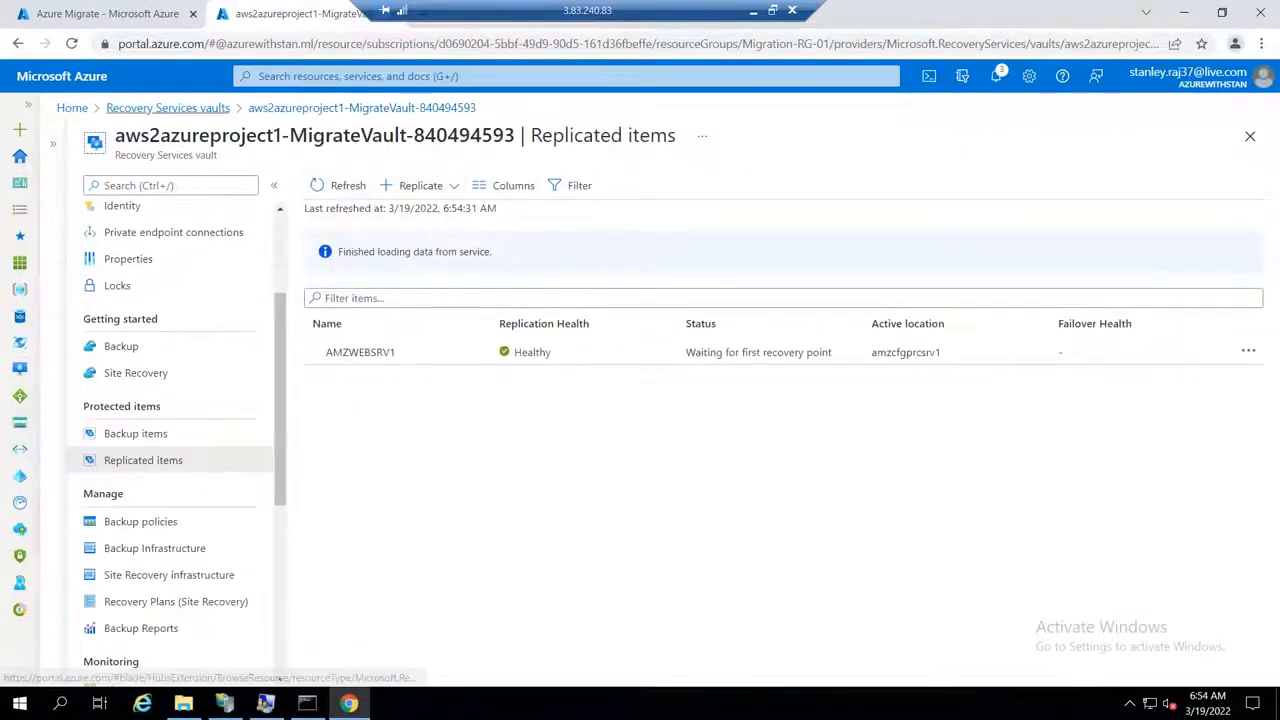
{"action": "left_click", "coordinate": [167, 107]}
{"action": "left_click", "coordinate": [274, 186]}
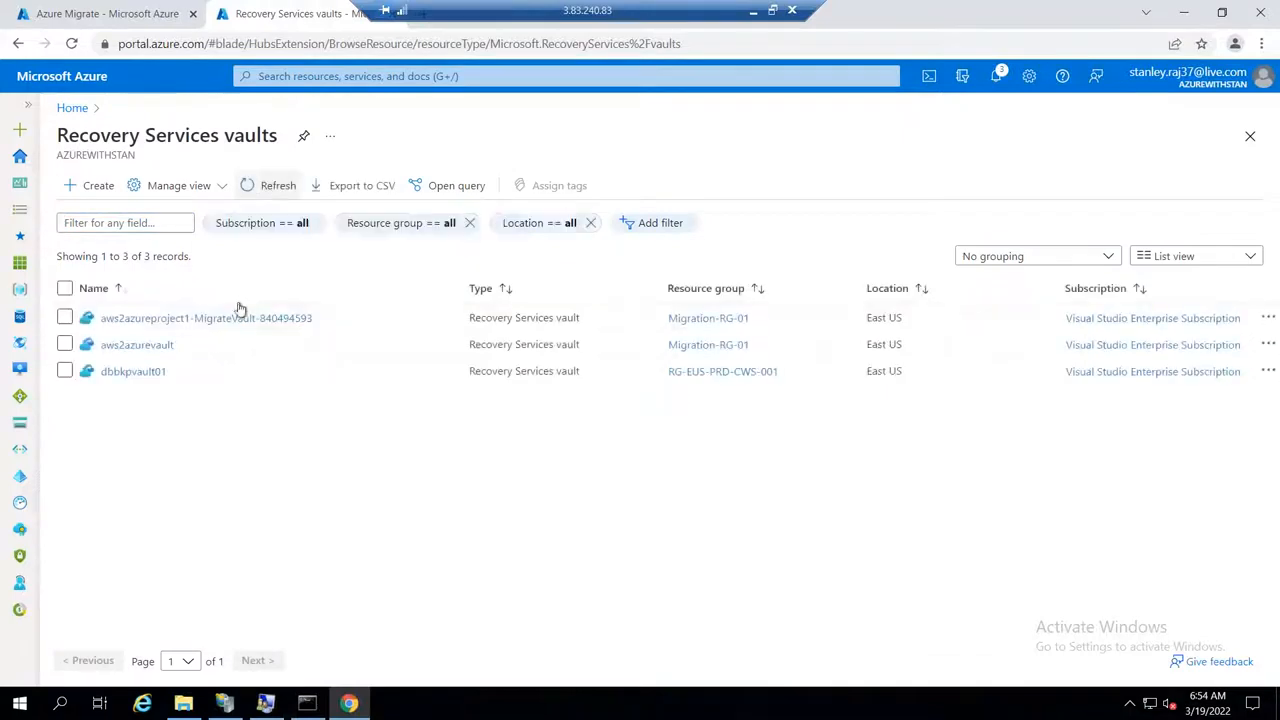
Step: Reopen the aws2azureproject1 migrate vault and view the replication health of AMZWEBSRV1 under its replicated items
{"action": "left_click", "coordinate": [205, 318]}
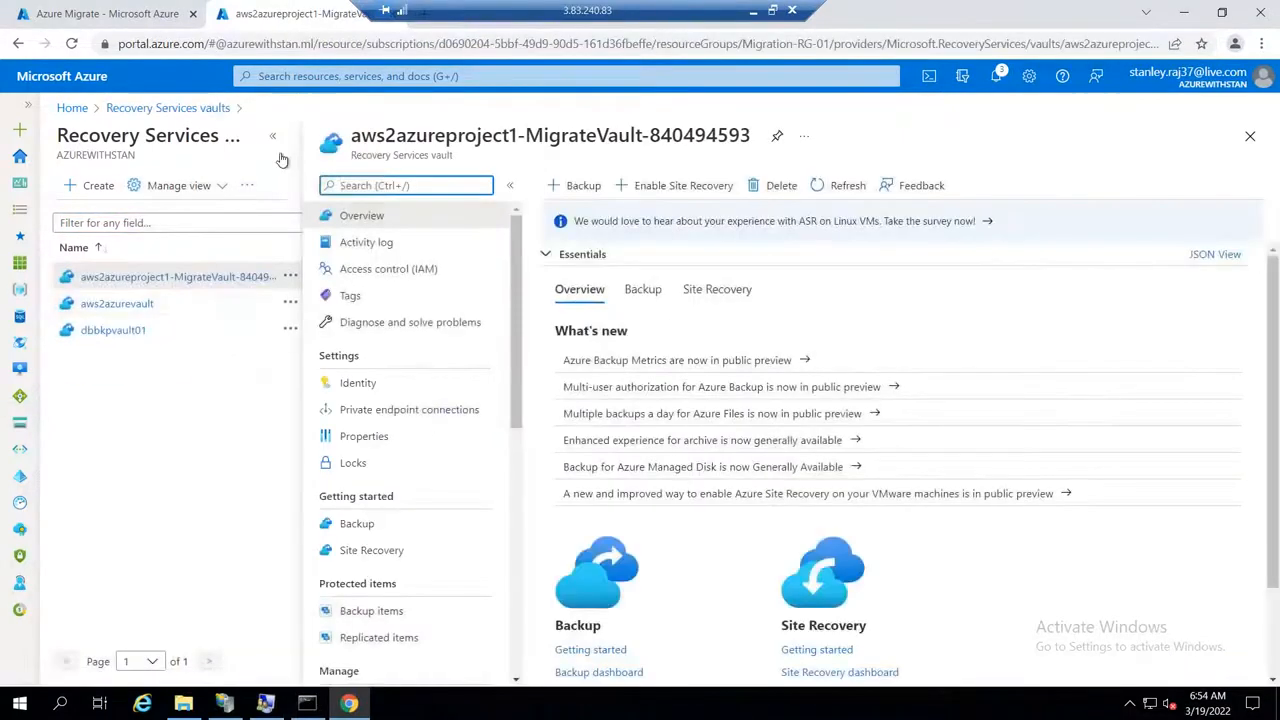
{"action": "left_click", "coordinate": [272, 135]}
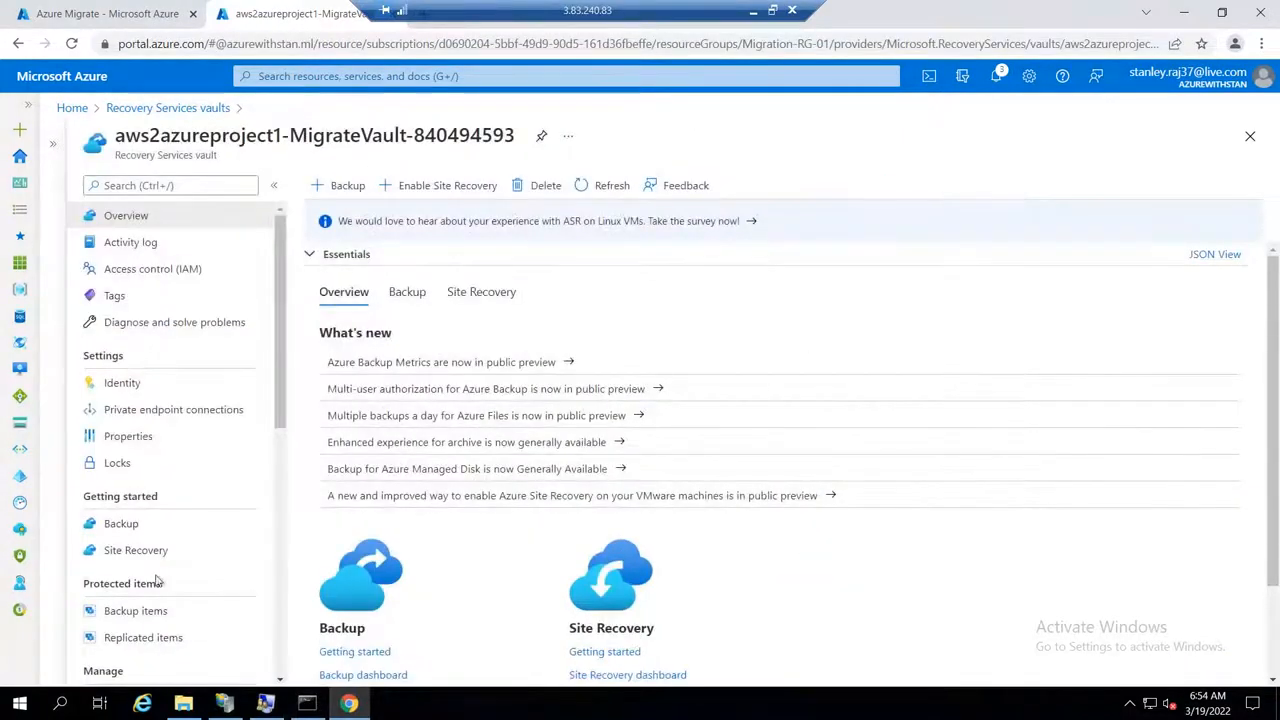
{"action": "left_click", "coordinate": [162, 637]}
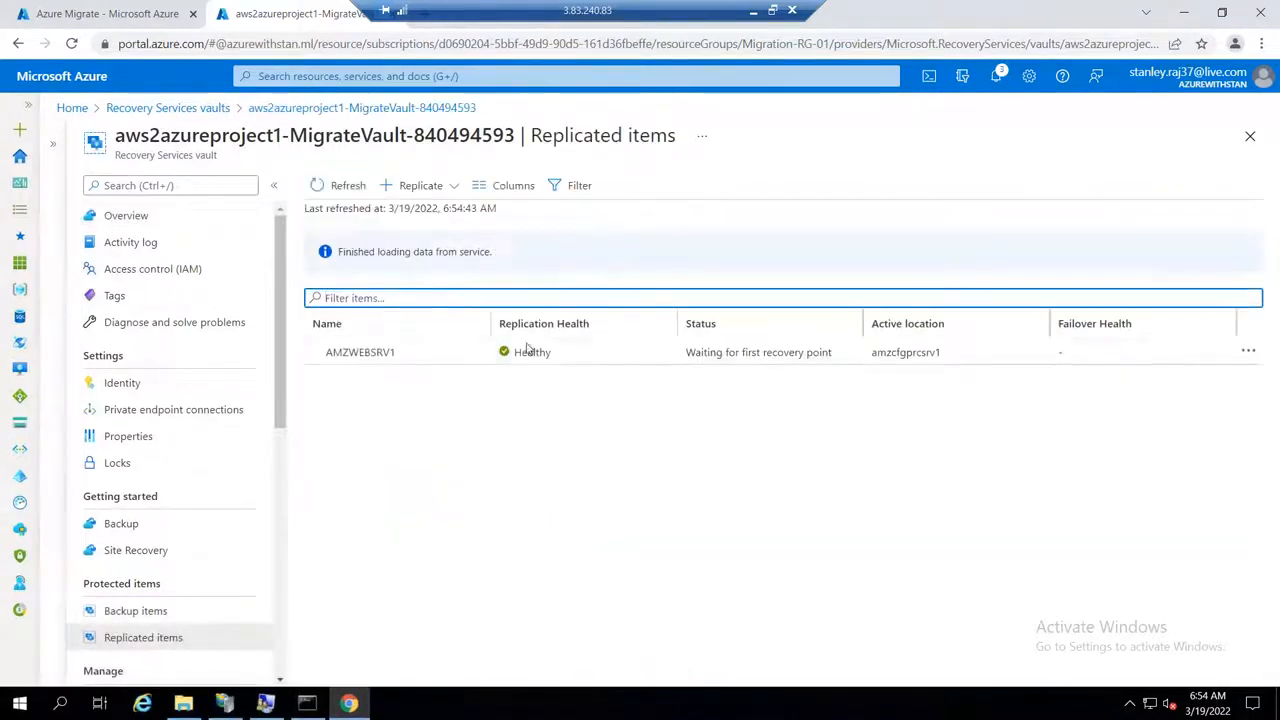
{"action": "left_click", "coordinate": [531, 355]}
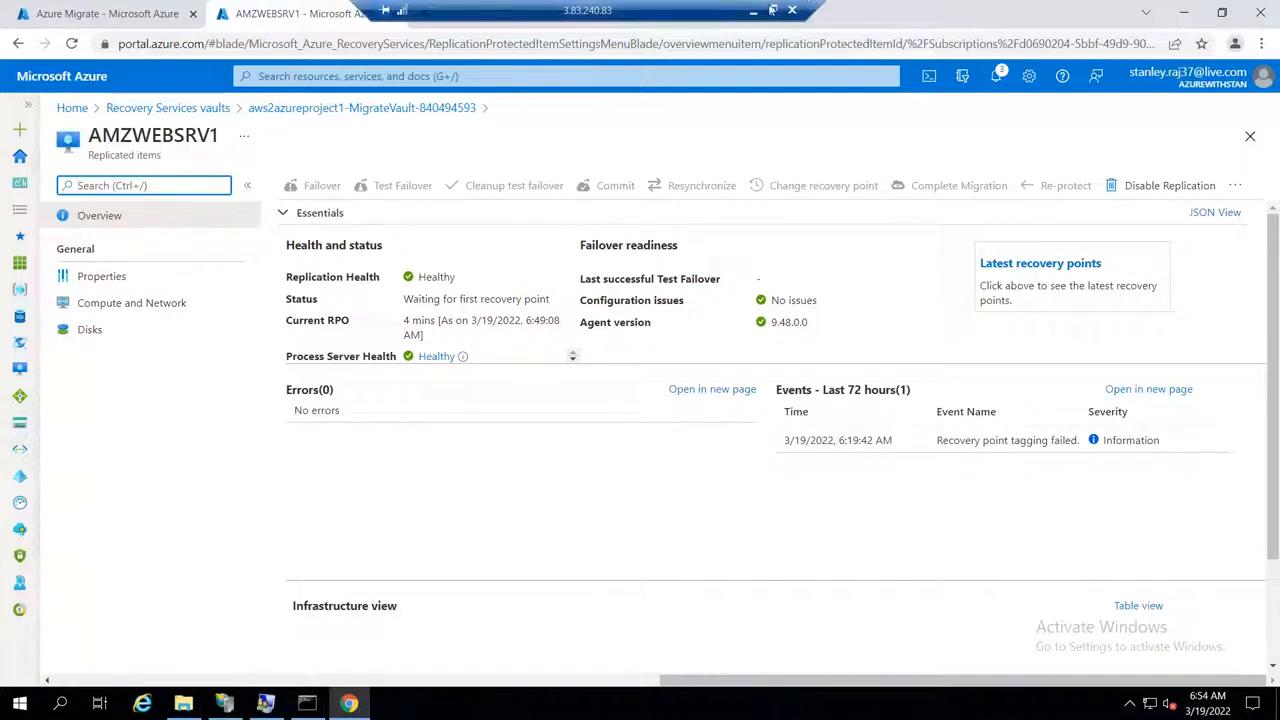
{"action": "left_click", "coordinate": [773, 10]}
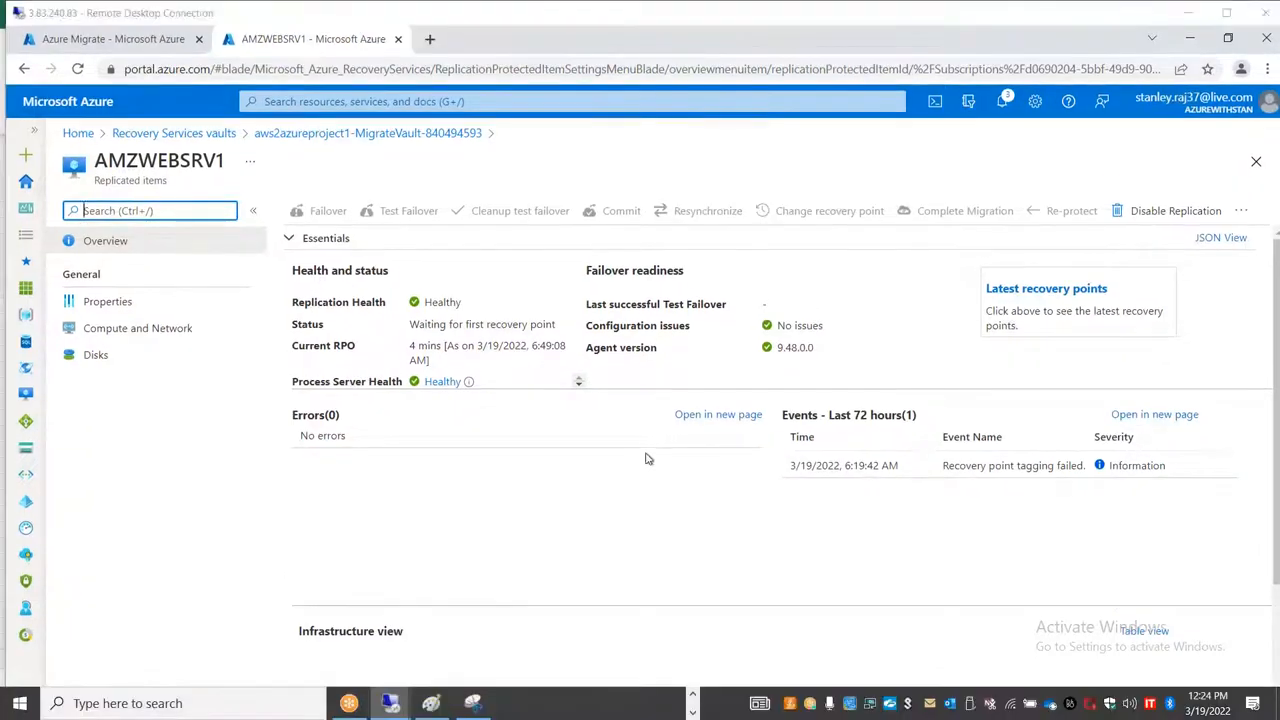
Step: Return to the SQL server VM's remote session in full screen and close the Chrome welcome window
{"action": "key", "text": "alt+Tab"}
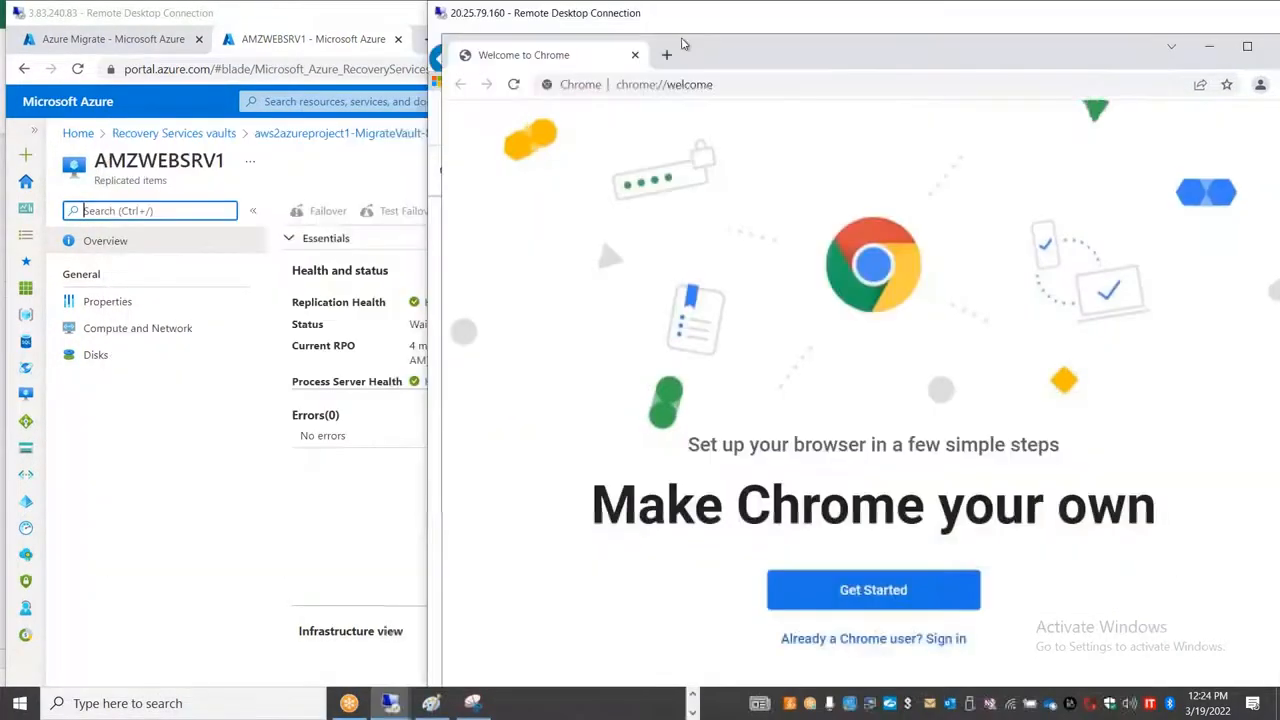
{"action": "double_click", "coordinate": [688, 25]}
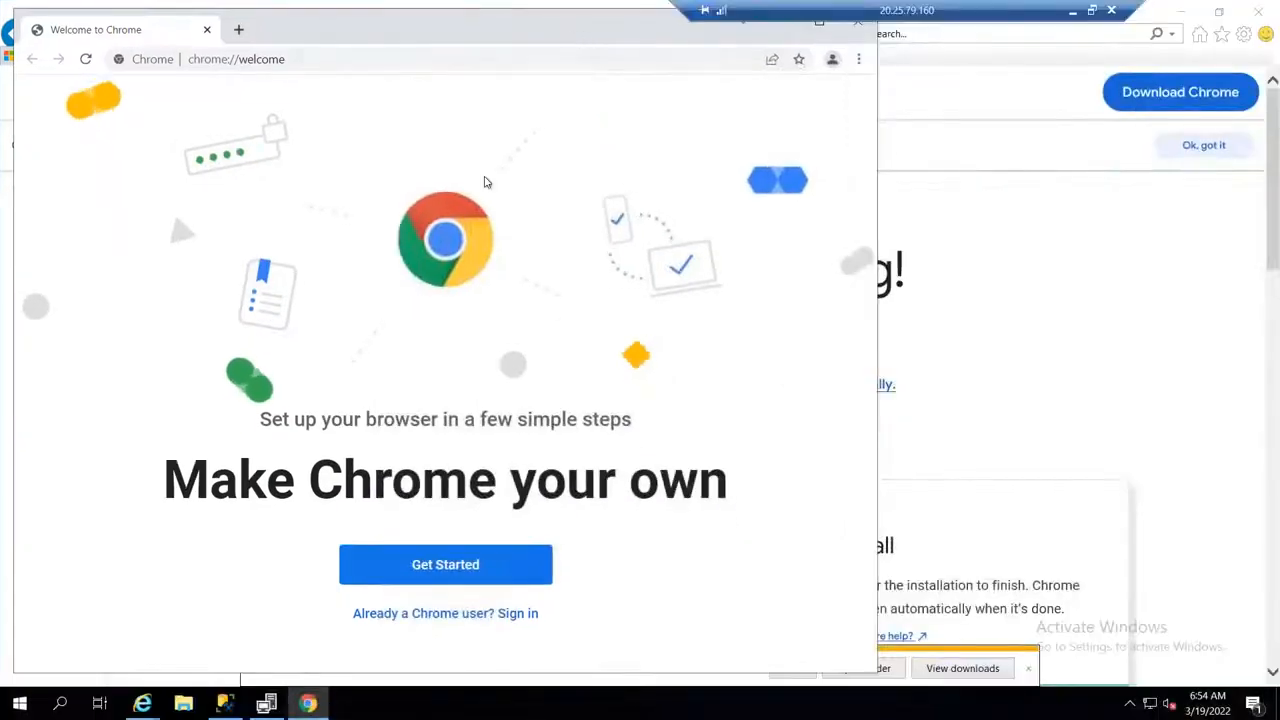
{"action": "left_click", "coordinate": [766, 166]}
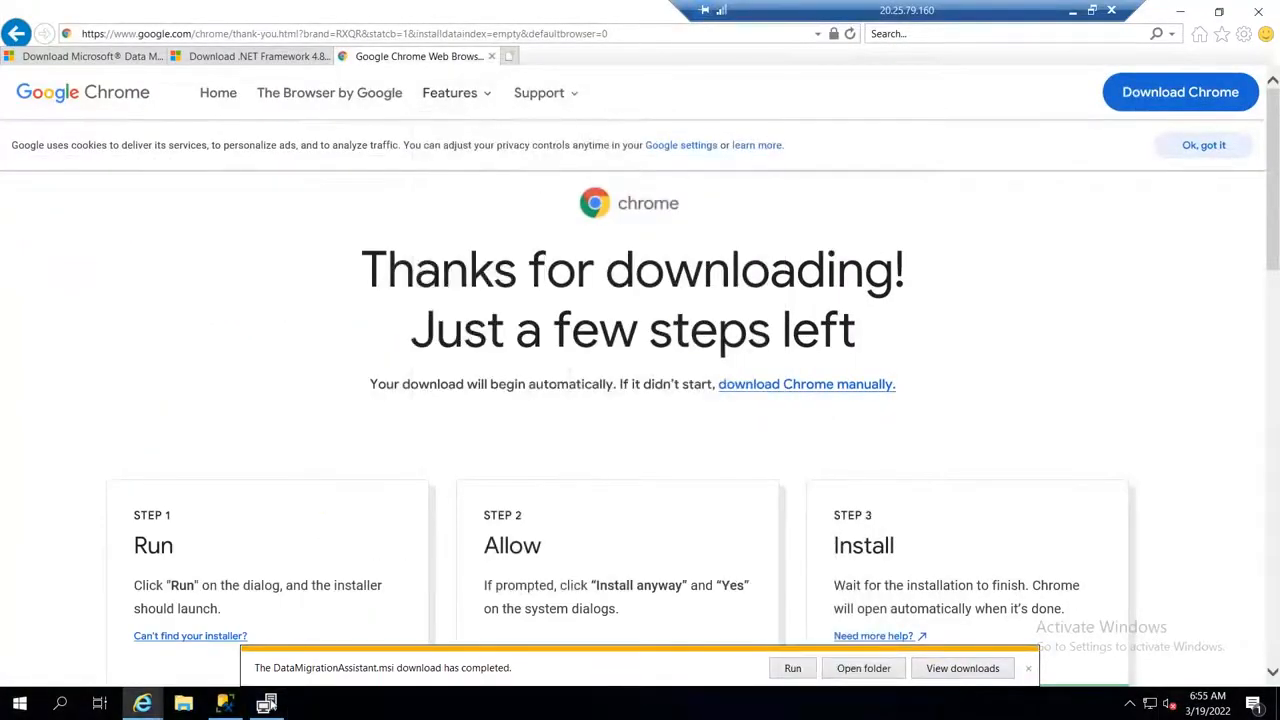
Step: Finish the .NET Framework installation and restart the VM immediately, despite the open SQL Server Management Studio
{"action": "left_click", "coordinate": [267, 704]}
{"action": "left_click", "coordinate": [795, 510]}
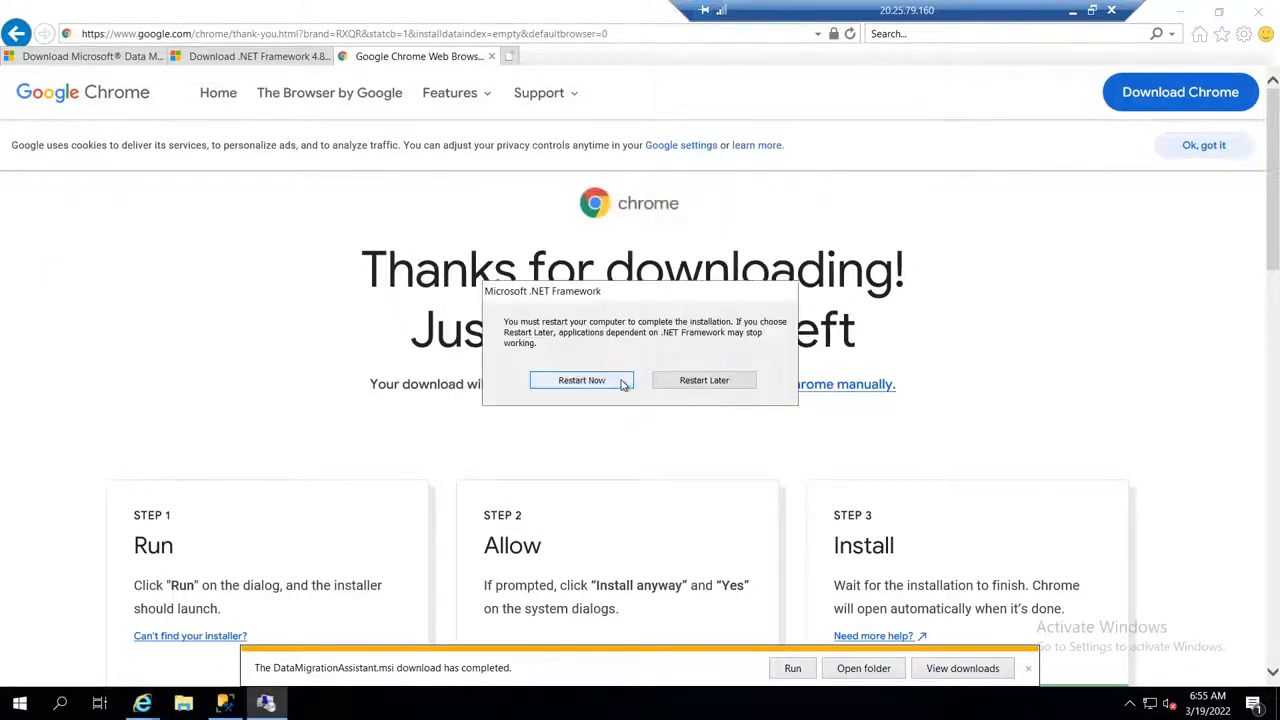
{"action": "left_click", "coordinate": [620, 382]}
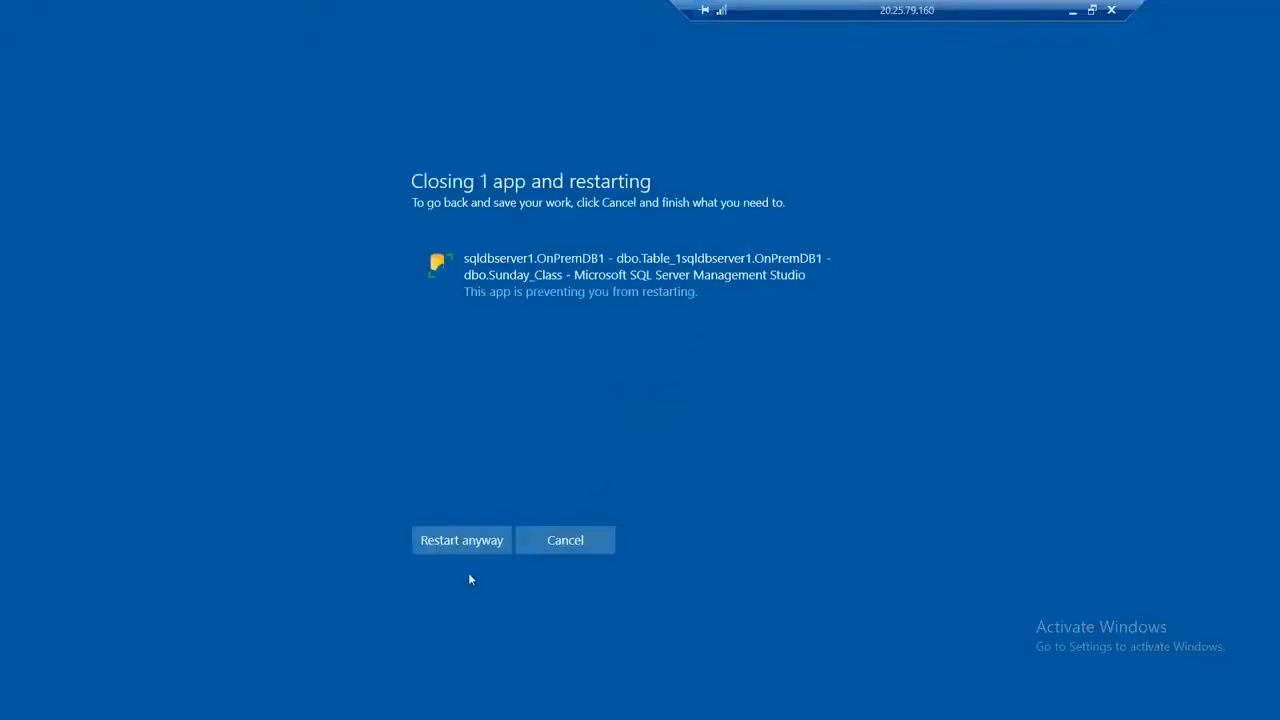
{"action": "left_click", "coordinate": [488, 542]}
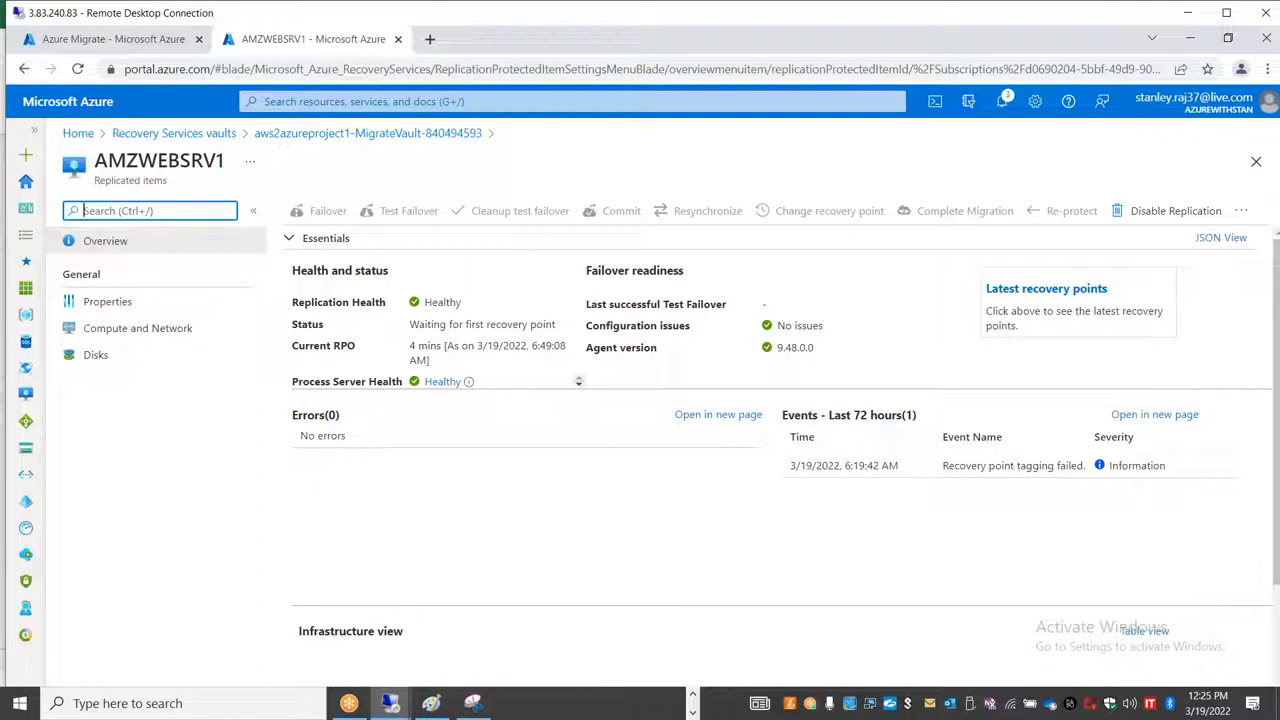
Step: Return to the replicated items list of the migrate vault, then switch to the EC2 instances page in the local browser
{"action": "left_click", "coordinate": [305, 134]}
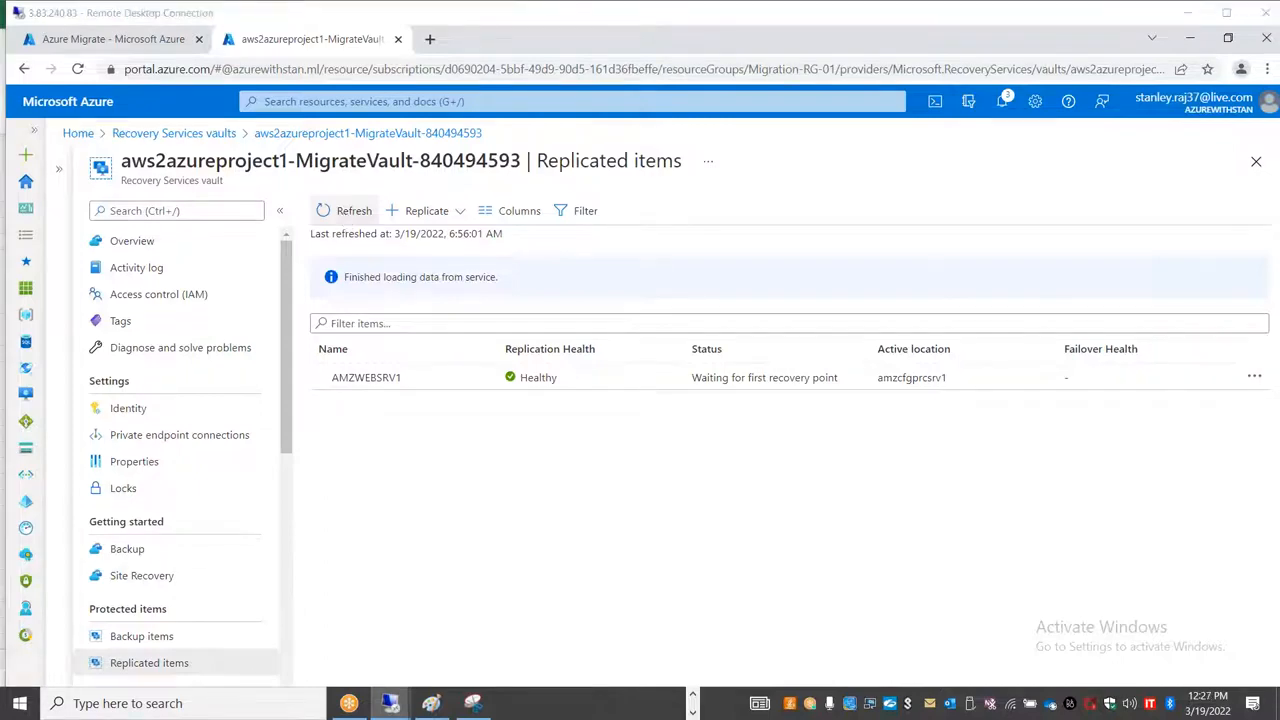
{"action": "key", "text": "alt+Tab"}
{"action": "key", "text": "alt+Tab"}
{"action": "key", "text": "alt+Tab"}
{"action": "key", "text": "alt+Tab"}
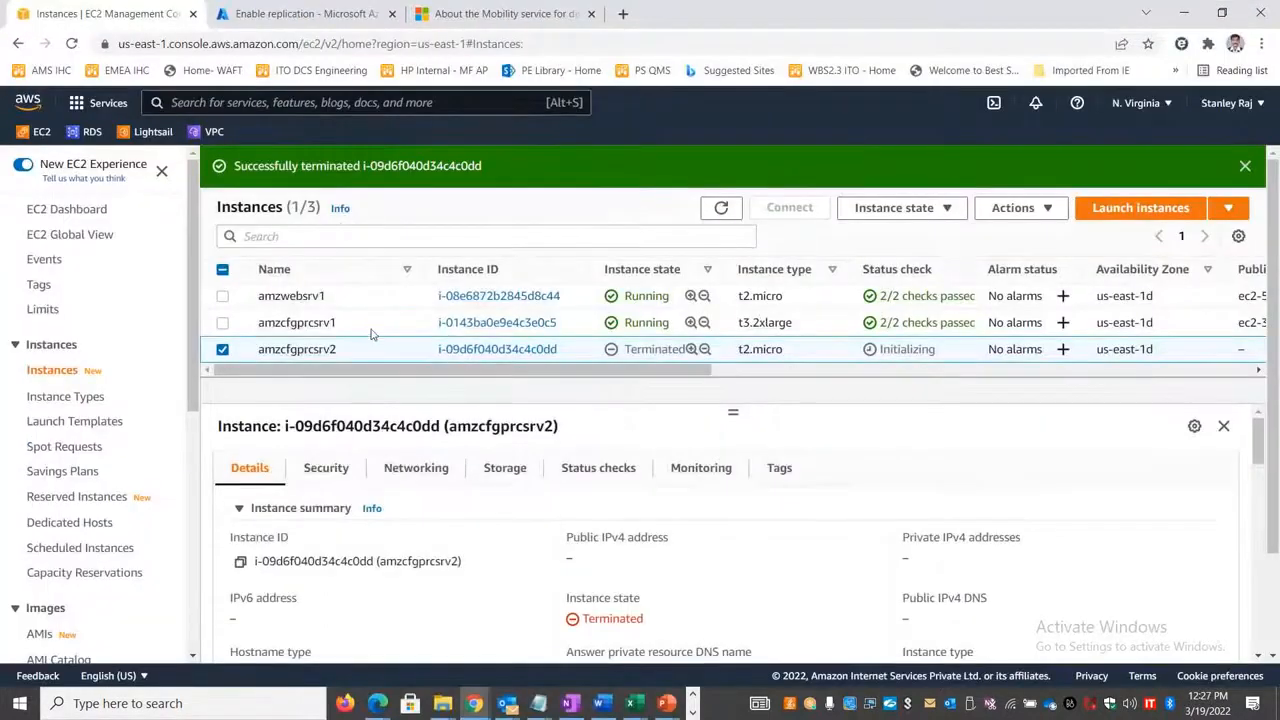
Step: Deselect the amzcfgprcsrv2 instance, inspect the details of amzcfgprcsrv1 and refresh the instances list
{"action": "left_click", "coordinate": [223, 349]}
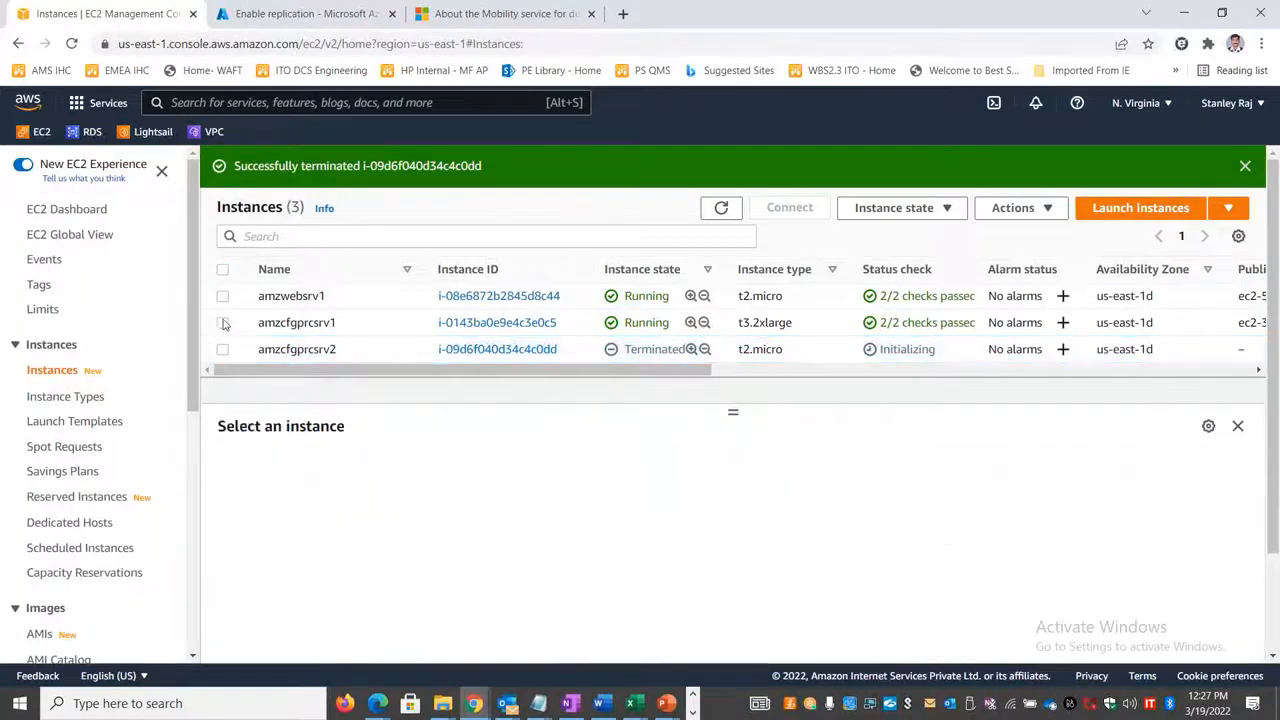
{"action": "left_click", "coordinate": [290, 322]}
{"action": "scroll", "coordinate": [718, 571], "scroll_direction": "down", "scroll_amount": 10}
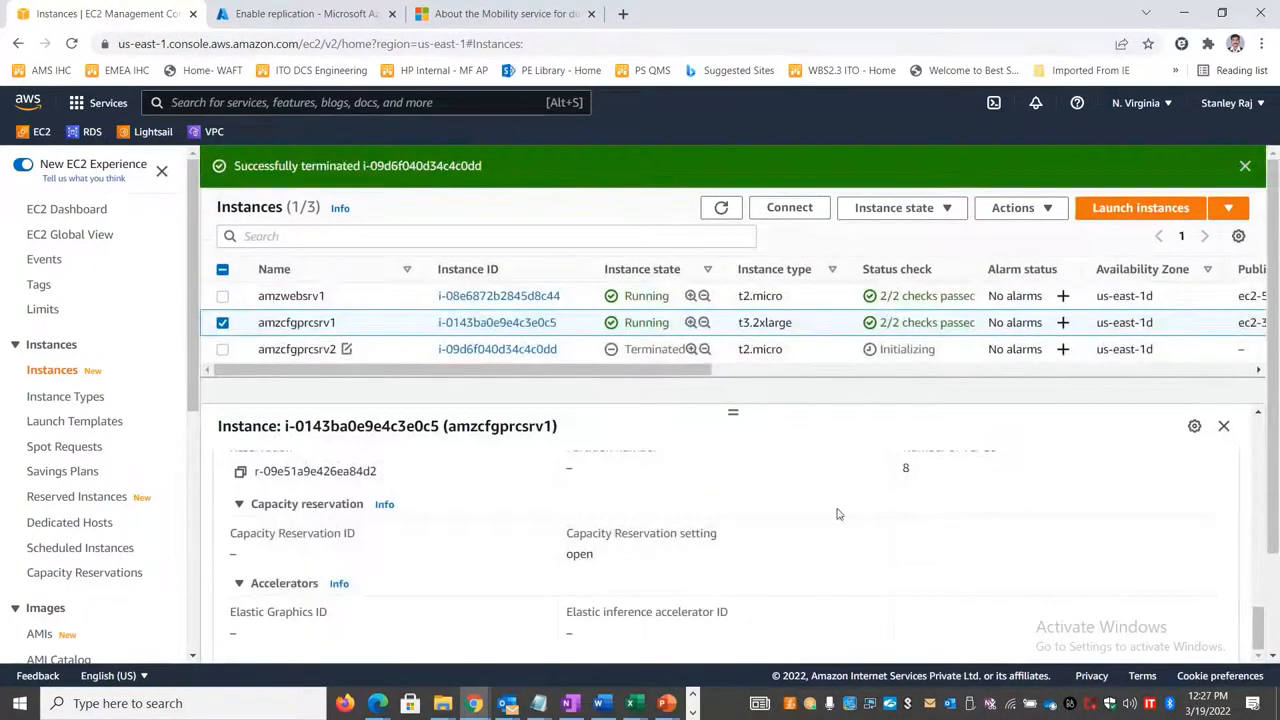
{"action": "left_click", "coordinate": [720, 208]}
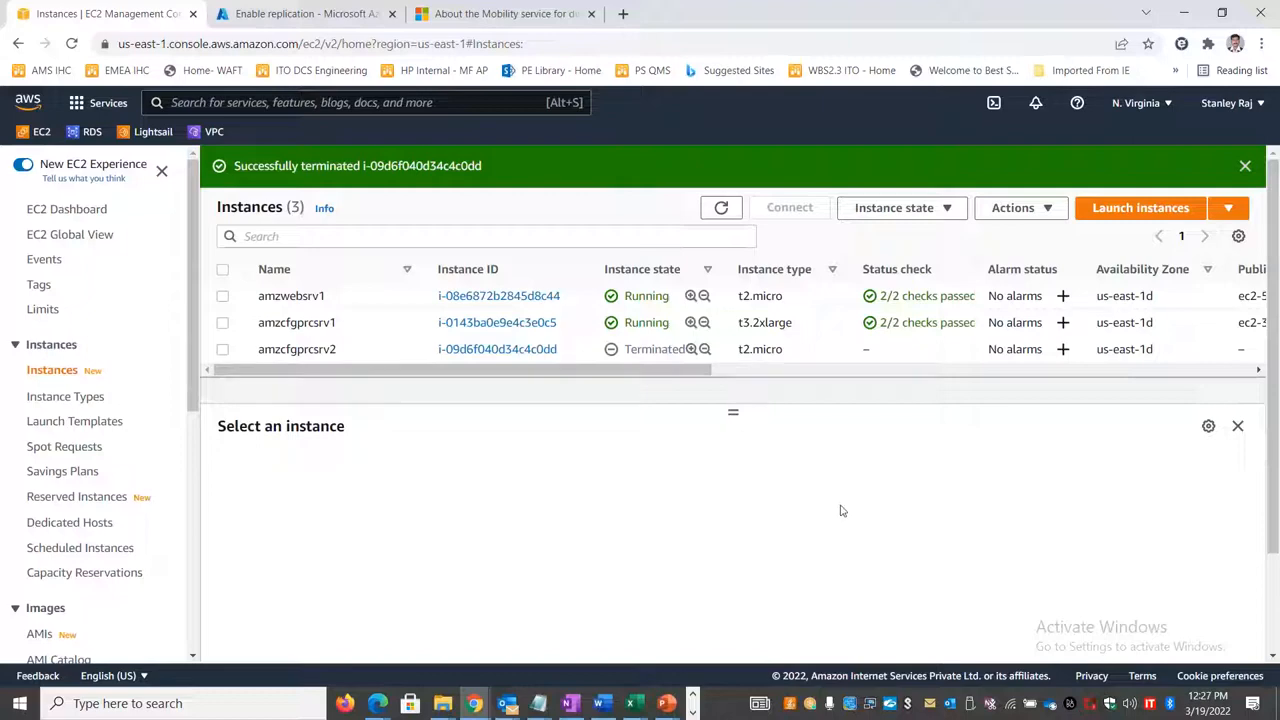
Step: Examine the network connections listed in the amzwebsrv1 remote session, then go back to the vault's replicated items
{"action": "key", "text": "alt+Tab"}
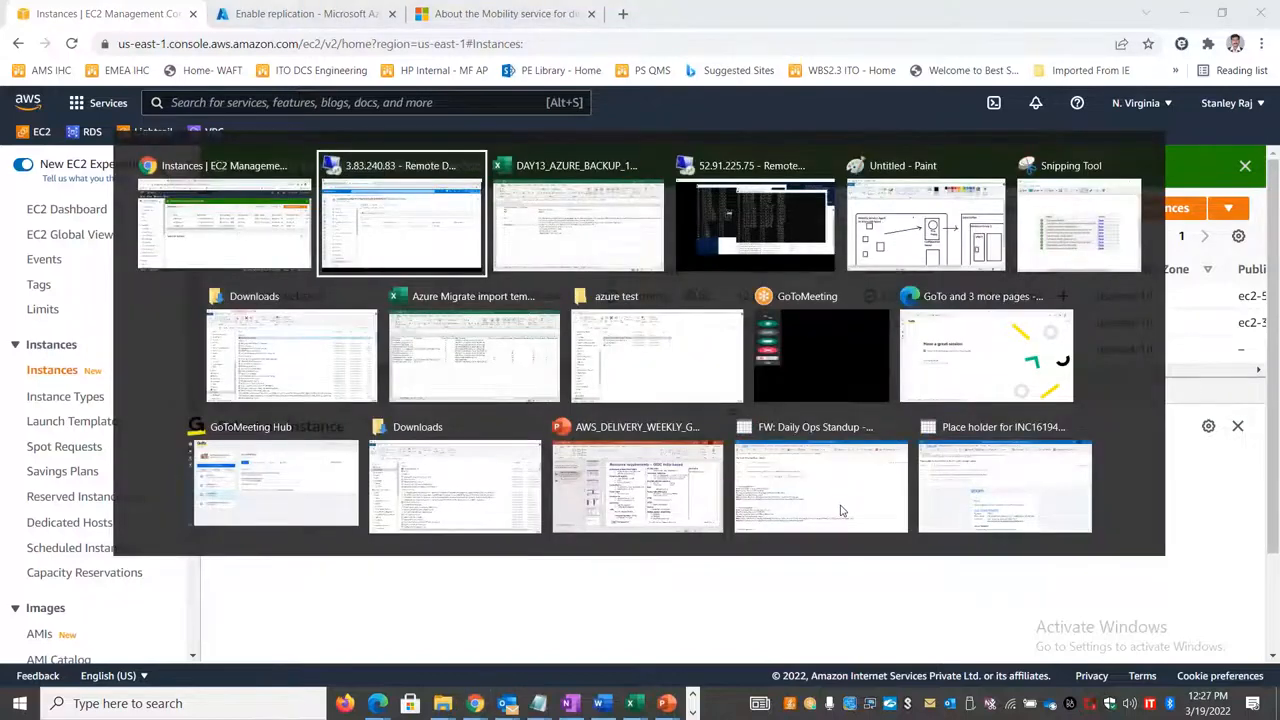
{"action": "key", "text": "Tab"}
{"action": "key", "text": "Tab"}
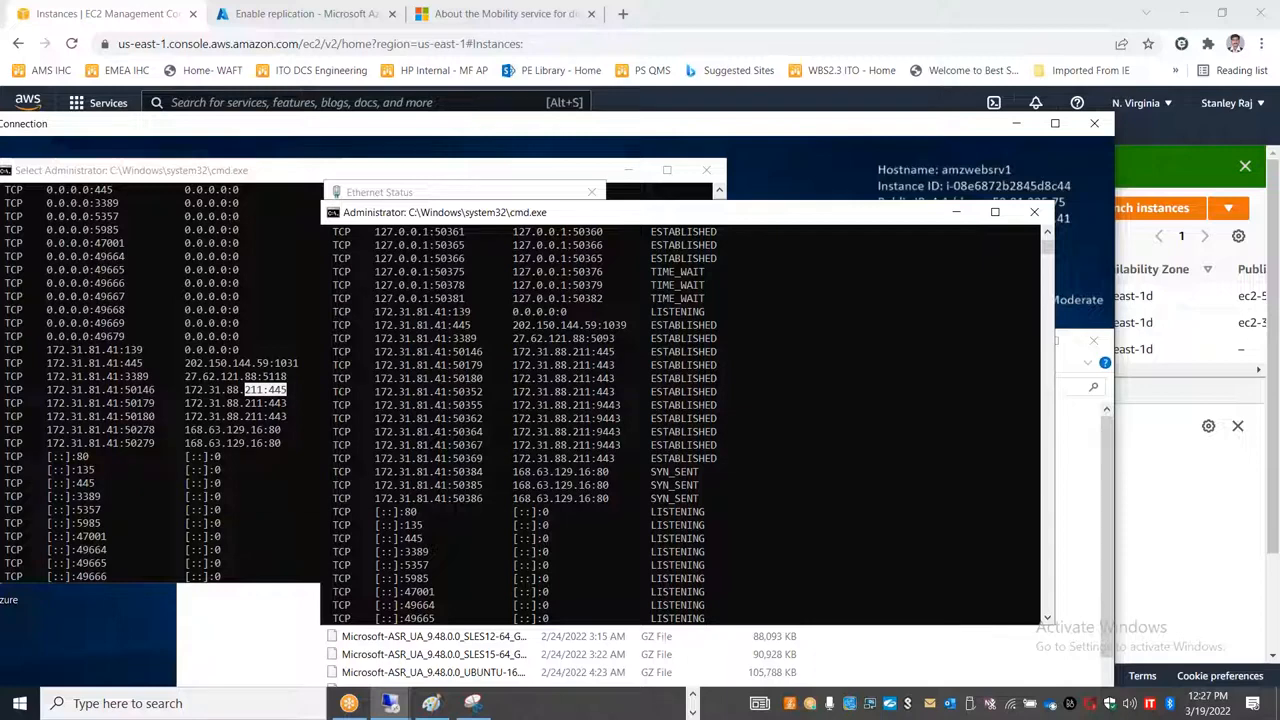
{"action": "key", "text": "alt+Tab"}
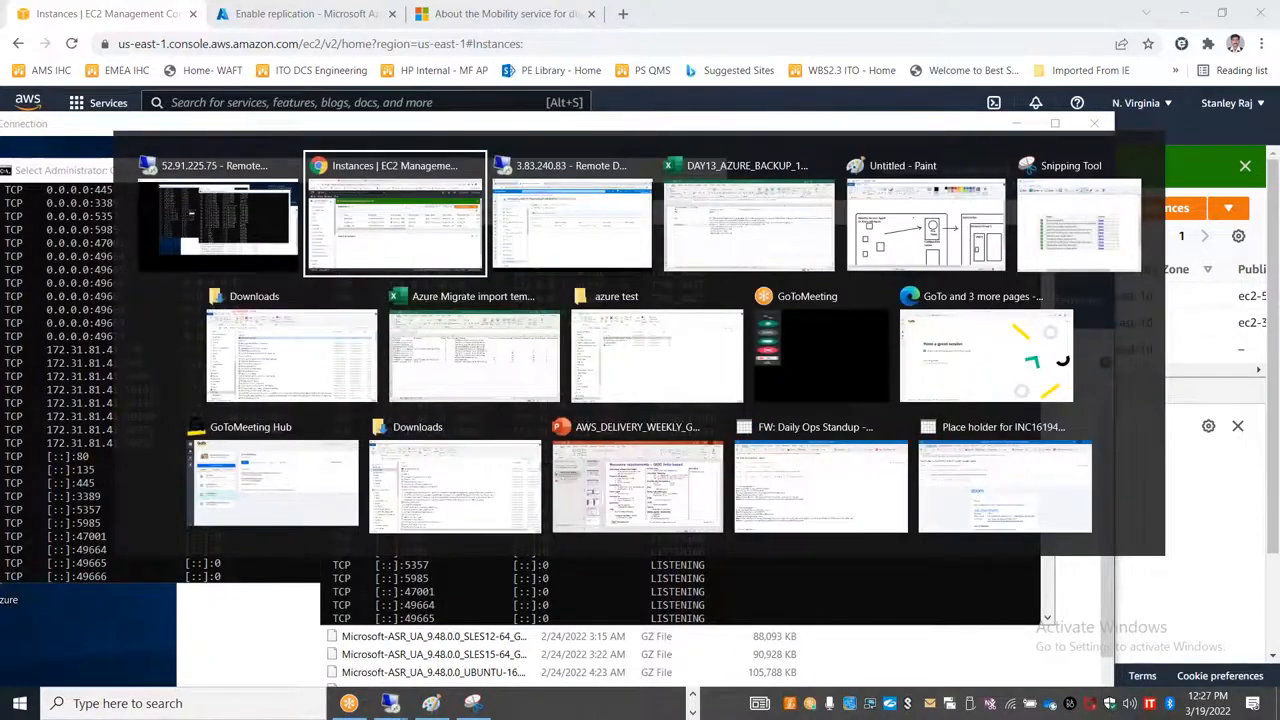
{"action": "key", "text": "alt+Tab"}
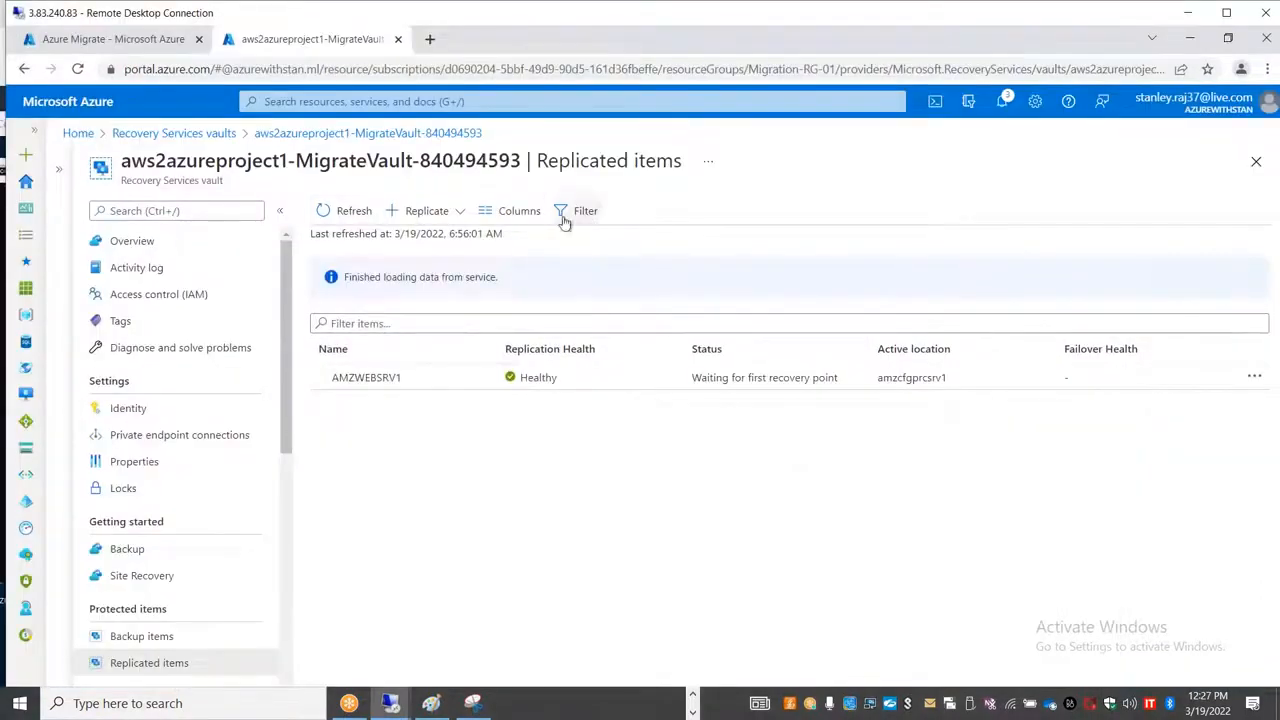
Step: Switch to the local browser's Azure portal, open the sqldbserver1 virtual machine's overview and copy its public IP address
{"action": "key", "text": "alt+Tab"}
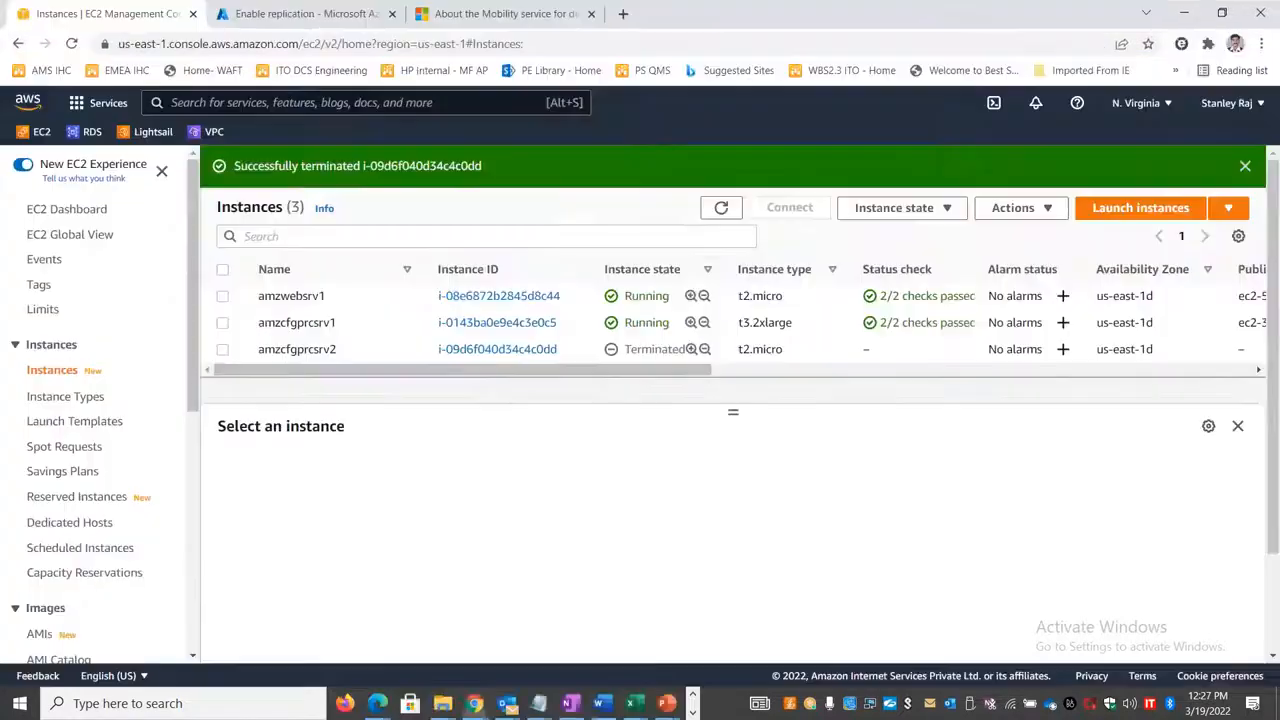
{"action": "left_click", "coordinate": [305, 13]}
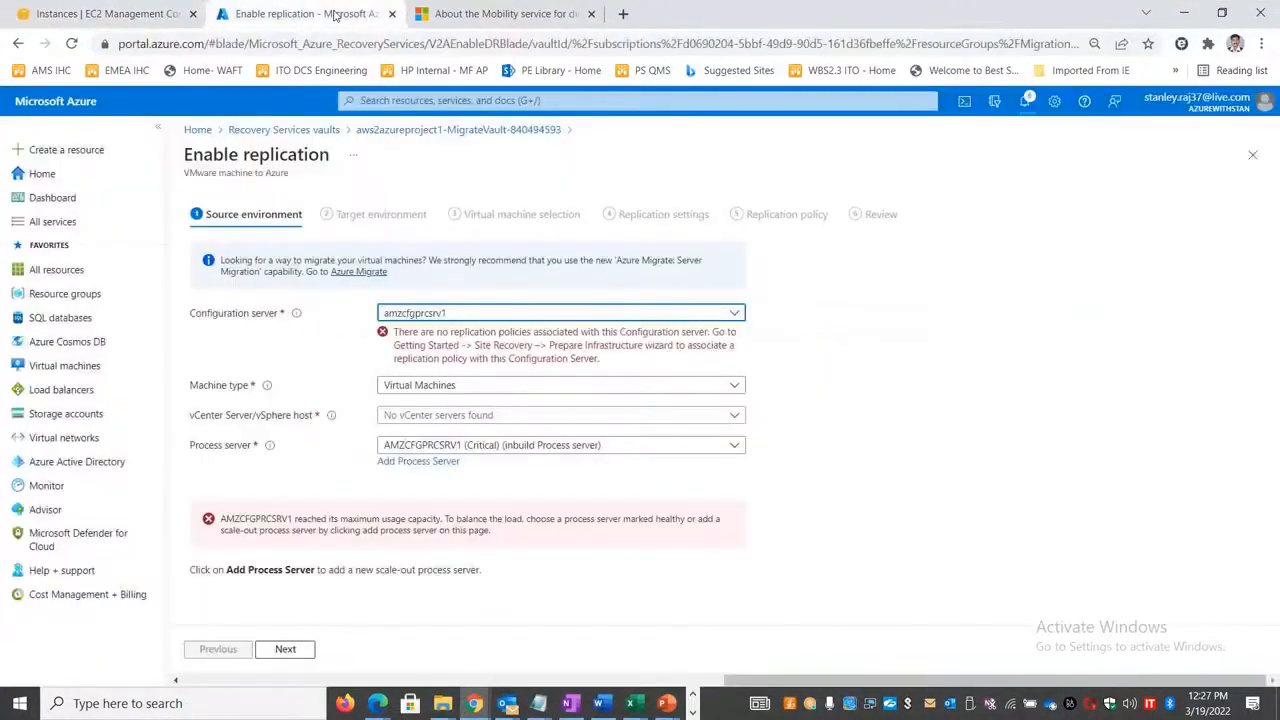
{"action": "left_click", "coordinate": [491, 14]}
{"action": "left_click", "coordinate": [305, 13]}
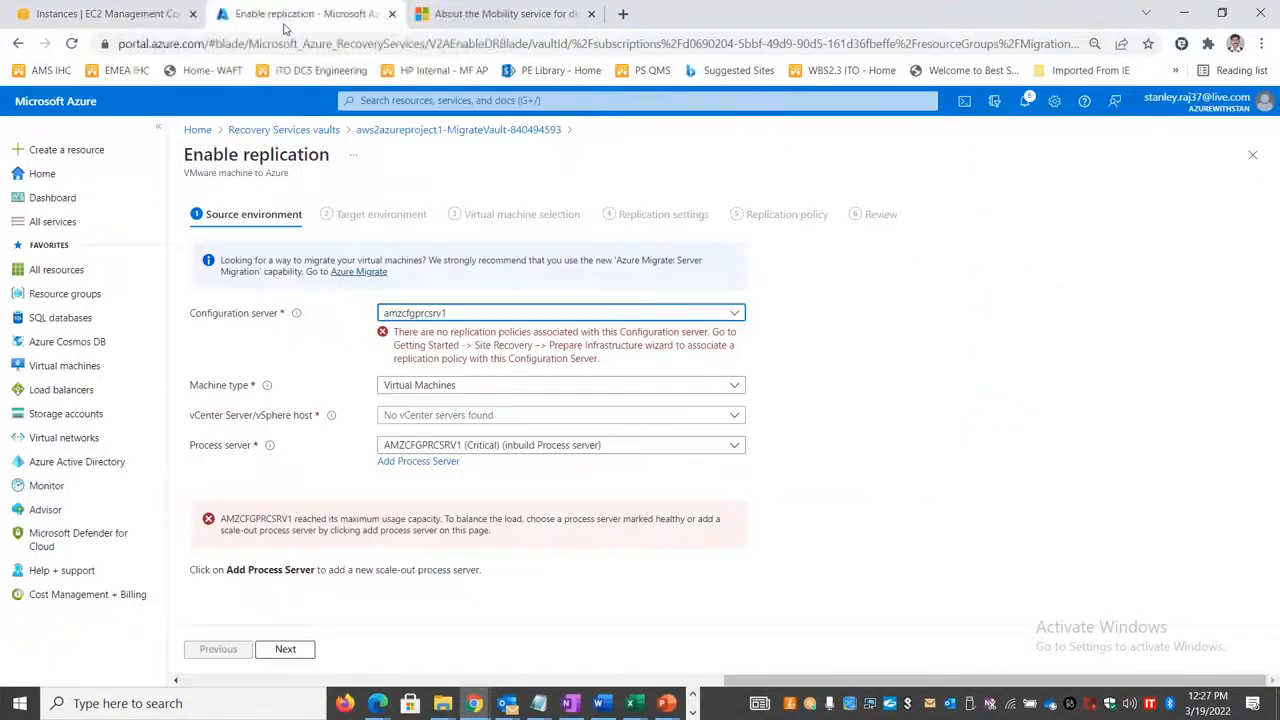
{"action": "left_click", "coordinate": [197, 129]}
{"action": "left_click", "coordinate": [720, 137]}
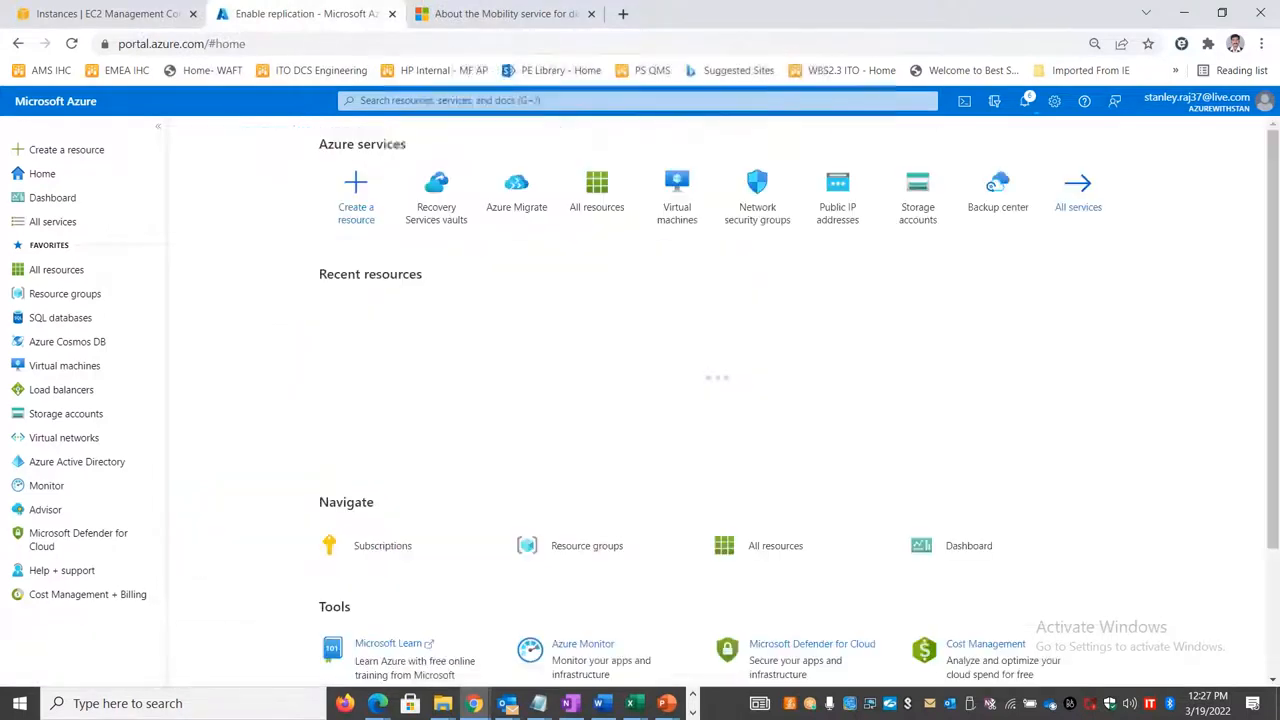
{"action": "left_click", "coordinate": [683, 214]}
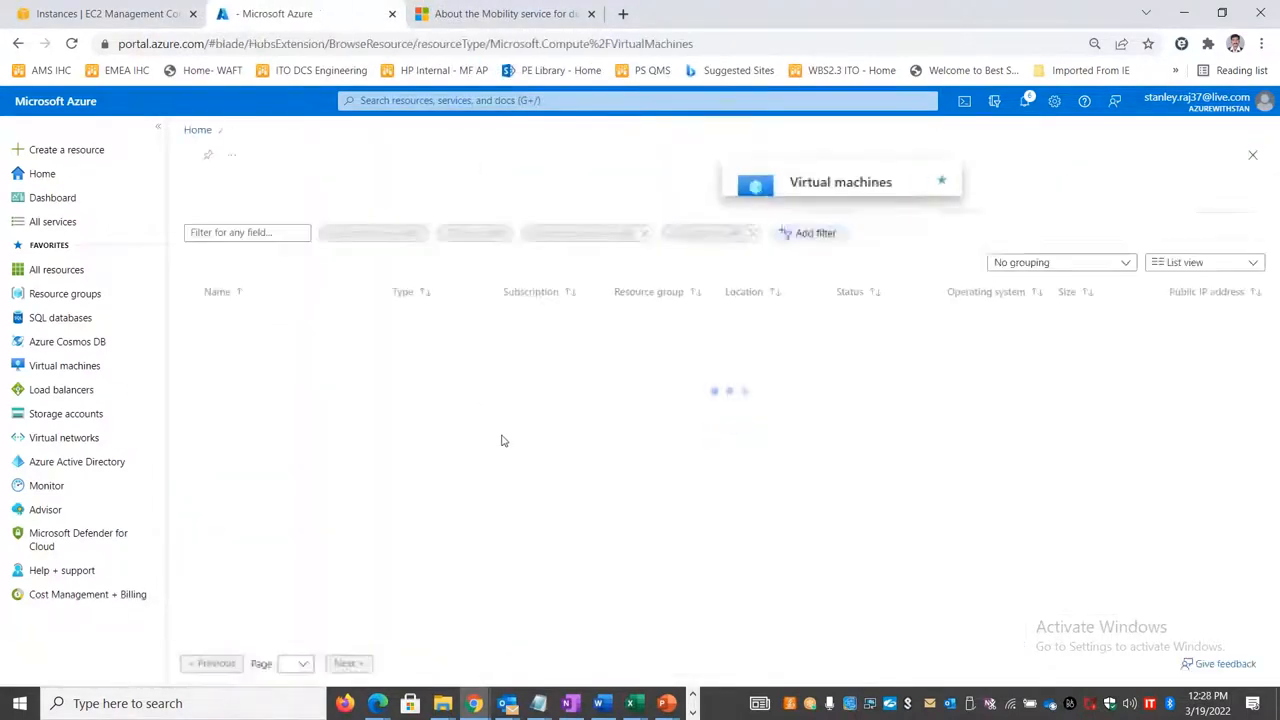
{"action": "left_click", "coordinate": [250, 314]}
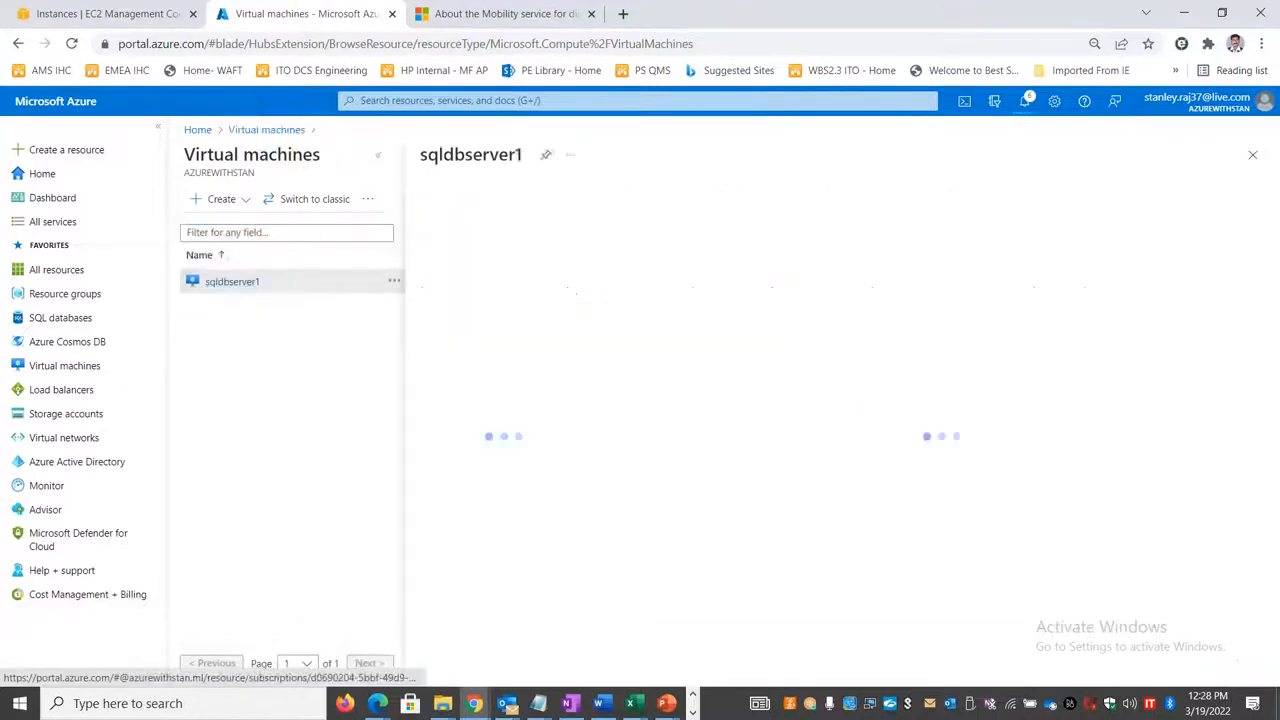
{"action": "left_click", "coordinate": [381, 160]}
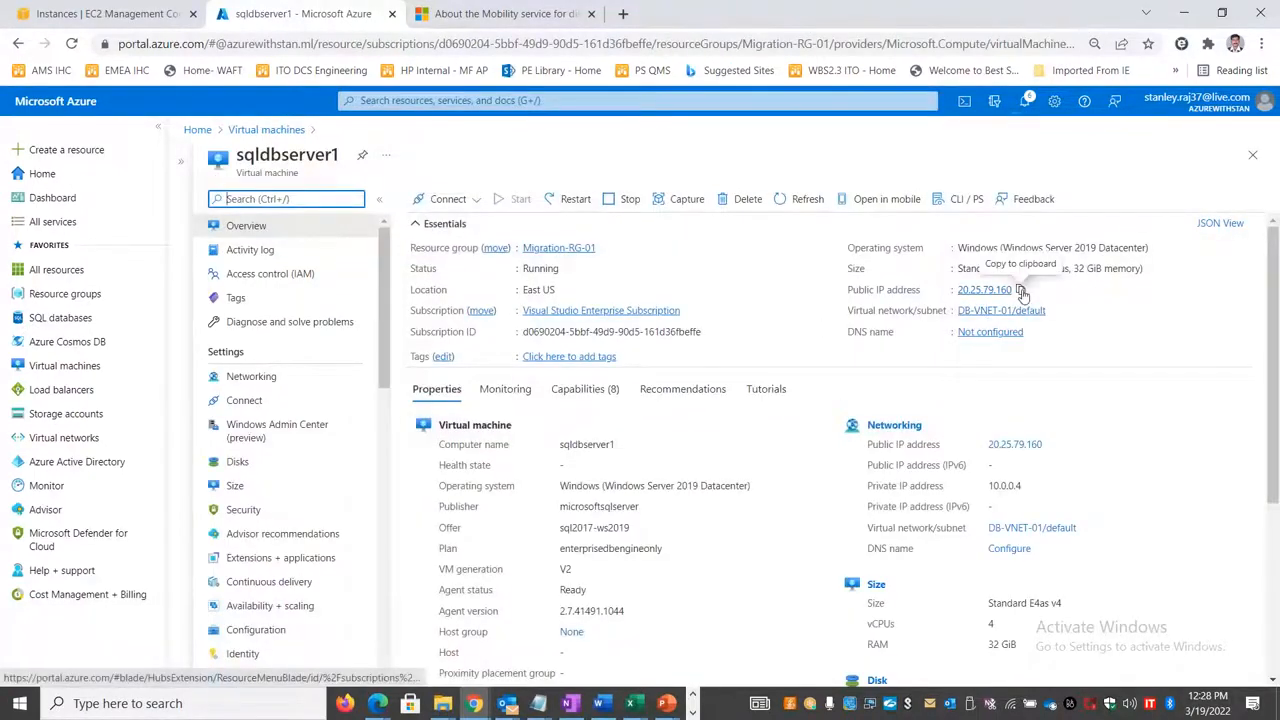
Step: Start a Remote Desktop connection to sqldbserver1's public IP address, entering the account password and accepting the connection
{"action": "key", "text": "super+r"}
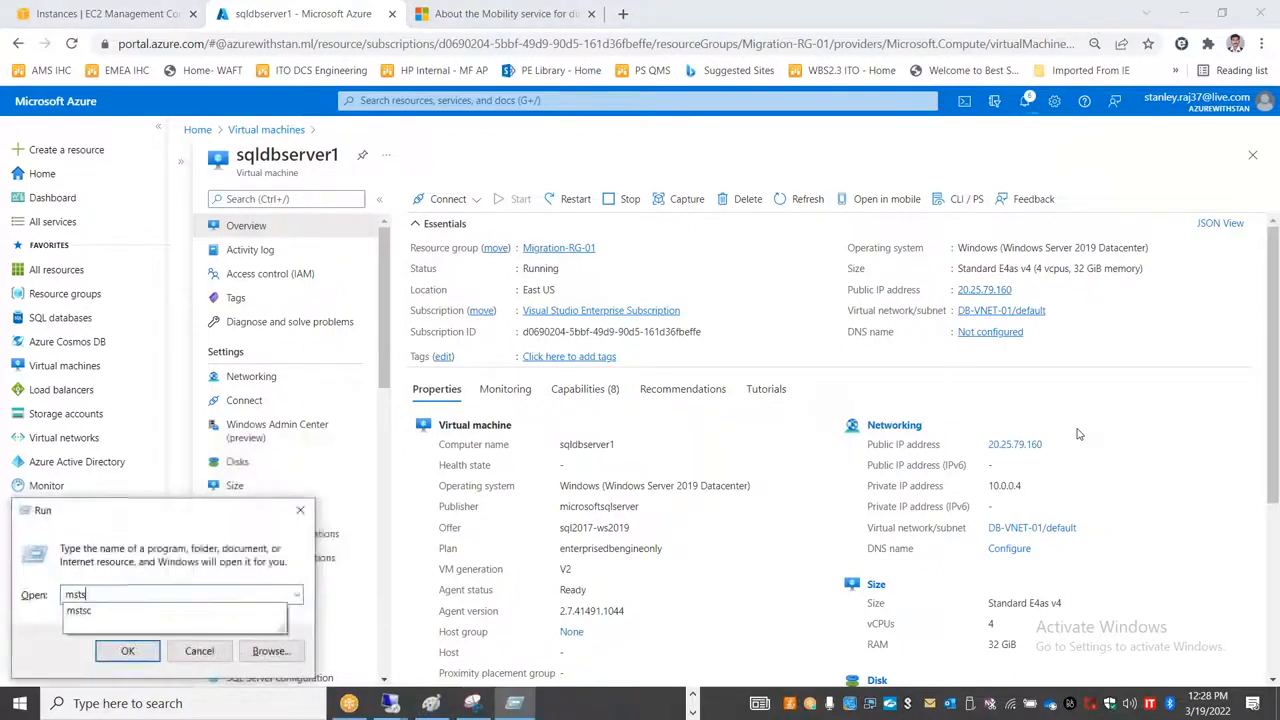
{"action": "key", "text": "Return"}
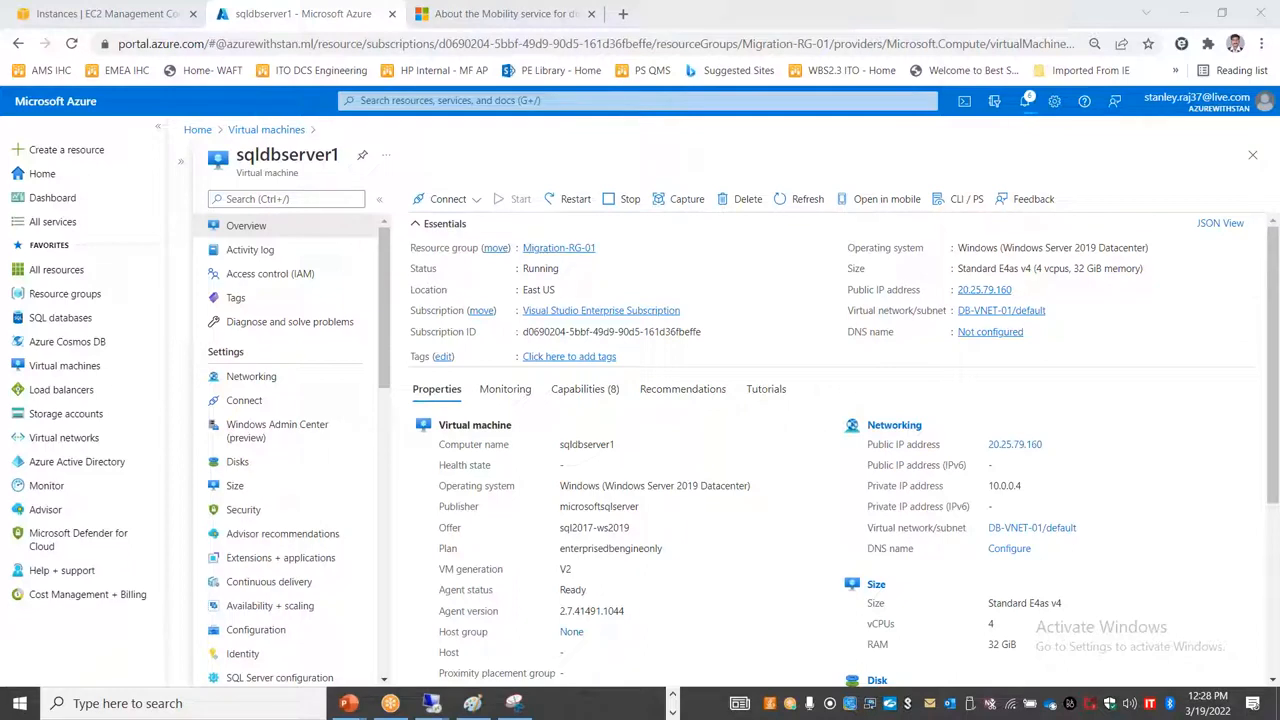
{"action": "type", "text": "20.25.79.160"}
{"action": "left_click", "coordinate": [700, 309]}
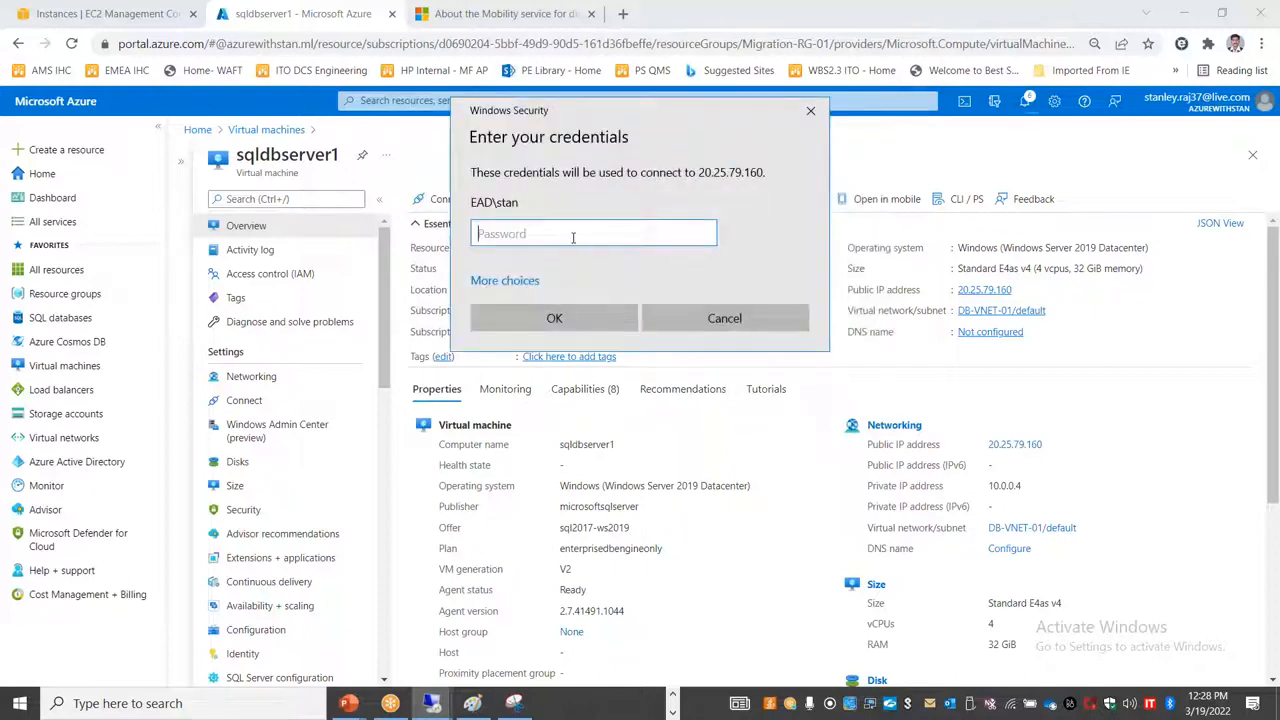
{"action": "type", "text": "P•••••••••"}
{"action": "key", "text": "Return"}
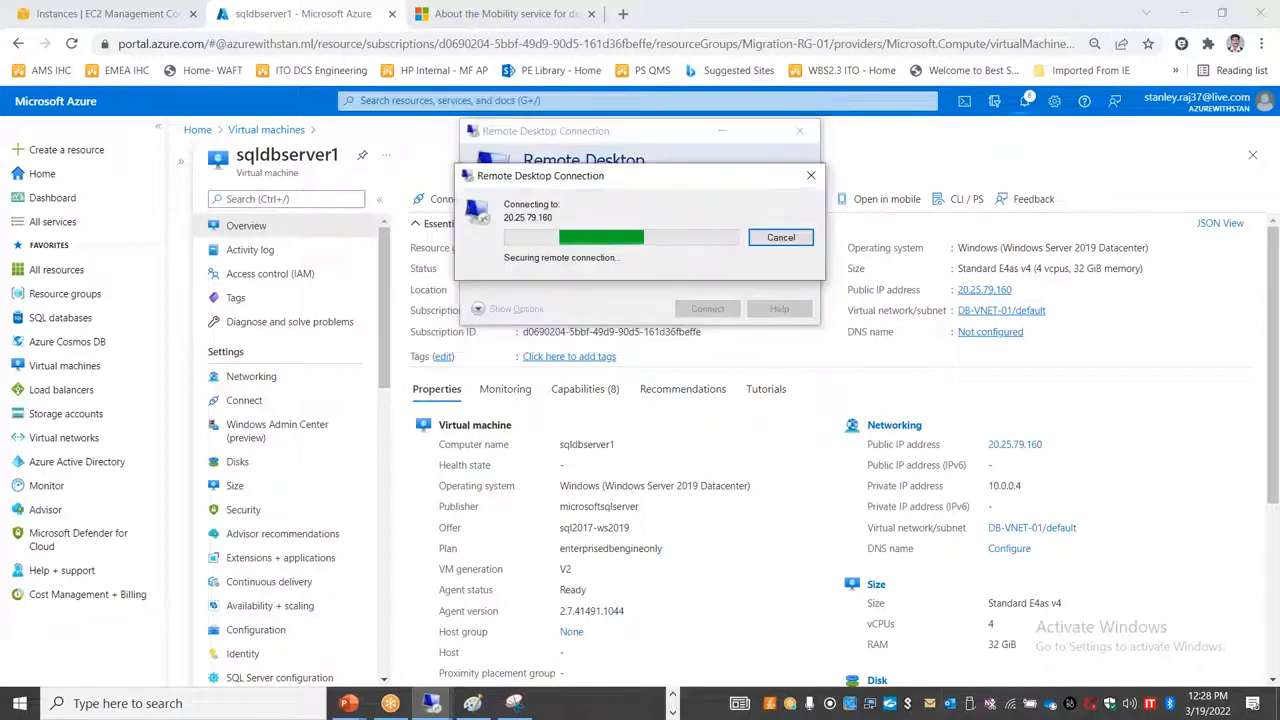
{"action": "key", "text": "Return"}
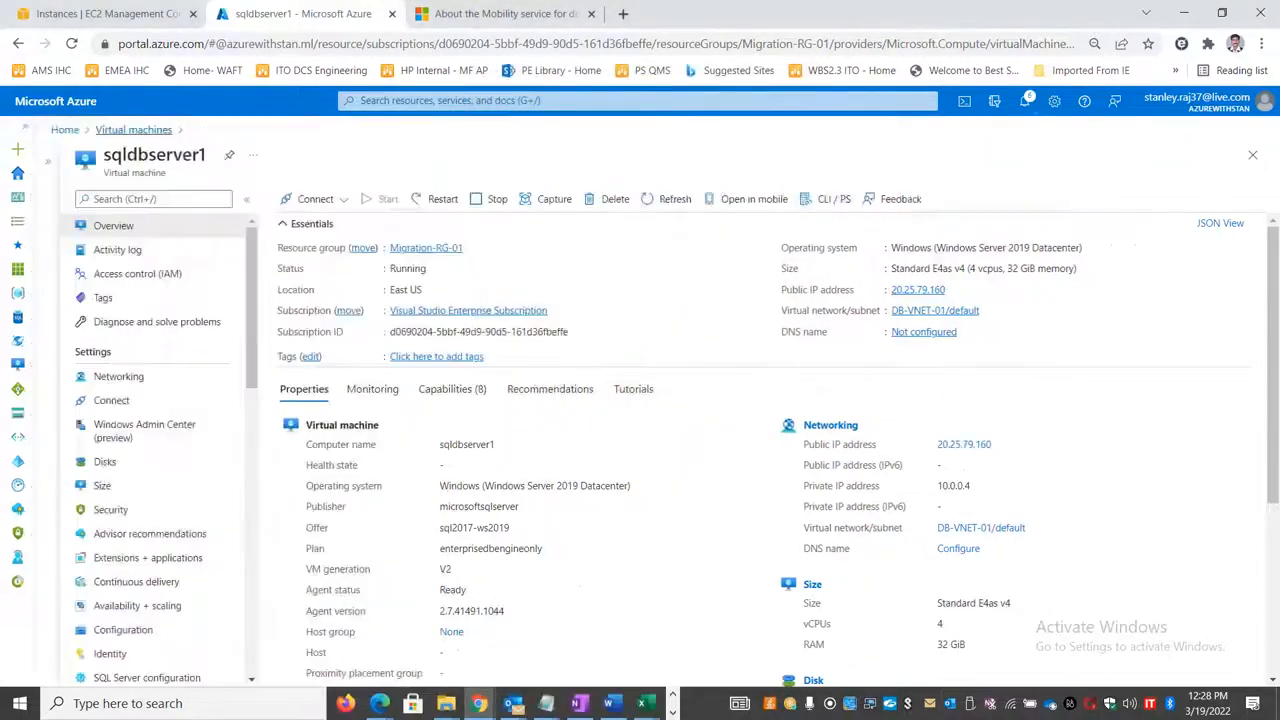
Step: Bring the sqldbserver1 remote session to the front and close the Windows Admin Center message and Server Manager
{"action": "left_click", "coordinate": [673, 712]}
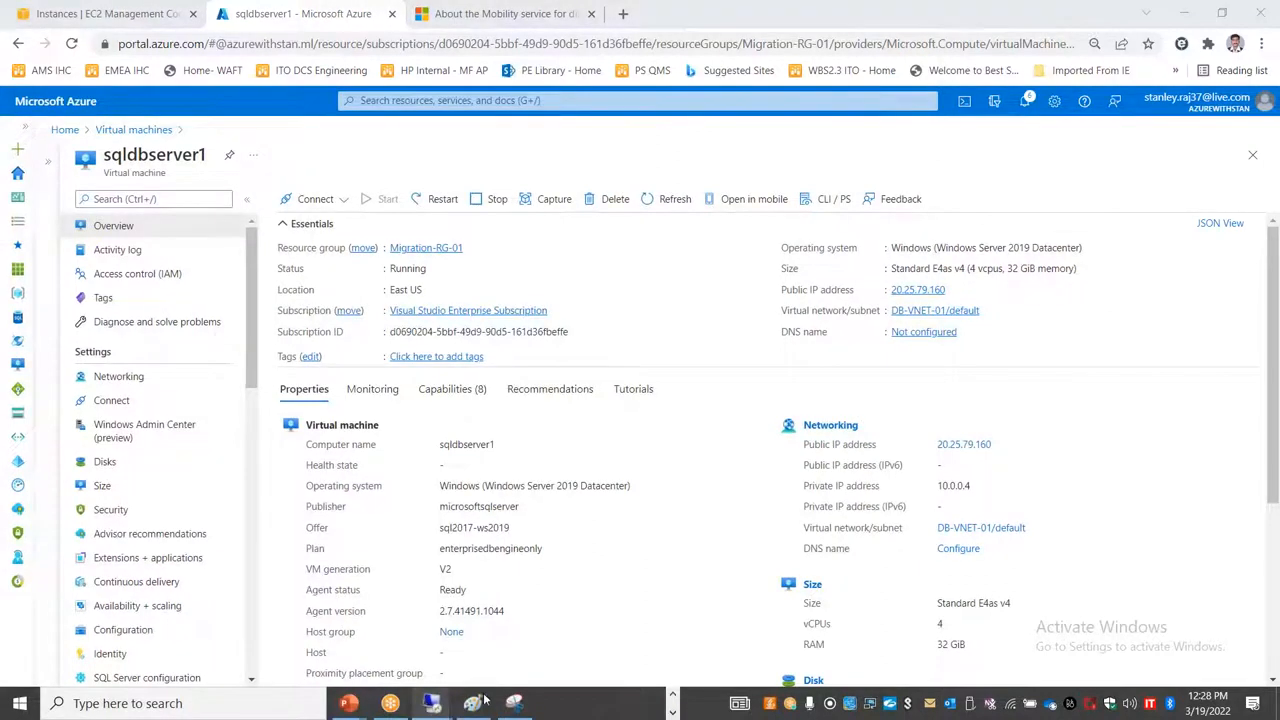
{"action": "mouse_move", "coordinate": [431, 703]}
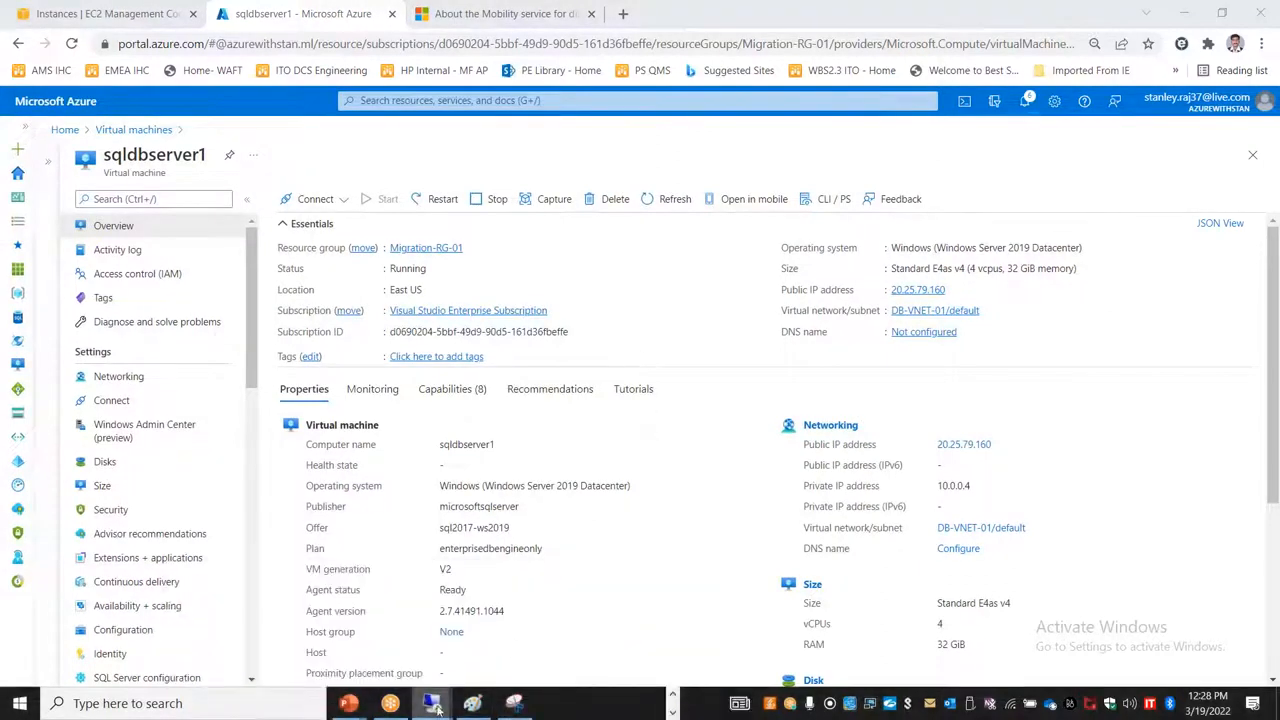
{"action": "left_click", "coordinate": [583, 575]}
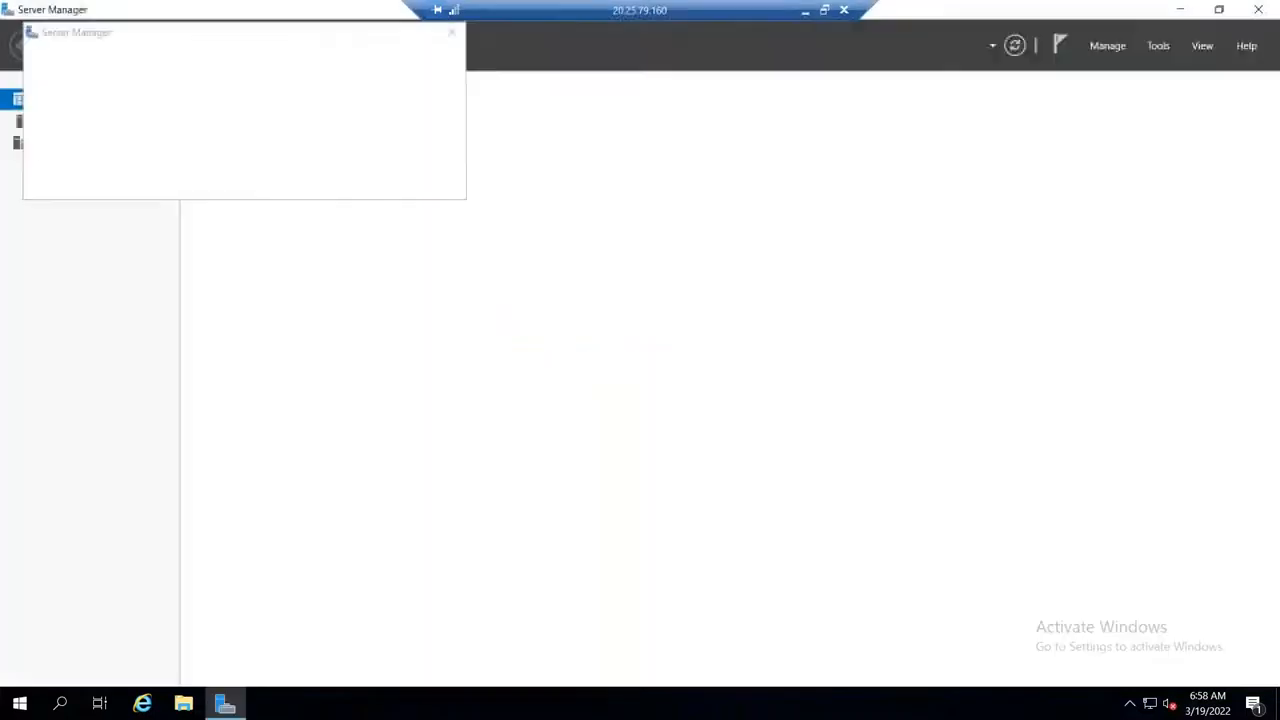
{"action": "left_click", "coordinate": [451, 32]}
{"action": "double_click", "coordinate": [8, 9]}
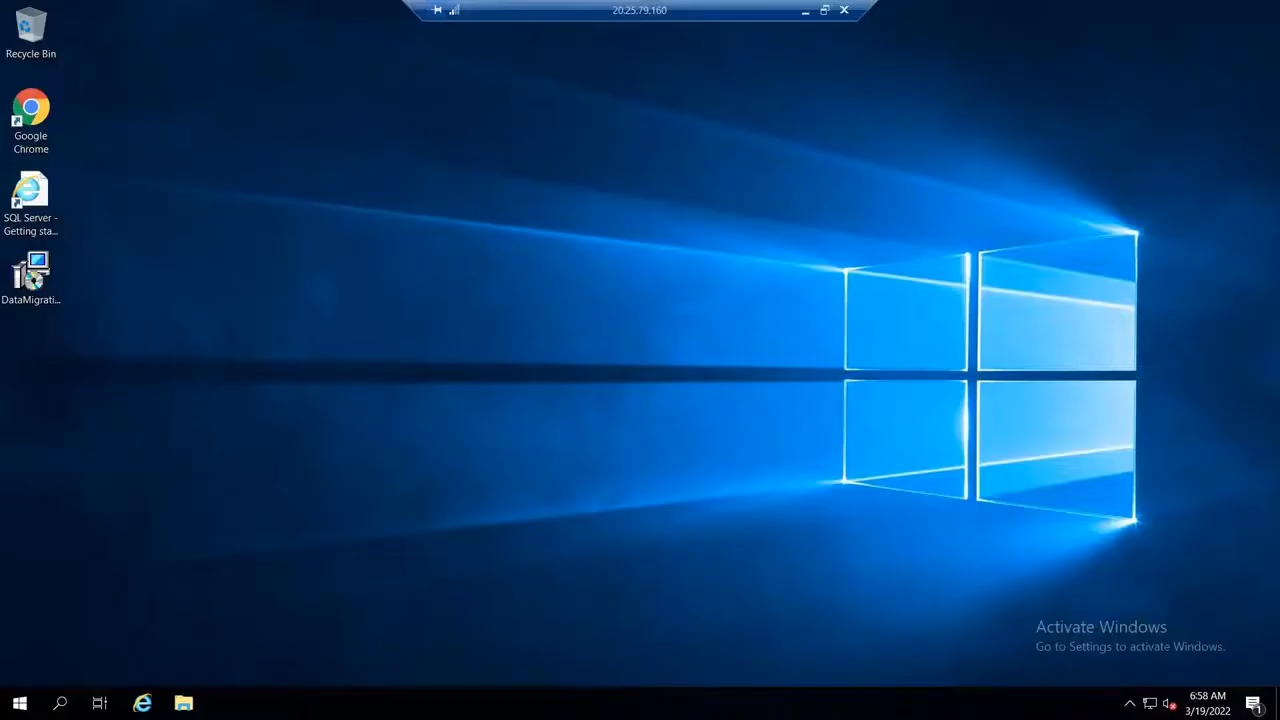
Step: Install Microsoft Data Migration Assistant from its desktop installer, accepting the license terms, and launch it on finishing
{"action": "double_click", "coordinate": [34, 272]}
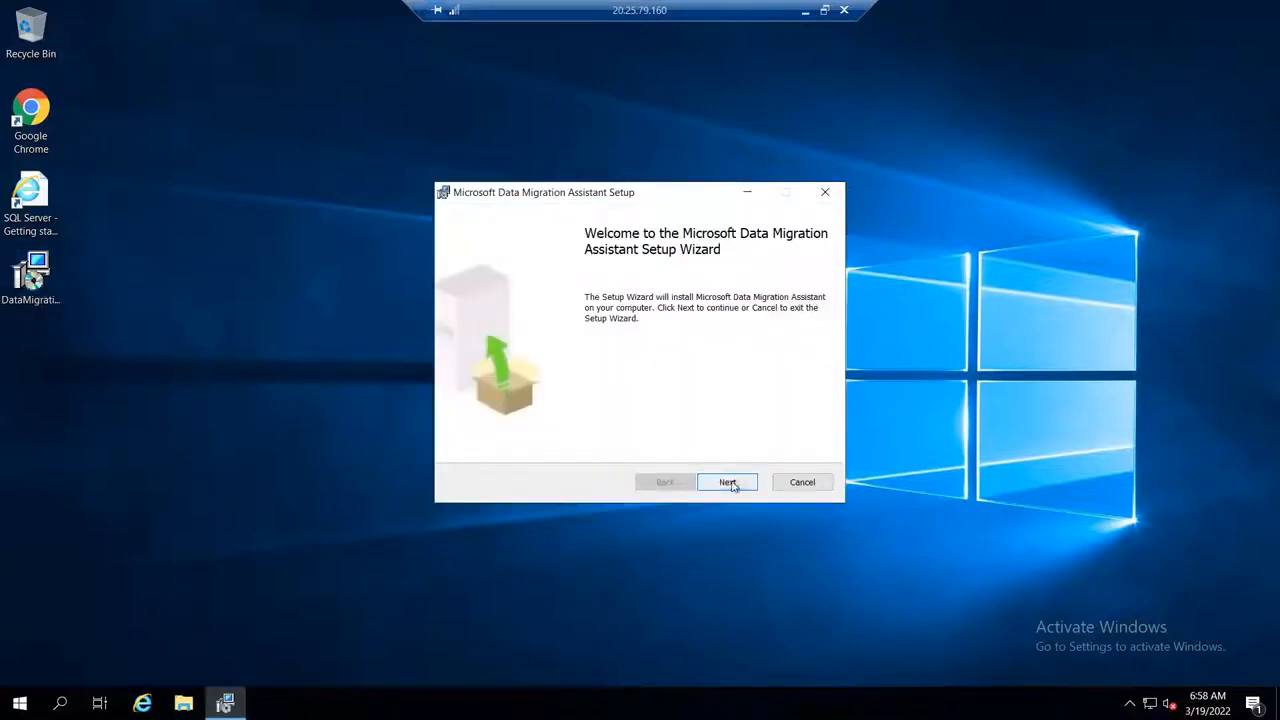
{"action": "left_click", "coordinate": [731, 482]}
{"action": "left_click", "coordinate": [521, 444]}
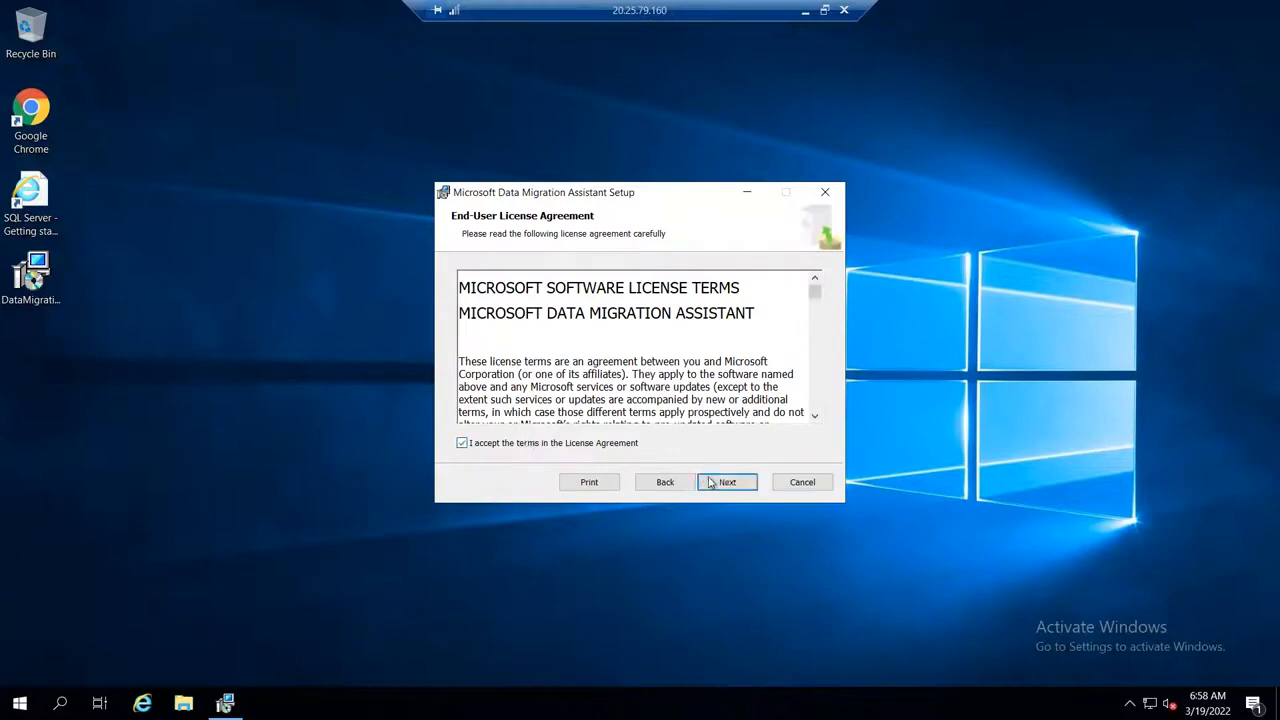
{"action": "left_click", "coordinate": [722, 481]}
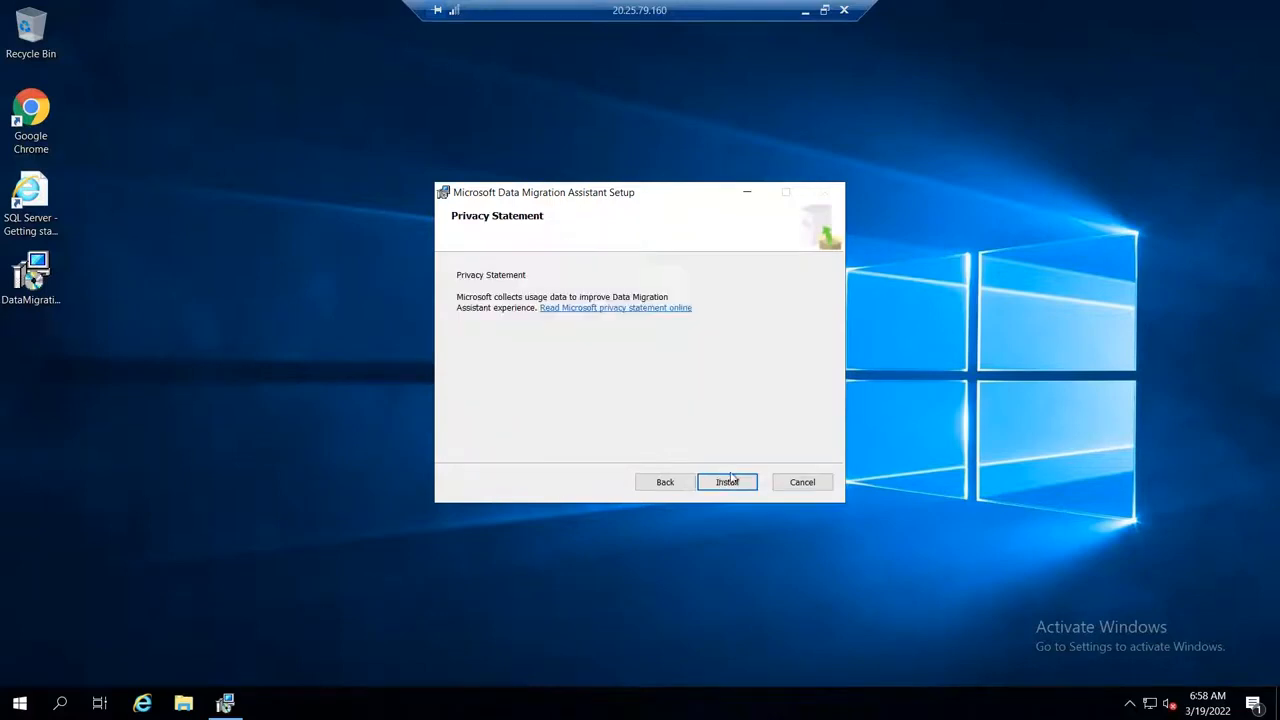
{"action": "left_click", "coordinate": [729, 481]}
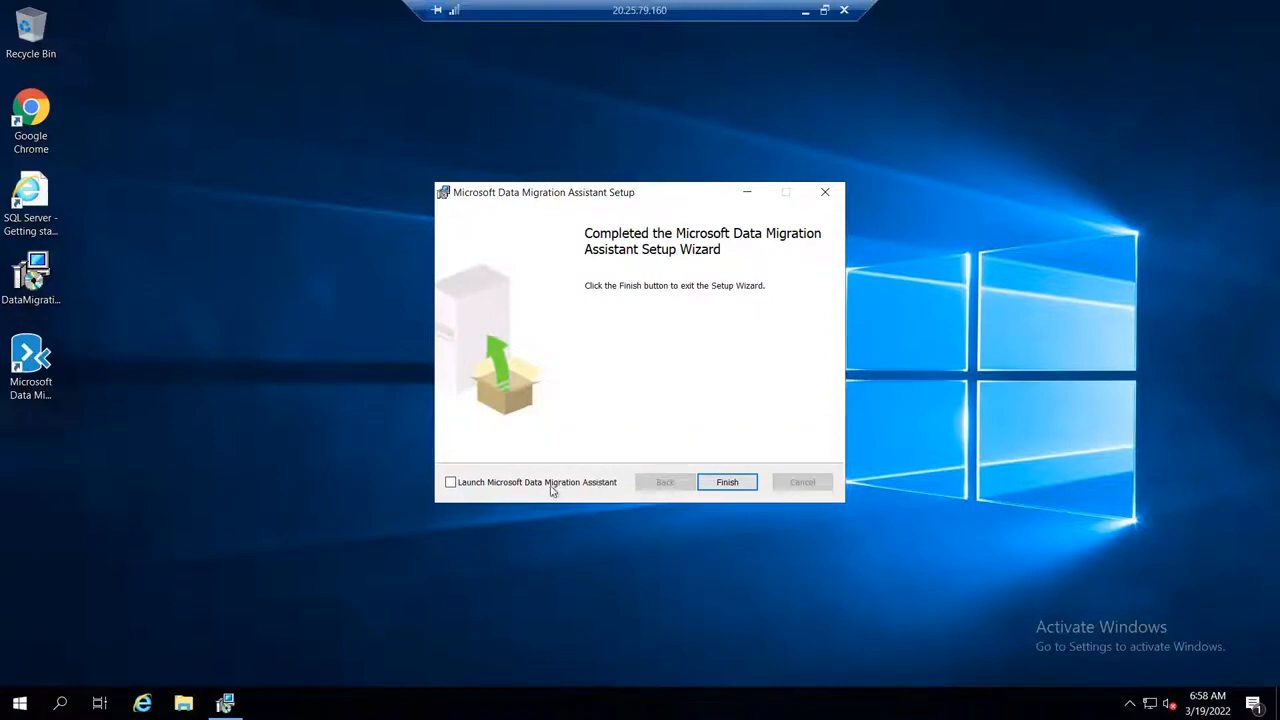
{"action": "left_click", "coordinate": [551, 490]}
{"action": "left_click", "coordinate": [746, 488]}
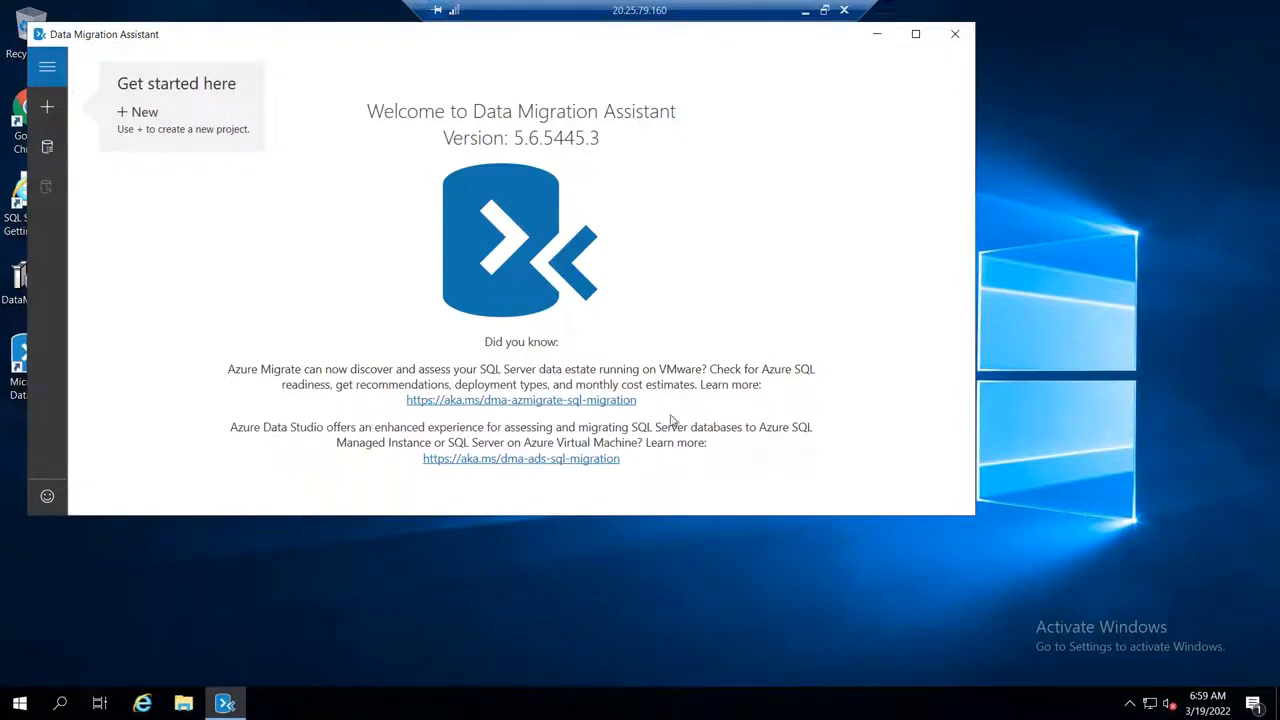
Step: Start a new Assessment project in Data Migration Assistant and name it onprem2azureproj1
{"action": "left_click", "coordinate": [45, 110]}
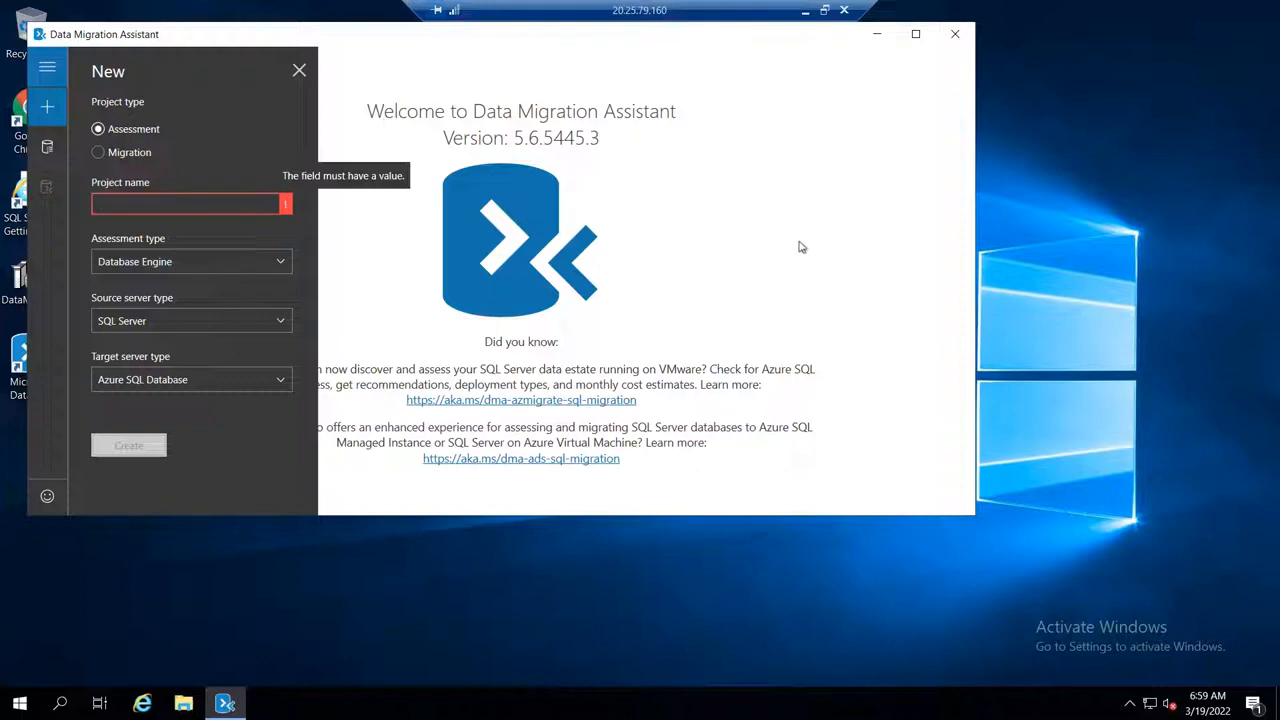
{"action": "type", "text": "on"}
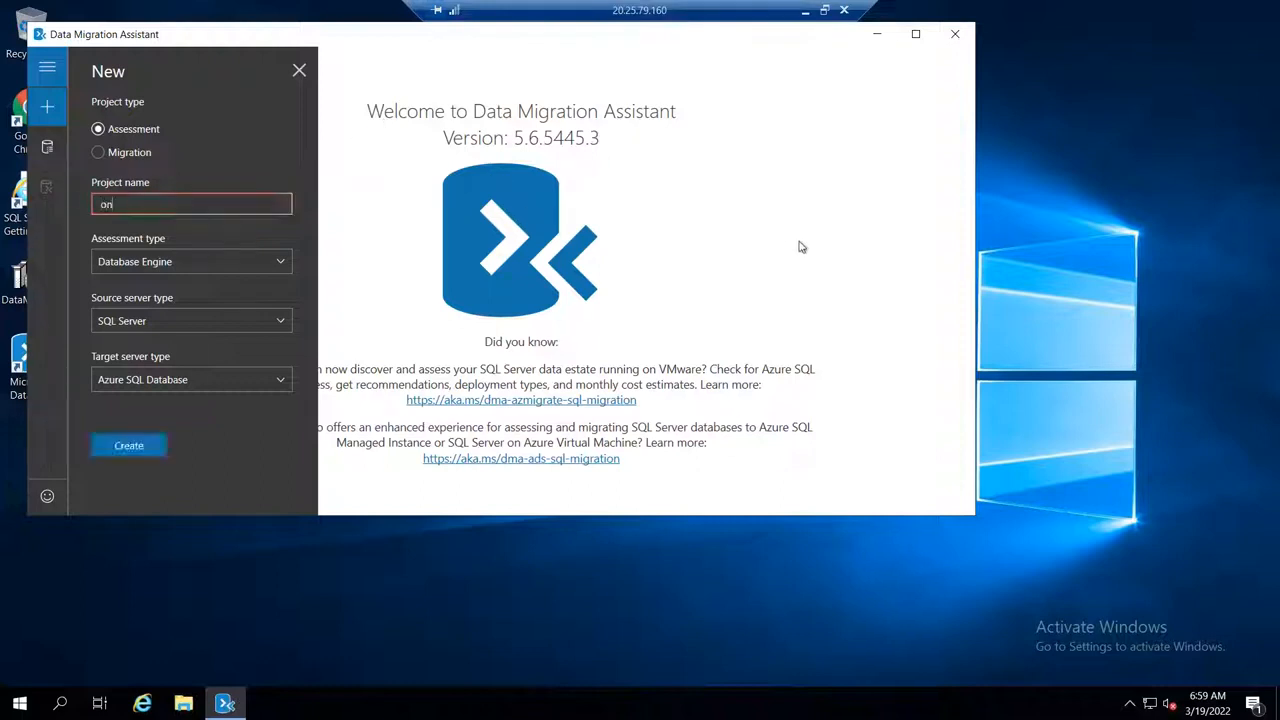
{"action": "type", "text": "prem2azureproj1"}
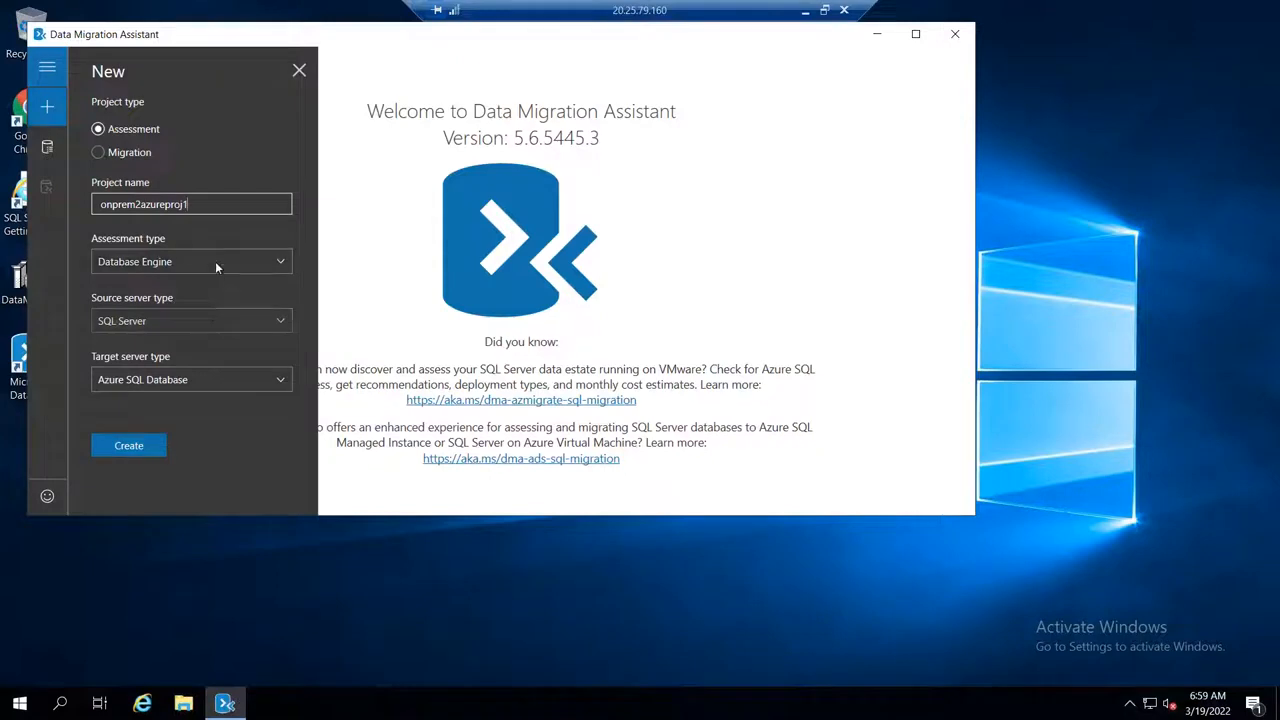
Step: Set the source server type to SQL Server and the target to SQL Server on Azure Virtual Machines, then create the project
{"action": "left_click", "coordinate": [211, 321]}
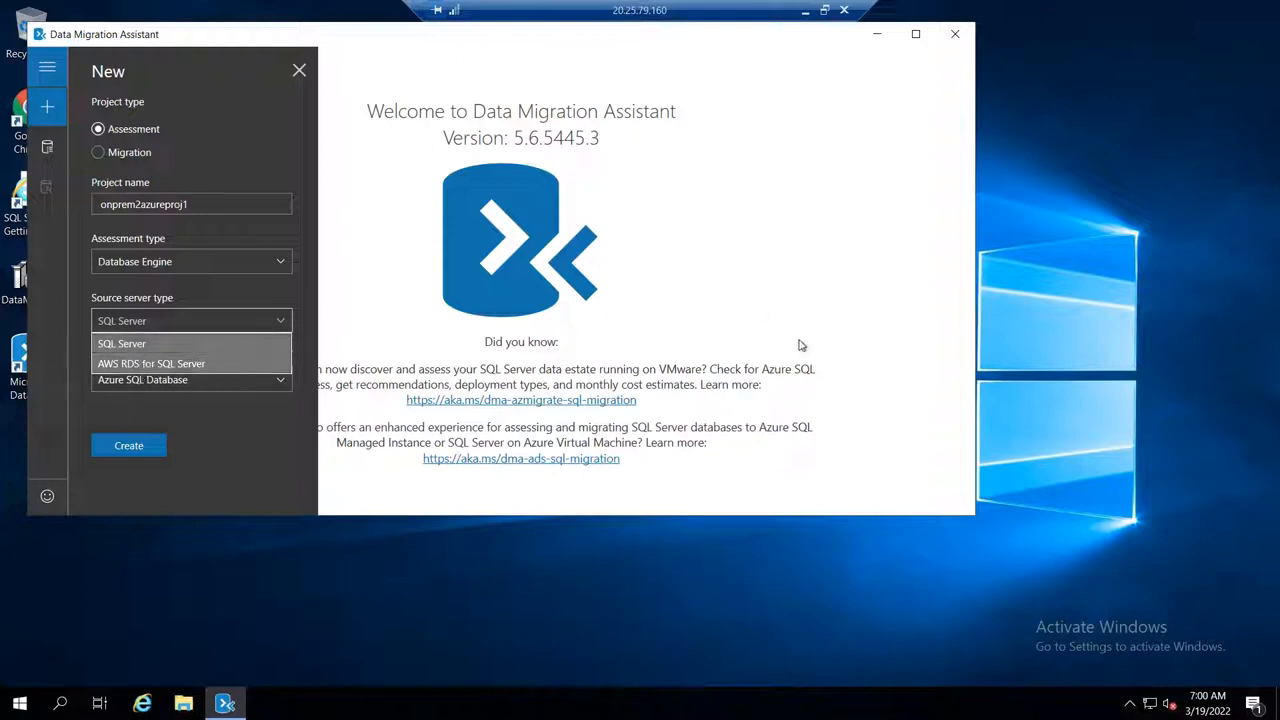
{"action": "left_click", "coordinate": [205, 343]}
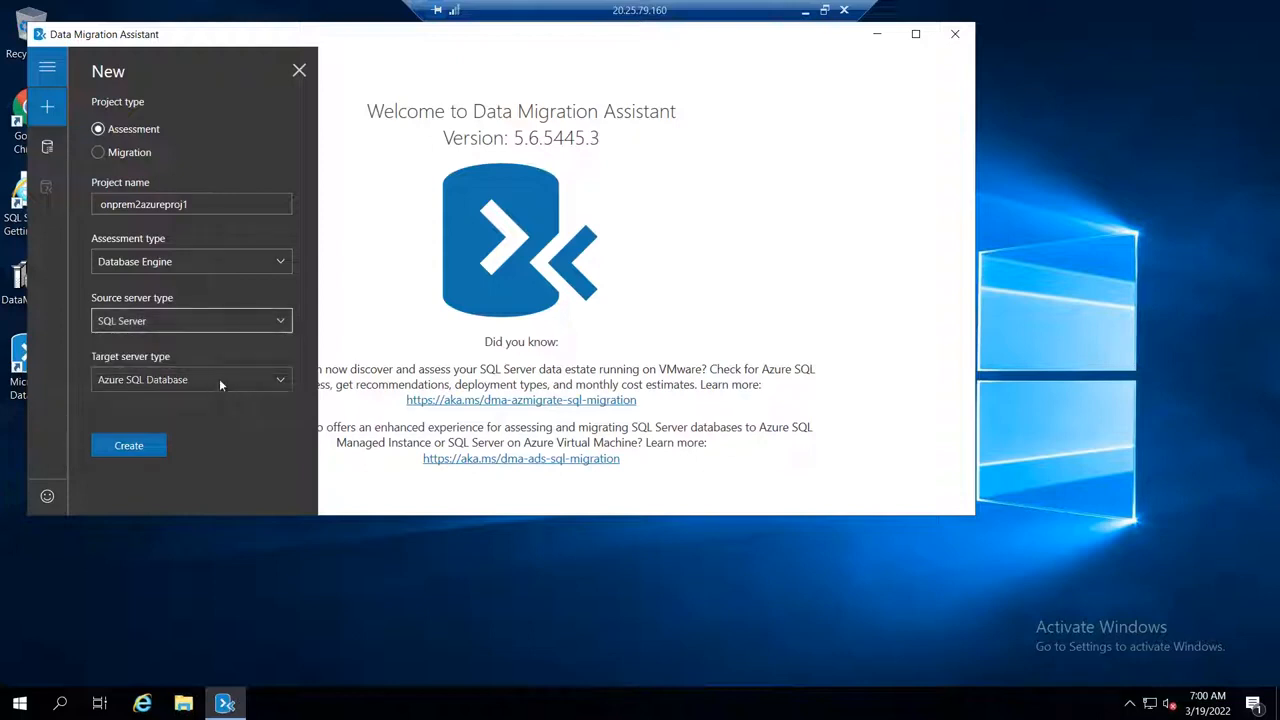
{"action": "left_click", "coordinate": [219, 381]}
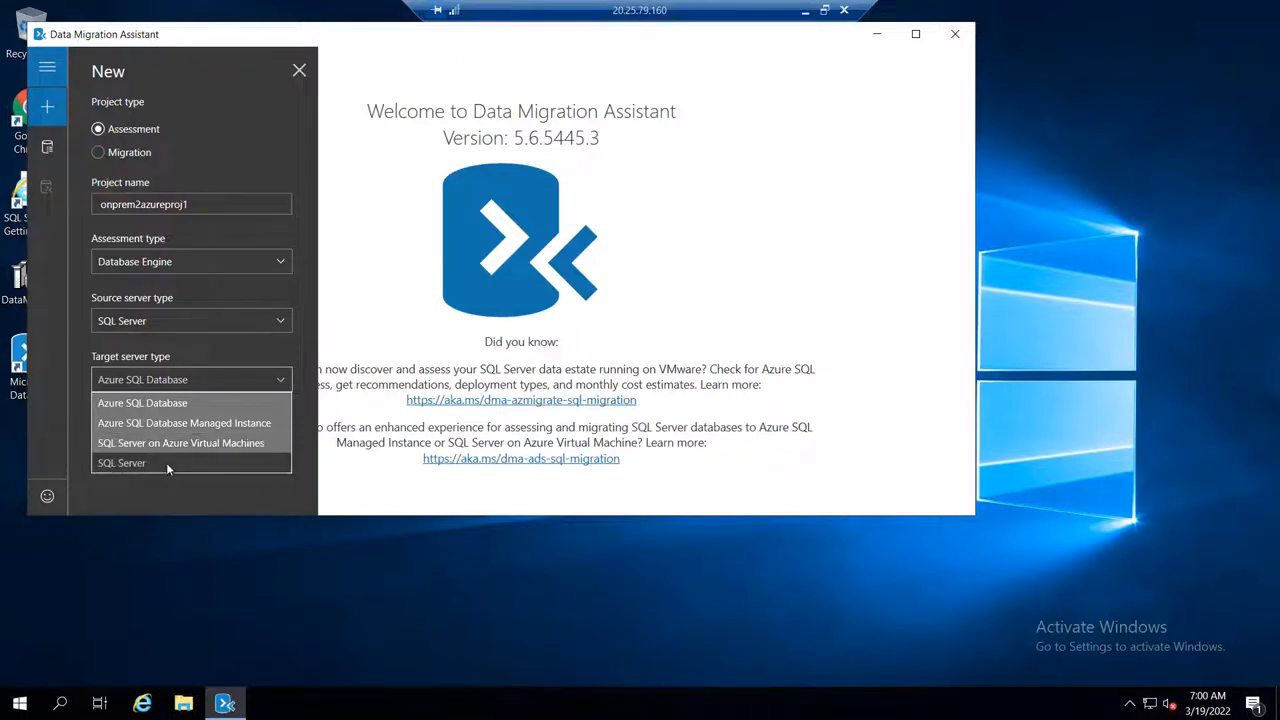
{"action": "left_click", "coordinate": [240, 445]}
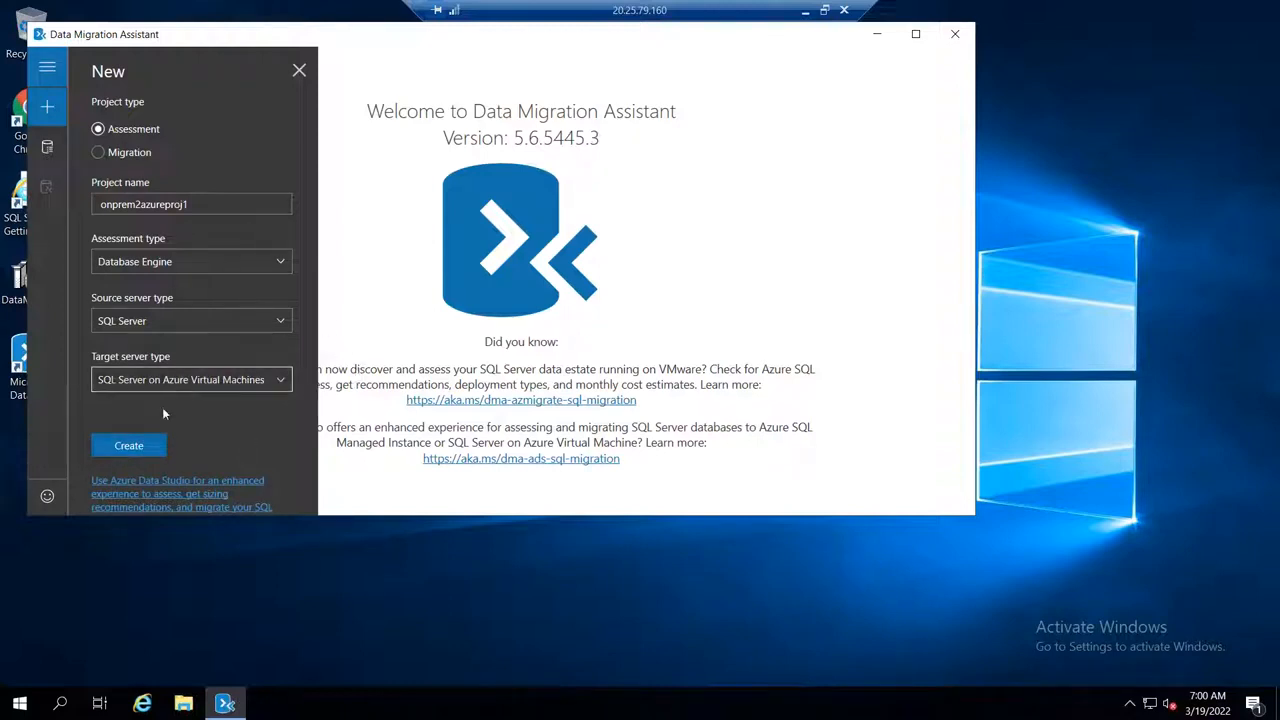
{"action": "left_click", "coordinate": [124, 442]}
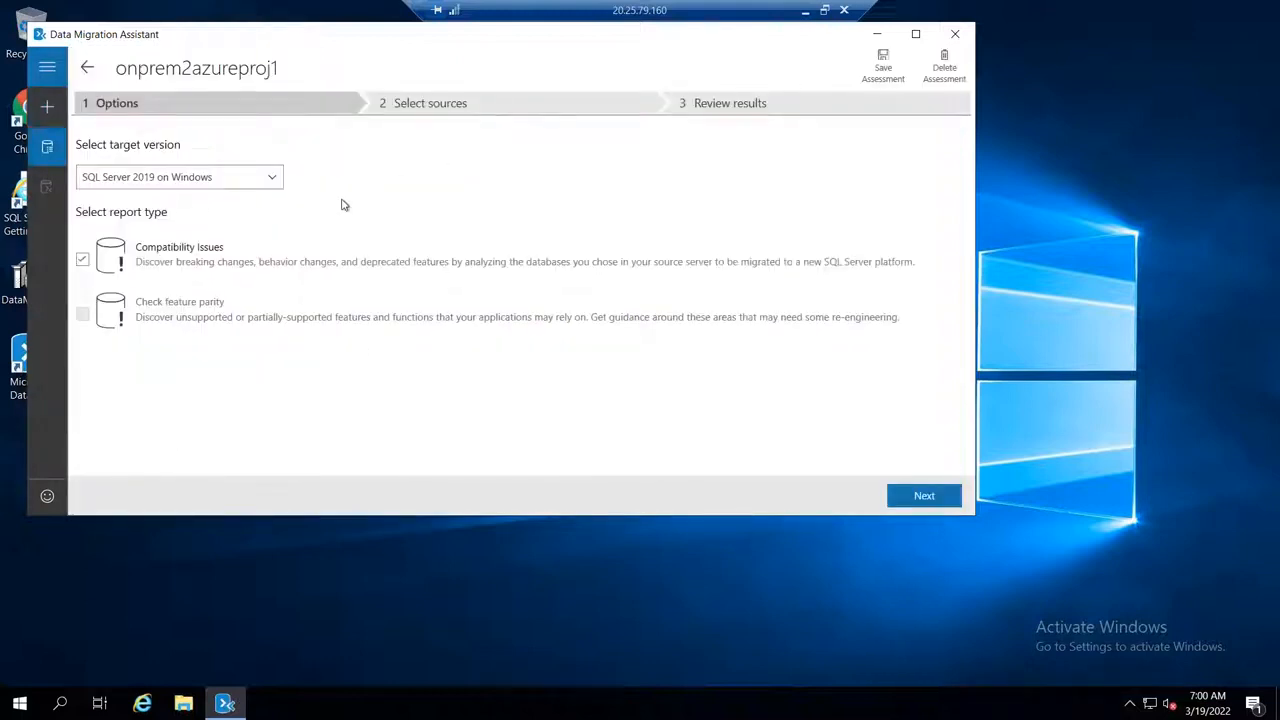
Step: Set the assessment's target version to SQL Server 2017 on Windows
{"action": "left_click", "coordinate": [258, 178]}
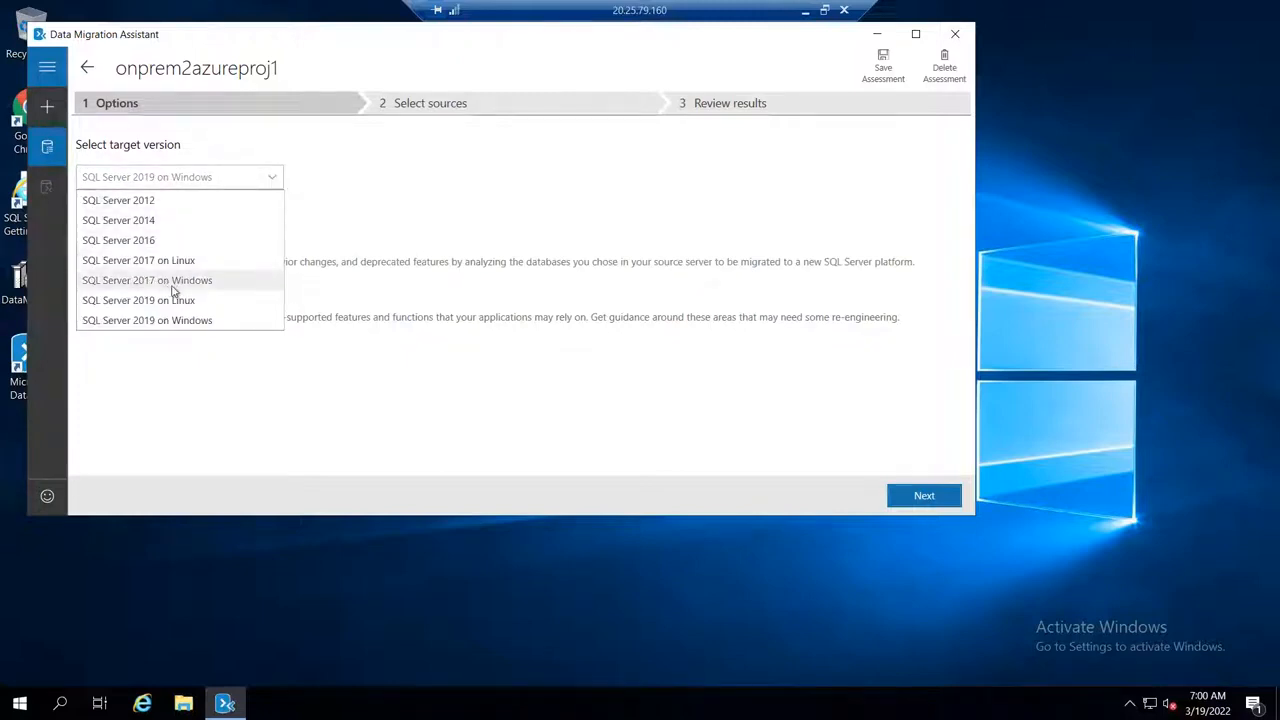
{"action": "left_click", "coordinate": [252, 286]}
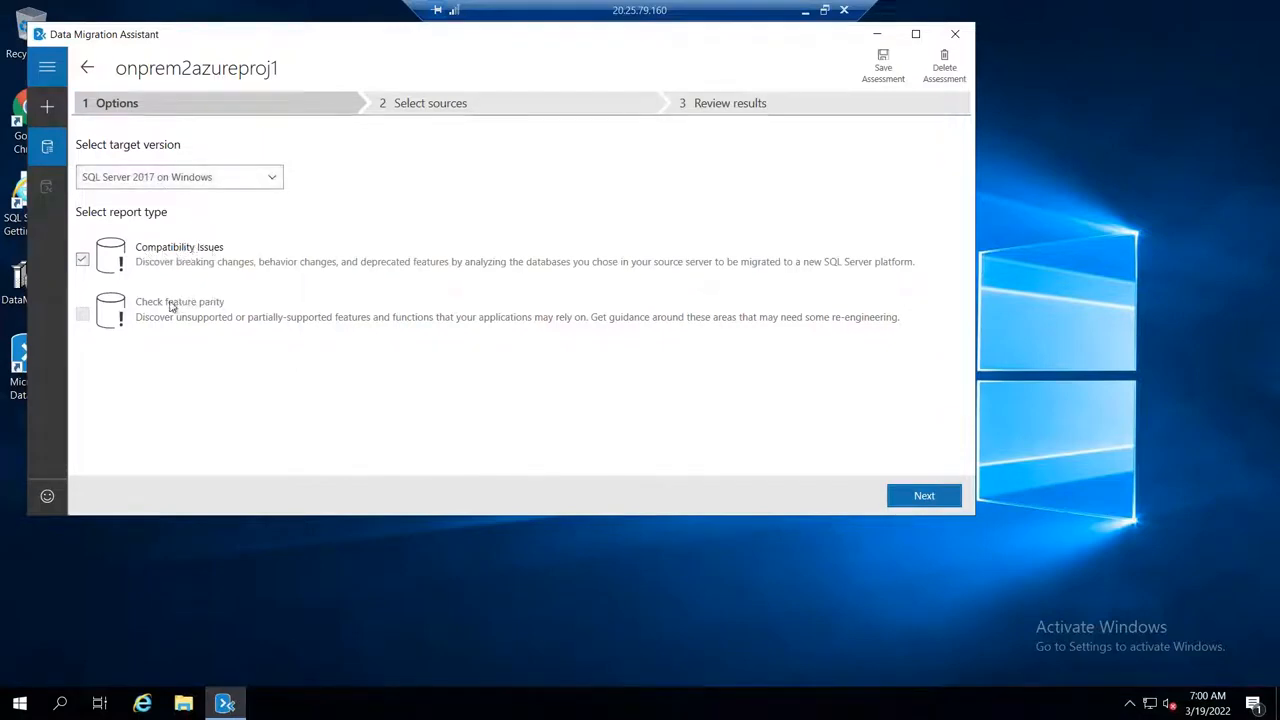
Step: Leave the full-screen remote session and switch to the DAY13_AZURE_BACKUP_12MAR2022.xlsx workbook in Excel
{"action": "left_click_drag", "start_coordinate": [808, 14], "coordinate": [538, 18]}
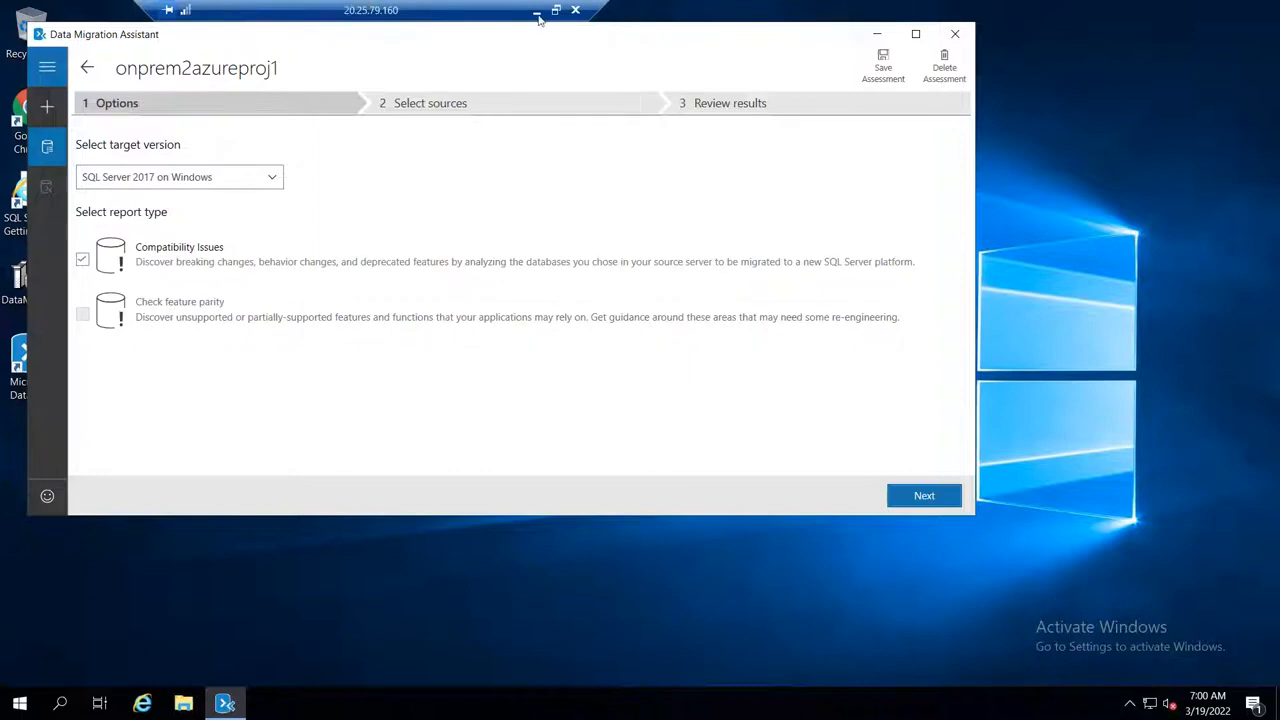
{"action": "left_click", "coordinate": [556, 10]}
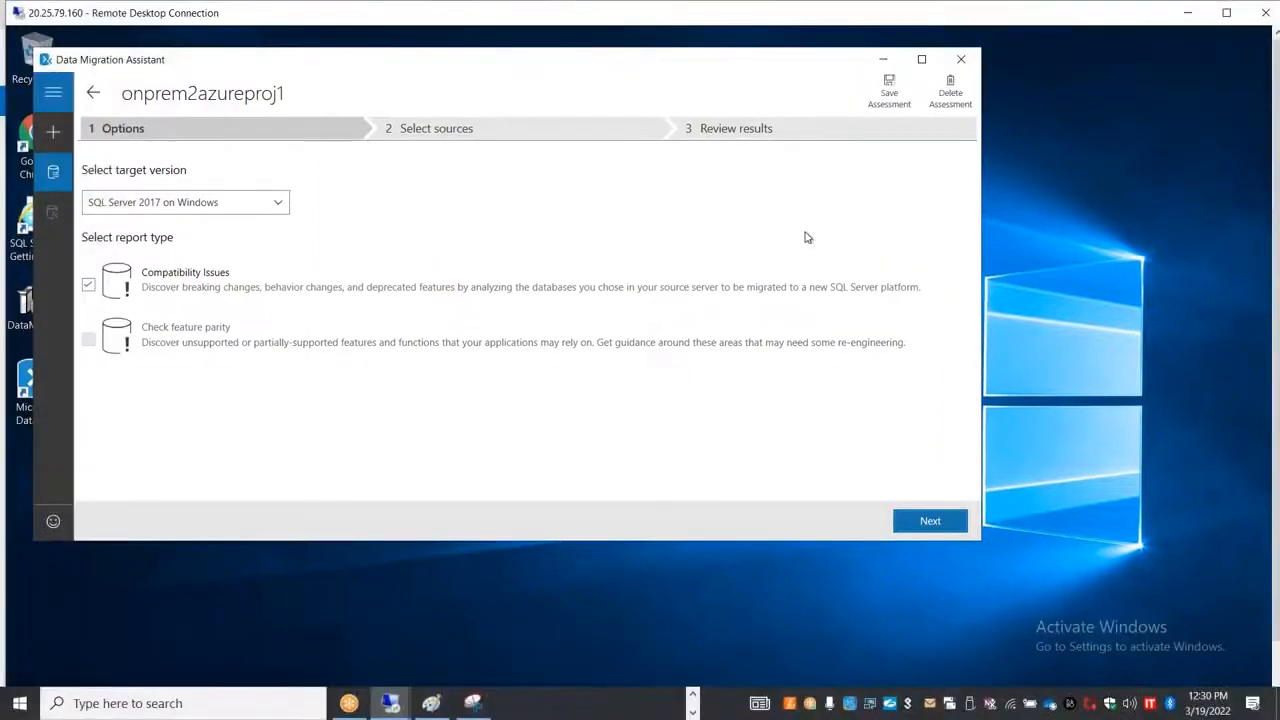
{"action": "key", "text": "alt+Tab"}
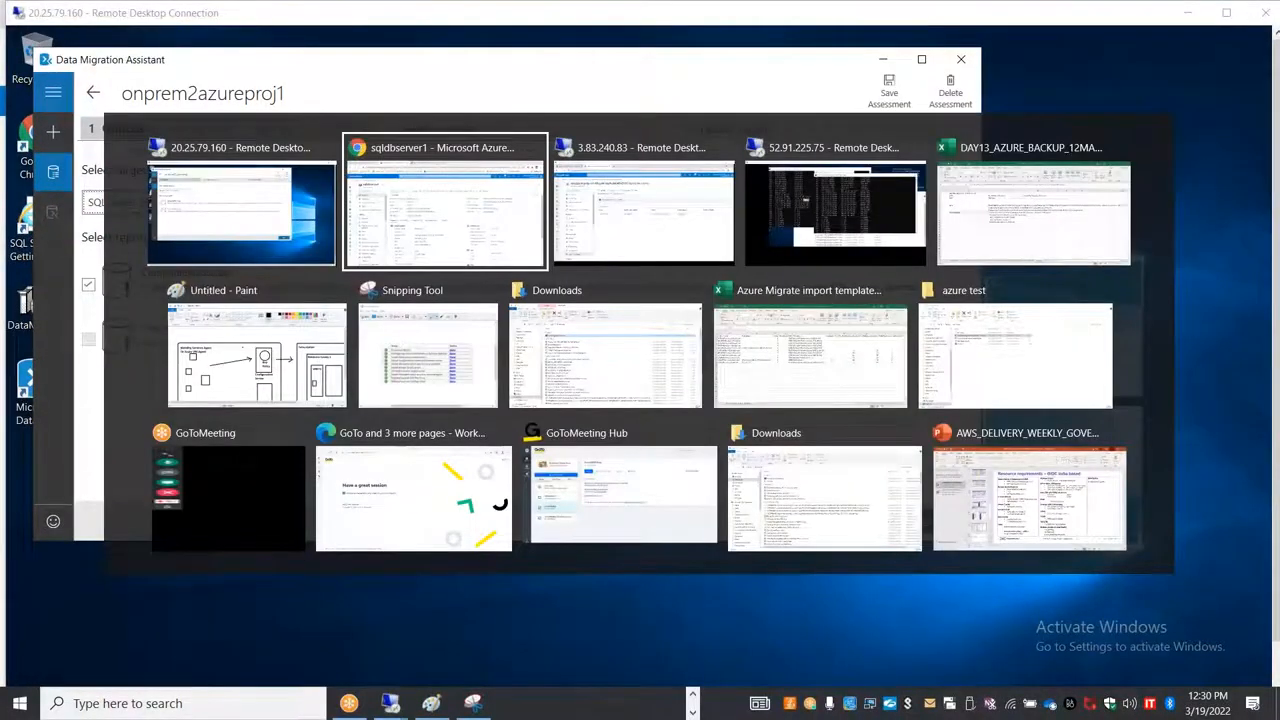
{"action": "key", "text": "Tab"}
{"action": "key", "text": "Tab"}
{"action": "key", "text": "Tab"}
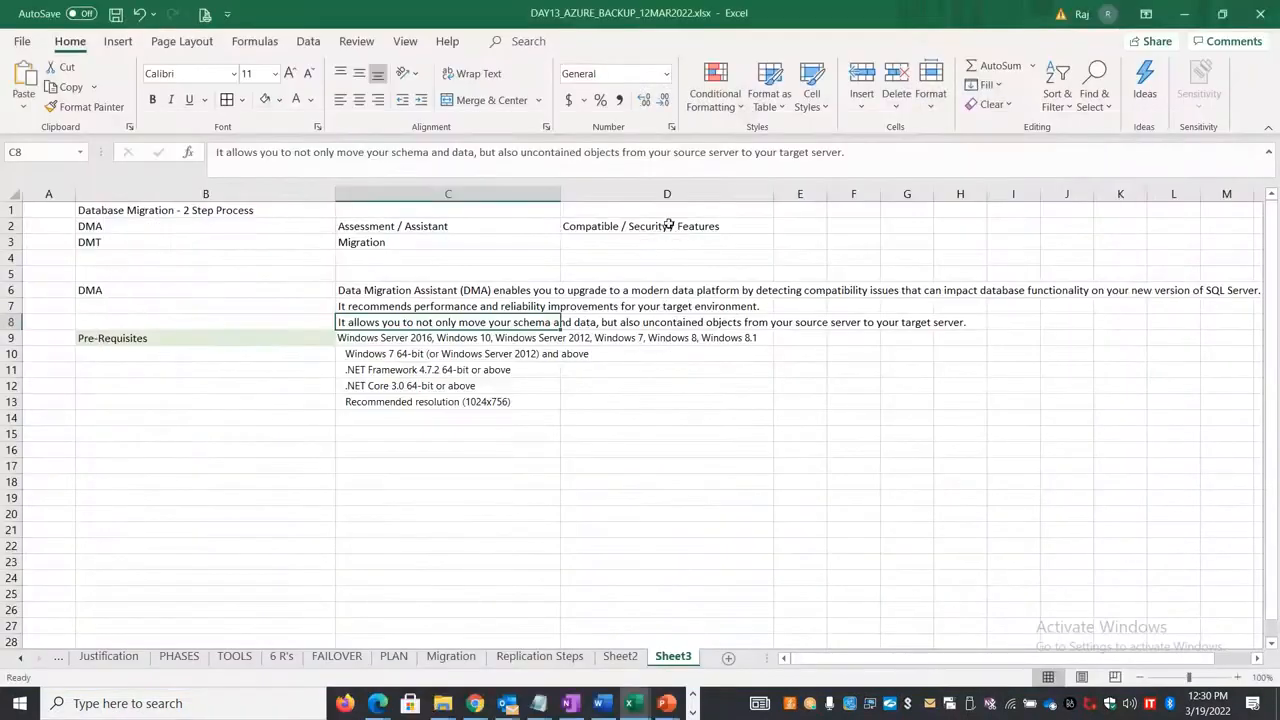
{"action": "left_click", "coordinate": [667, 226]}
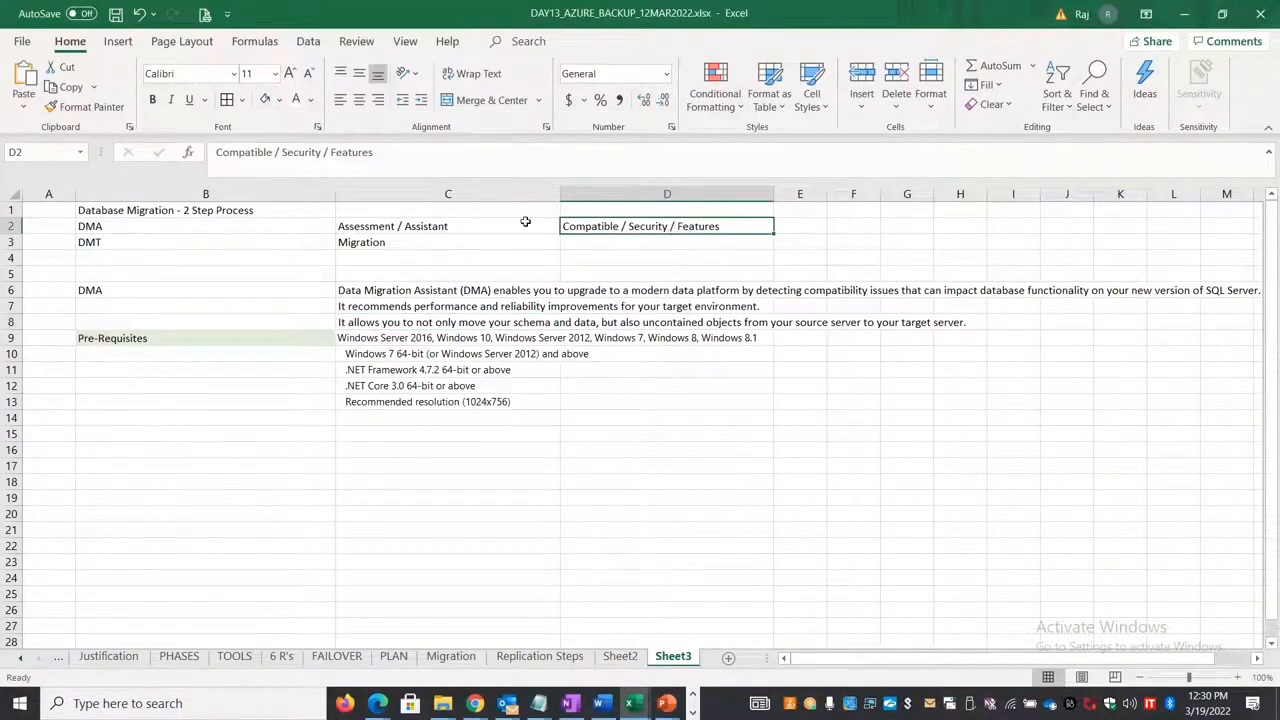
{"action": "key", "text": "alt+Tab"}
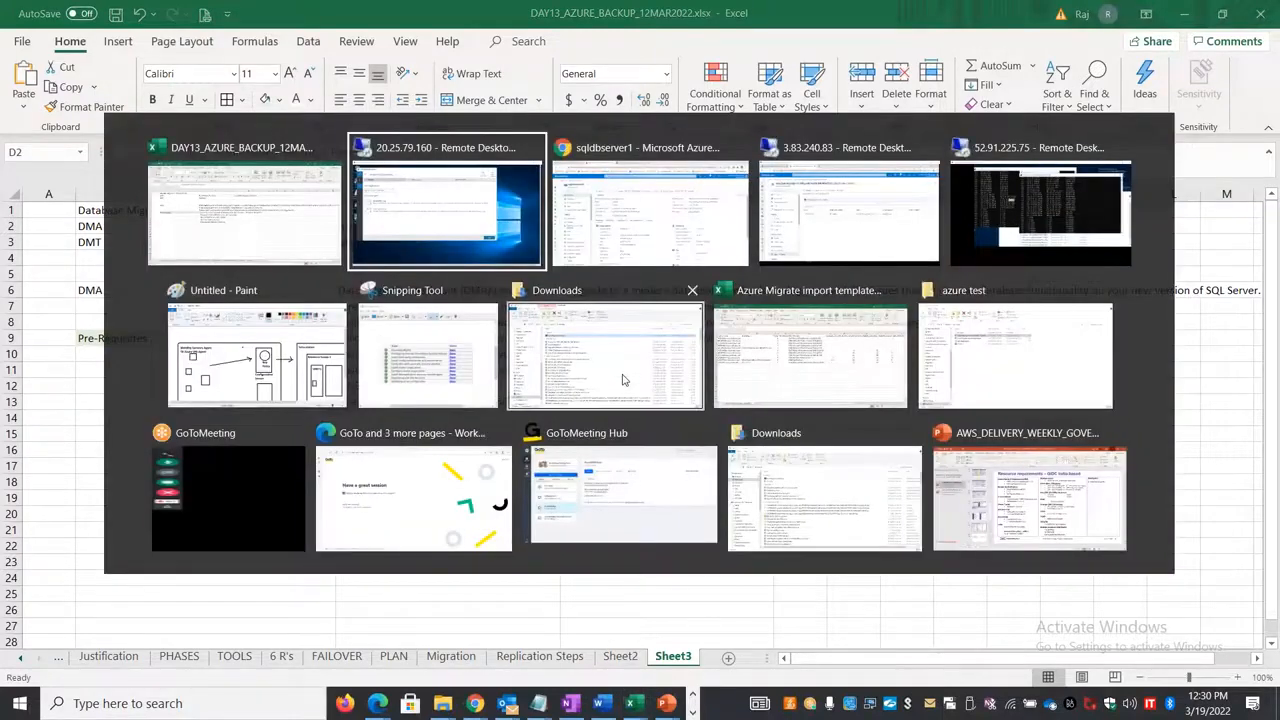
{"action": "left_click", "coordinate": [290, 246]}
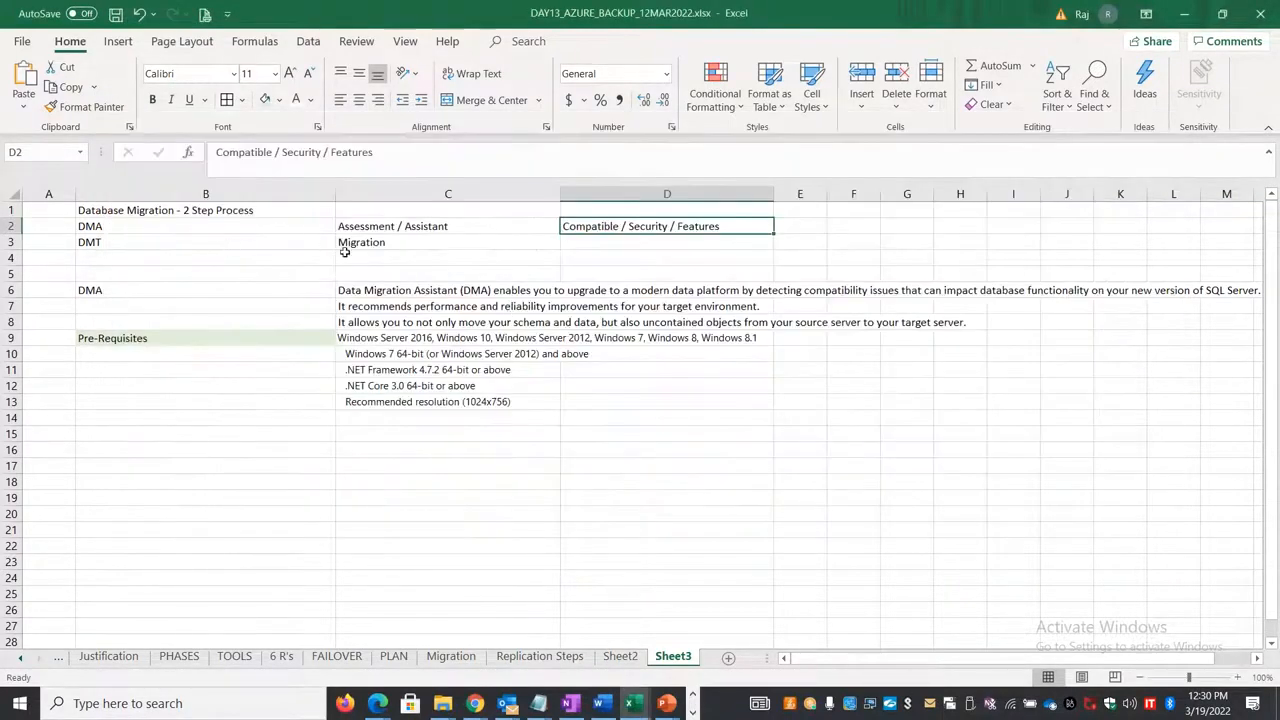
Step: Enter "Migrate our existing databases to Azure Modern data platform" in cell B15 of Sheet3
{"action": "left_click", "coordinate": [282, 435]}
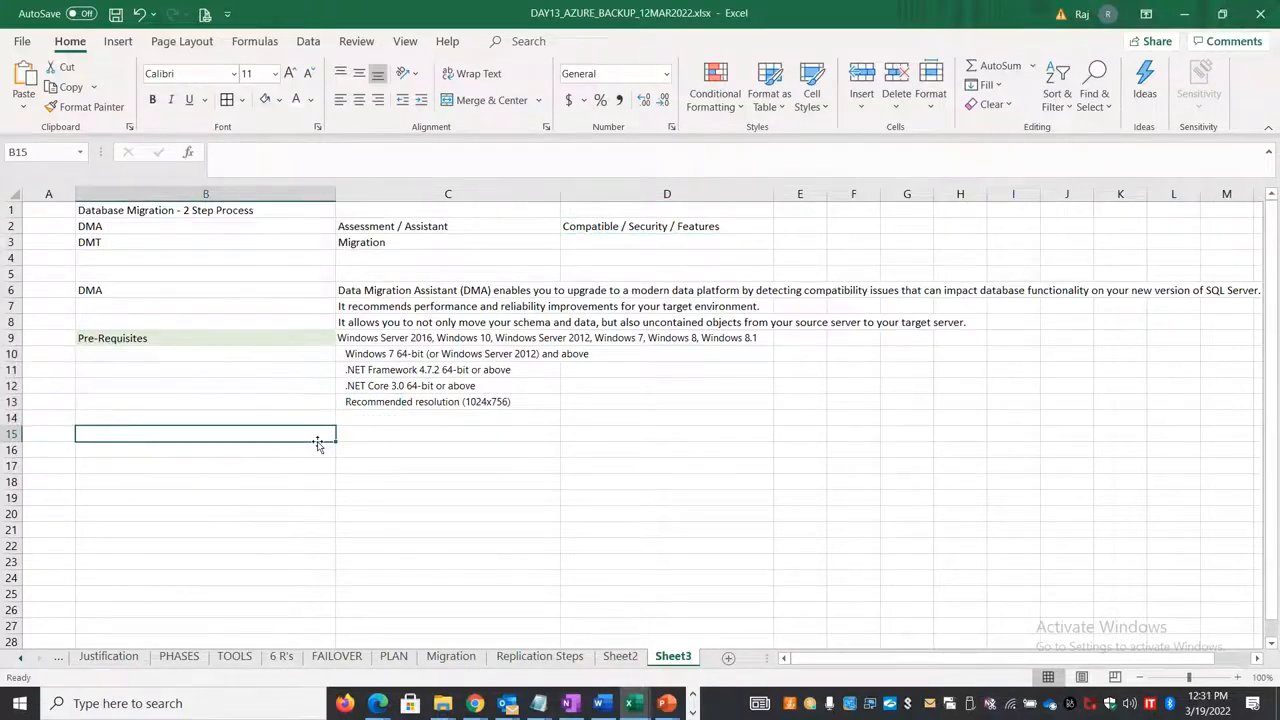
{"action": "type", "text": "Moder"}
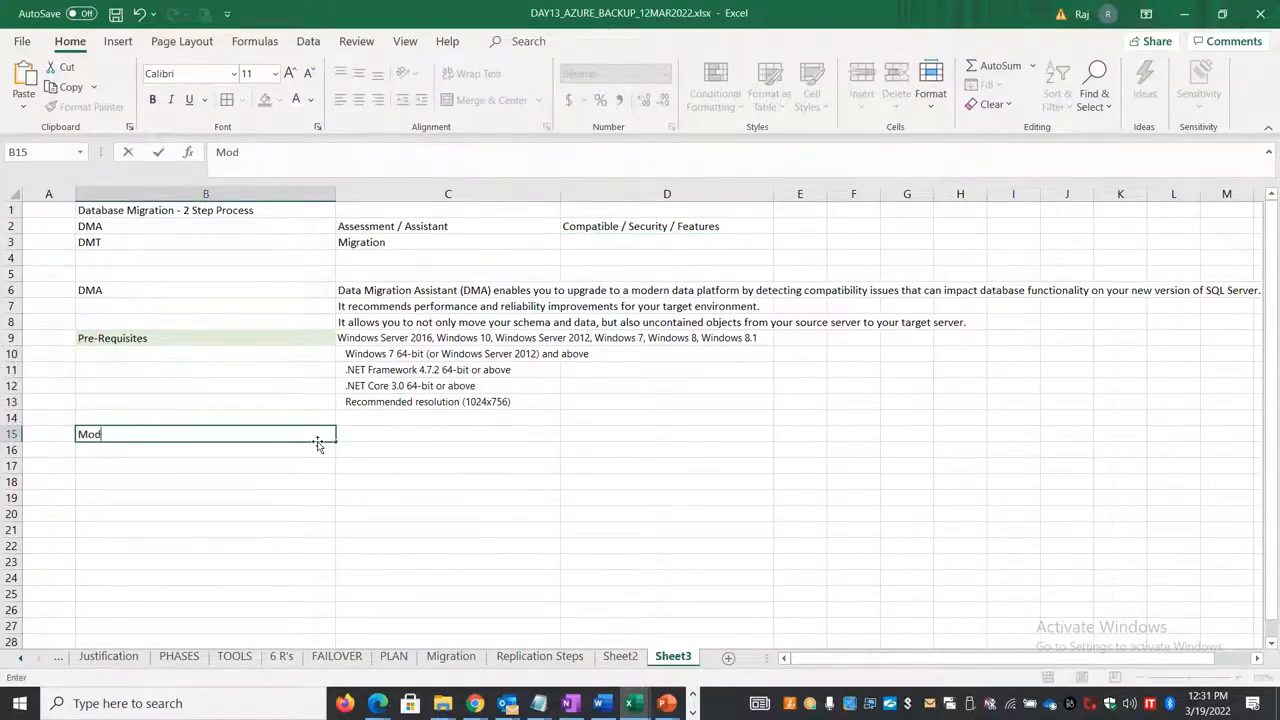
{"action": "key", "text": "BackSpace"}
{"action": "key", "text": "BackSpace"}
{"action": "type", "text": "igrate our existing da"}
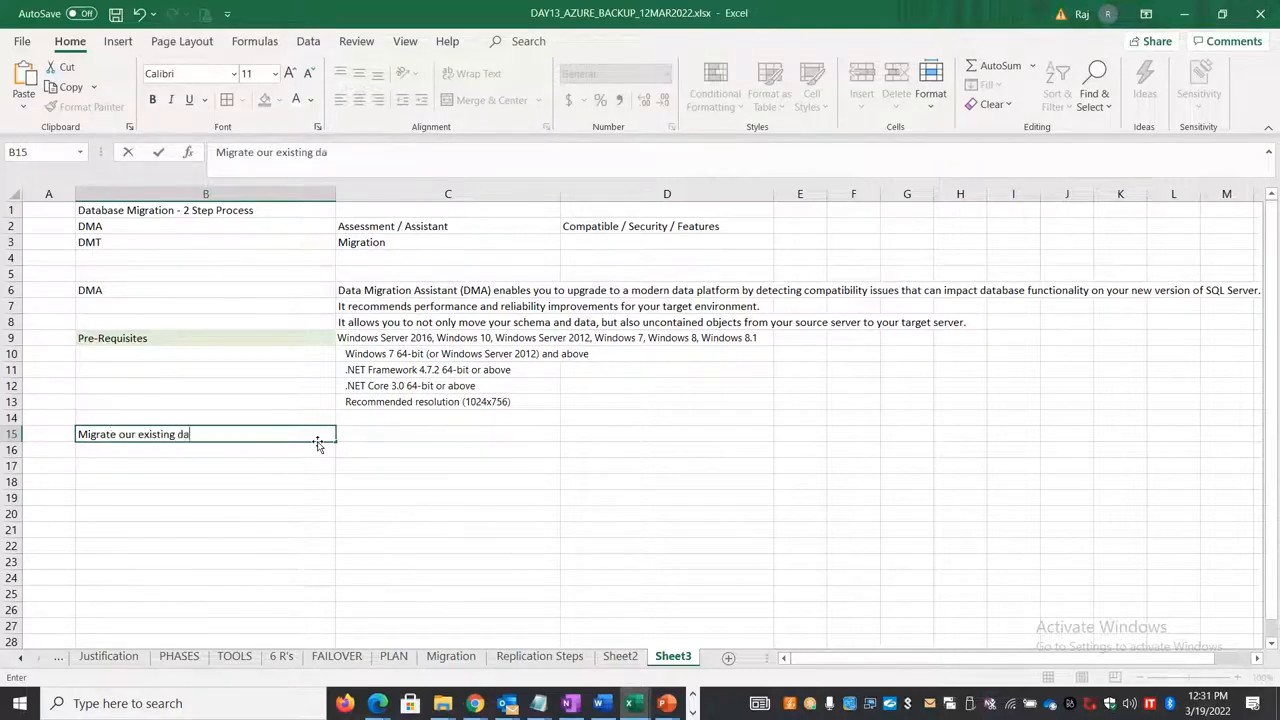
{"action": "type", "text": "tabases to Azure Modern data pl"}
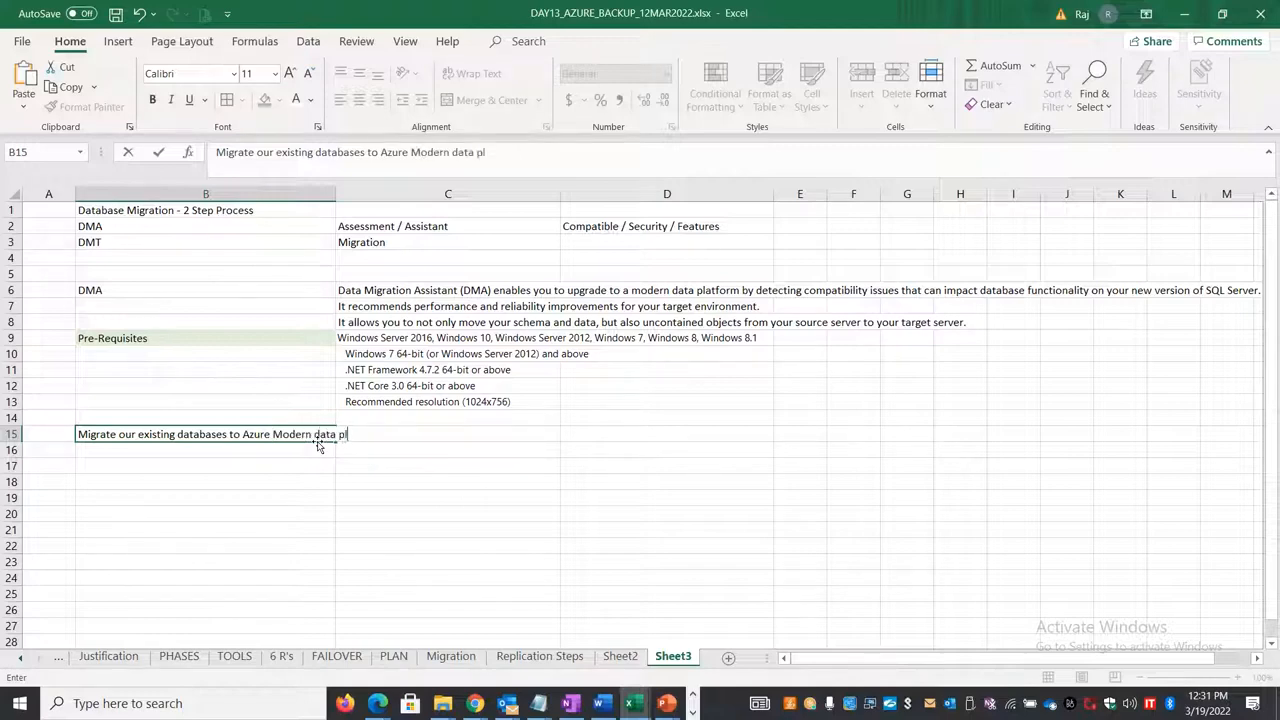
{"action": "type", "text": "atform"}
Step: Enter "Comptability test" in cell D15, beside the note about migrating existing databases
{"action": "left_click", "coordinate": [698, 224]}
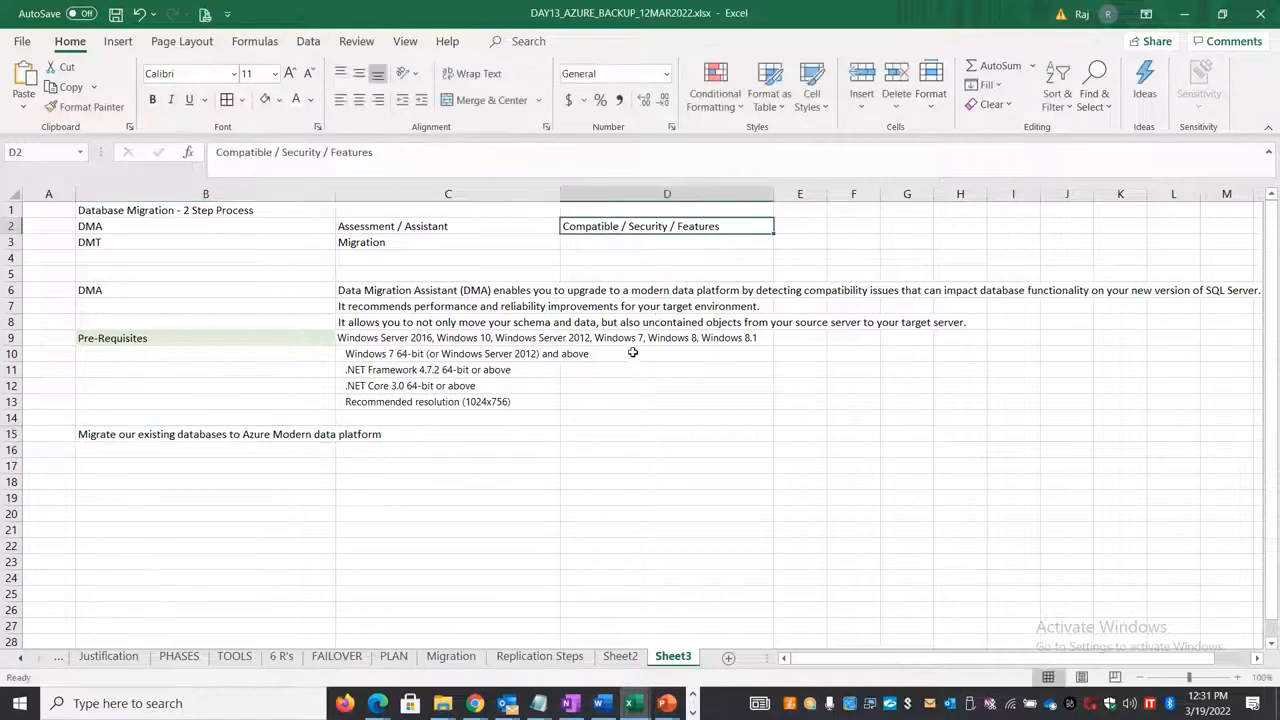
{"action": "left_click", "coordinate": [597, 433]}
{"action": "type", "text": "Comp"}
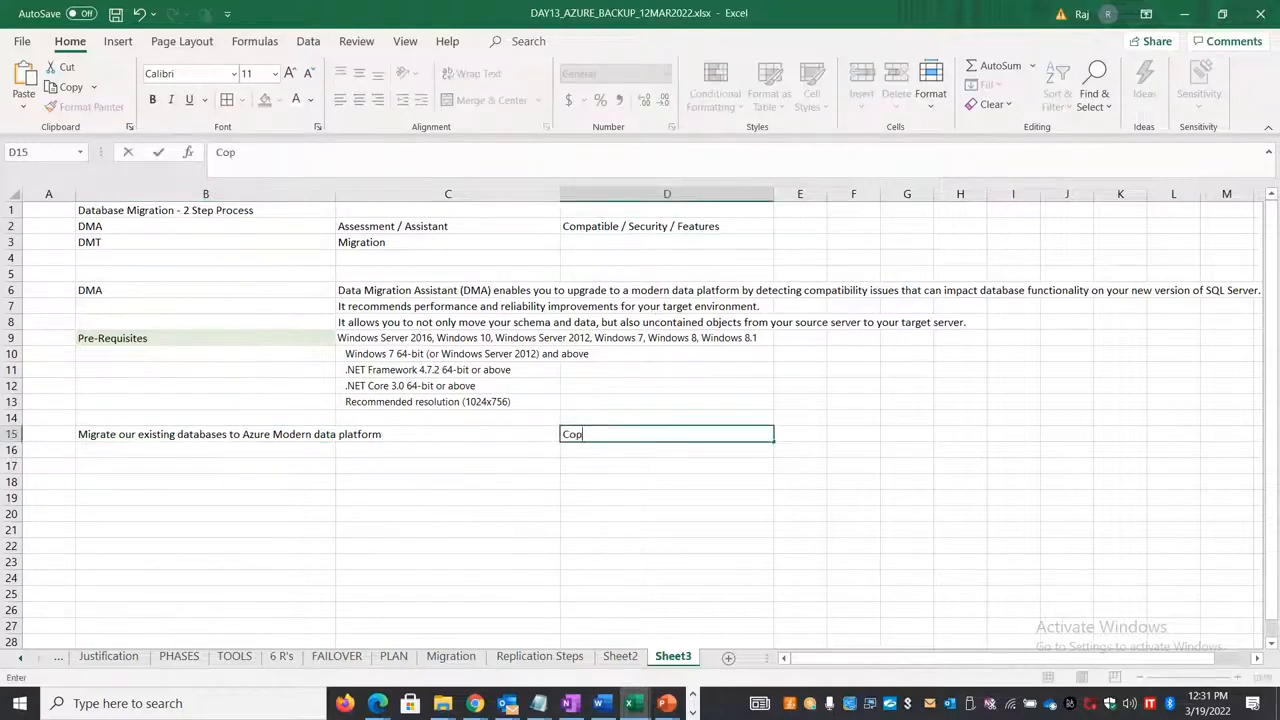
{"action": "key", "text": "BackSpace"}
{"action": "type", "text": "mptaib"}
{"action": "type", "text": "li"}
{"action": "key", "text": "BackSpace"}
{"action": "key", "text": "BackSpace"}
{"action": "key", "text": "BackSpace"}
{"action": "key", "text": "BackSpace"}
{"action": "type", "text": "bility test"}
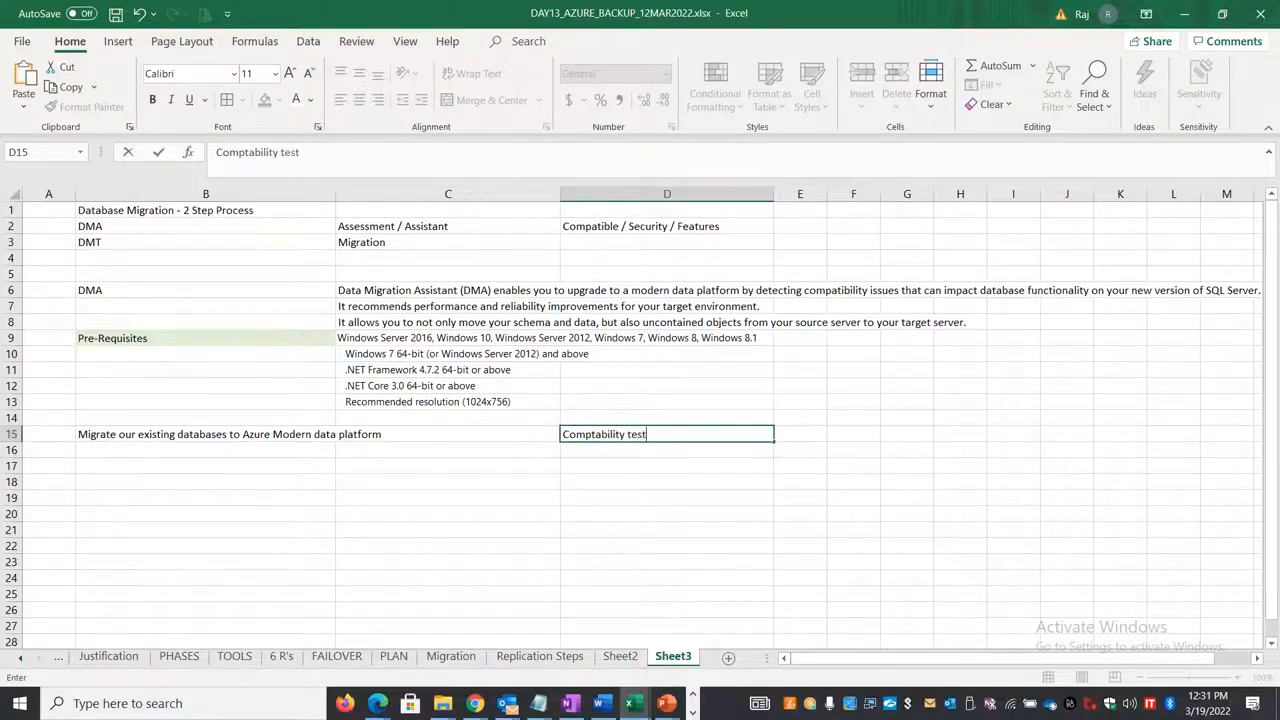
{"action": "key", "text": "Return"}
Step: Enter "Functionality test" in cell D16, directly below the first test entry
{"action": "type", "text": "FU"}
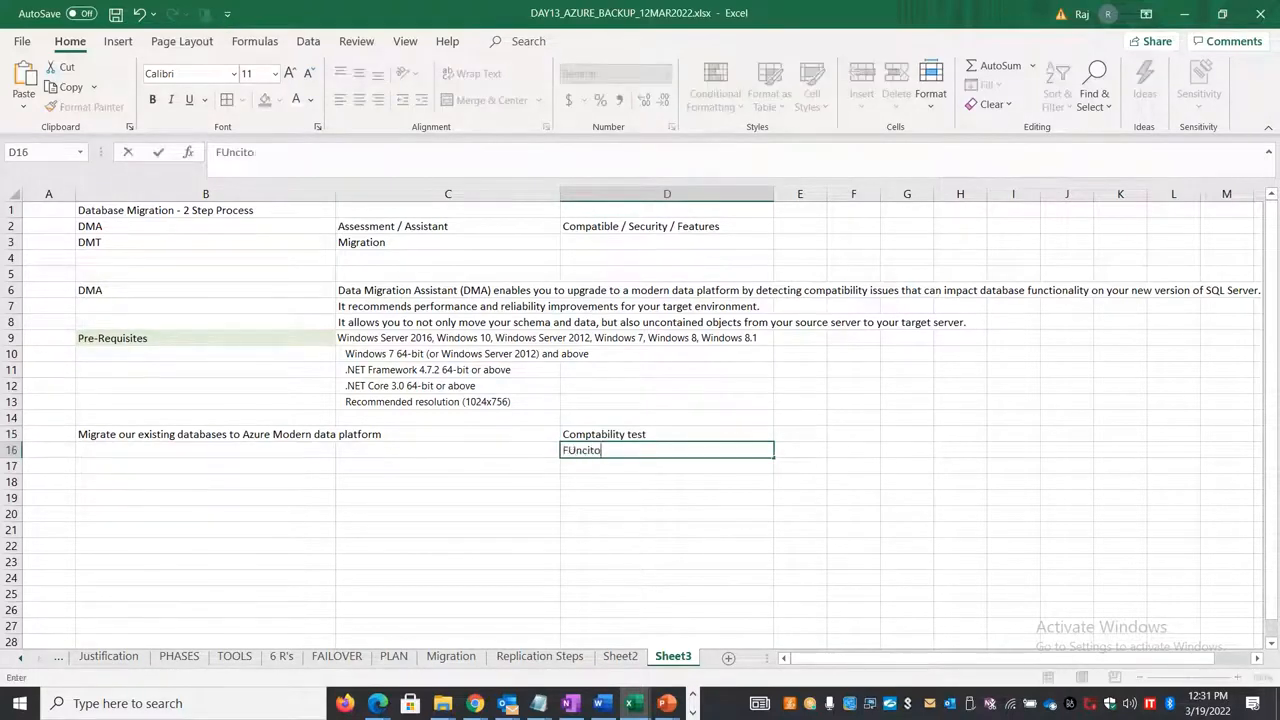
{"action": "type", "text": "ncito"}
{"action": "key", "text": "BackSpace"}
{"action": "key", "text": "BackSpace"}
{"action": "key", "text": "BackSpace"}
{"action": "type", "text": "tionality test"}
{"action": "key", "text": "Return"}
Step: Enter "Schema conversion possibility" in cell D17 as the third item of the list
{"action": "type", "text": "SChe"}
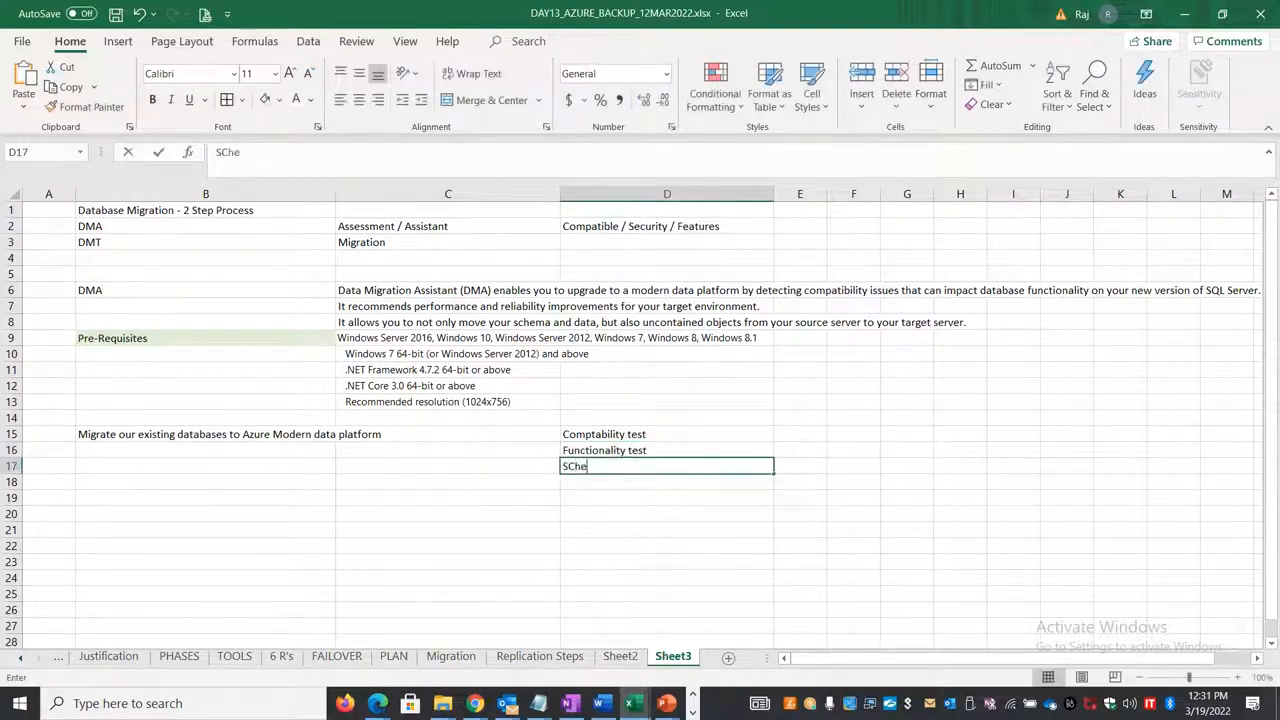
{"action": "type", "text": "ma conversion"}
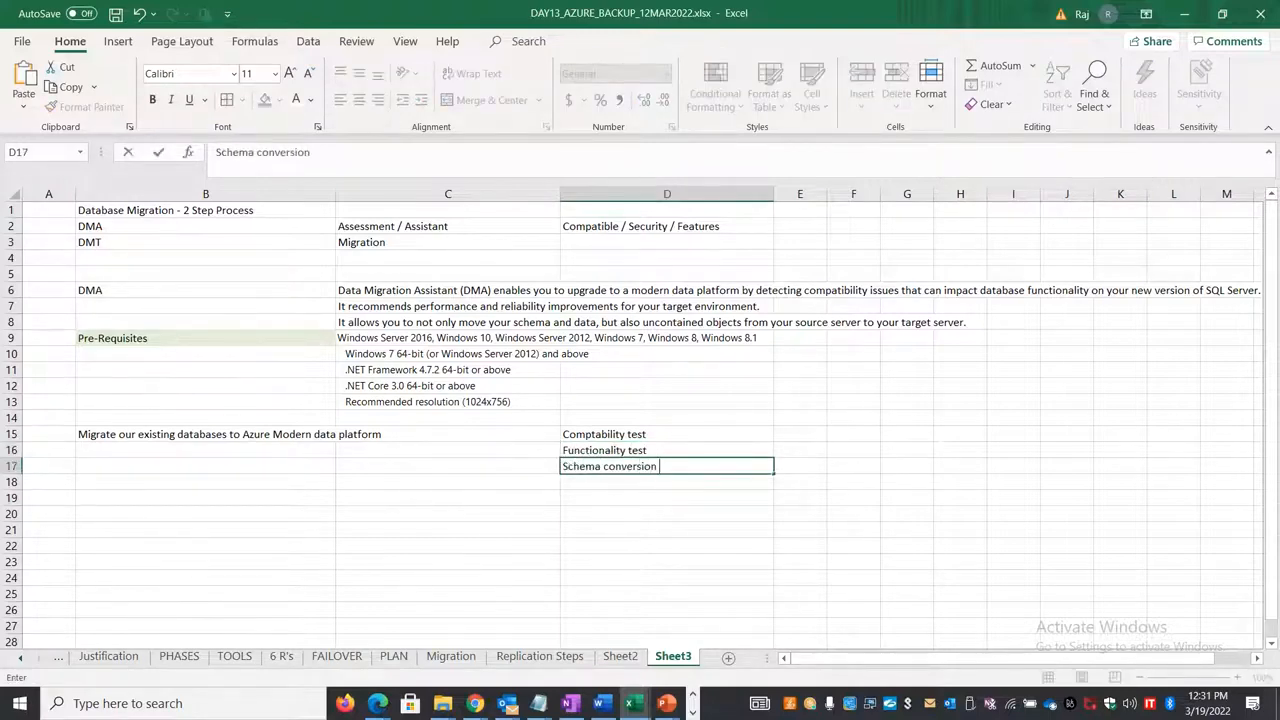
{"action": "type", "text": " possibility"}
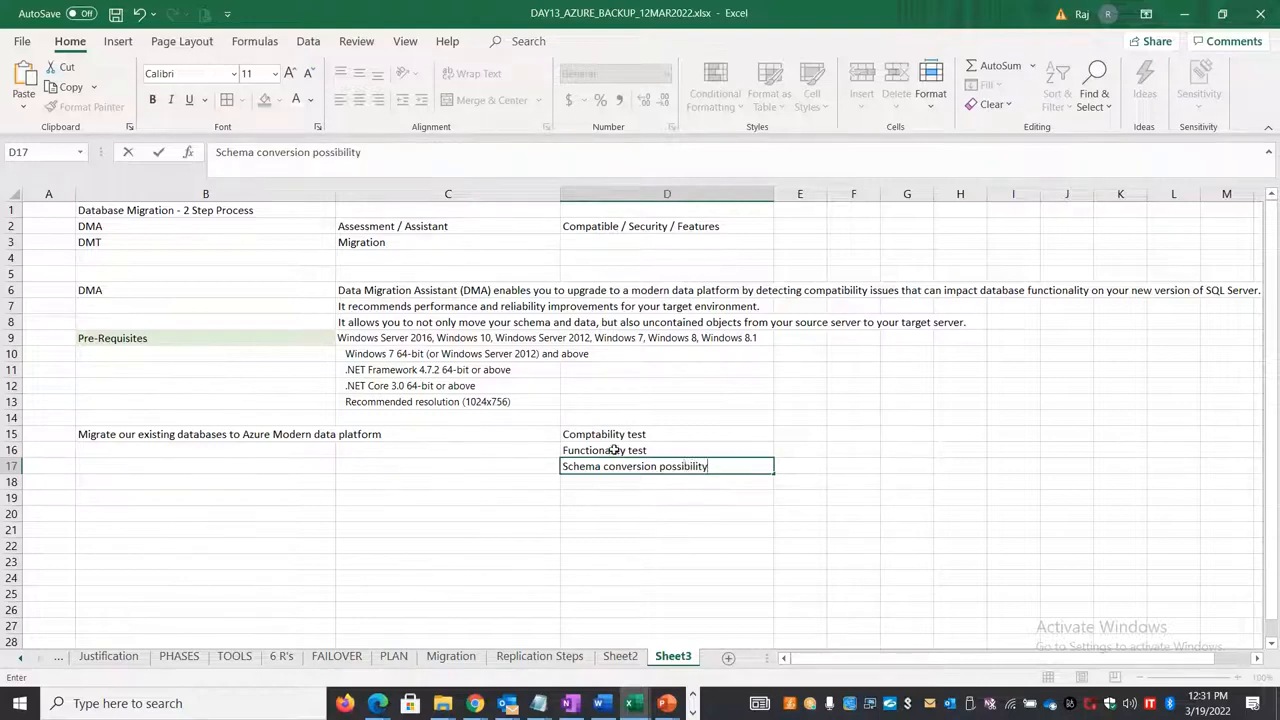
{"action": "left_click", "coordinate": [526, 555]}
Step: Switch to the Azure portal in Chrome, search for Azure SQL from the home page, and open the SQL databases service
{"action": "key", "text": "alt+Tab"}
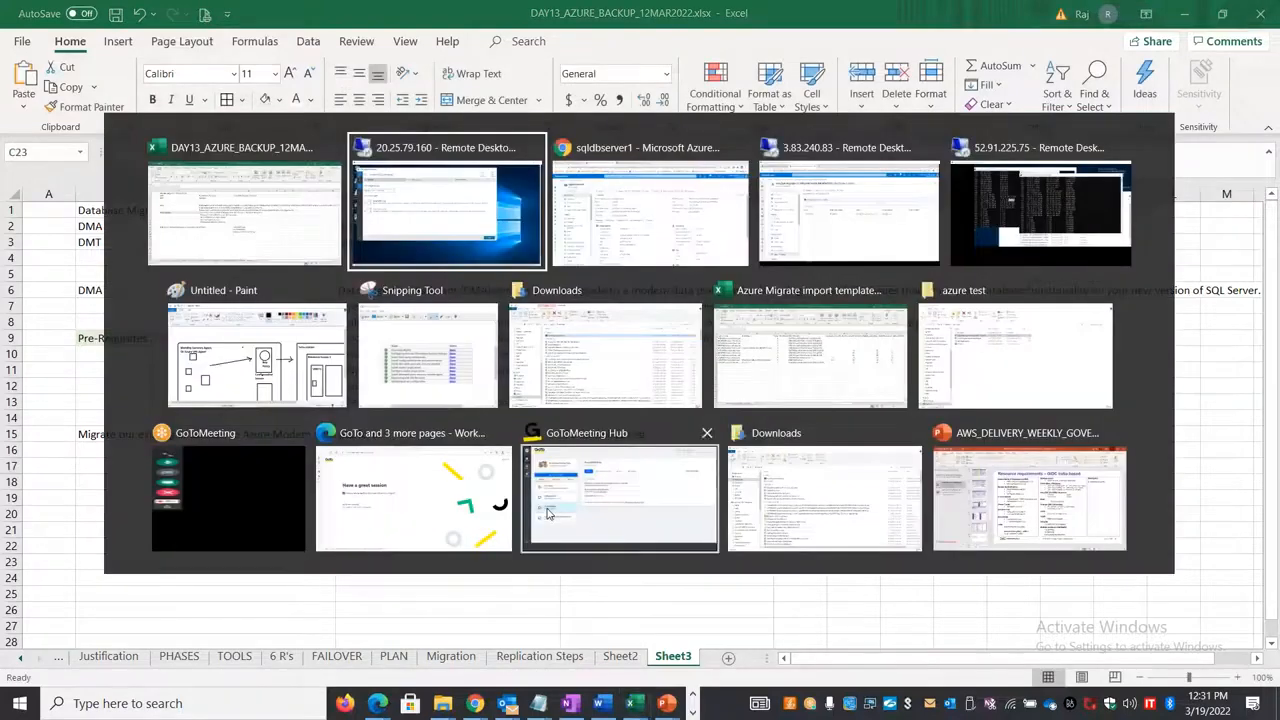
{"action": "key", "text": "alt+Tab"}
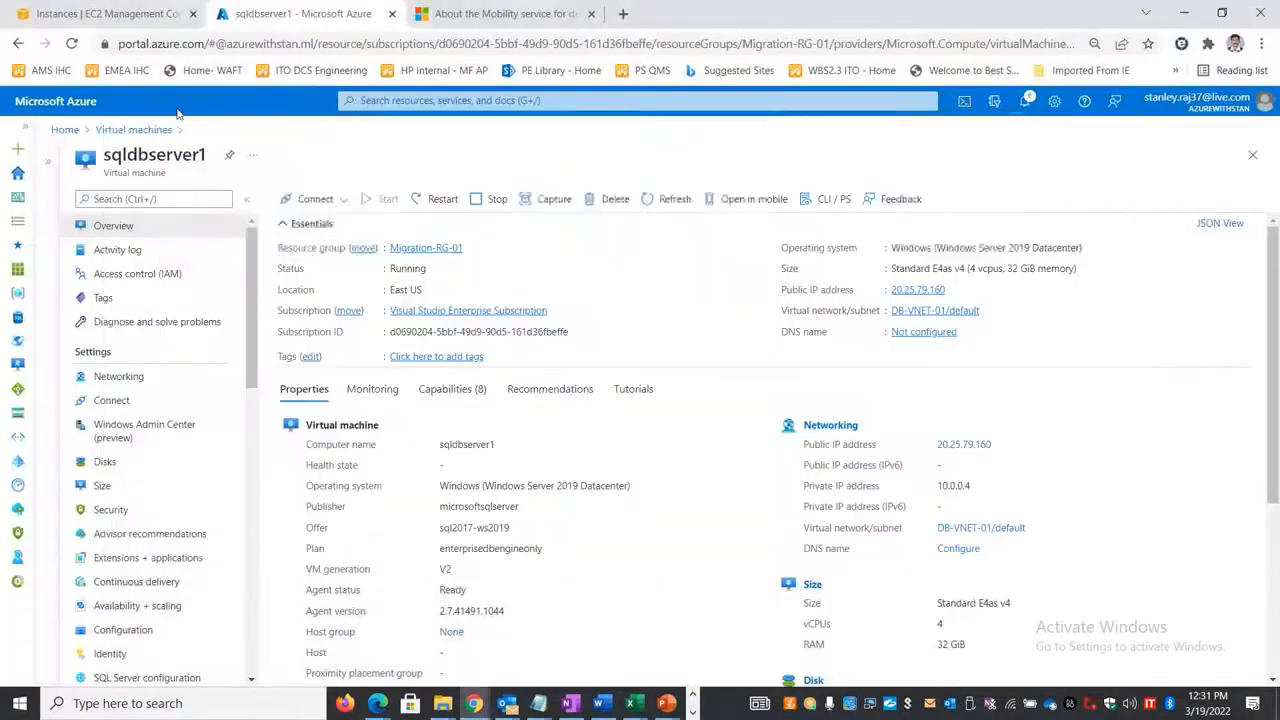
{"action": "left_click", "coordinate": [57, 103]}
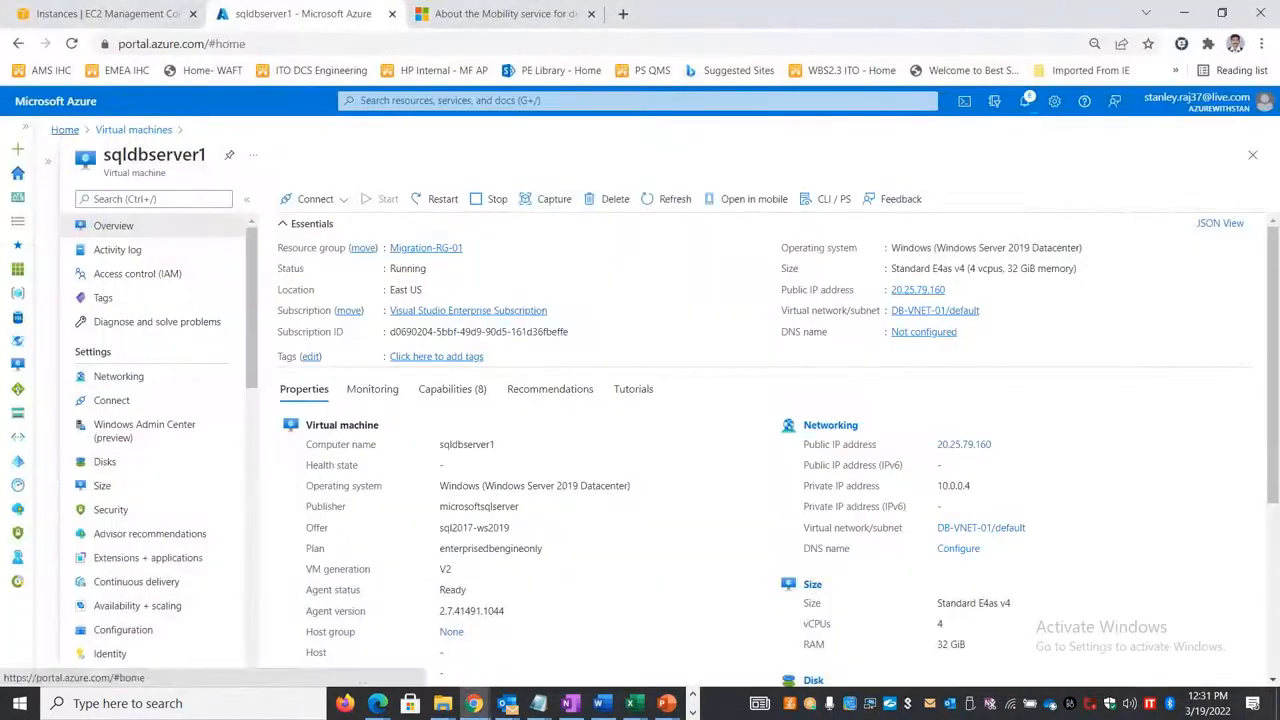
{"action": "left_click", "coordinate": [484, 100]}
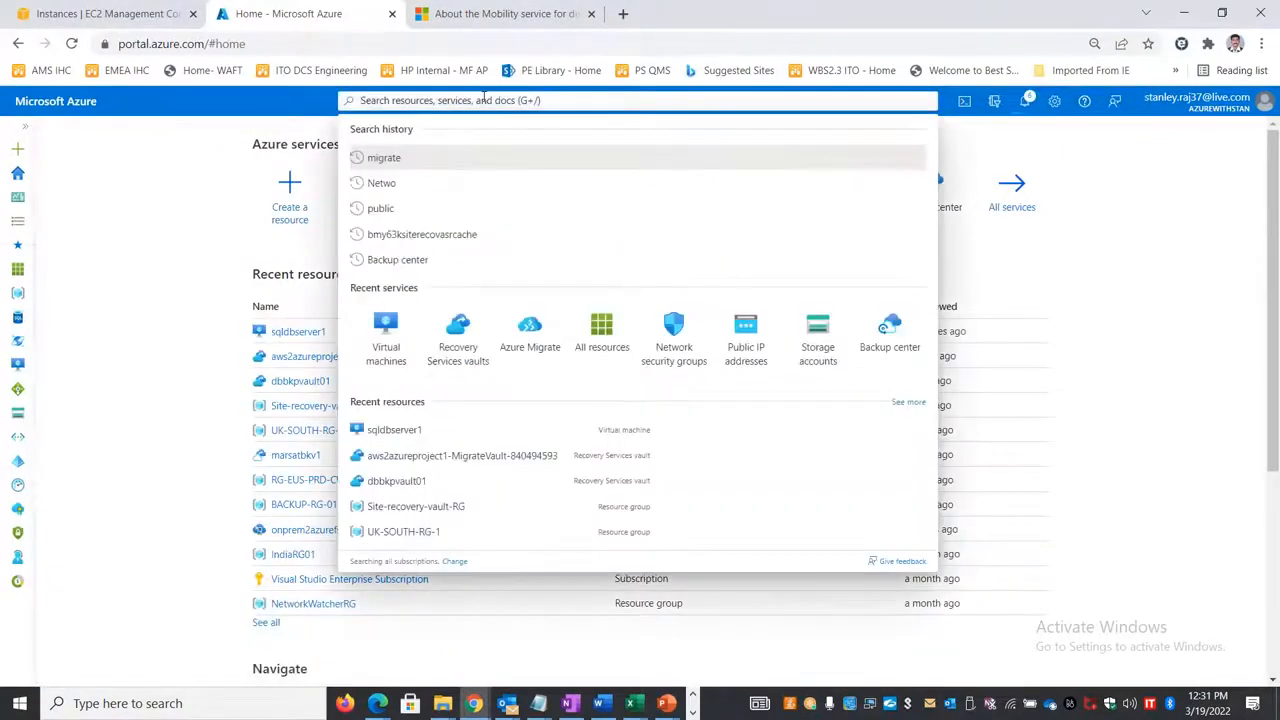
{"action": "type", "text": "Azure SQL"}
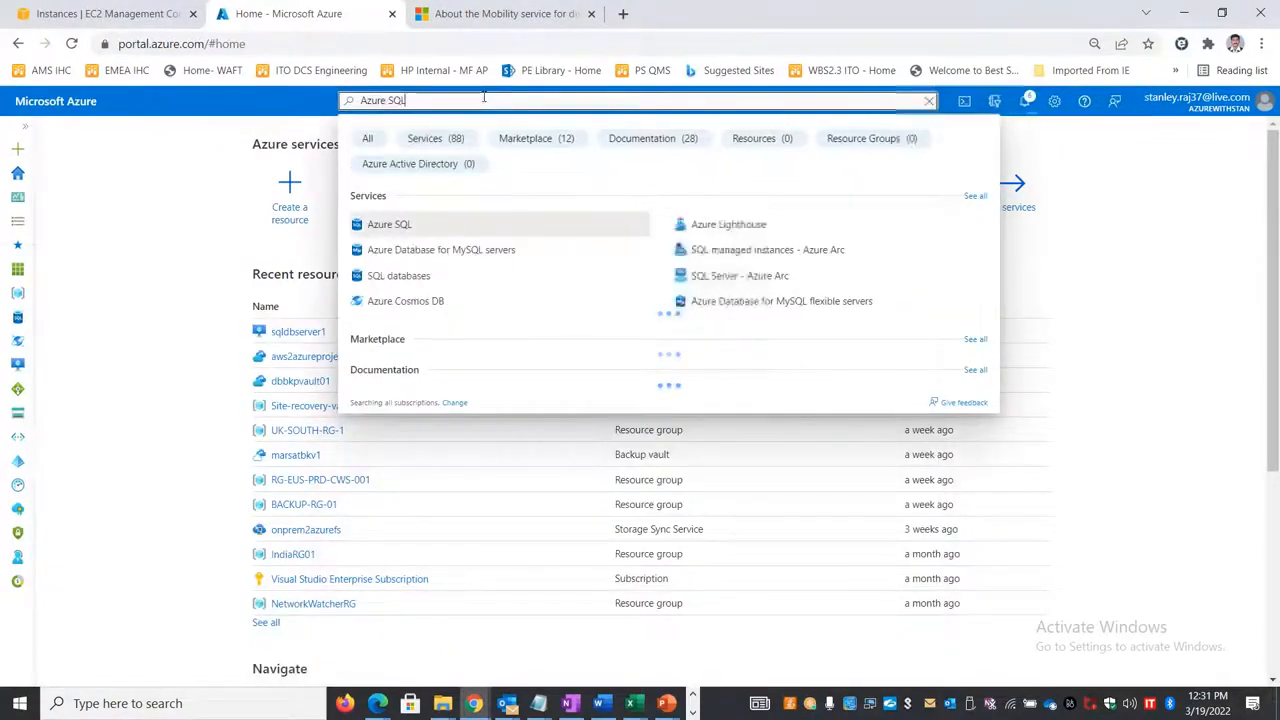
{"action": "left_click", "coordinate": [448, 281]}
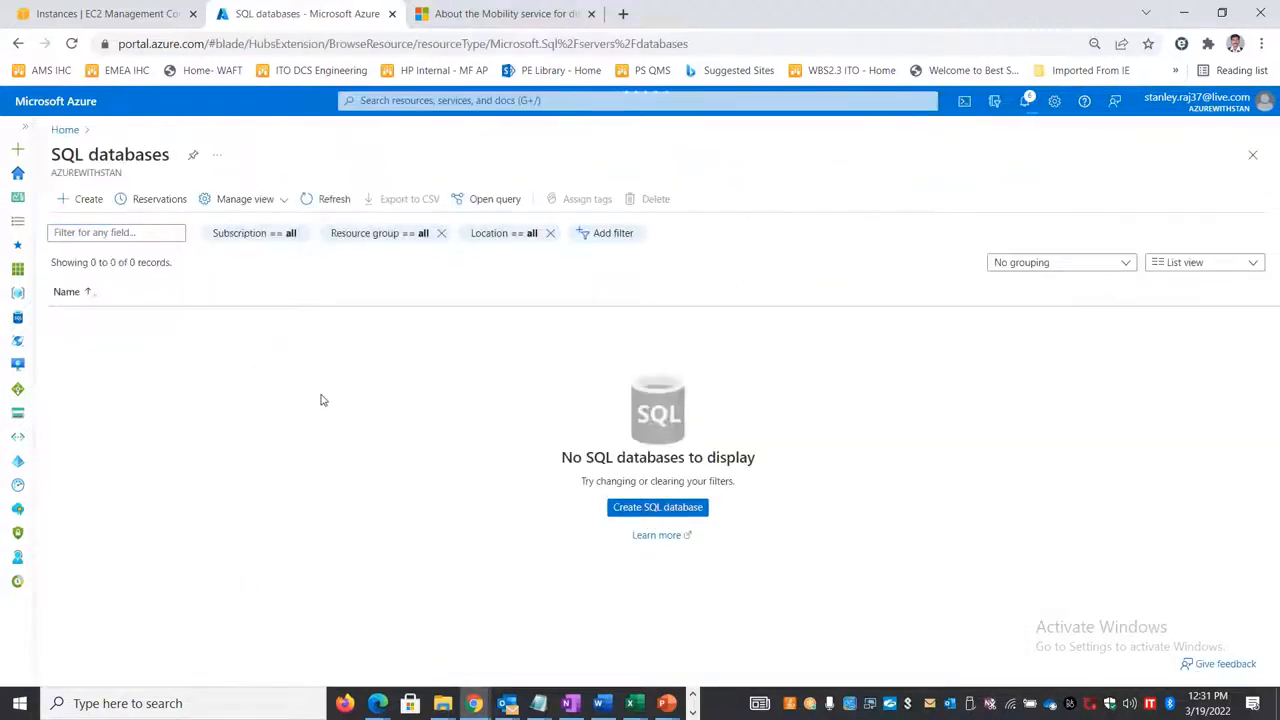
Step: Start creating a SQL database in the Migration-RG-01 resource group and name it azuredb1
{"action": "left_click", "coordinate": [643, 509]}
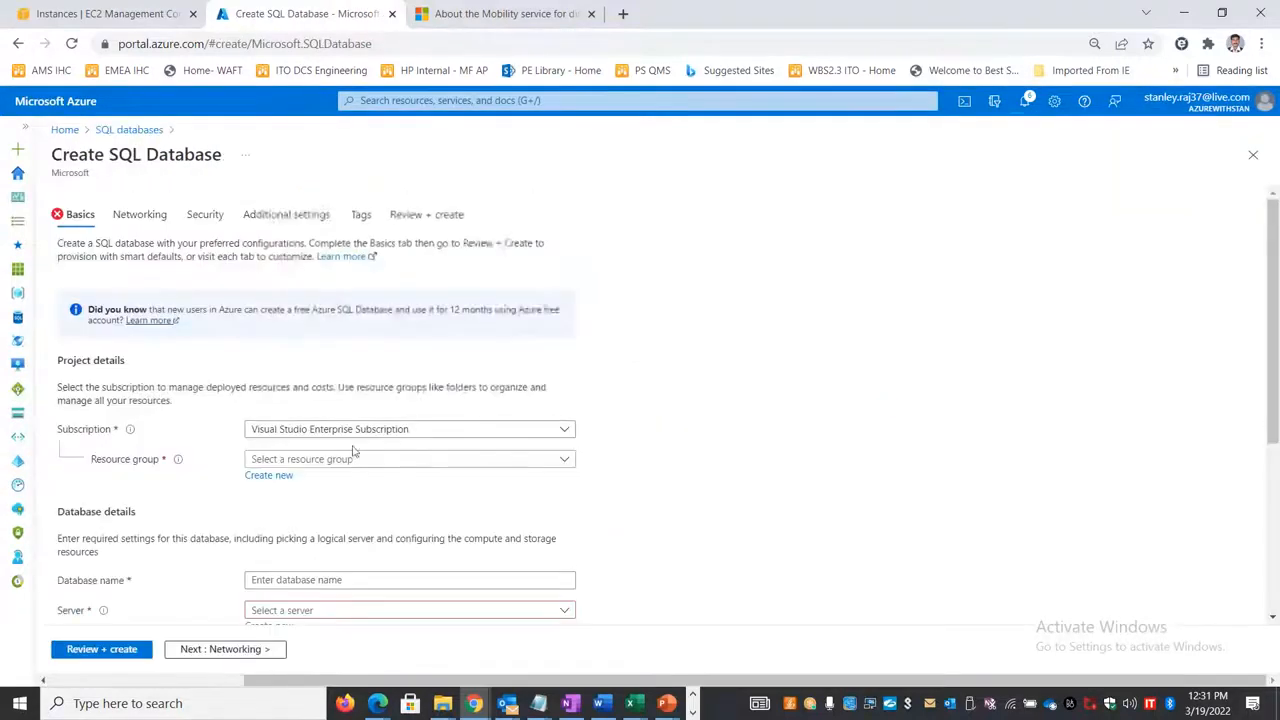
{"action": "left_click", "coordinate": [340, 461]}
{"action": "scroll", "coordinate": [340, 330], "scroll_direction": "down", "scroll_amount": 3}
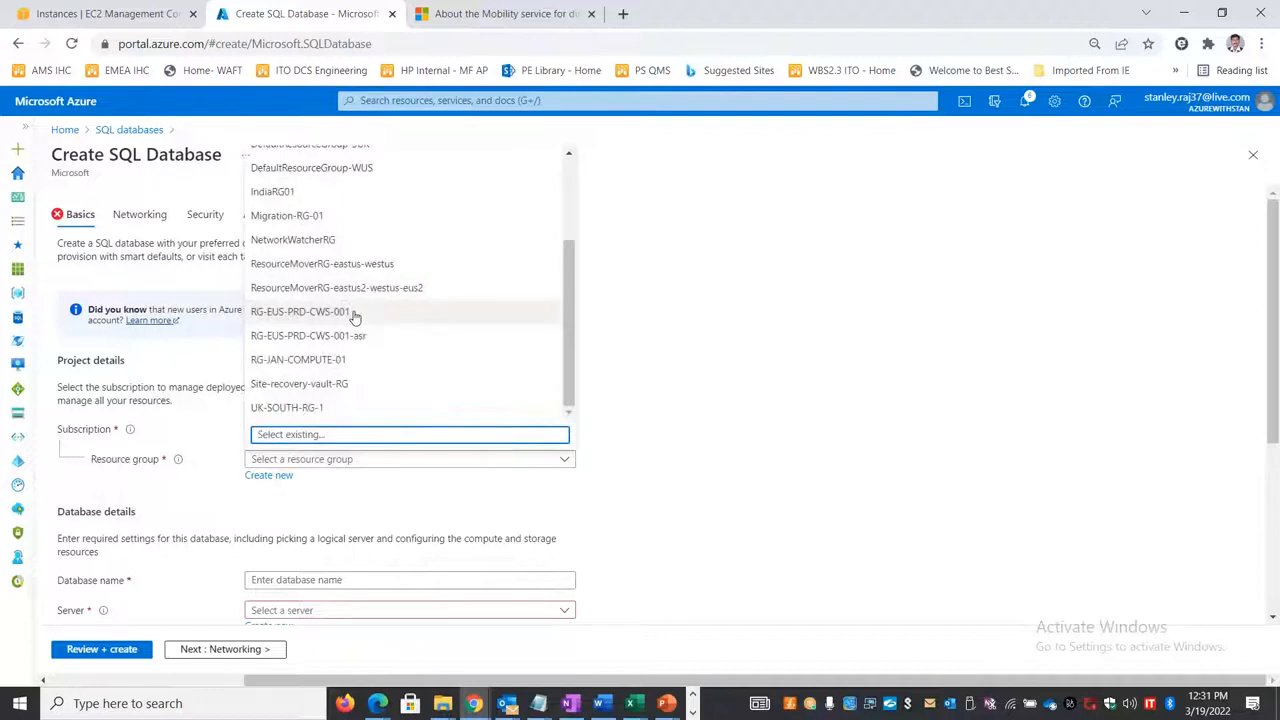
{"action": "left_click", "coordinate": [318, 216]}
{"action": "scroll", "coordinate": [526, 510], "scroll_direction": "down", "scroll_amount": 3}
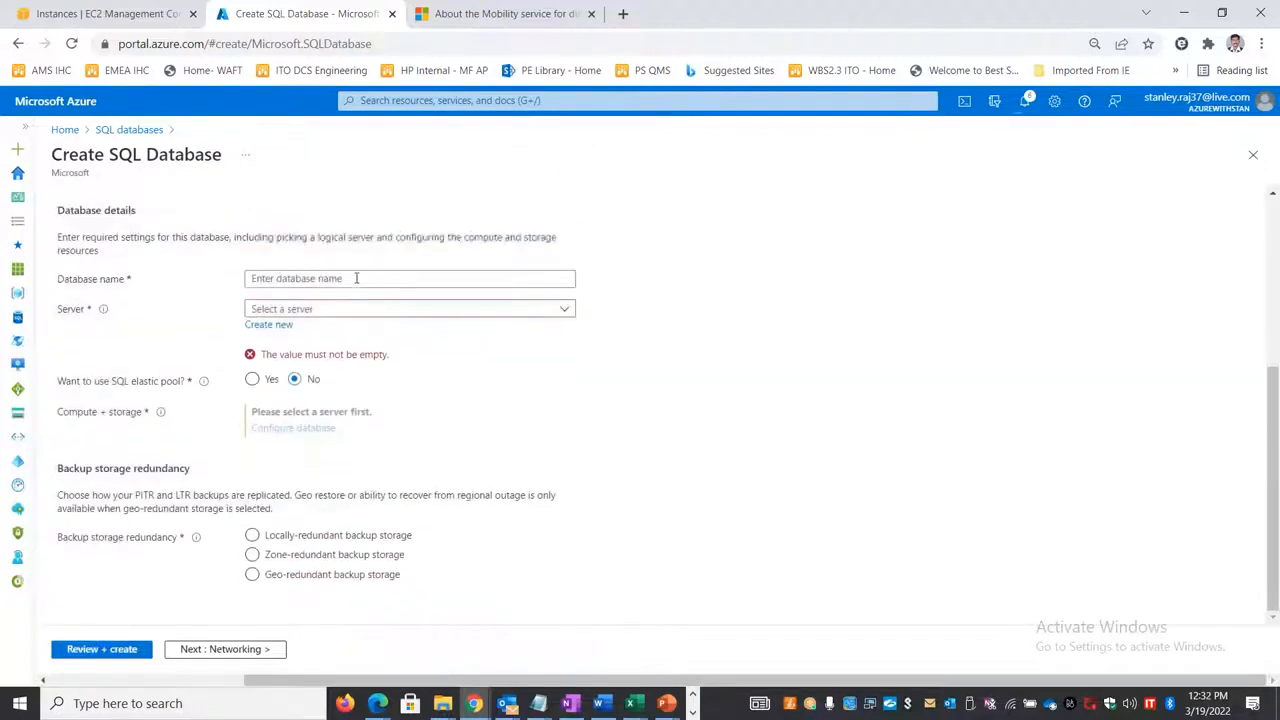
{"action": "left_click", "coordinate": [355, 278]}
{"action": "type", "text": "azuredb1"}
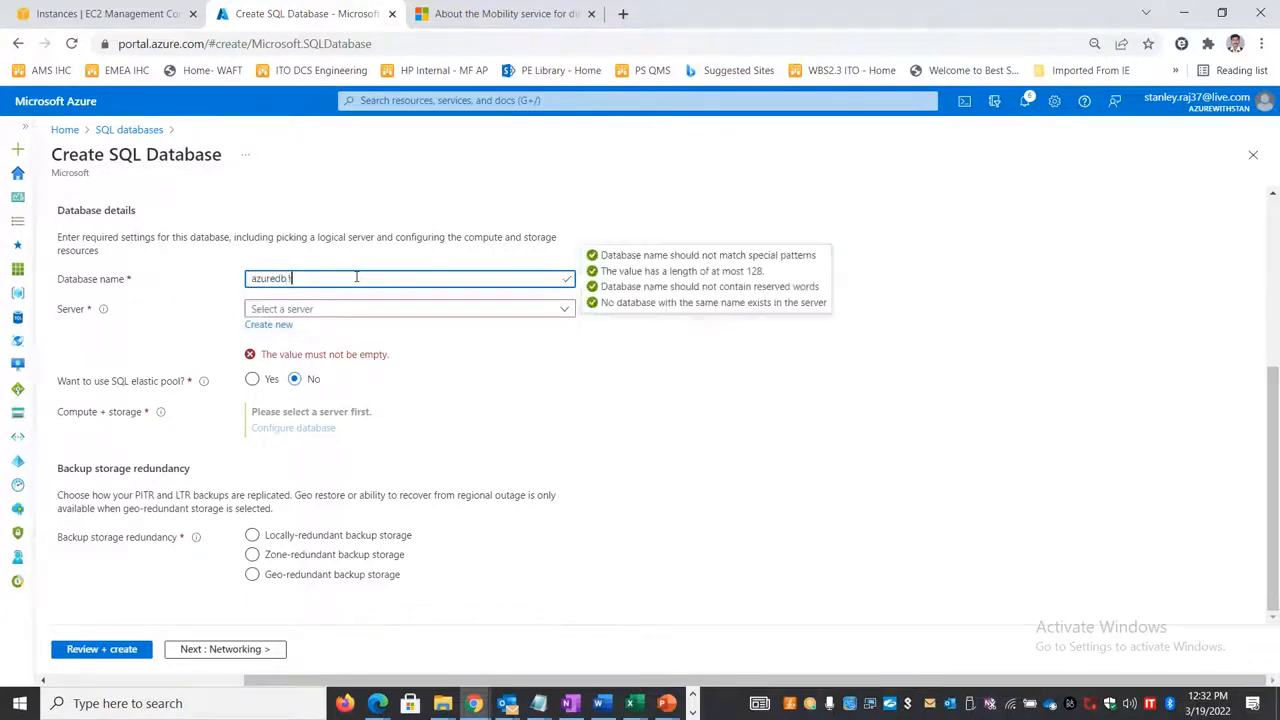
Step: Start a new SQL database server for the database and name it azuresqldbs1
{"action": "left_click", "coordinate": [270, 325]}
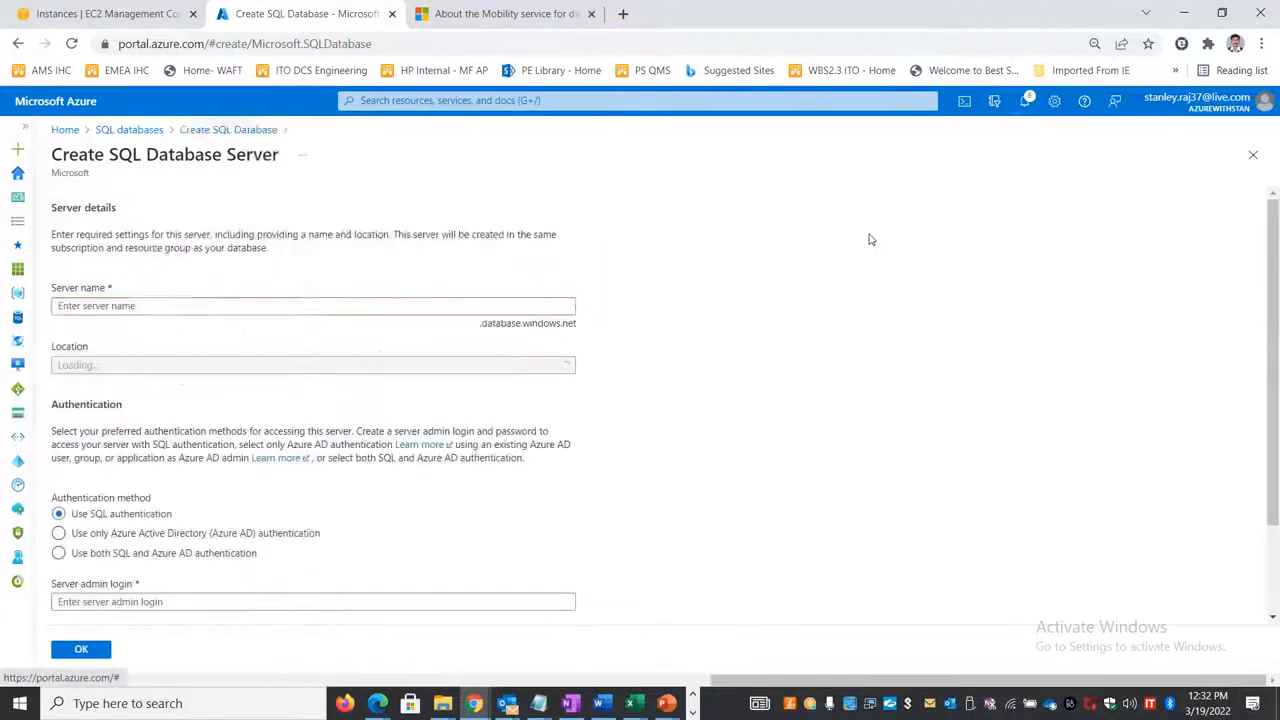
{"action": "type", "text": "azu"}
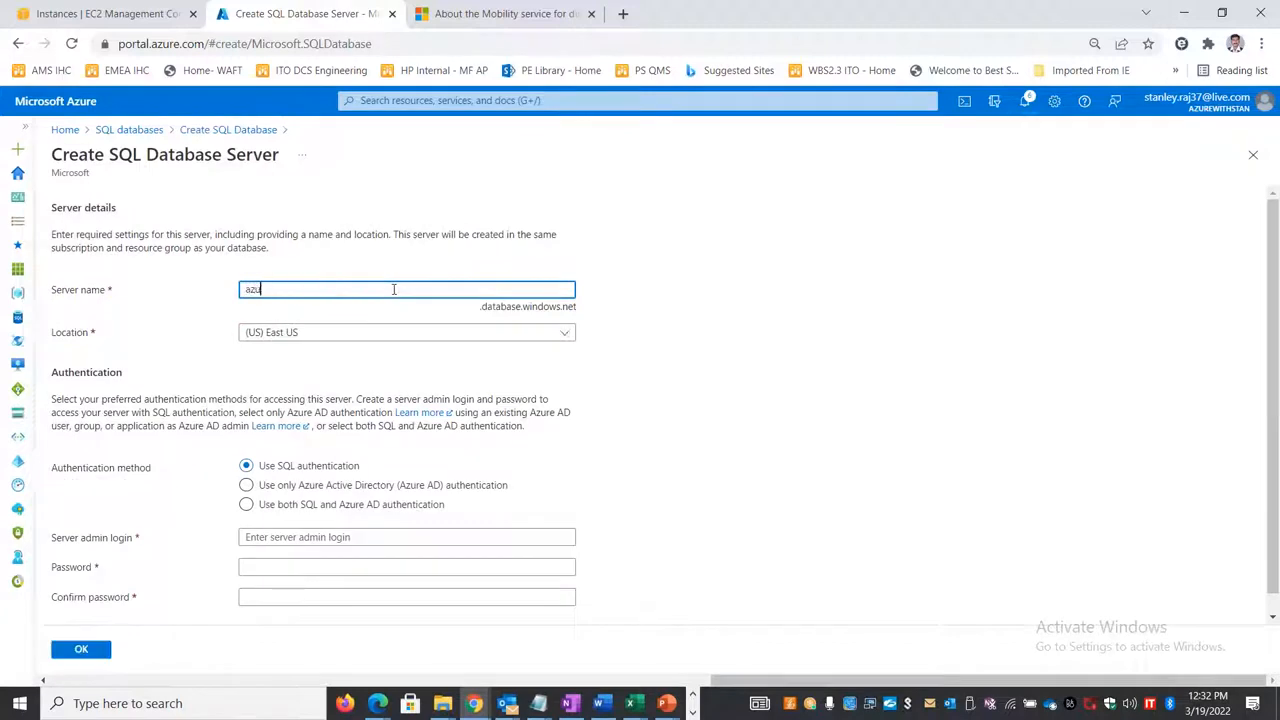
{"action": "type", "text": "resqldbs1"}
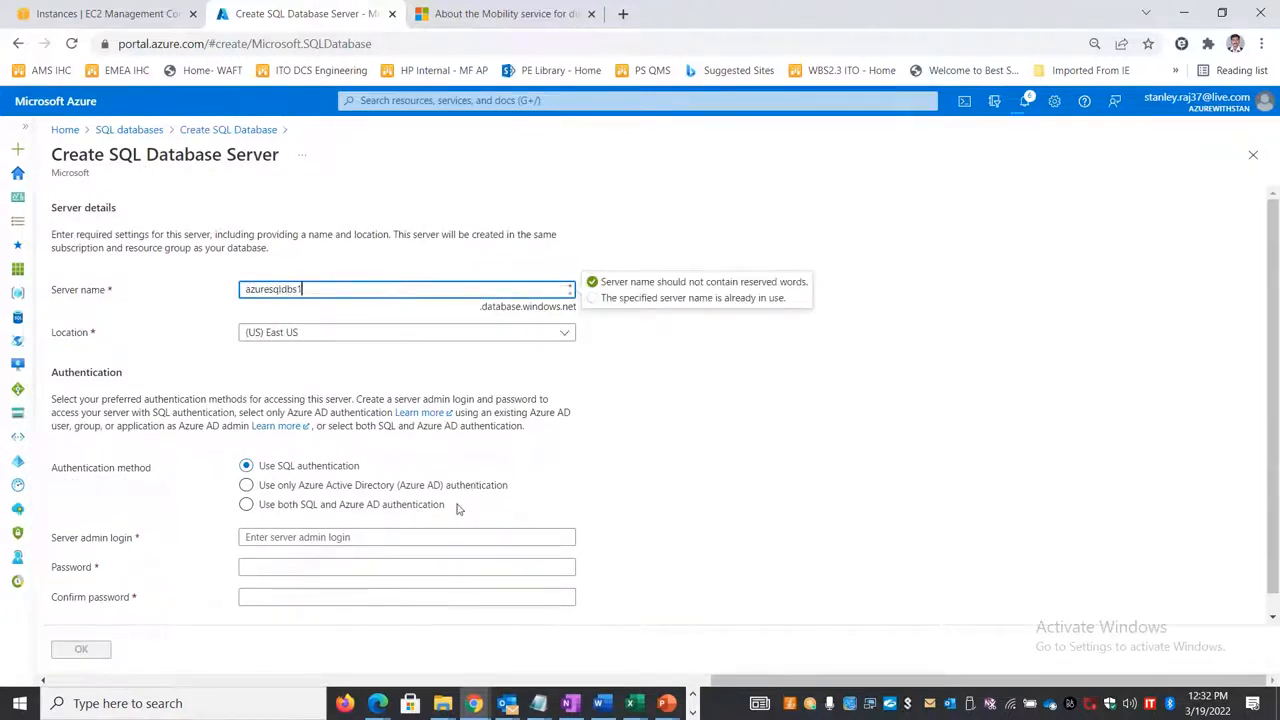
Step: Enter the server admin login name, its password and the password confirmation for SQL authentication
{"action": "scroll", "coordinate": [458, 510], "scroll_direction": "down", "scroll_amount": 1}
{"action": "left_click", "coordinate": [311, 518]}
{"action": "type", "text": "stan"}
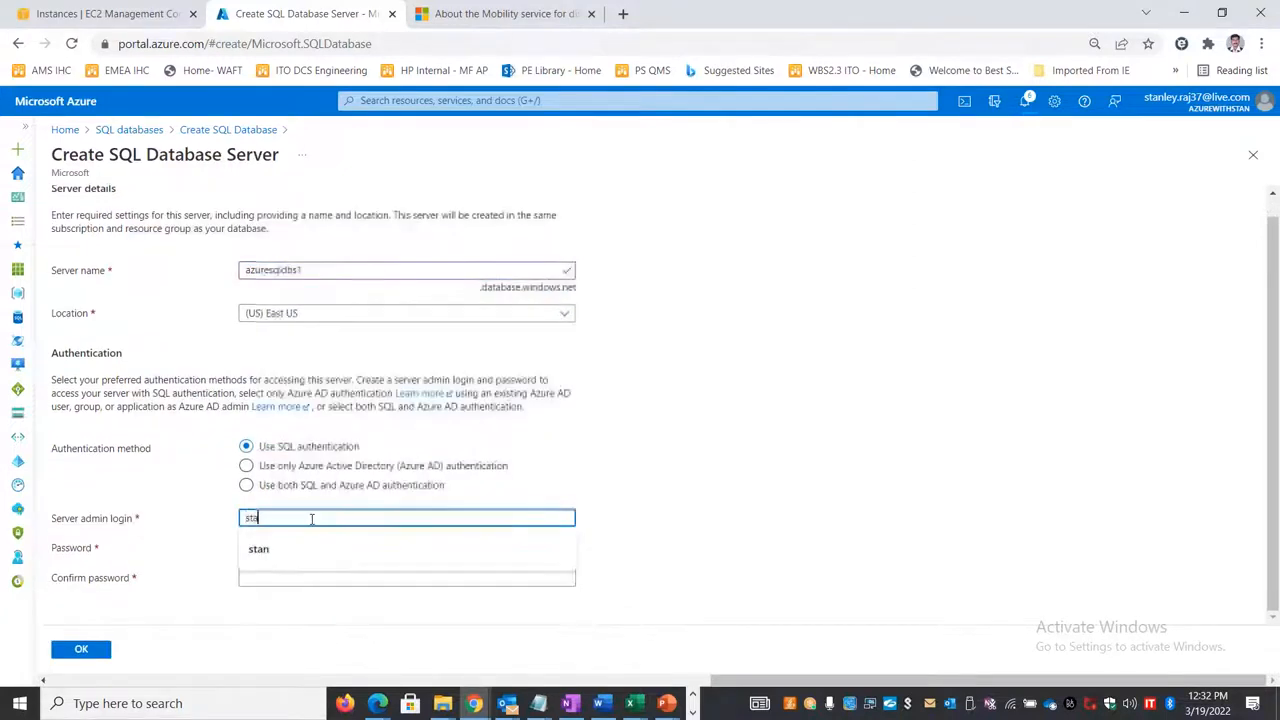
{"action": "key", "text": "Tab"}
{"action": "type", "text": "P••"}
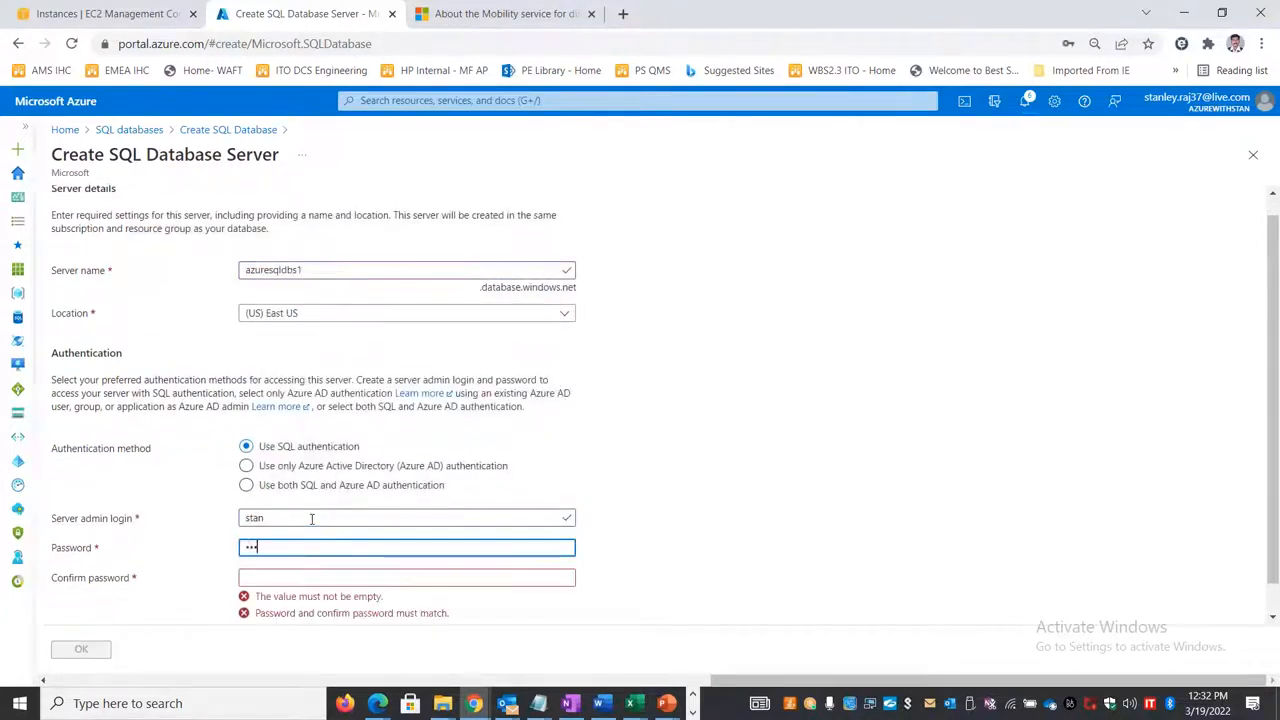
{"action": "type", "text": "•••••••••"}
{"action": "key", "text": "Tab"}
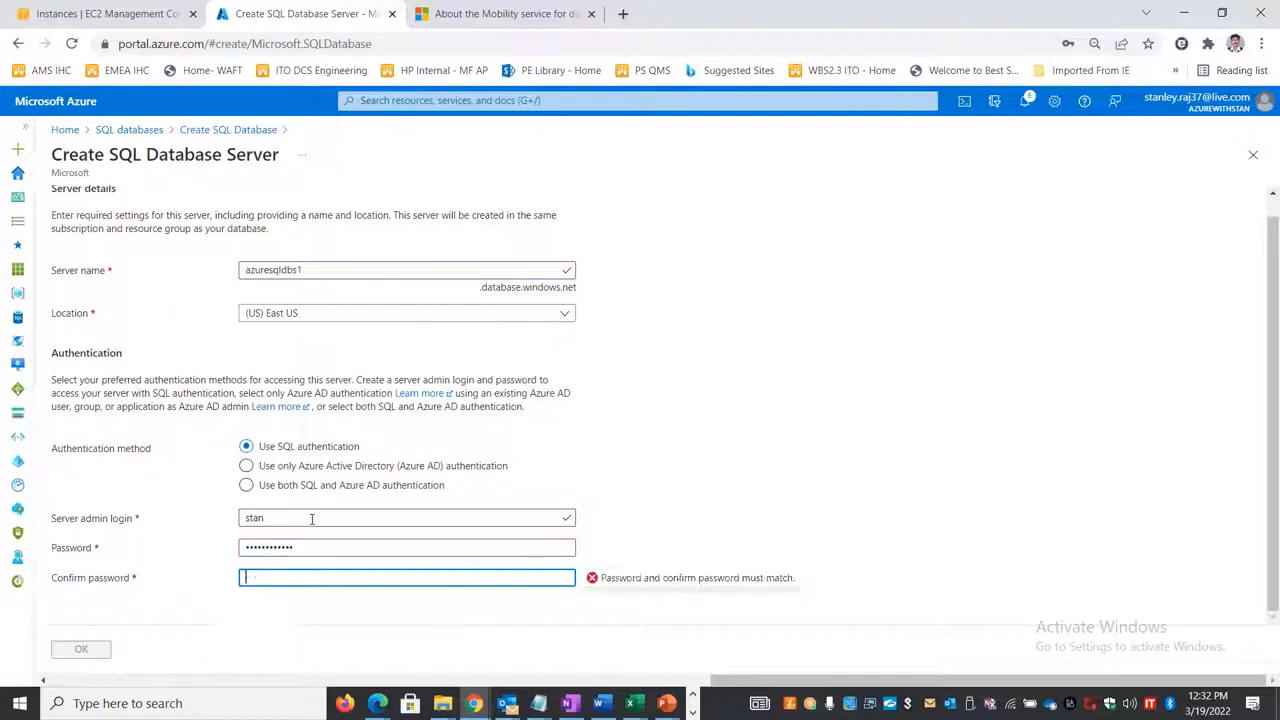
{"action": "type", "text": "•••"}
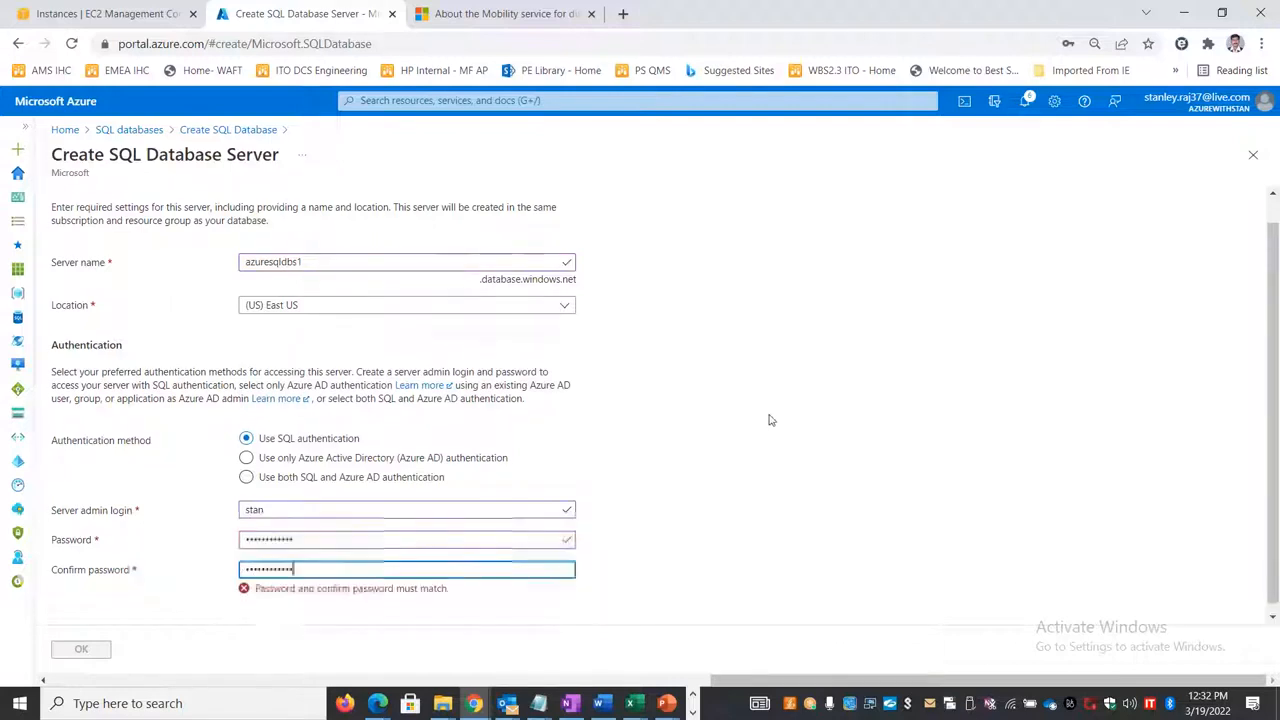
Step: Re-enter the server admin password and its matching confirmation, and accept the new SQL database server's settings
{"action": "left_click_drag", "start_coordinate": [355, 533], "coordinate": [169, 532]}
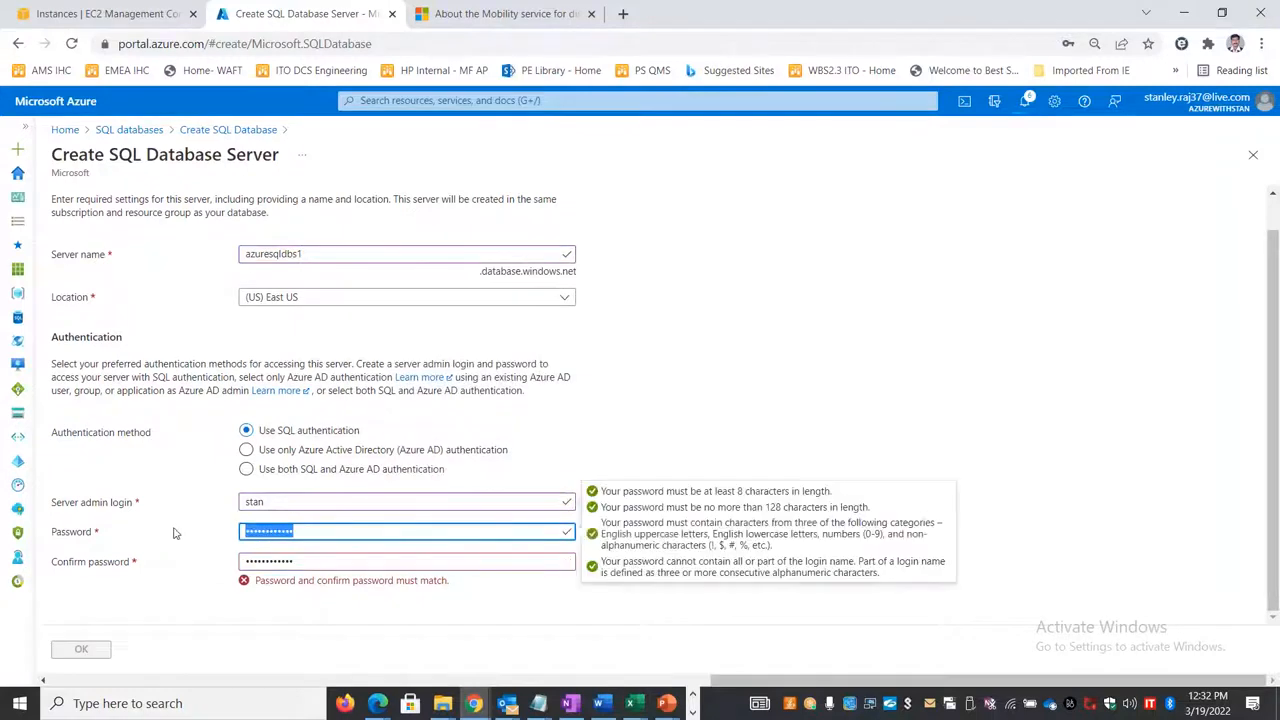
{"action": "type", "text": "••••••••"}
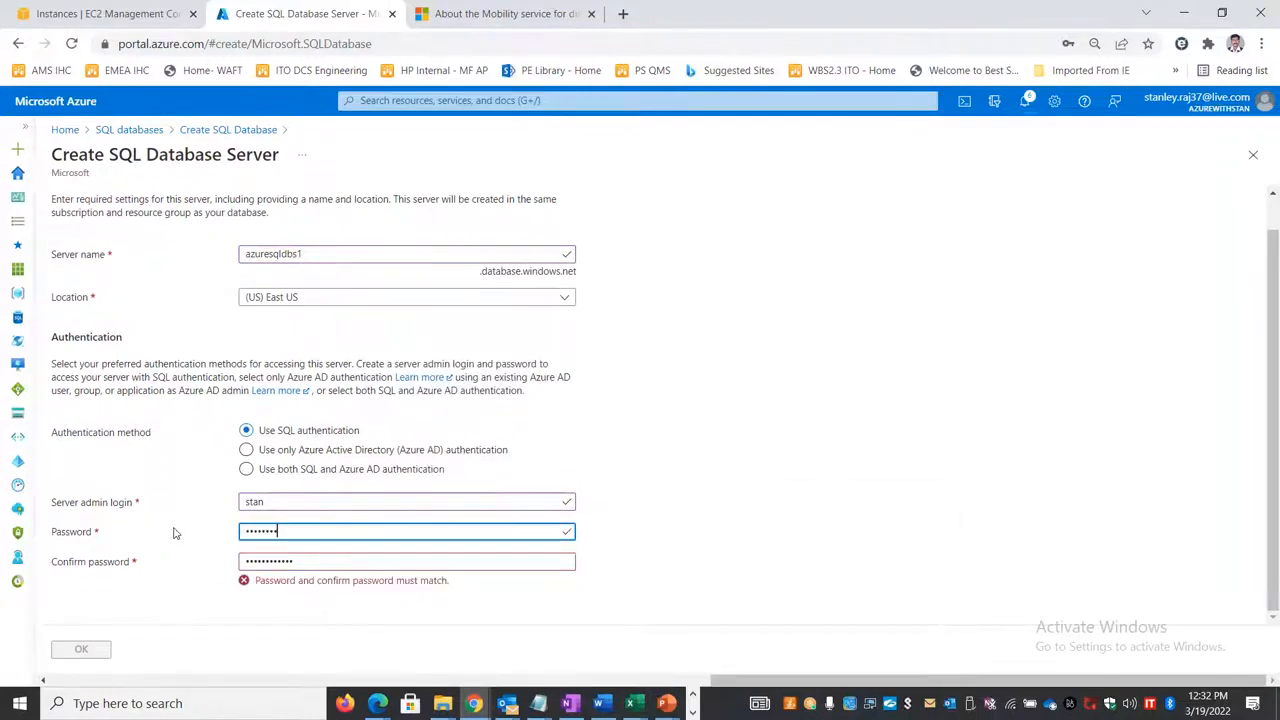
{"action": "type", "text": "••••"}
{"action": "key", "text": "Tab"}
{"action": "type", "text": "•"}
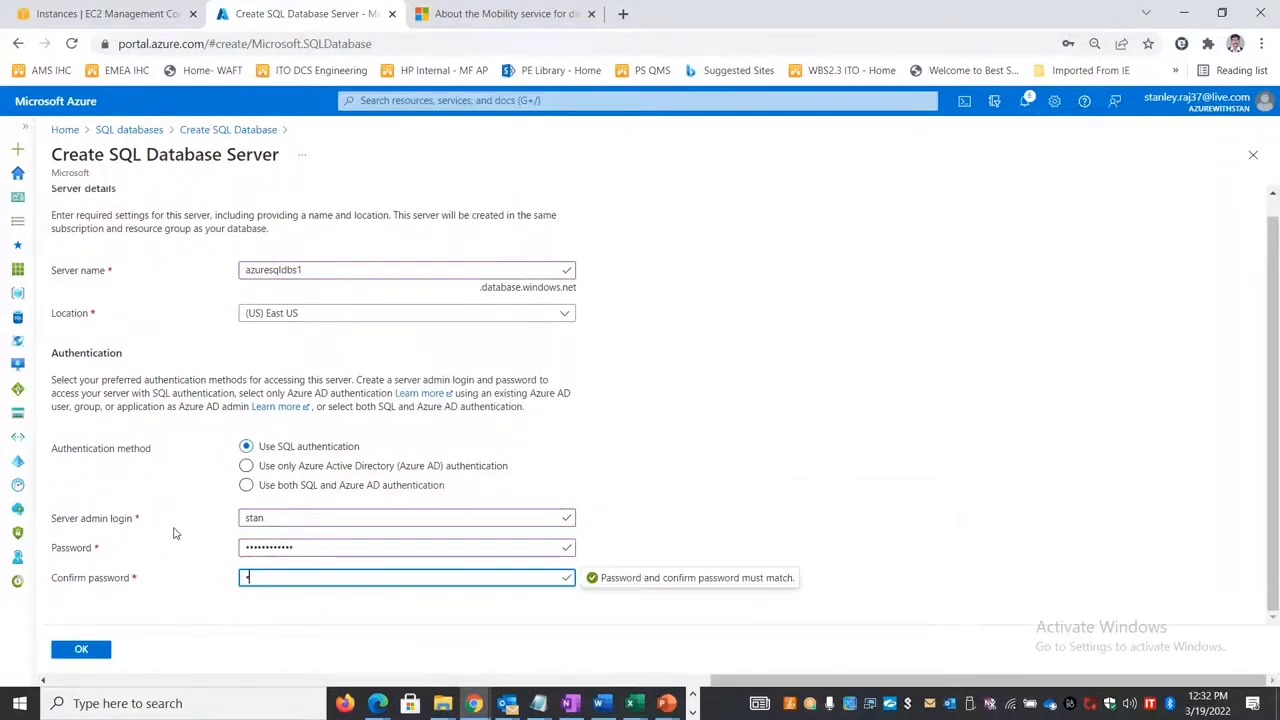
{"action": "type", "text": "•••••••••••"}
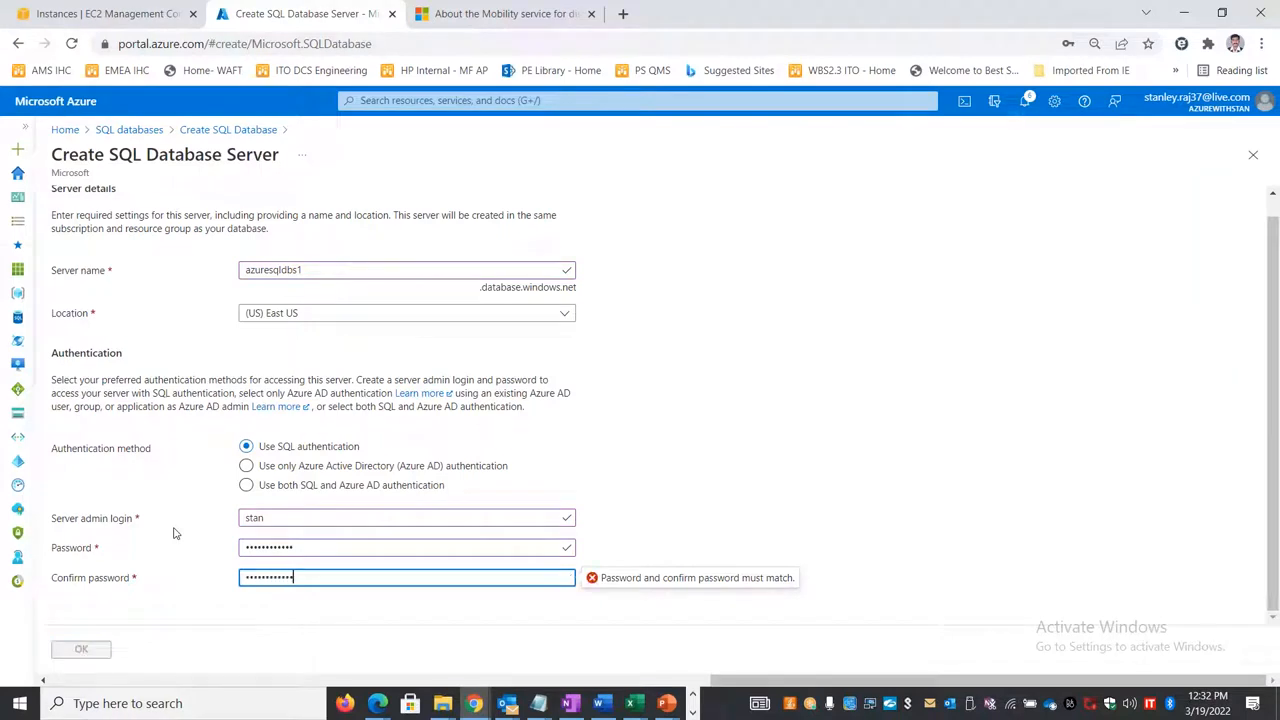
{"action": "left_click", "coordinate": [90, 655]}
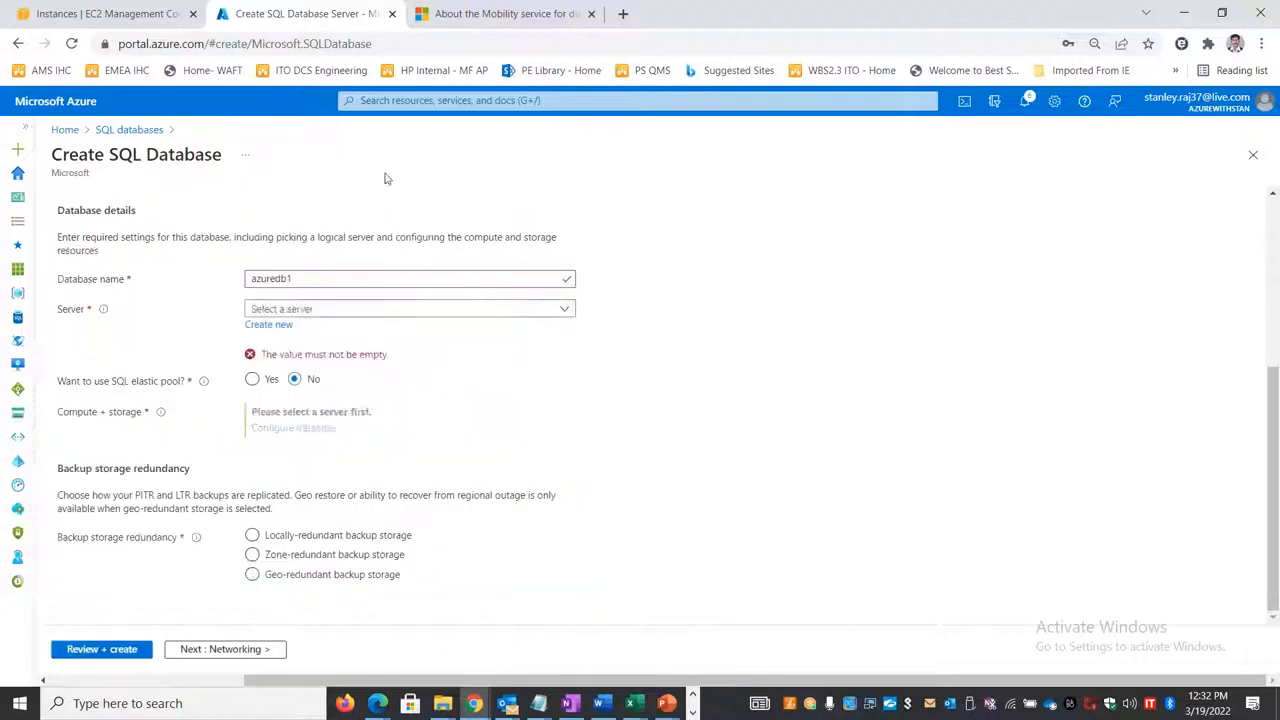
Step: Select locally-redundant backup storage for azuredb1, then review the configuration and create the database
{"action": "scroll", "coordinate": [216, 455], "scroll_direction": "up", "scroll_amount": 3}
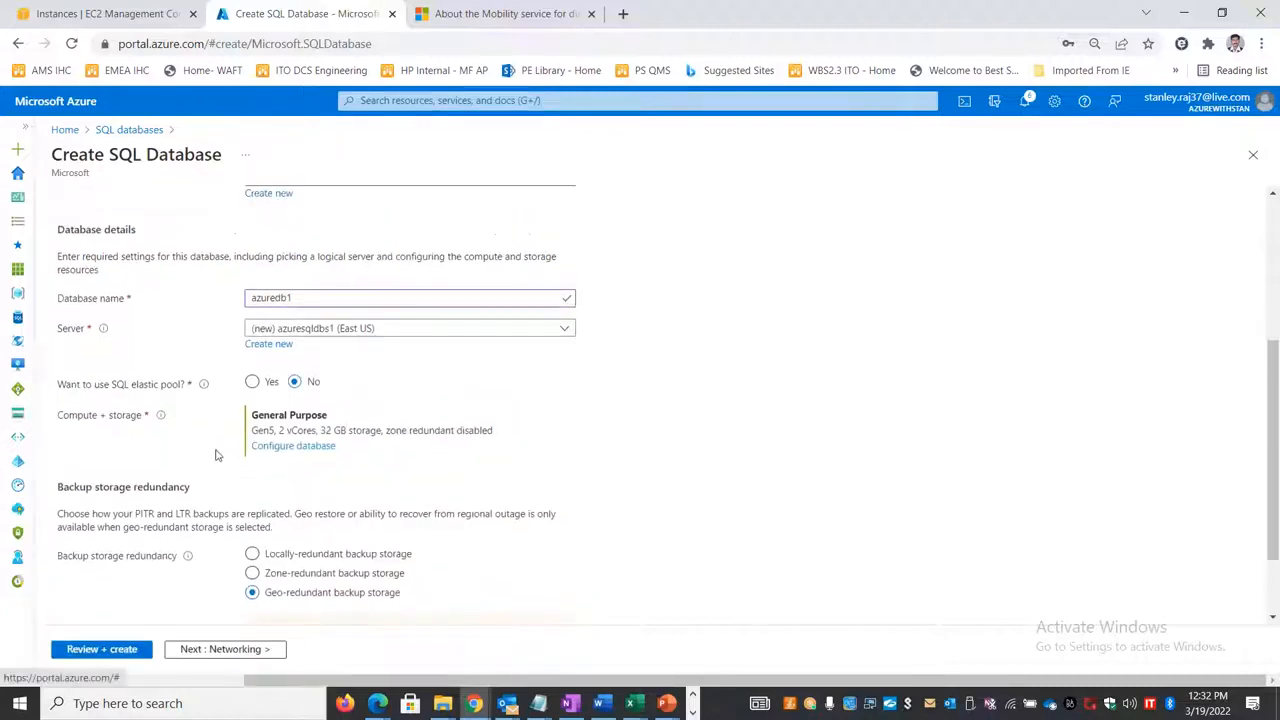
{"action": "scroll", "coordinate": [660, 405], "scroll_direction": "down", "scroll_amount": 4}
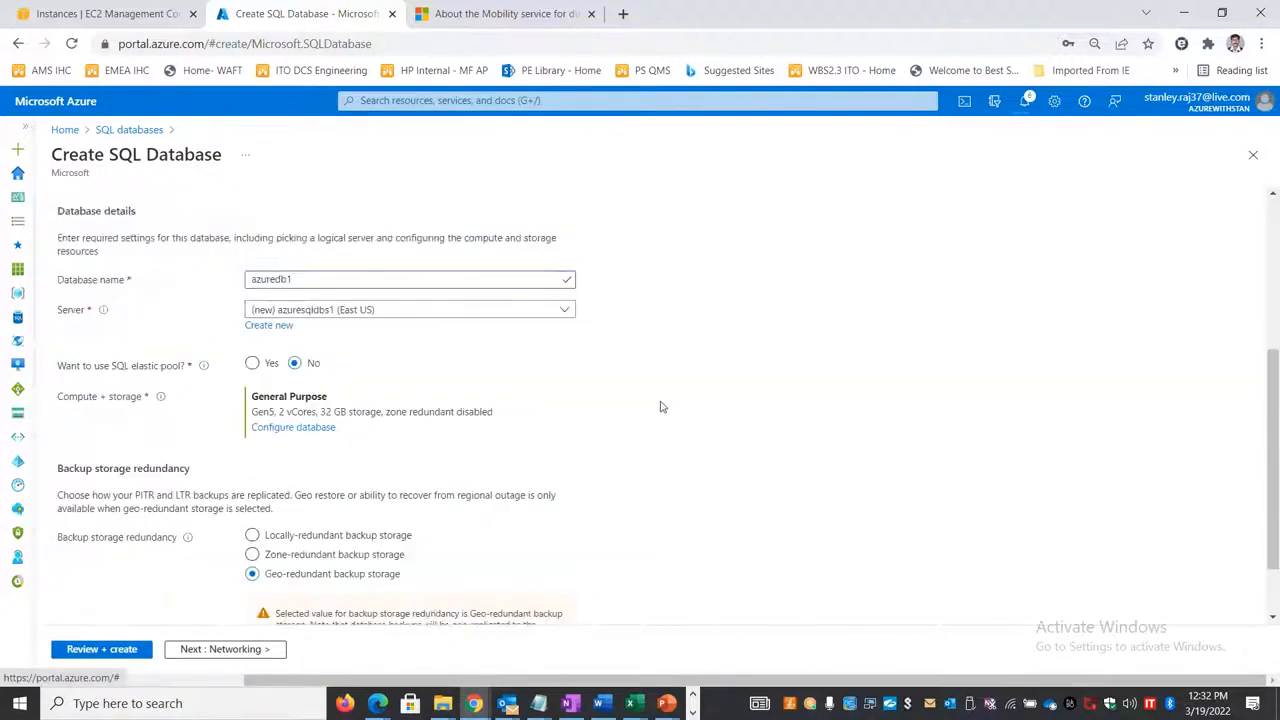
{"action": "left_click", "coordinate": [272, 452]}
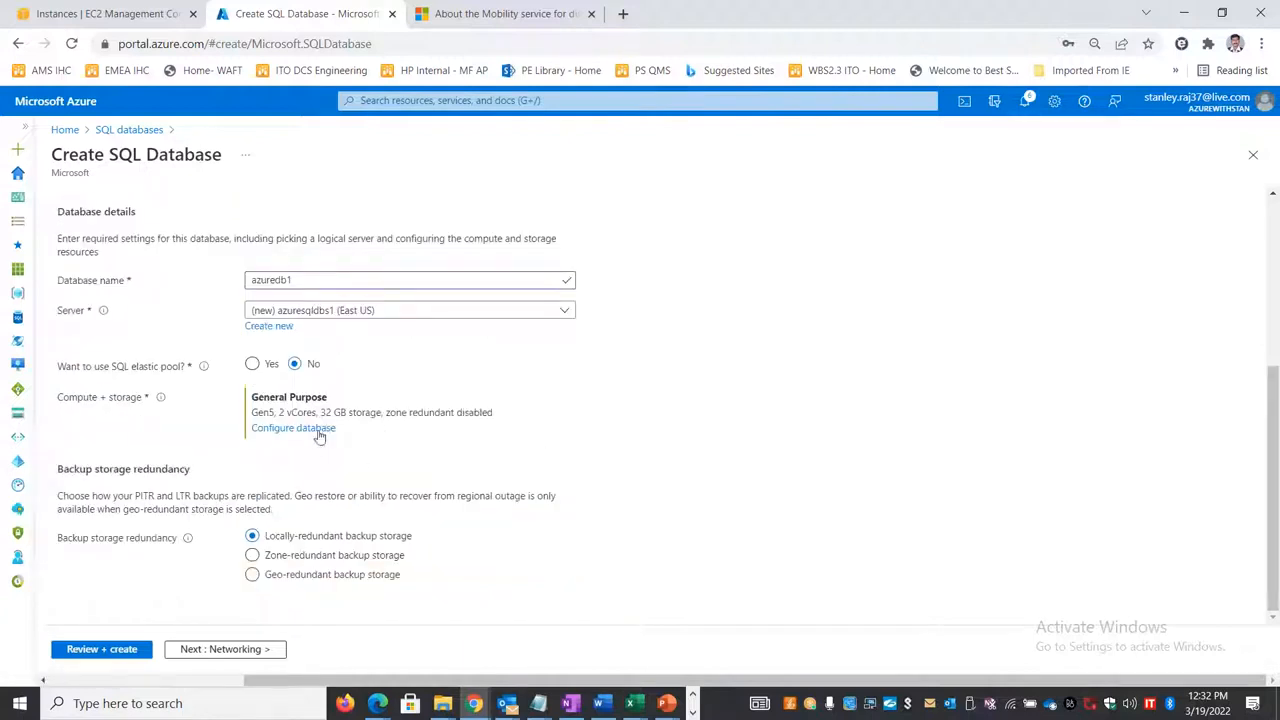
{"action": "scroll", "coordinate": [451, 457], "scroll_direction": "up", "scroll_amount": 3}
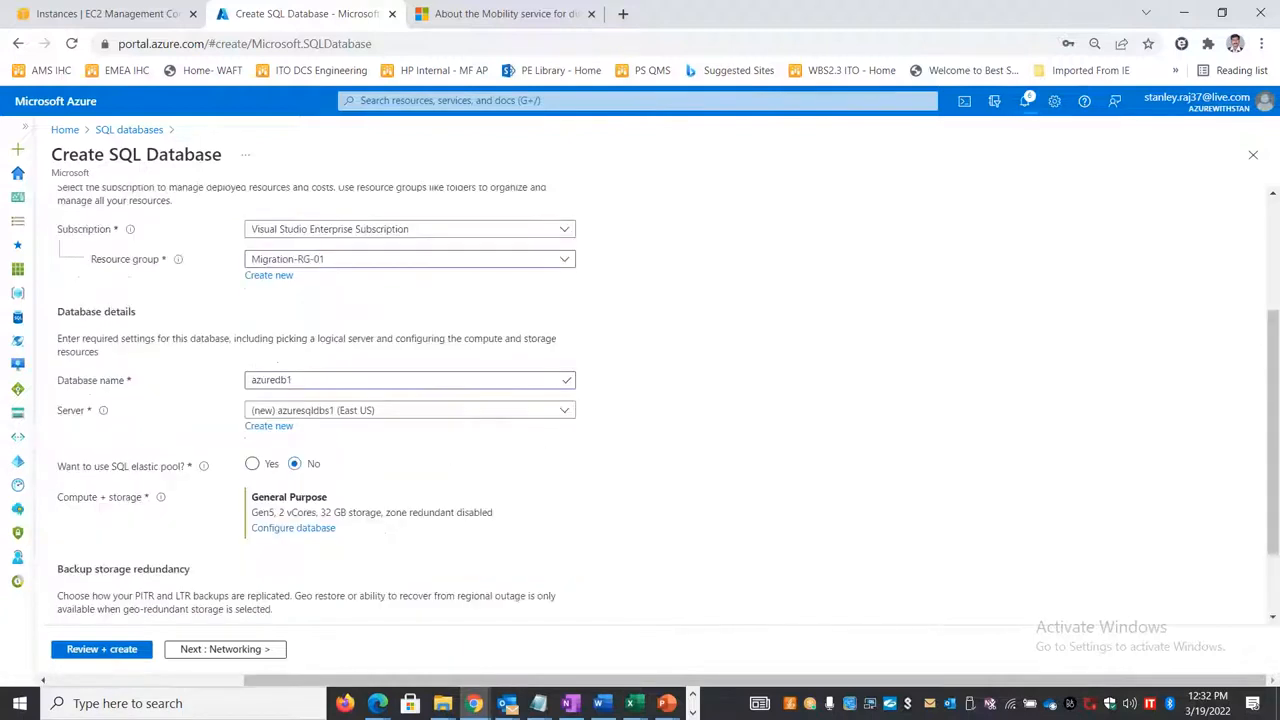
{"action": "scroll", "coordinate": [451, 457], "scroll_direction": "down", "scroll_amount": 3}
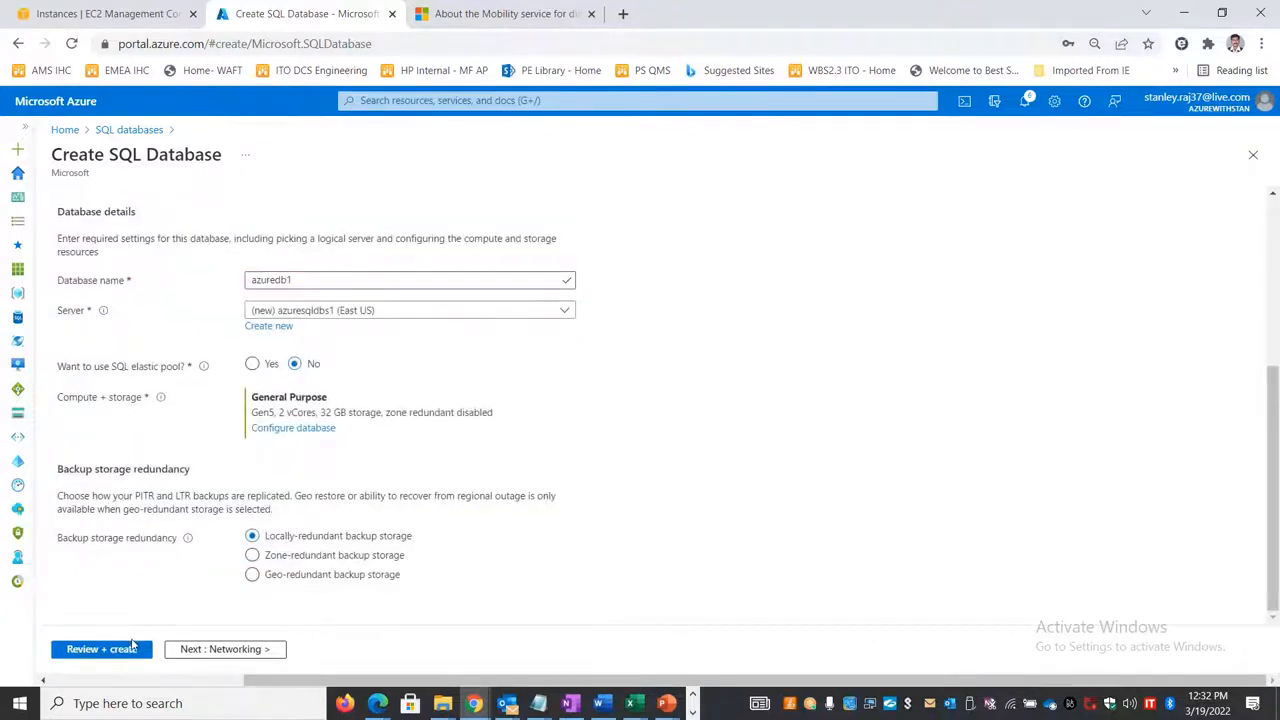
{"action": "left_click", "coordinate": [130, 649]}
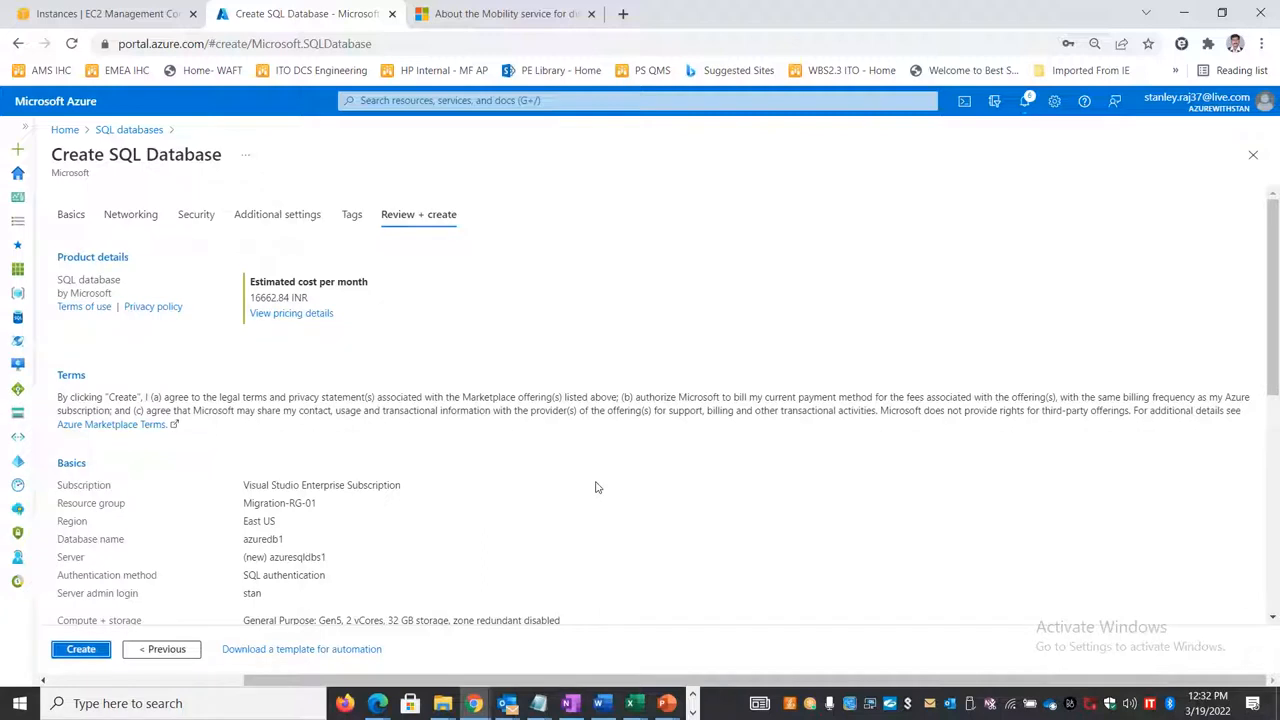
{"action": "left_click", "coordinate": [83, 649]}
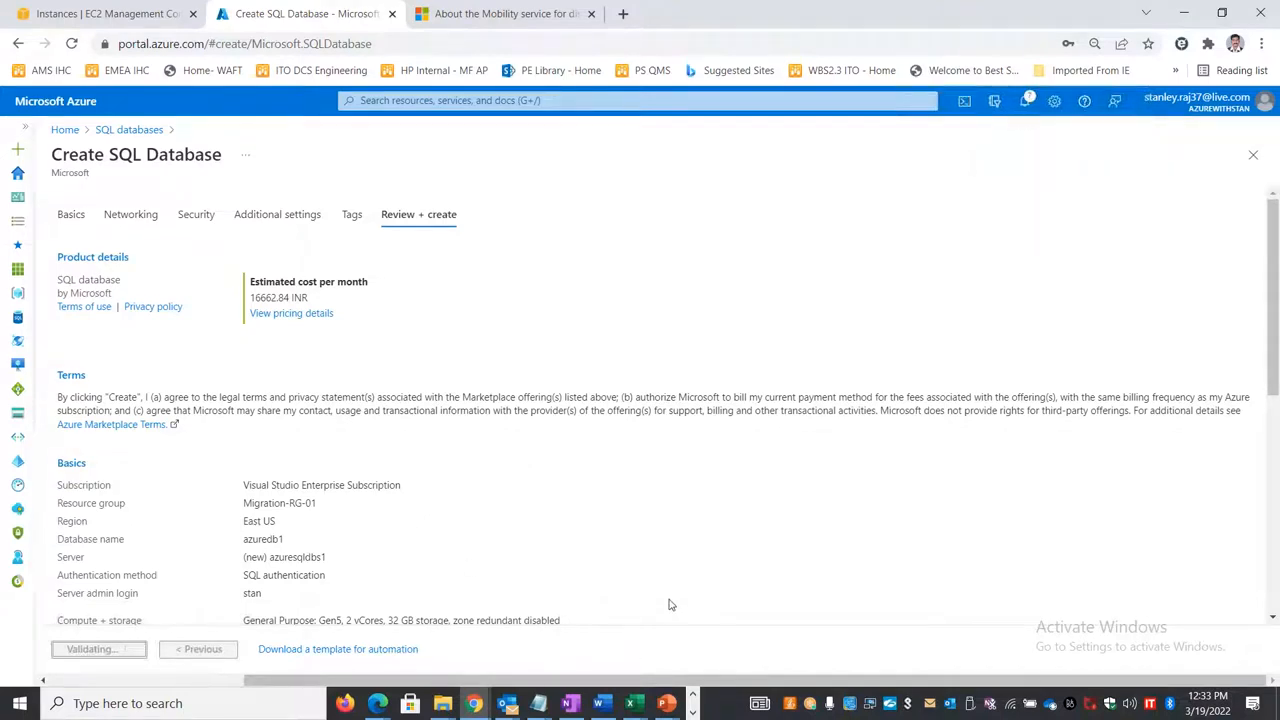
Step: Switch to Data Migration Assistant in the remote desktop session and continue the onprem2azureproj1 assessment to source selection
{"action": "key", "text": "alt+Tab"}
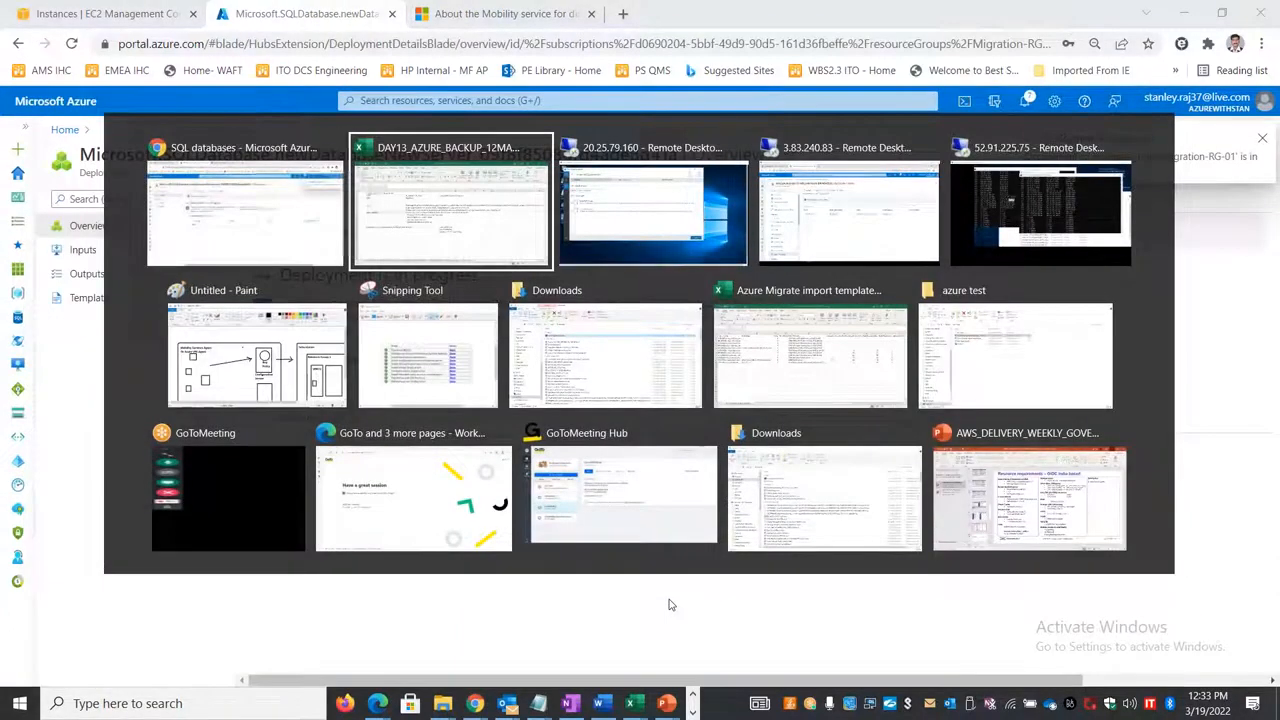
{"action": "key", "text": "alt+shift+Tab"}
{"action": "key", "text": "alt+Tab"}
{"action": "key", "text": "alt+Tab"}
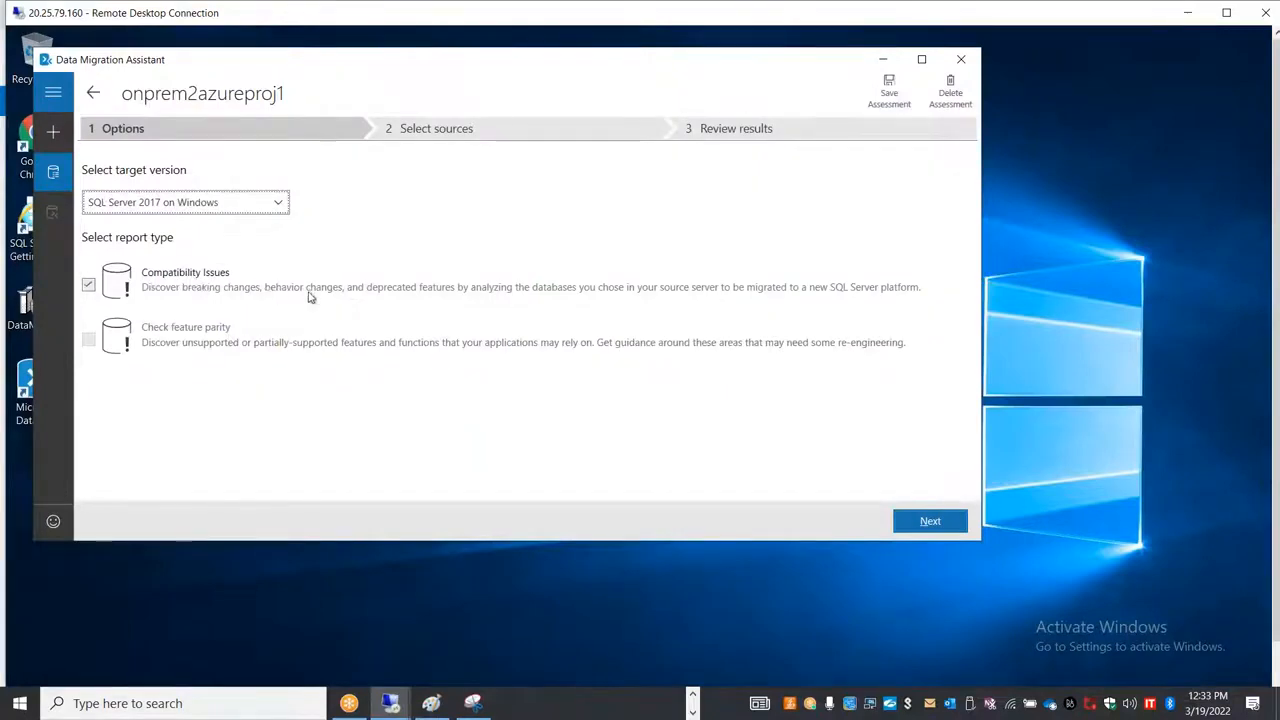
{"action": "left_click", "coordinate": [928, 521]}
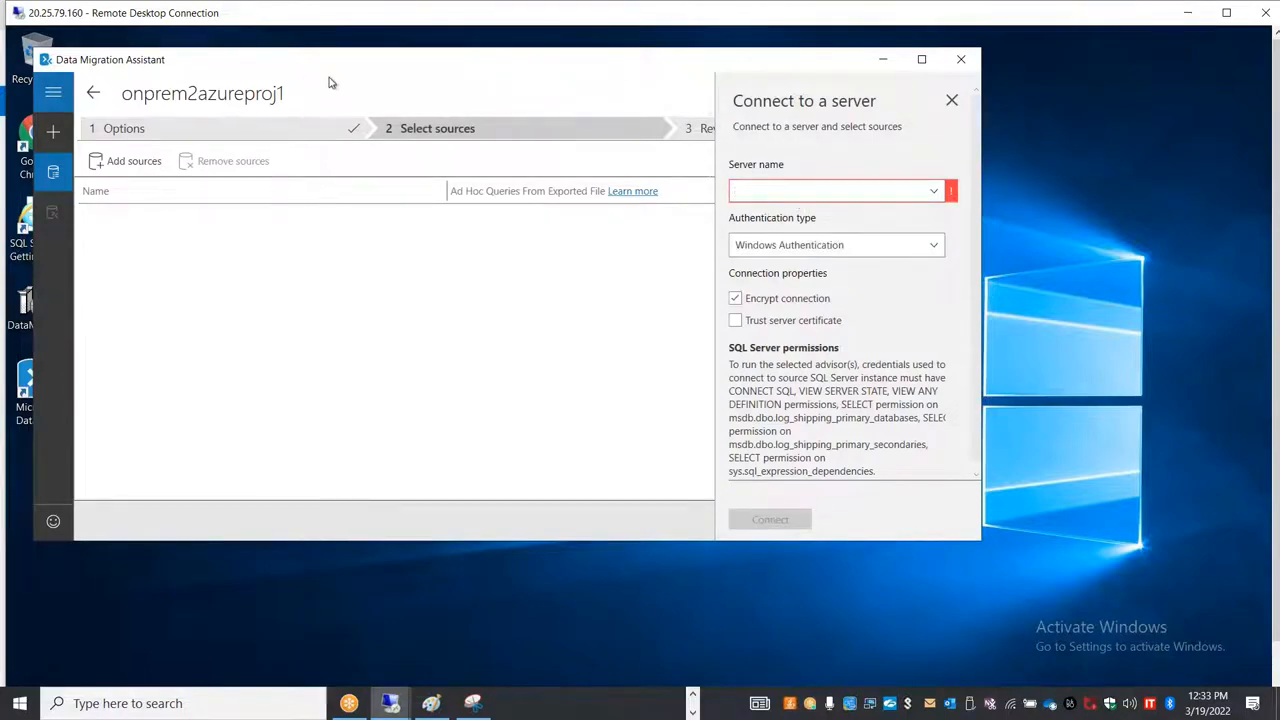
Step: Connect to the source server localhost using Windows Authentication with connection encryption turned off
{"action": "left_click", "coordinate": [764, 194]}
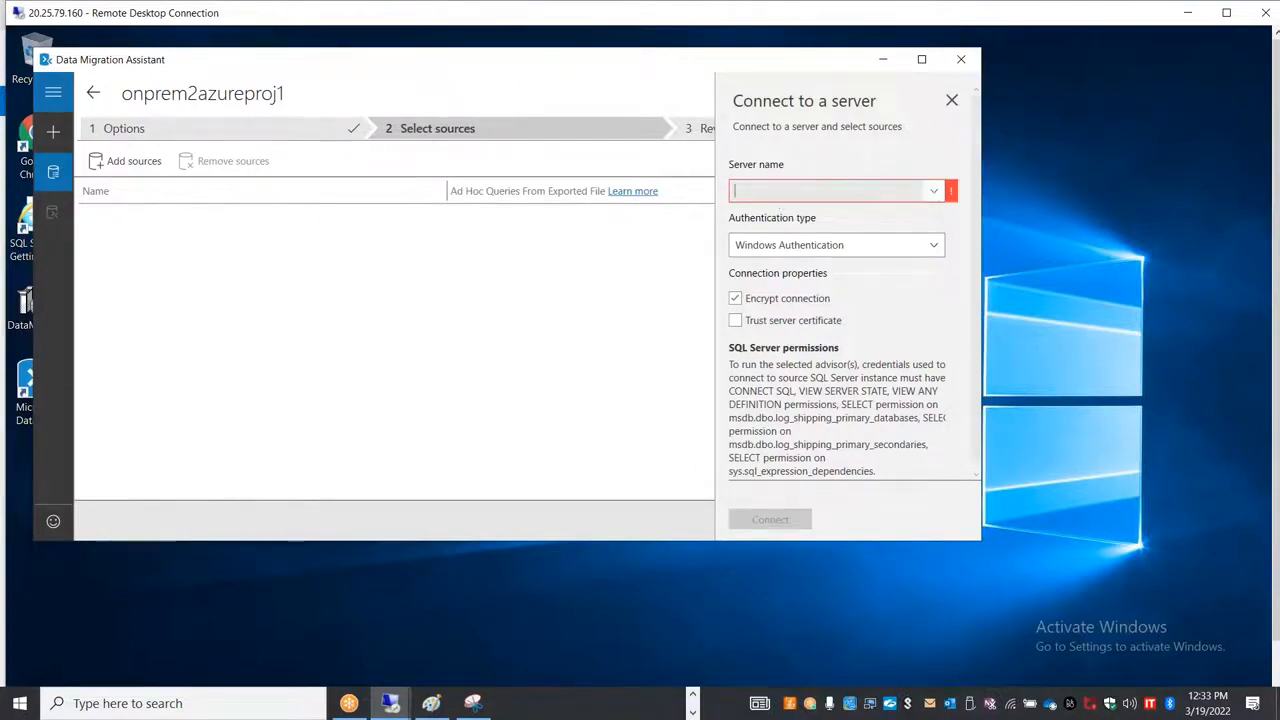
{"action": "type", "text": "i"}
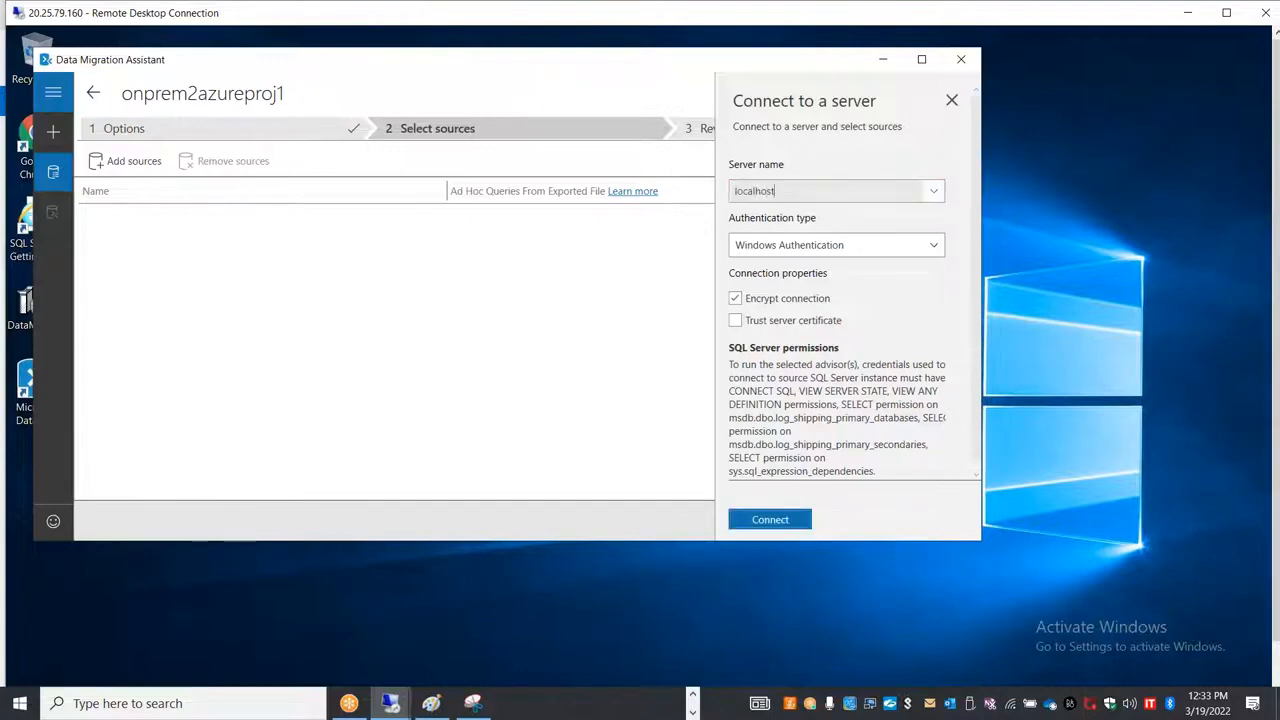
{"action": "left_click", "coordinate": [812, 252]}
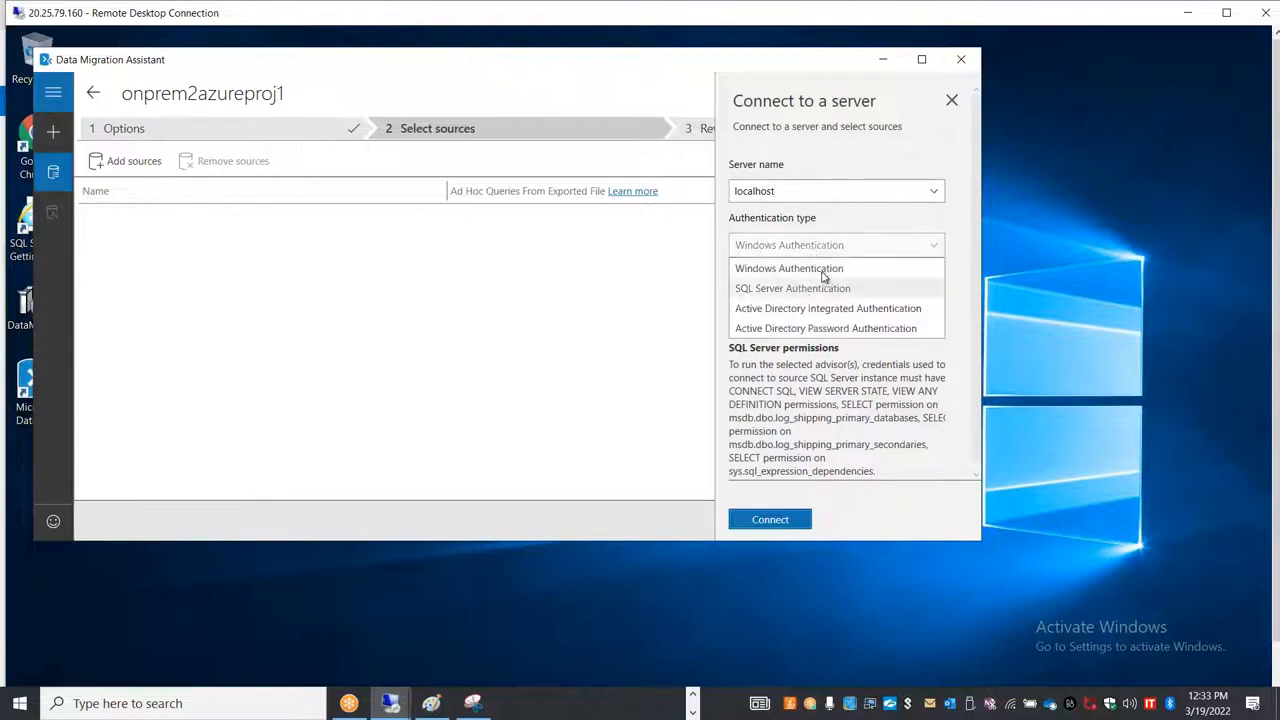
{"action": "left_click", "coordinate": [826, 269]}
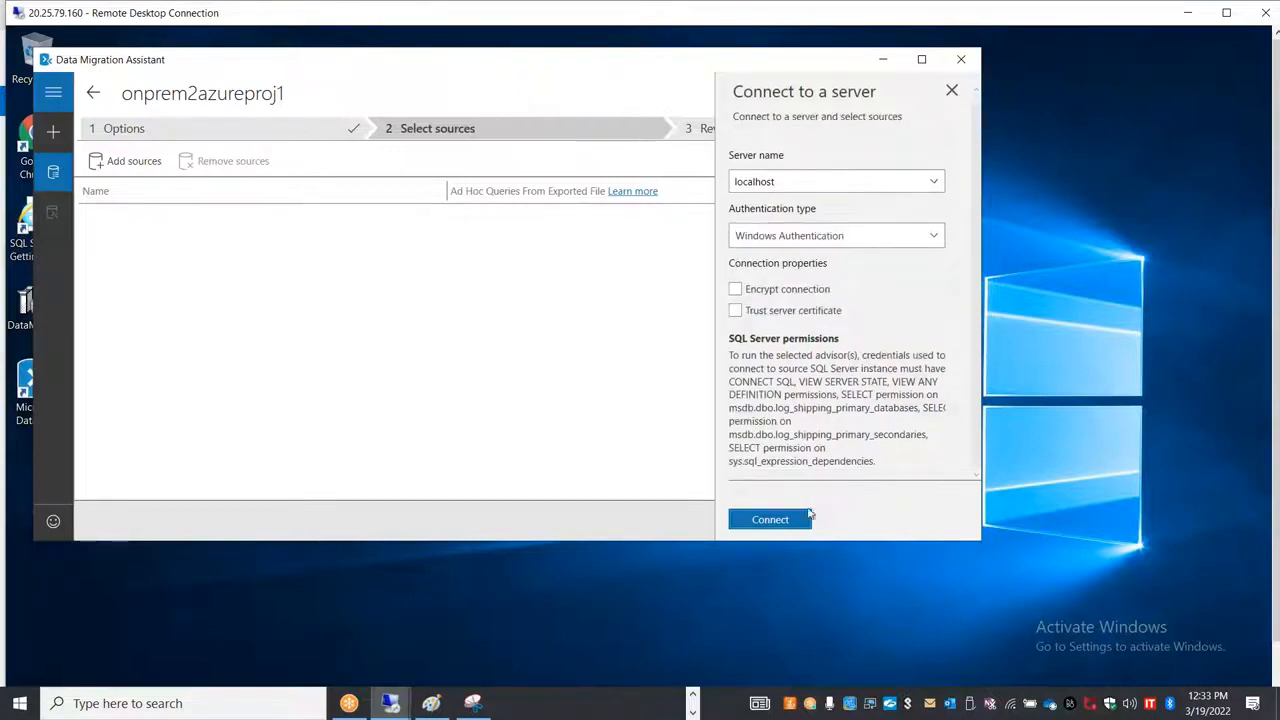
{"action": "left_click", "coordinate": [800, 518]}
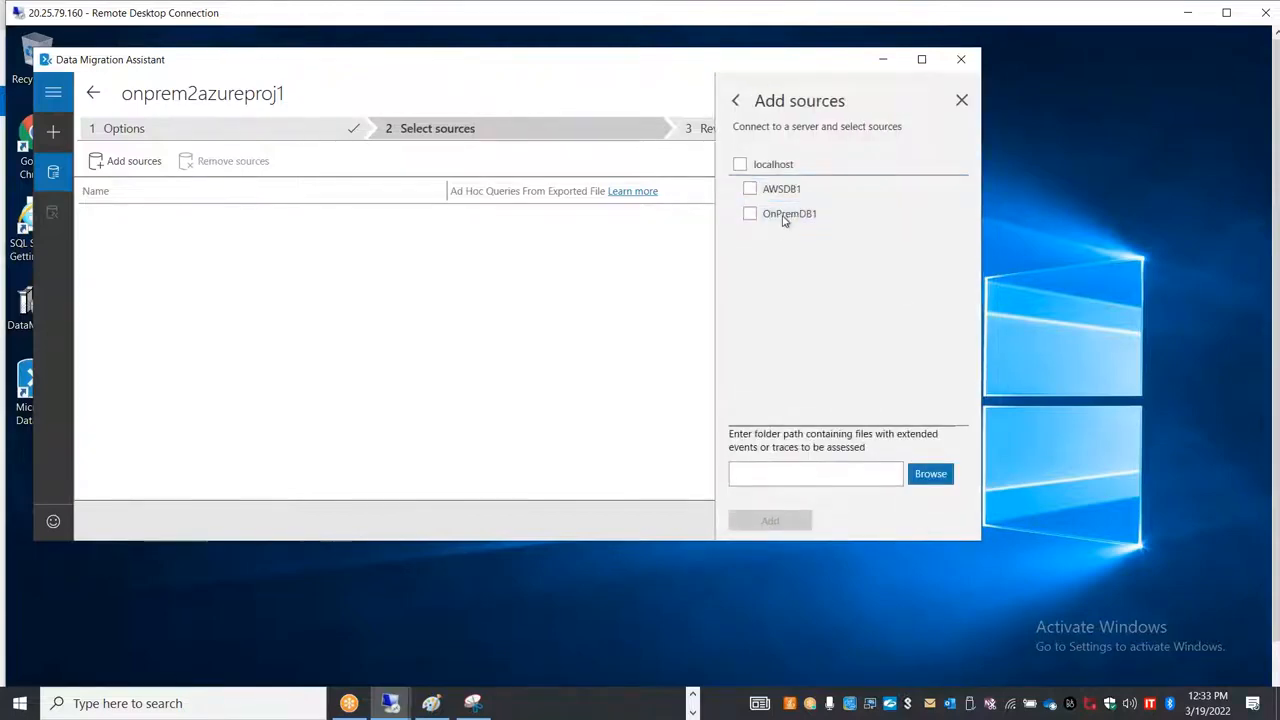
Step: Add both localhost databases, AWSDB1 and OnPremDB1, as sources and start the assessment
{"action": "left_click", "coordinate": [740, 164]}
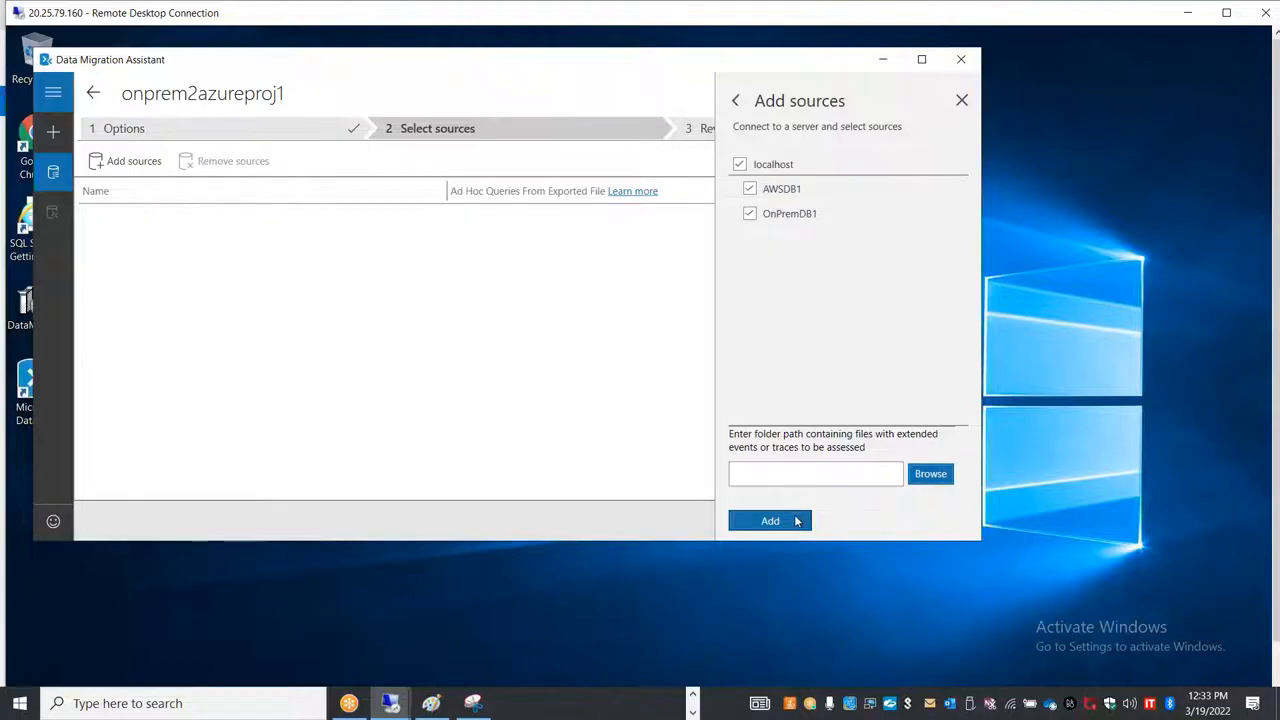
{"action": "left_click", "coordinate": [800, 520]}
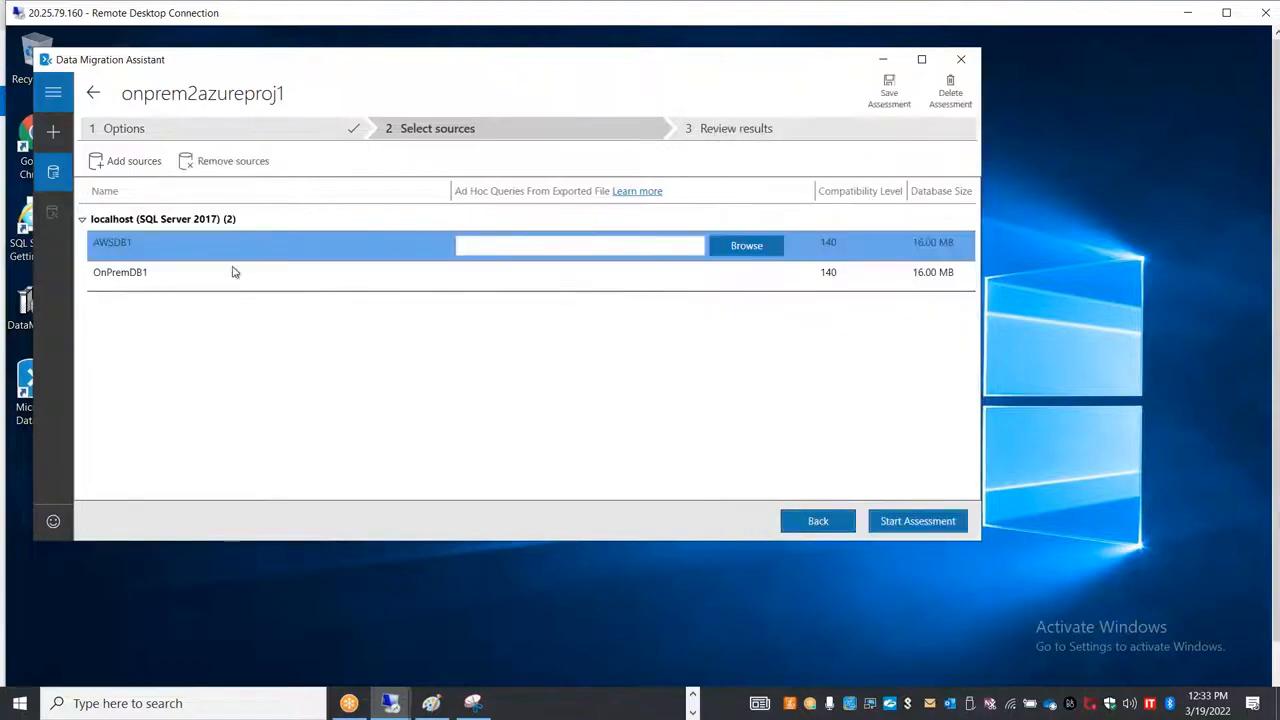
{"action": "left_click", "coordinate": [914, 522]}
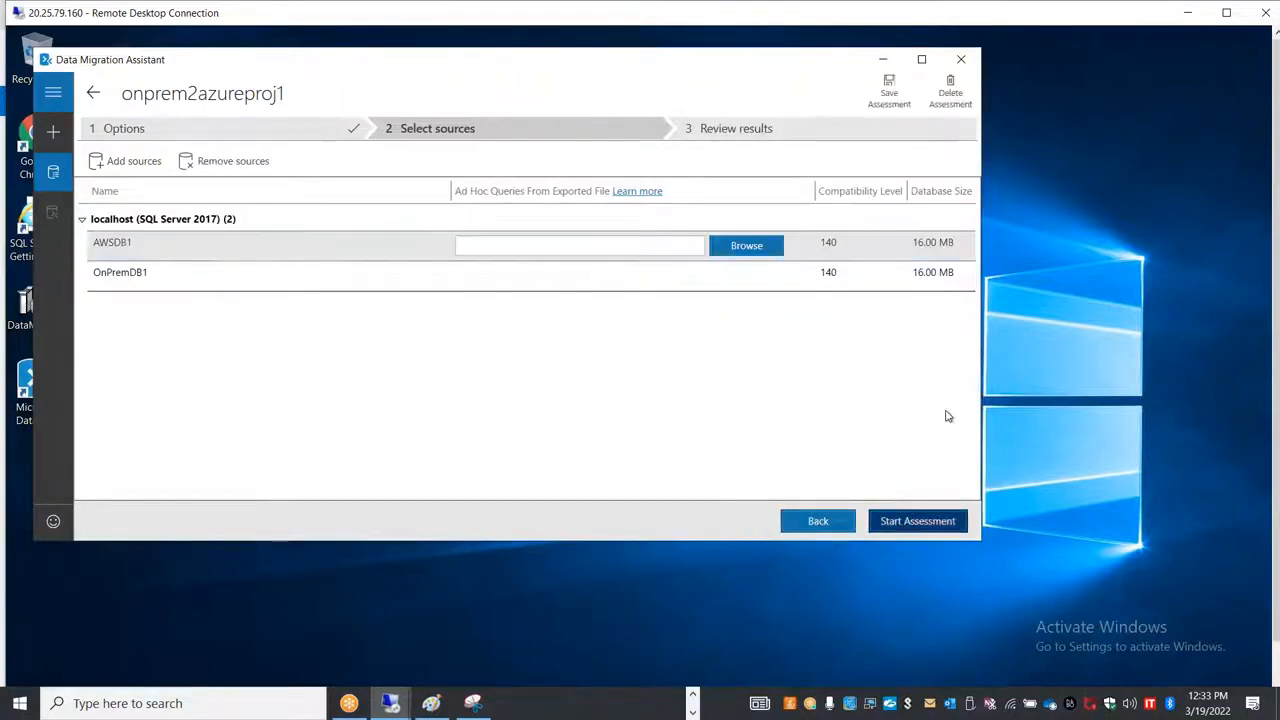
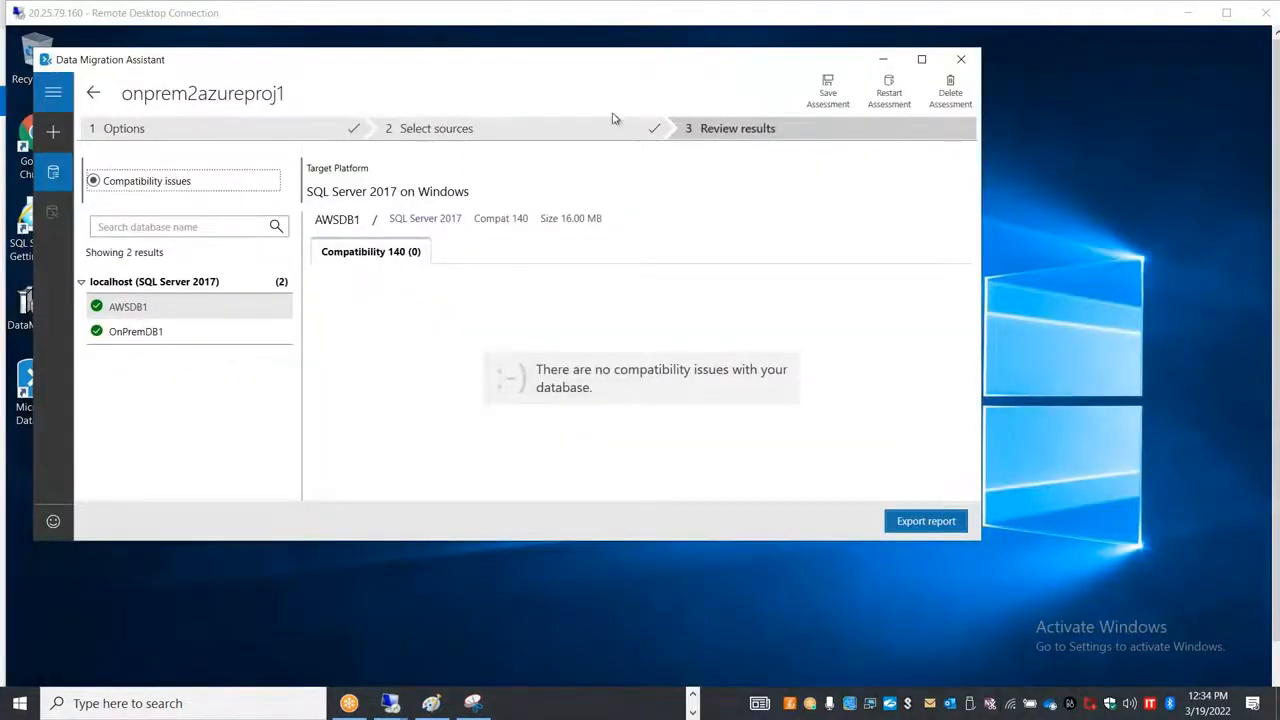
Step: Export the assessment report to Documents as the JSON file proj1migreport and save the assessment as onprem2azureproj1
{"action": "left_click", "coordinate": [587, 20]}
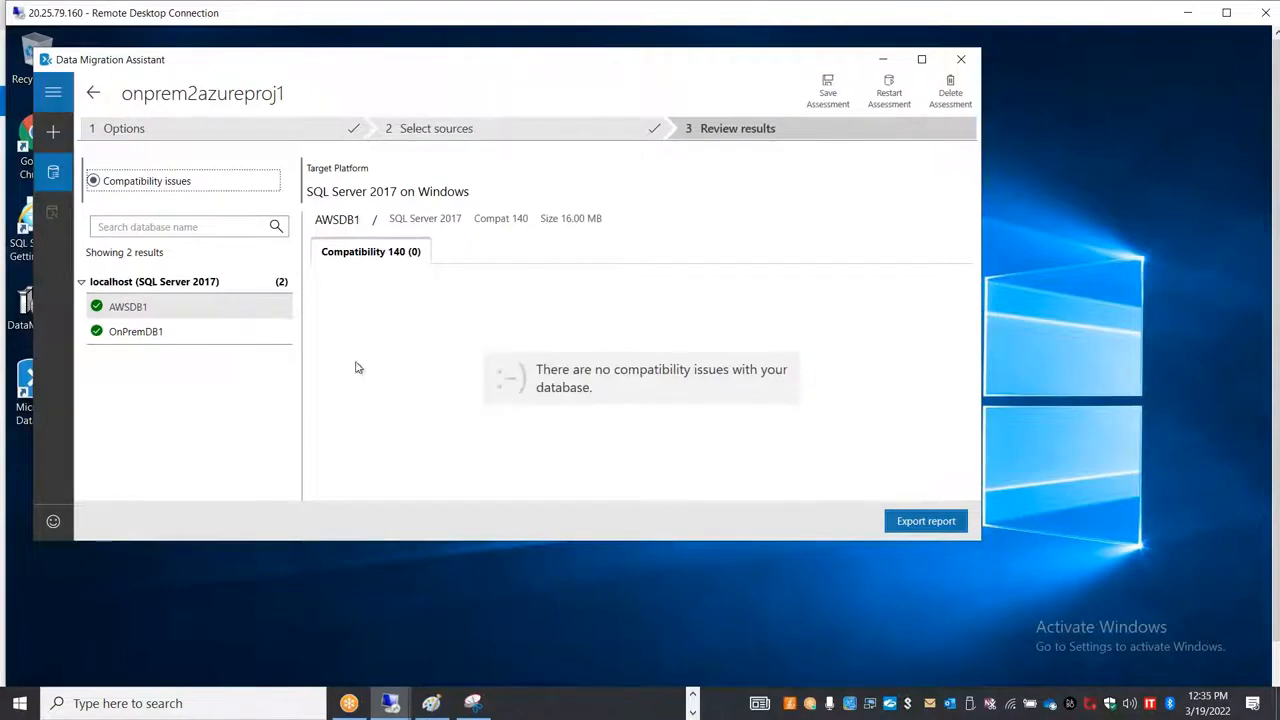
{"action": "left_click", "coordinate": [927, 522]}
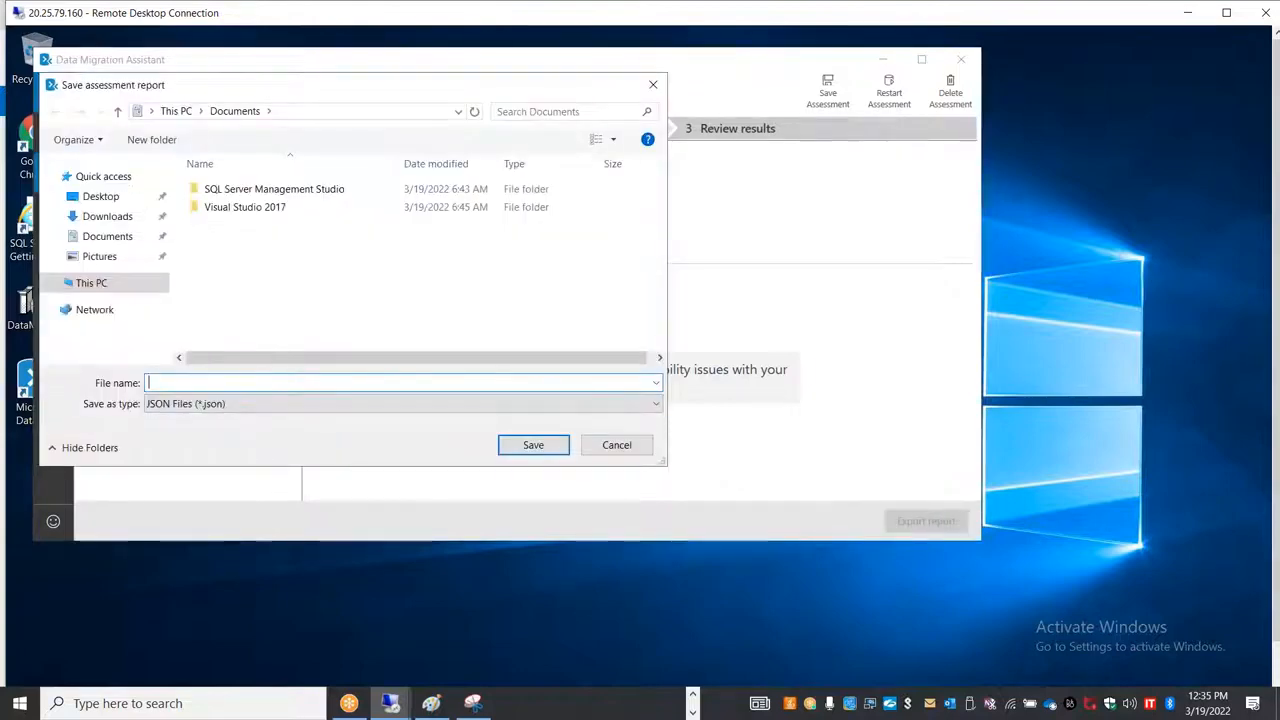
{"action": "type", "text": "proj1mig"}
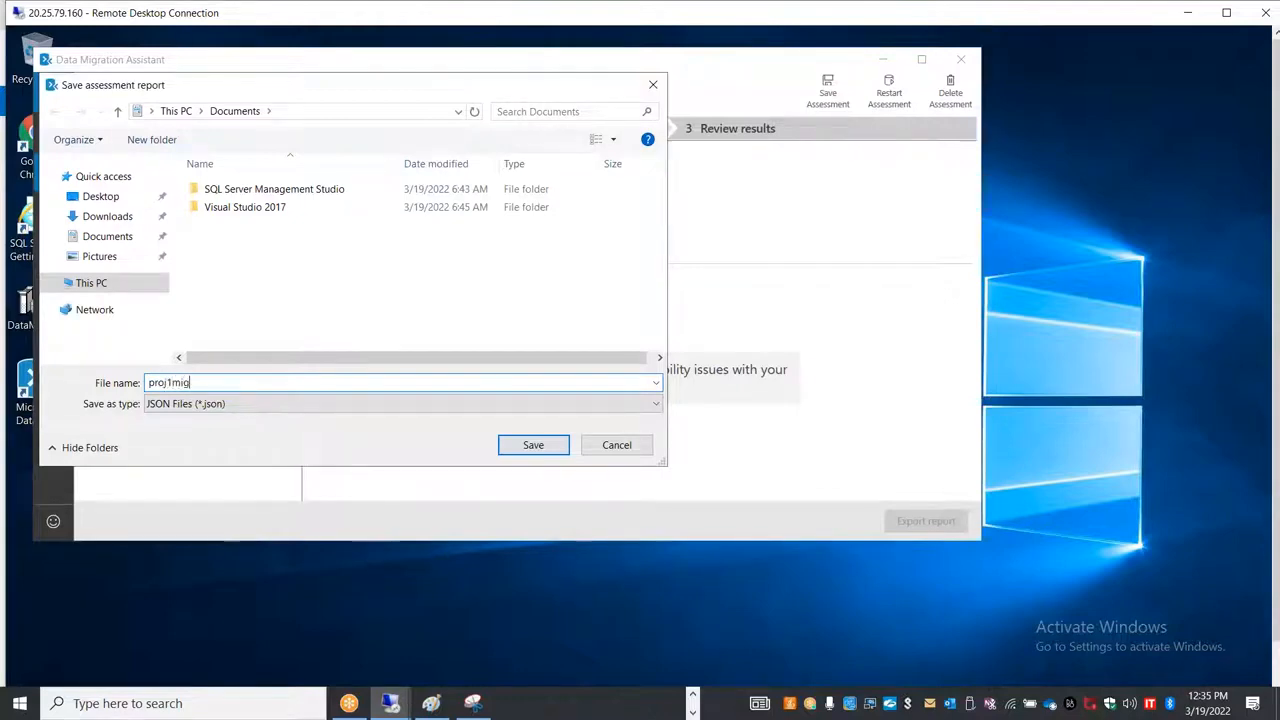
{"action": "type", "text": "report"}
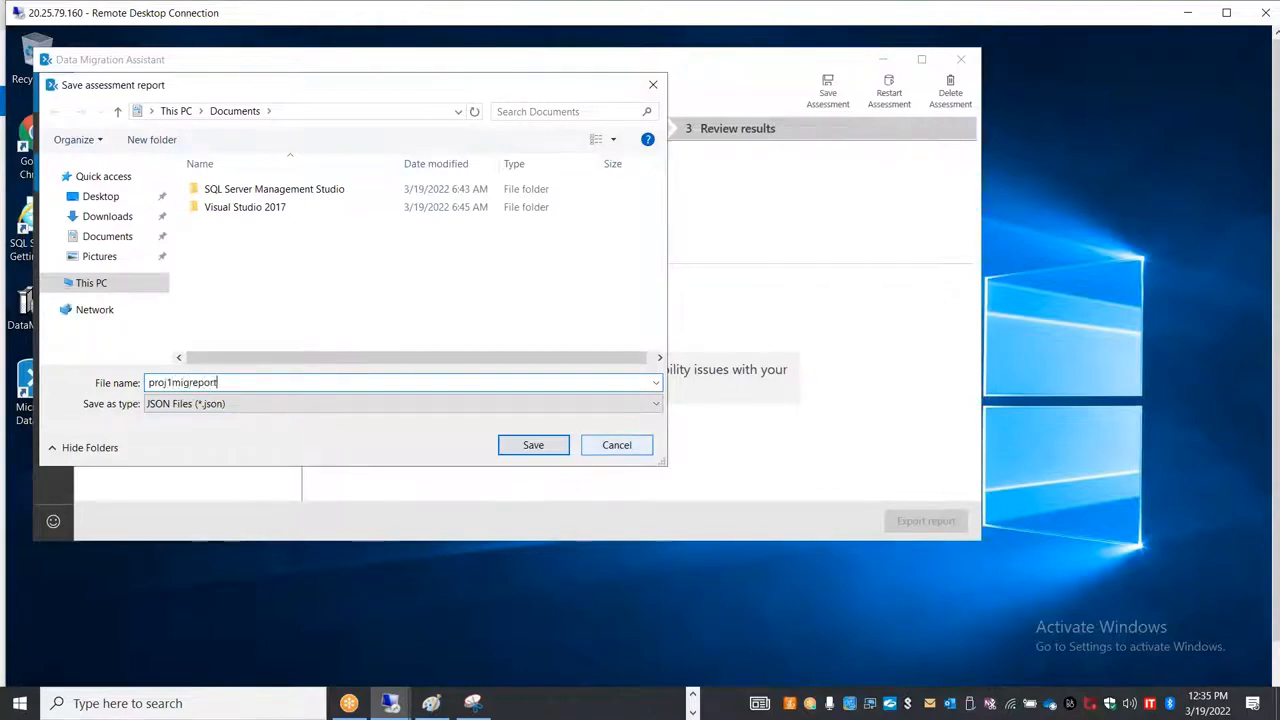
{"action": "left_click", "coordinate": [530, 444]}
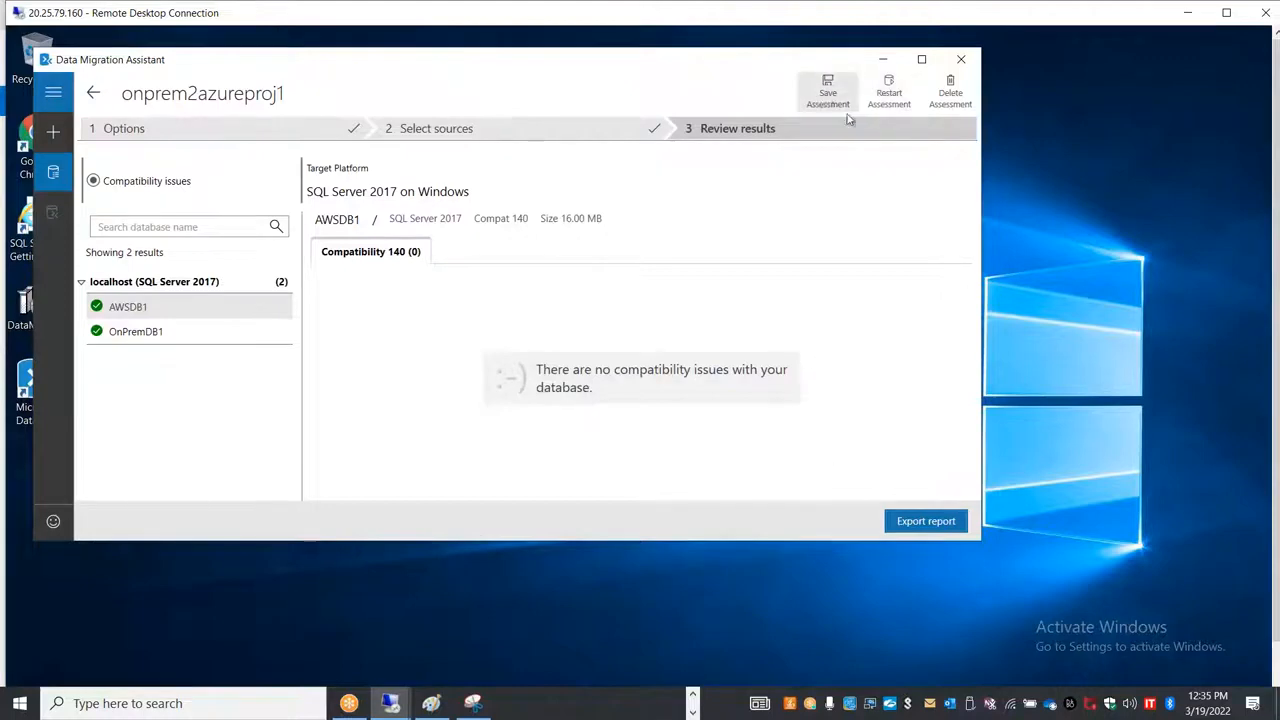
{"action": "left_click", "coordinate": [827, 93]}
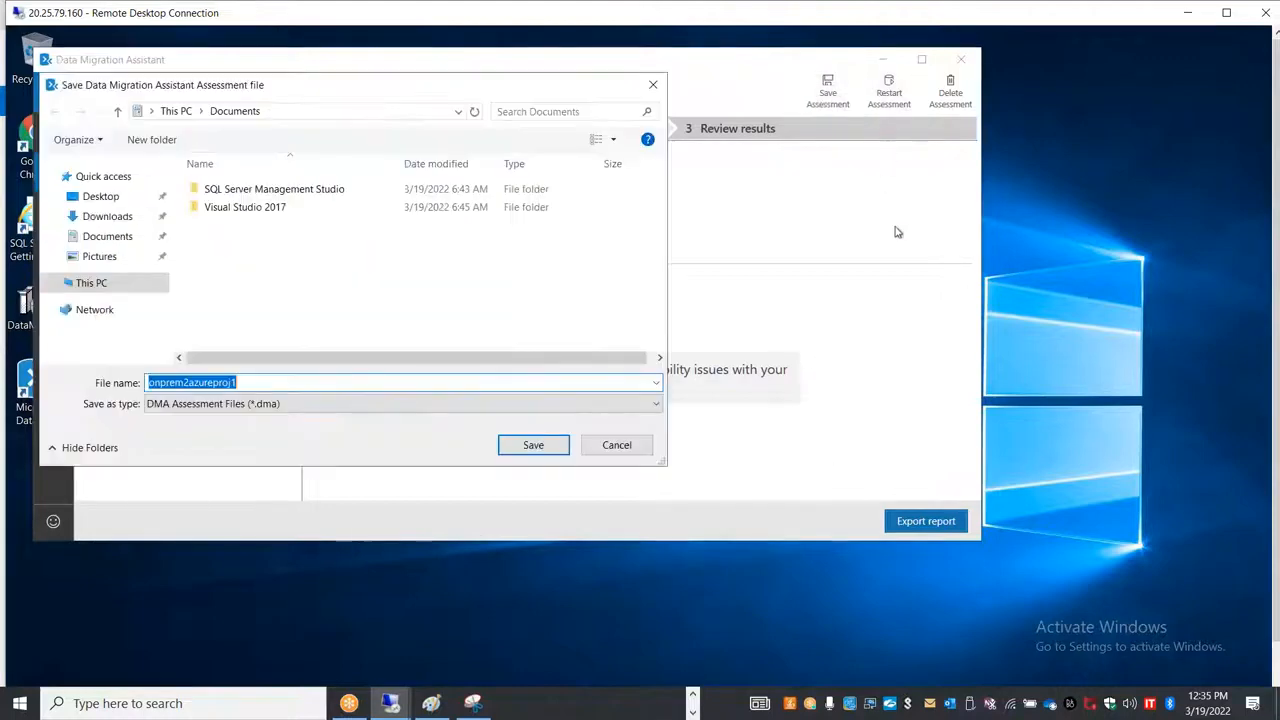
{"action": "left_click", "coordinate": [534, 446]}
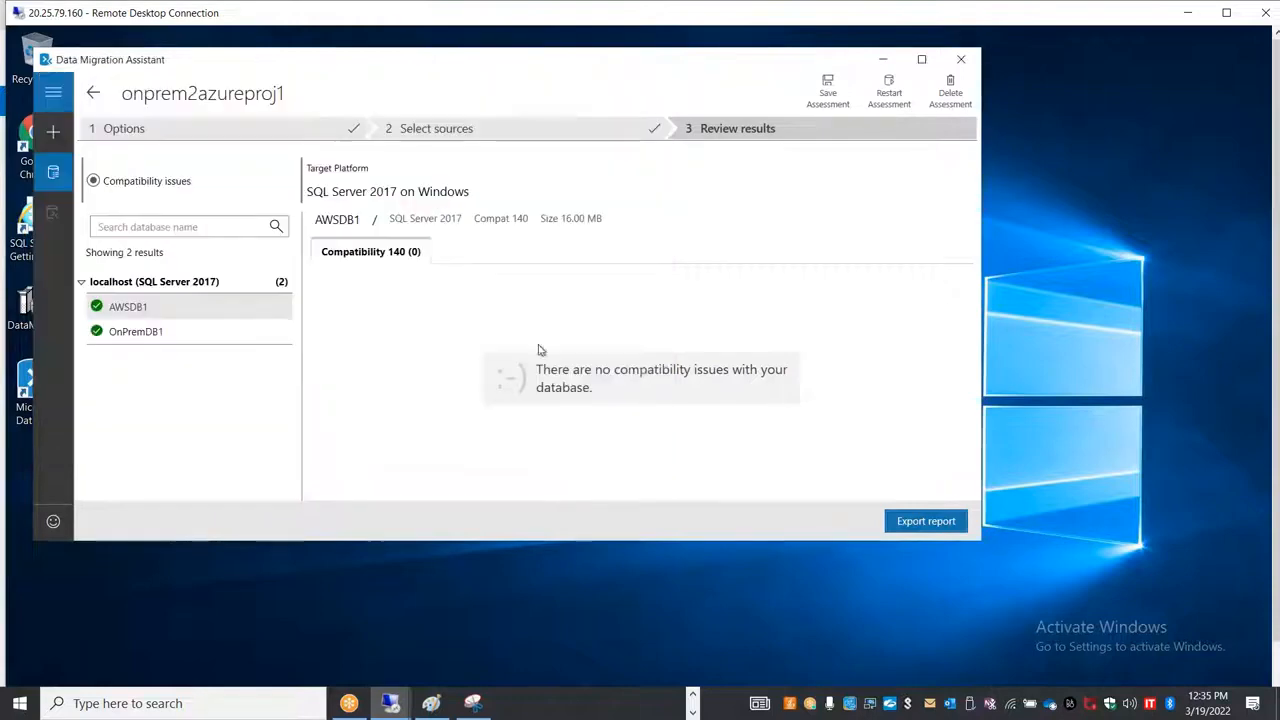
Step: Set up a new migration project named onprem2azuremigprj1 with SQL Server as source and Azure SQL Database as target
{"action": "left_click", "coordinate": [58, 137]}
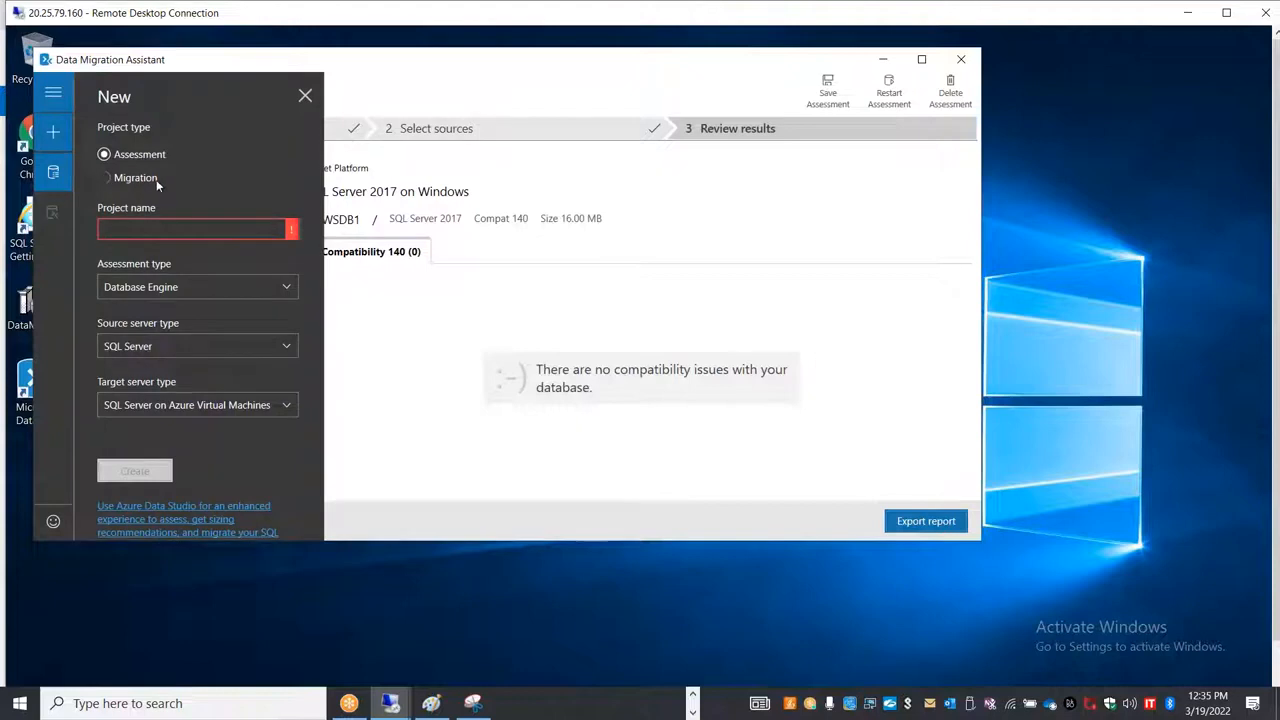
{"action": "left_click", "coordinate": [156, 180]}
{"action": "left_click", "coordinate": [221, 228]}
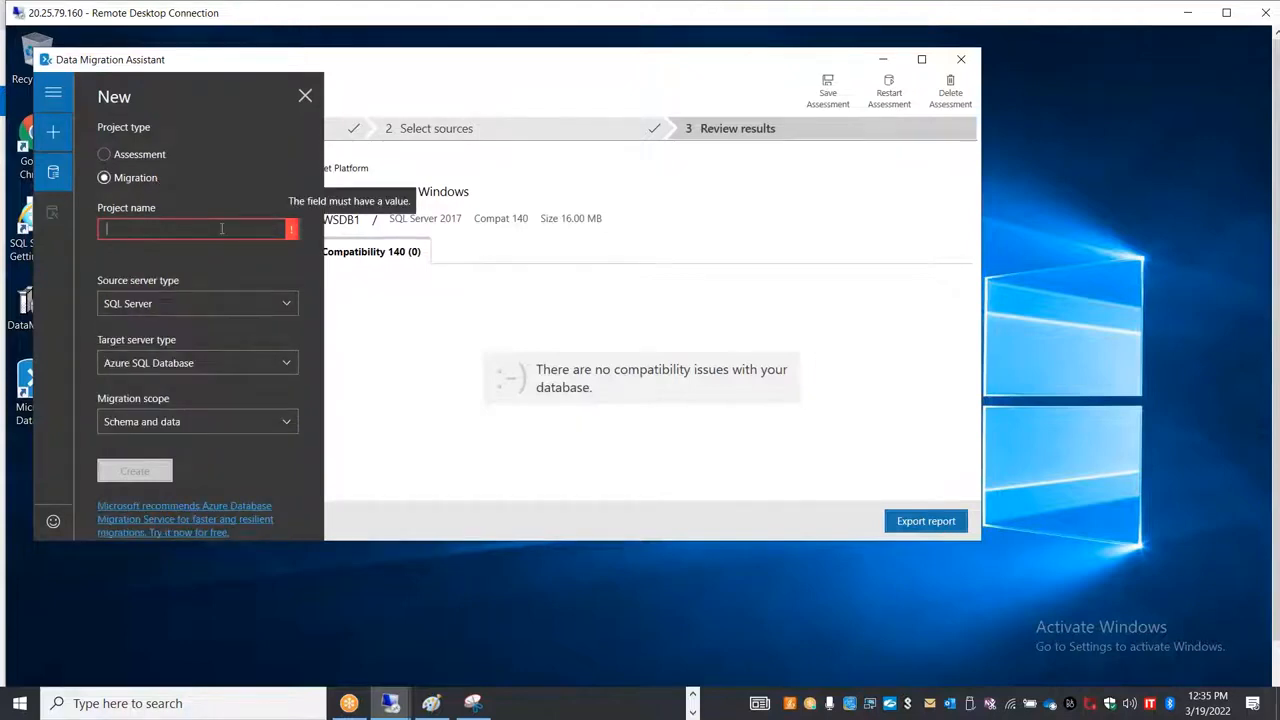
{"action": "type", "text": "onprem"}
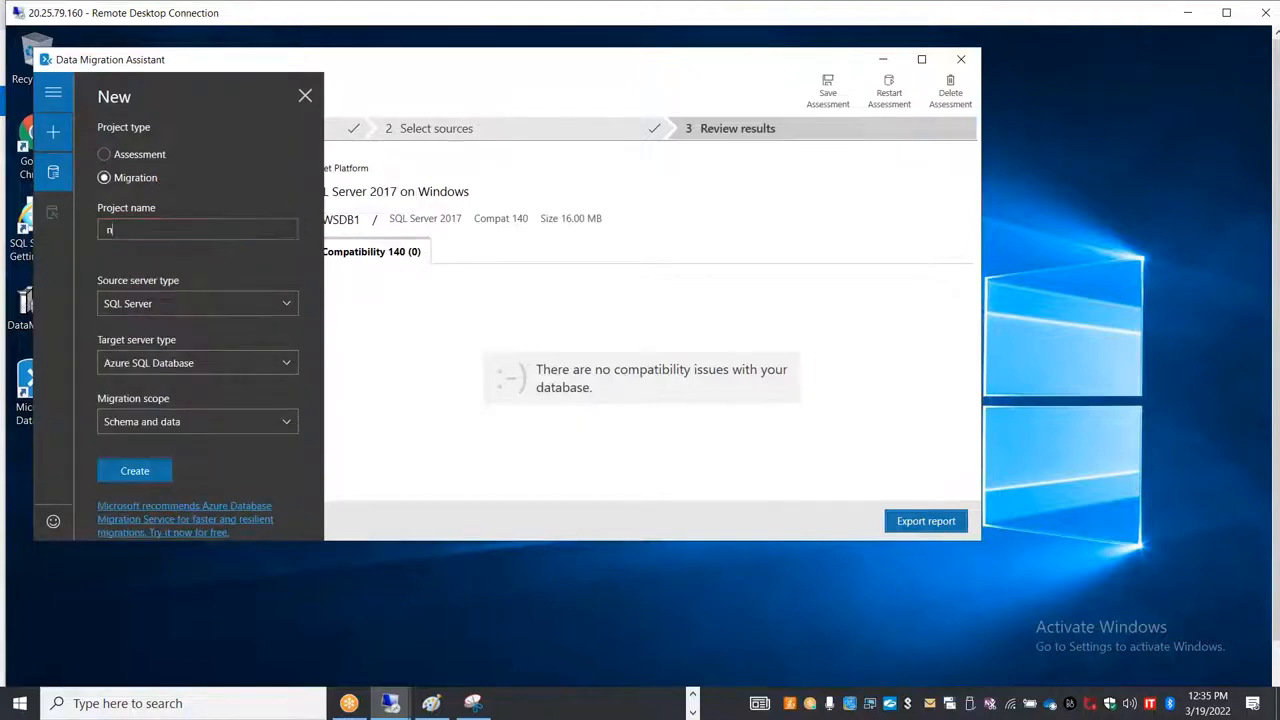
{"action": "type", "text": "2azuremigprj1"}
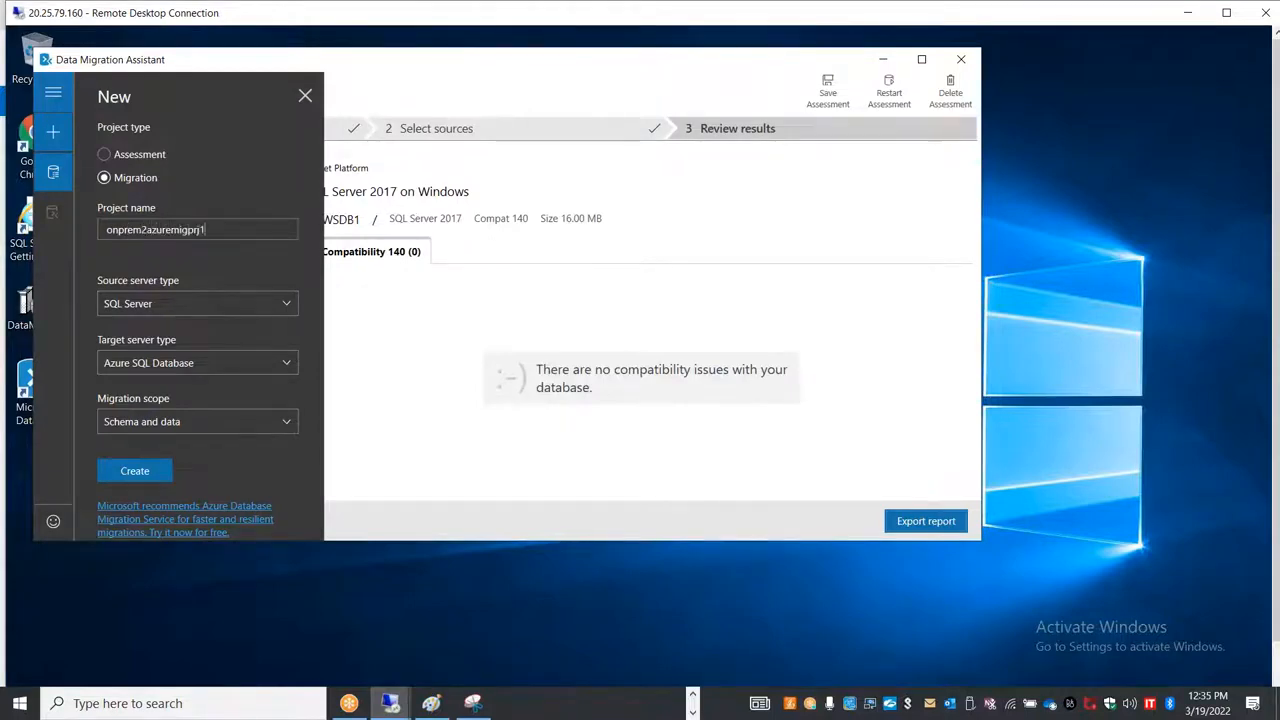
{"action": "left_click", "coordinate": [218, 311]}
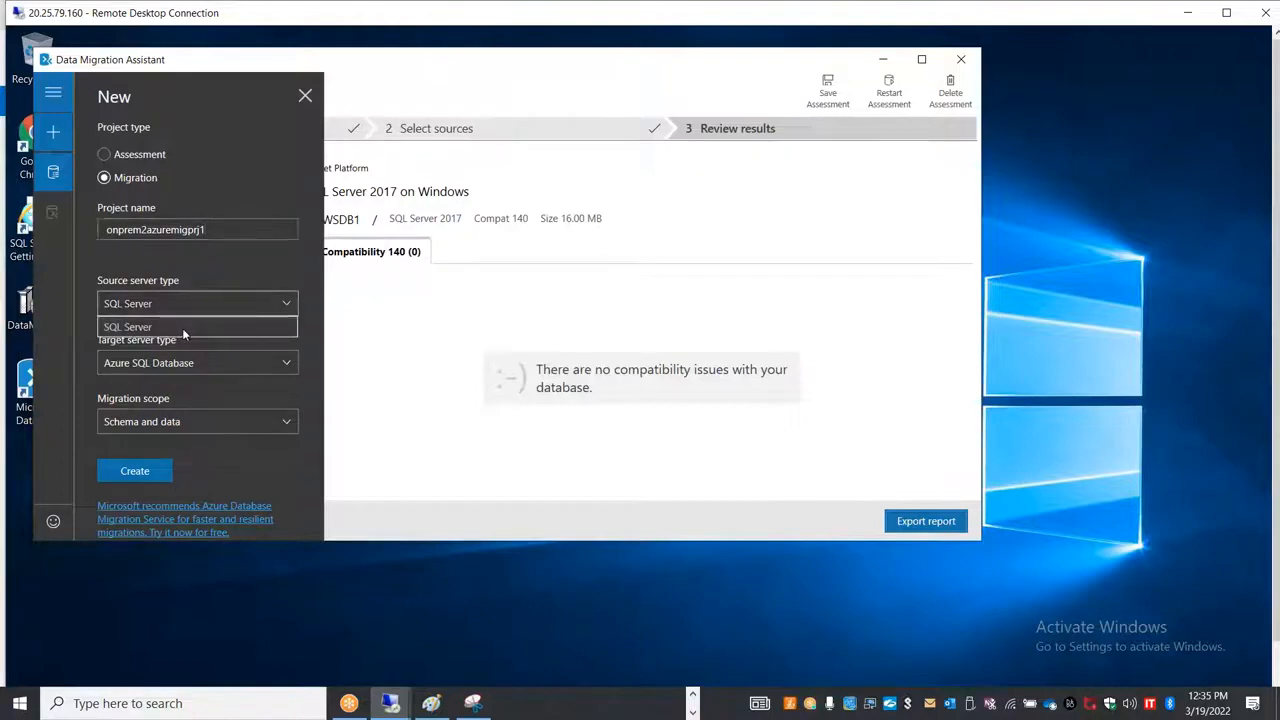
{"action": "left_click", "coordinate": [182, 328]}
{"action": "left_click", "coordinate": [206, 366]}
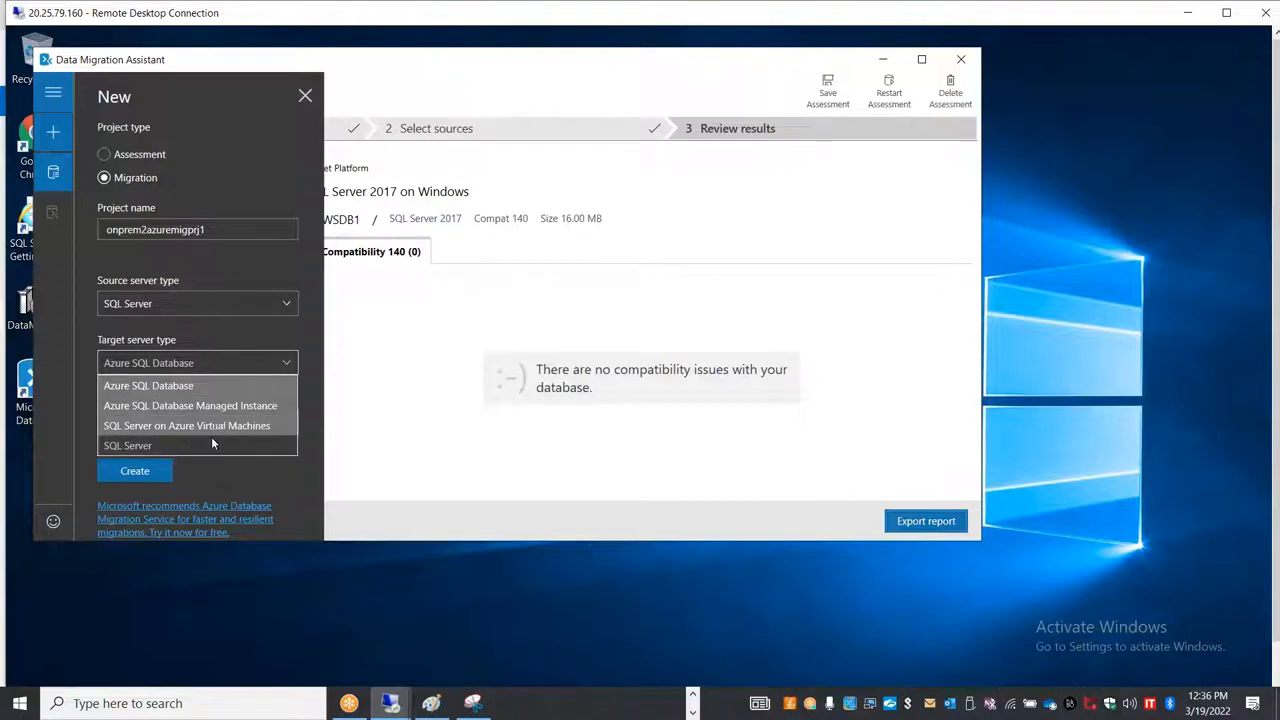
{"action": "left_click", "coordinate": [420, 428]}
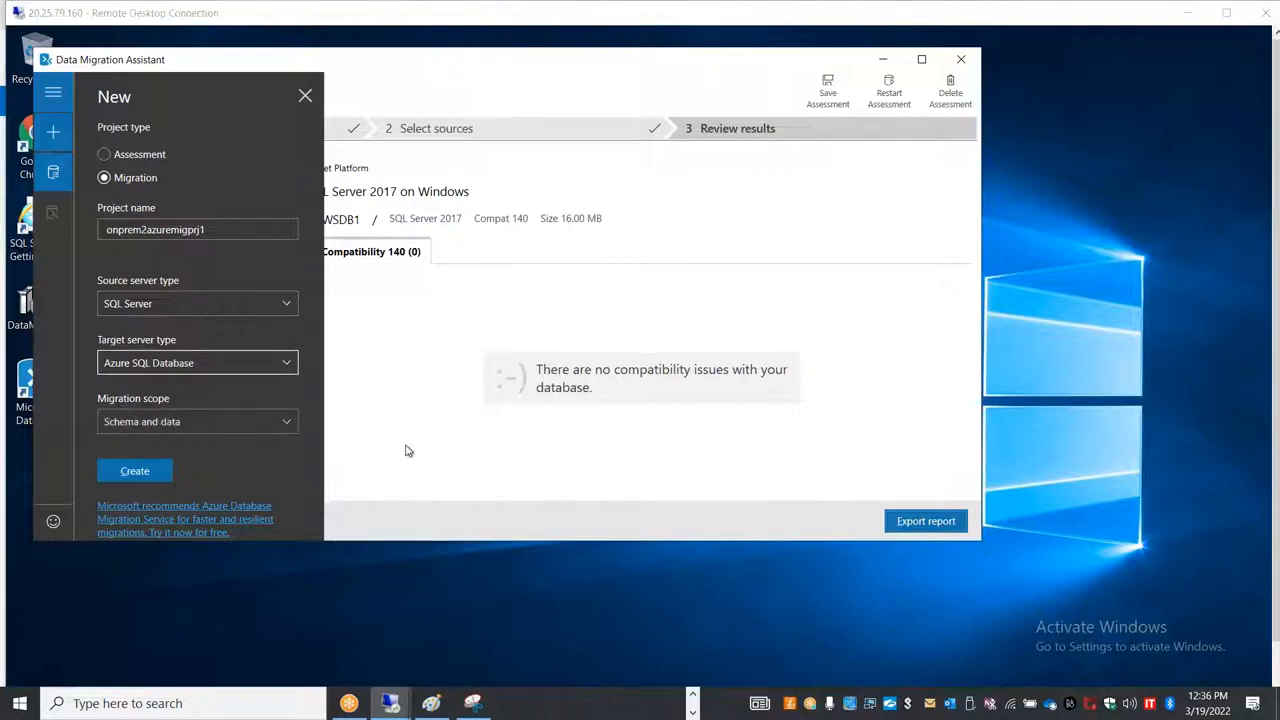
Step: Switch to the Excel notes workbook and enter Schema in C19 and Data in C20 of Sheet3
{"action": "key", "text": "alt+Tab"}
{"action": "key", "text": "alt+Tab"}
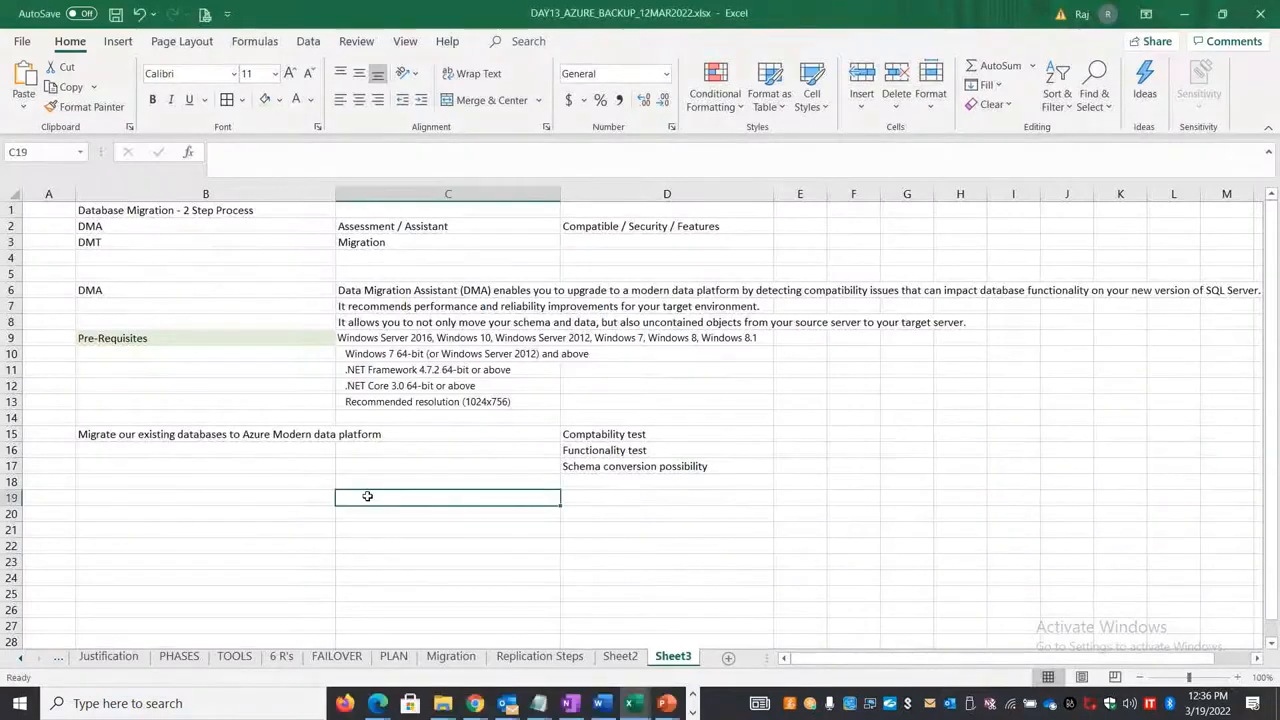
{"action": "type", "text": "Schema"}
{"action": "key", "text": "Return"}
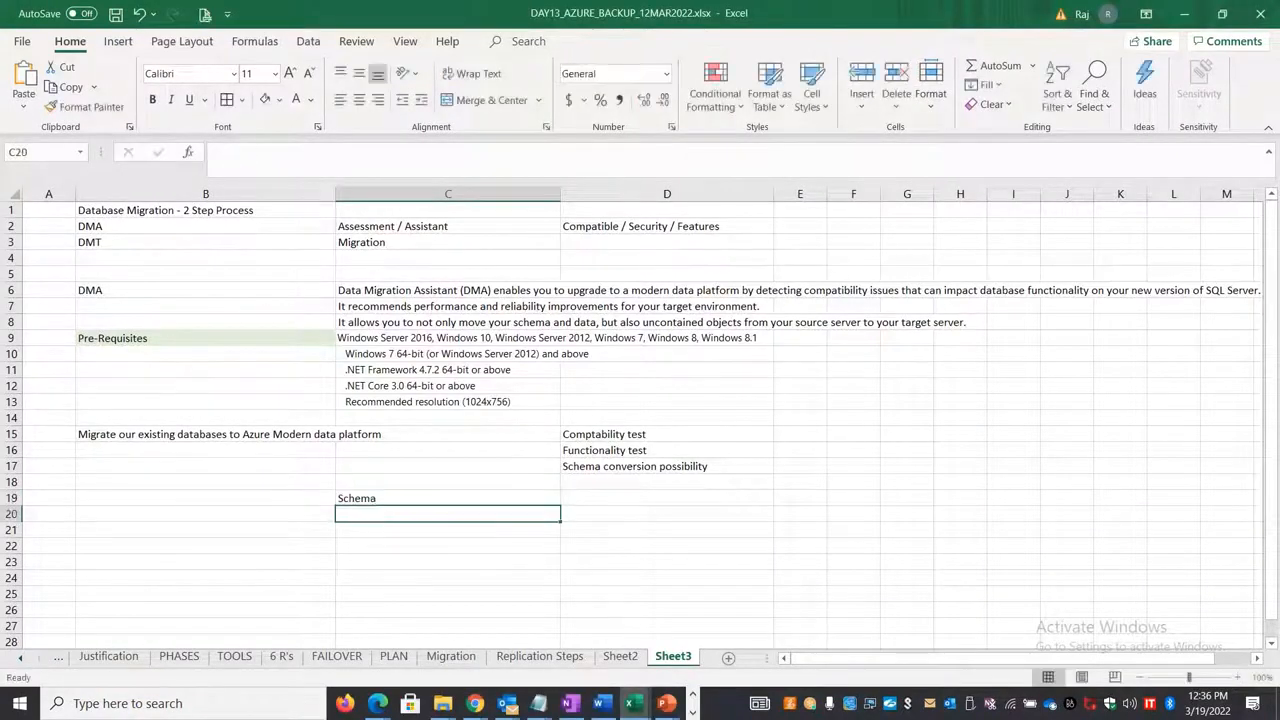
{"action": "type", "text": "Data"}
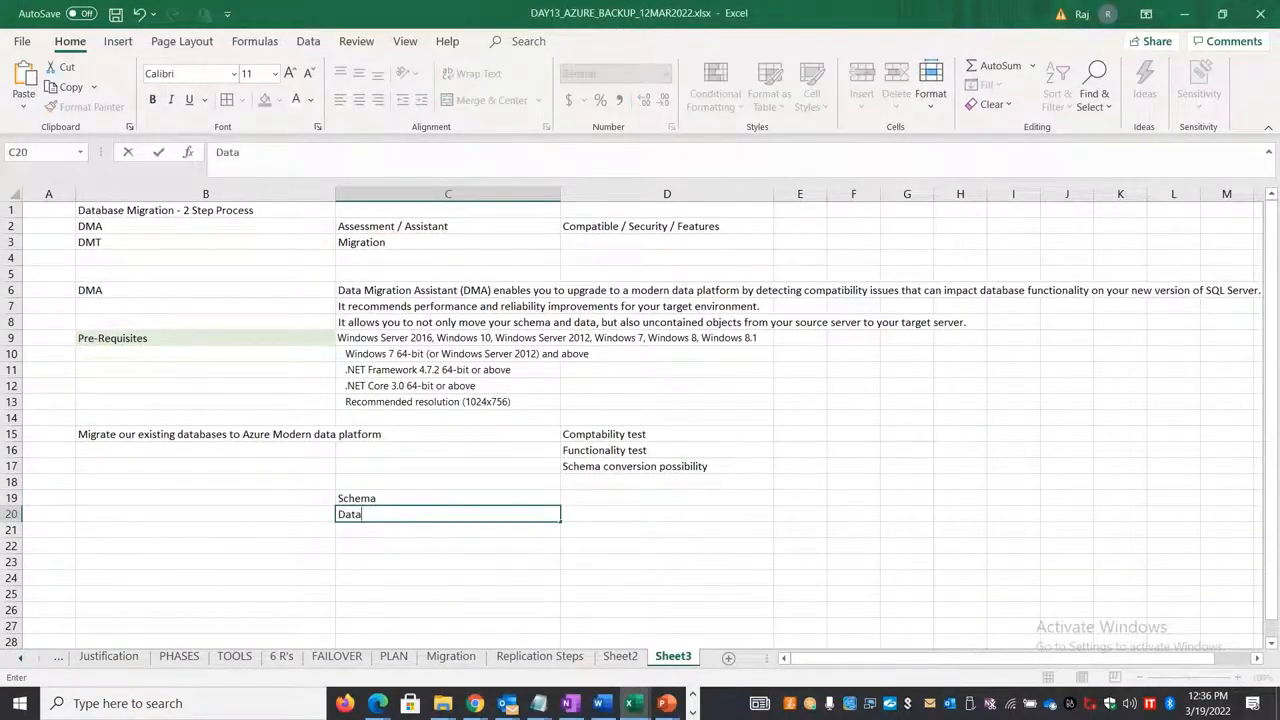
{"action": "key", "text": "Return"}
Step: Back in Data Migration Assistant, create the migration project and connect to source server localhost using Windows Authentication without encryption
{"action": "key", "text": "alt+Tab"}
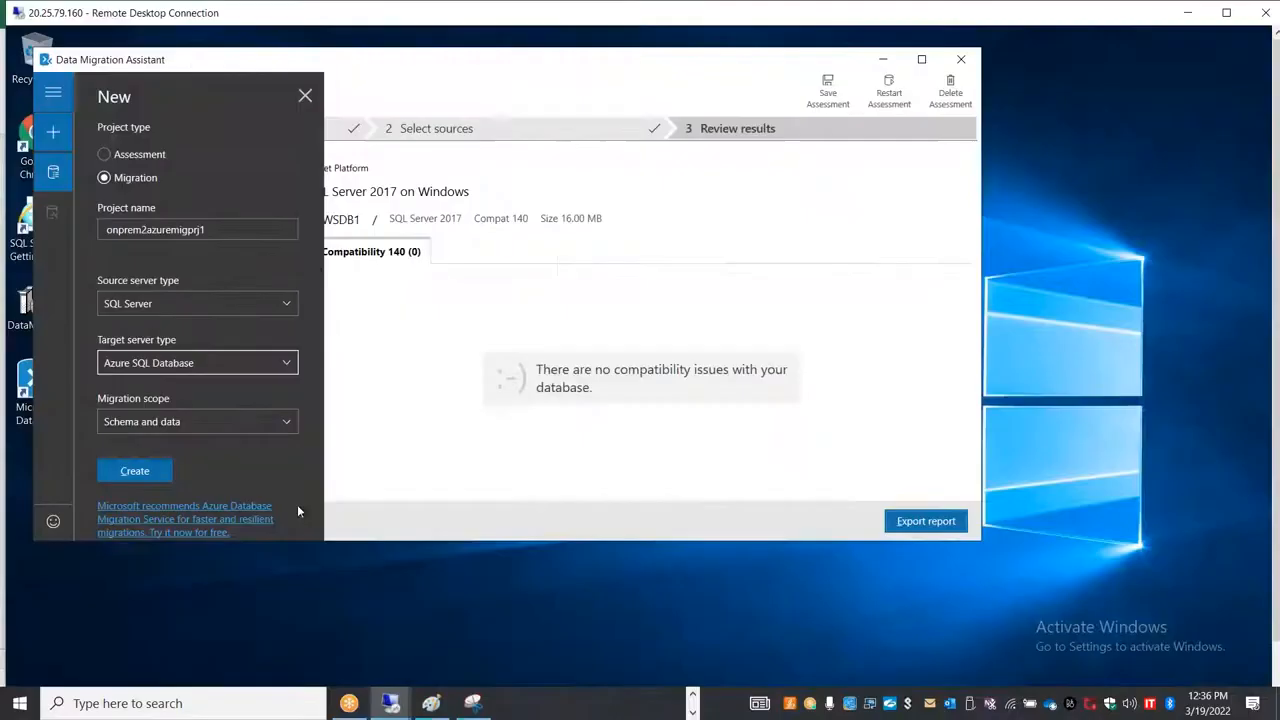
{"action": "left_click", "coordinate": [127, 474]}
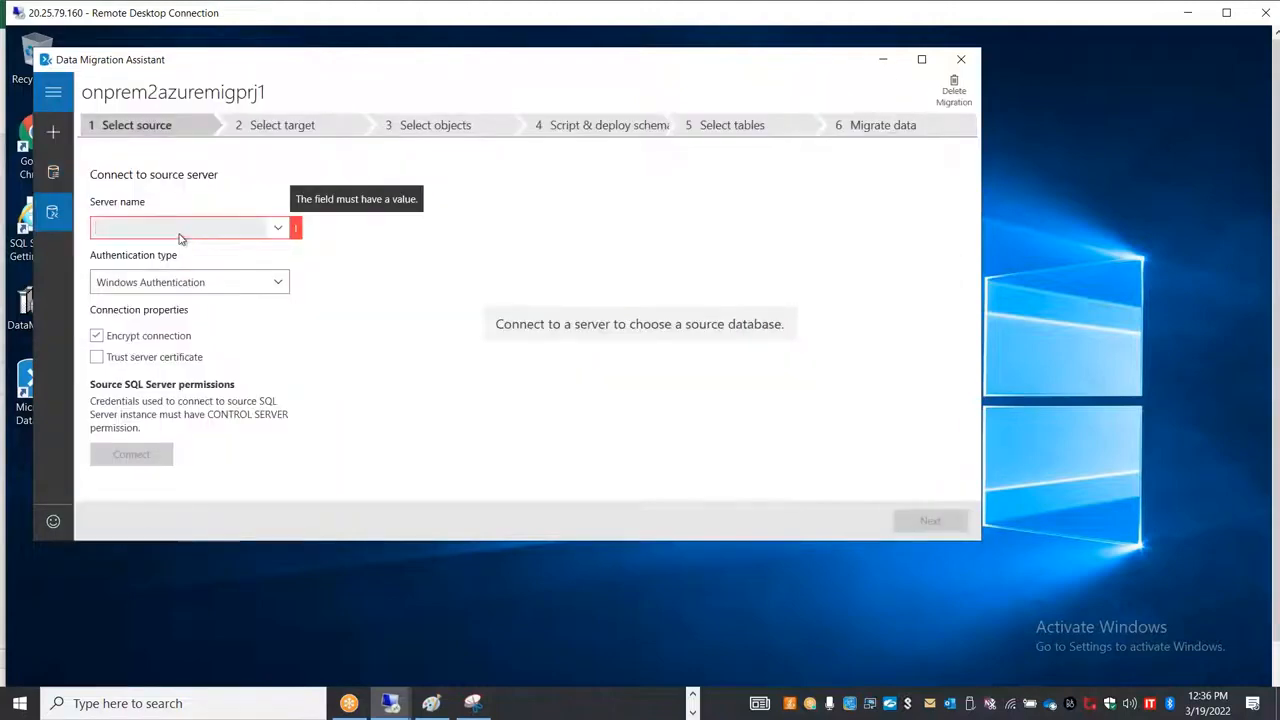
{"action": "left_click", "coordinate": [174, 232]}
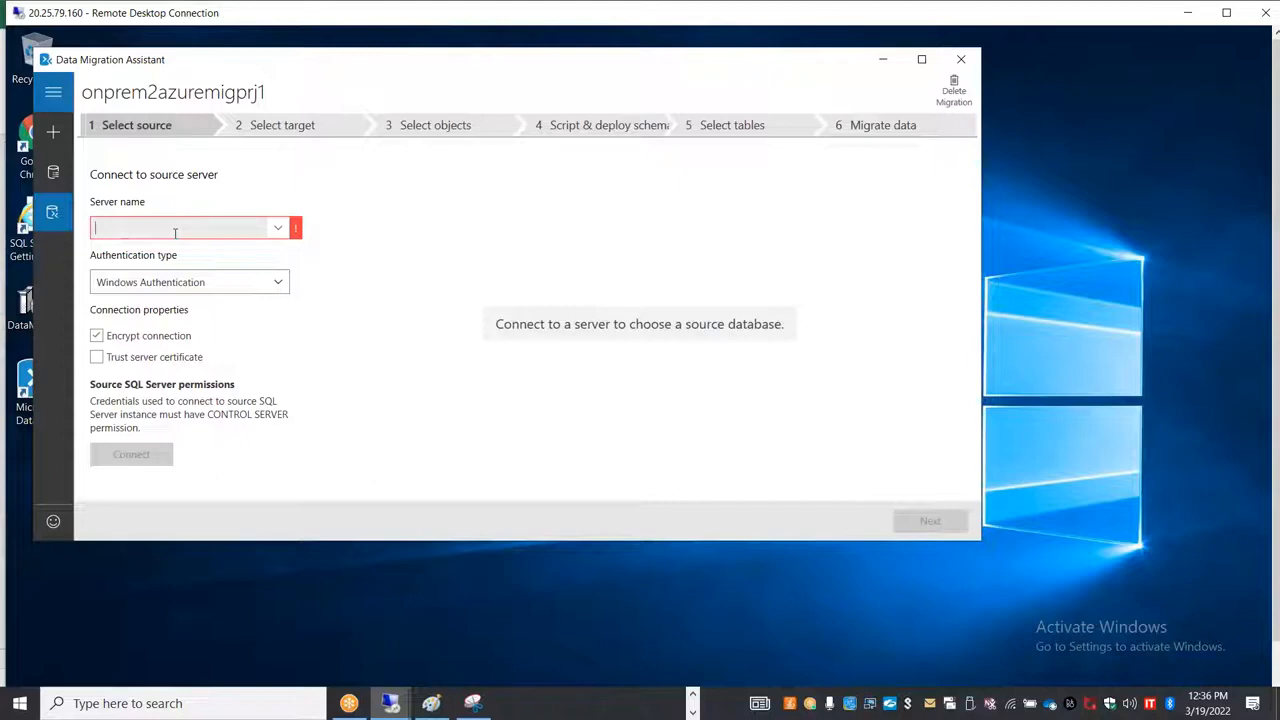
{"action": "double_click", "coordinate": [175, 28]}
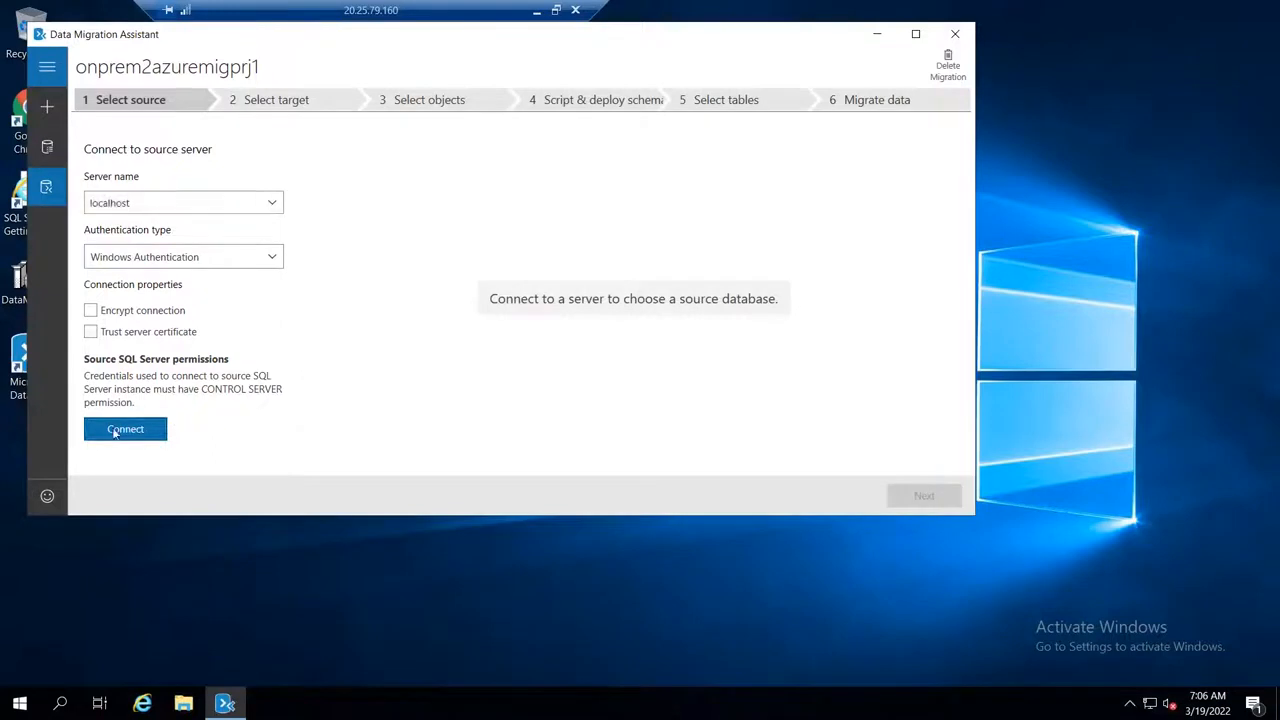
{"action": "left_click", "coordinate": [115, 430]}
Step: Select OnPremDB1 as the database to migrate and continue to target selection
{"action": "left_click", "coordinate": [392, 245]}
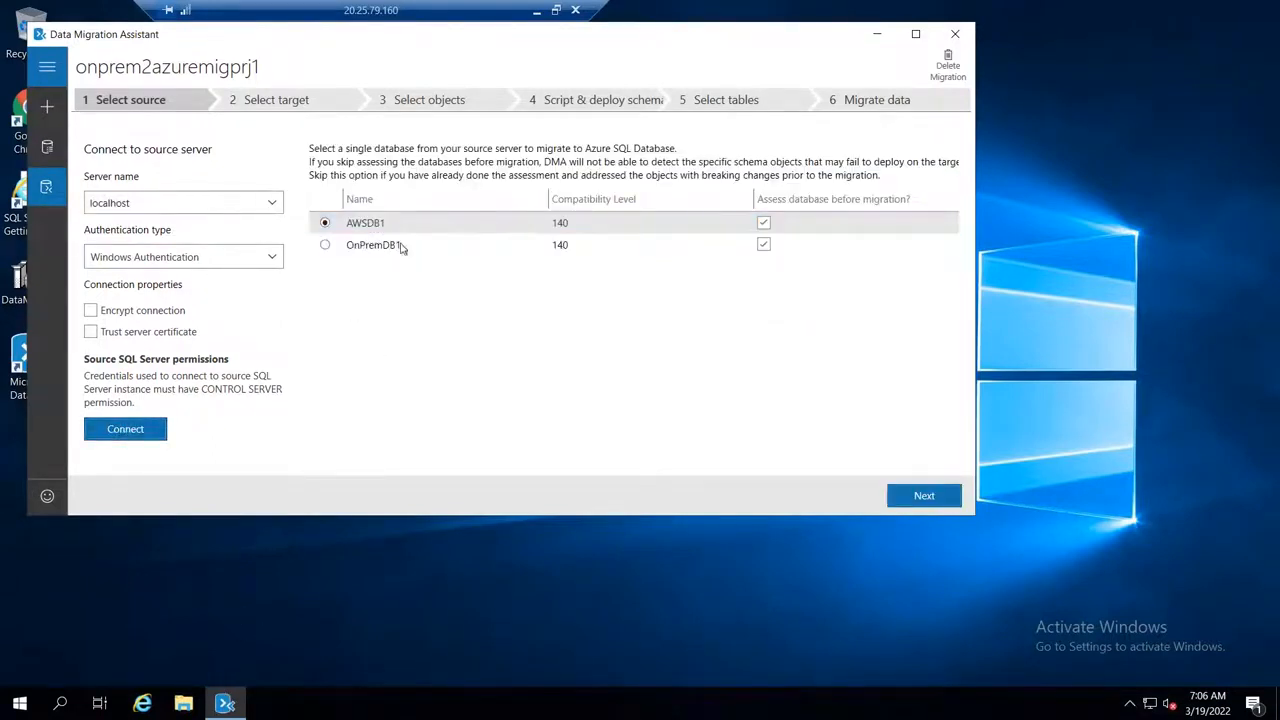
{"action": "left_click", "coordinate": [325, 245]}
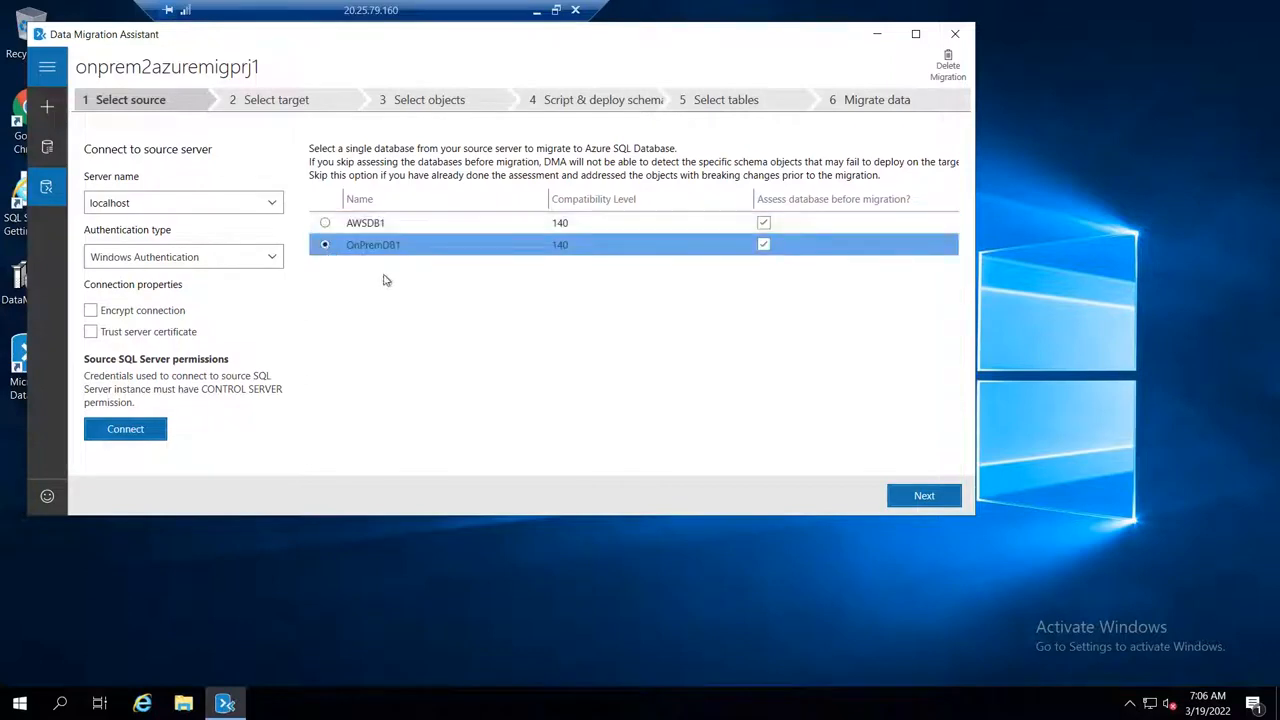
{"action": "left_click", "coordinate": [921, 497]}
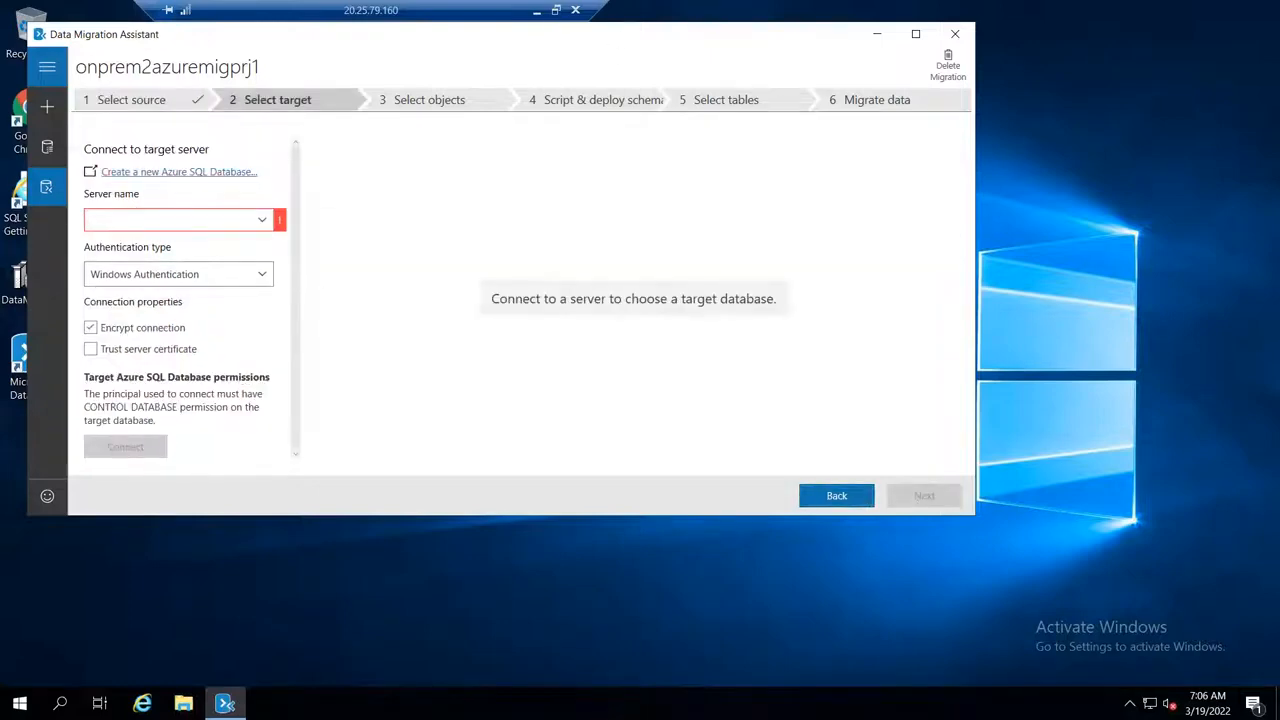
Step: Switch to the Azure portal, open the deployed azuredb1 resource, and copy its server name
{"action": "left_click", "coordinate": [536, 10]}
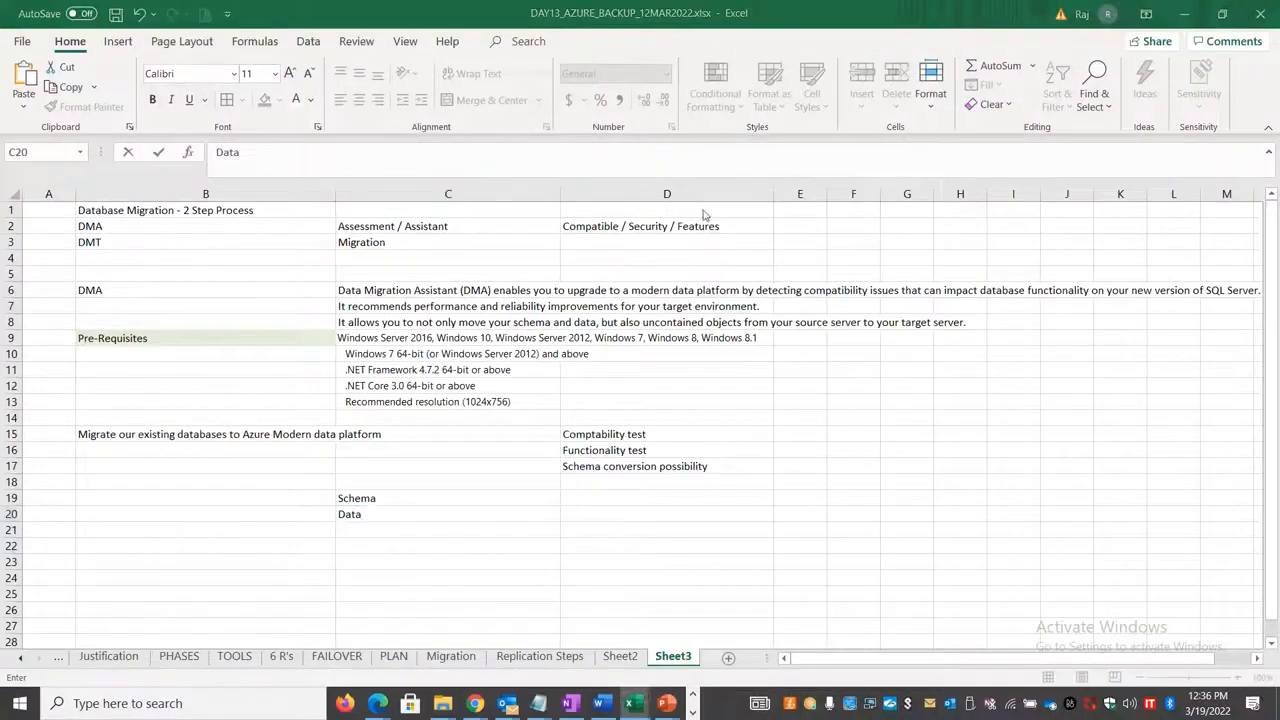
{"action": "key", "text": "alt+Tab"}
{"action": "key", "text": "Tab"}
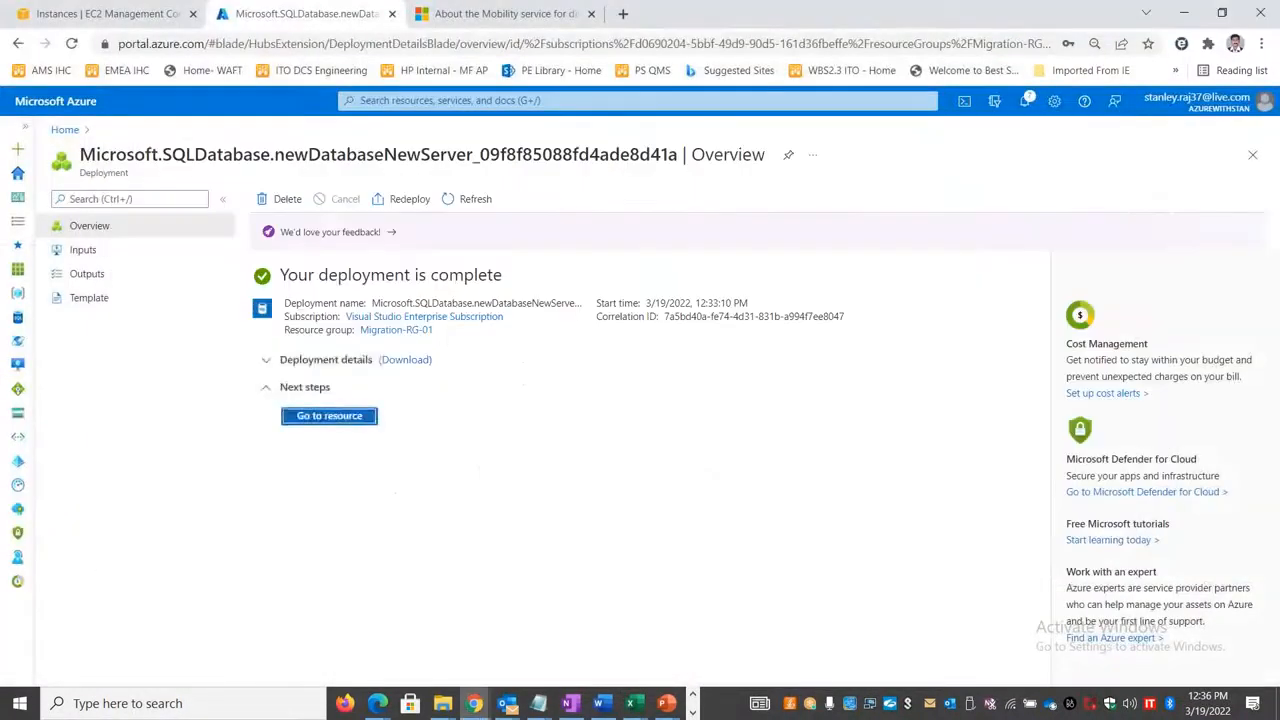
{"action": "left_click", "coordinate": [366, 415]}
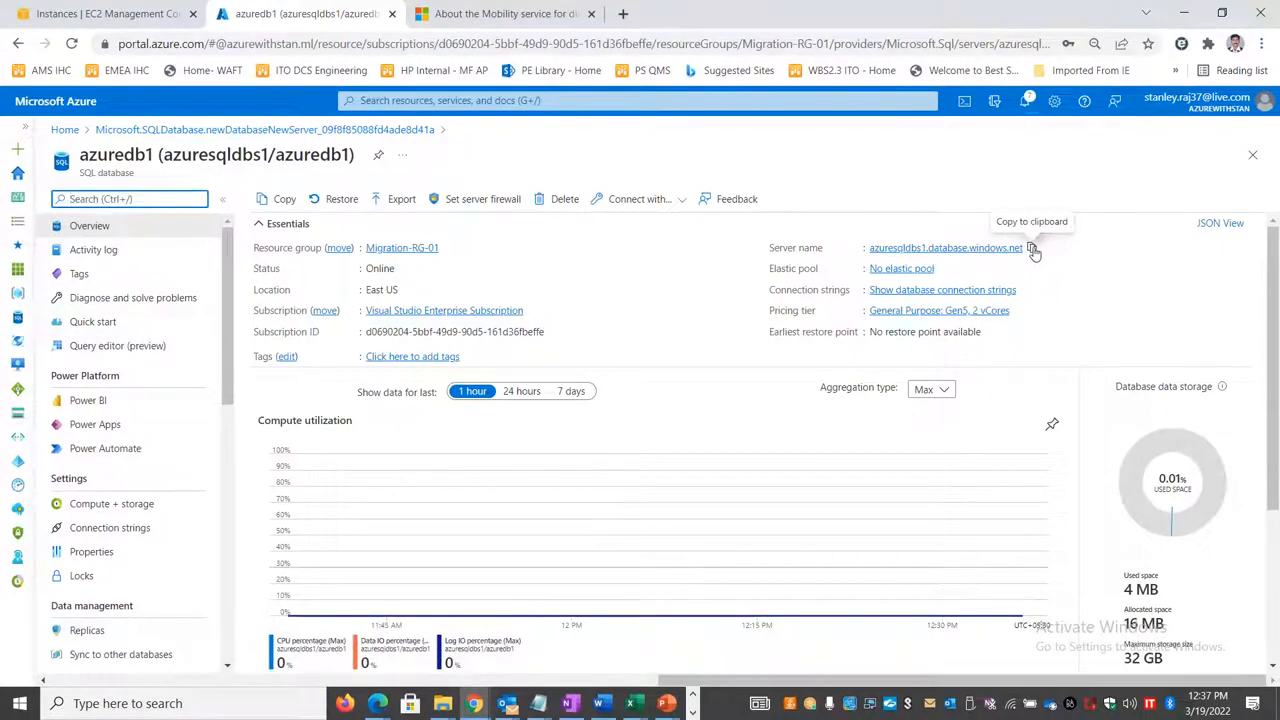
{"action": "left_click", "coordinate": [1033, 249]}
Step: Return to Data Migration Assistant, set the target server name to azuresqldbs1.database.windows.net, and turn off connection encryption
{"action": "key", "text": "alt+Tab"}
{"action": "key", "text": "alt+Tab"}
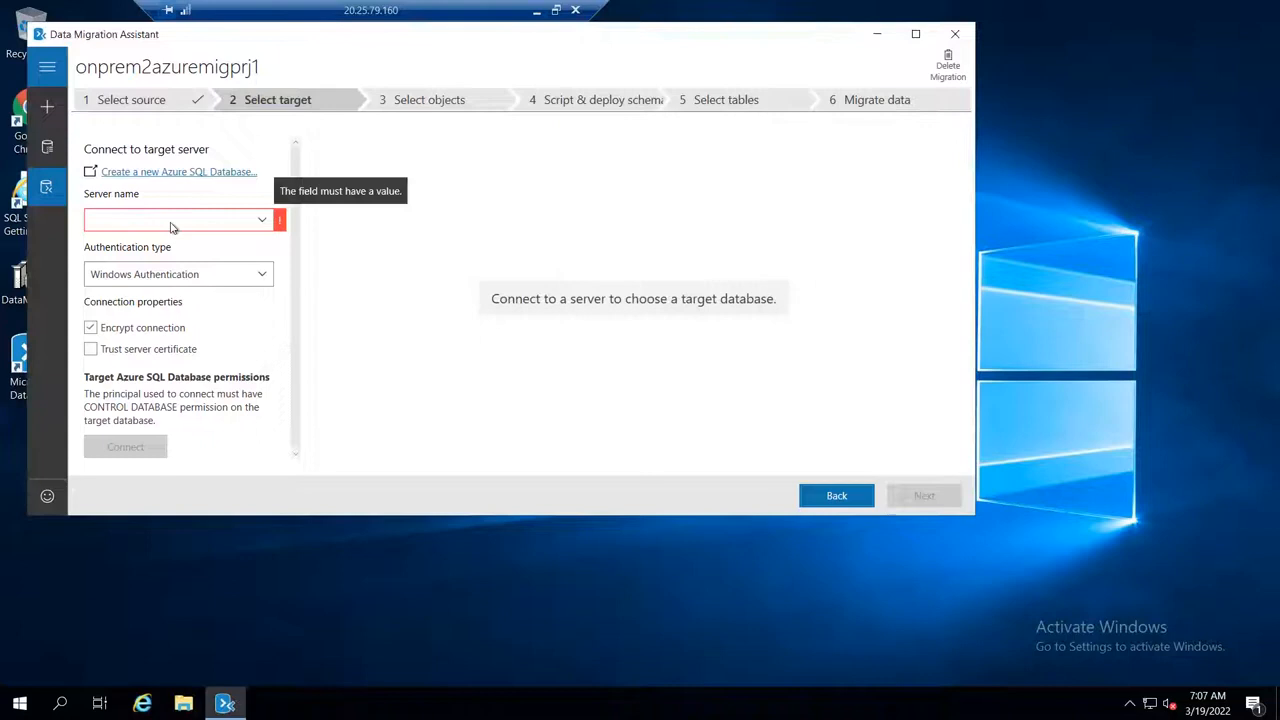
{"action": "left_click", "coordinate": [172, 227]}
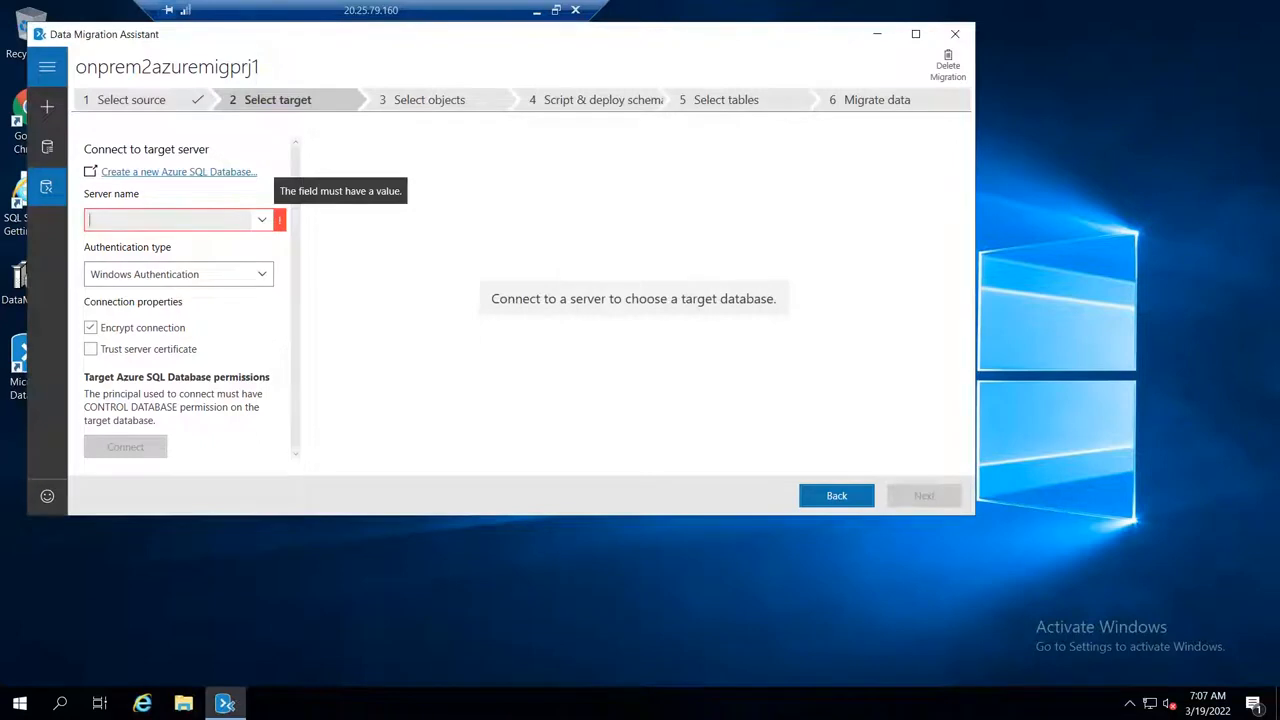
{"action": "key", "text": "ctrl+v"}
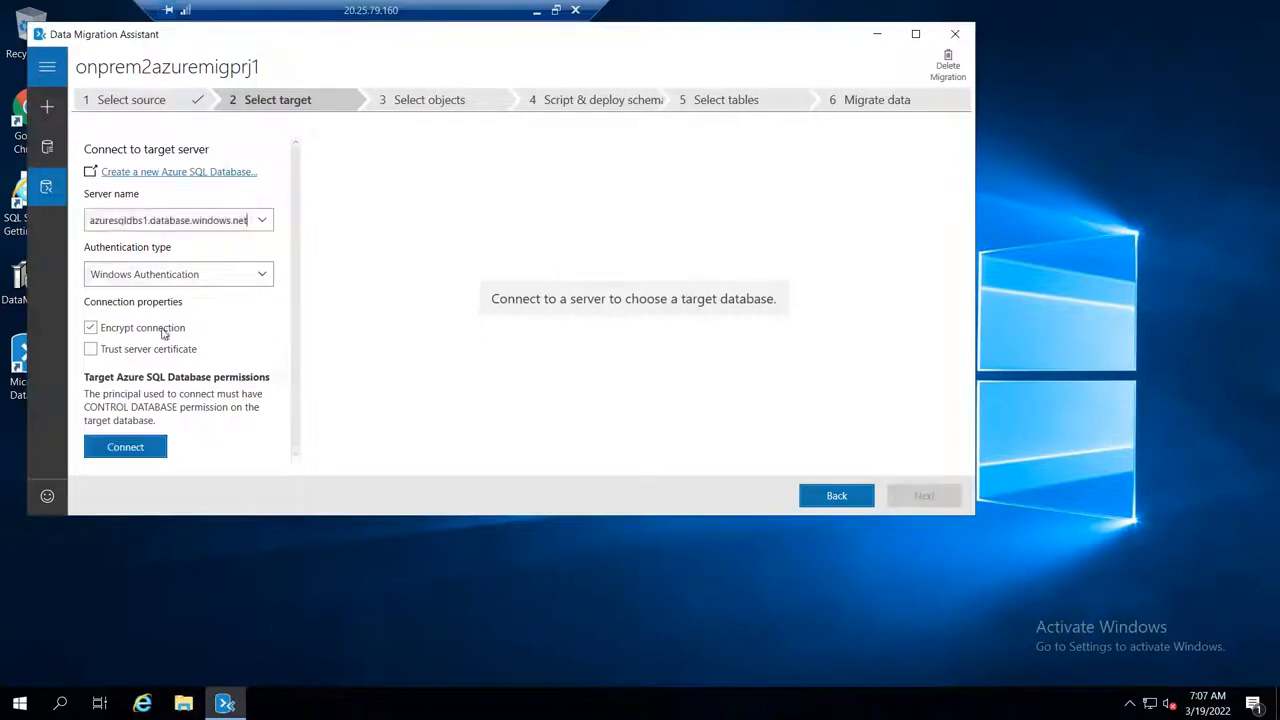
{"action": "left_click", "coordinate": [180, 329]}
Step: Open the server firewall settings for azuredb1 in the Azure portal and return to the remote desktop session in windowed view
{"action": "left_click", "coordinate": [556, 11]}
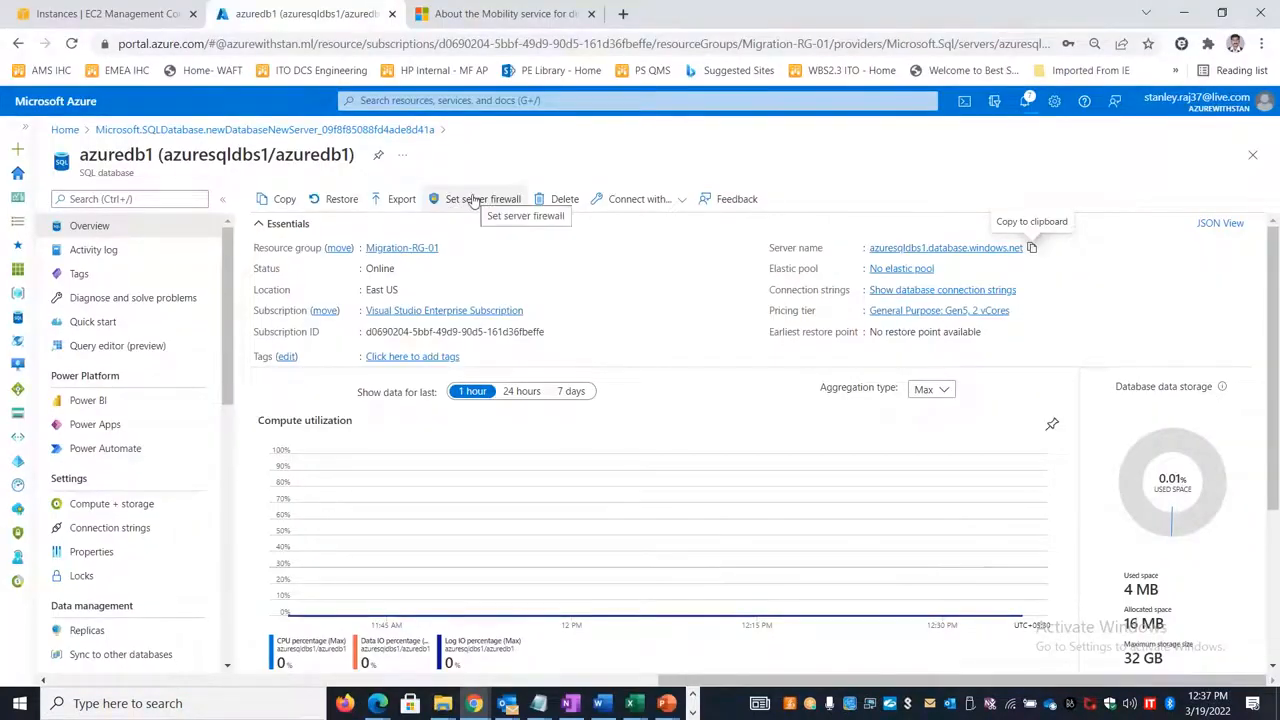
{"action": "left_click", "coordinate": [474, 200]}
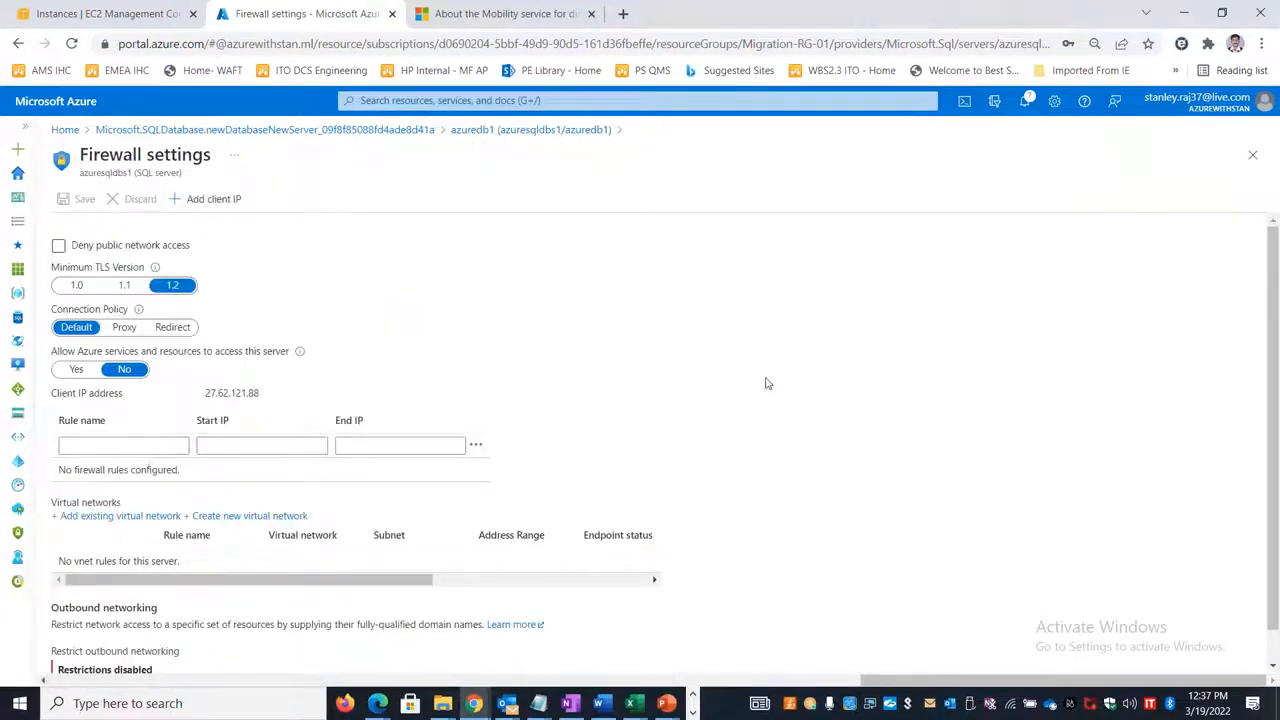
{"action": "key", "text": "alt+Tab"}
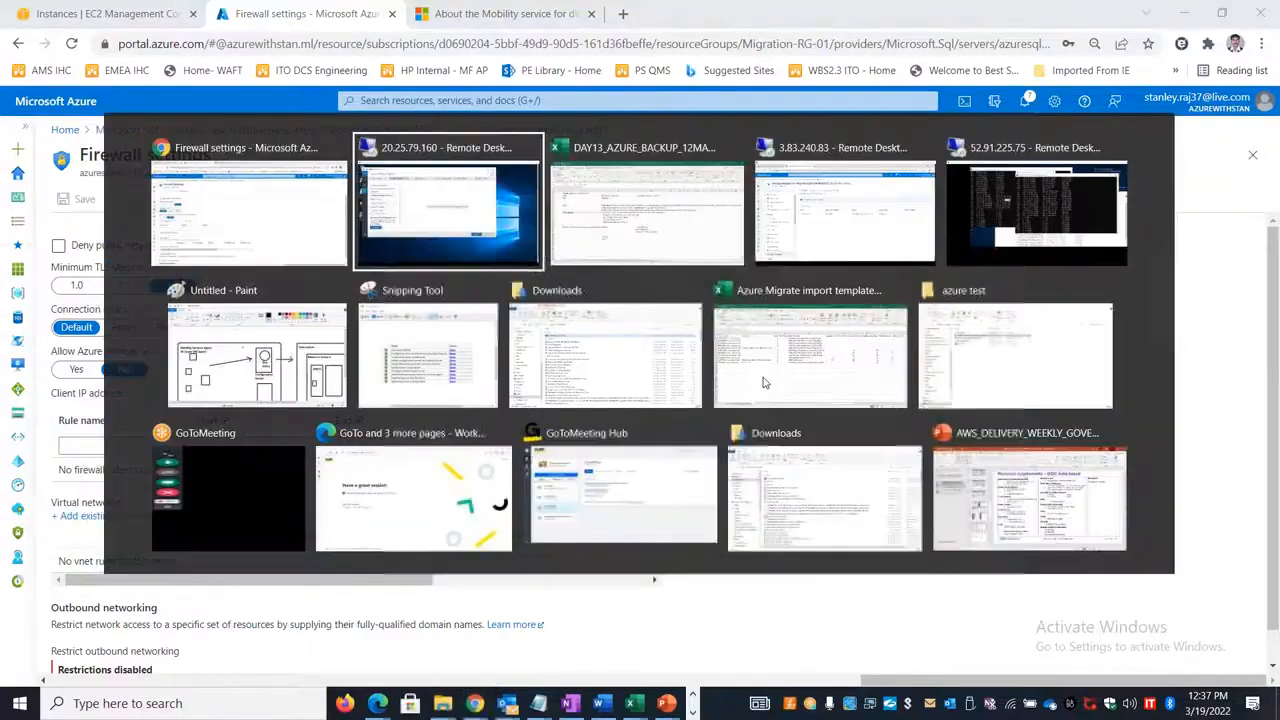
{"action": "double_click", "coordinate": [345, 18]}
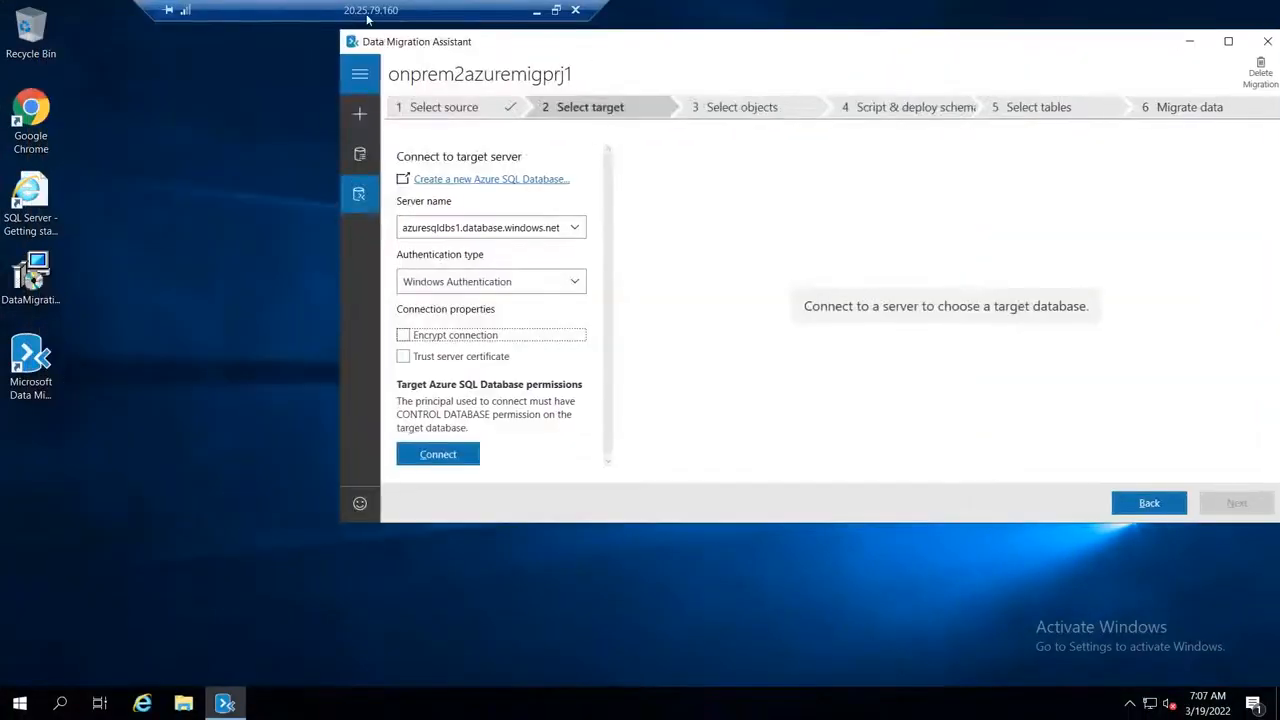
{"action": "left_click", "coordinate": [557, 11]}
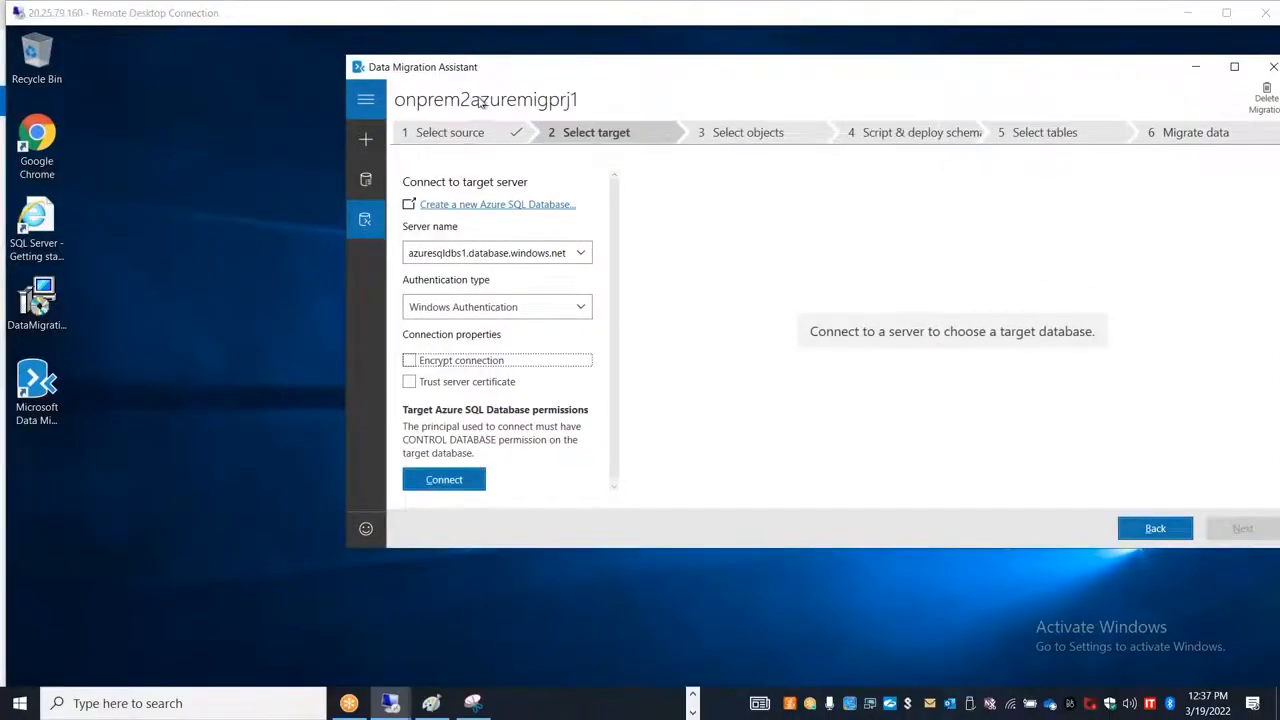
Step: In the Azure portal's server firewall settings, enter a rule named Onprems1 with start IP 20.25.79.160
{"action": "key", "text": "alt+Tab"}
{"action": "left_click", "coordinate": [148, 445]}
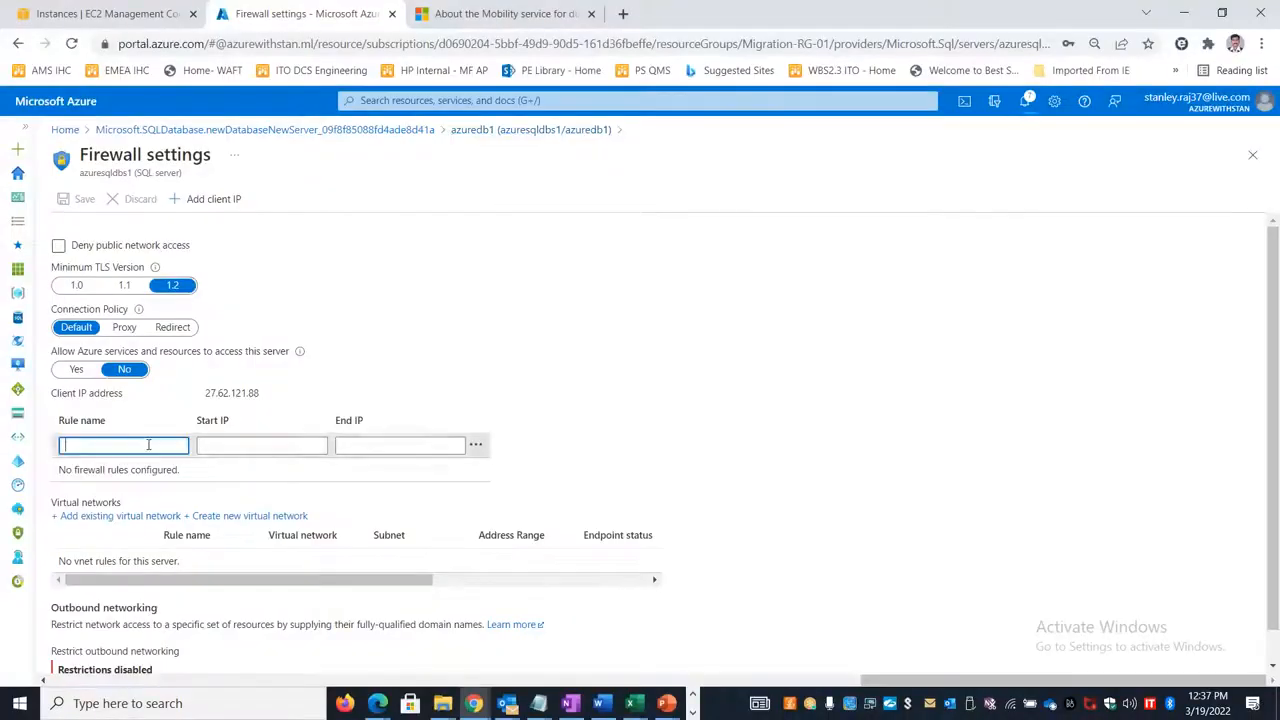
{"action": "type", "text": "10"}
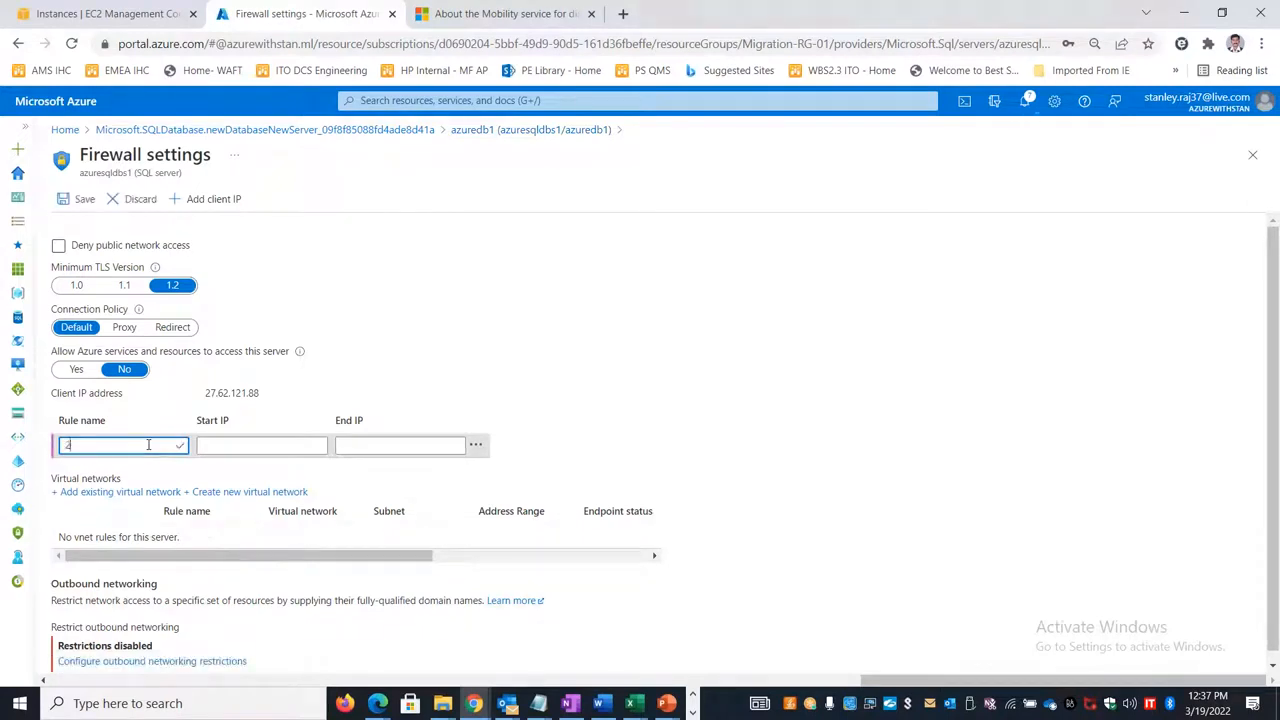
{"action": "type", "text": "P"}
{"action": "key", "text": "BackSpace"}
{"action": "key", "text": "BackSpace"}
{"action": "key", "text": "Tab"}
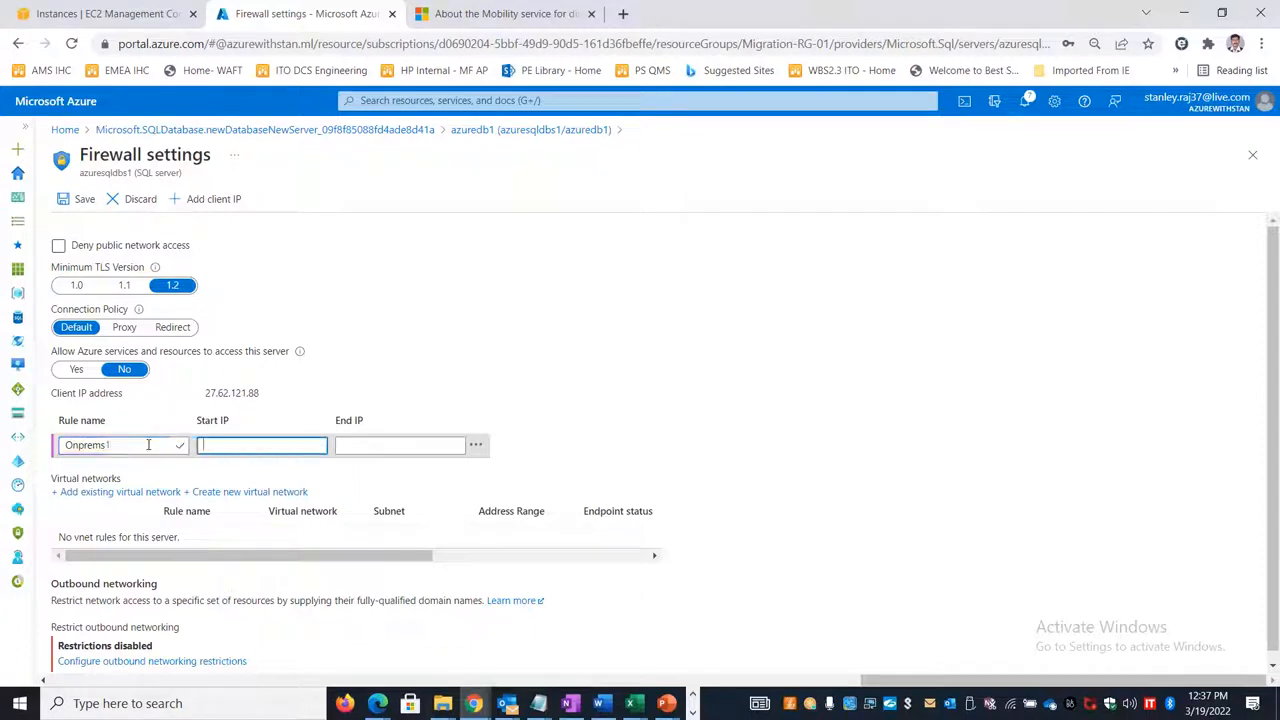
{"action": "type", "text": "20.2"}
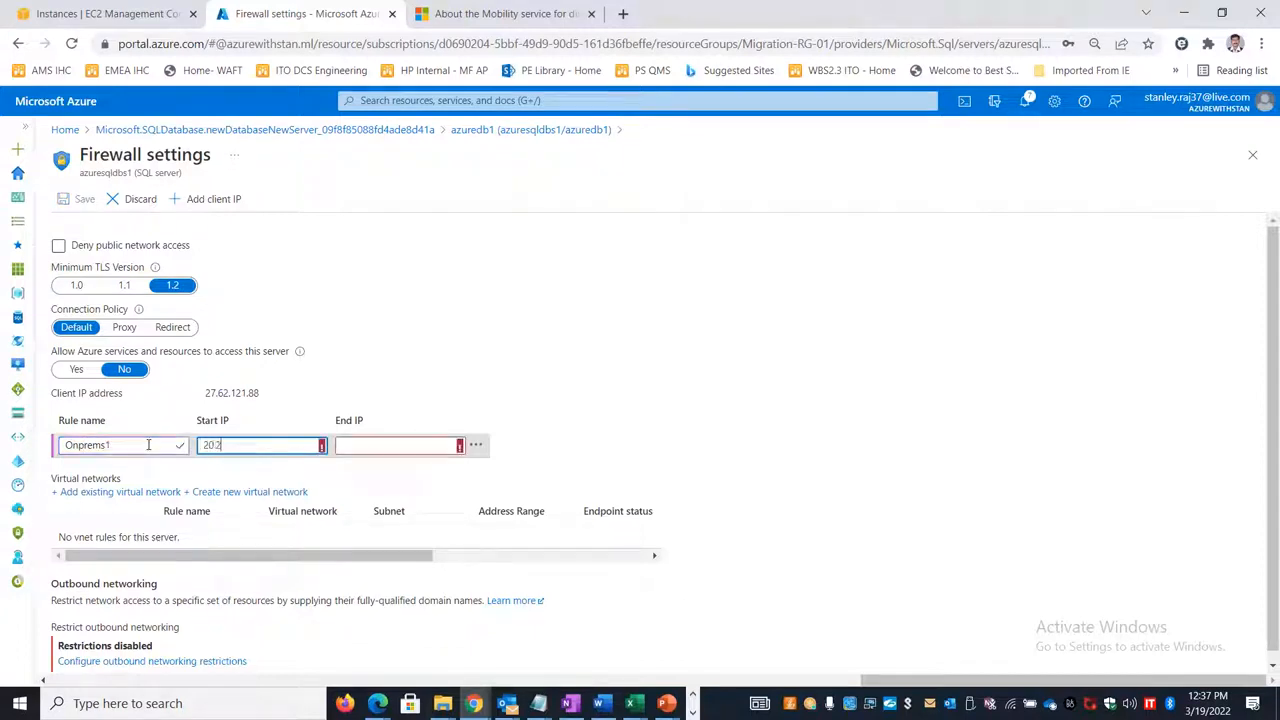
{"action": "type", "text": "5."}
{"action": "key", "text": "alt+Tab"}
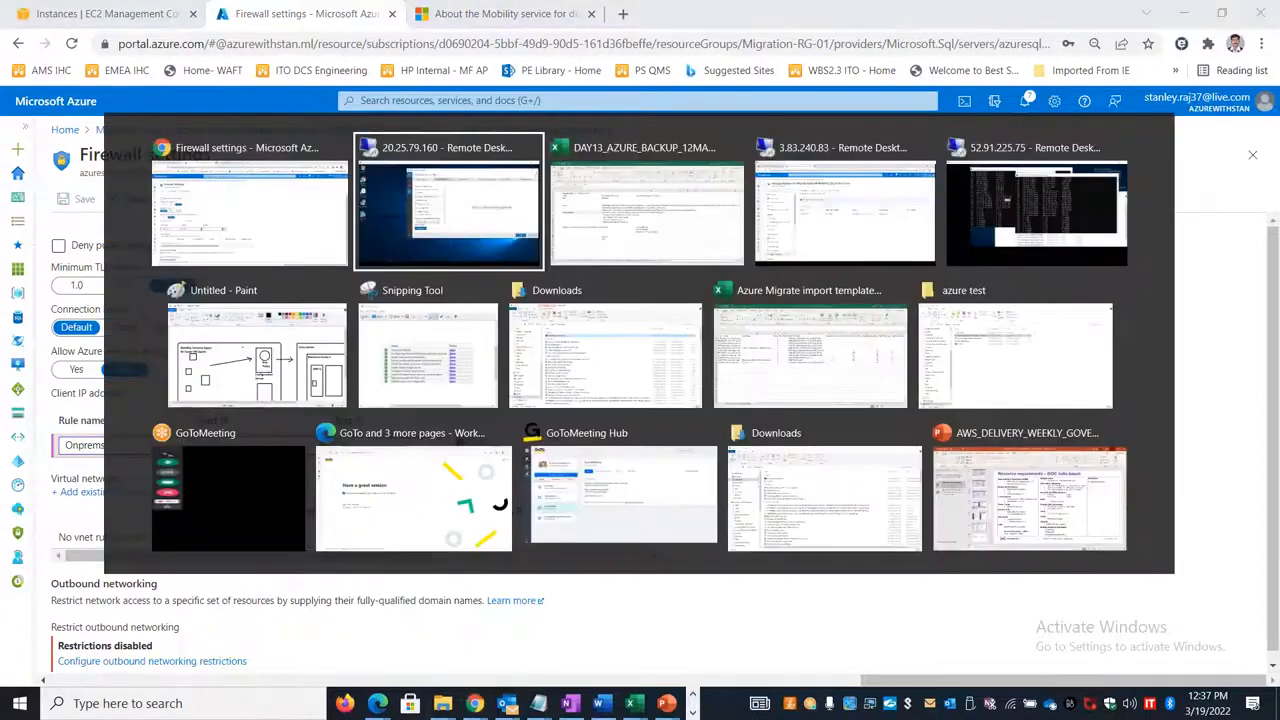
{"action": "key", "text": "Escape"}
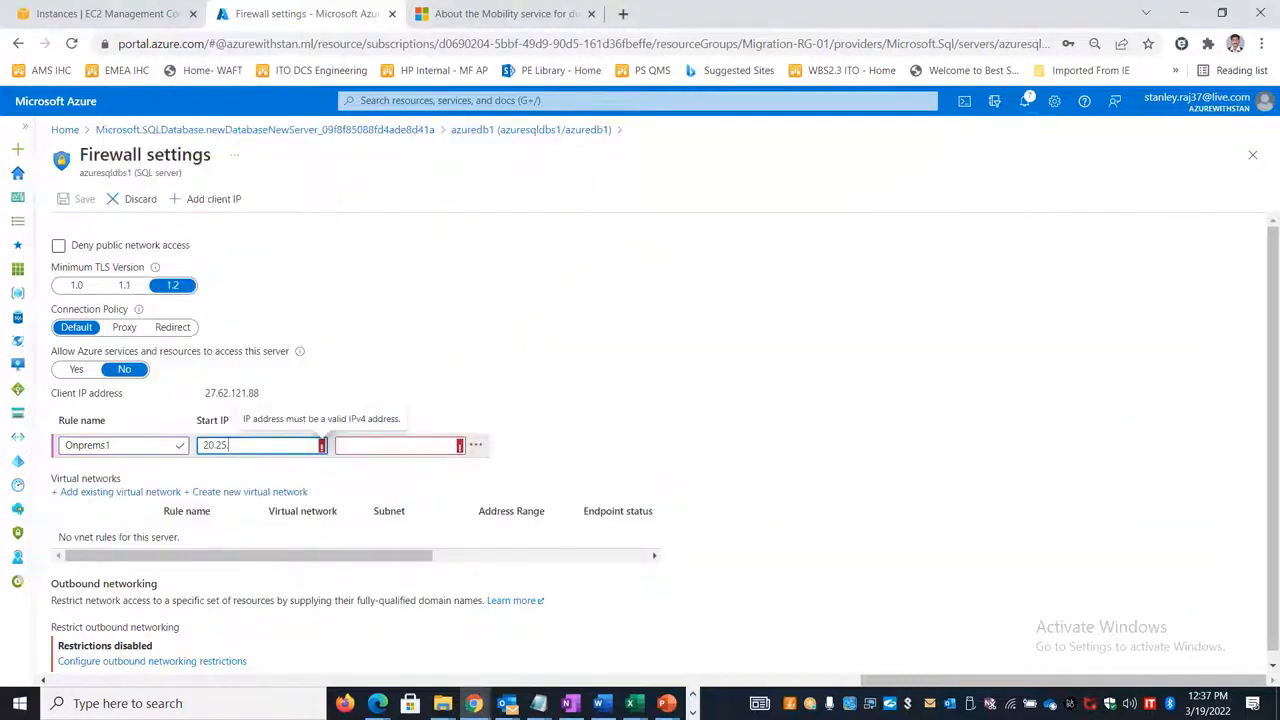
{"action": "type", "text": ".79.160"}
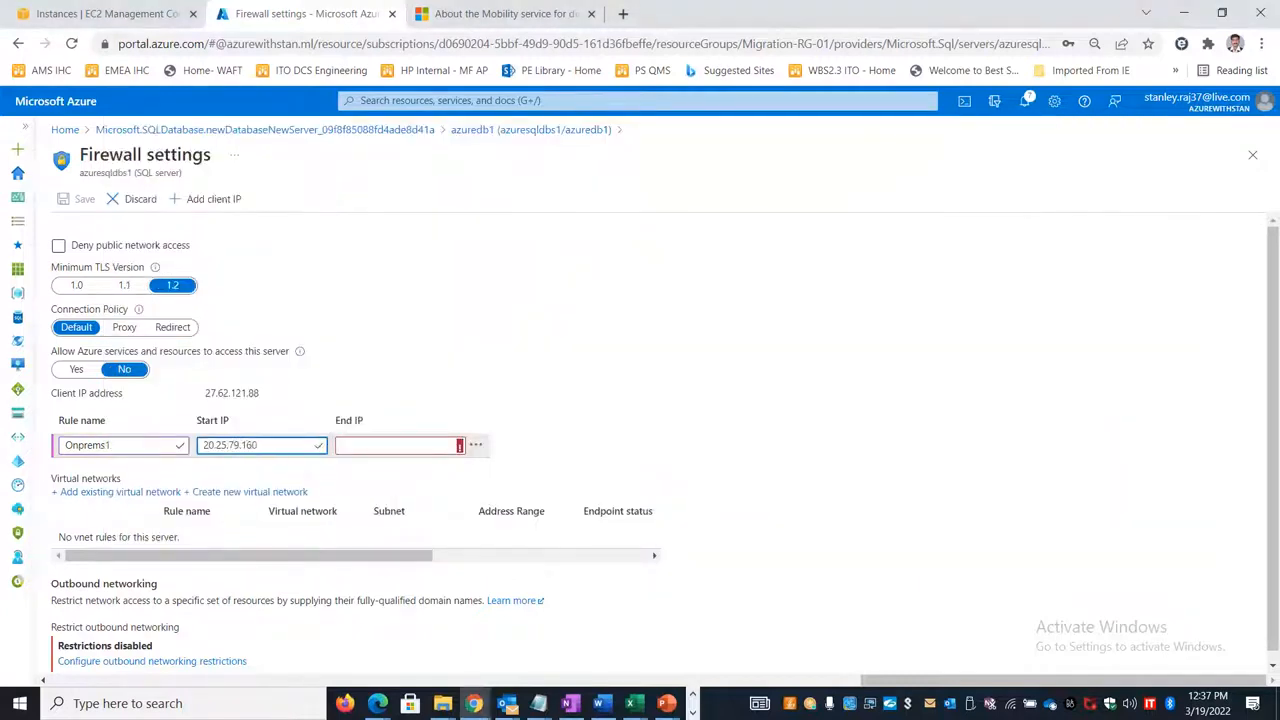
Step: Copy the start IP 20.25.79.160 into the Onprems1 rule's end IP and save the firewall settings
{"action": "key", "text": "ctrl+a"}
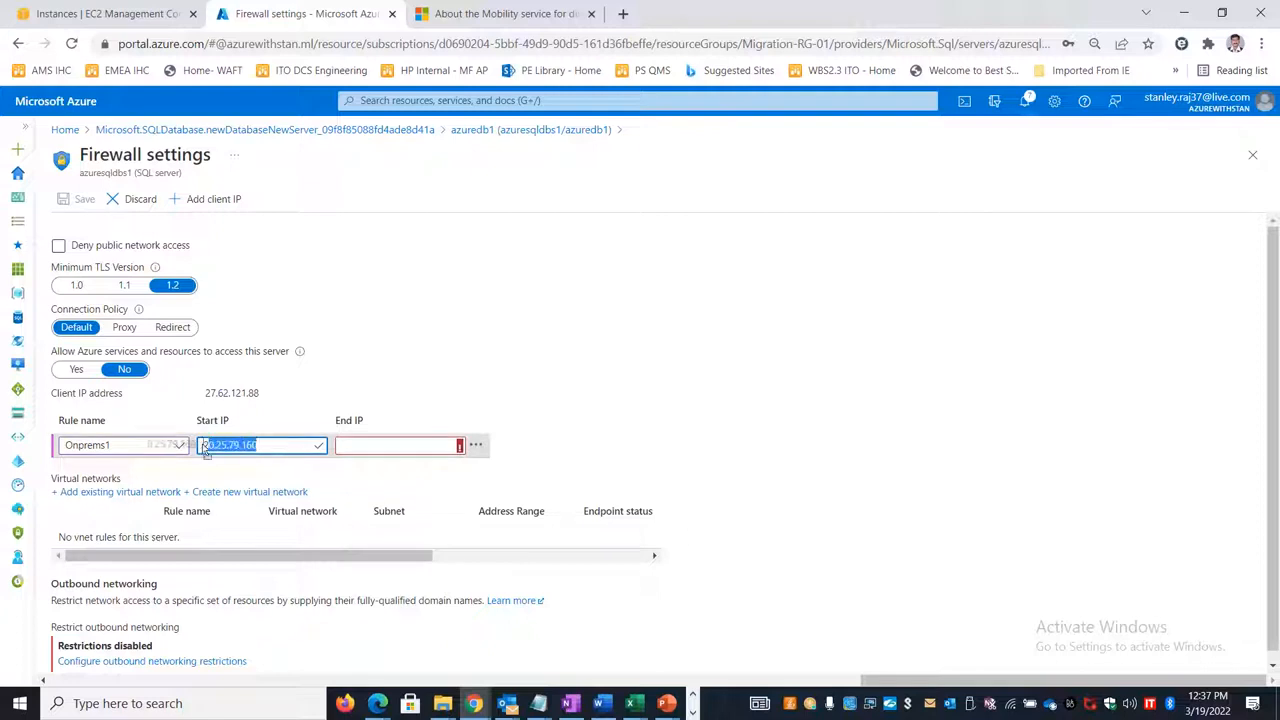
{"action": "left_click", "coordinate": [269, 448]}
{"action": "left_click_drag", "start_coordinate": [269, 448], "coordinate": [199, 446]}
{"action": "left_click", "coordinate": [388, 446]}
{"action": "key", "text": "ctrl+v"}
{"action": "left_click", "coordinate": [706, 357]}
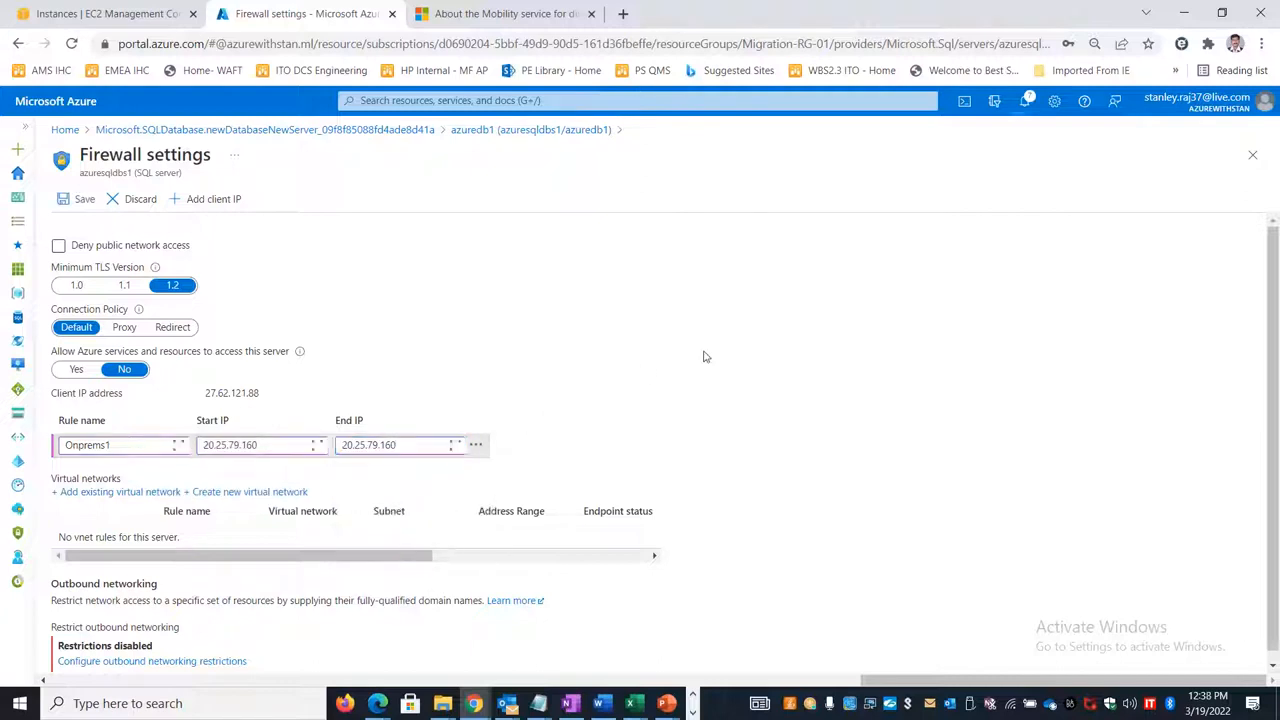
{"action": "scroll", "coordinate": [725, 402], "scroll_direction": "down", "scroll_amount": 1}
{"action": "scroll", "coordinate": [724, 402], "scroll_direction": "up", "scroll_amount": 1}
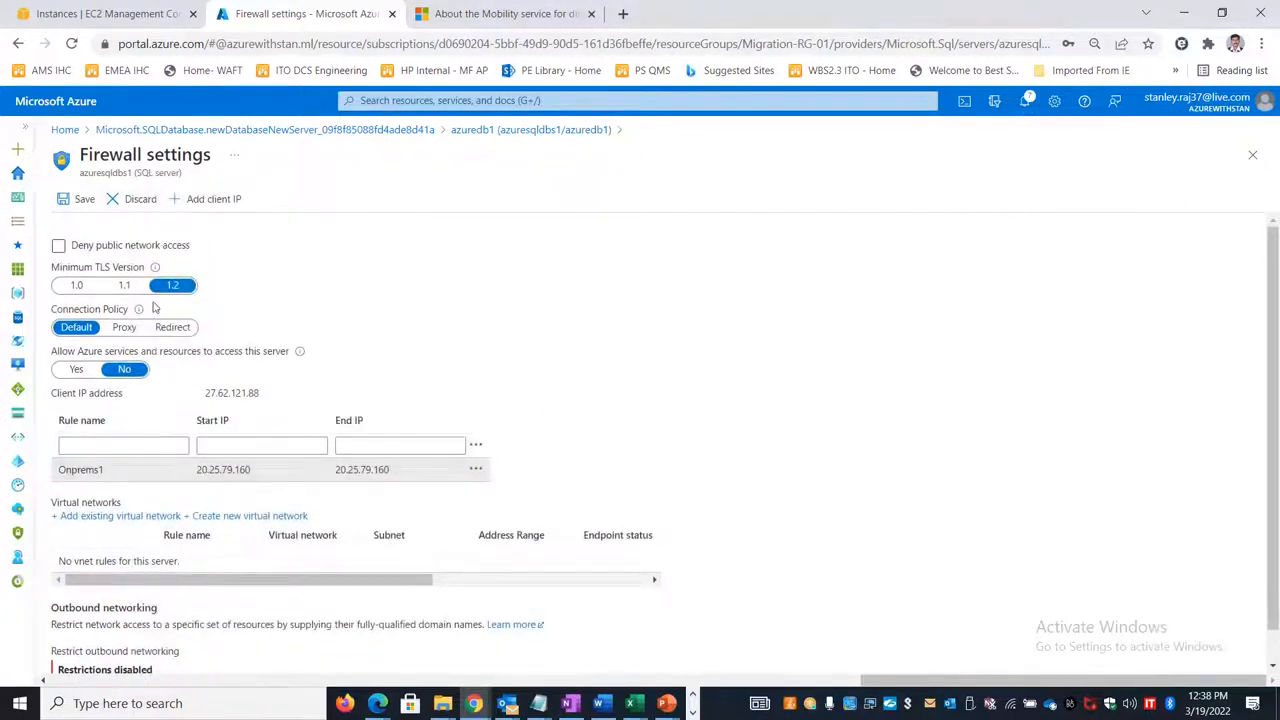
{"action": "left_click", "coordinate": [85, 199]}
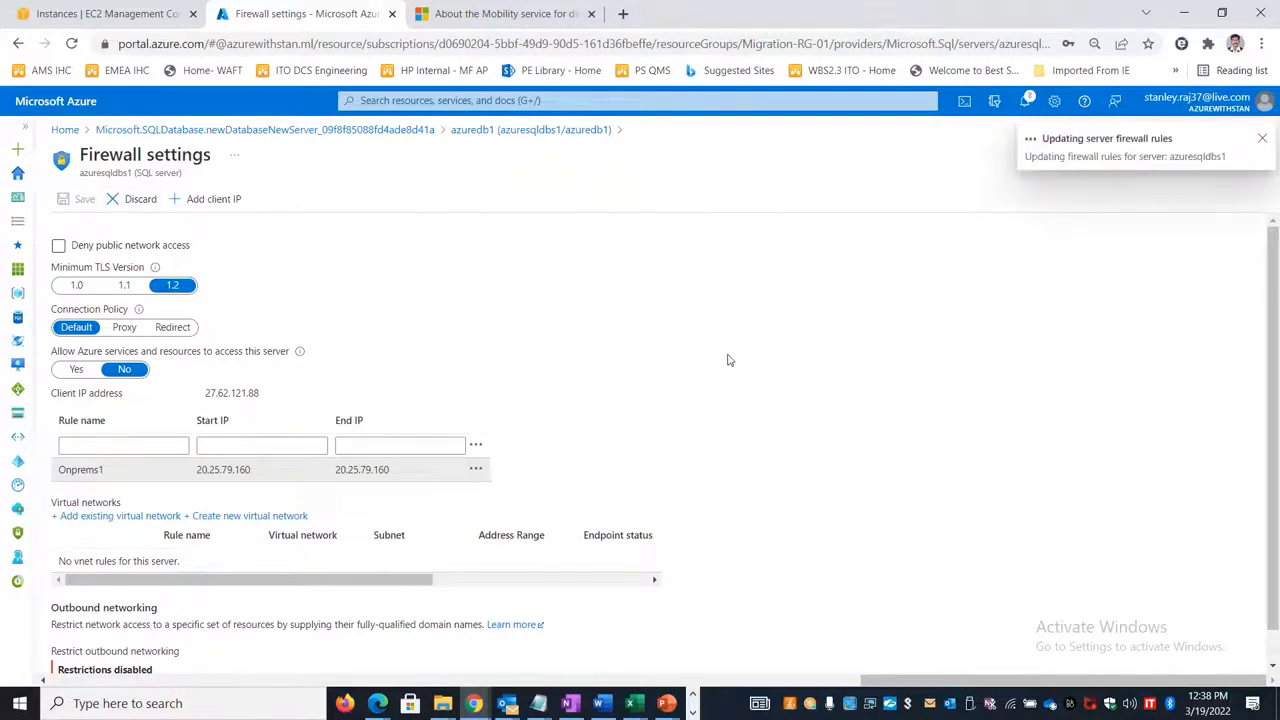
Step: Return to Data Migration Assistant and connect to the target server using SQL Server Authentication with the administrator username and password
{"action": "key", "text": "alt+Tab"}
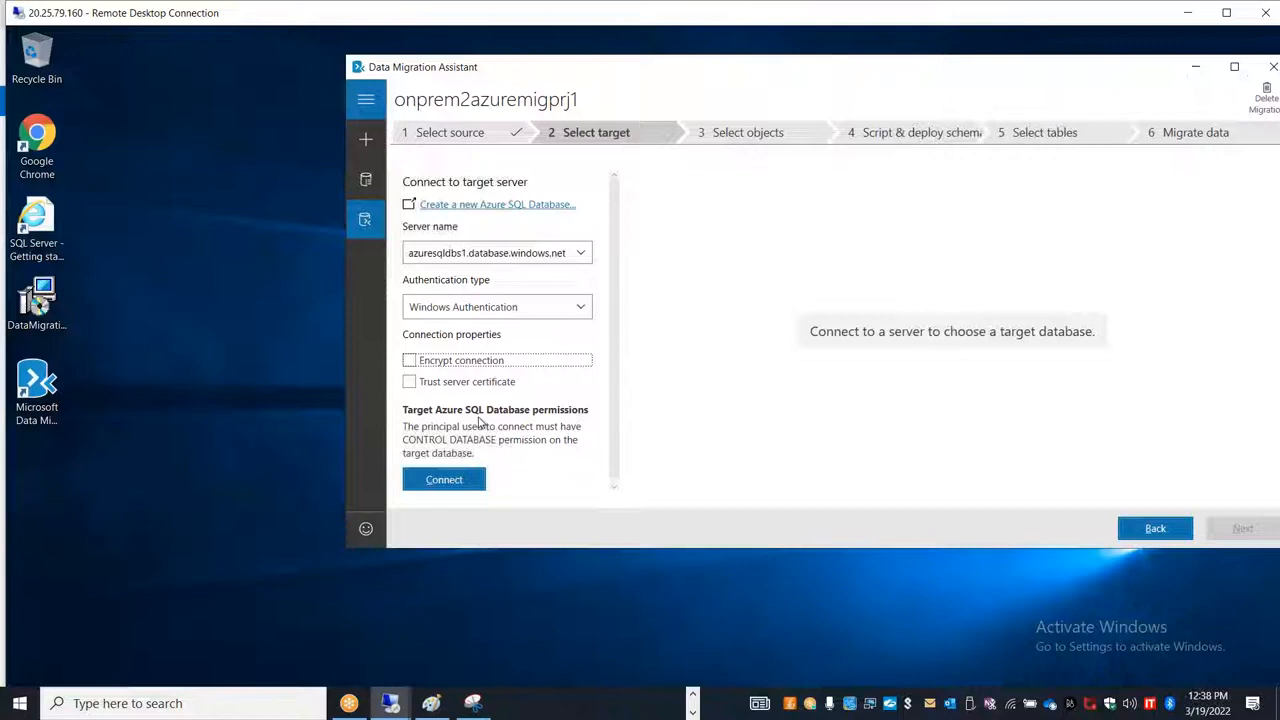
{"action": "left_click", "coordinate": [512, 310]}
{"action": "left_click", "coordinate": [505, 351]}
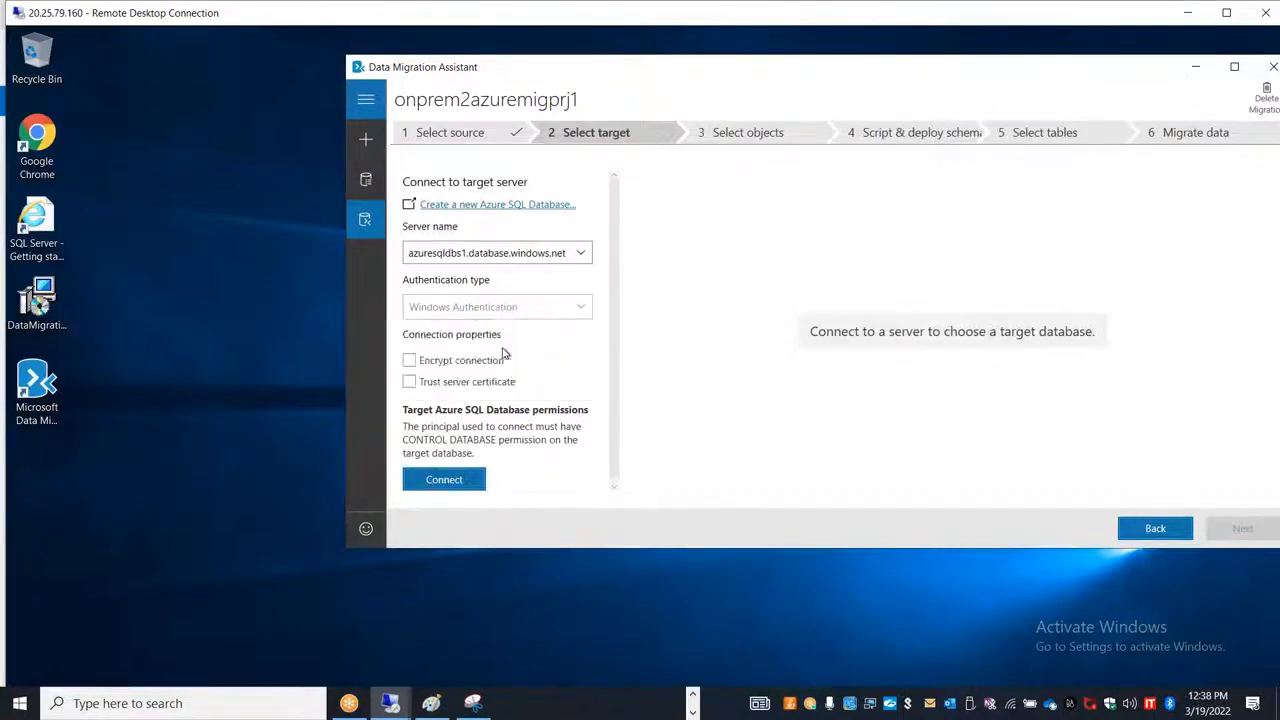
{"action": "left_click", "coordinate": [475, 387]}
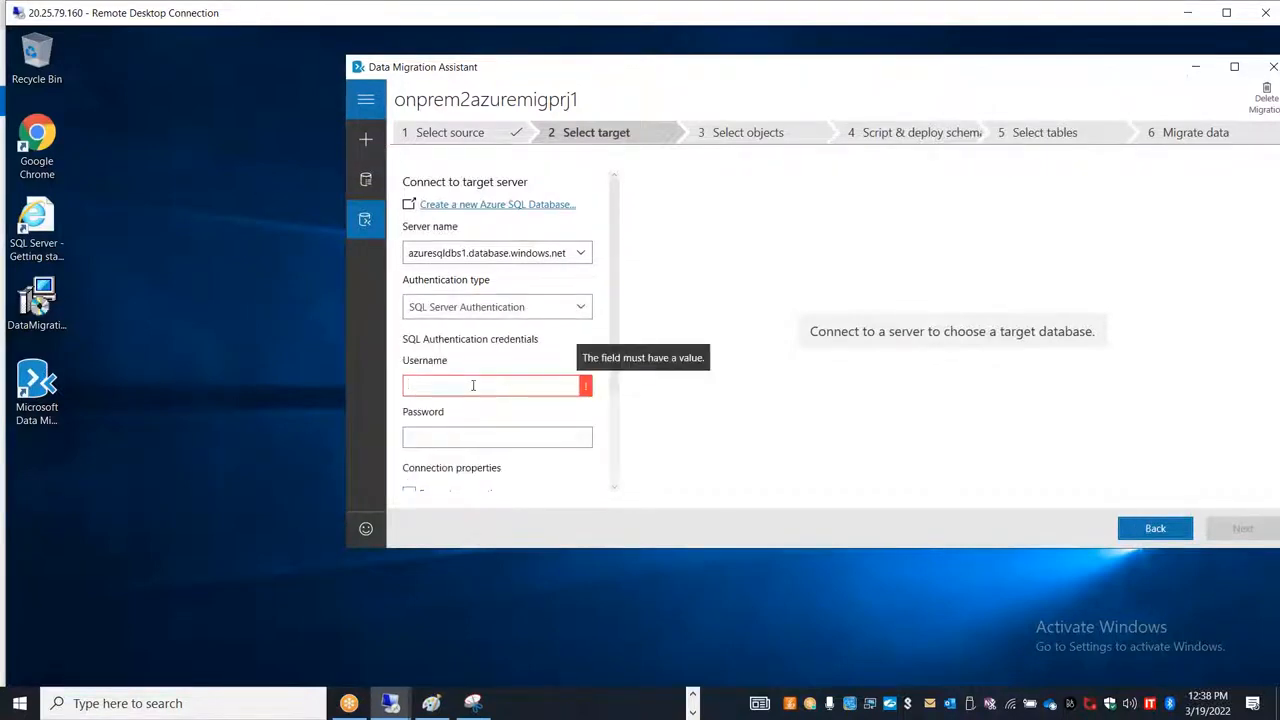
{"action": "type", "text": "stan"}
{"action": "key", "text": "Tab"}
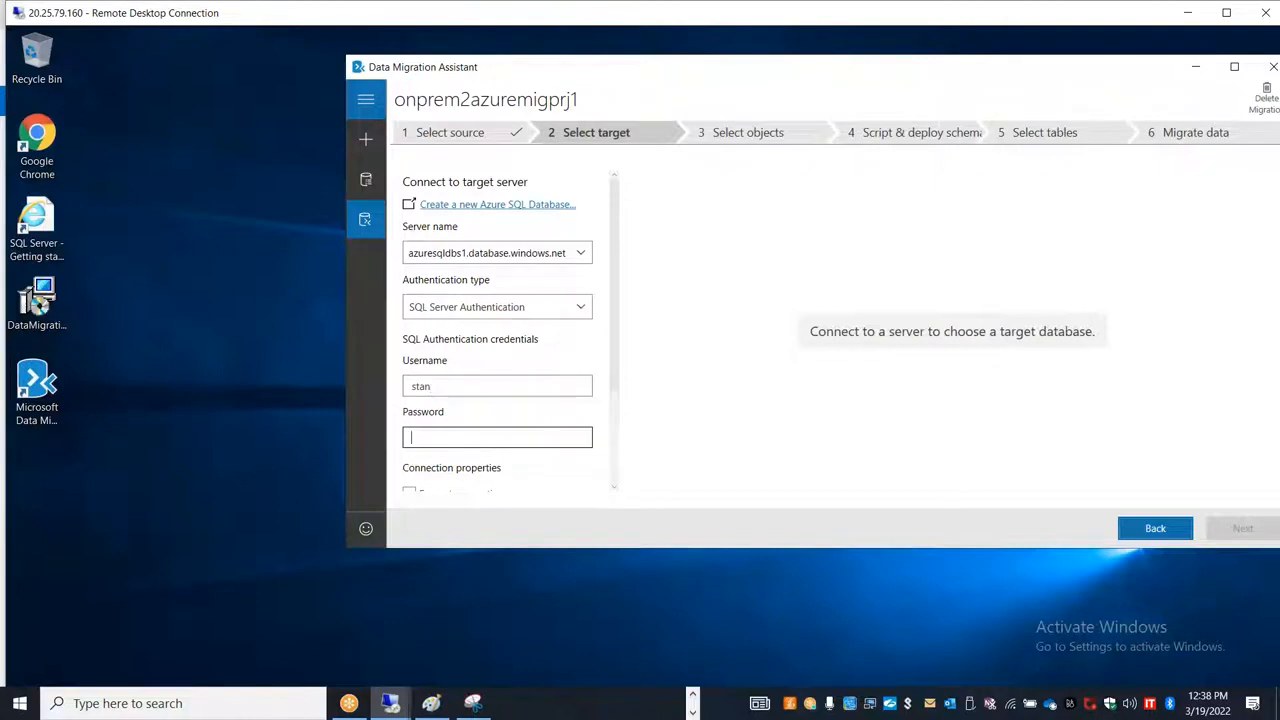
{"action": "type", "text": "•••••••"}
{"action": "double_click", "coordinate": [580, 67]}
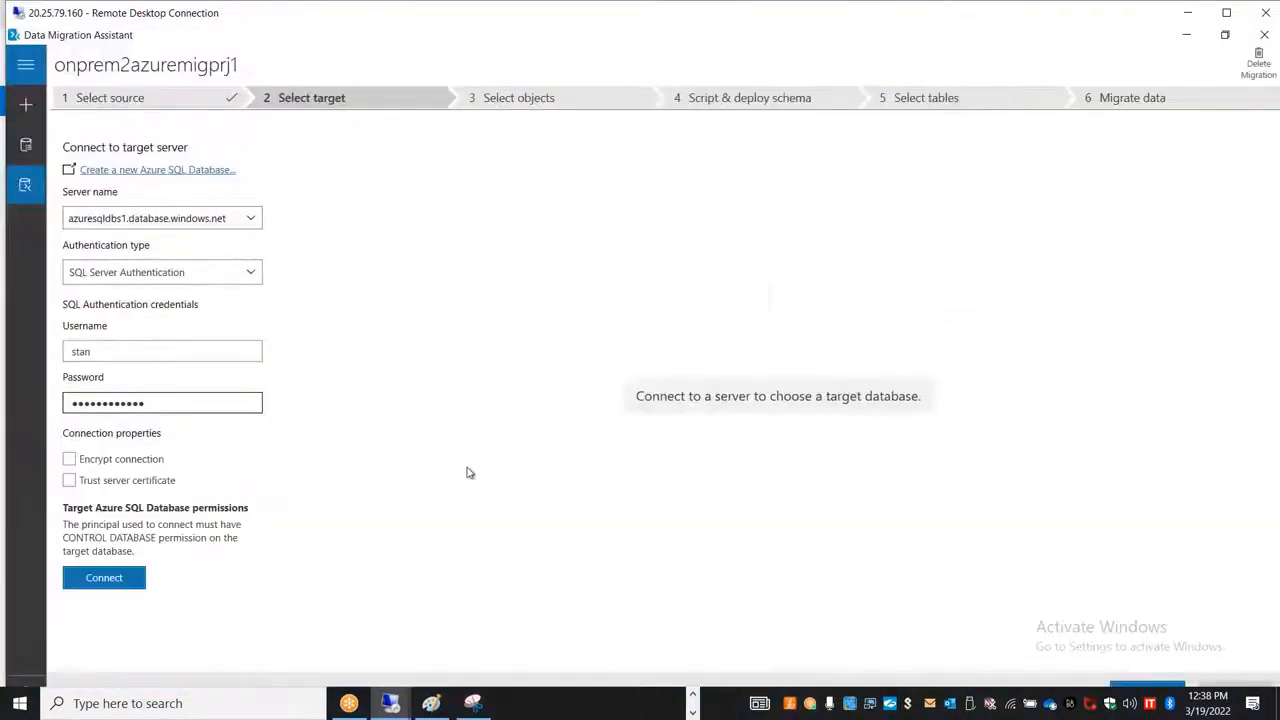
{"action": "left_click", "coordinate": [115, 583]}
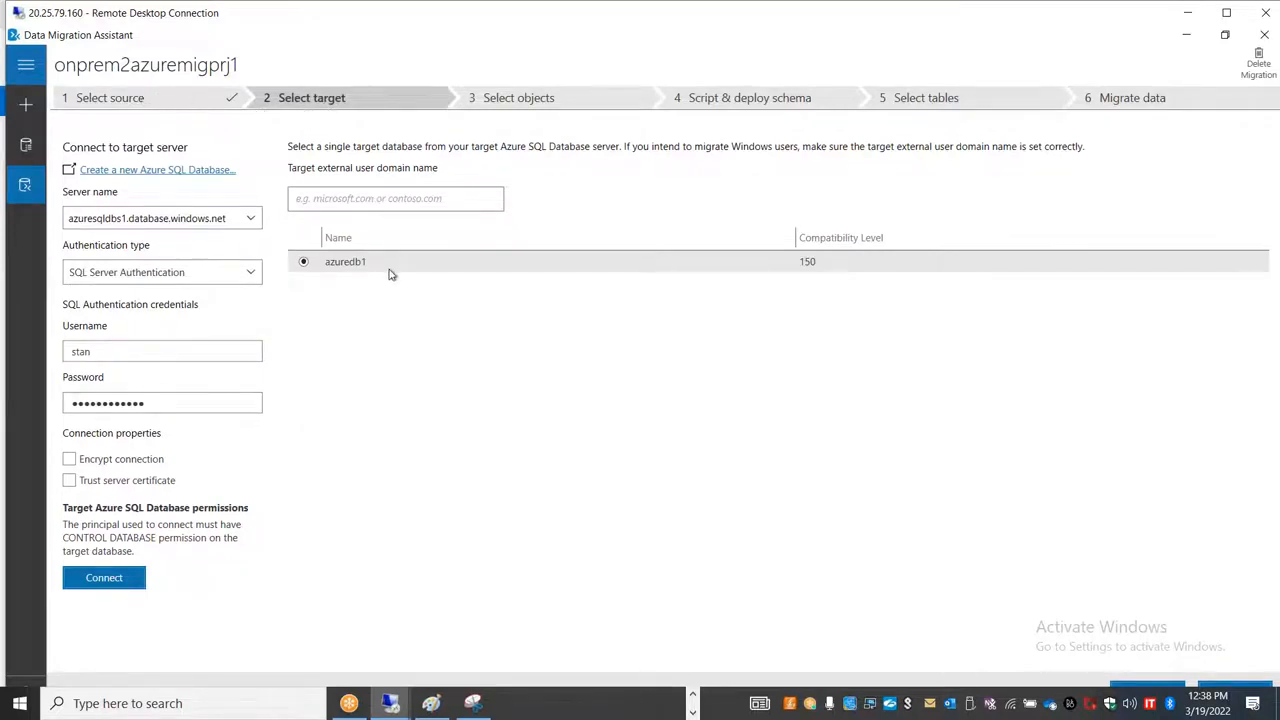
Step: Choose azuredb1 as the target database and continue to schema object selection, keeping the remote desktop session in windowed view
{"action": "left_click", "coordinate": [350, 274]}
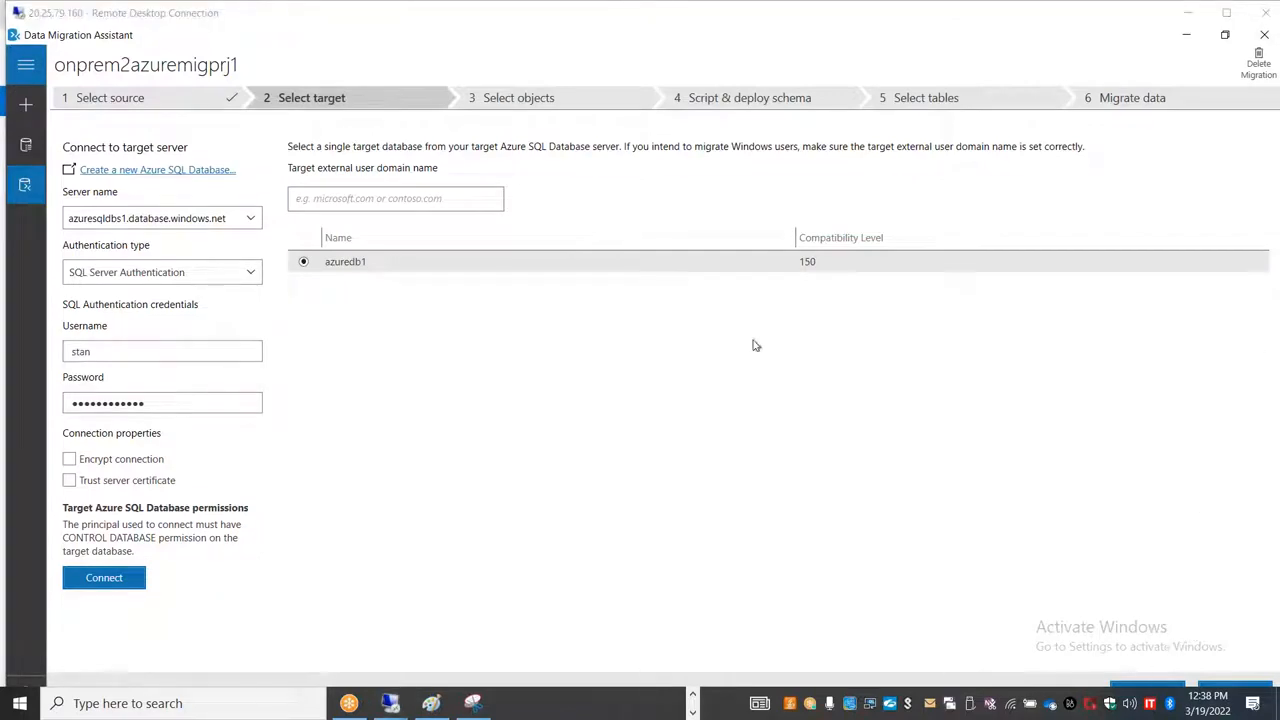
{"action": "double_click", "coordinate": [368, 14]}
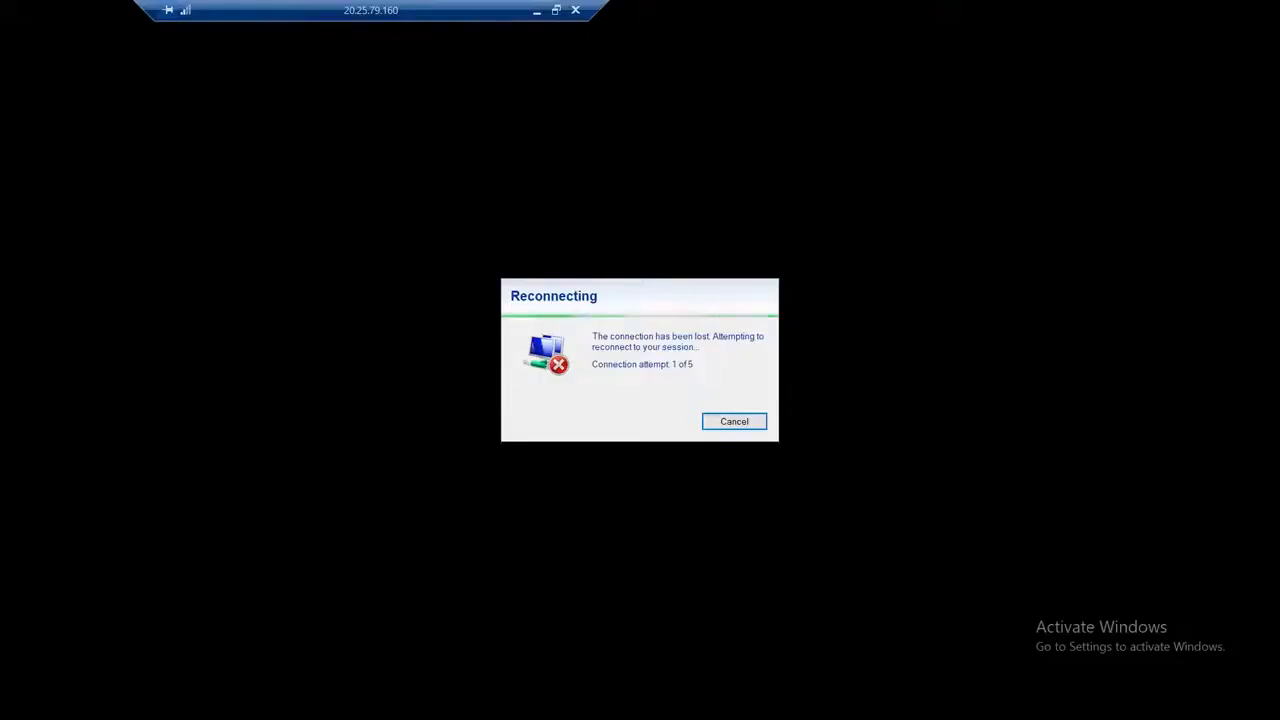
{"action": "left_click", "coordinate": [556, 10]}
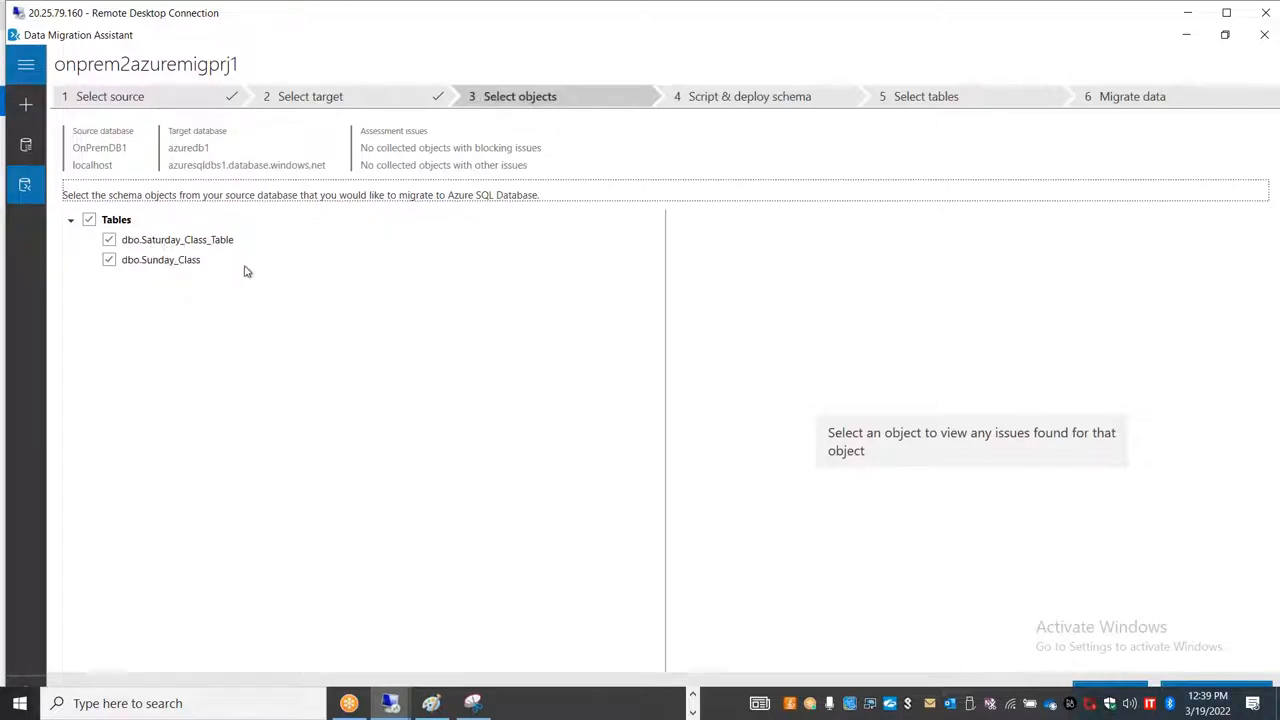
Step: Switch to the Azure portal, go from the deployment page to the azuredb1 resource, and open its query editor
{"action": "key", "text": "alt+Tab"}
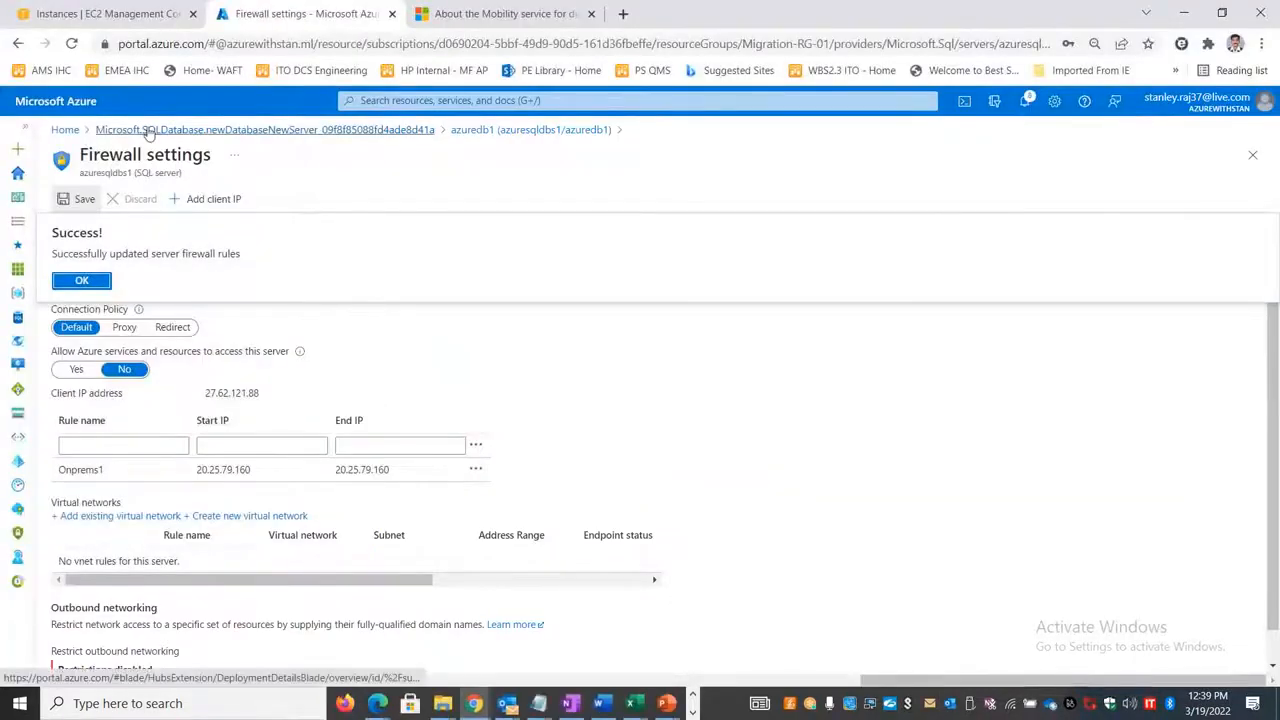
{"action": "left_click", "coordinate": [149, 131]}
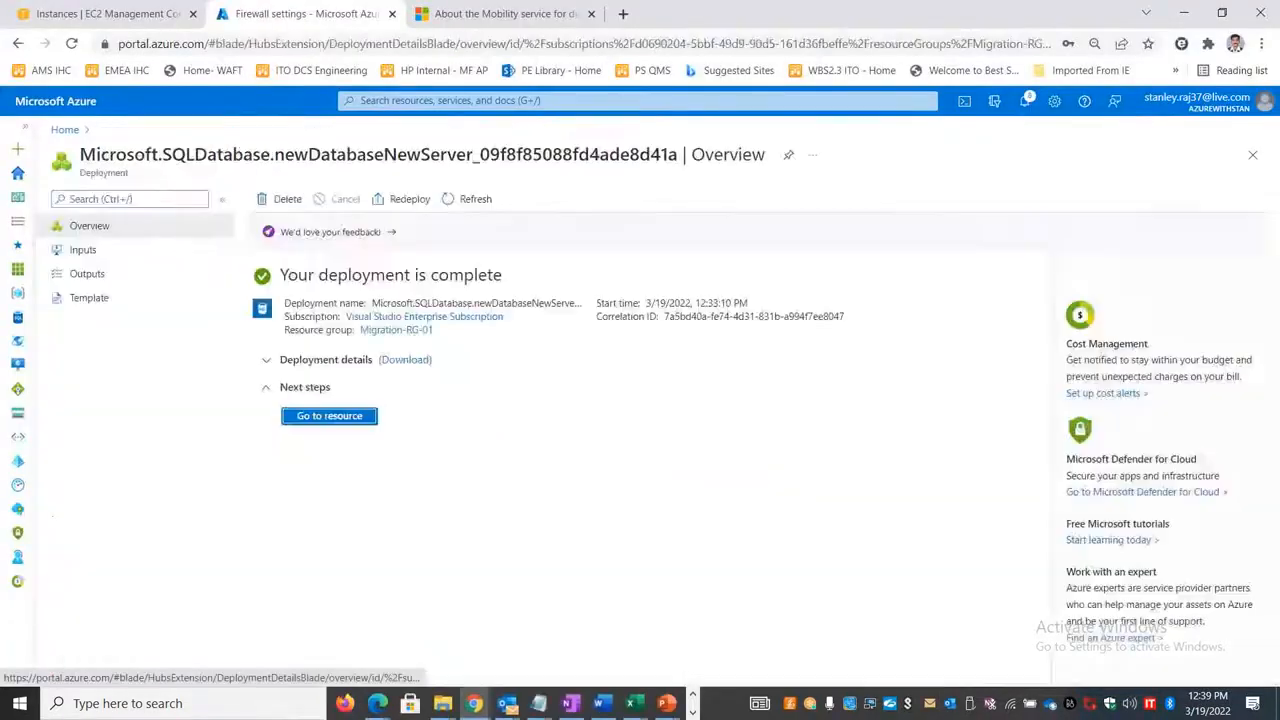
{"action": "left_click", "coordinate": [340, 416]}
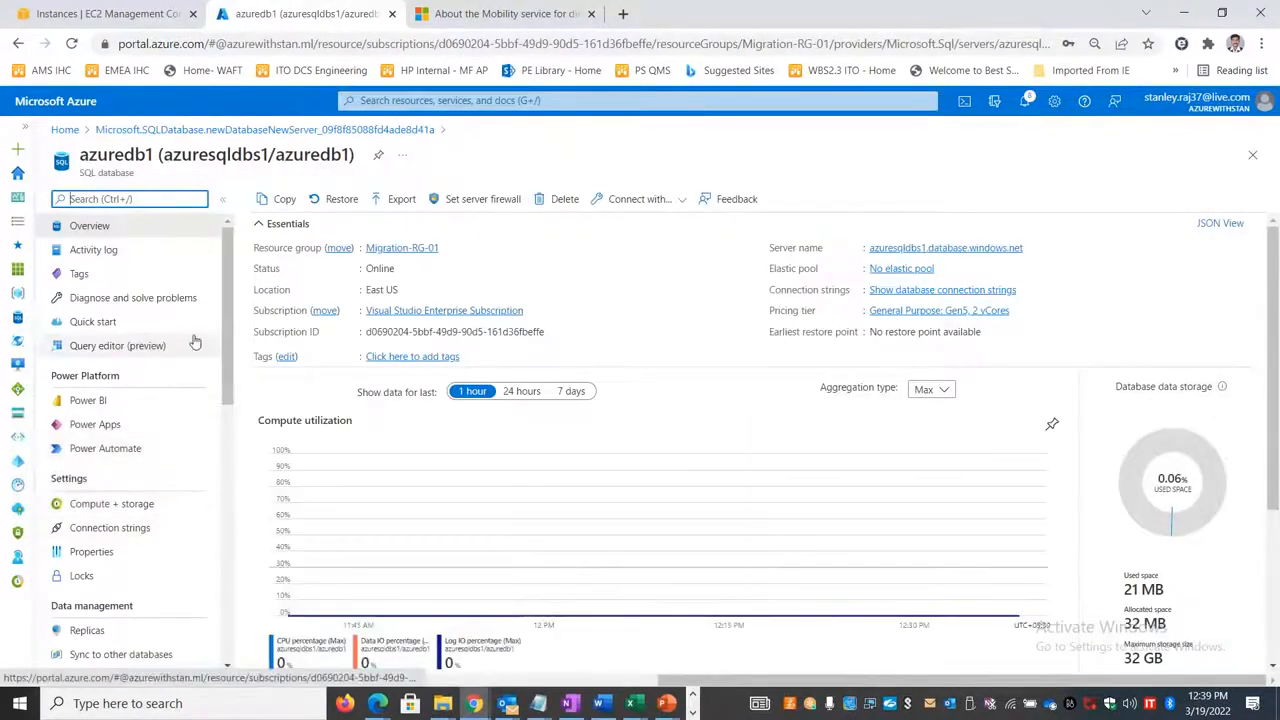
{"action": "scroll", "coordinate": [200, 320], "scroll_direction": "down", "scroll_amount": 1}
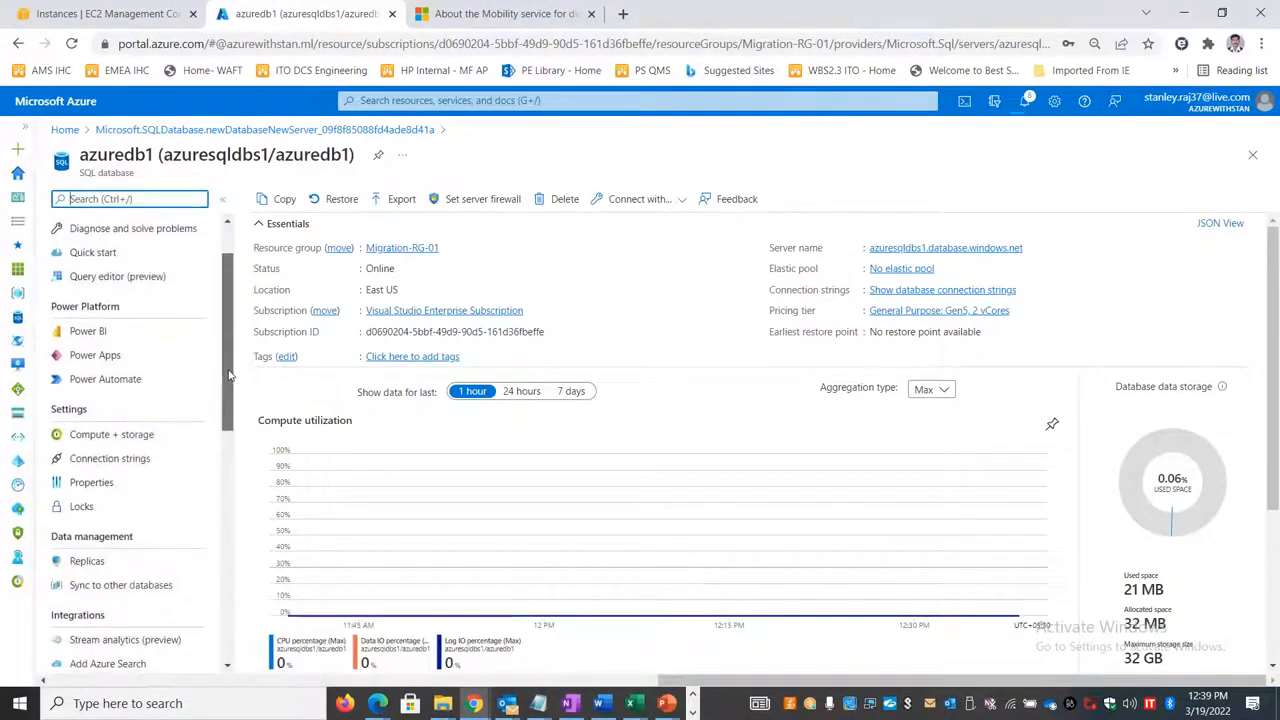
{"action": "left_click", "coordinate": [150, 280]}
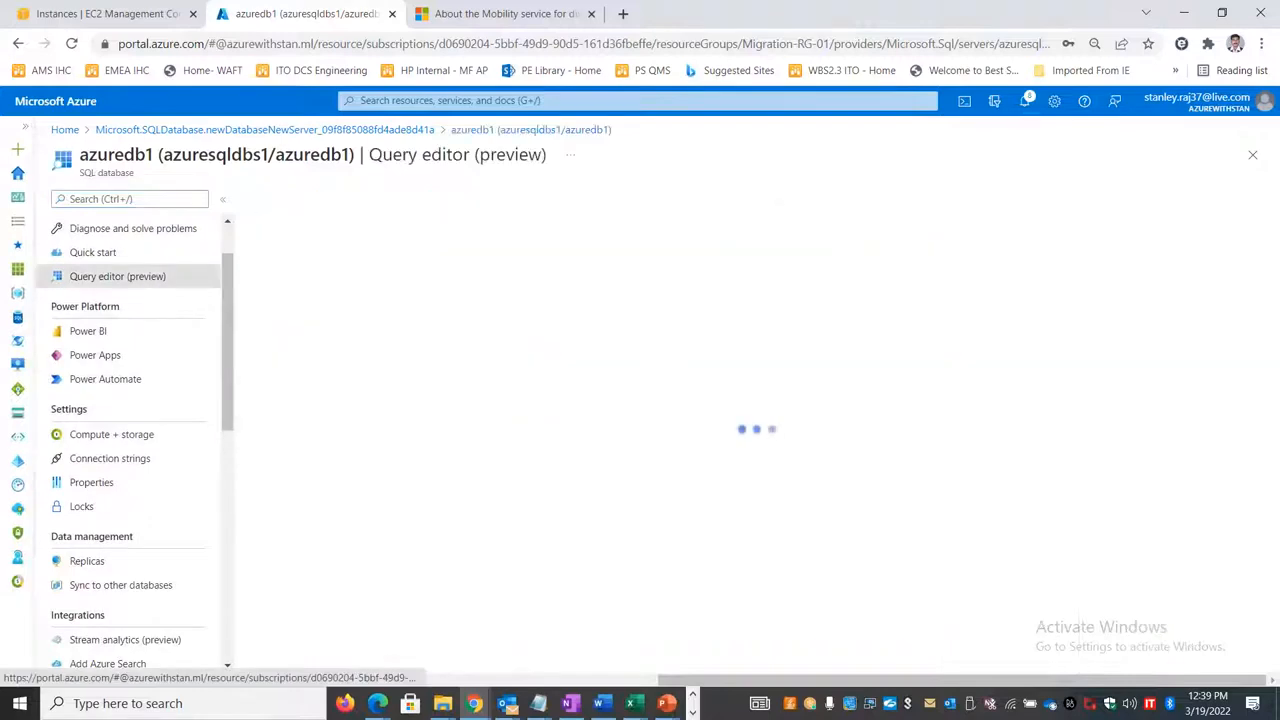
Step: Try to sign in to the azuredb1 query editor with the SQL account password and the preselected certificate
{"action": "left_click", "coordinate": [591, 512]}
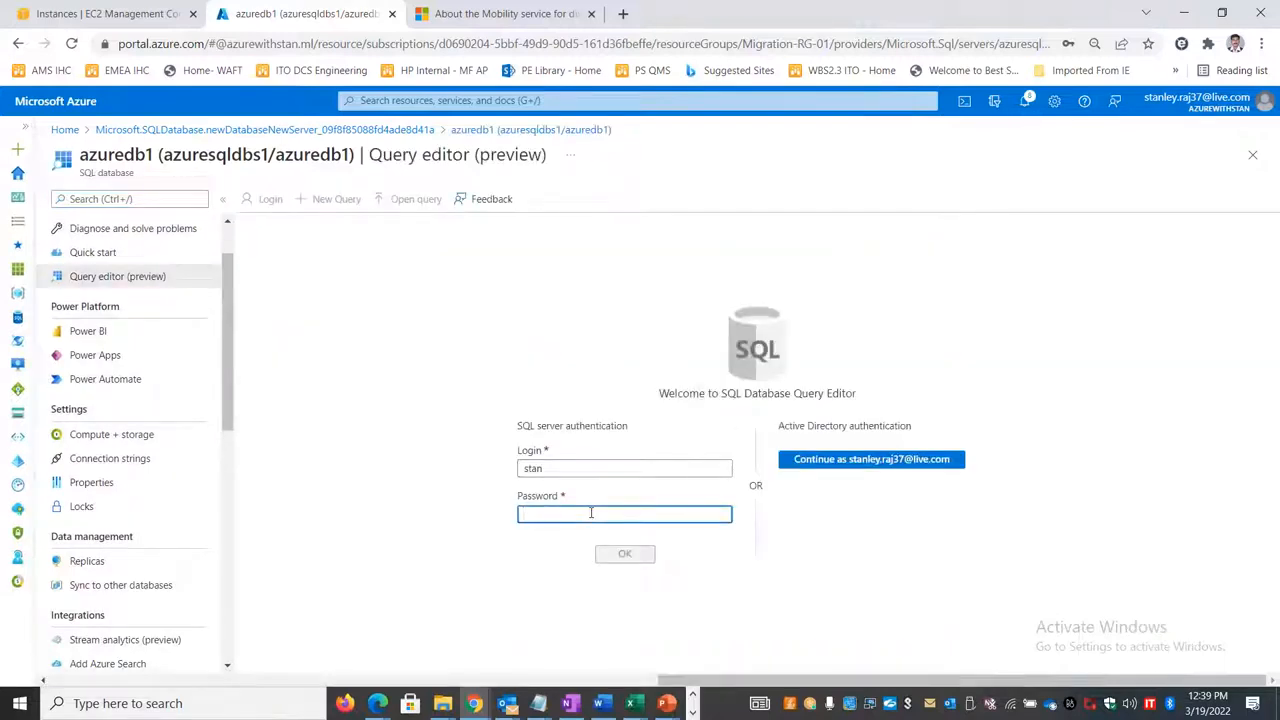
{"action": "type", "text": "x"}
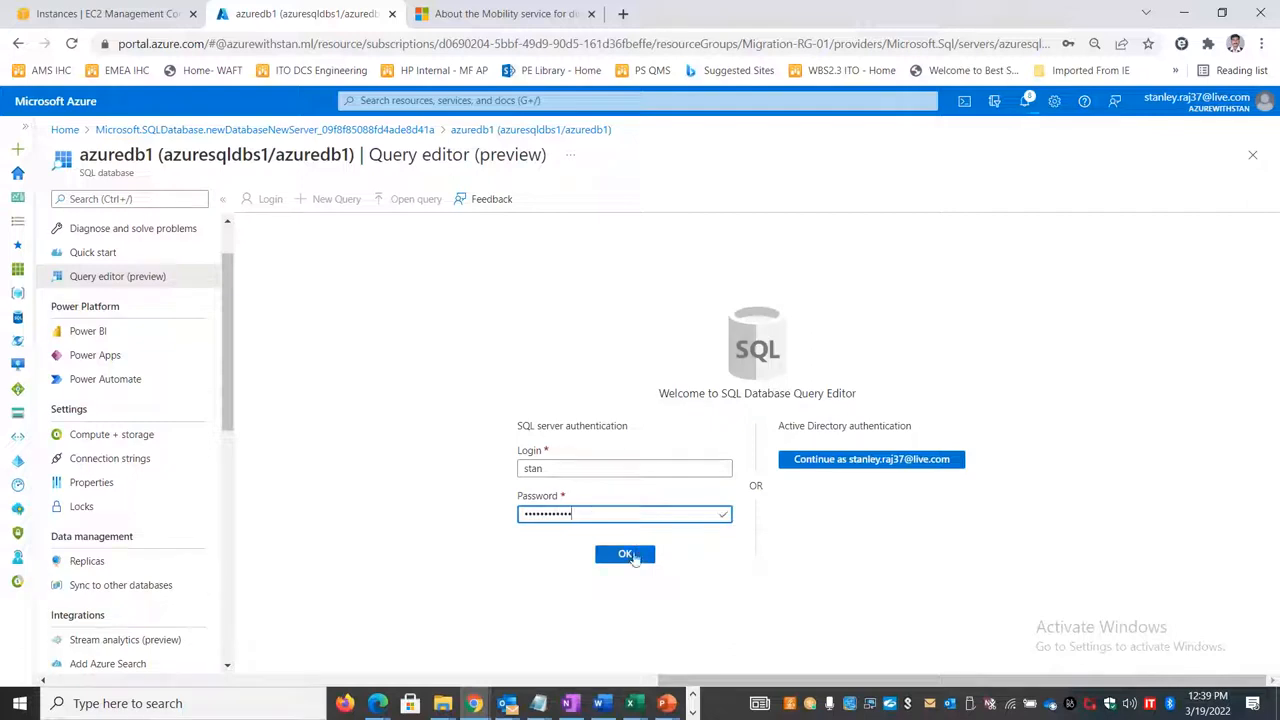
{"action": "left_click", "coordinate": [627, 555]}
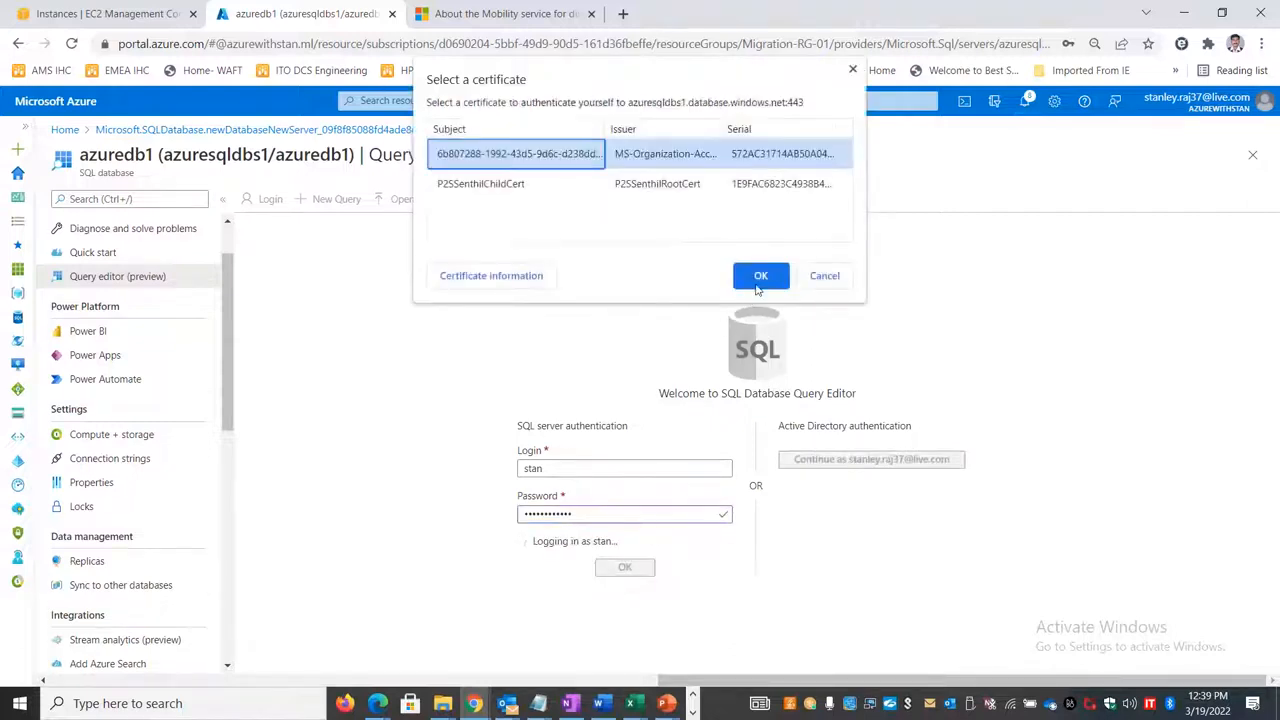
{"action": "left_click", "coordinate": [758, 285]}
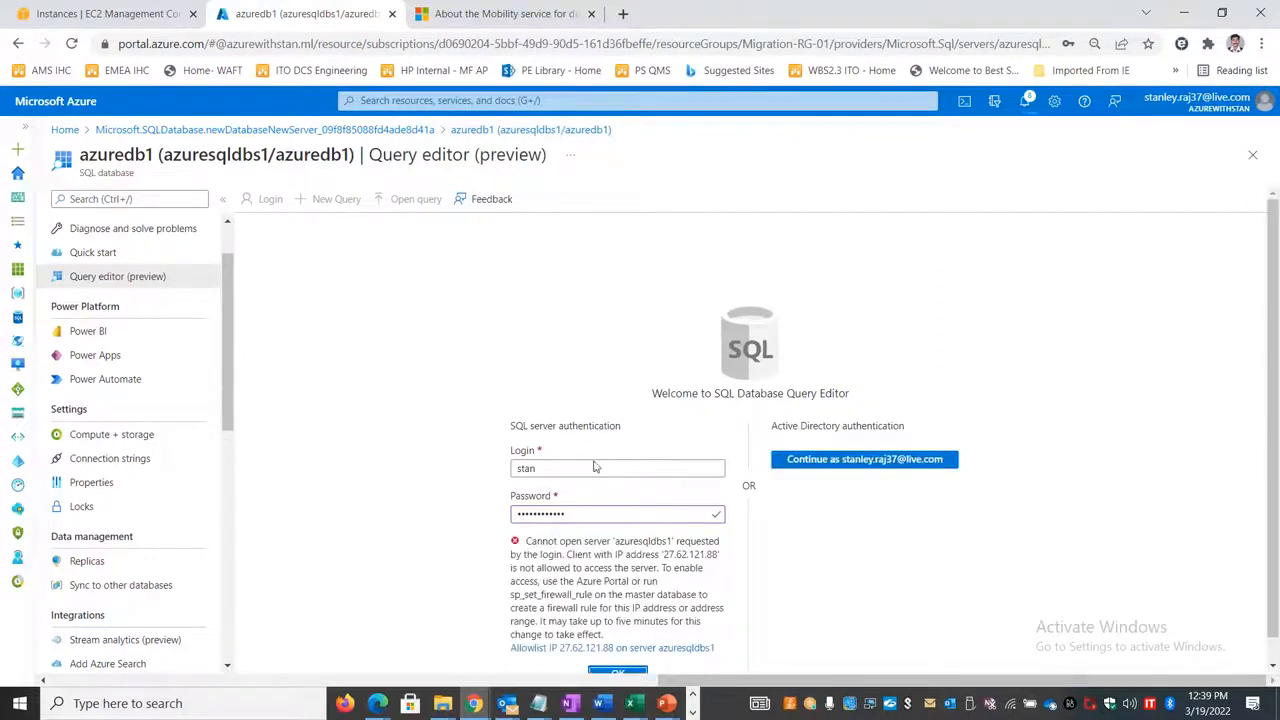
{"action": "scroll", "coordinate": [595, 470], "scroll_direction": "down", "scroll_amount": 1}
{"action": "left_click_drag", "start_coordinate": [600, 487], "coordinate": [435, 497]}
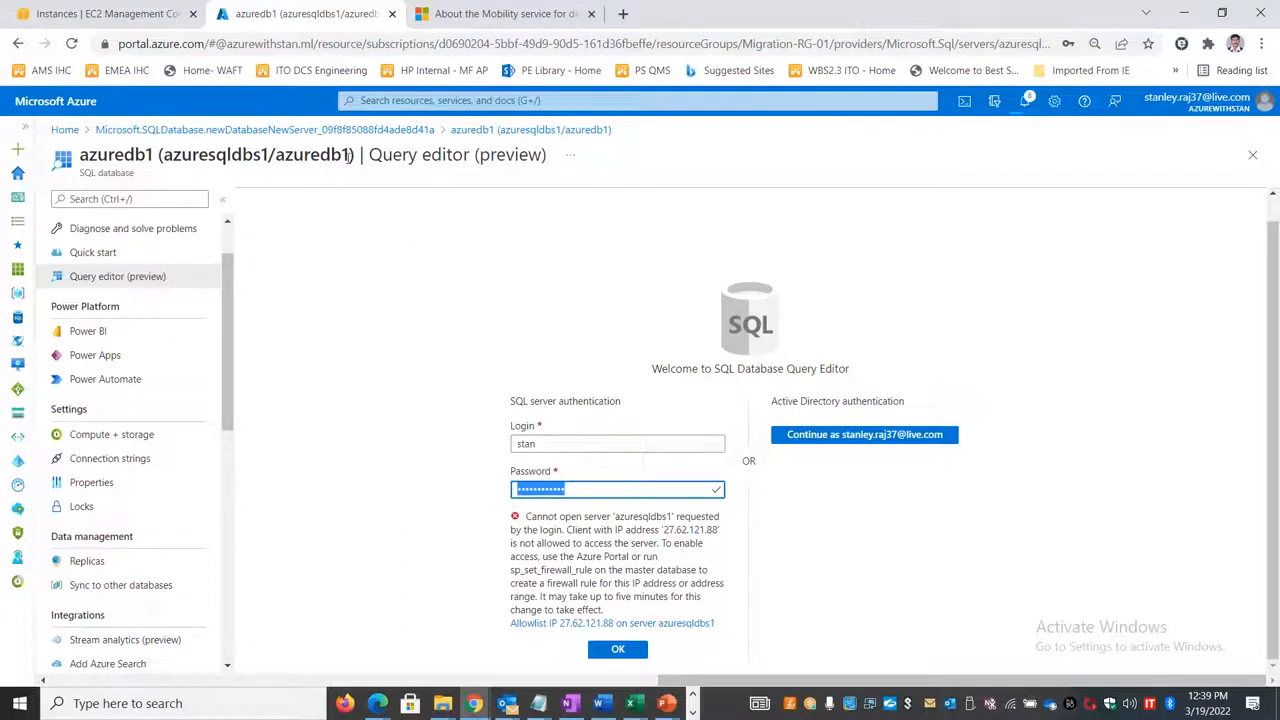
{"action": "scroll", "coordinate": [155, 245], "scroll_direction": "up", "scroll_amount": 2}
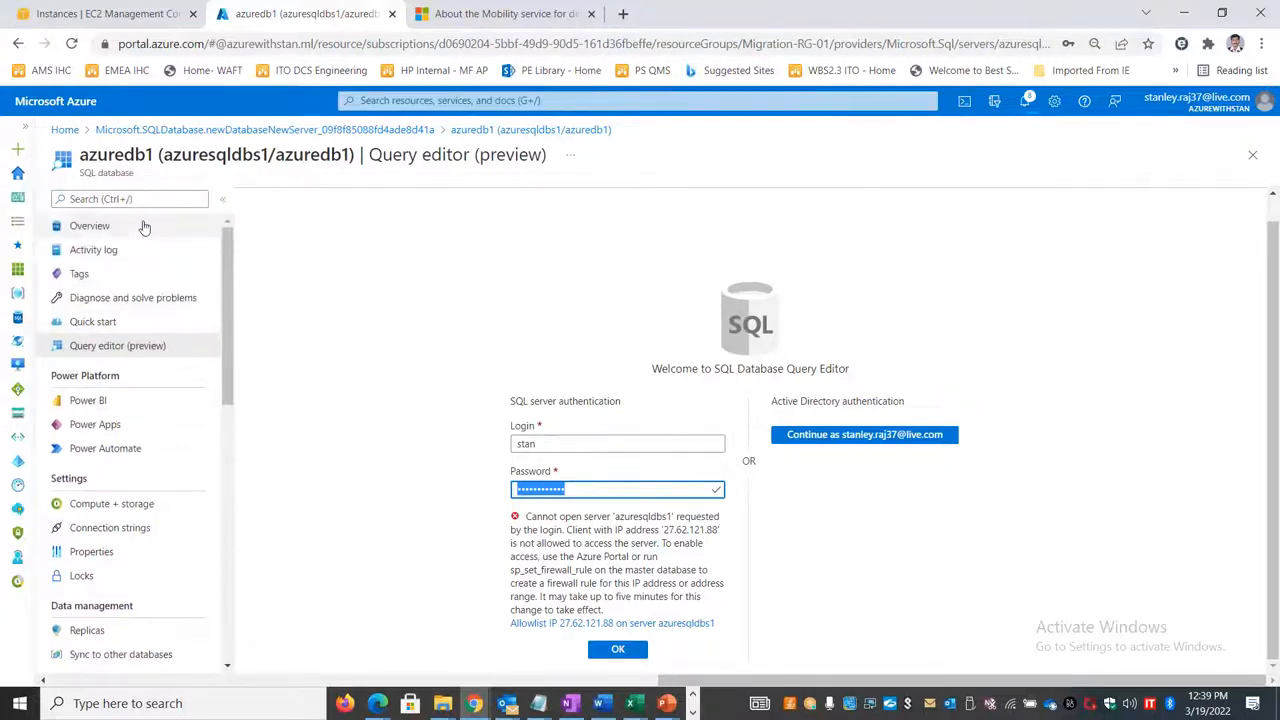
{"action": "left_click", "coordinate": [108, 226]}
{"action": "left_click", "coordinate": [720, 146]}
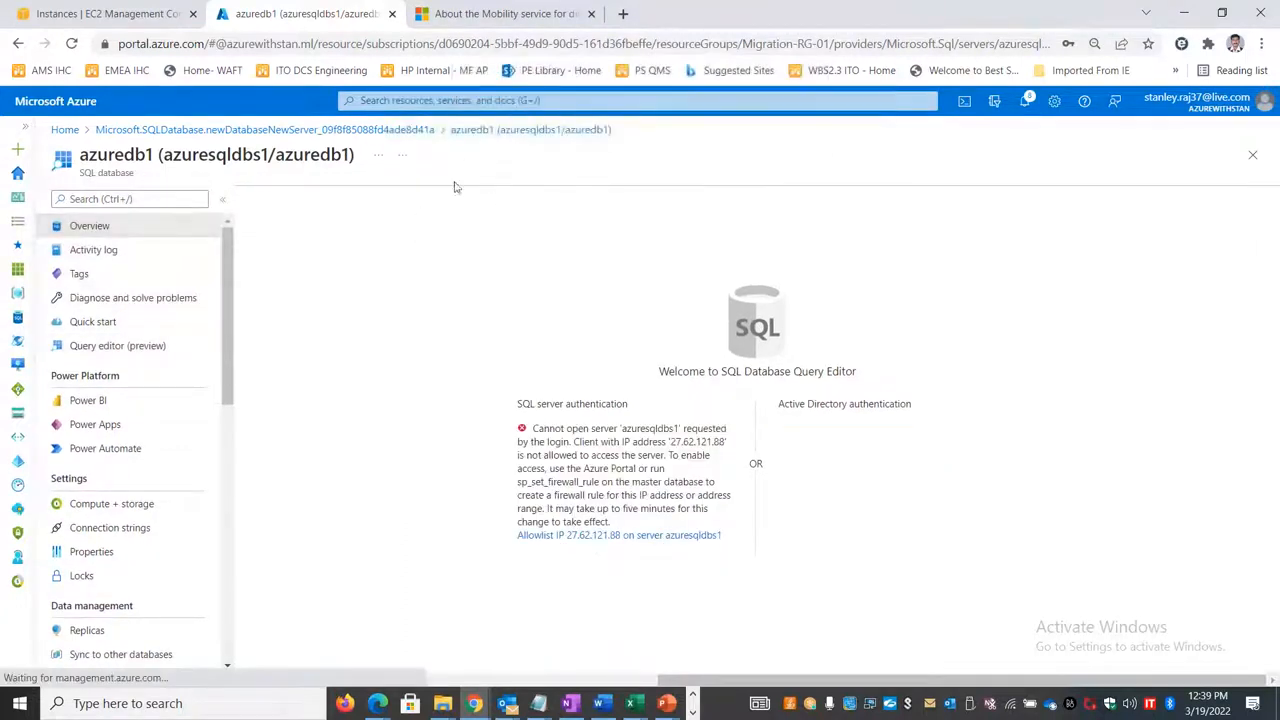
{"action": "left_click", "coordinate": [488, 205]}
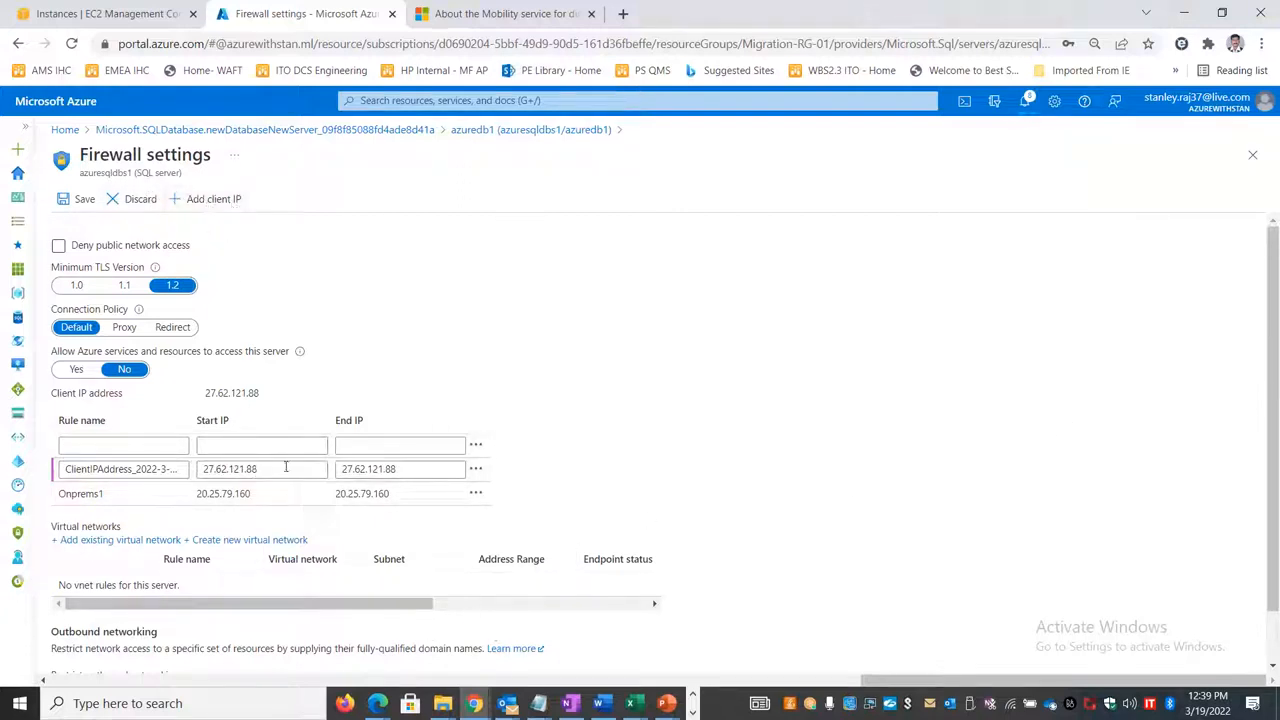
{"action": "left_click", "coordinate": [80, 203]}
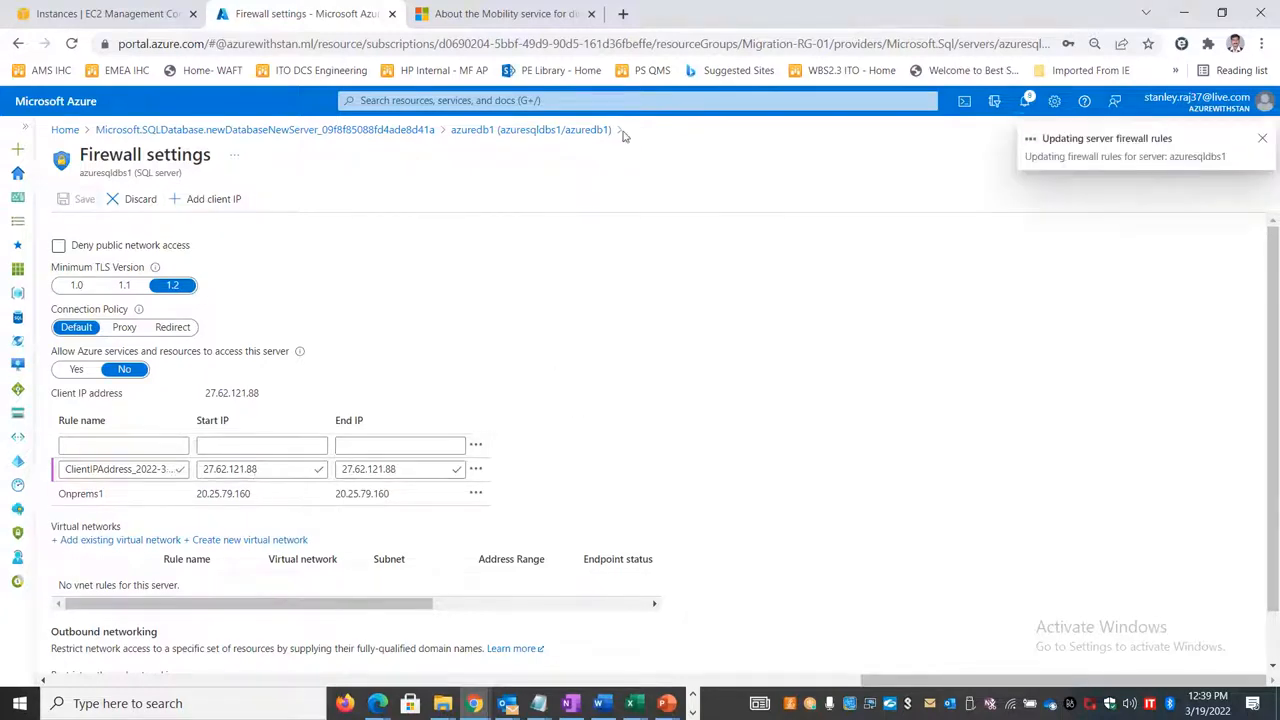
{"action": "left_click", "coordinate": [623, 13]}
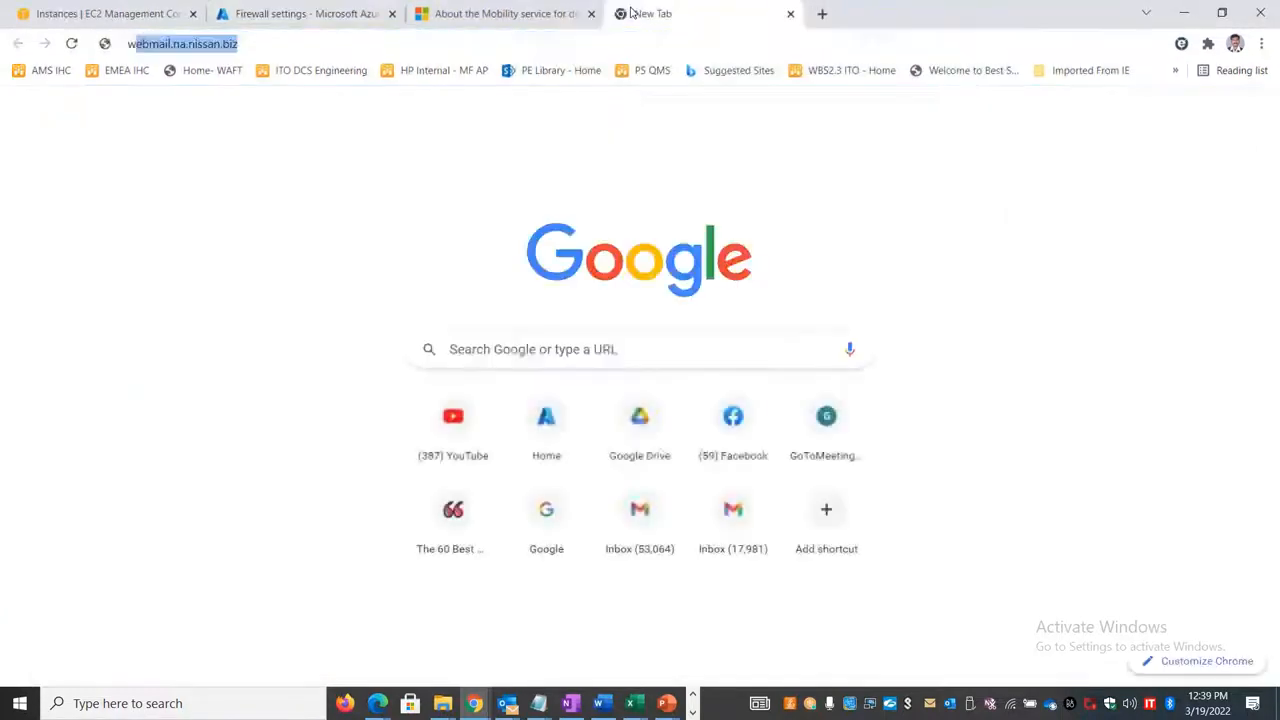
Step: Search the web for whatsmyip, highlight the public IP address for comparison with the firewall rule, and close the search page
{"action": "type", "text": "whatsmyip"}
{"action": "key", "text": "Return"}
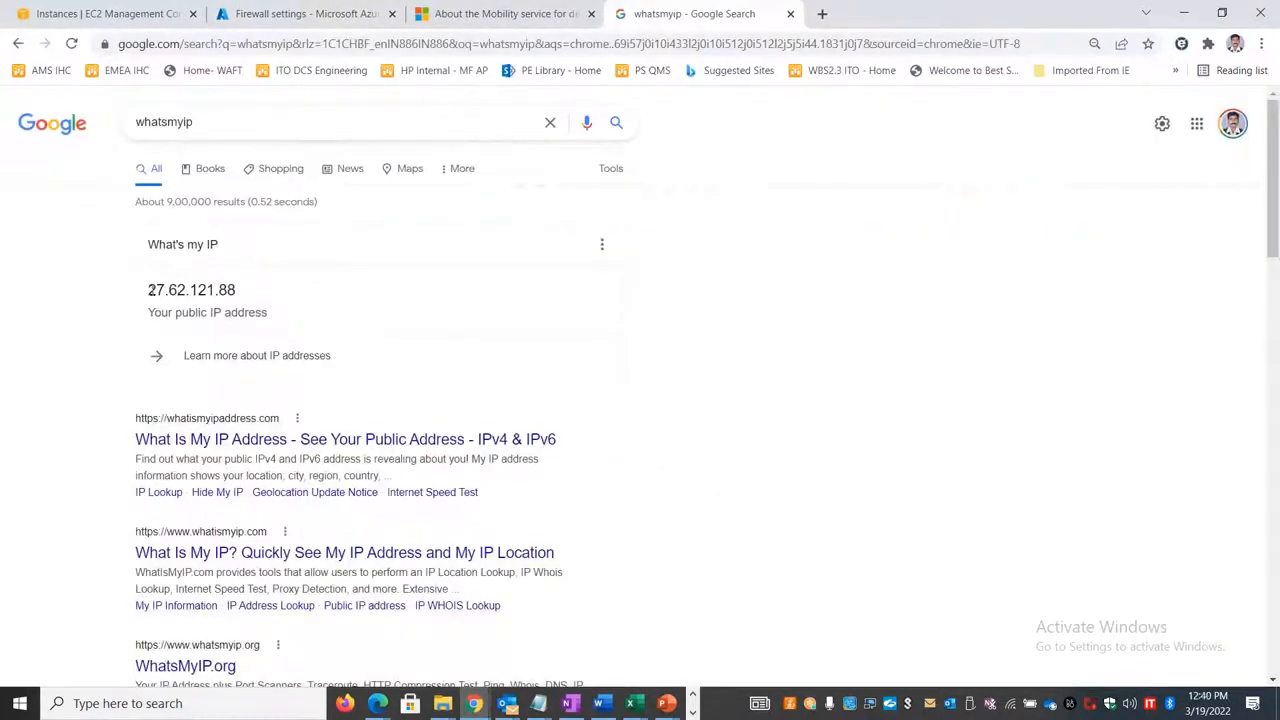
{"action": "left_click_drag", "start_coordinate": [149, 290], "coordinate": [235, 290]}
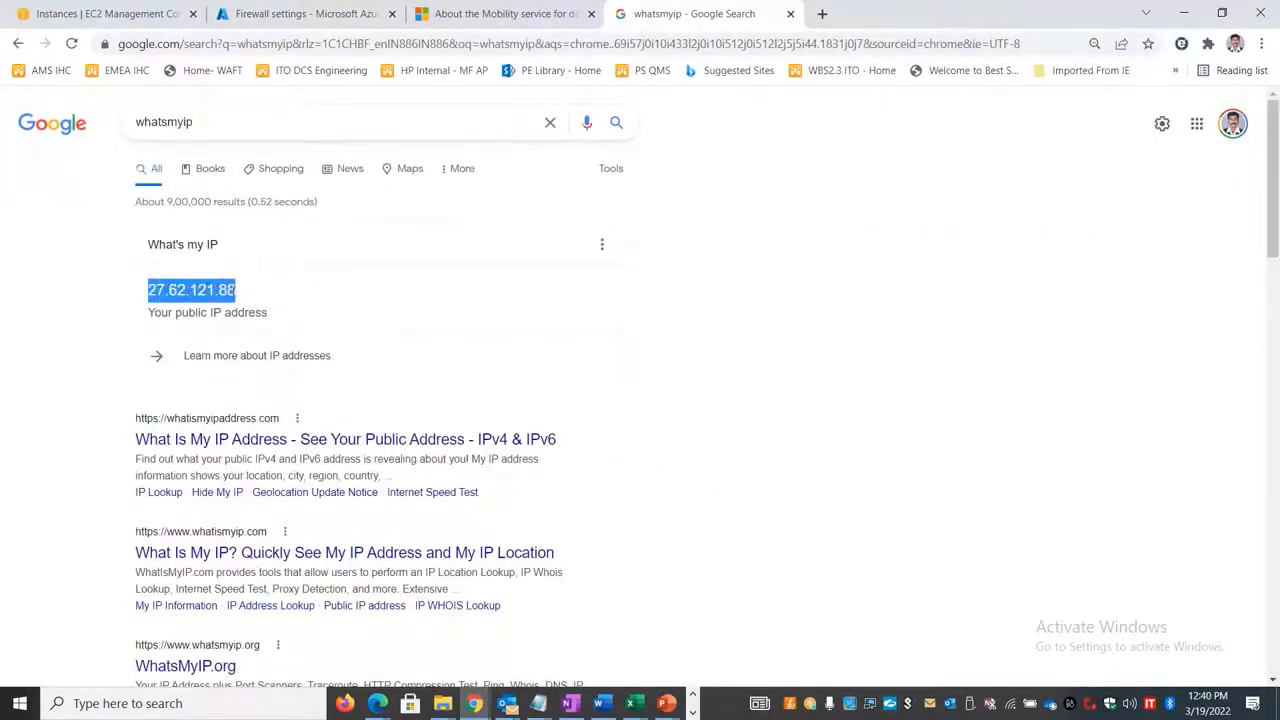
{"action": "left_click", "coordinate": [789, 14]}
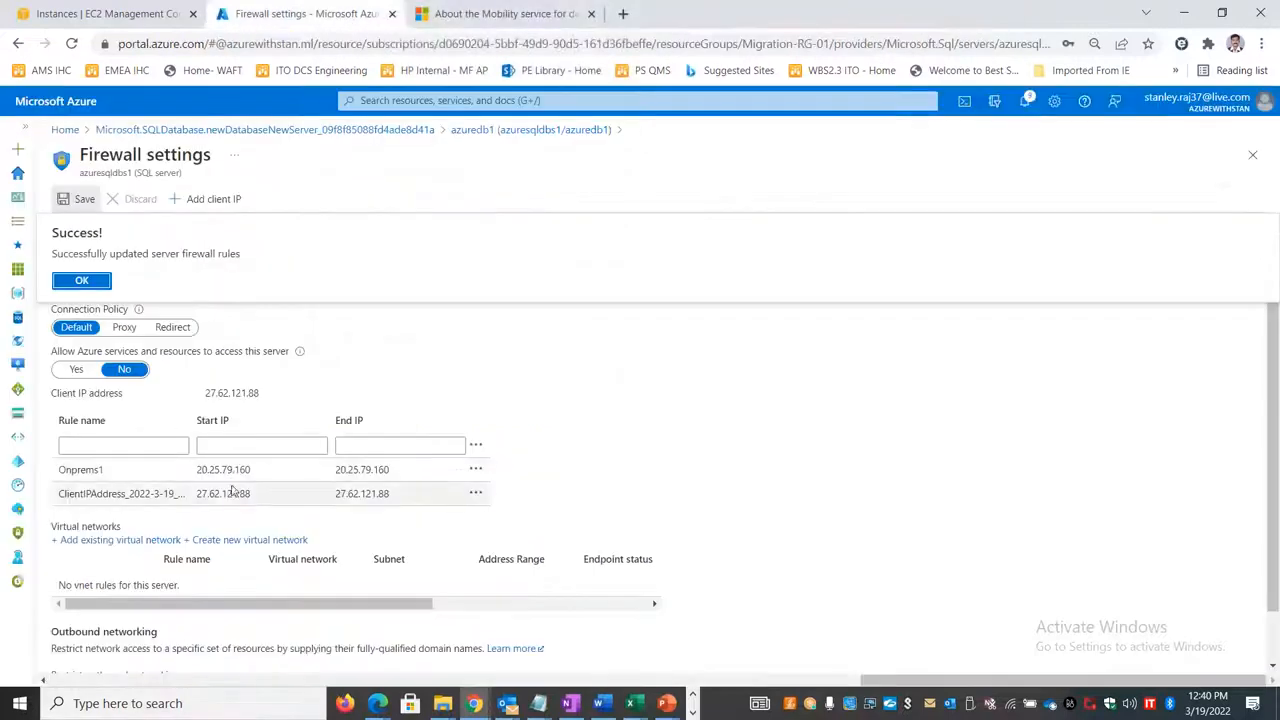
Step: Return to azuredb1, open its query editor, and try to sign in with the SQL account password
{"action": "left_click", "coordinate": [530, 130]}
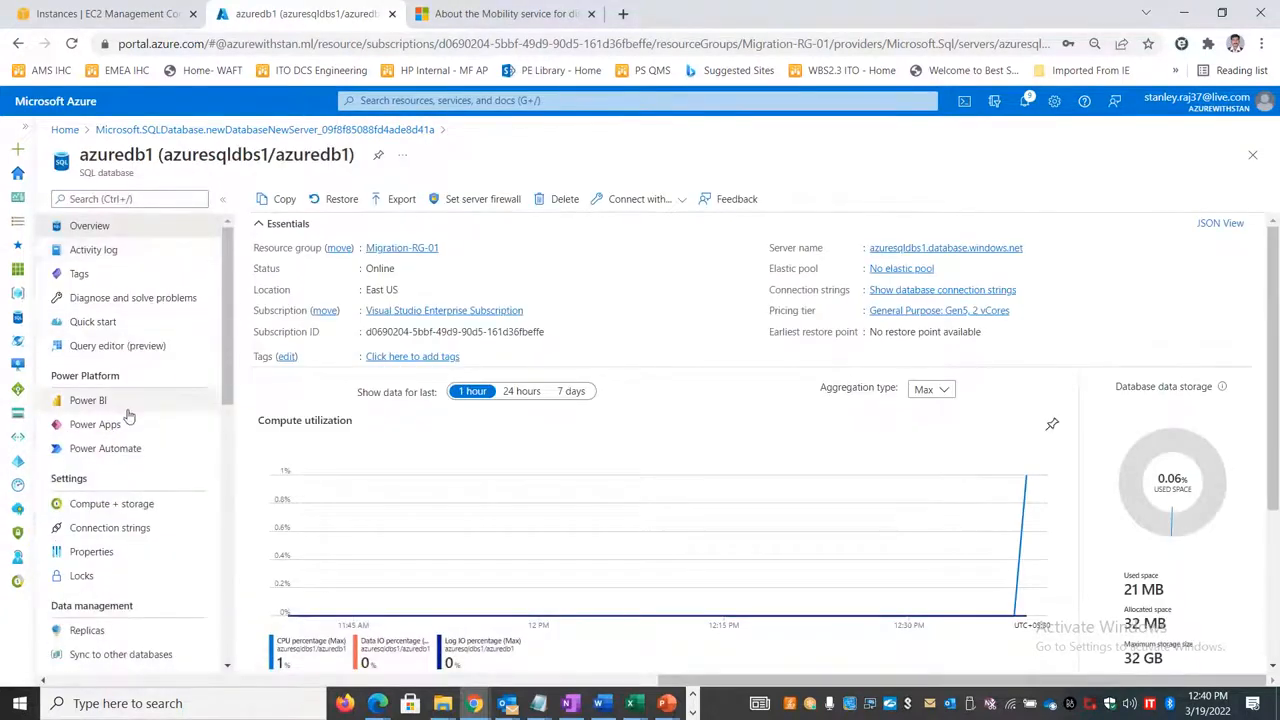
{"action": "left_click", "coordinate": [118, 345]}
{"action": "left_click", "coordinate": [606, 512]}
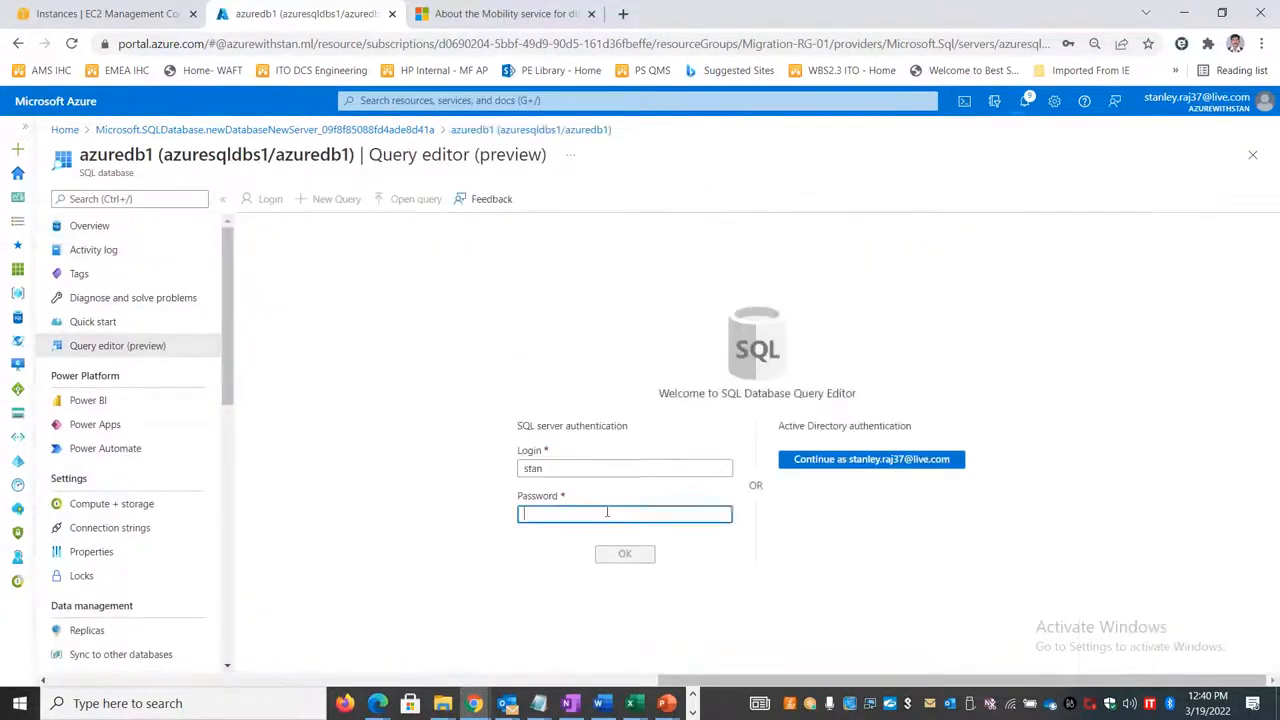
{"action": "type", "text": "****"}
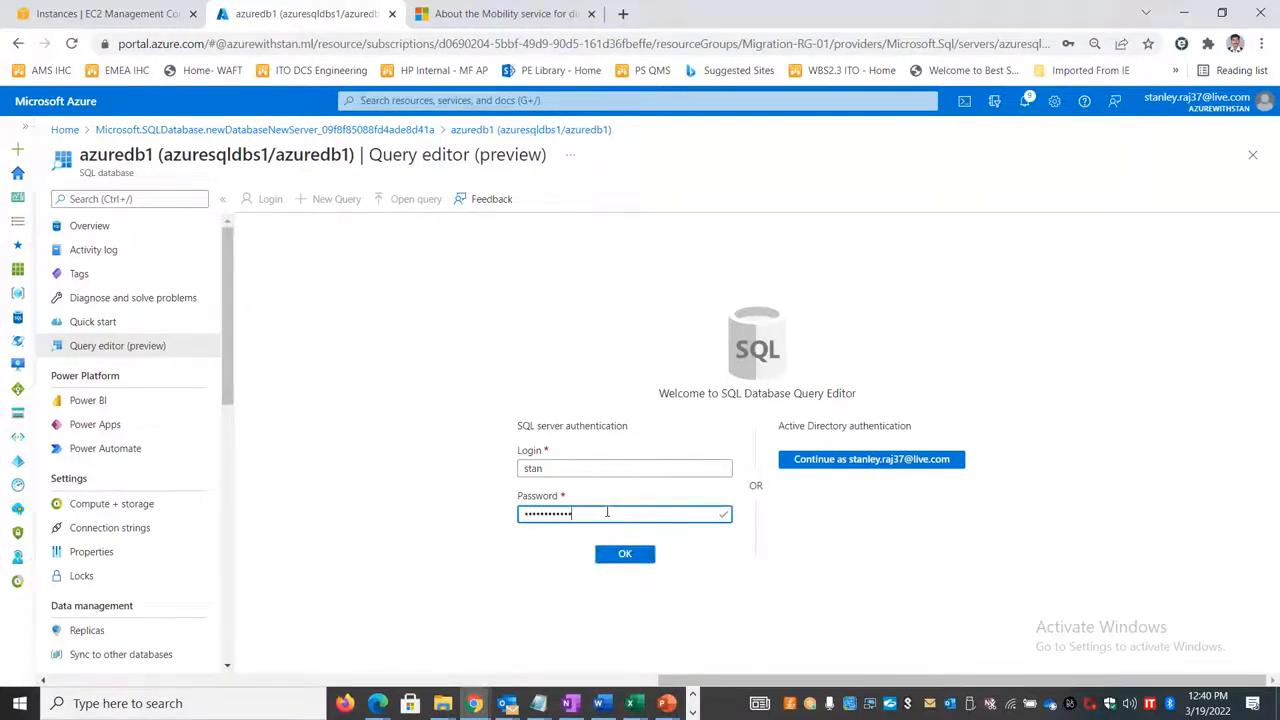
{"action": "left_click", "coordinate": [624, 554]}
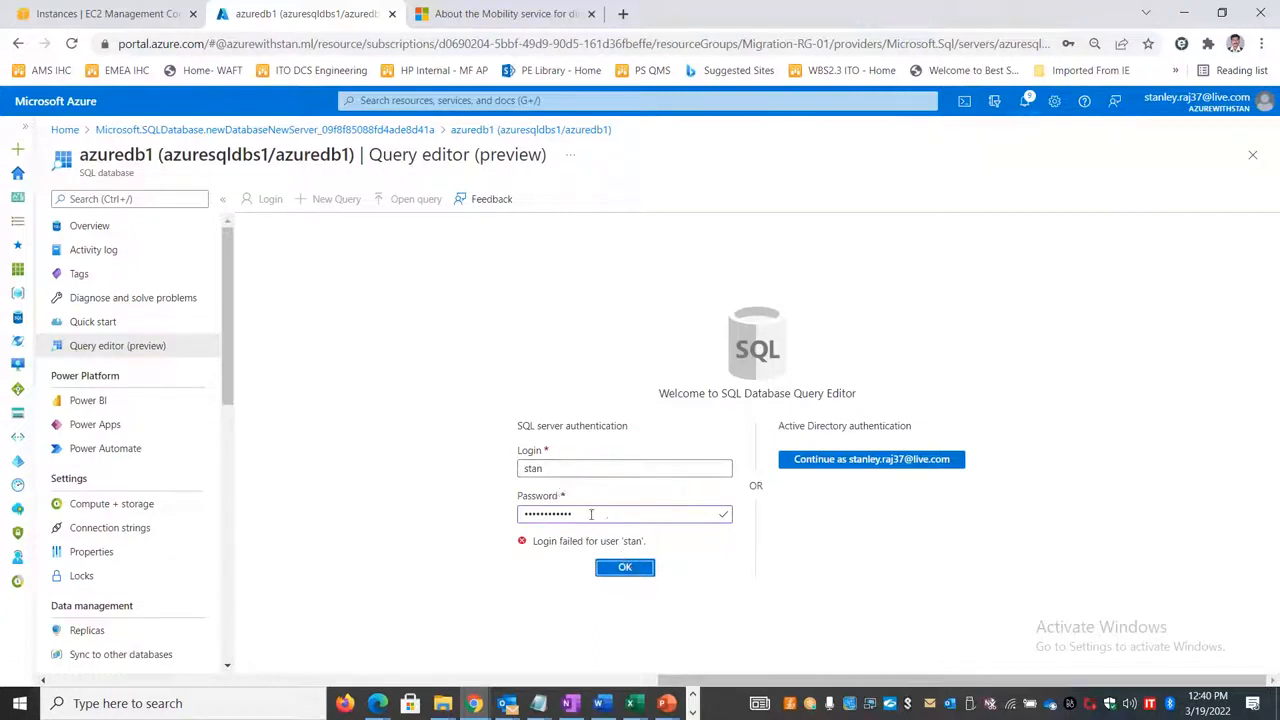
Step: Replace the SQL account password and sign in to the azuredb1 query editor again
{"action": "left_click_drag", "start_coordinate": [592, 514], "coordinate": [412, 514]}
{"action": "type", "text": "•"}
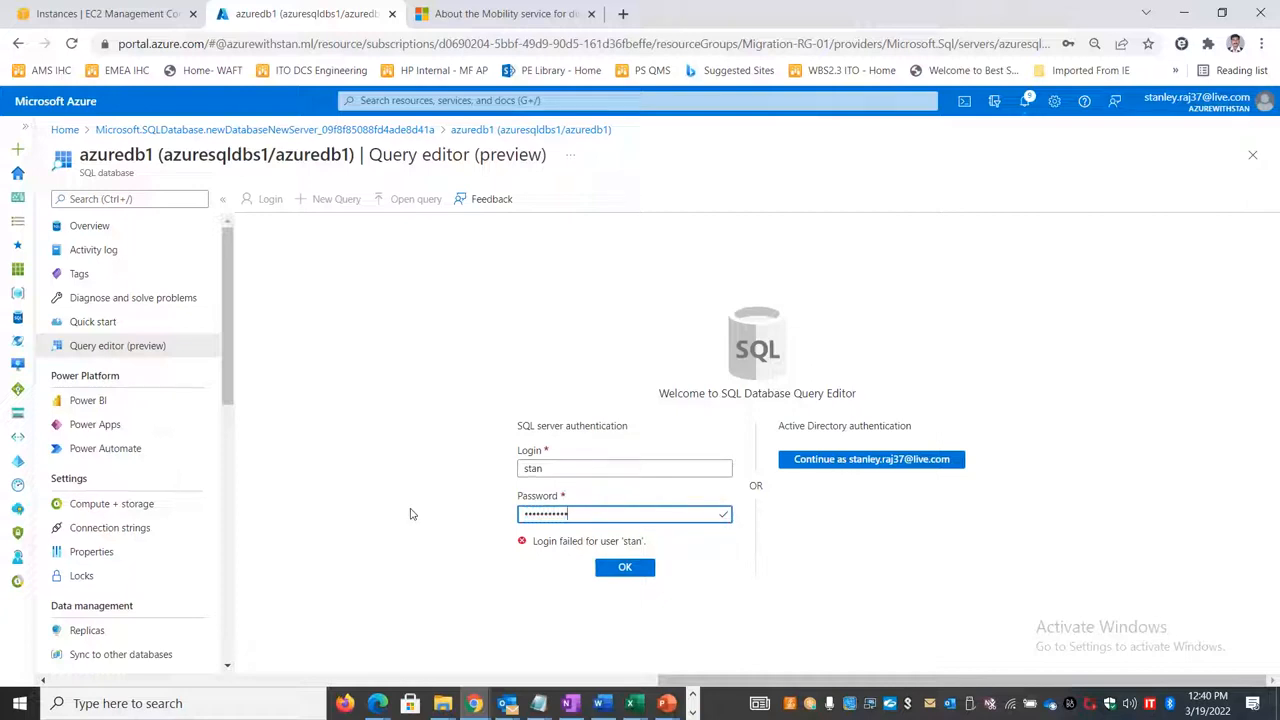
{"action": "left_click", "coordinate": [631, 572]}
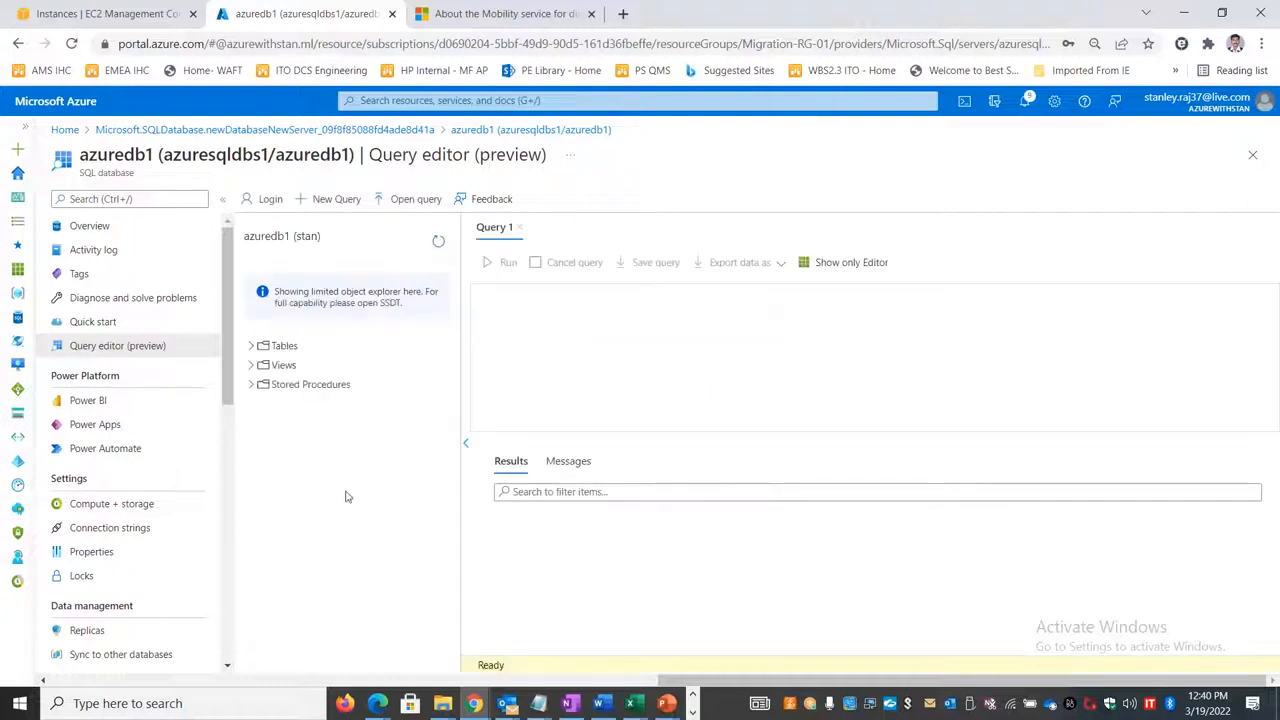
Step: Expand the tables, views and stored procedures of azuredb1, then refresh the object list and recheck its tables
{"action": "left_click", "coordinate": [251, 345]}
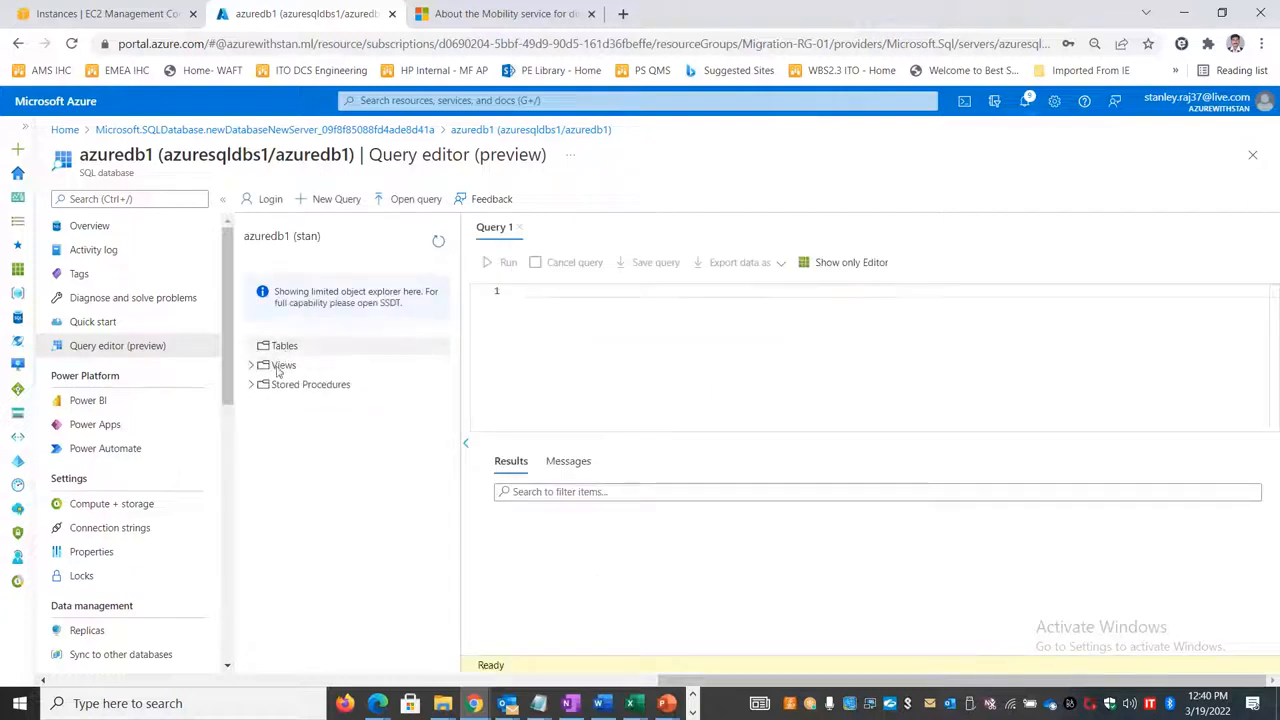
{"action": "left_click", "coordinate": [251, 365]}
{"action": "left_click", "coordinate": [256, 423]}
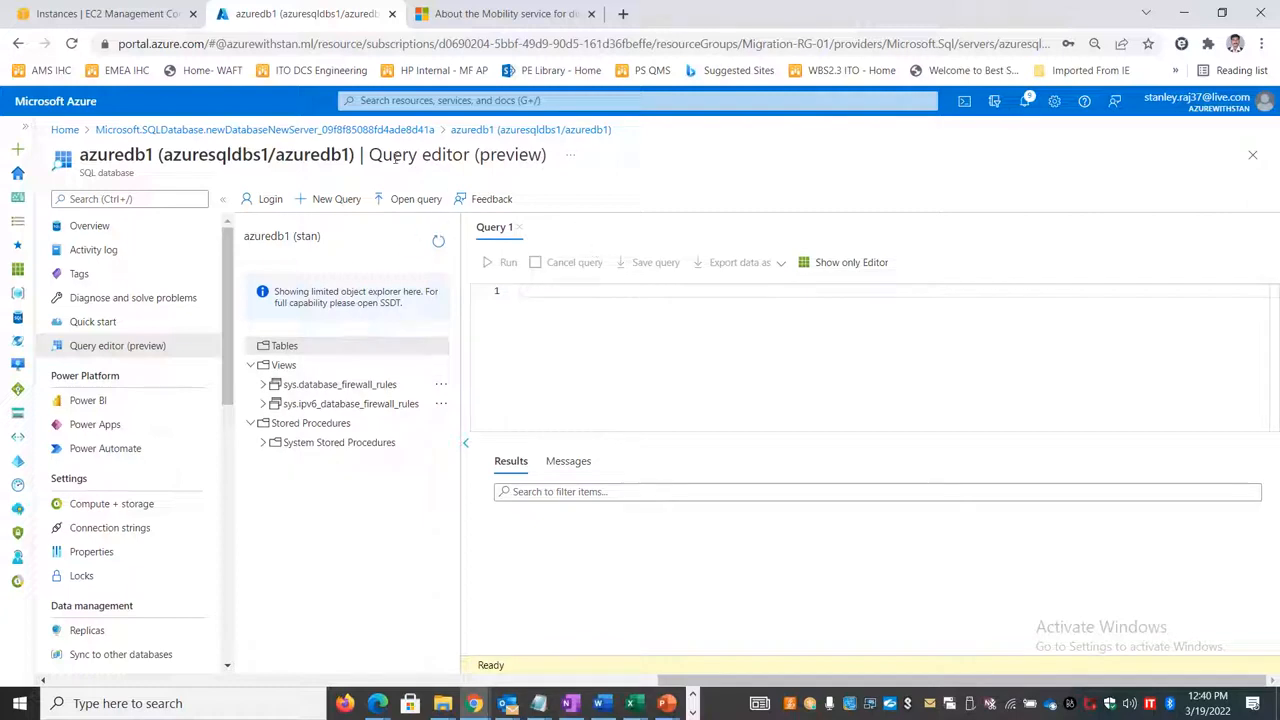
{"action": "left_click", "coordinate": [438, 241]}
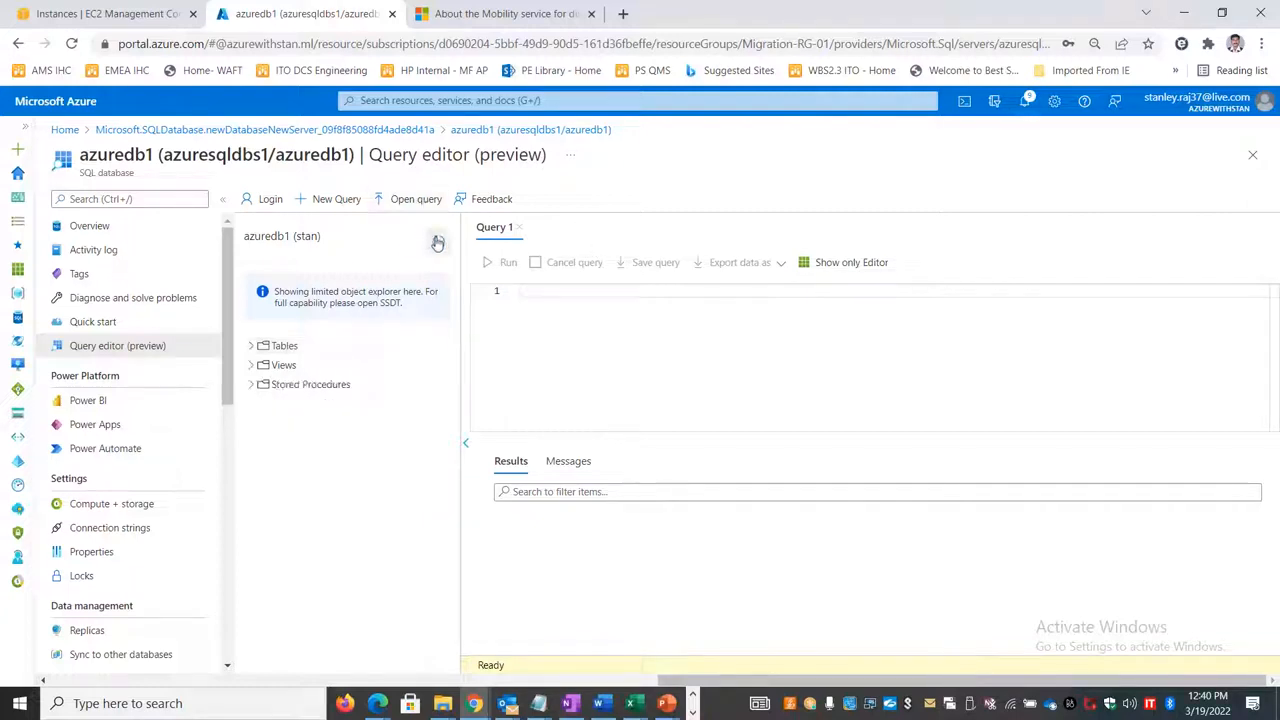
{"action": "left_click", "coordinate": [256, 346]}
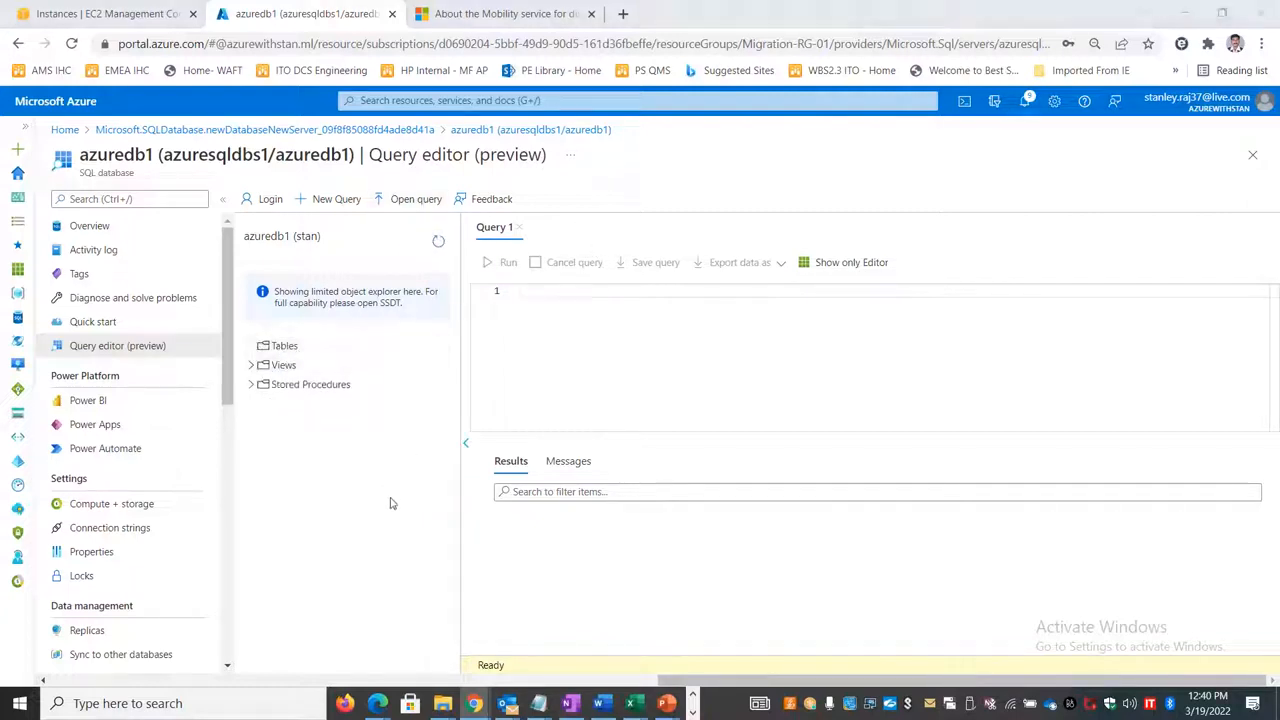
Step: Switch to Data Migration Assistant in the 20.25.79.160 remote session and exclude dbo.Sunday_Class from the schema objects
{"action": "key", "text": "alt+Tab"}
{"action": "key", "text": "alt+Tab"}
{"action": "key", "text": "alt+Tab"}
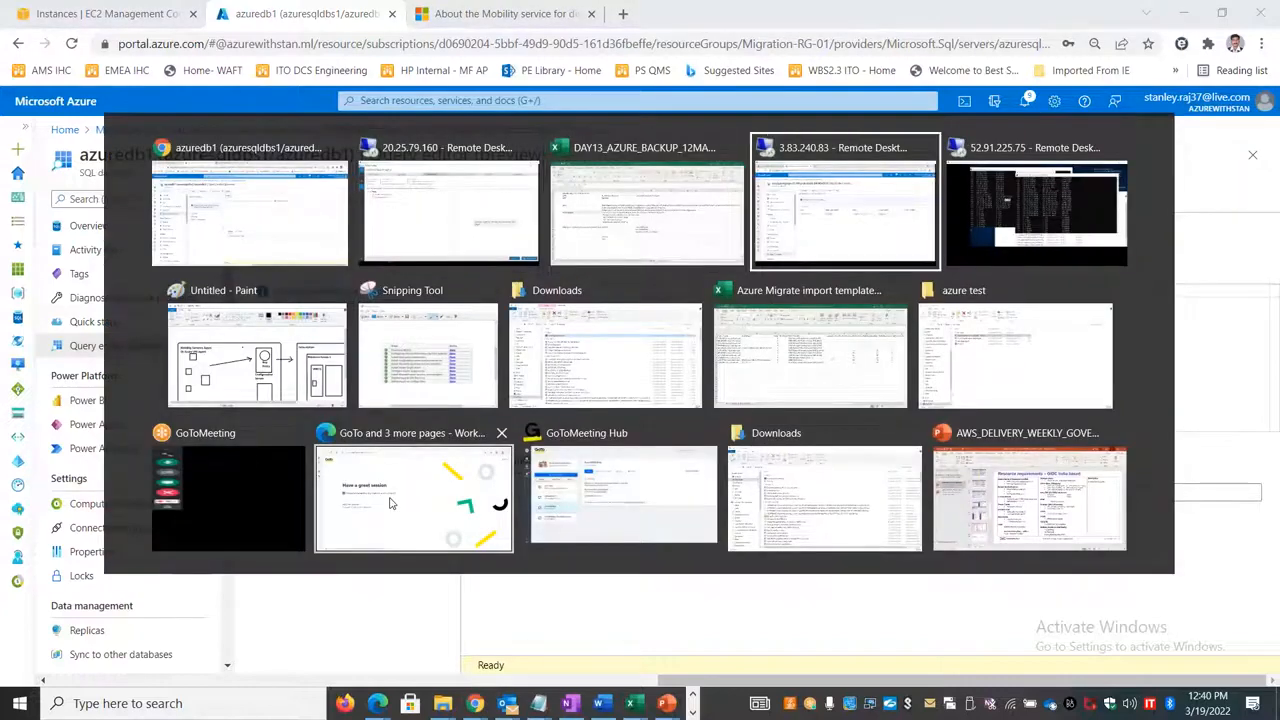
{"action": "key", "text": "alt+shift+Tab"}
{"action": "key", "text": "alt+shift+Tab"}
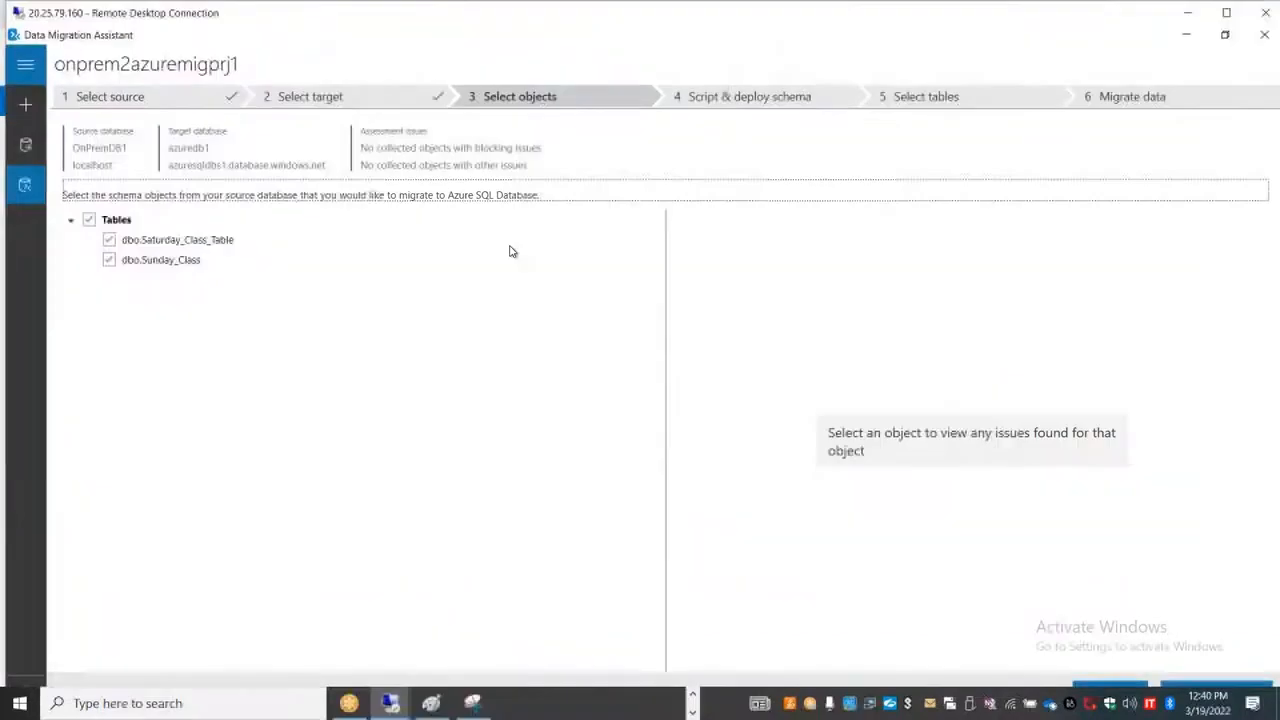
{"action": "left_click", "coordinate": [109, 262]}
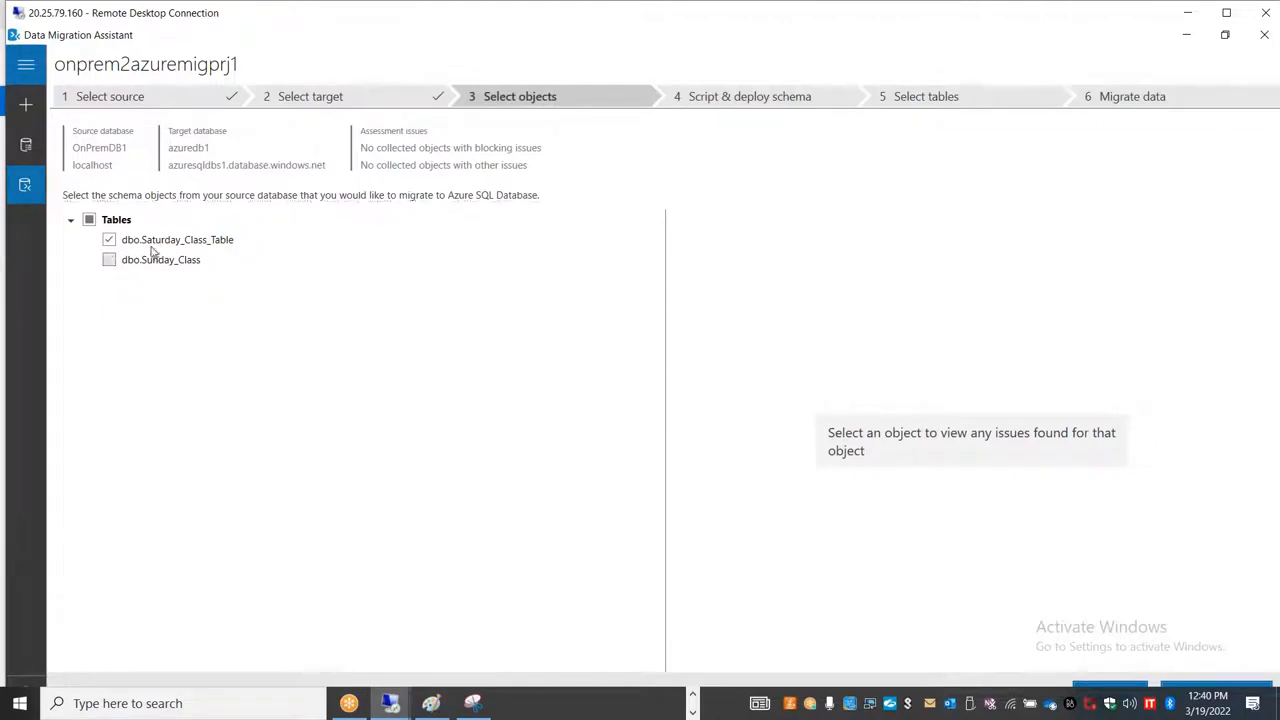
Step: Show the remote session full screen, generate the SQL script for dbo.Saturday_Class_Table, and deploy the schema to azuredb1
{"action": "double_click", "coordinate": [572, 17]}
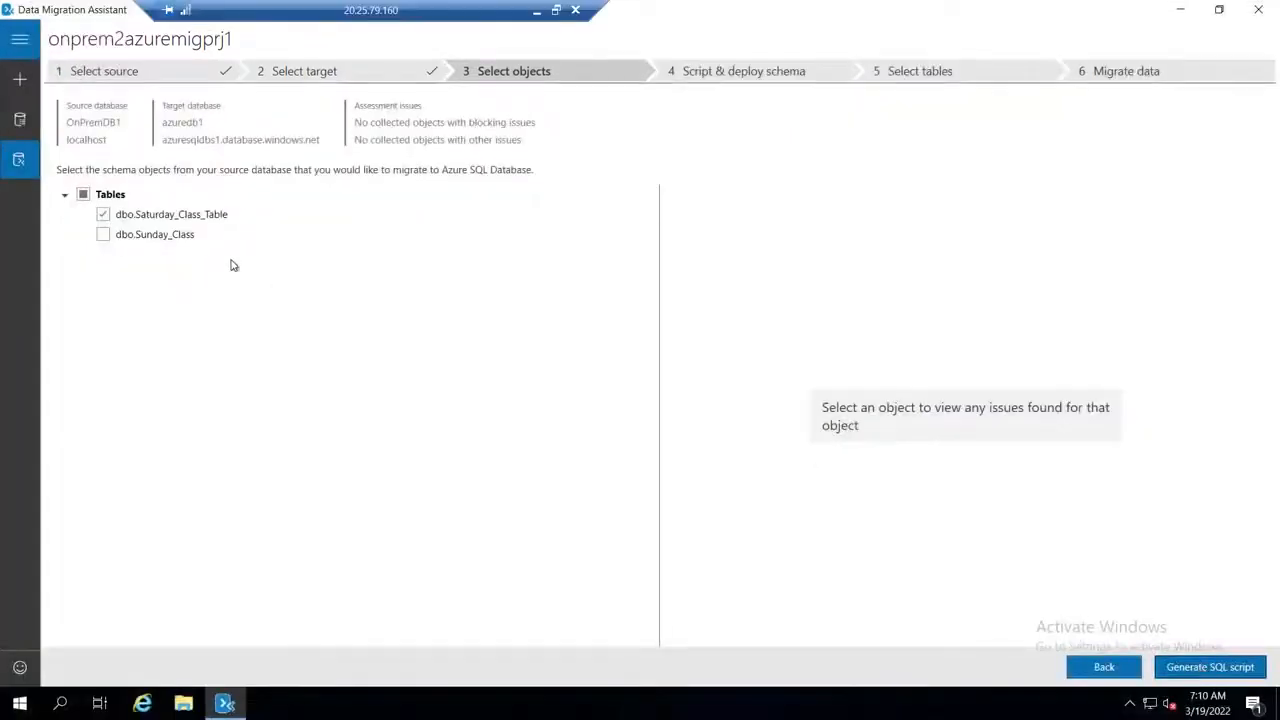
{"action": "left_click", "coordinate": [1214, 664]}
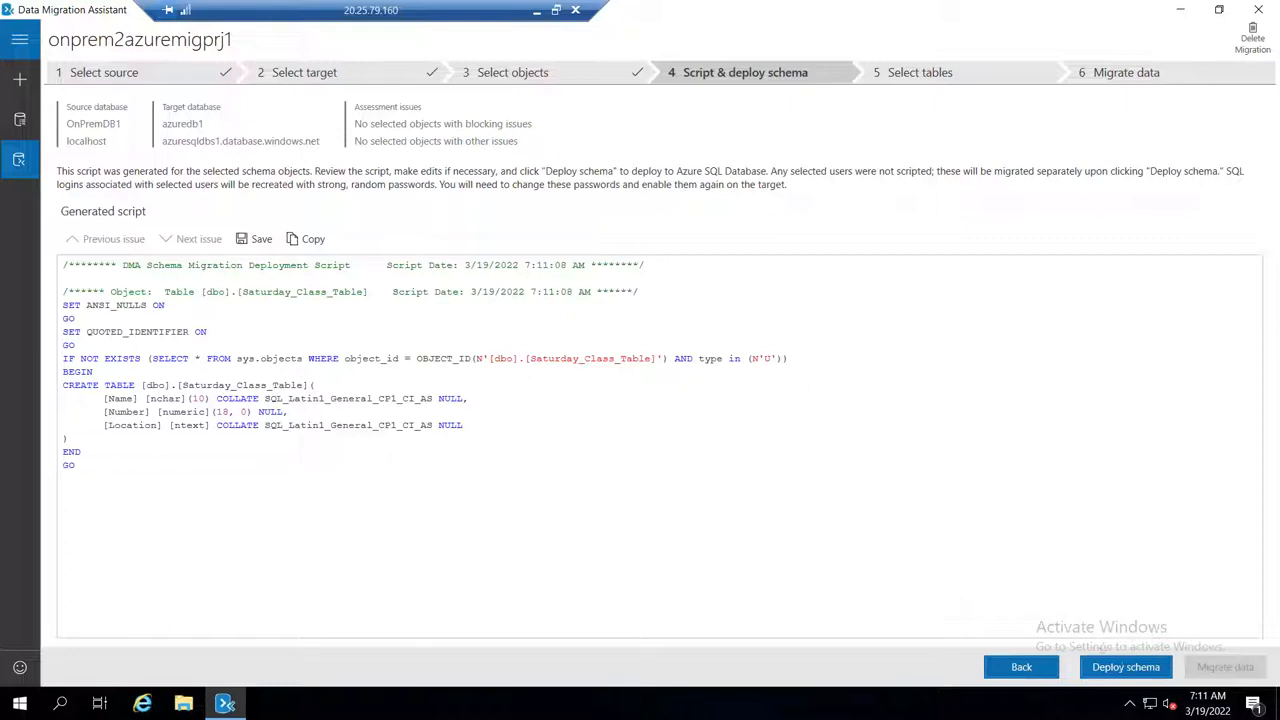
{"action": "left_click", "coordinate": [1137, 666]}
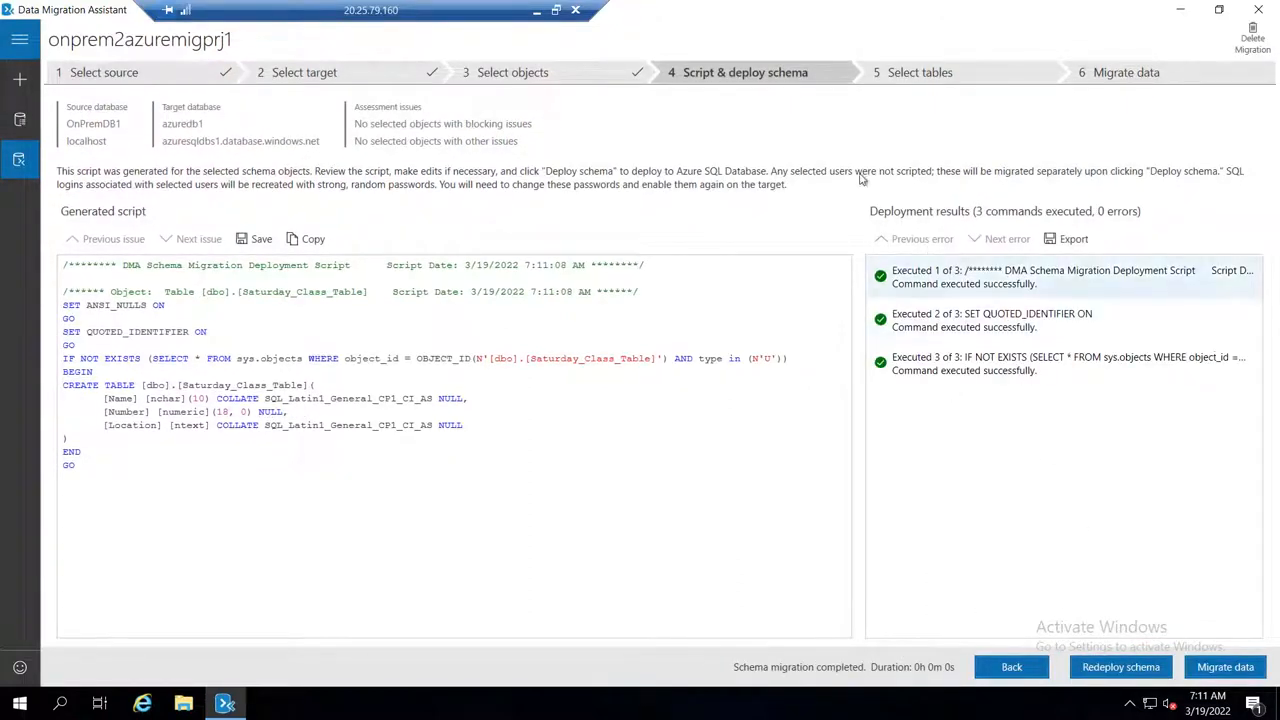
Step: Switch to the Azure portal query editor and inspect the columns of dbo.Saturday_Class_Table in azuredb1
{"action": "left_click", "coordinate": [557, 11]}
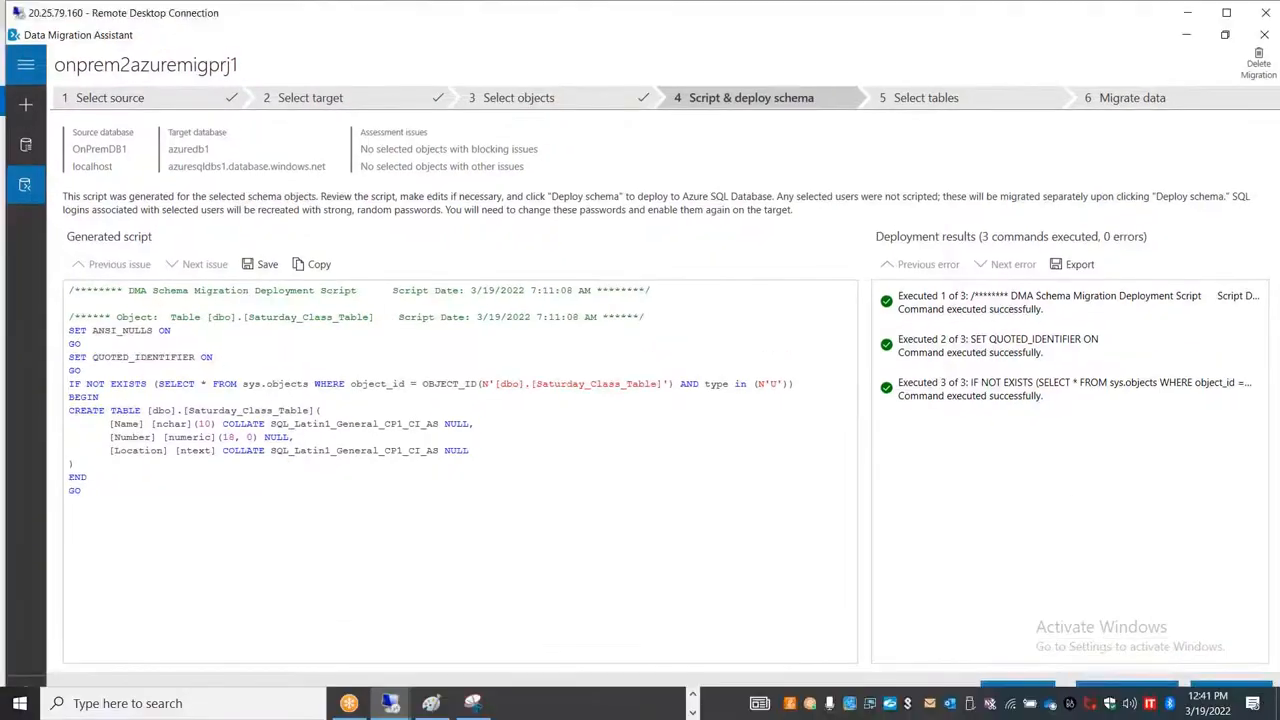
{"action": "key", "text": "alt+Tab"}
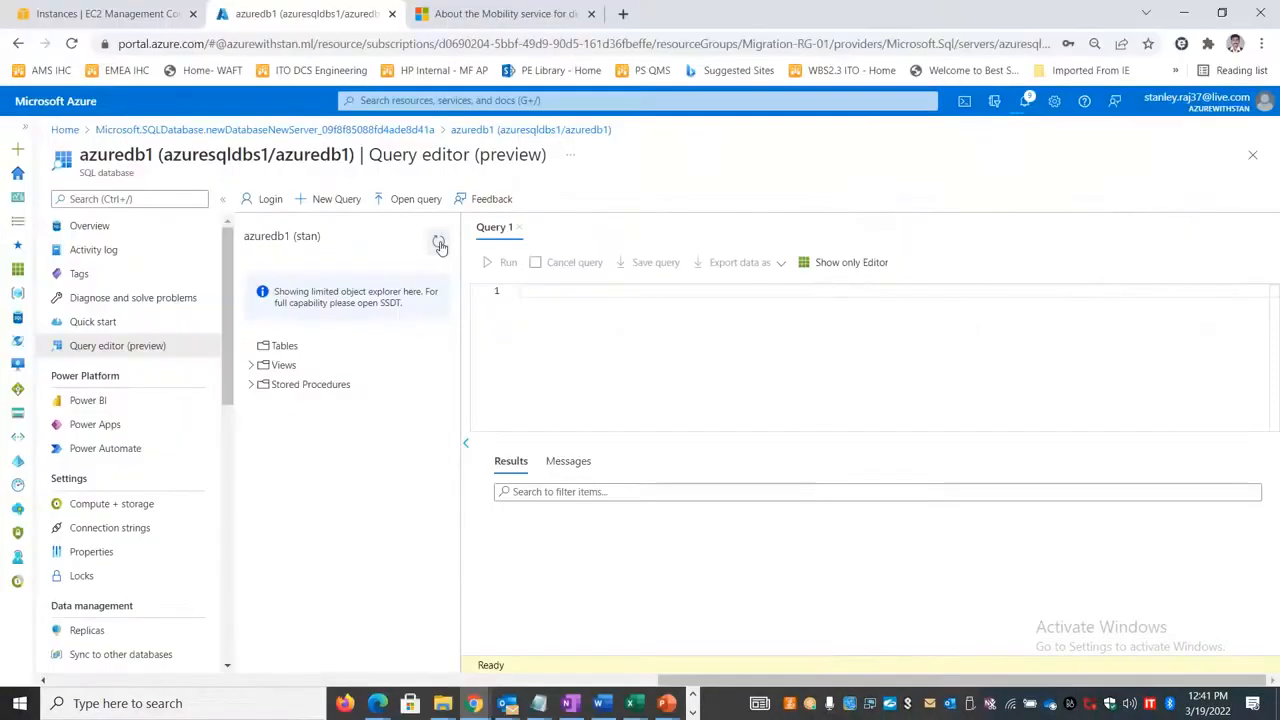
{"action": "left_click", "coordinate": [251, 346]}
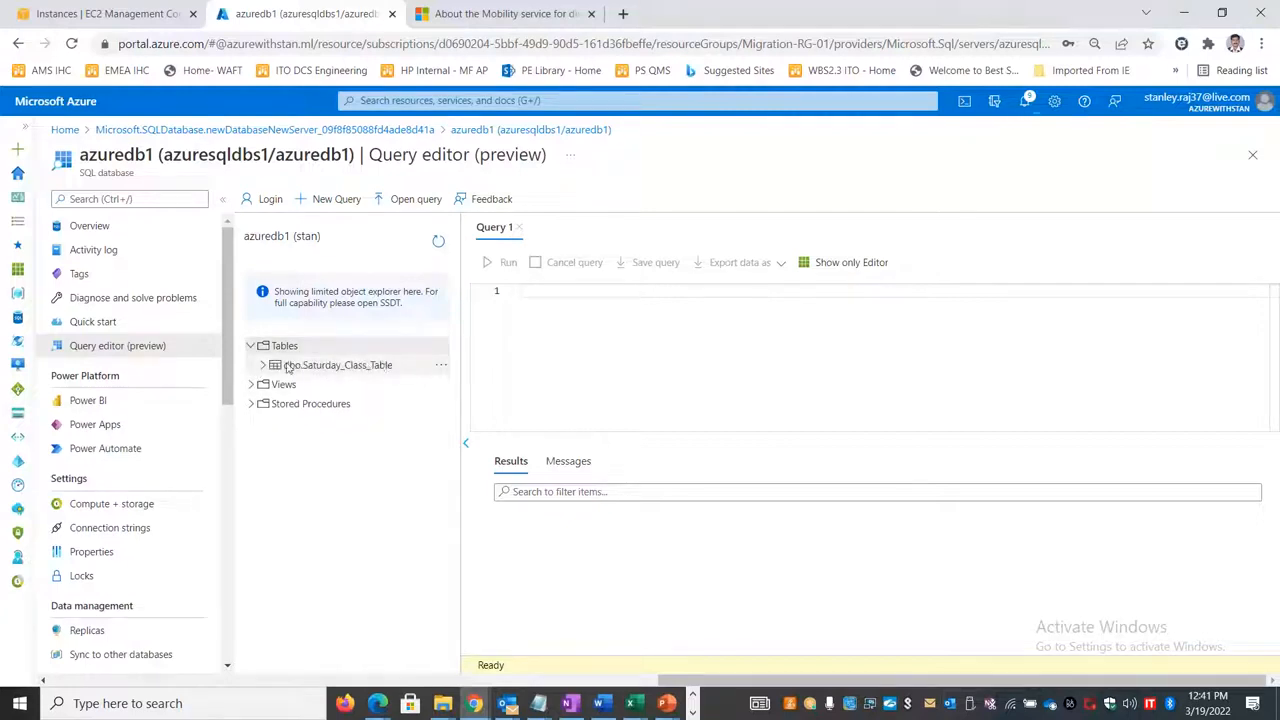
{"action": "left_click", "coordinate": [263, 366]}
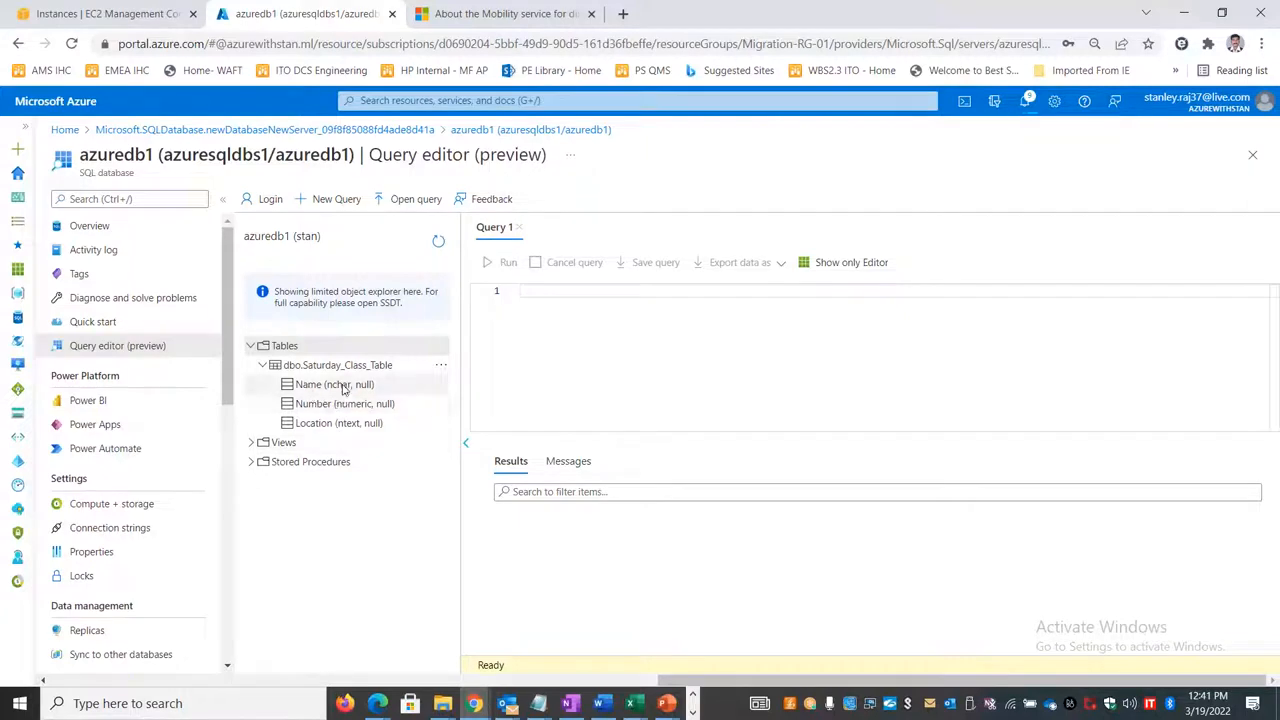
Step: Query the top 1000 rows of dbo.Saturday_Class_Table and show the query results
{"action": "right_click", "coordinate": [363, 371]}
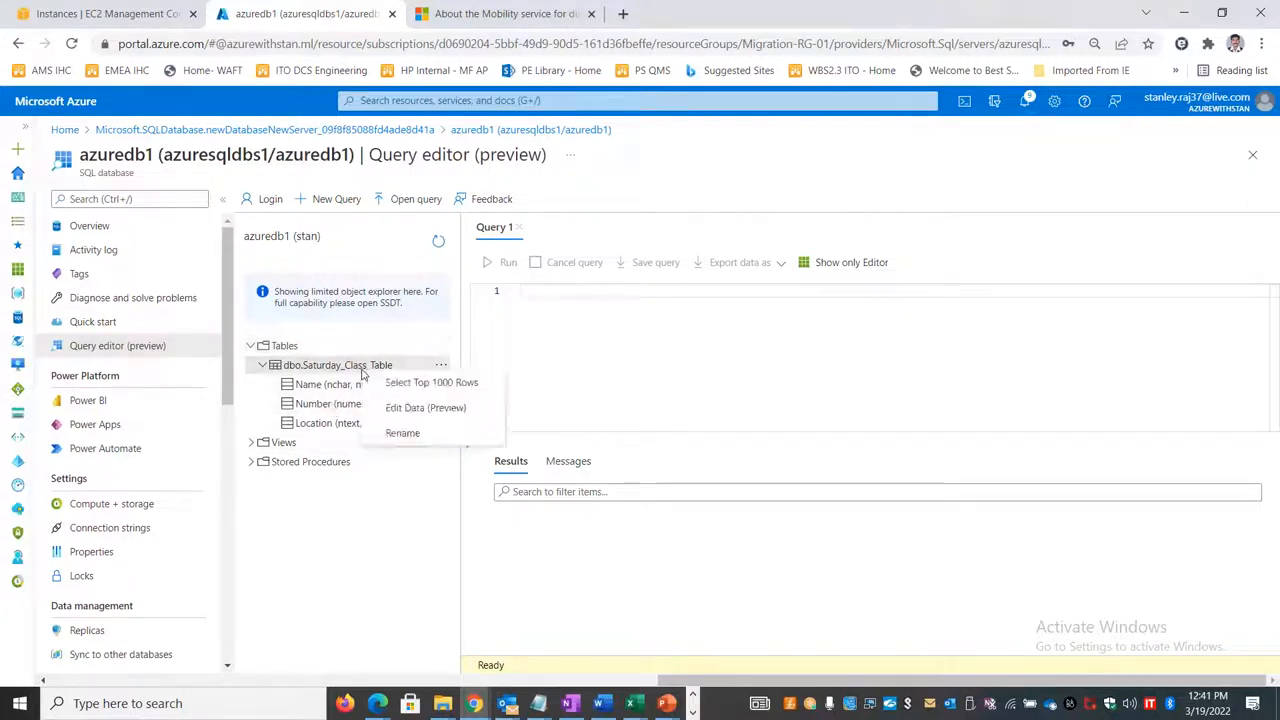
{"action": "left_click", "coordinate": [425, 382]}
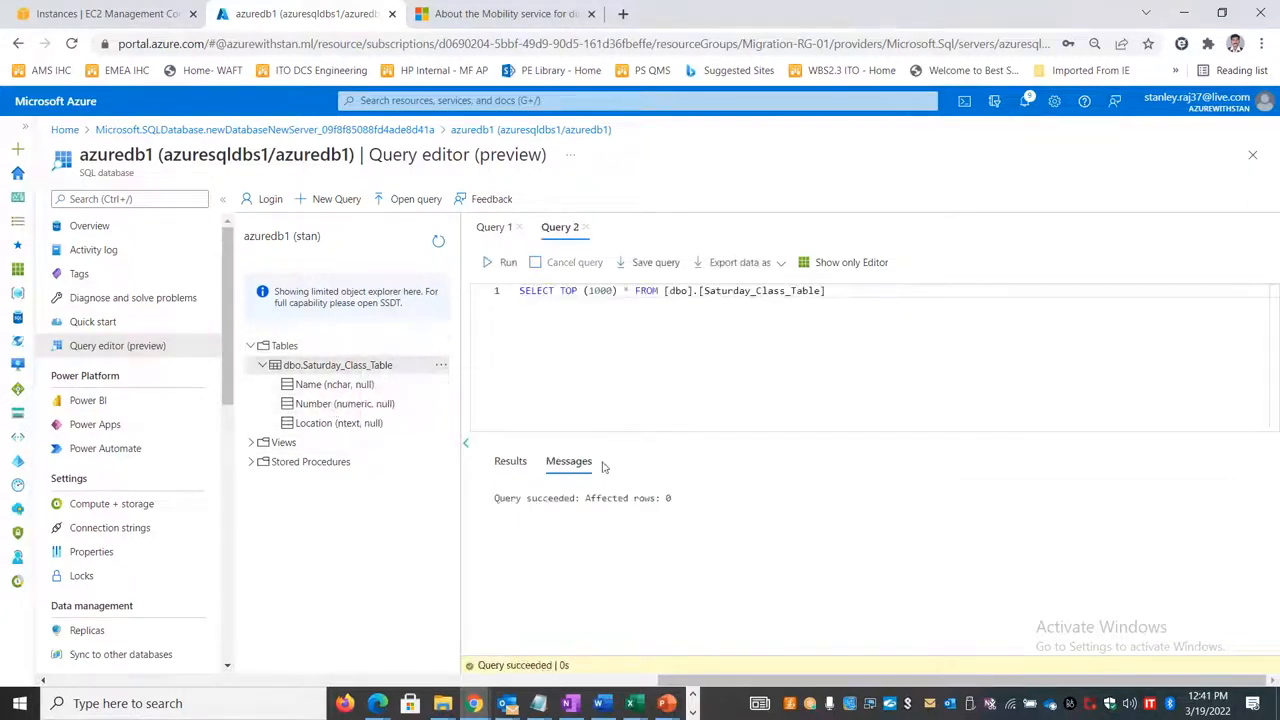
{"action": "left_click", "coordinate": [508, 463]}
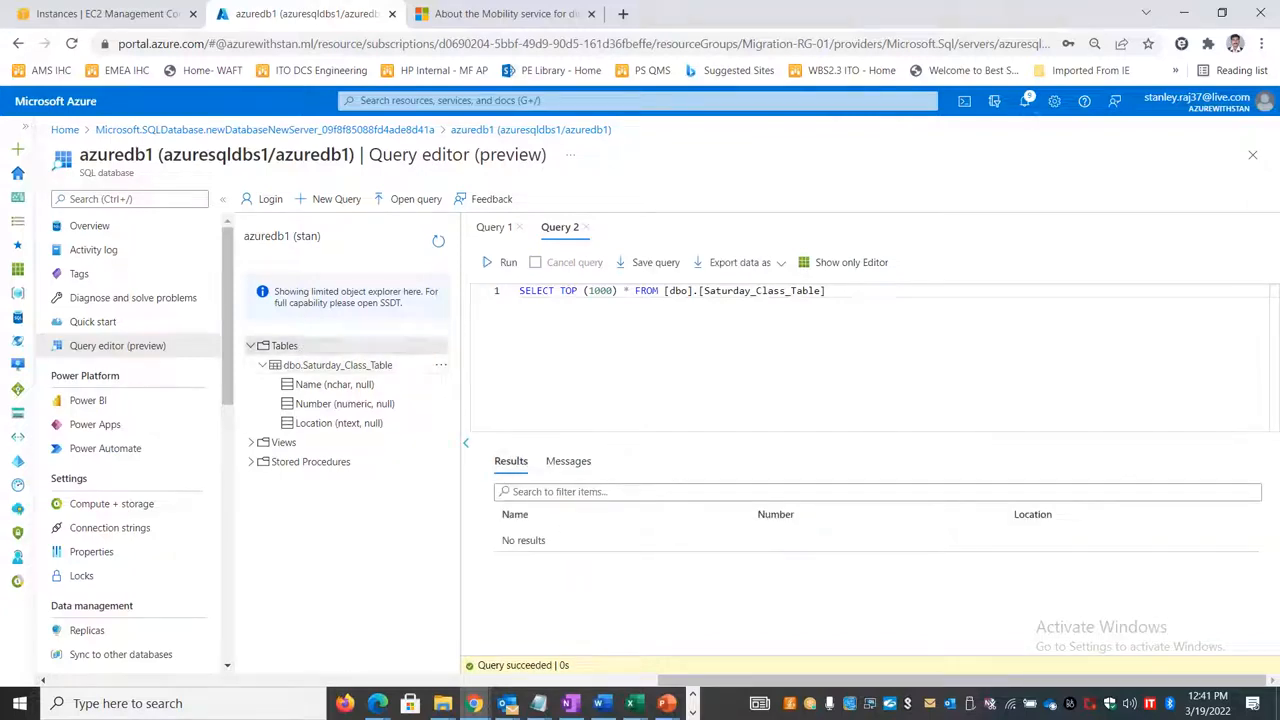
Step: Switch back to Data Migration Assistant, proceed to table selection, and start the data migration for dbo.Saturday_Class_Table
{"action": "key", "text": "alt+Tab"}
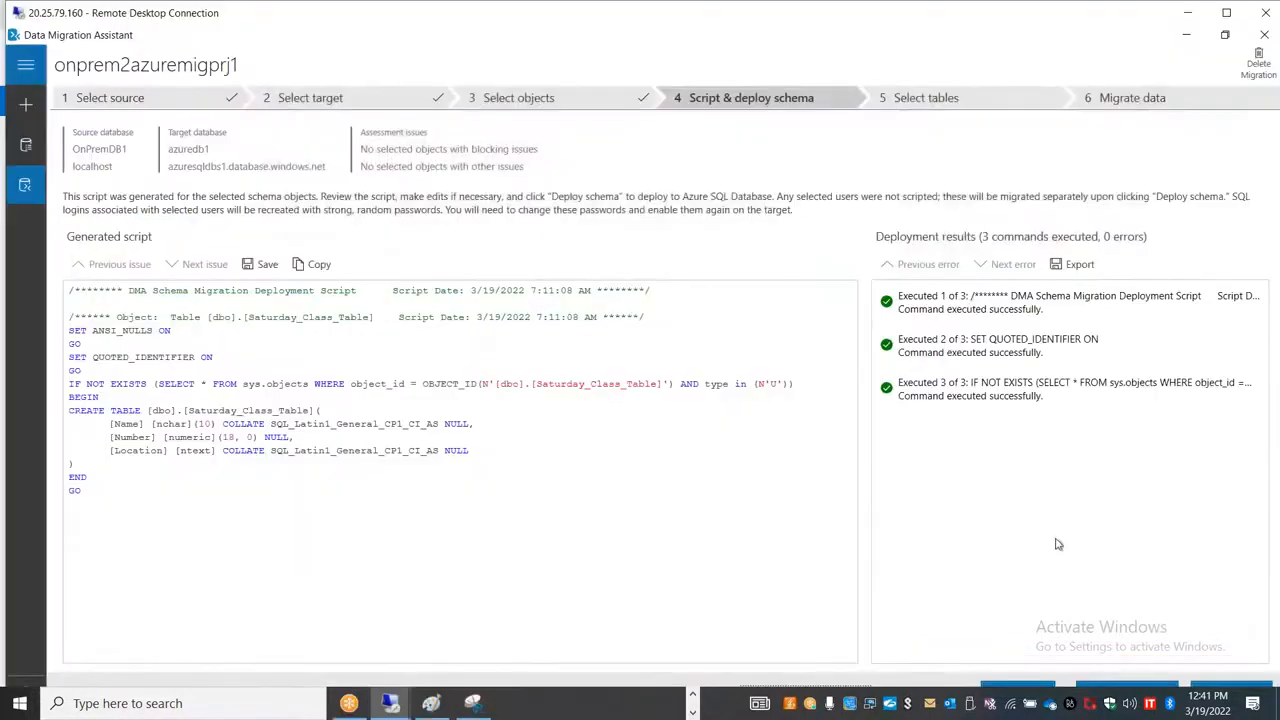
{"action": "double_click", "coordinate": [598, 16]}
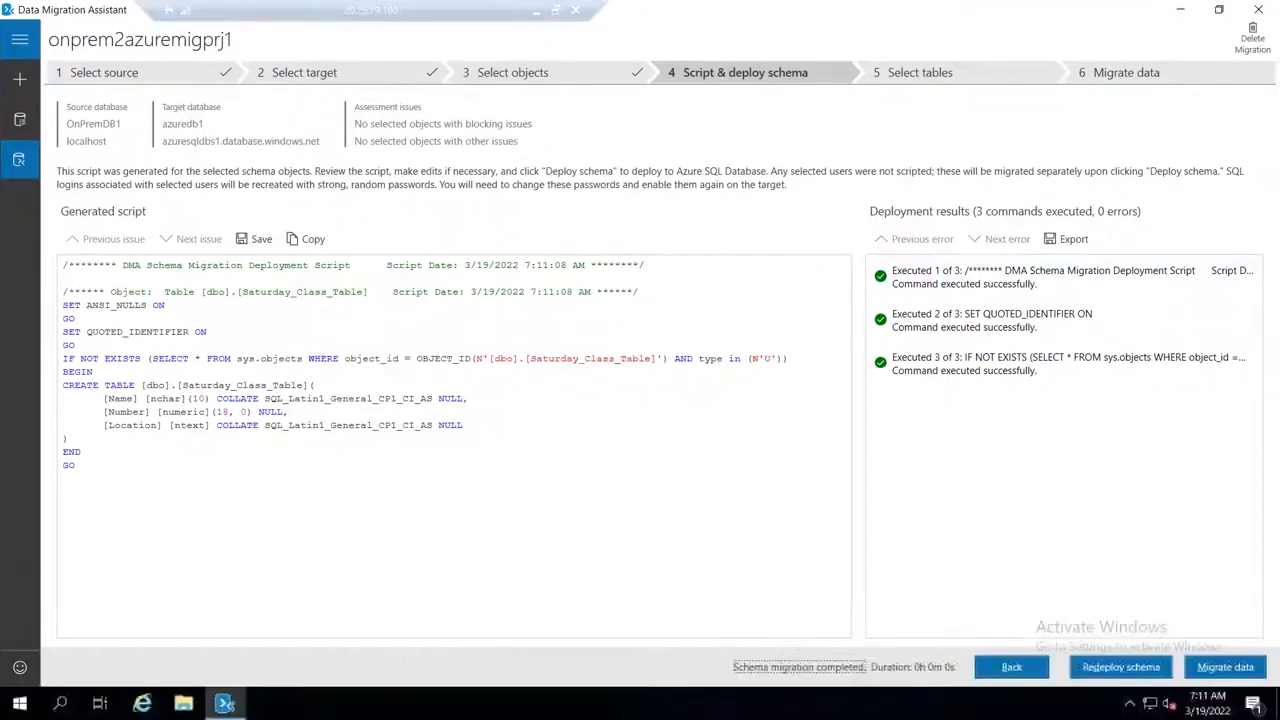
{"action": "left_click", "coordinate": [1221, 670]}
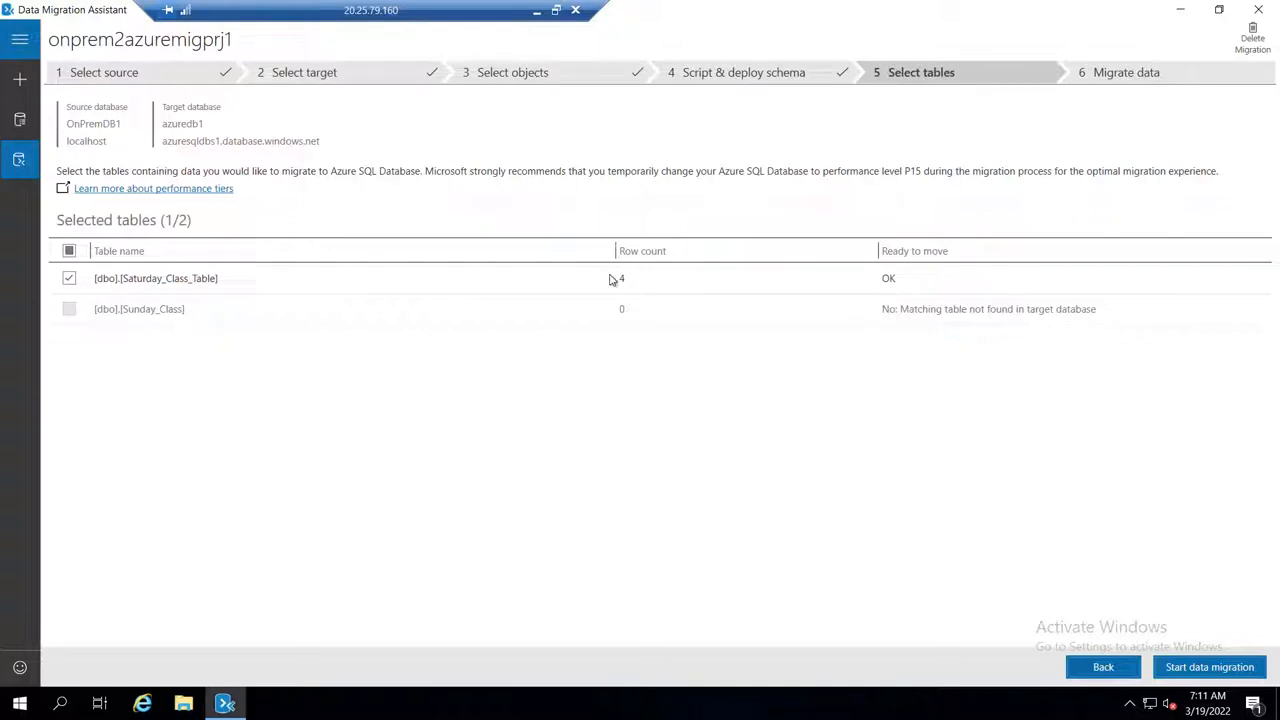
{"action": "left_click", "coordinate": [1194, 668]}
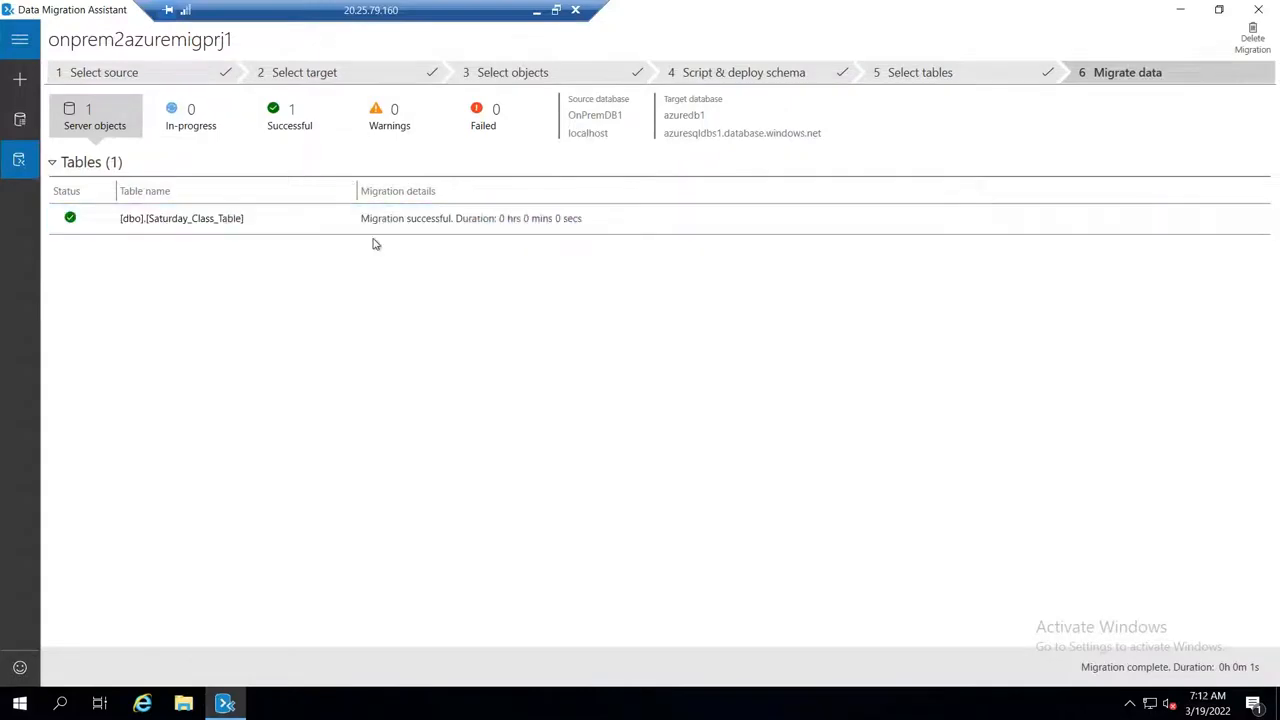
Step: Return to the Azure portal query editor and rerun the top 1000 rows query on dbo.Saturday_Class_Table
{"action": "left_click", "coordinate": [557, 10]}
{"action": "key", "text": "alt+Tab"}
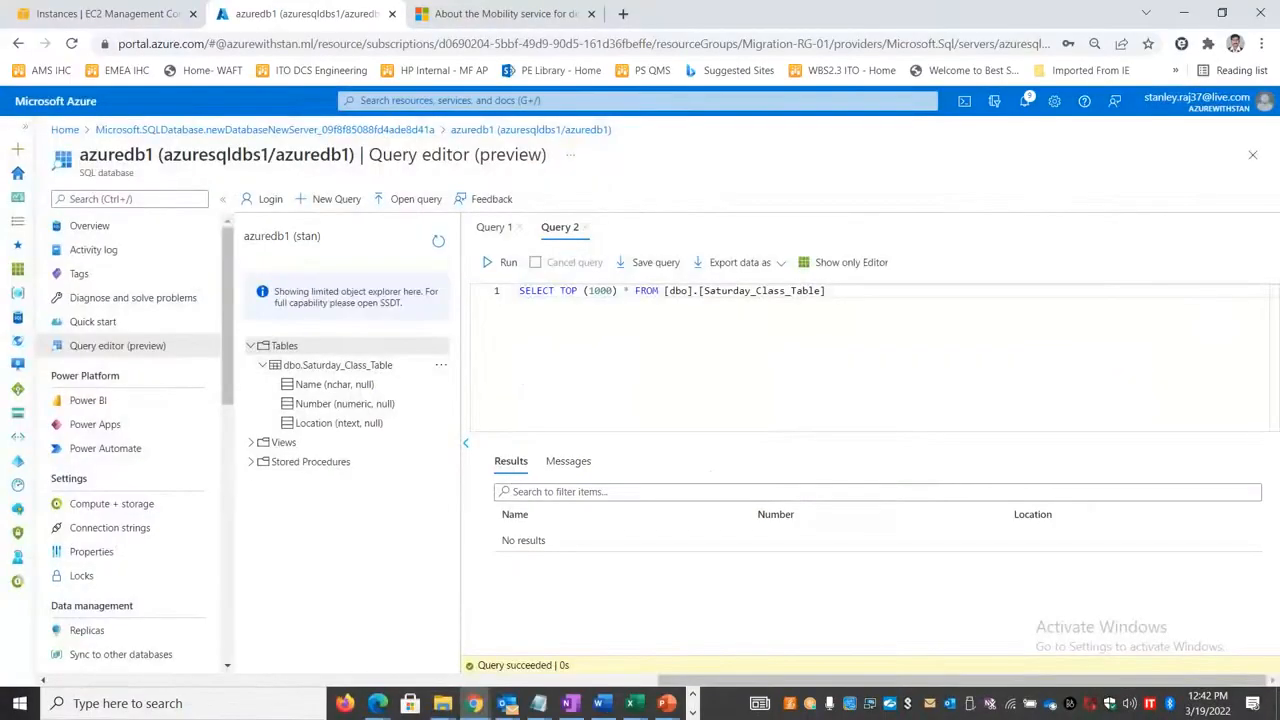
{"action": "left_click", "coordinate": [499, 264]}
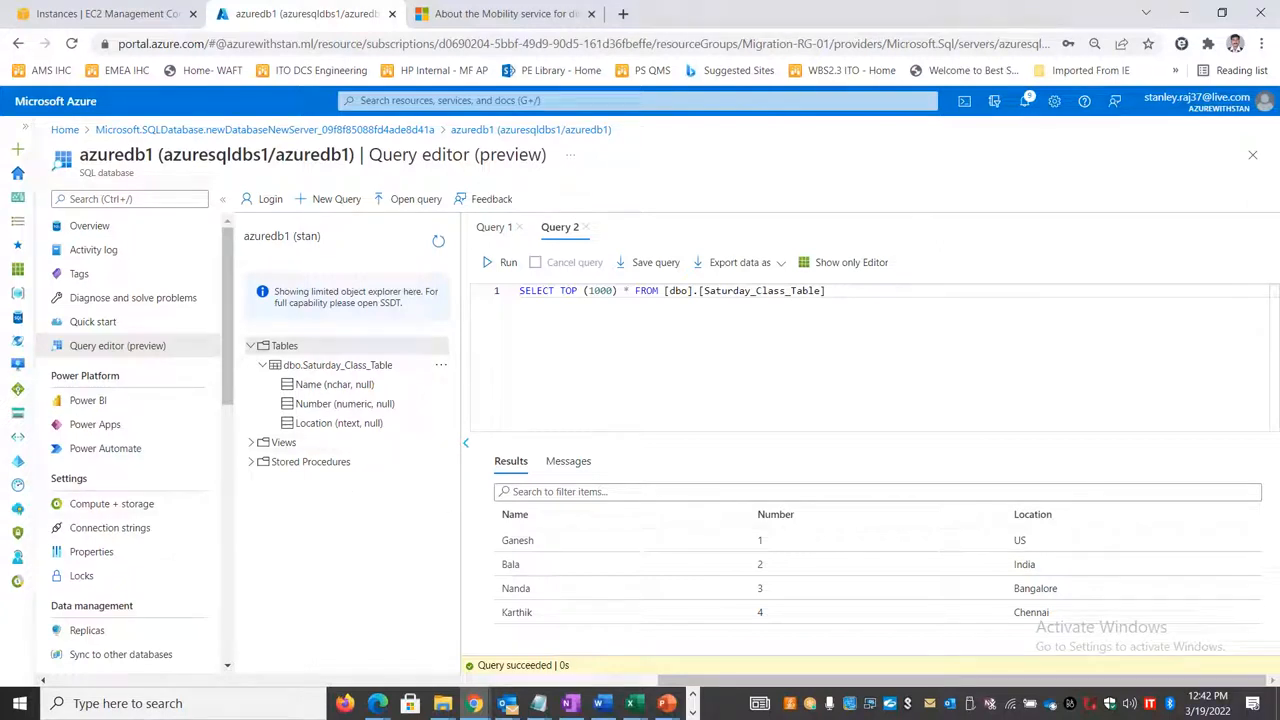
Step: Switch to the remote session, minimize Data Migration Assistant, and move the remote desktop window off the portal's header
{"action": "key", "text": "alt+Tab"}
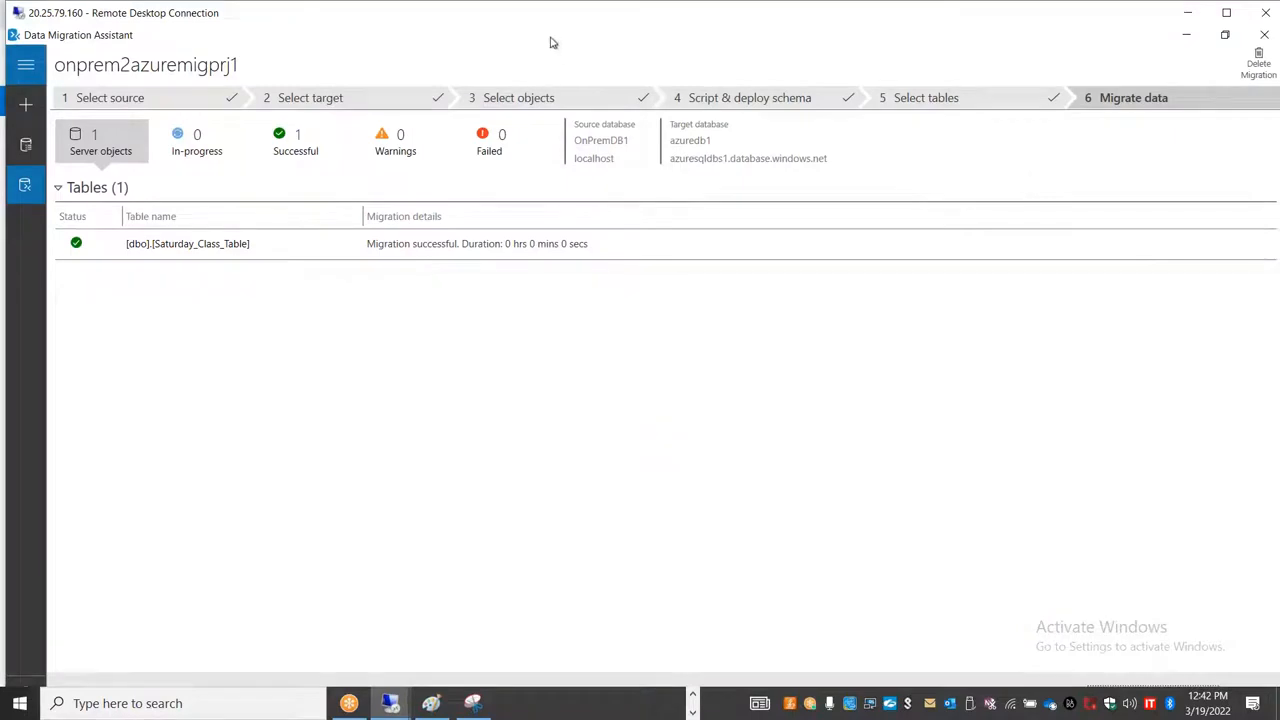
{"action": "left_click", "coordinate": [1186, 35]}
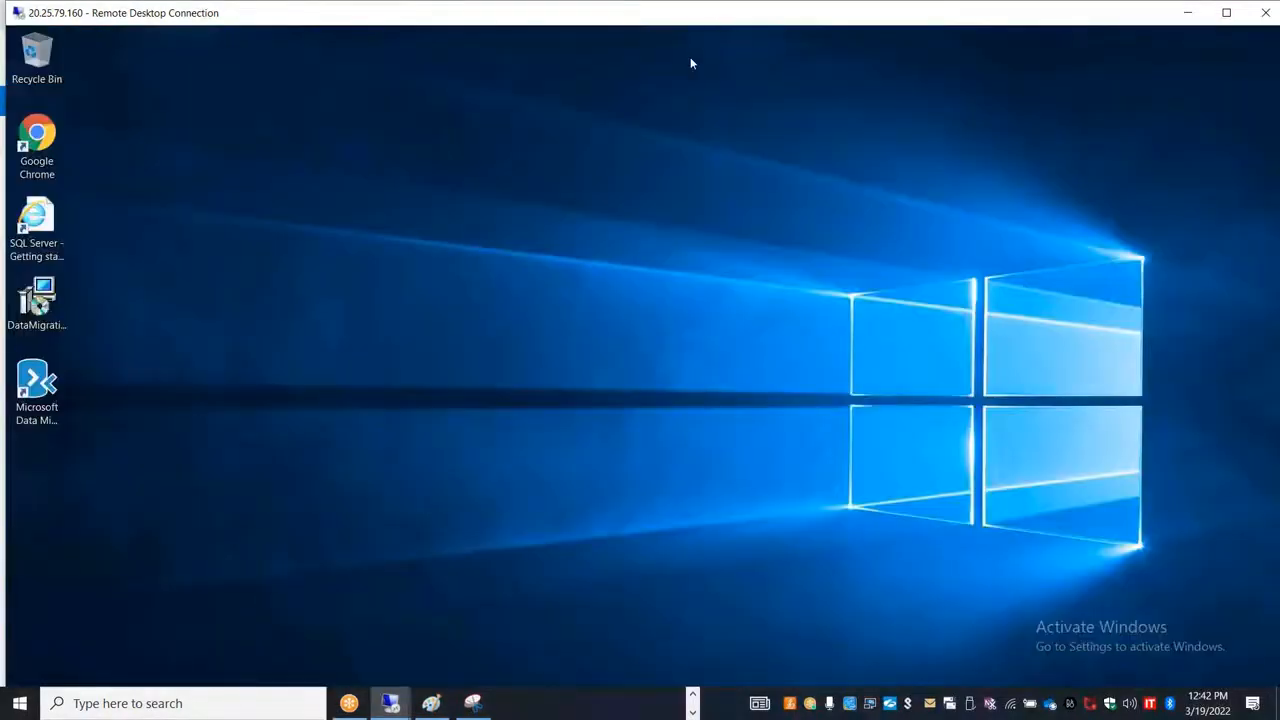
{"action": "left_click_drag", "start_coordinate": [713, 16], "coordinate": [638, 155]}
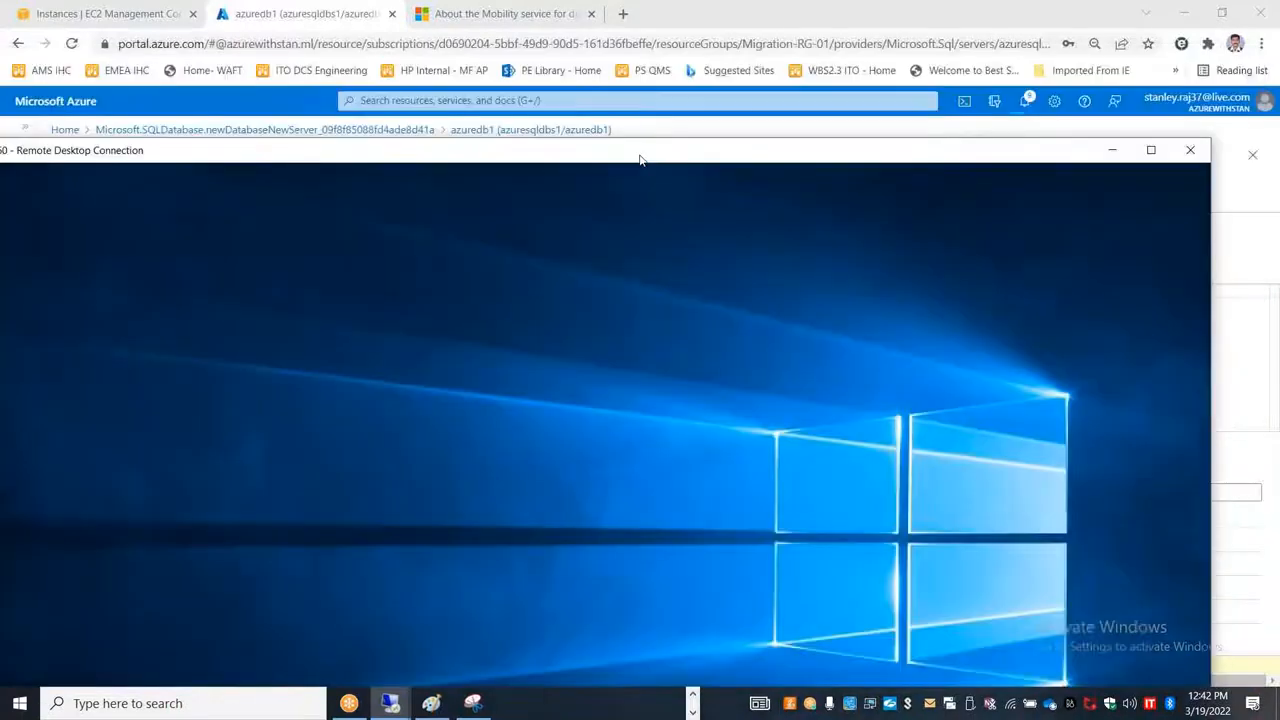
Step: Minimize the remote desktop window, leave azuredb1's query editor discarding unsaved edits, and return to the Azure portal home page
{"action": "left_click", "coordinate": [1108, 152]}
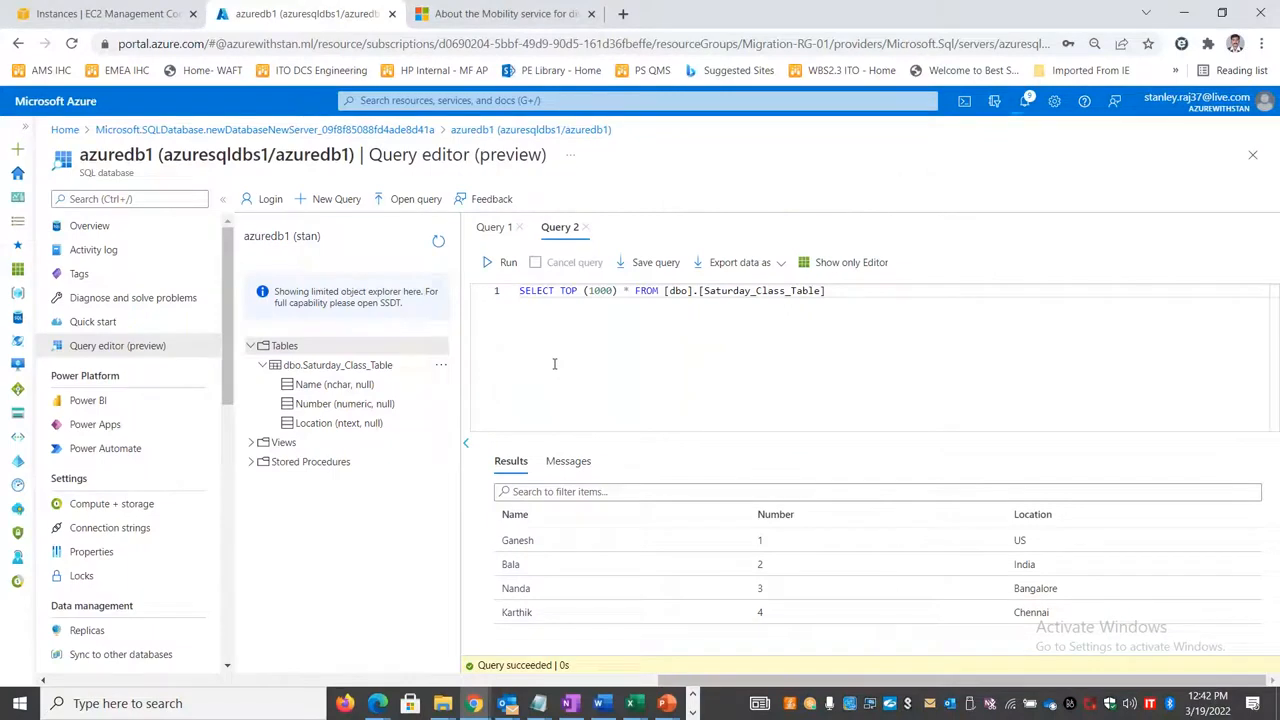
{"action": "left_click", "coordinate": [560, 131]}
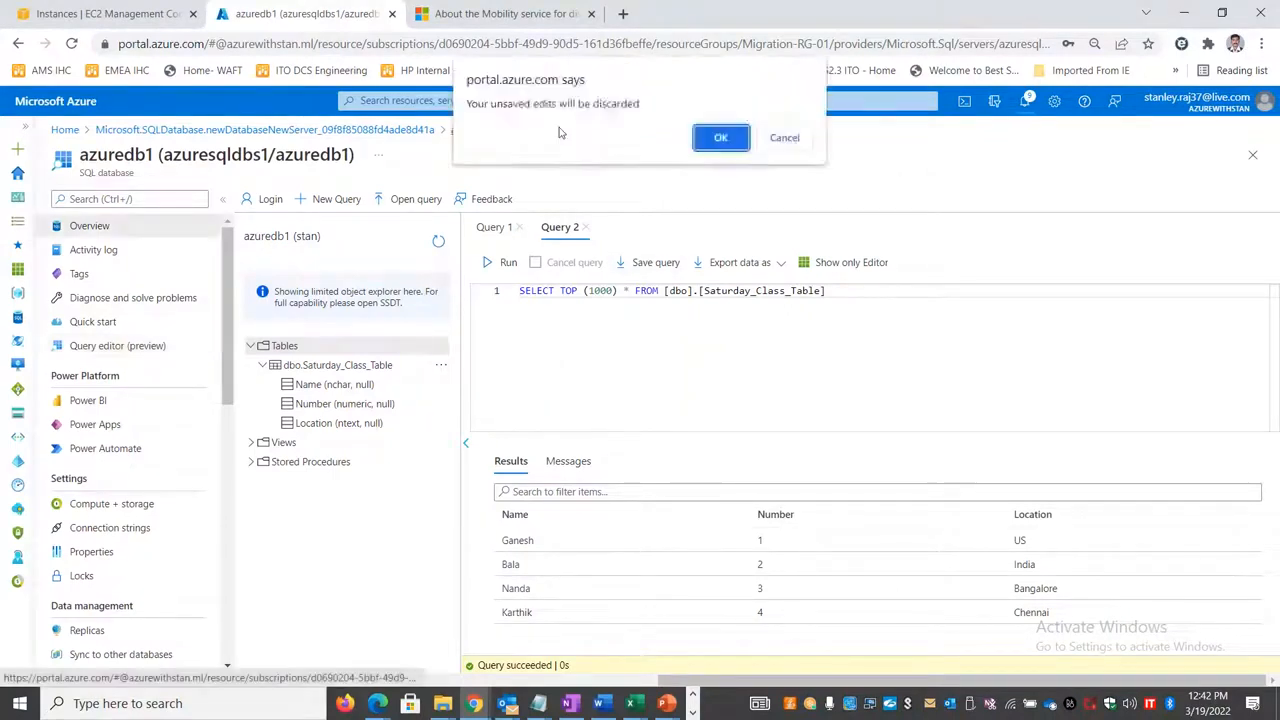
{"action": "left_click", "coordinate": [733, 138]}
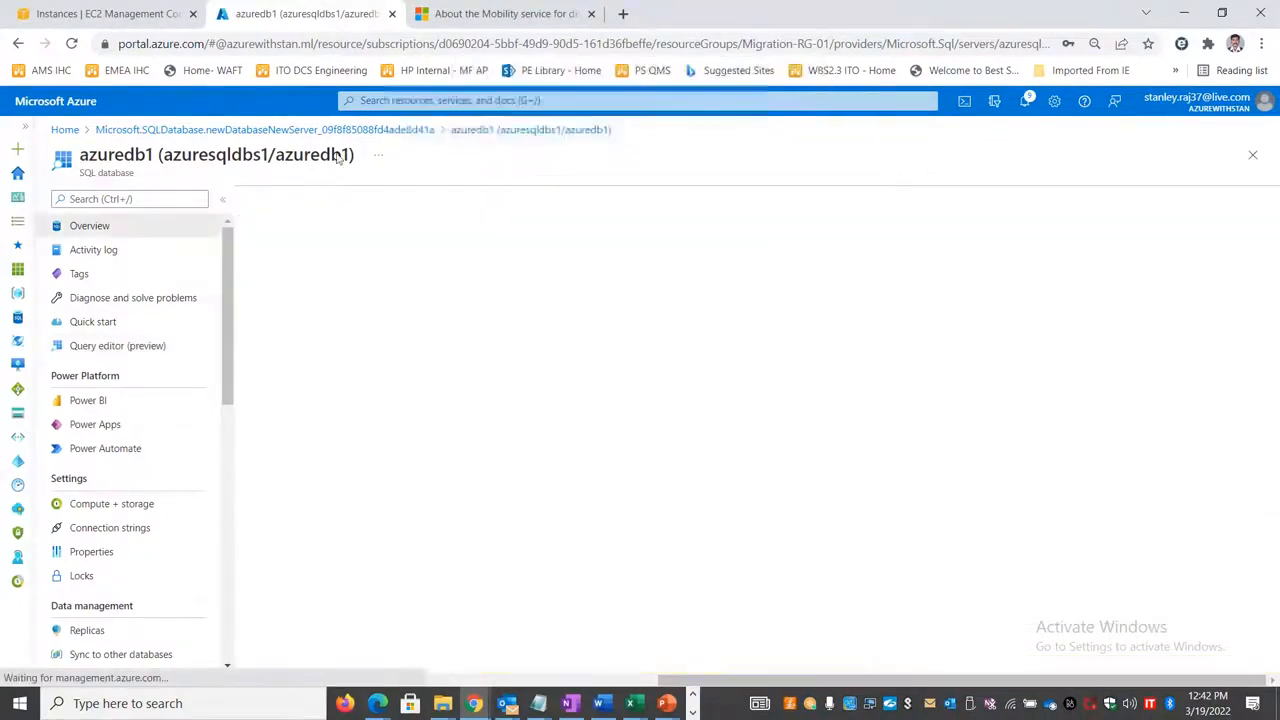
{"action": "left_click", "coordinate": [148, 150]}
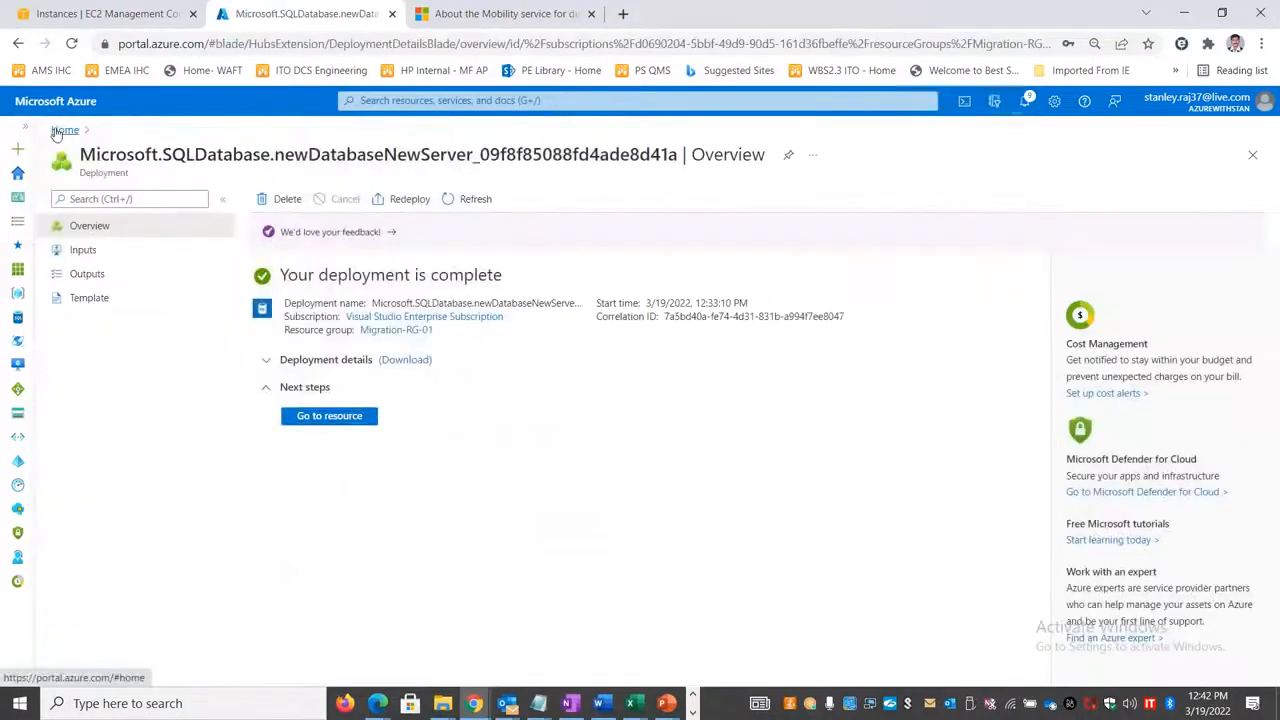
{"action": "left_click", "coordinate": [65, 129]}
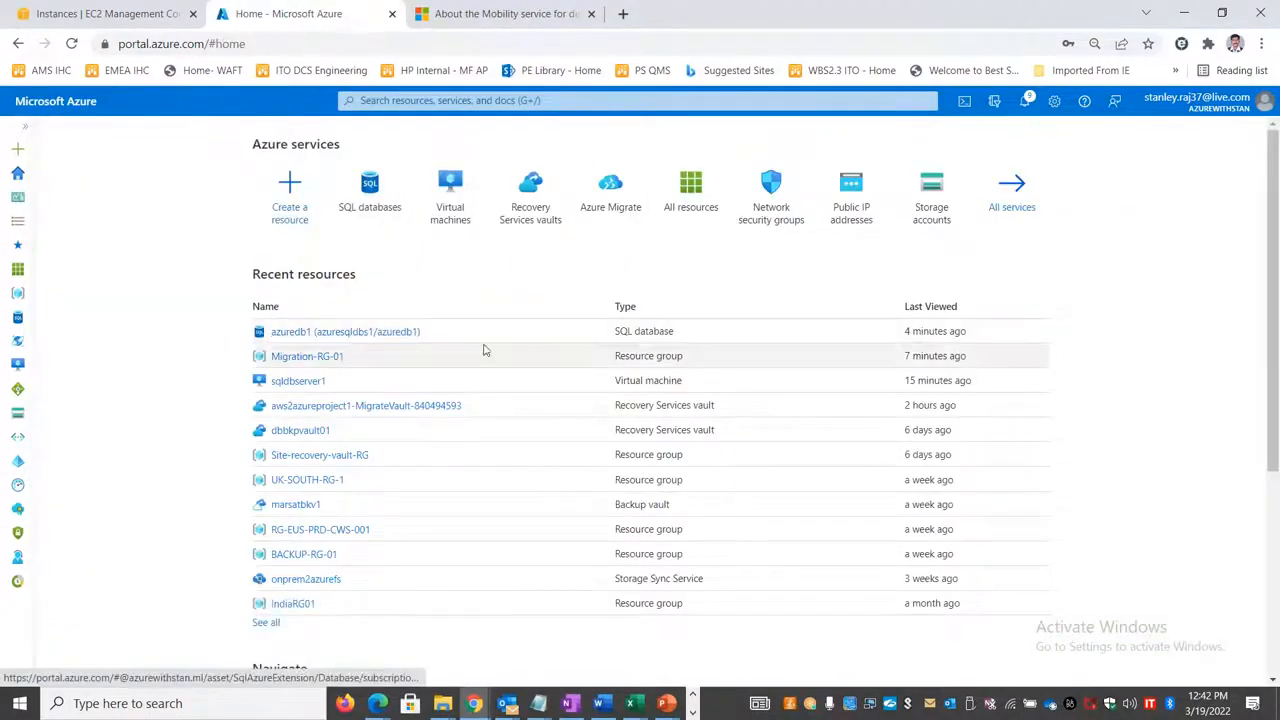
Step: Open the replicated item AMZWEBSRV1 in the aws2azureproject1-MigrateVault-840494593 Recovery Services vault and check its replication status and current RPO
{"action": "left_click", "coordinate": [540, 222]}
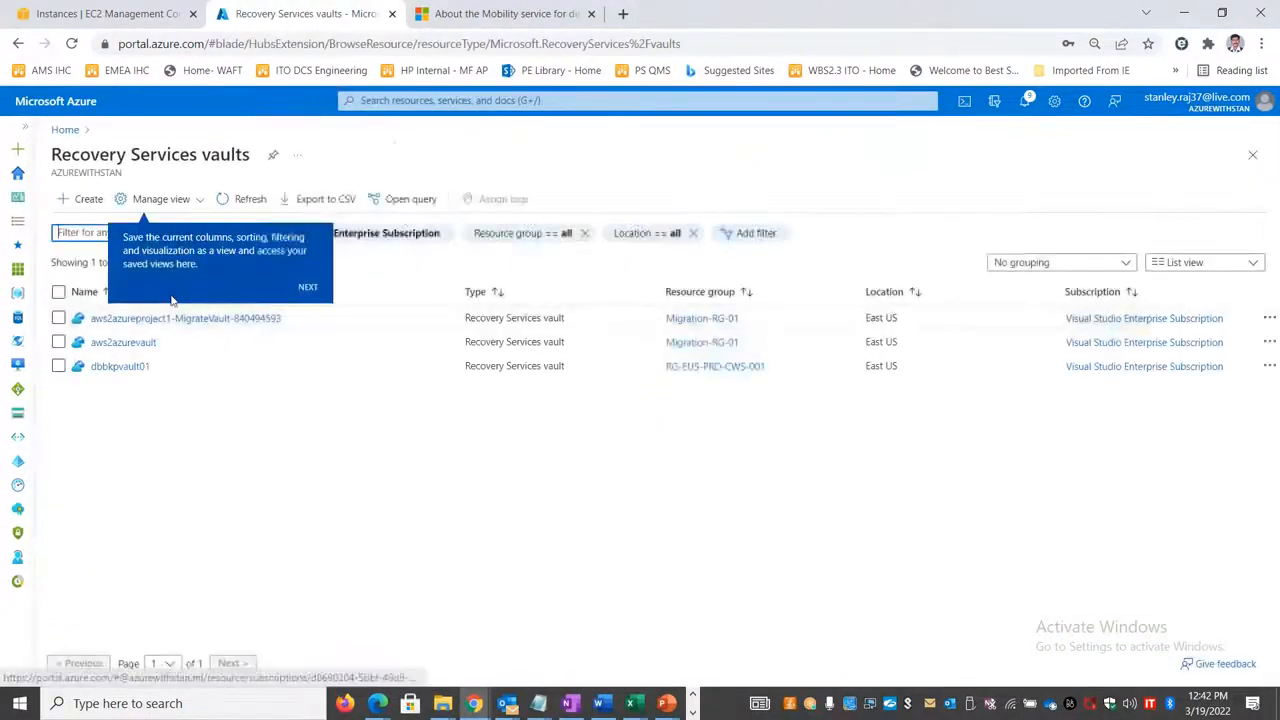
{"action": "left_click", "coordinate": [150, 318]}
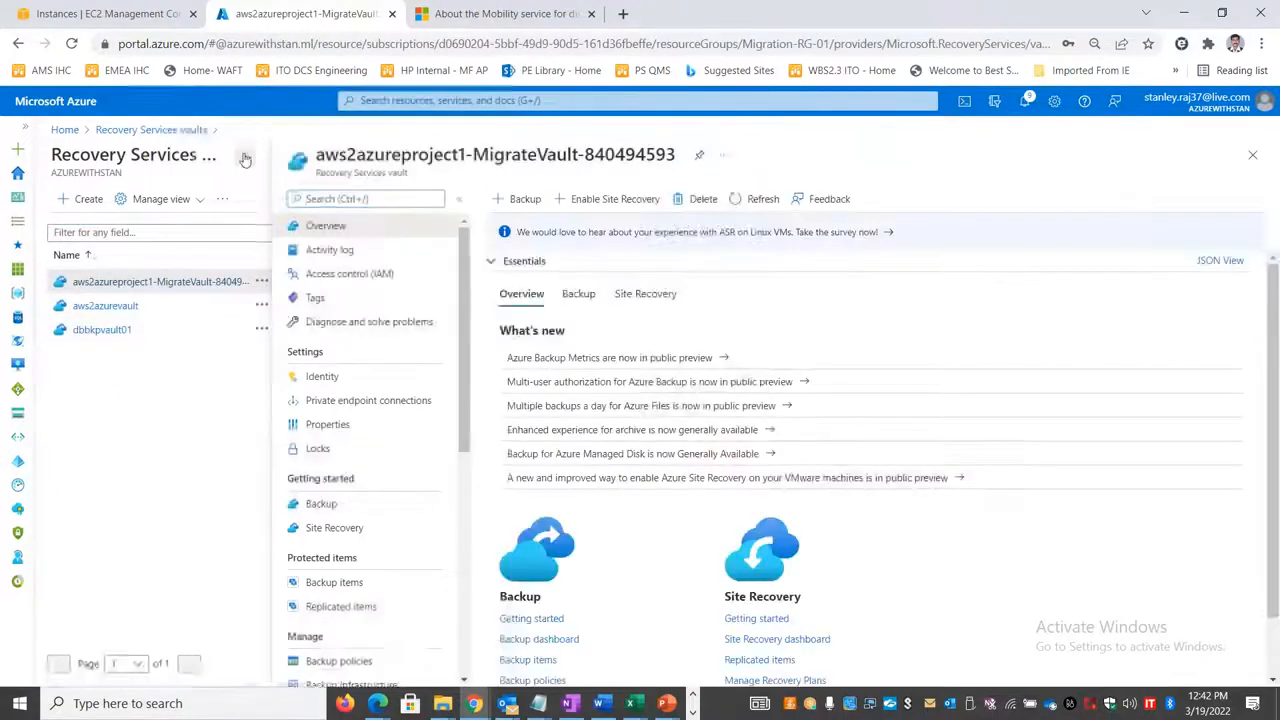
{"action": "left_click", "coordinate": [128, 606]}
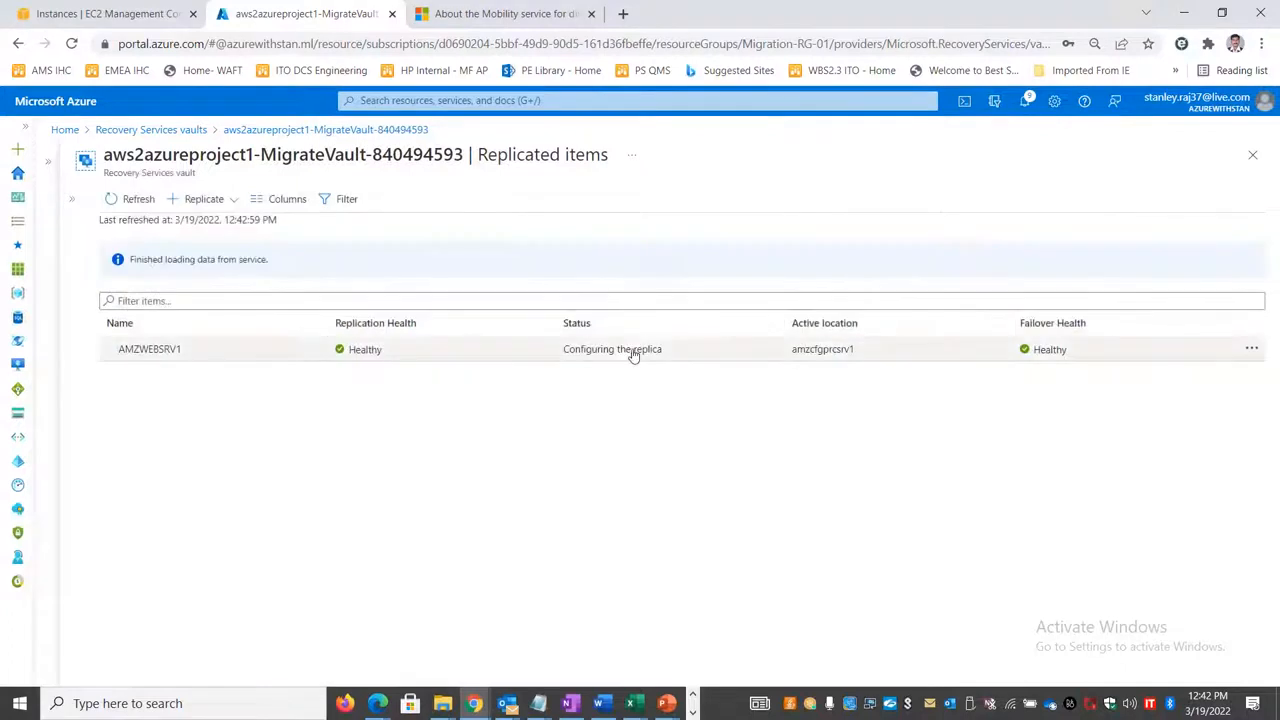
{"action": "left_click", "coordinate": [625, 337]}
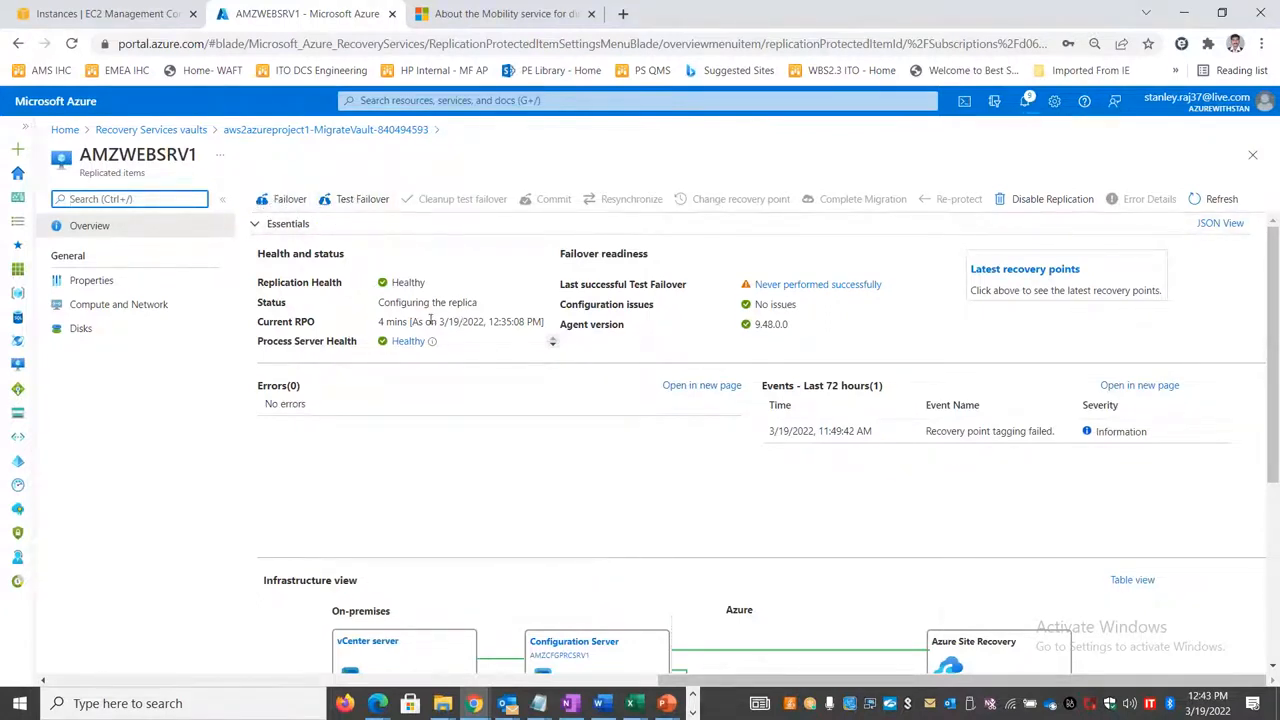
{"action": "left_click_drag", "start_coordinate": [386, 321], "coordinate": [481, 321]}
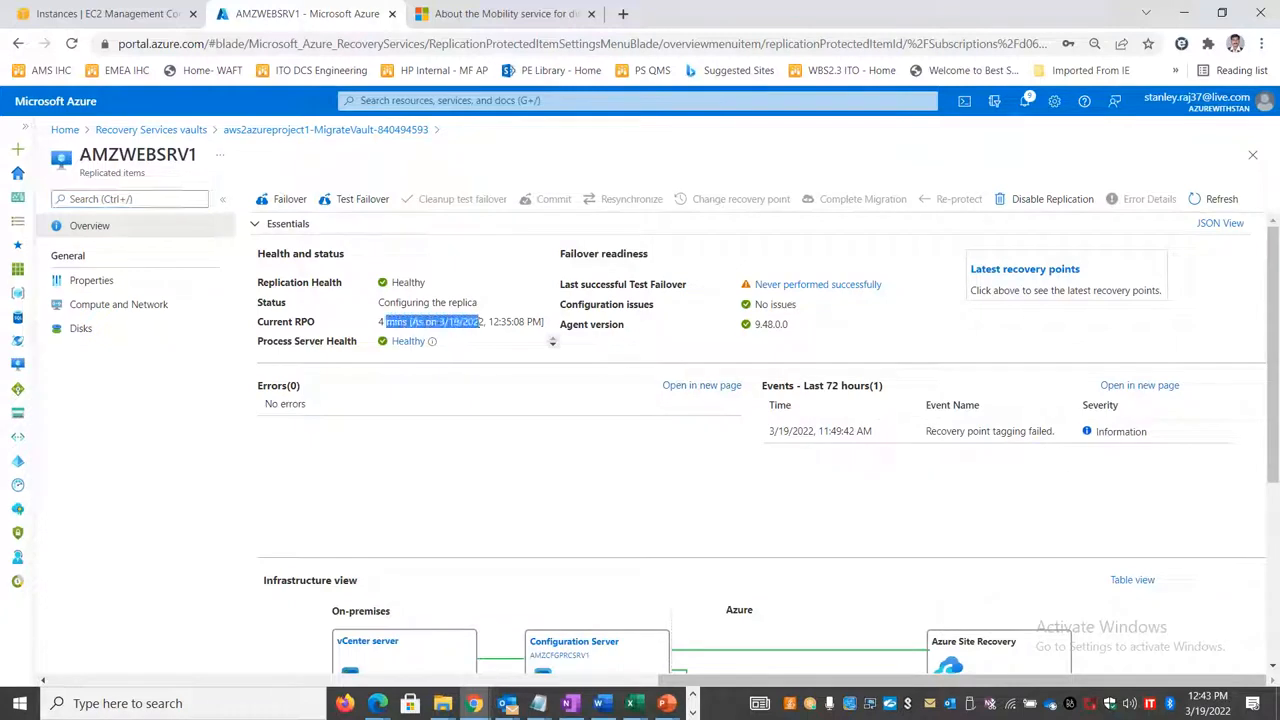
Step: Check AMZWEBSRV1's failover page and its latest recovery points, returning to the item's overview
{"action": "left_click", "coordinate": [287, 200]}
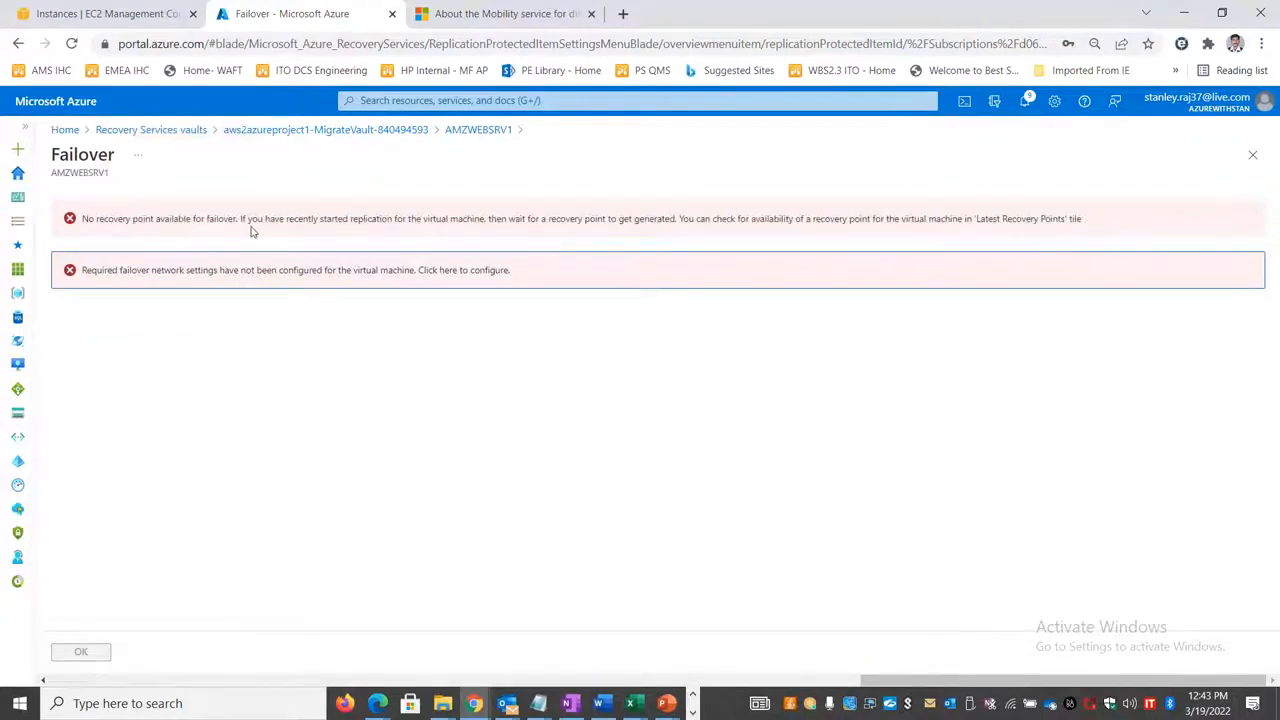
{"action": "left_click", "coordinate": [481, 130]}
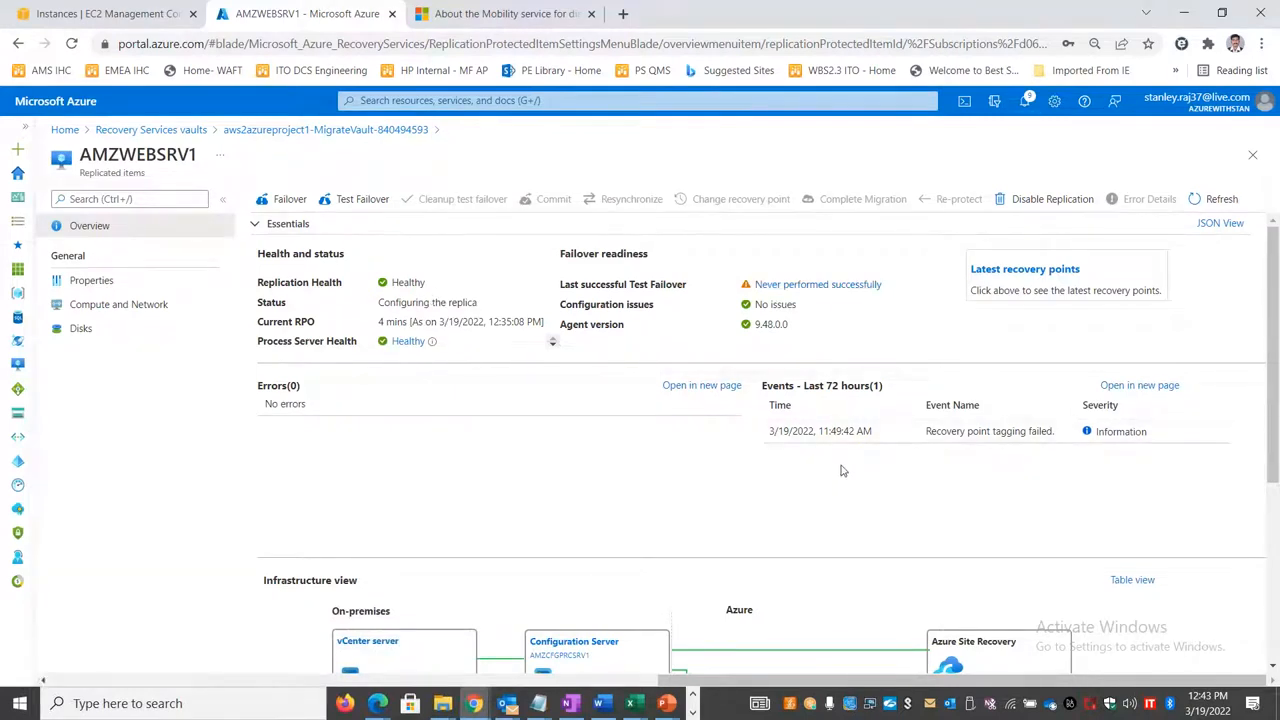
{"action": "left_click", "coordinate": [1024, 284]}
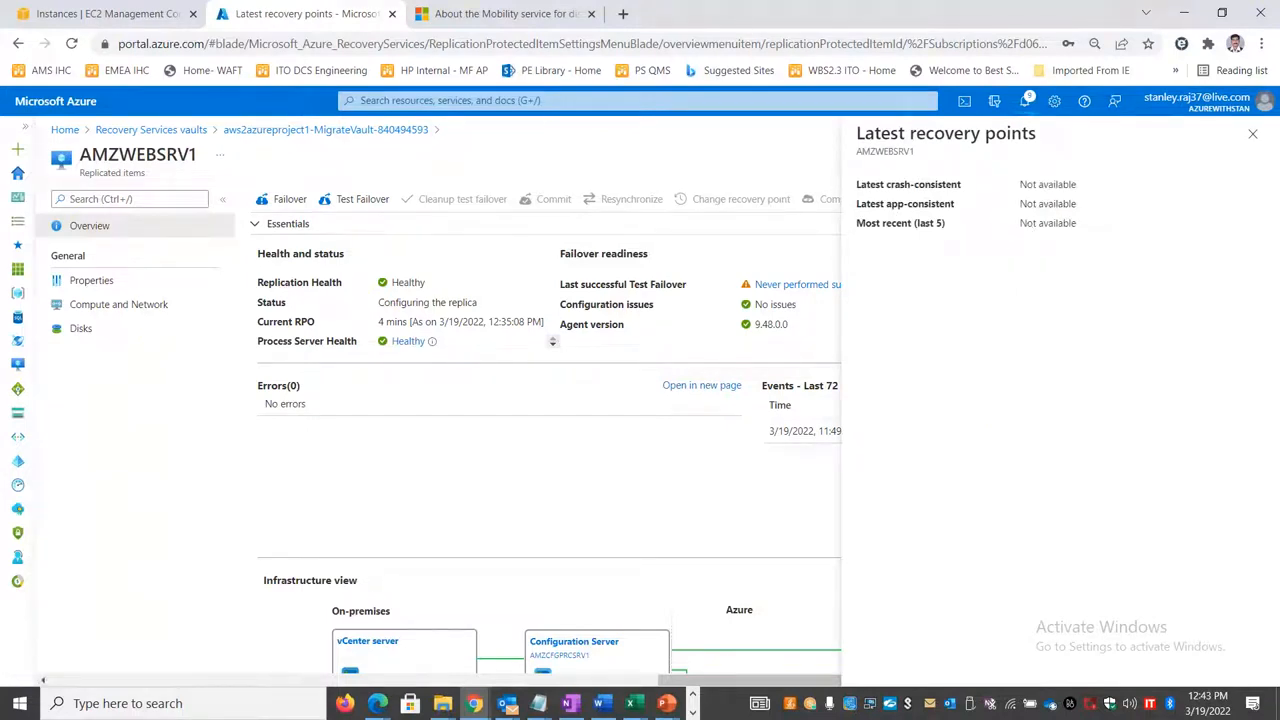
{"action": "left_click", "coordinate": [1254, 135]}
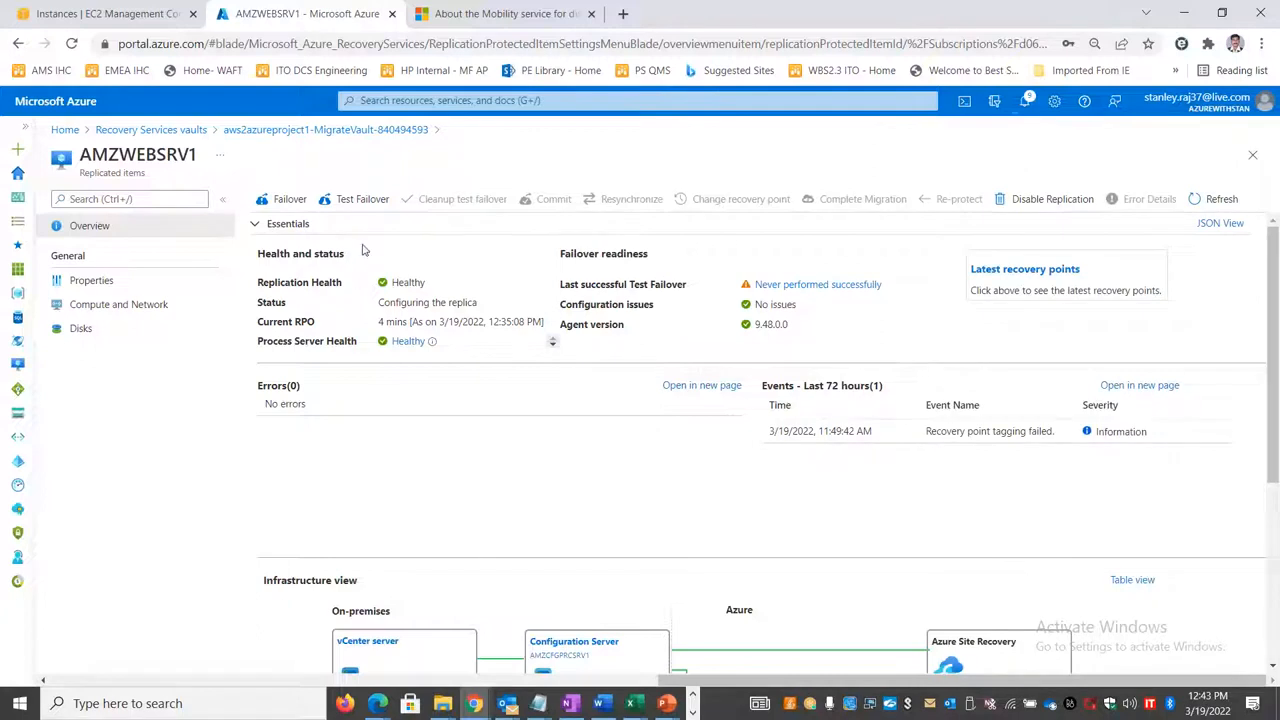
Step: Refresh AMZWEBSRV1's overview, check its test failover page, and return to the overview
{"action": "left_click", "coordinate": [1205, 201]}
{"action": "left_click", "coordinate": [352, 200]}
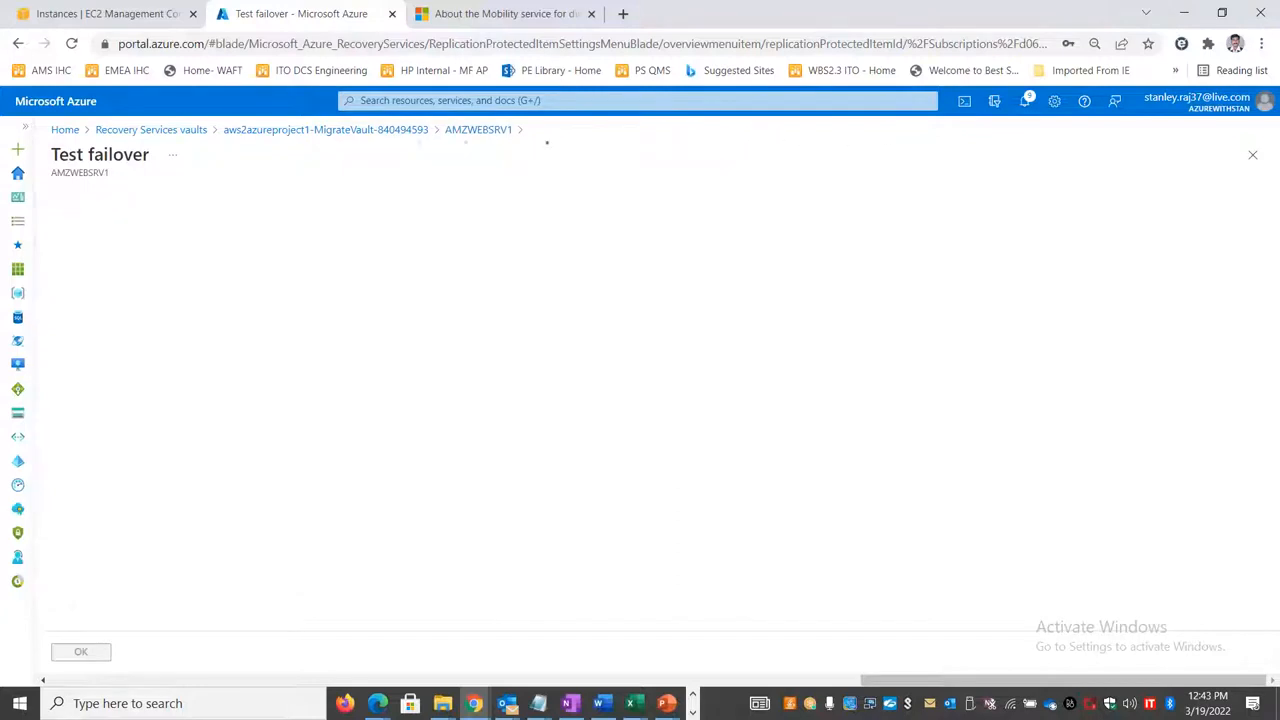
{"action": "left_click", "coordinate": [484, 131]}
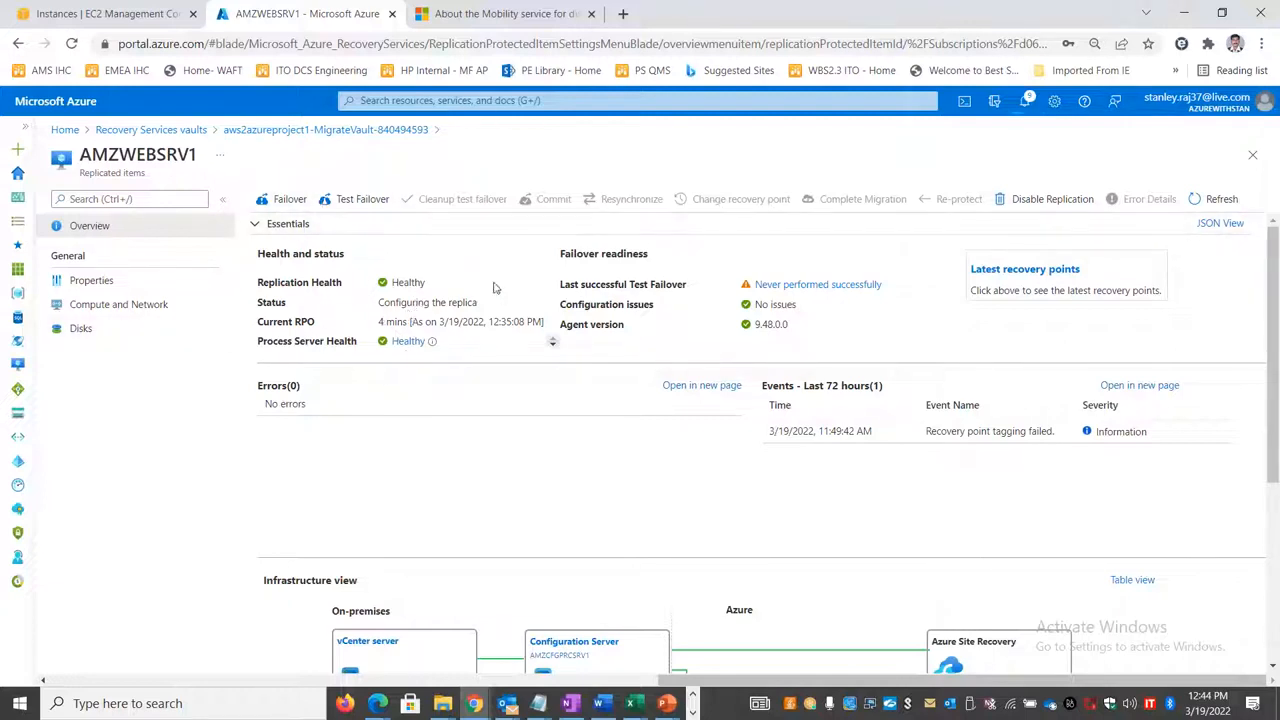
Step: Refresh the vault's replicated items list, reopen AMZWEBSRV1, and refresh its replication details
{"action": "left_click", "coordinate": [410, 130]}
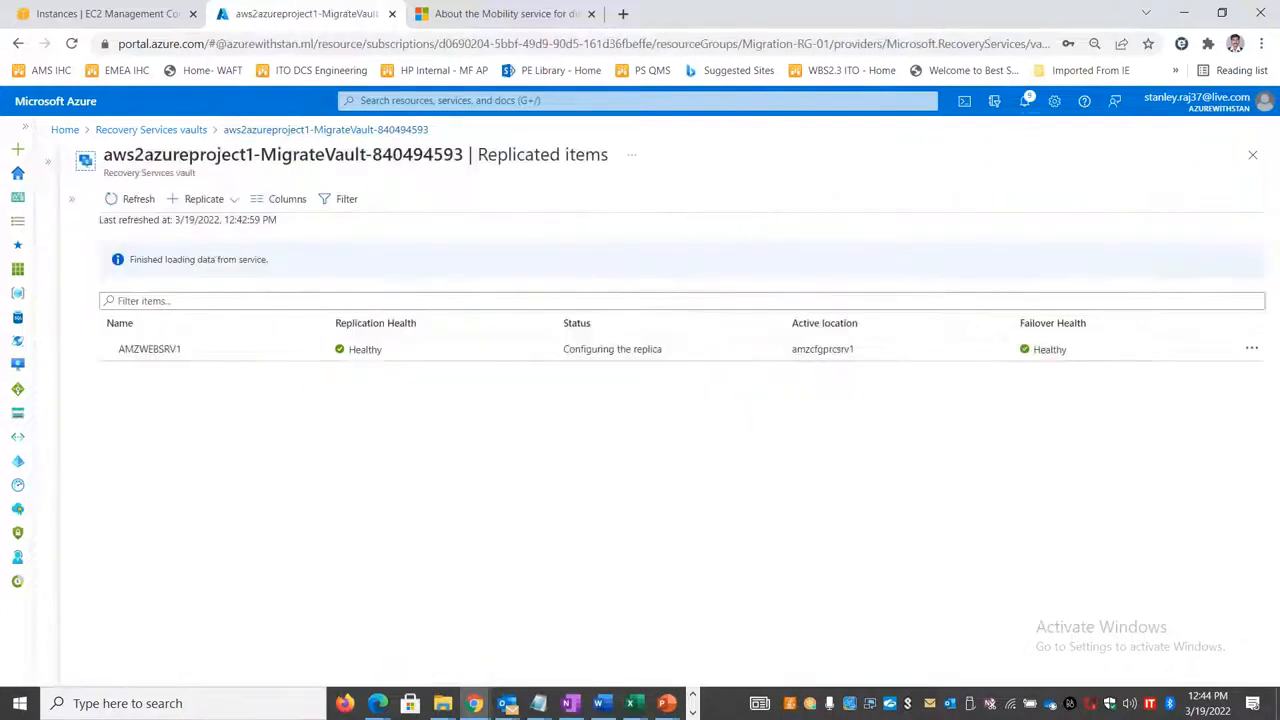
{"action": "left_click", "coordinate": [138, 199]}
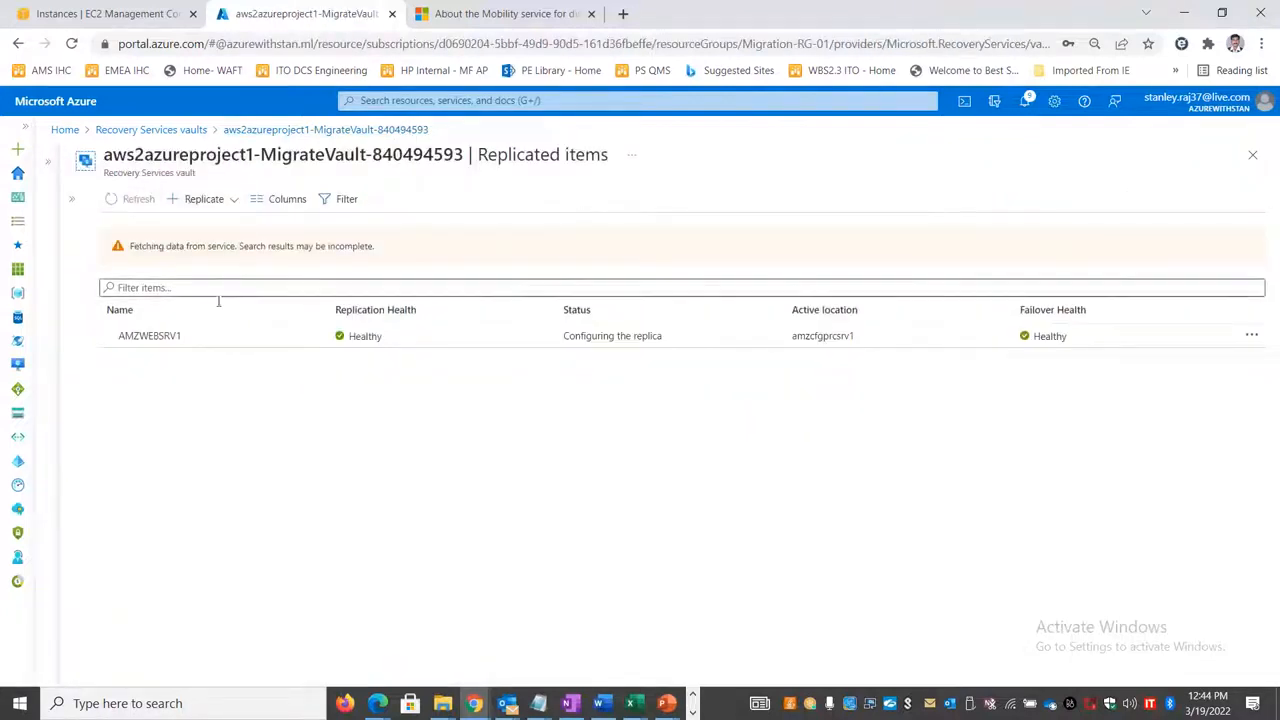
{"action": "left_click", "coordinate": [206, 352]}
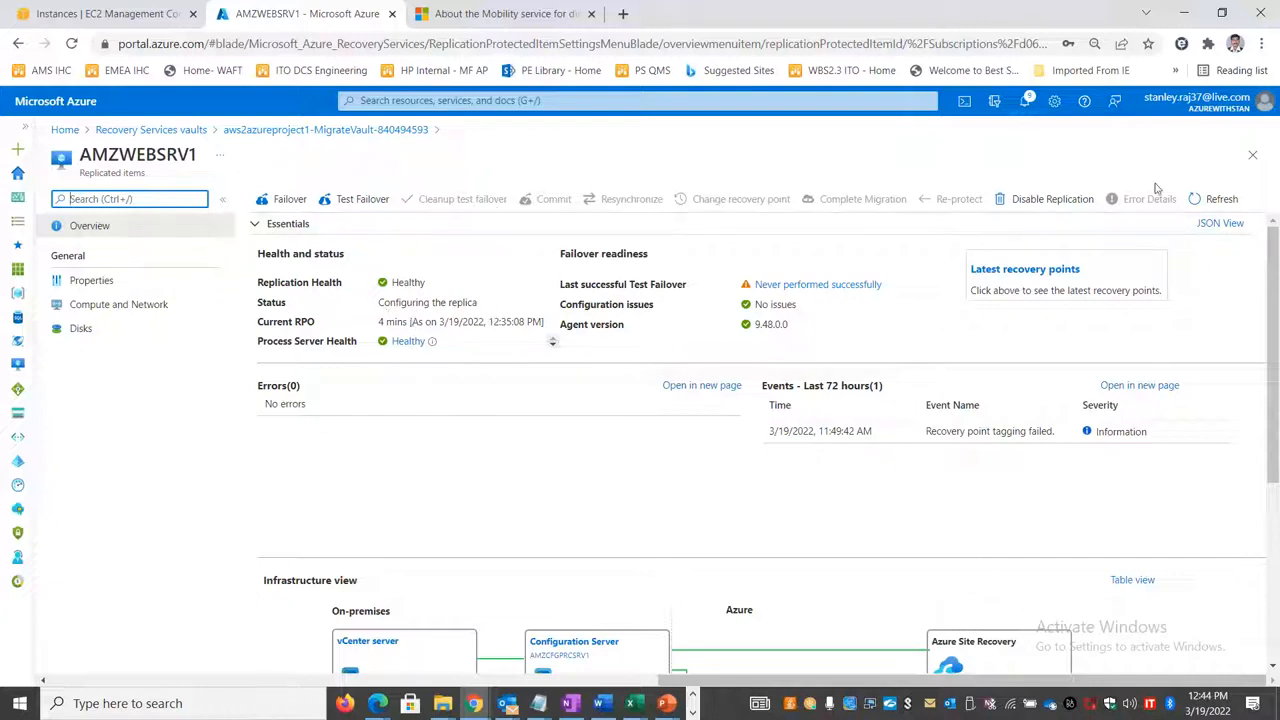
{"action": "left_click", "coordinate": [1216, 200]}
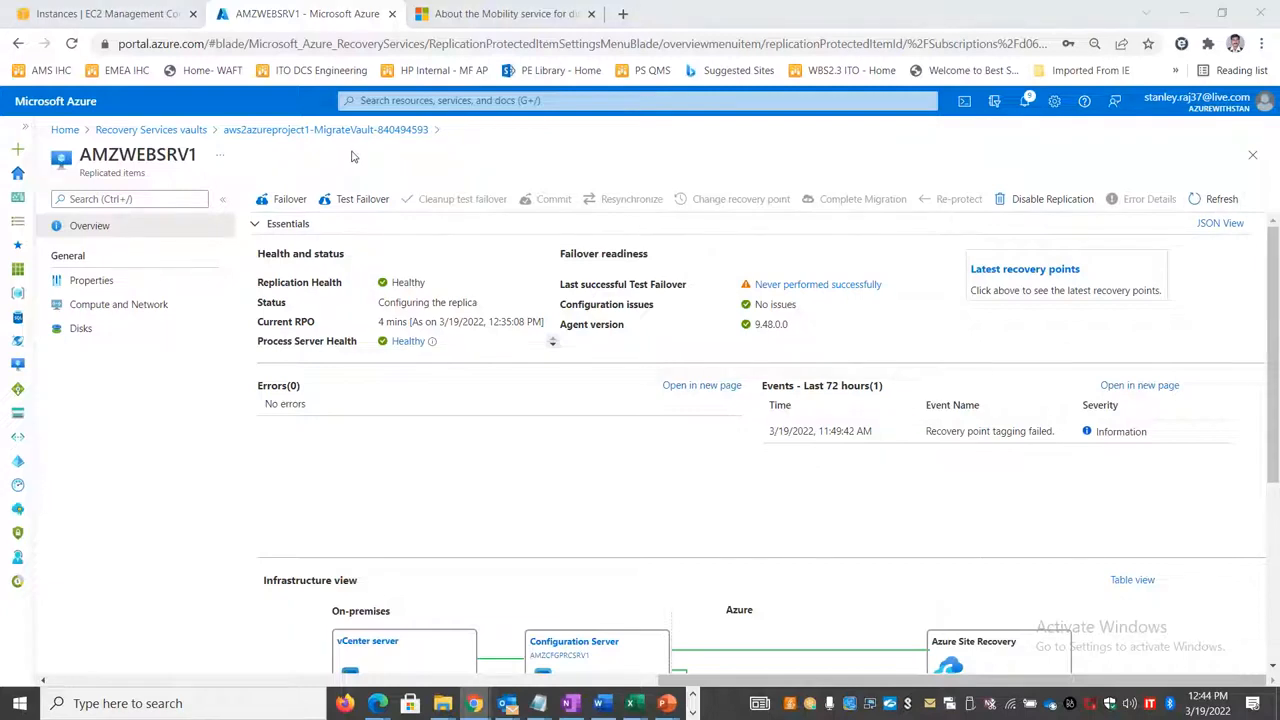
Step: Switch to the DAY13_AZURE_BACKUP_12MAR2022.xlsx workbook in Excel and enter Assessment in cell B22 of Sheet3
{"action": "key", "text": "alt+Tab"}
{"action": "key", "text": "alt+Tab"}
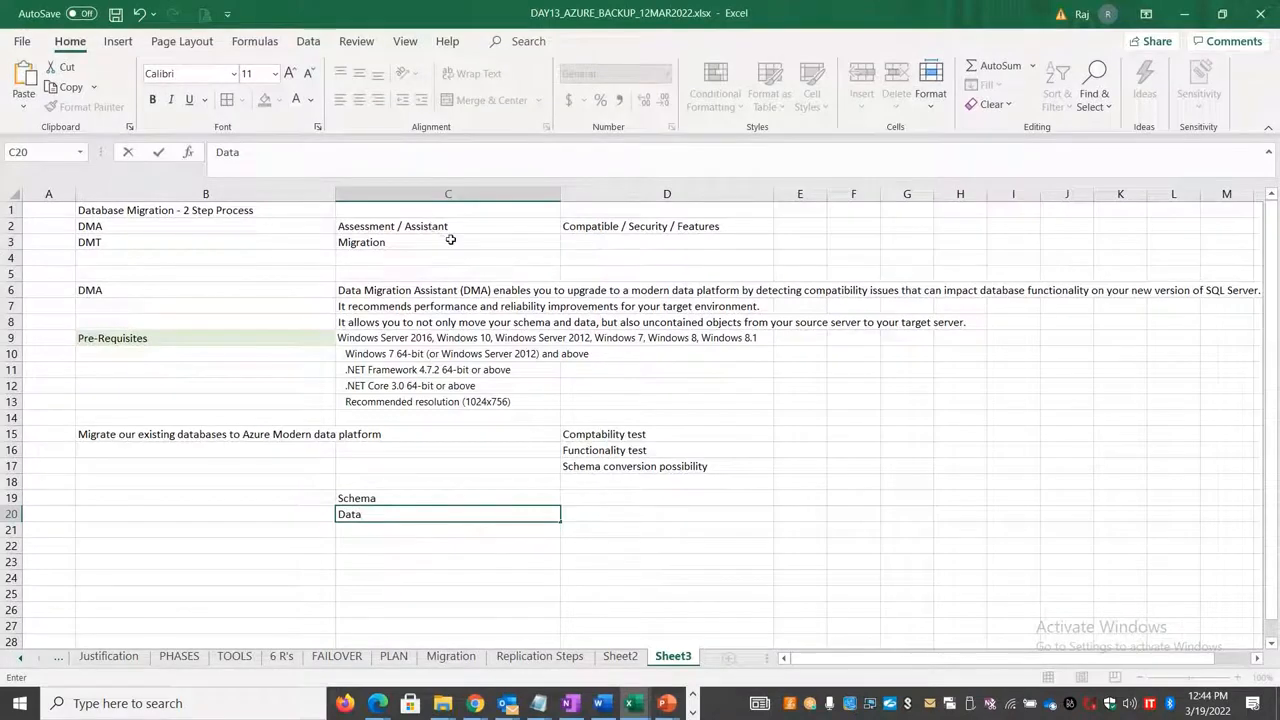
{"action": "left_click", "coordinate": [249, 545]}
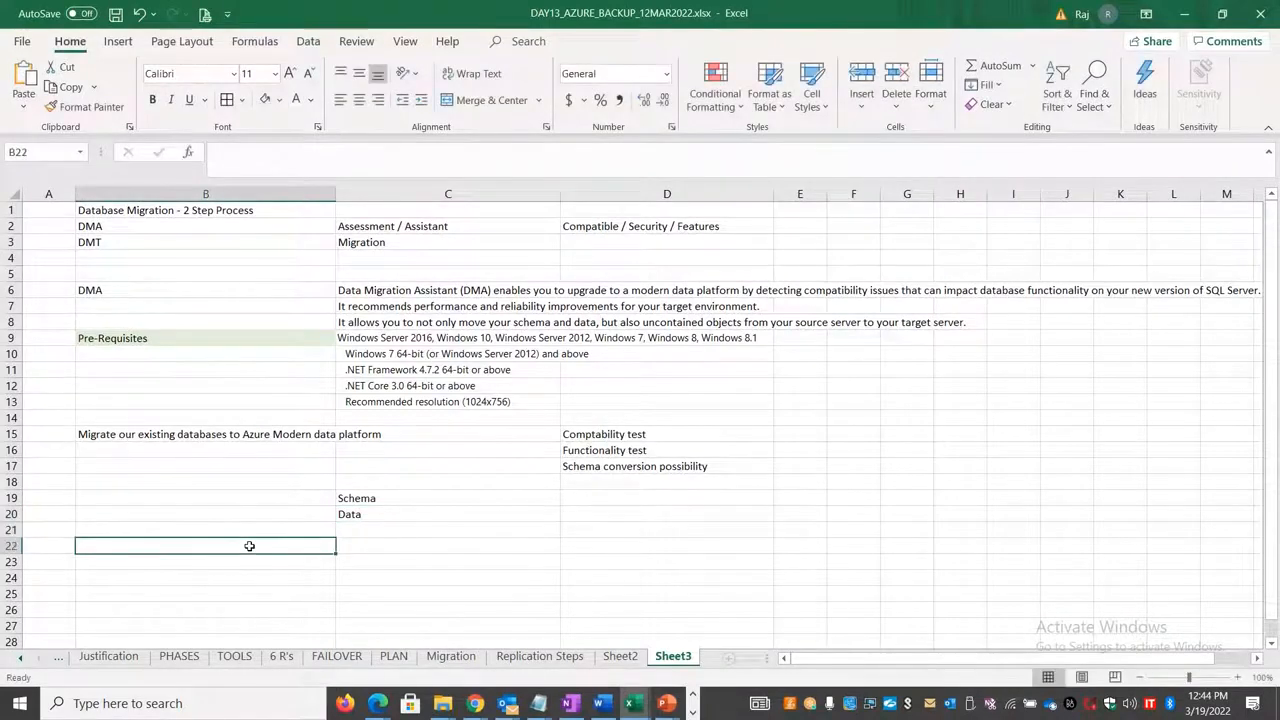
{"action": "type", "text": "Assess,emt"}
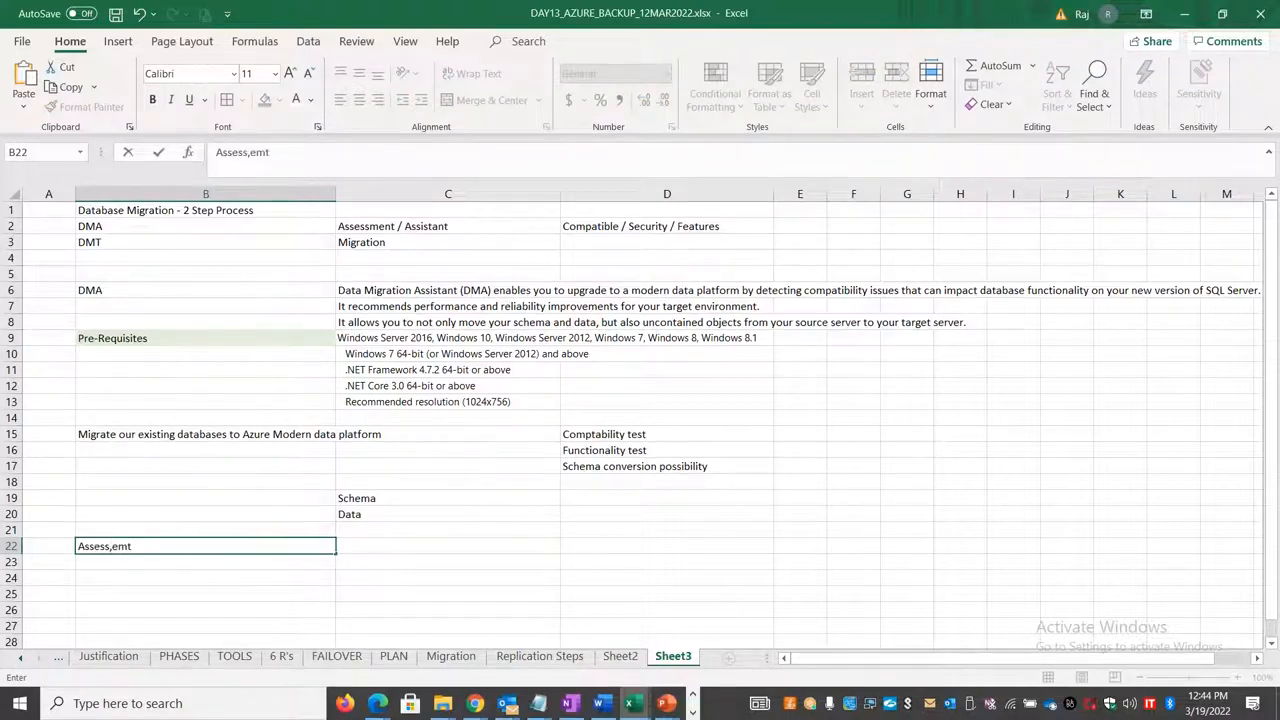
{"action": "key", "text": "BackSpace"}
{"action": "key", "text": "BackSpace"}
{"action": "key", "text": "BackSpace"}
{"action": "key", "text": "BackSpace"}
{"action": "type", "text": "ment"}
{"action": "left_click", "coordinate": [268, 597]}
Step: Move the Assessment entry from B22 to C15 and autofit the width of column B
{"action": "left_click", "coordinate": [271, 545]}
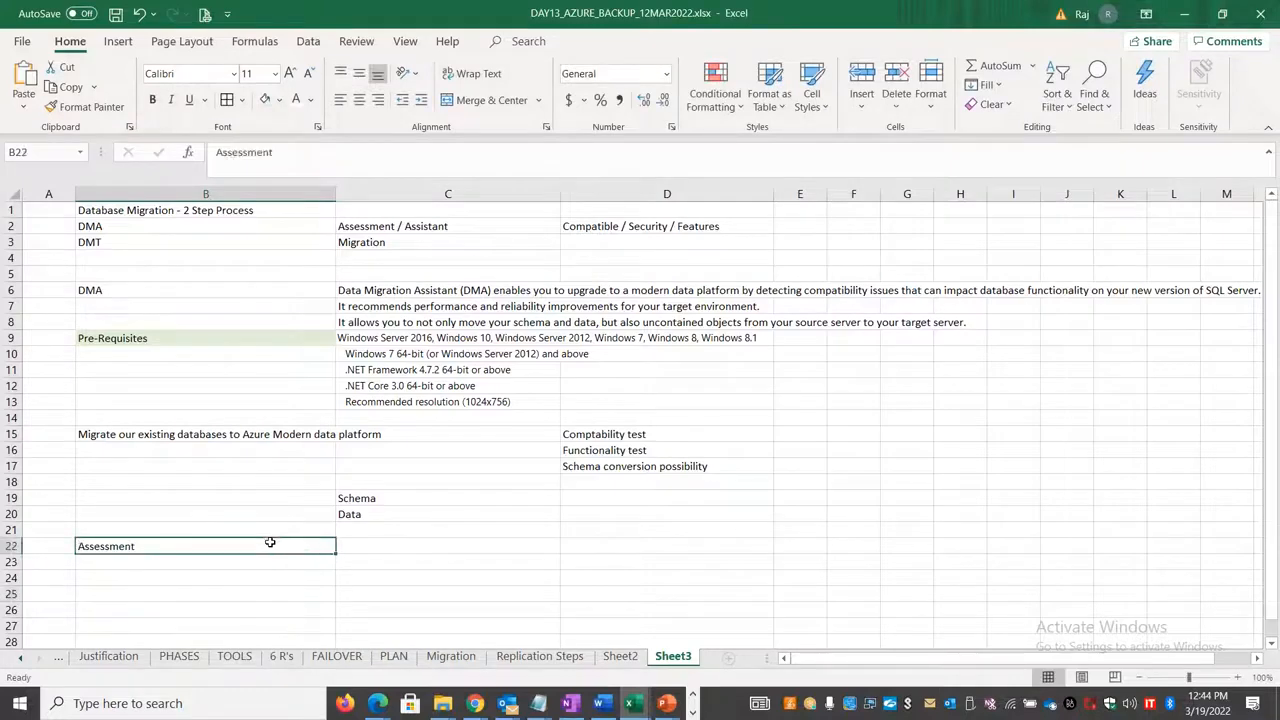
{"action": "key", "text": "ctrl+c"}
{"action": "left_click", "coordinate": [517, 430]}
{"action": "key", "text": "ctrl+v"}
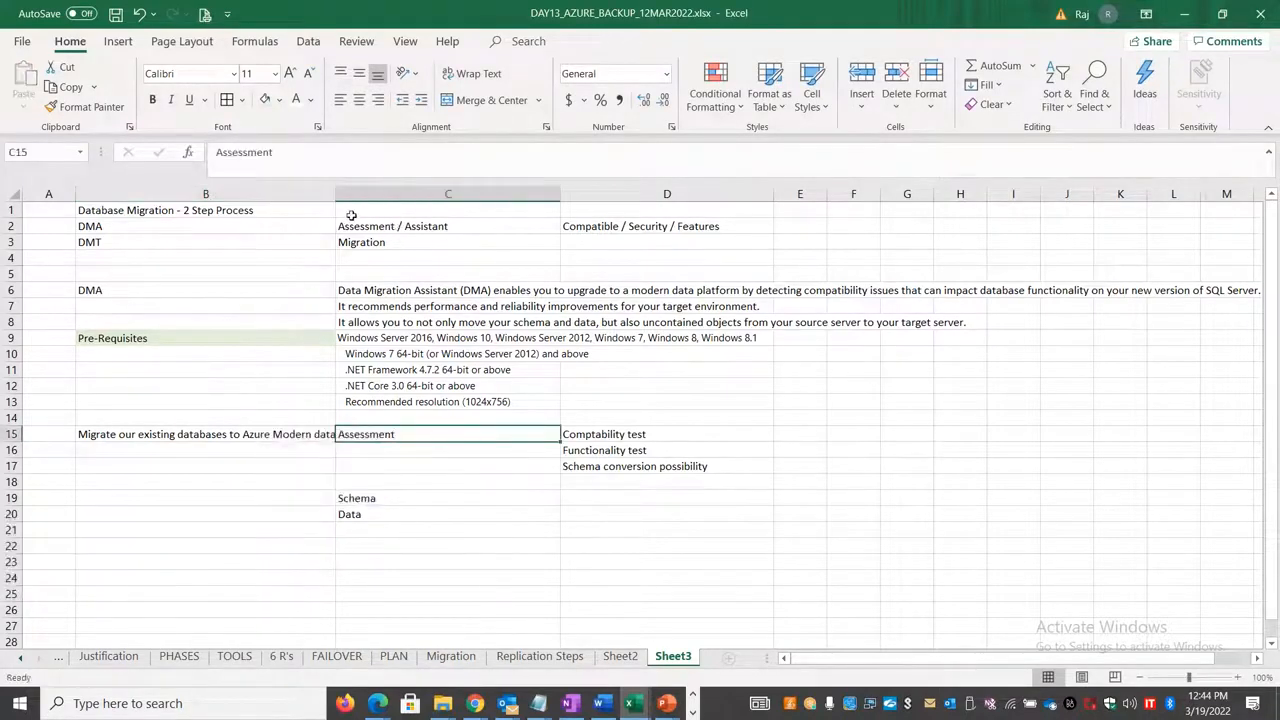
{"action": "double_click", "coordinate": [336, 194]}
Step: Merge and center cells B19:B20, label the merged cell Migration, and middle-align it vertically
{"action": "left_click_drag", "start_coordinate": [306, 492], "coordinate": [306, 517]}
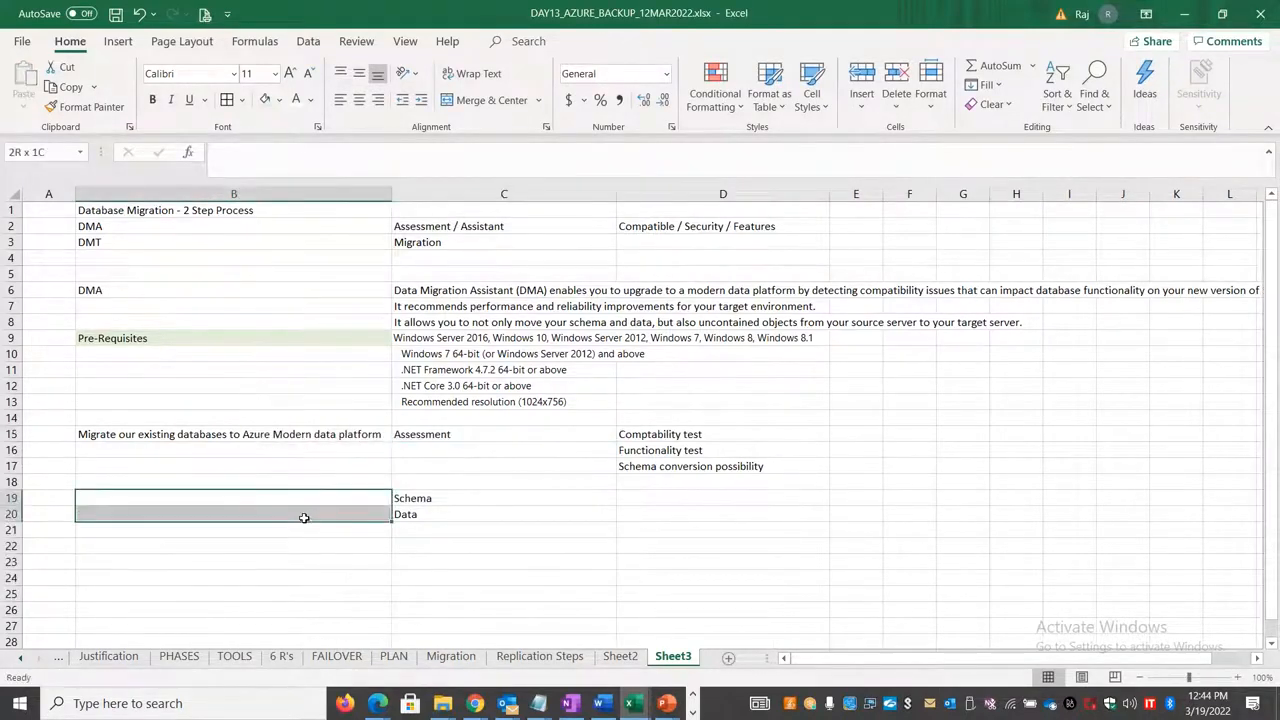
{"action": "left_click", "coordinate": [509, 103]}
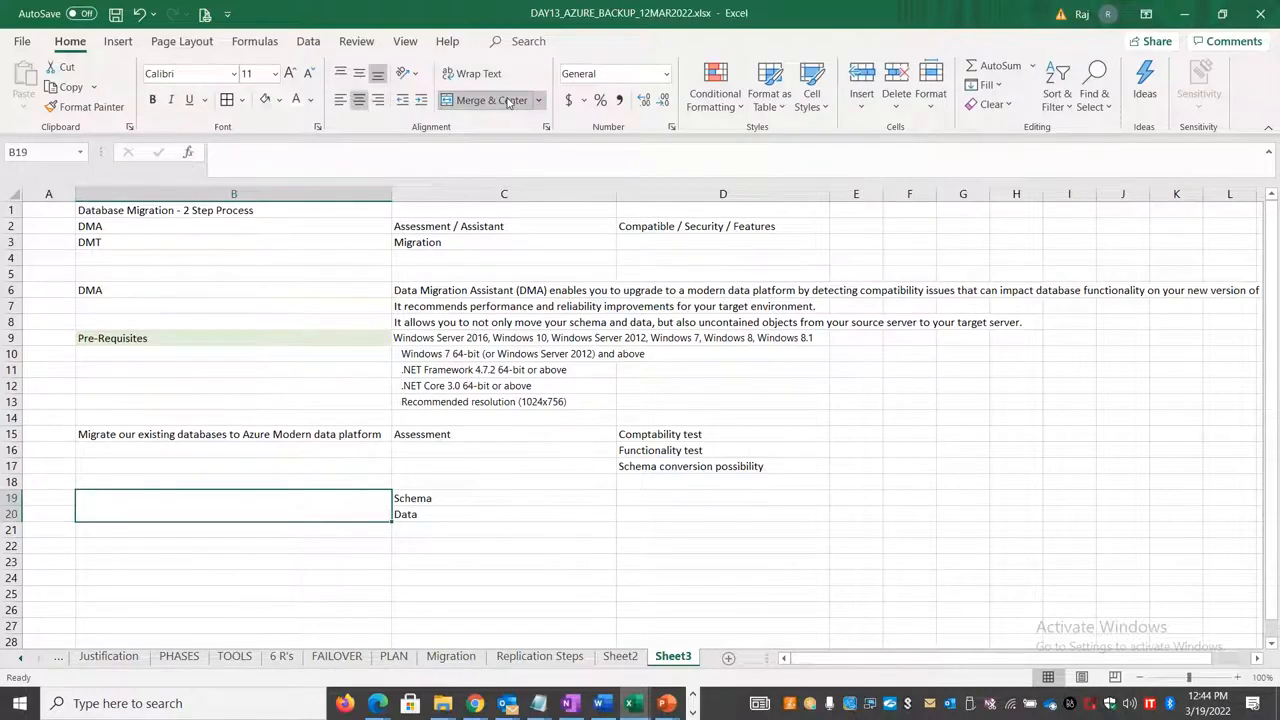
{"action": "type", "text": "Migration"}
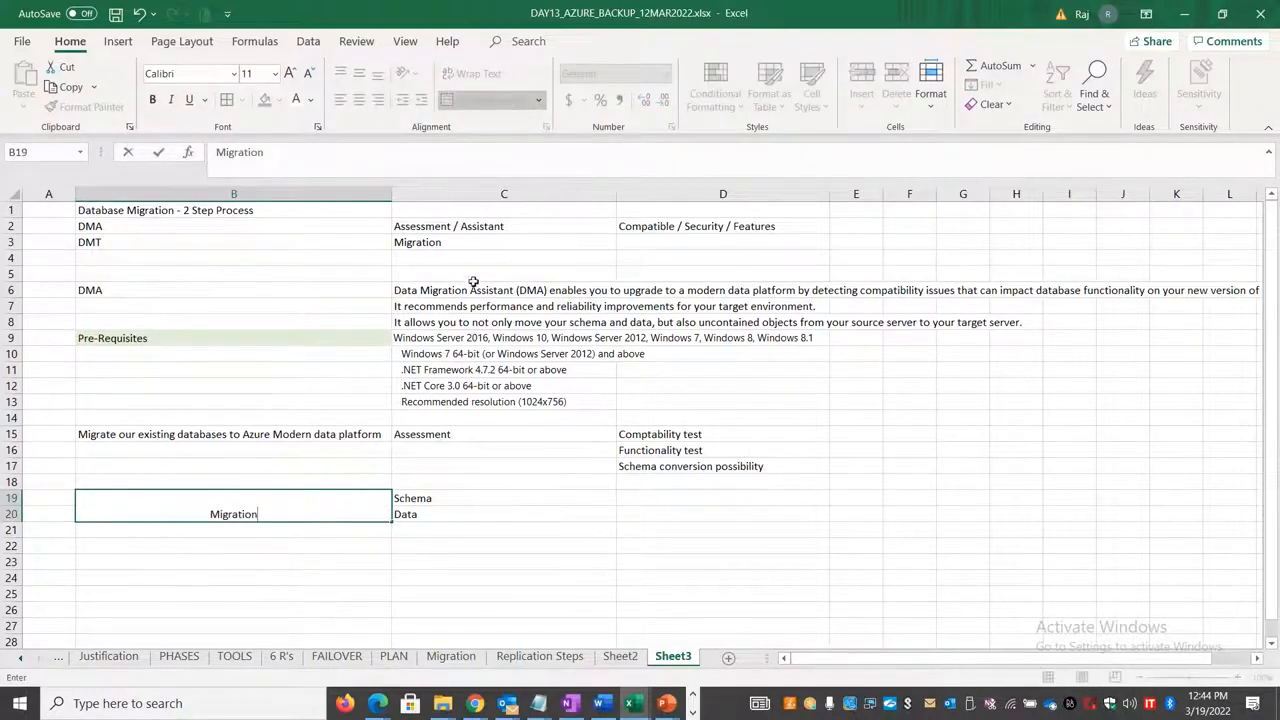
{"action": "left_click", "coordinate": [246, 558]}
{"action": "left_click", "coordinate": [248, 514]}
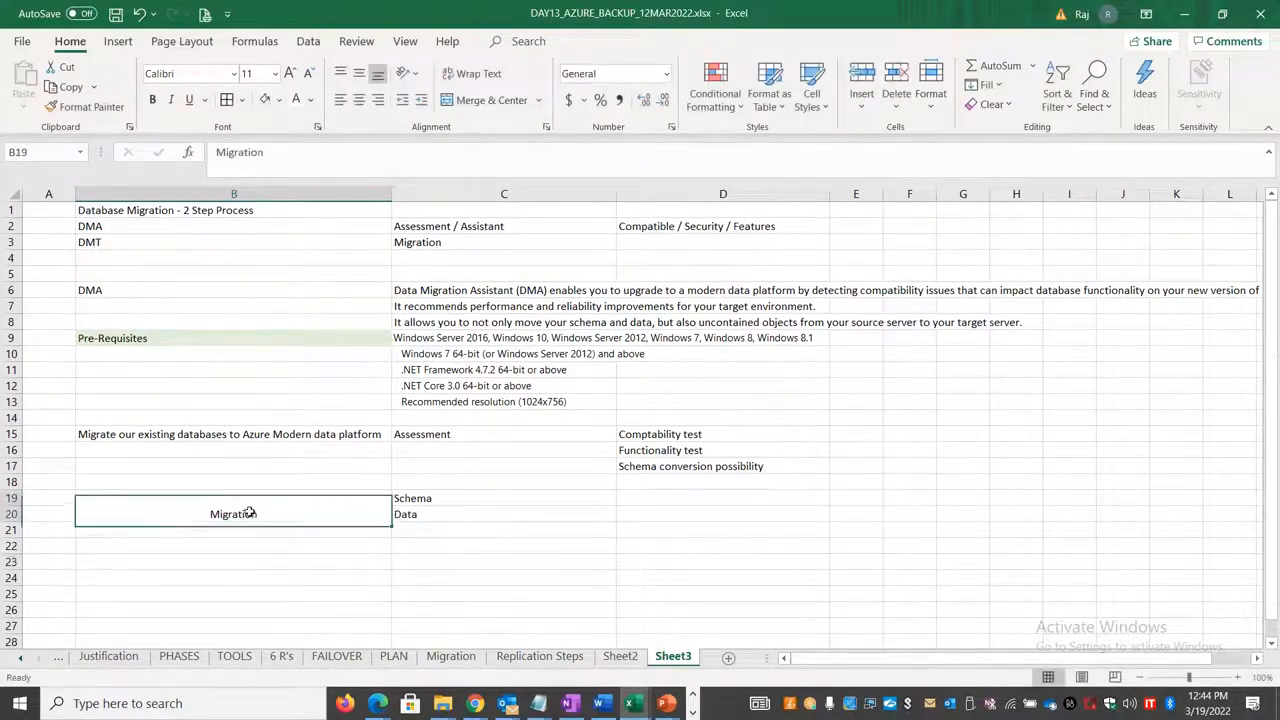
{"action": "left_click", "coordinate": [359, 73]}
Step: List the migration scenarios SQL to SQL, AWS RDS to AZURE SQL, and SQL to AZURE SQL in cells C23 to C25
{"action": "left_click", "coordinate": [435, 557]}
{"action": "type", "text": "SQ"}
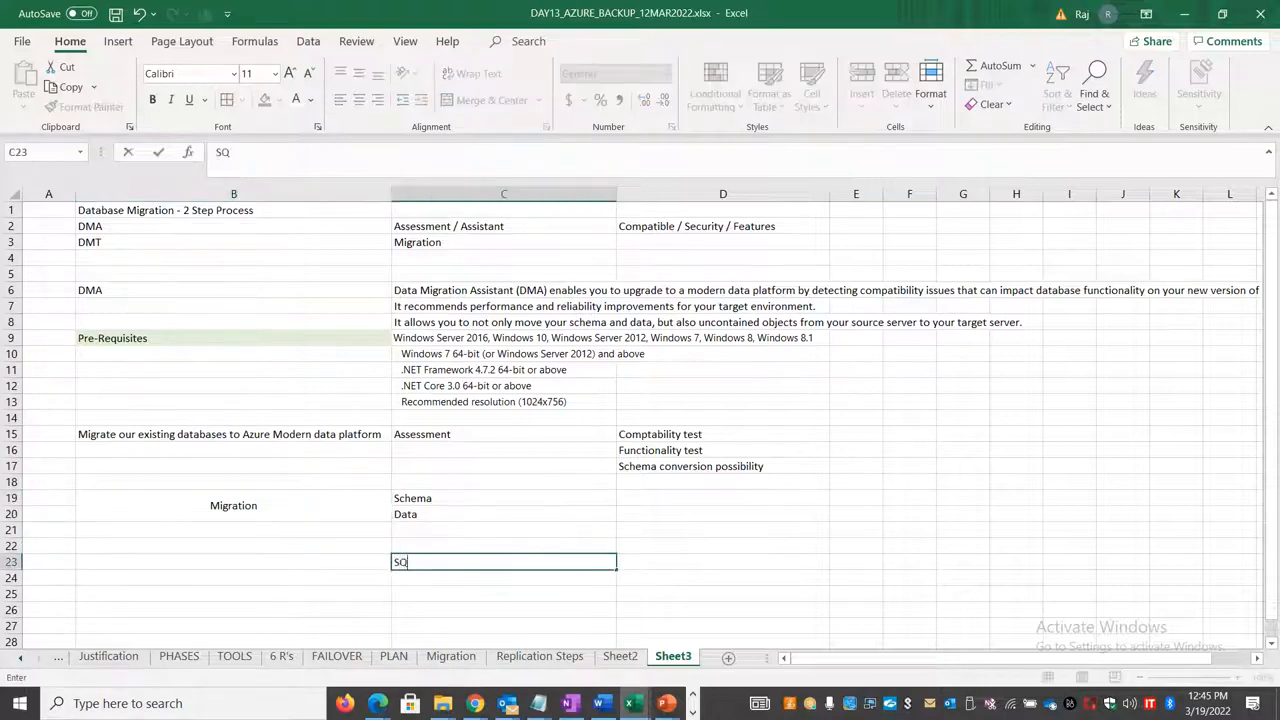
{"action": "type", "text": "L to SQL"}
{"action": "left_click", "coordinate": [497, 580]}
{"action": "type", "text": "AWS "}
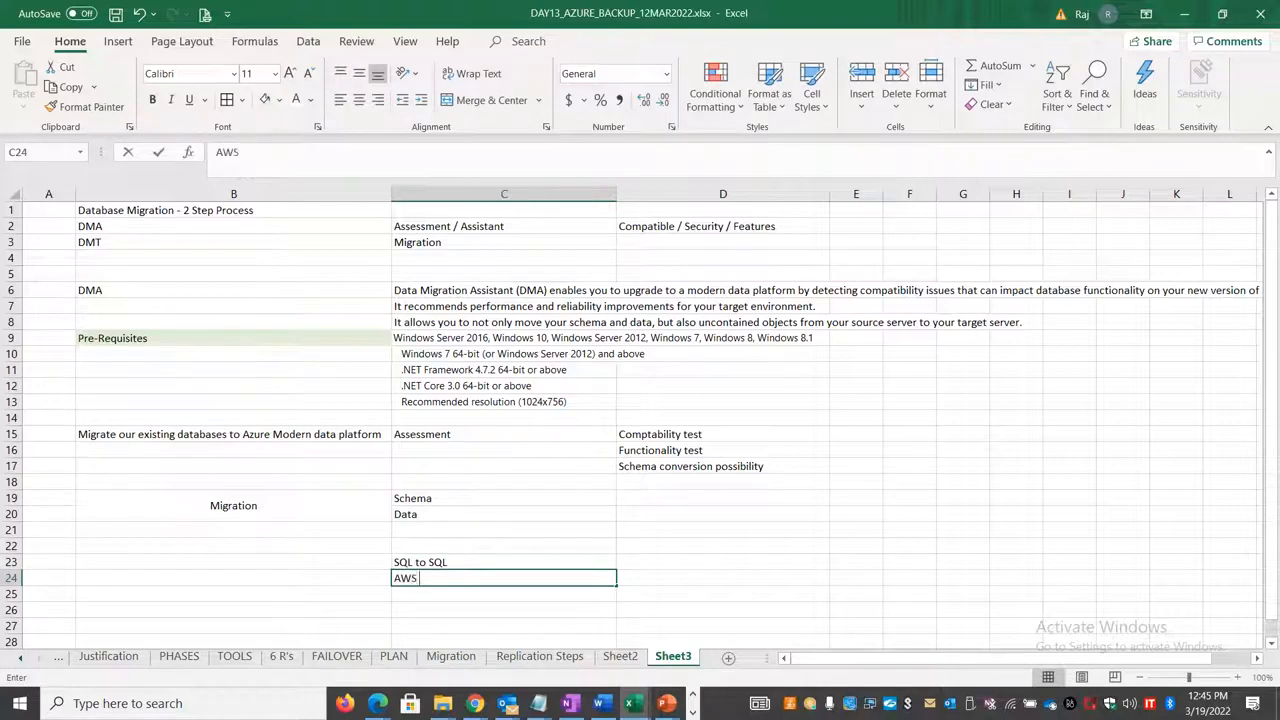
{"action": "type", "text": "RDS to AZUR"}
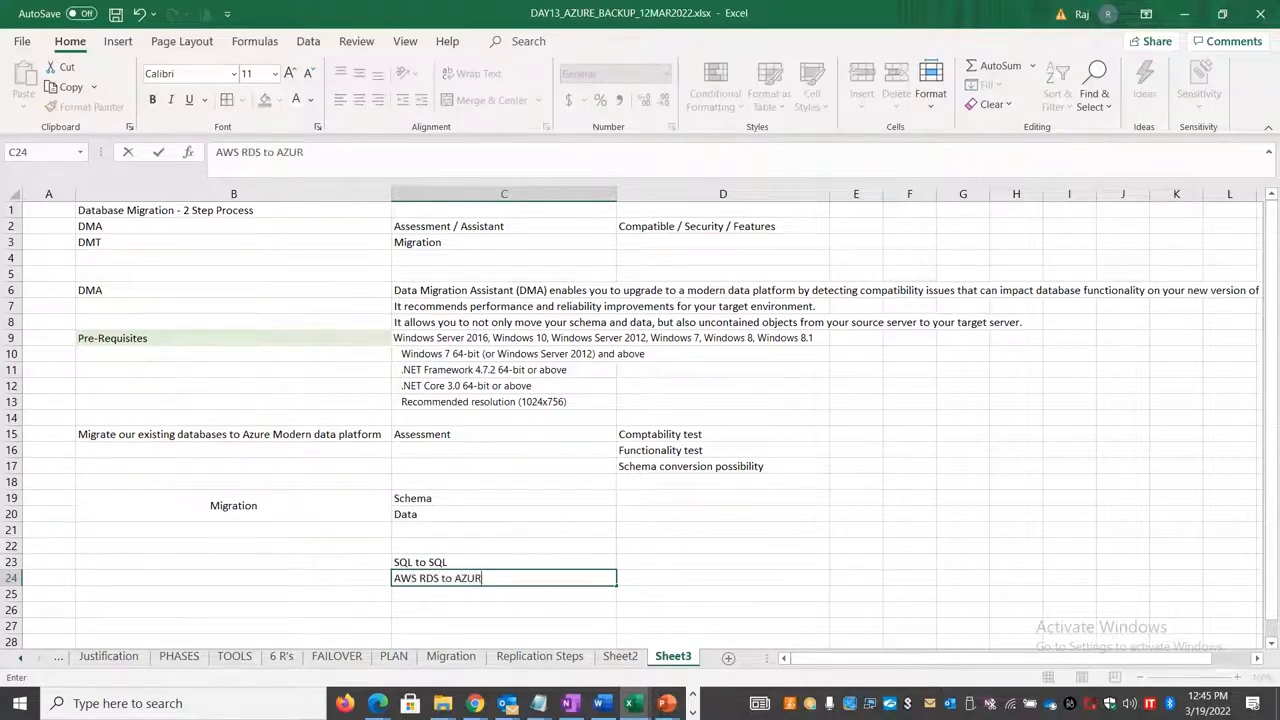
{"action": "type", "text": "E SQL"}
{"action": "key", "text": "Return"}
{"action": "type", "text": "SQL"}
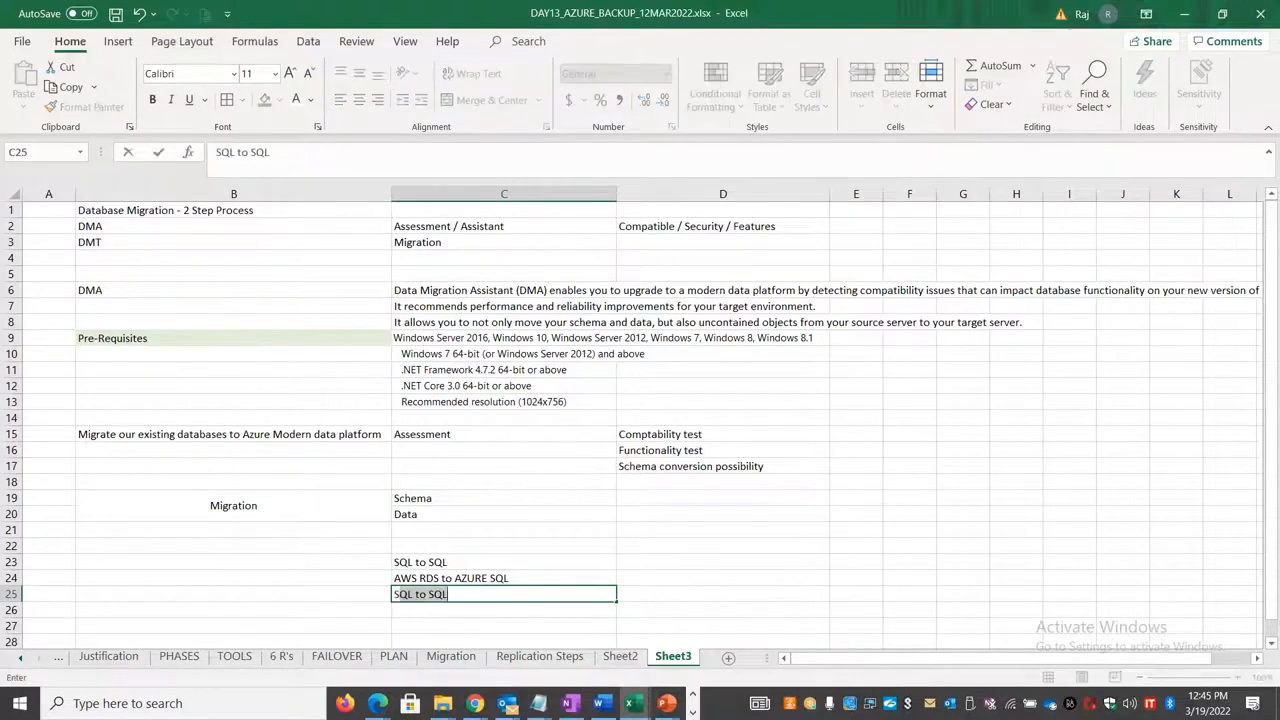
{"action": "key", "text": "BackSpace"}
{"action": "key", "text": "BackSpace"}
{"action": "key", "text": "BackSpace"}
{"action": "type", "text": "AZURE SL"}
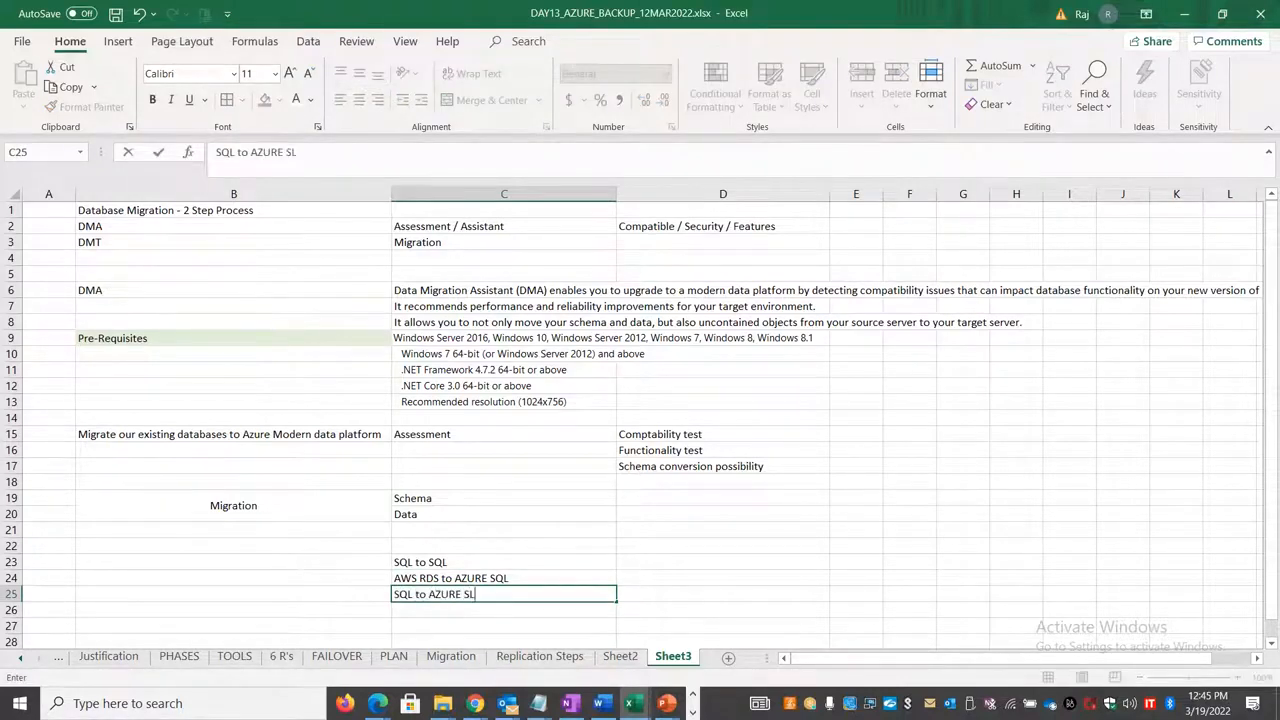
{"action": "key", "text": "BackSpace"}
{"action": "type", "text": "QL"}
{"action": "left_click", "coordinate": [460, 606]}
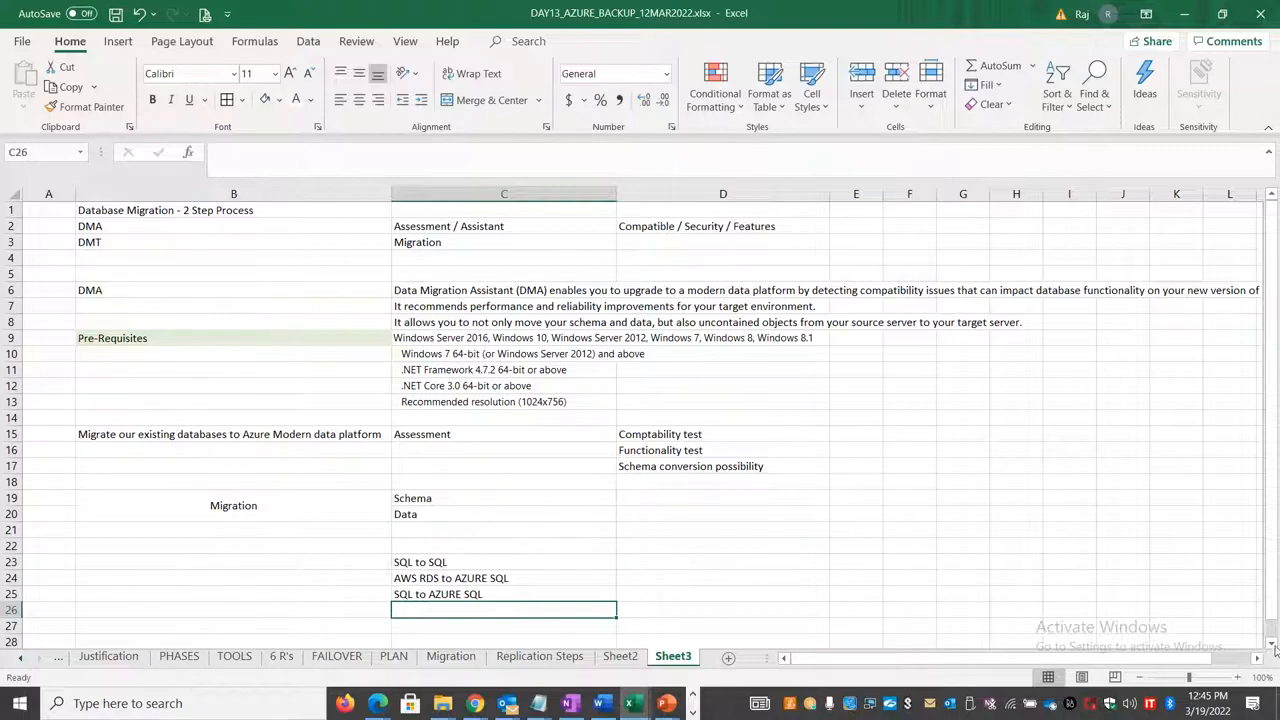
Step: Add the migration scenario SQL to Azure SQL MI in cell C26
{"action": "scroll", "coordinate": [1170, 620], "scroll_direction": "down", "scroll_amount": 1}
{"action": "left_click", "coordinate": [963, 564]}
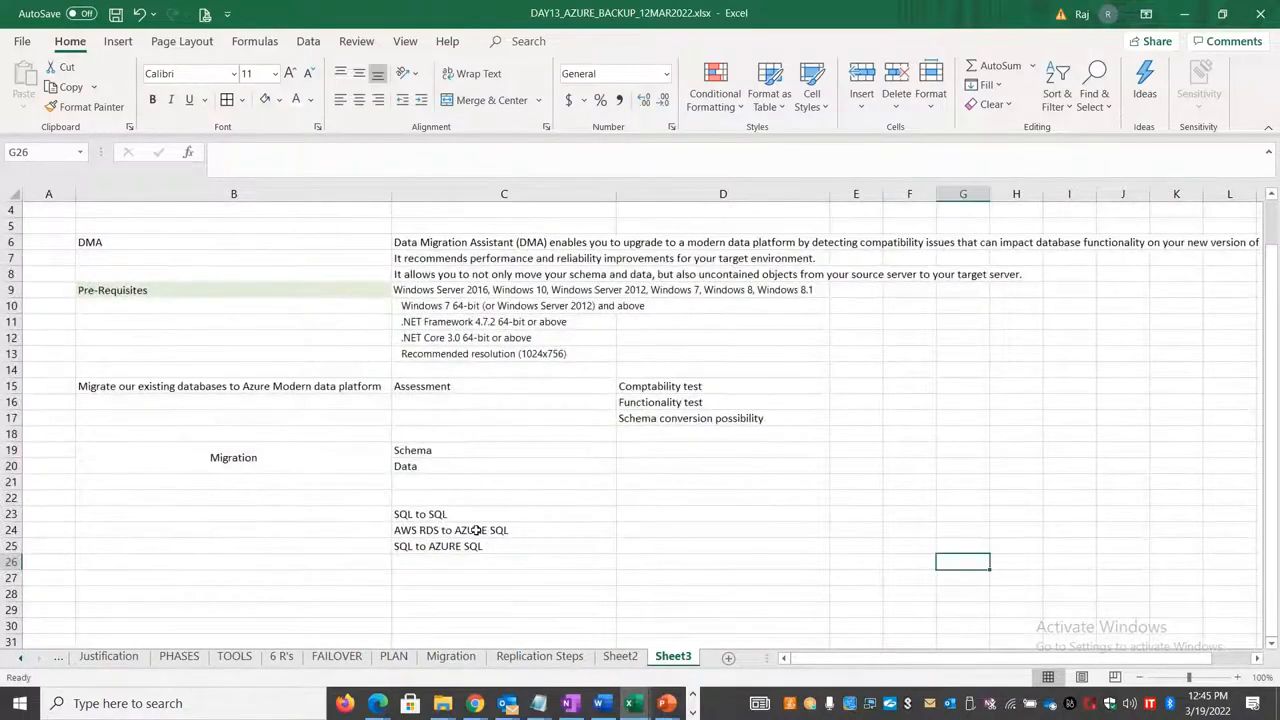
{"action": "left_click", "coordinate": [474, 560]}
{"action": "type", "text": "SQL "}
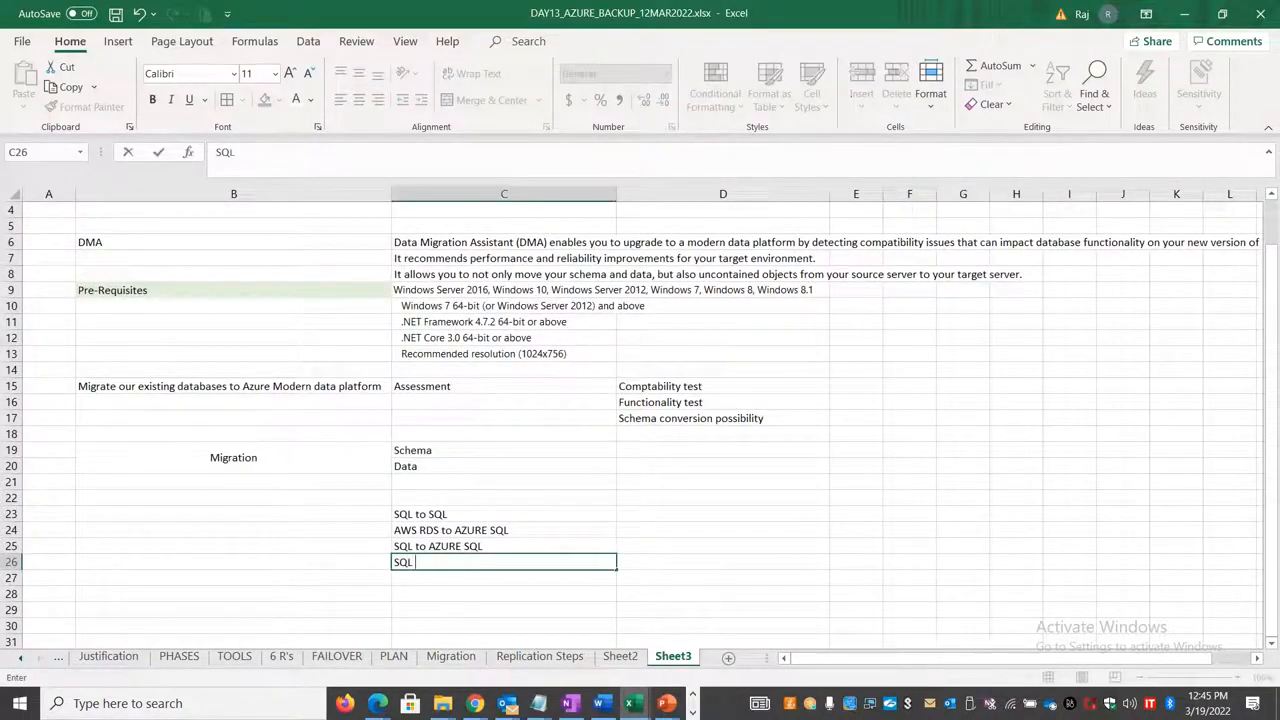
{"action": "type", "text": "to Azure M"}
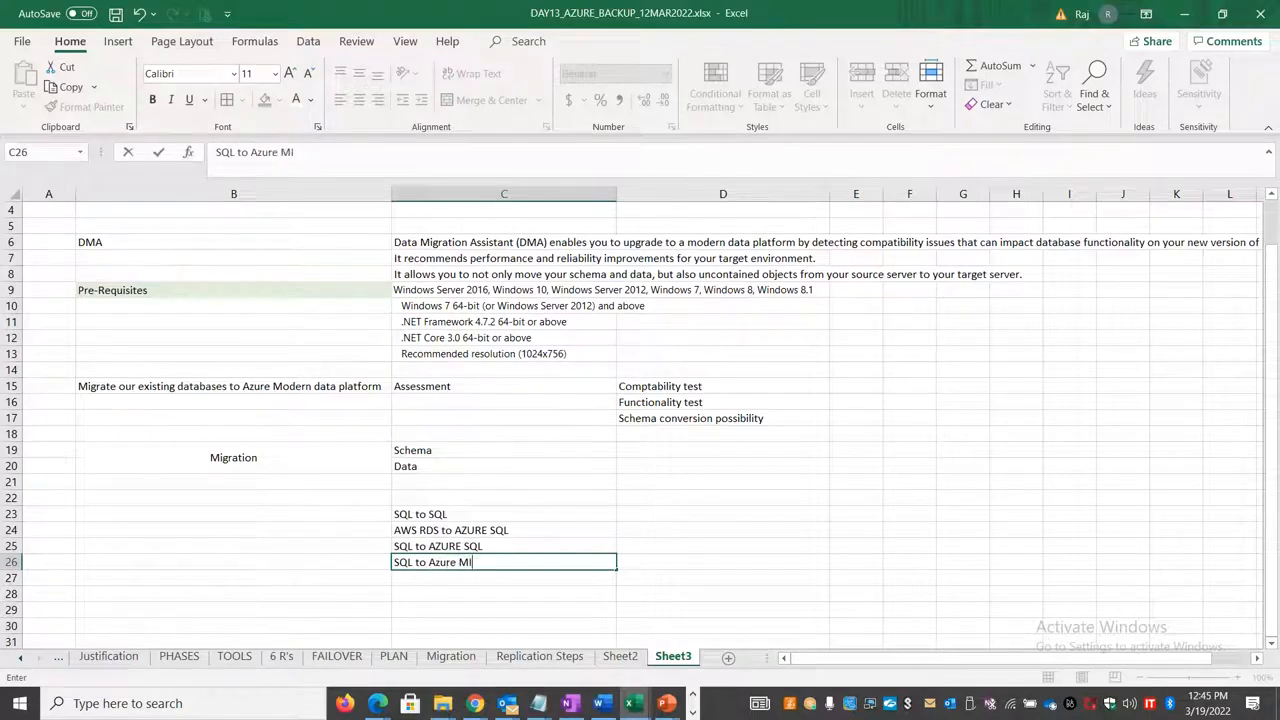
{"action": "key", "text": "BackSpace"}
{"action": "type", "text": "SQL MI"}
{"action": "key", "text": "Return"}
Step: Add the migration scenario SQL On Prem to SQL Azure VM in cell C27
{"action": "type", "text": "SQL"}
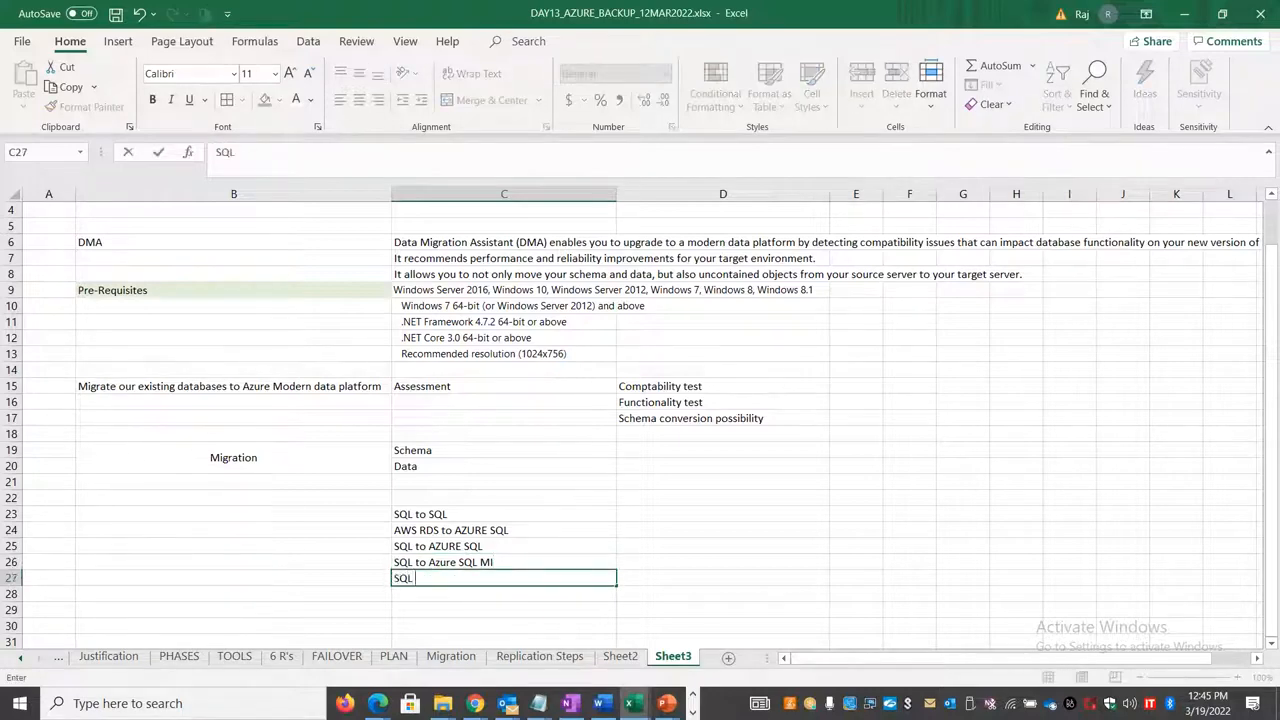
{"action": "type", "text": " On Prem to SQL Azure VM"}
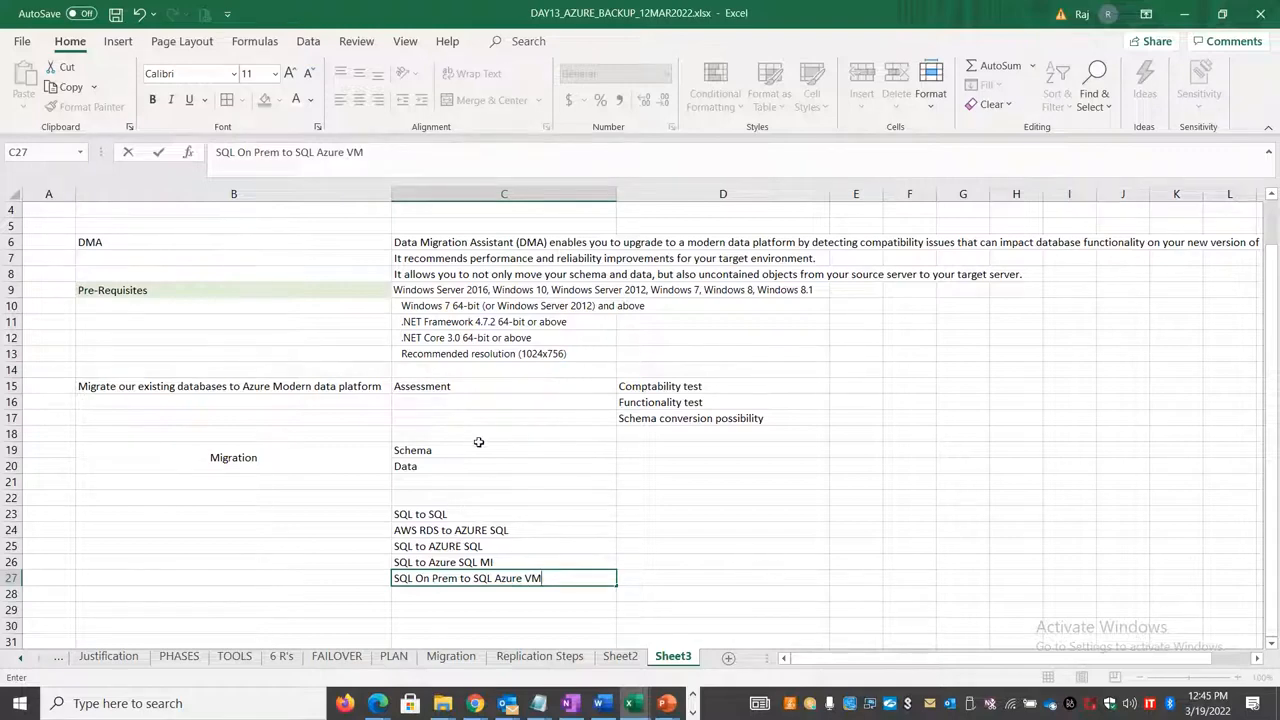
{"action": "left_click", "coordinate": [776, 530]}
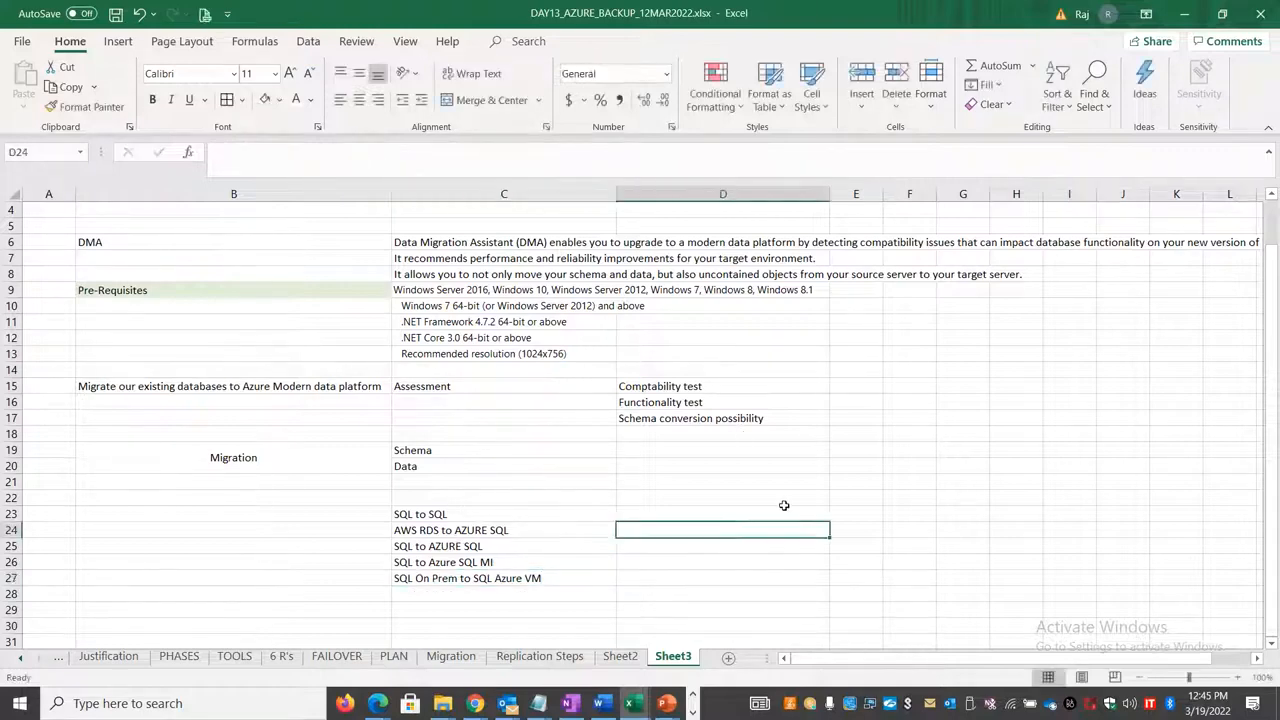
{"action": "scroll", "coordinate": [783, 505], "scroll_direction": "up", "scroll_amount": 1}
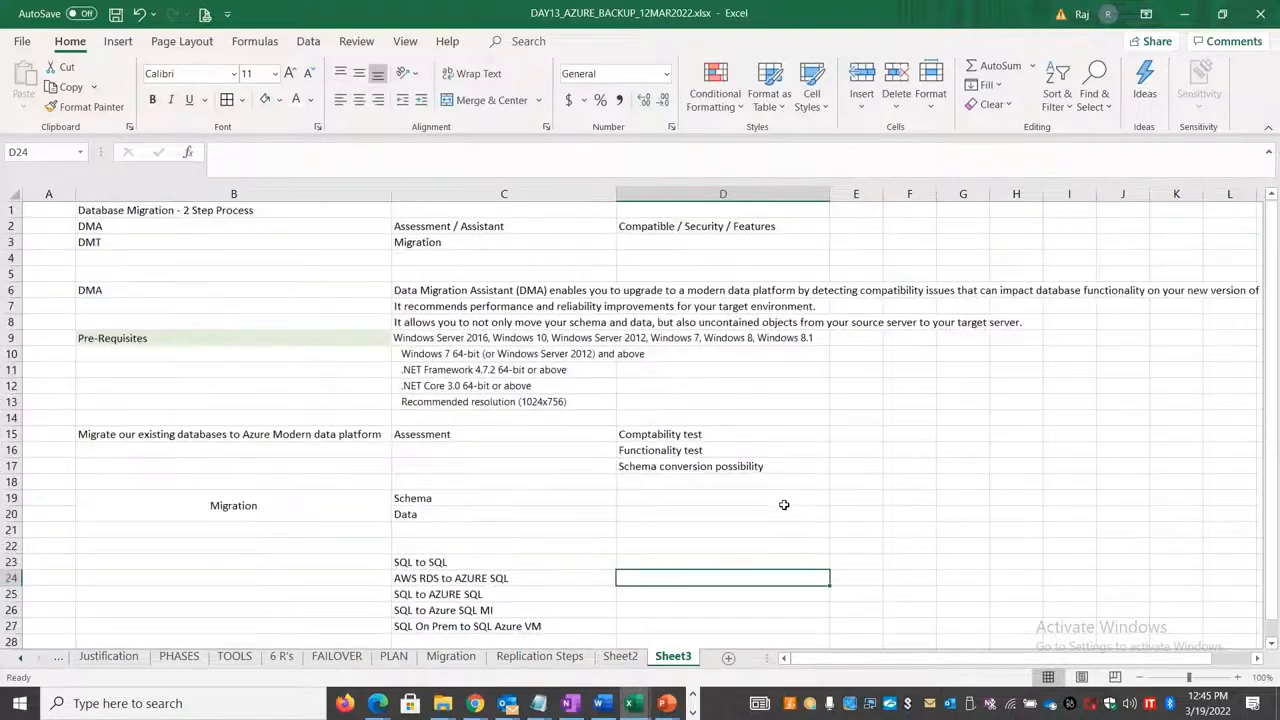
Step: Switch to the 3.83.240.83 remote session and refresh the migrate vault's overview and replicated items to check AMZWEBSRV1's status
{"action": "left_click", "coordinate": [693, 709]}
{"action": "mouse_move", "coordinate": [397, 705]}
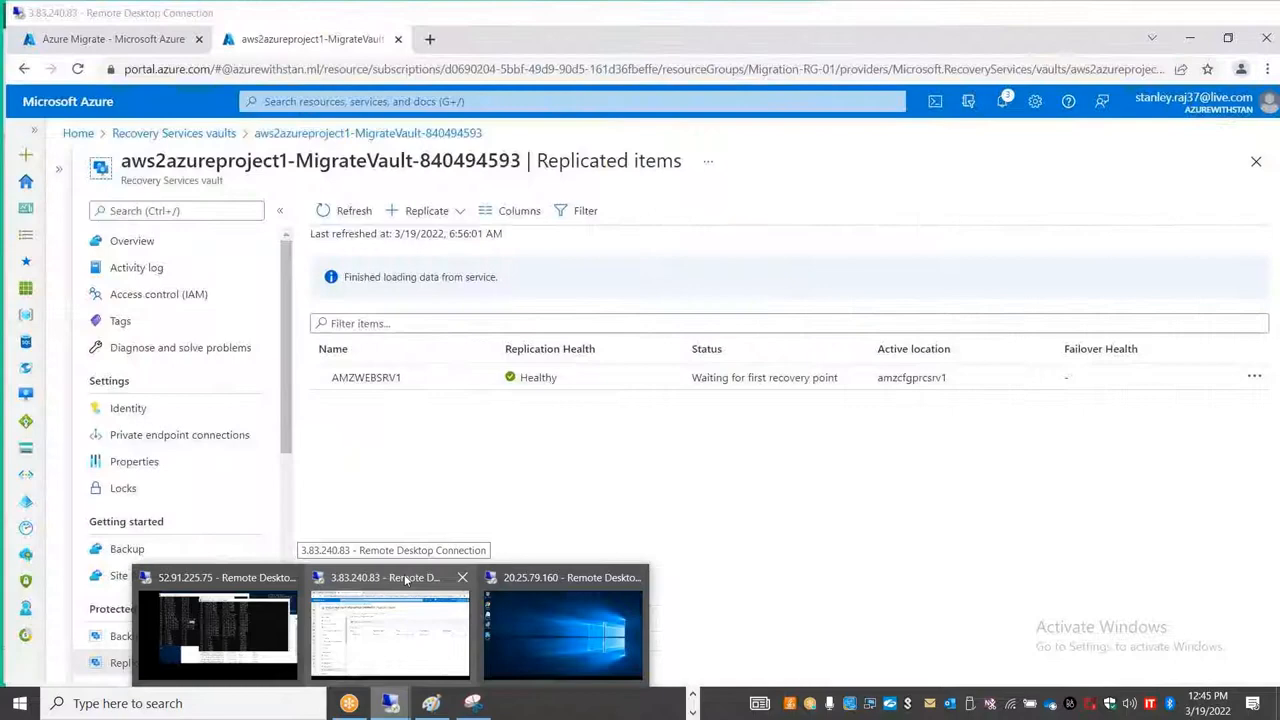
{"action": "left_click", "coordinate": [420, 578]}
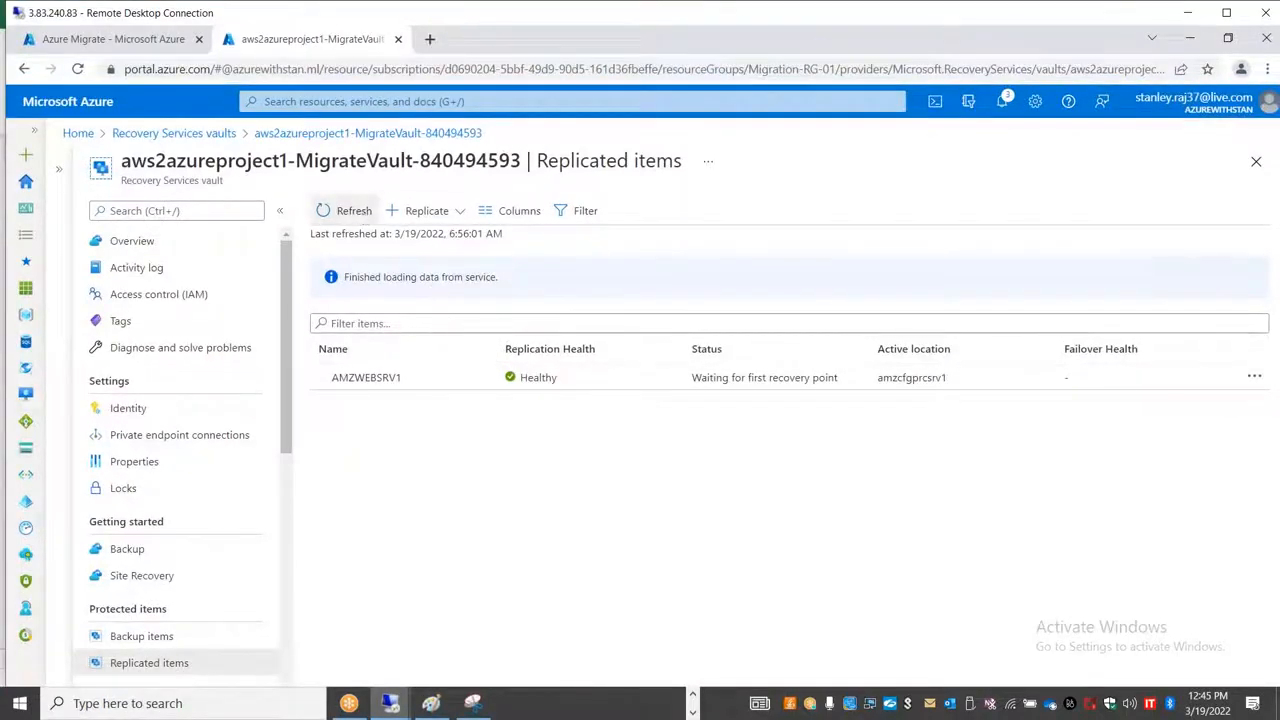
{"action": "left_click", "coordinate": [362, 212]}
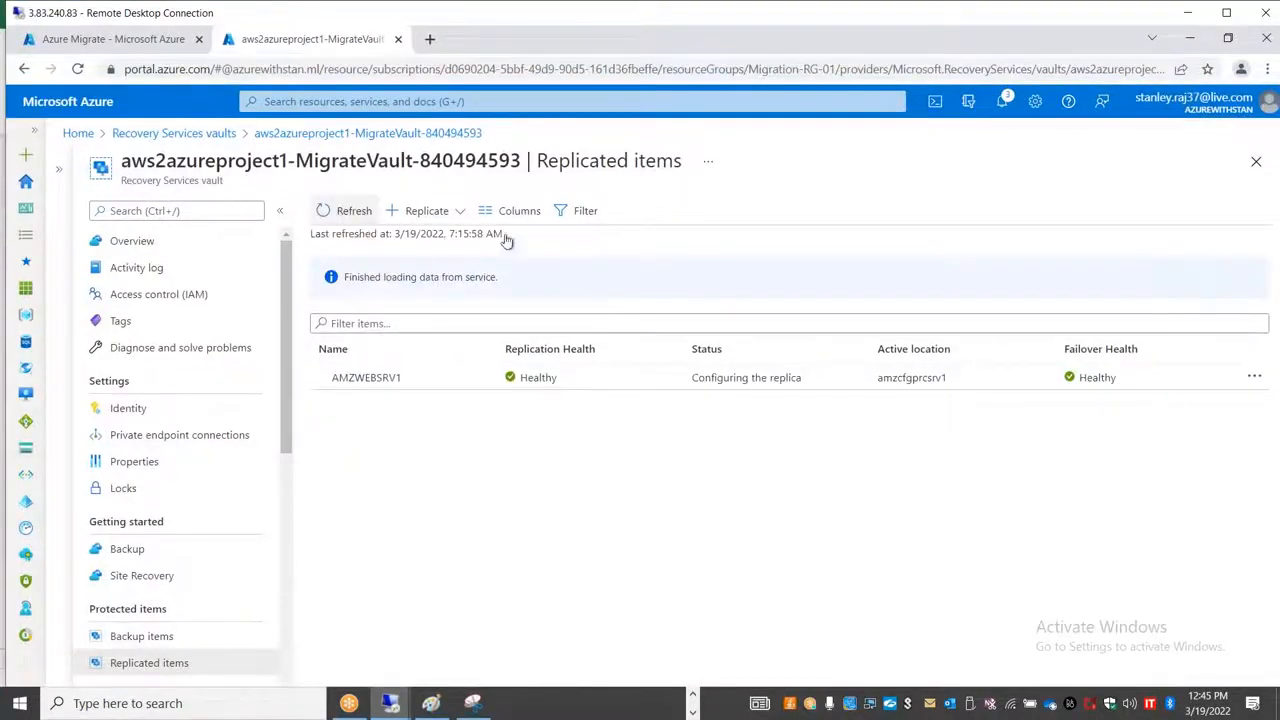
{"action": "left_click", "coordinate": [401, 134]}
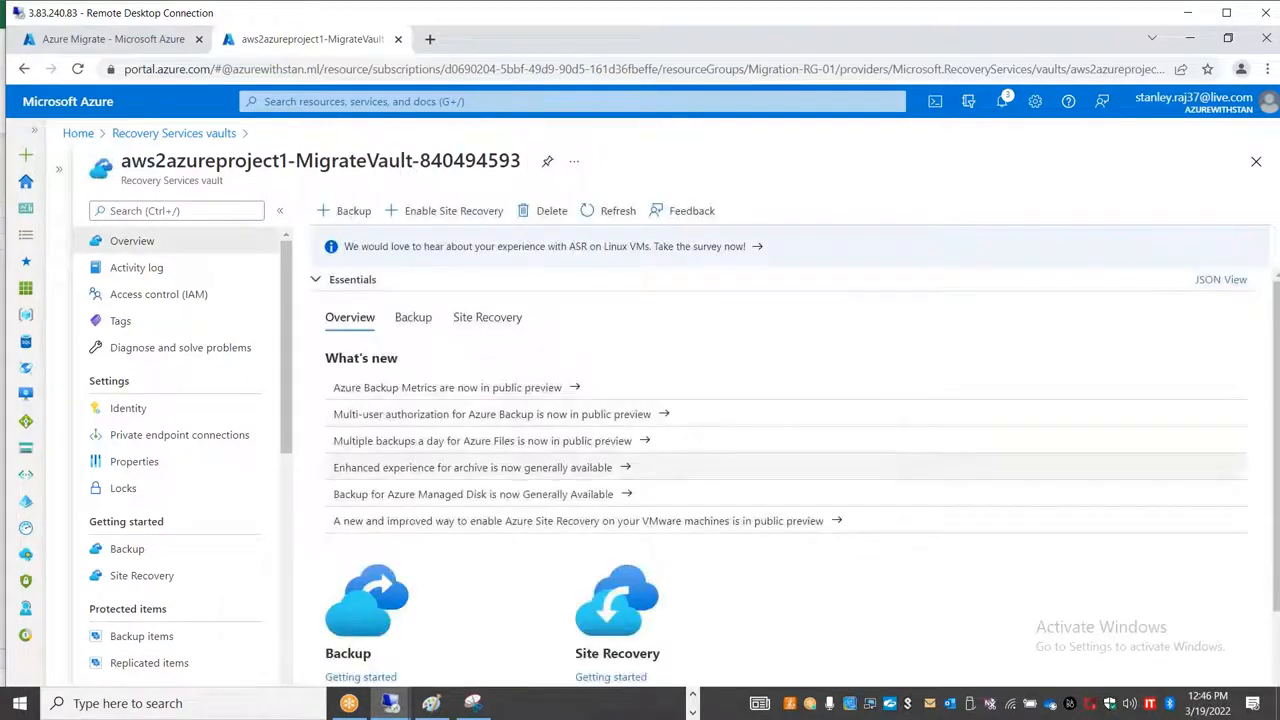
{"action": "left_click", "coordinate": [614, 211]}
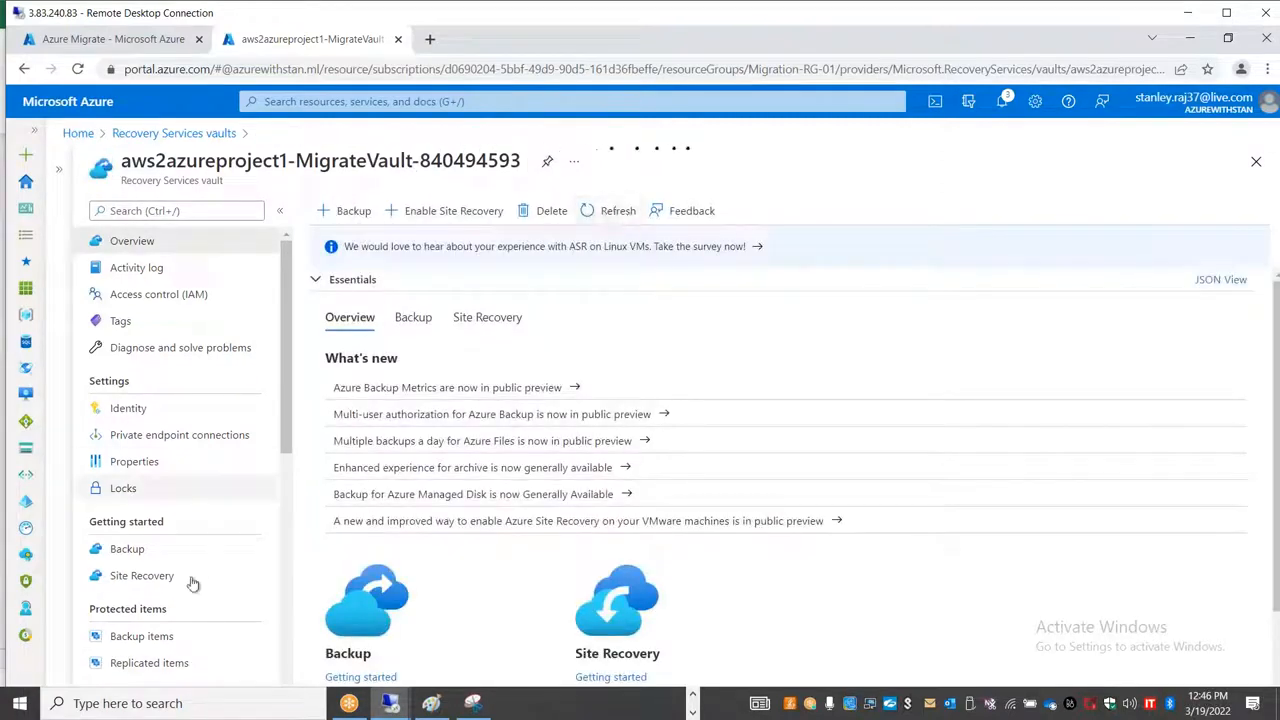
{"action": "left_click", "coordinate": [182, 663]}
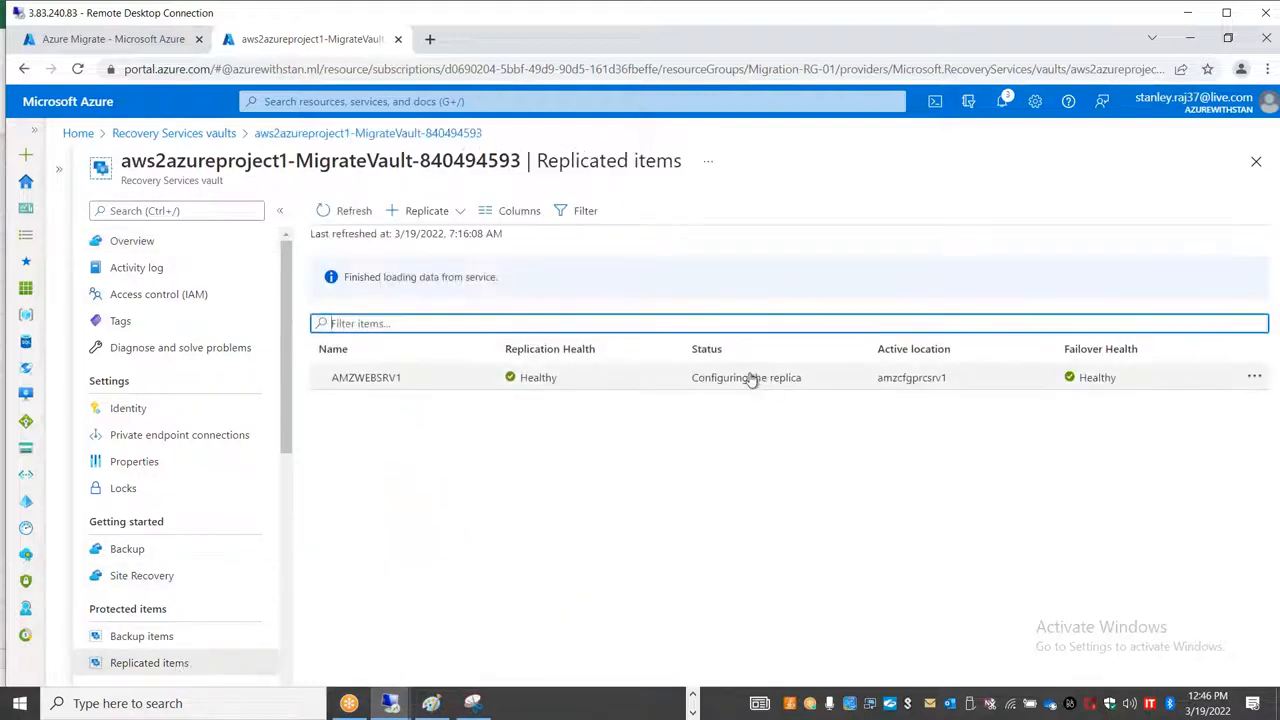
{"action": "left_click", "coordinate": [345, 211]}
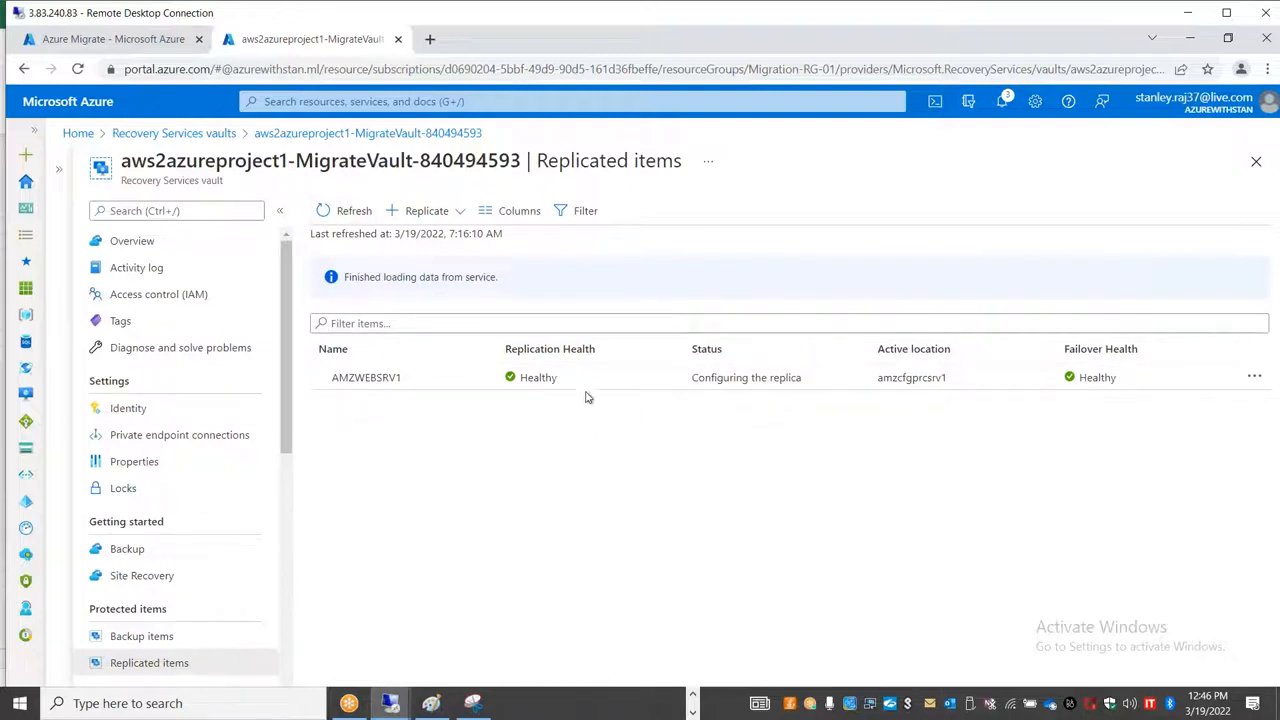
Step: Examine AMZWEBSRV1's replication overview, refresh the vault's replicated items list, and reopen the server's overview
{"action": "left_click", "coordinate": [458, 386]}
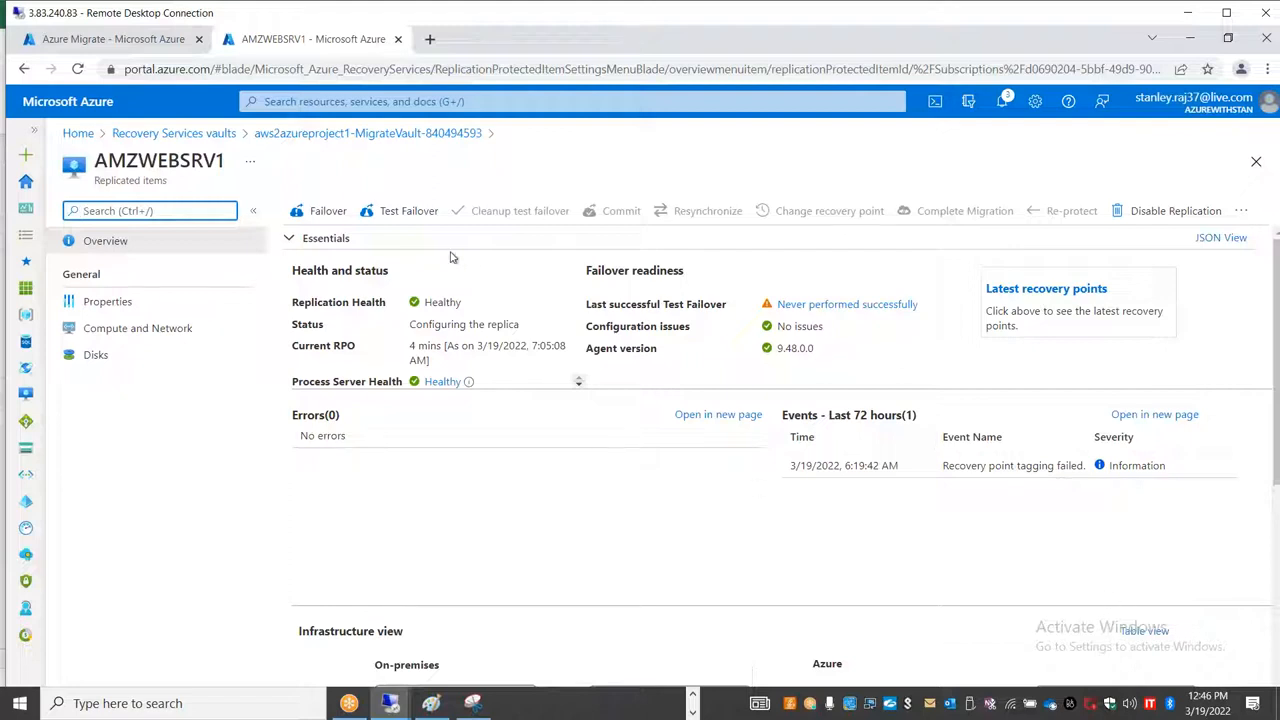
{"action": "left_click", "coordinate": [357, 137]}
{"action": "left_click", "coordinate": [352, 211]}
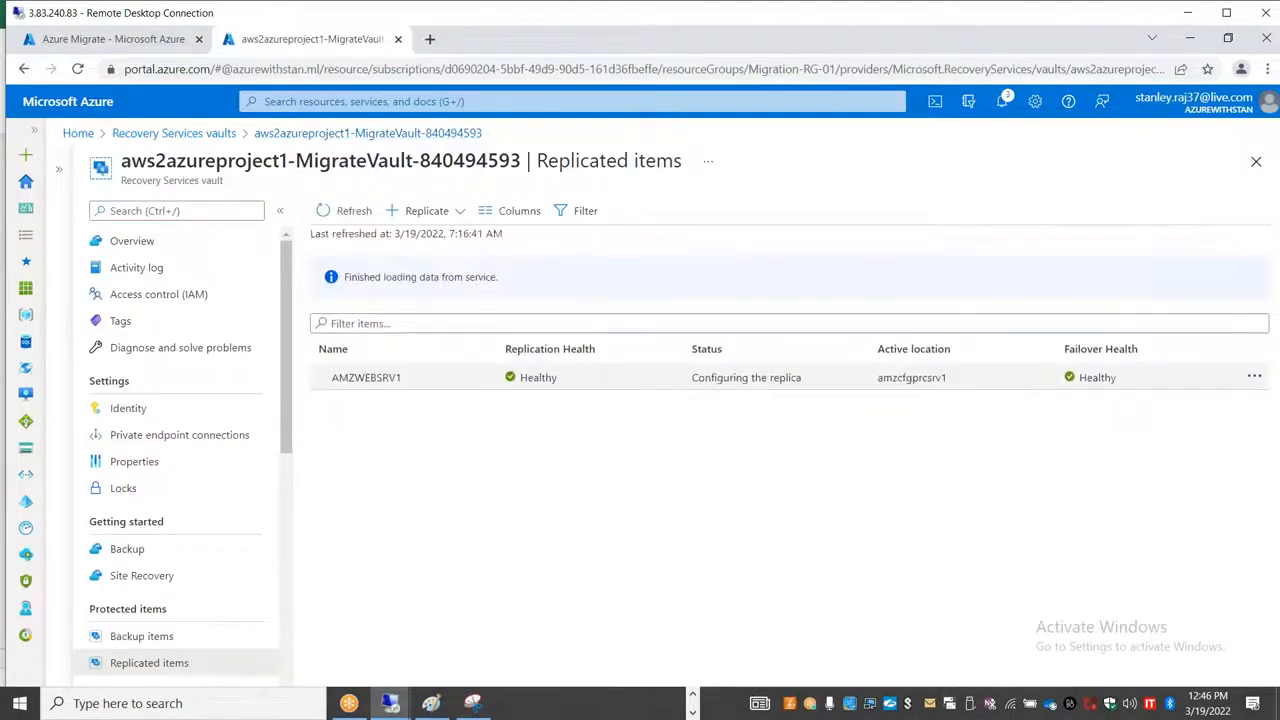
{"action": "left_click", "coordinate": [420, 386]}
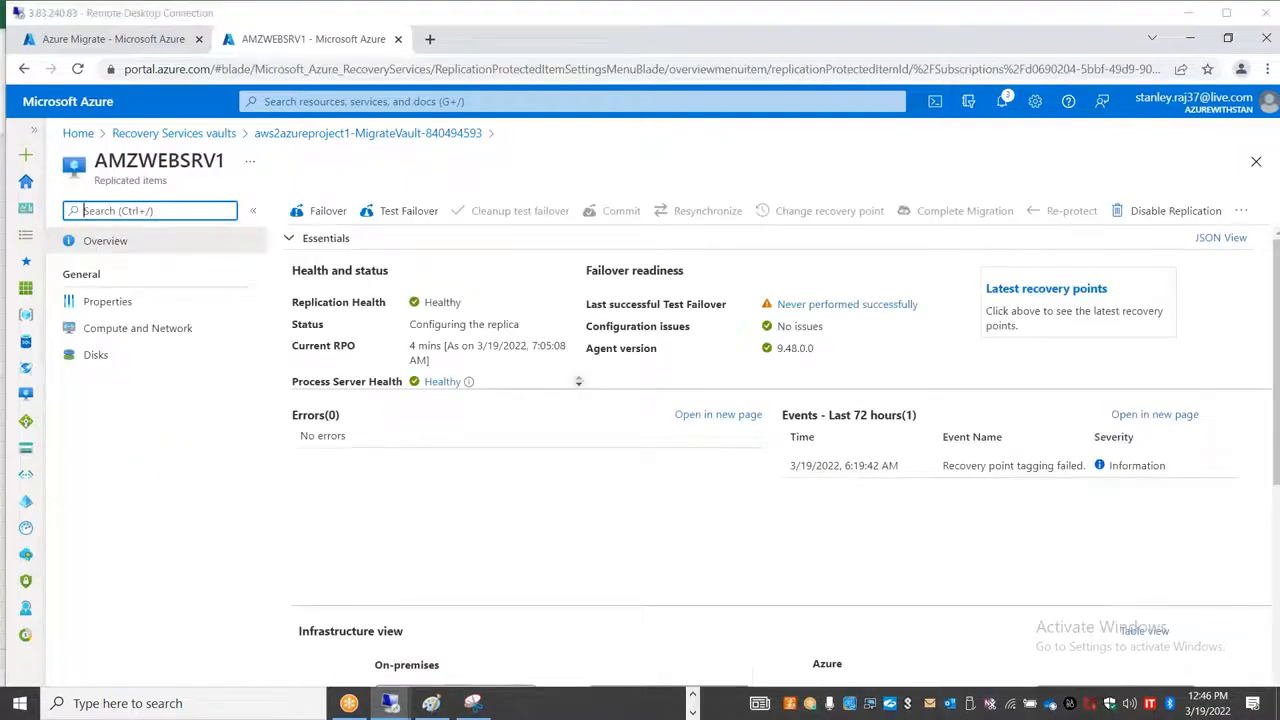
Step: Switch back to the Excel workbook and rename Sheet3 as DB Migration
{"action": "key", "text": "alt+Tab"}
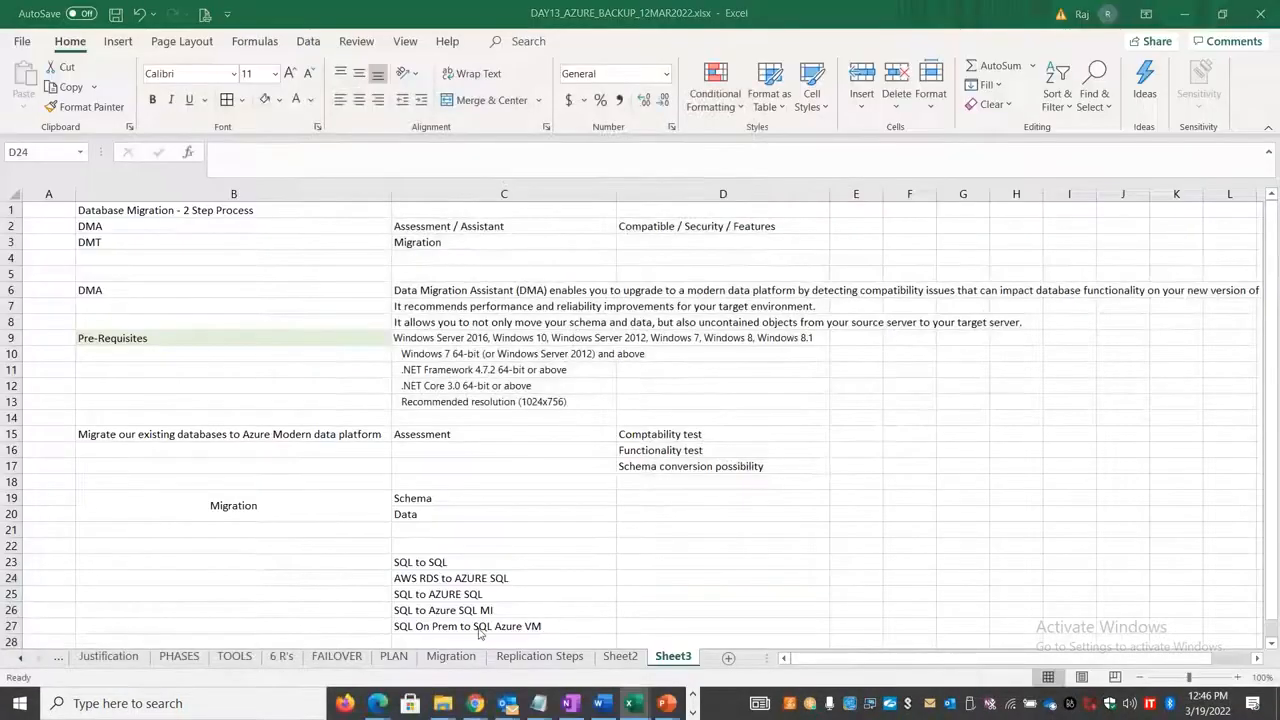
{"action": "key", "text": "alt+Tab"}
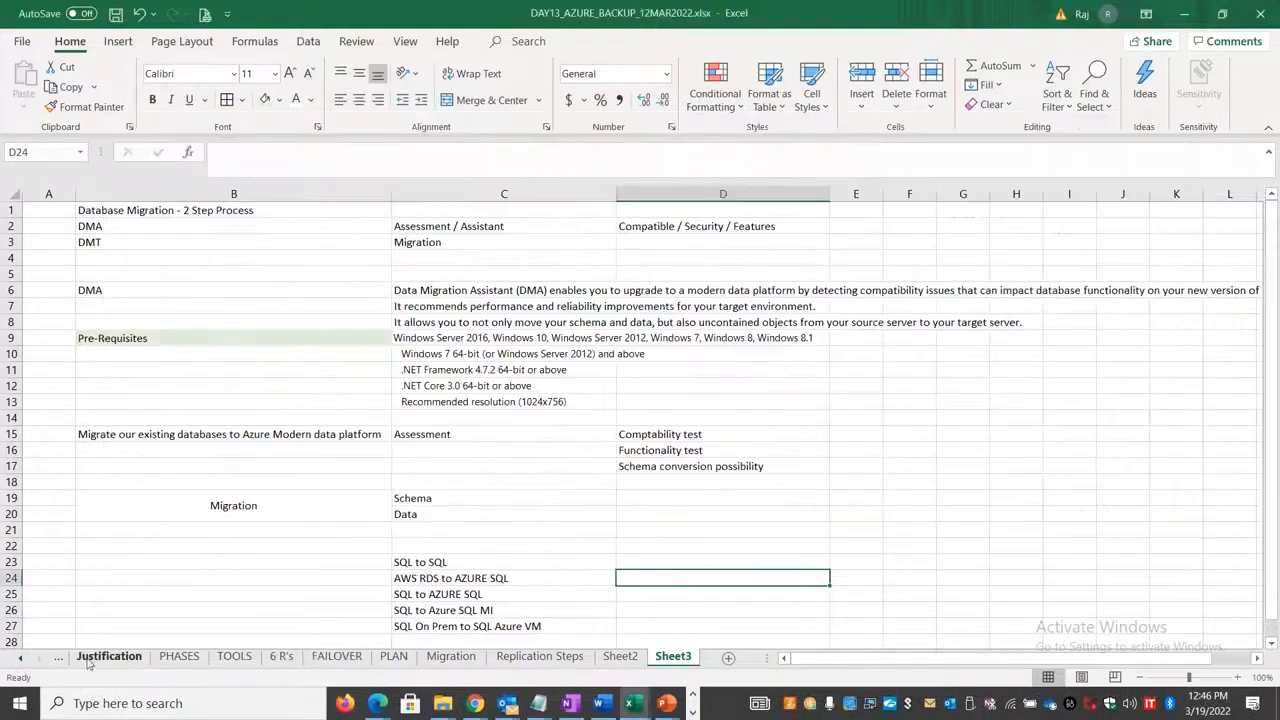
{"action": "left_click", "coordinate": [19, 658]}
{"action": "left_click", "coordinate": [19, 658]}
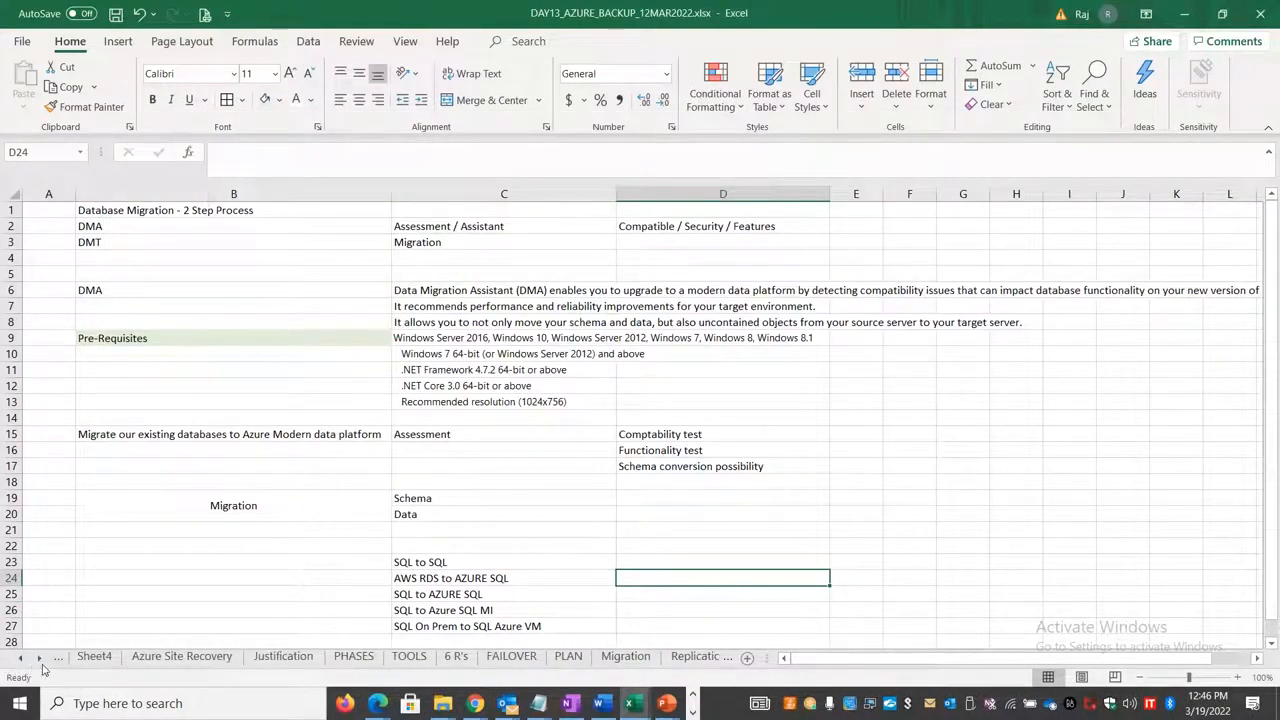
{"action": "left_click", "coordinate": [40, 659]}
{"action": "left_click", "coordinate": [40, 659]}
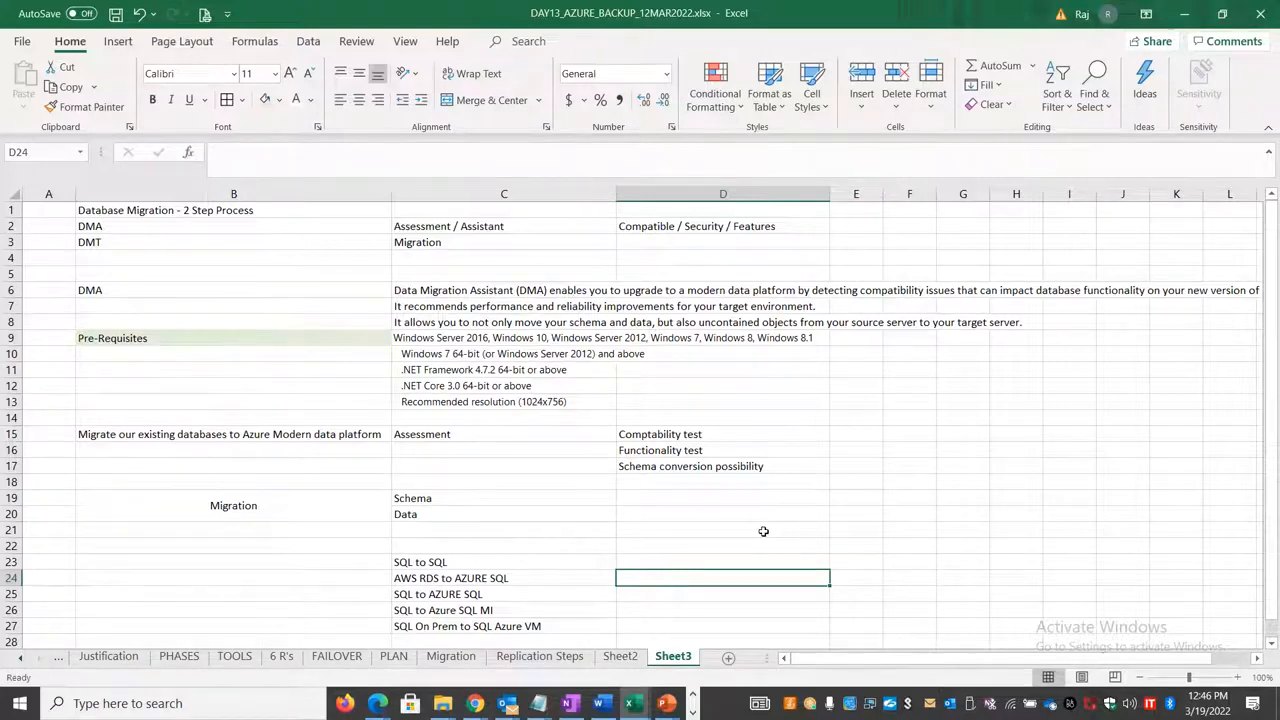
{"action": "double_click", "coordinate": [673, 656]}
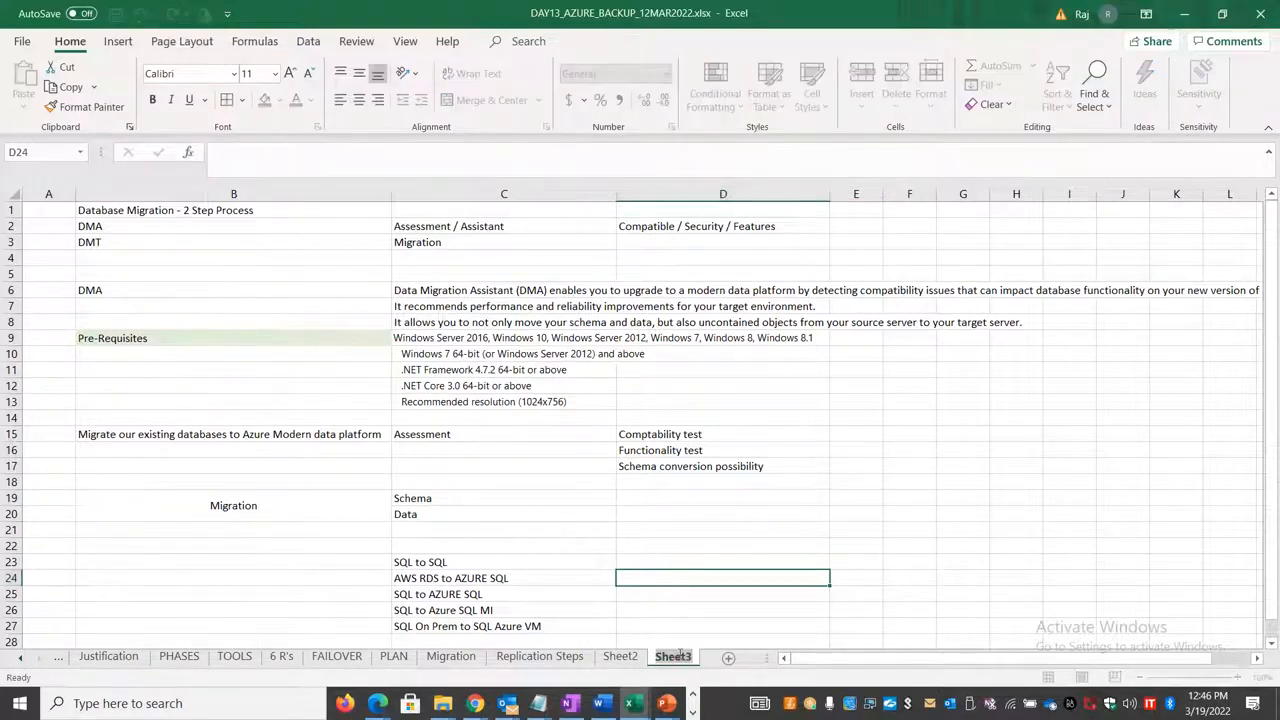
{"action": "type", "text": "DB Migration"}
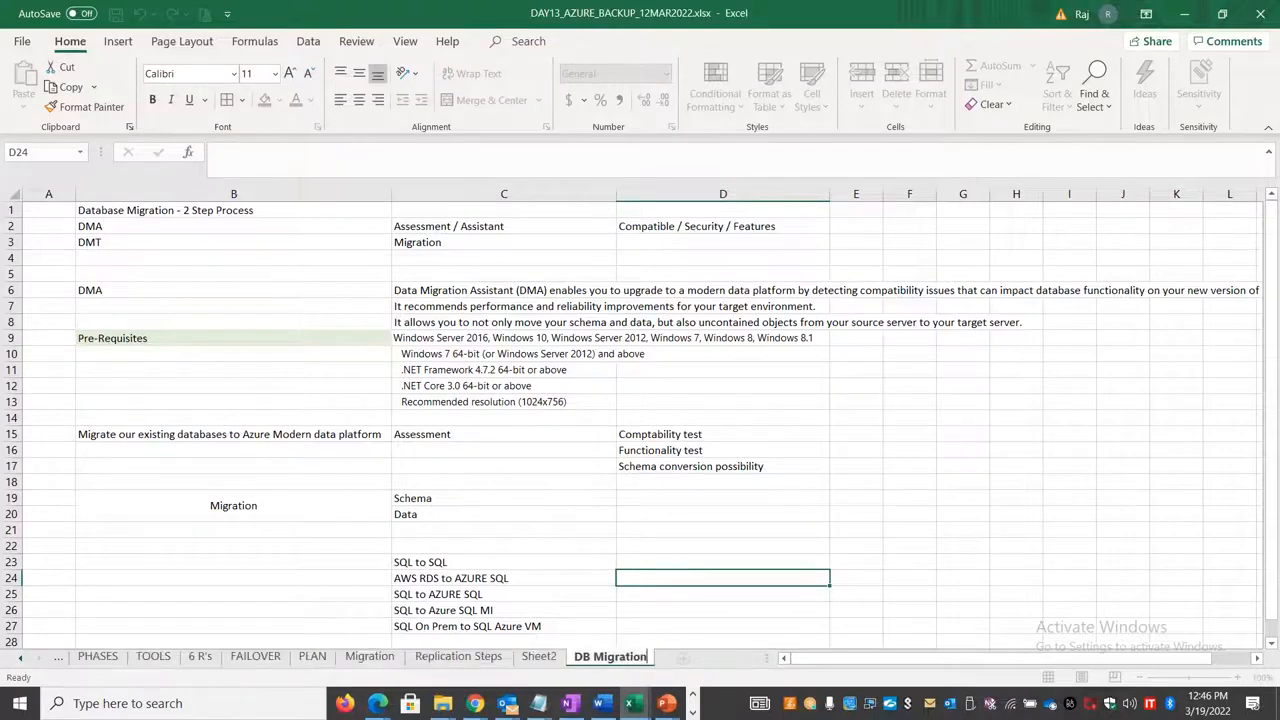
{"action": "left_click", "coordinate": [760, 515]}
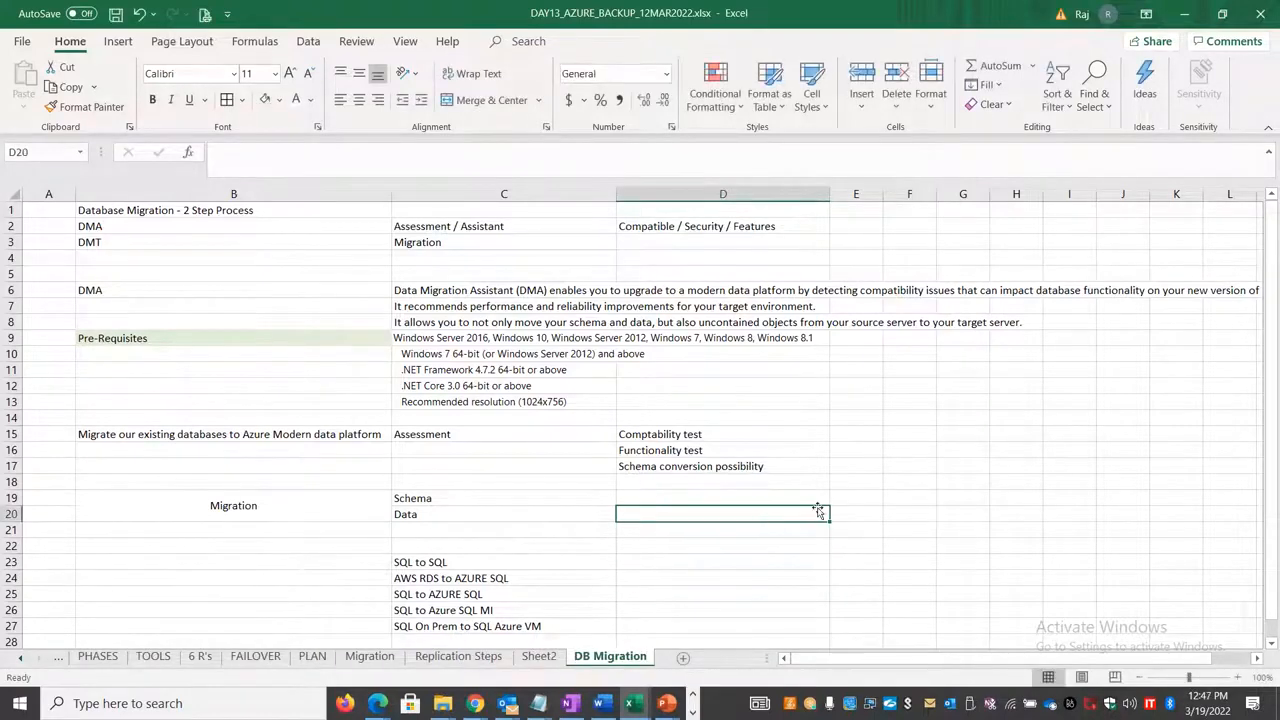
Step: Switch to the 20.25.79.160 remote session, launch Microsoft Data Migration Assistant, and restore the session to a smaller window
{"action": "left_click", "coordinate": [1251, 241]}
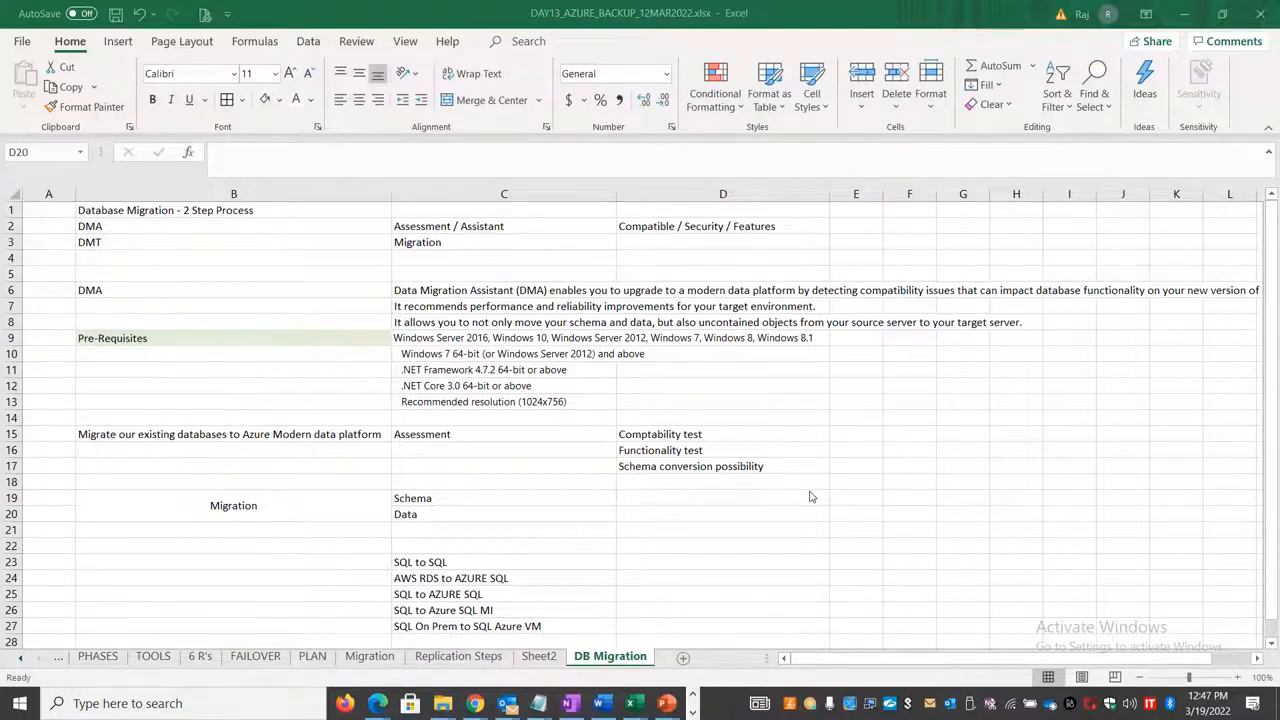
{"action": "left_click", "coordinate": [692, 712]}
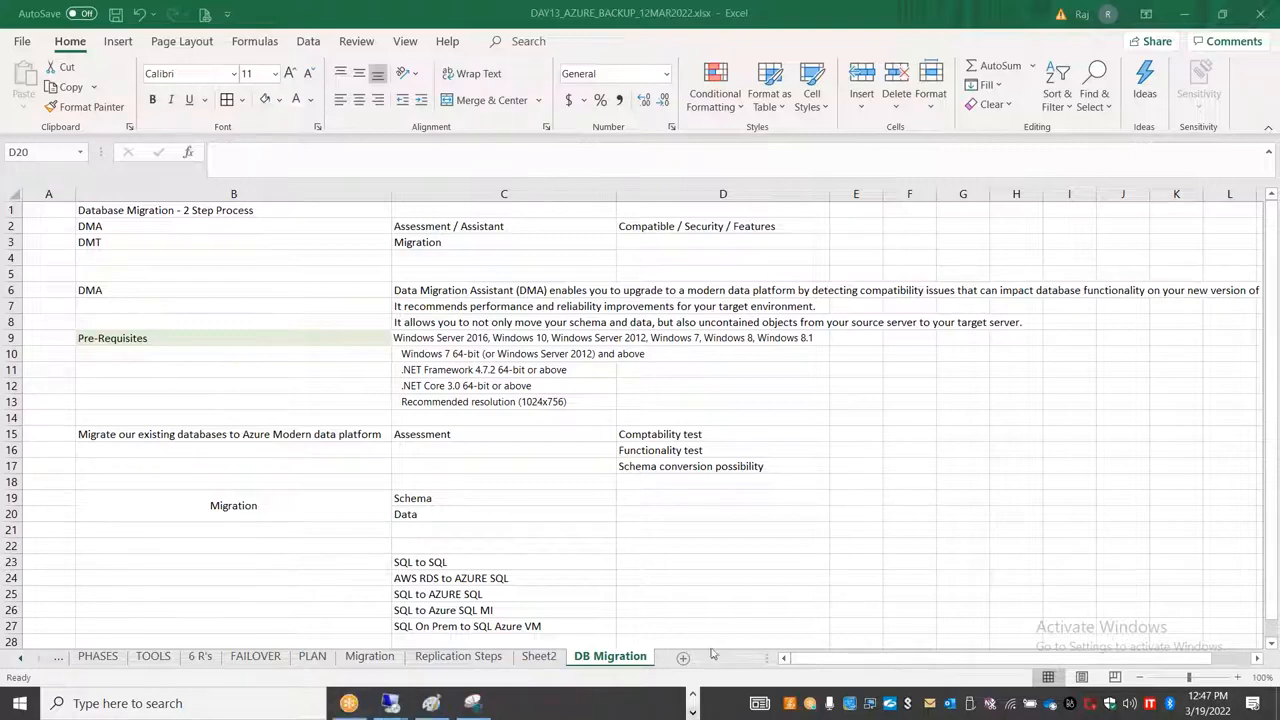
{"action": "mouse_move", "coordinate": [390, 707]}
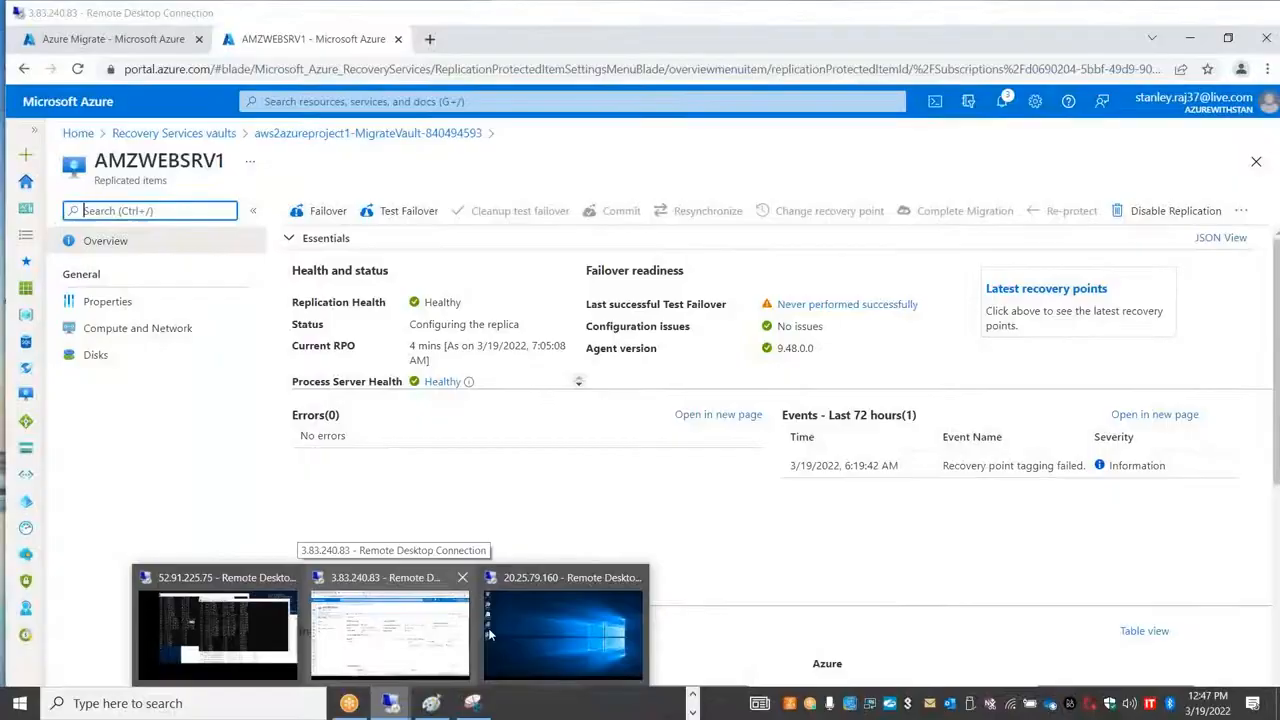
{"action": "left_click", "coordinate": [540, 632]}
{"action": "double_click", "coordinate": [603, 157]}
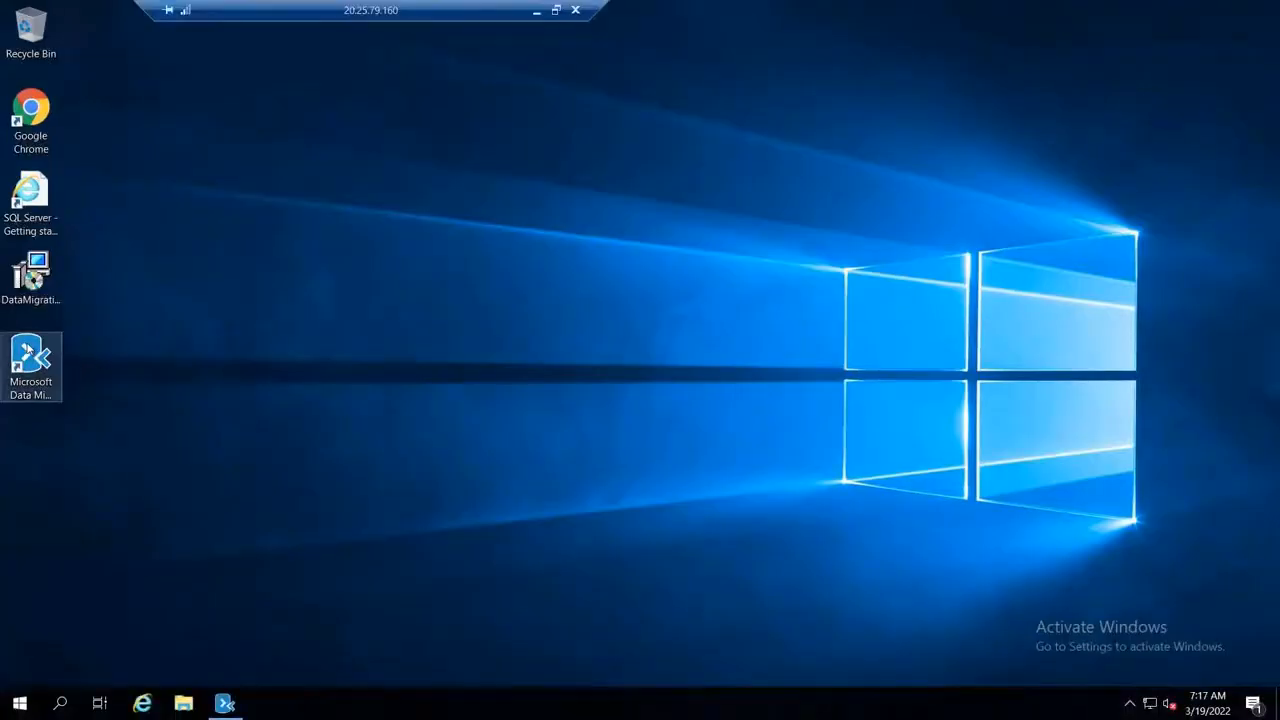
{"action": "double_click", "coordinate": [29, 348]}
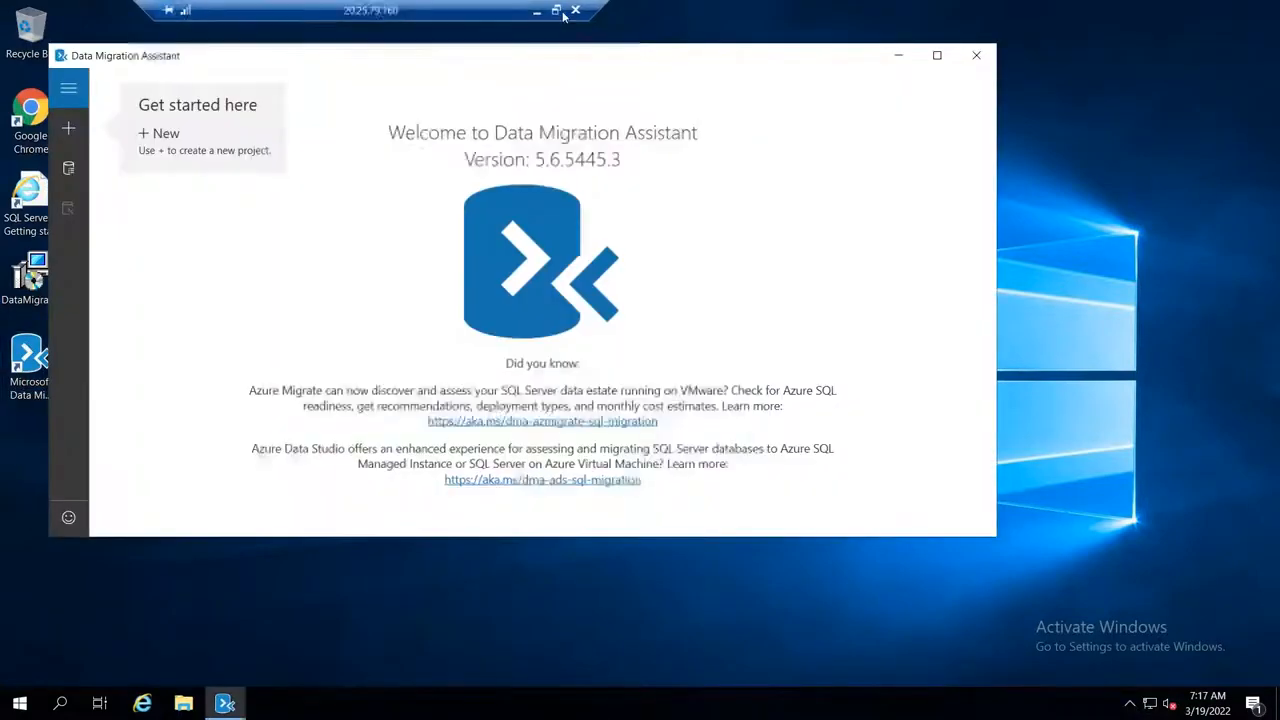
{"action": "left_click", "coordinate": [558, 11]}
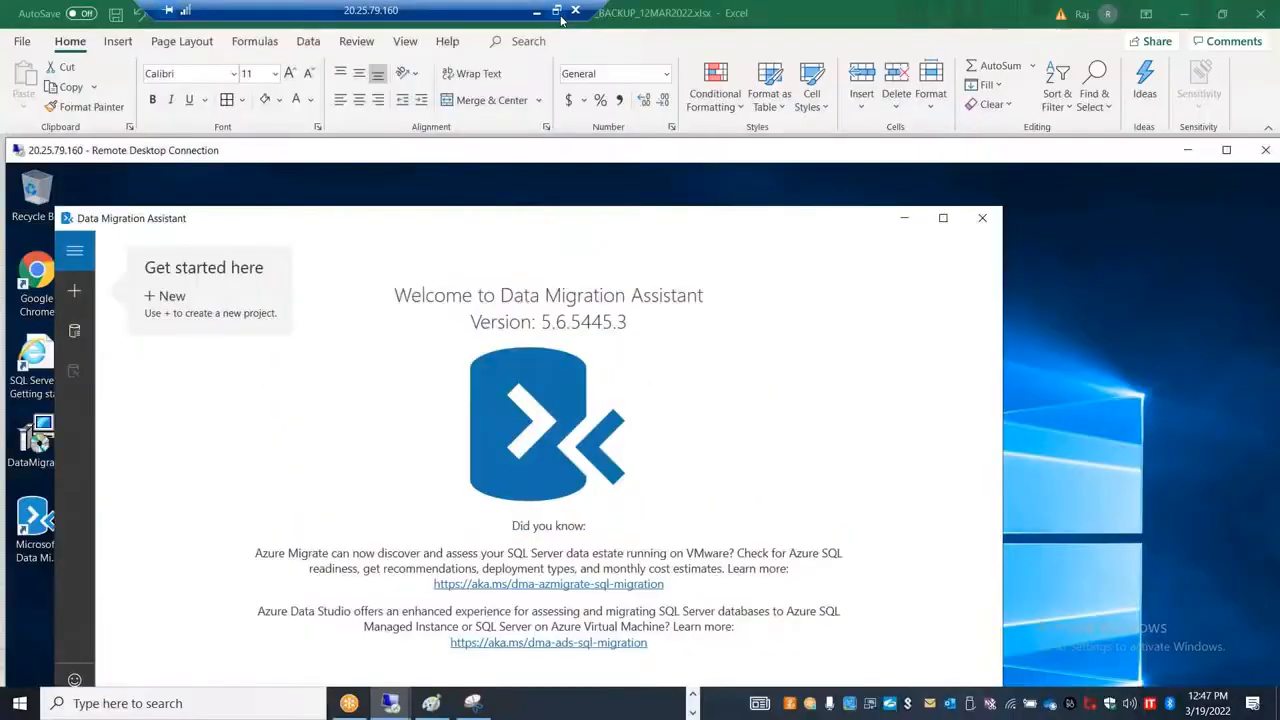
Step: Review the prerequisites on the DB Migration sheet and minimize the 20.25.79.160 remote session
{"action": "key", "text": "alt+Tab"}
{"action": "left_click", "coordinate": [570, 357]}
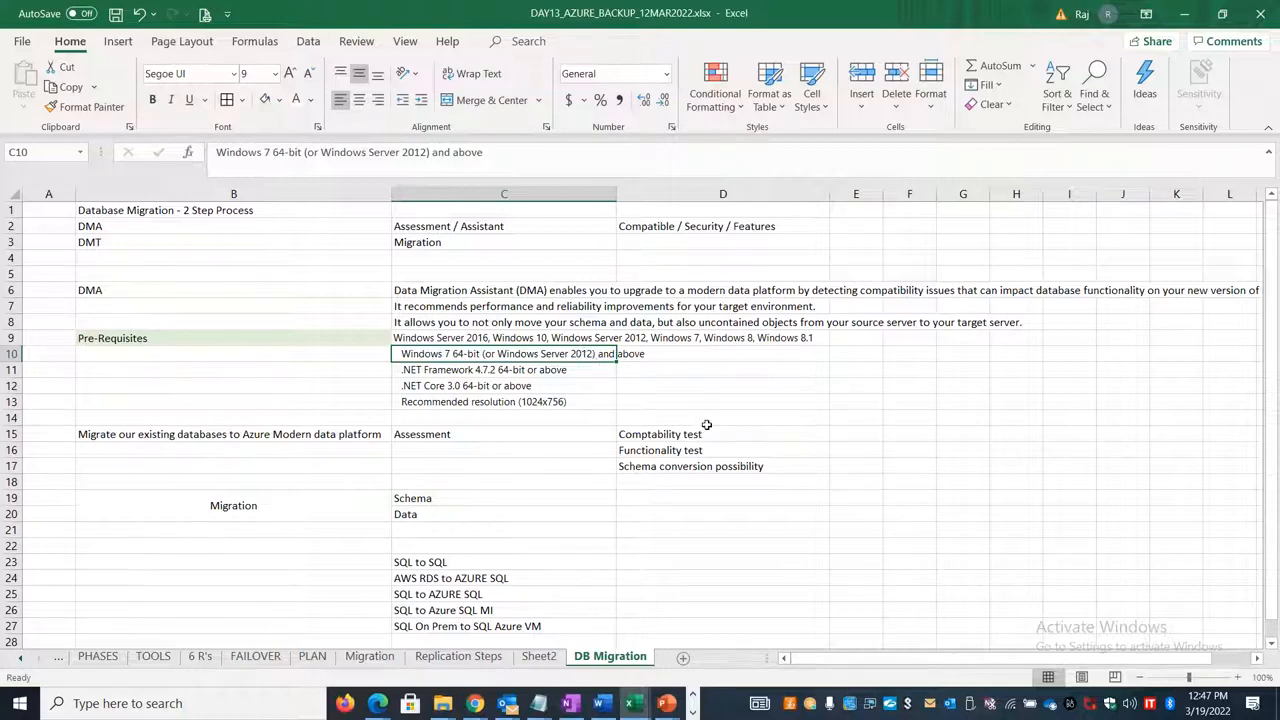
{"action": "key", "text": "alt+Tab"}
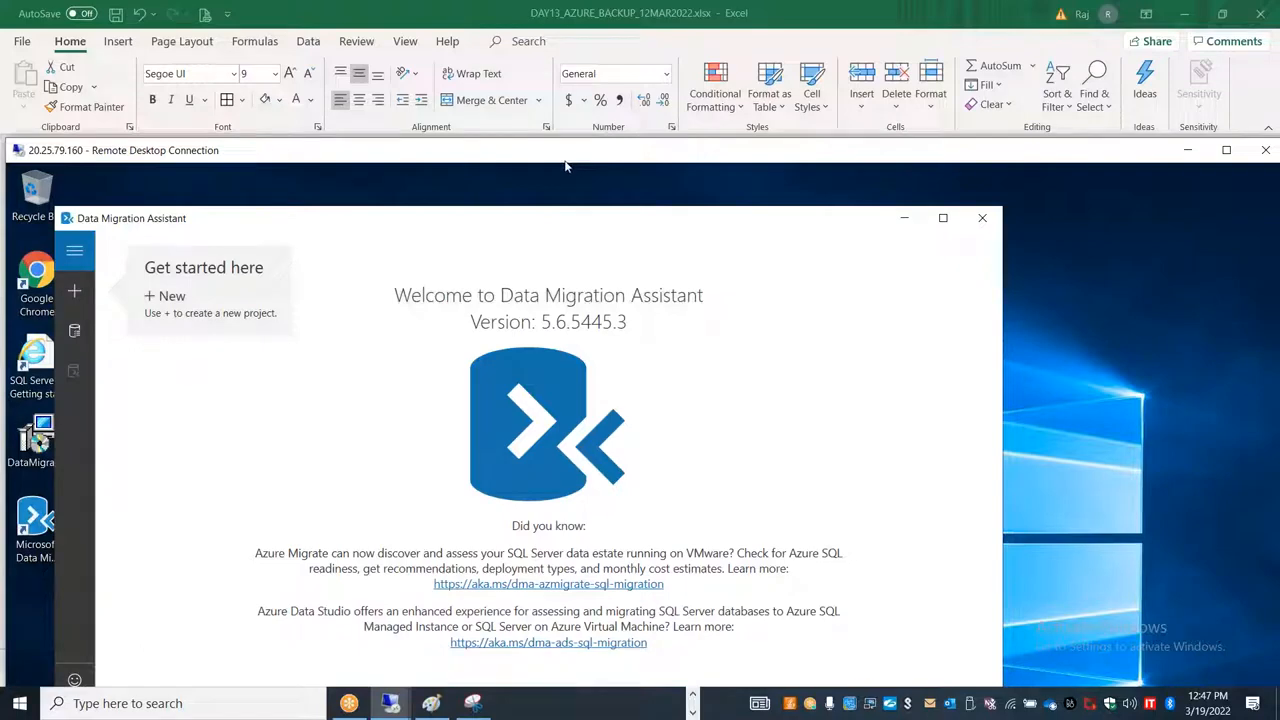
{"action": "left_click_drag", "start_coordinate": [566, 160], "coordinate": [213, 180]}
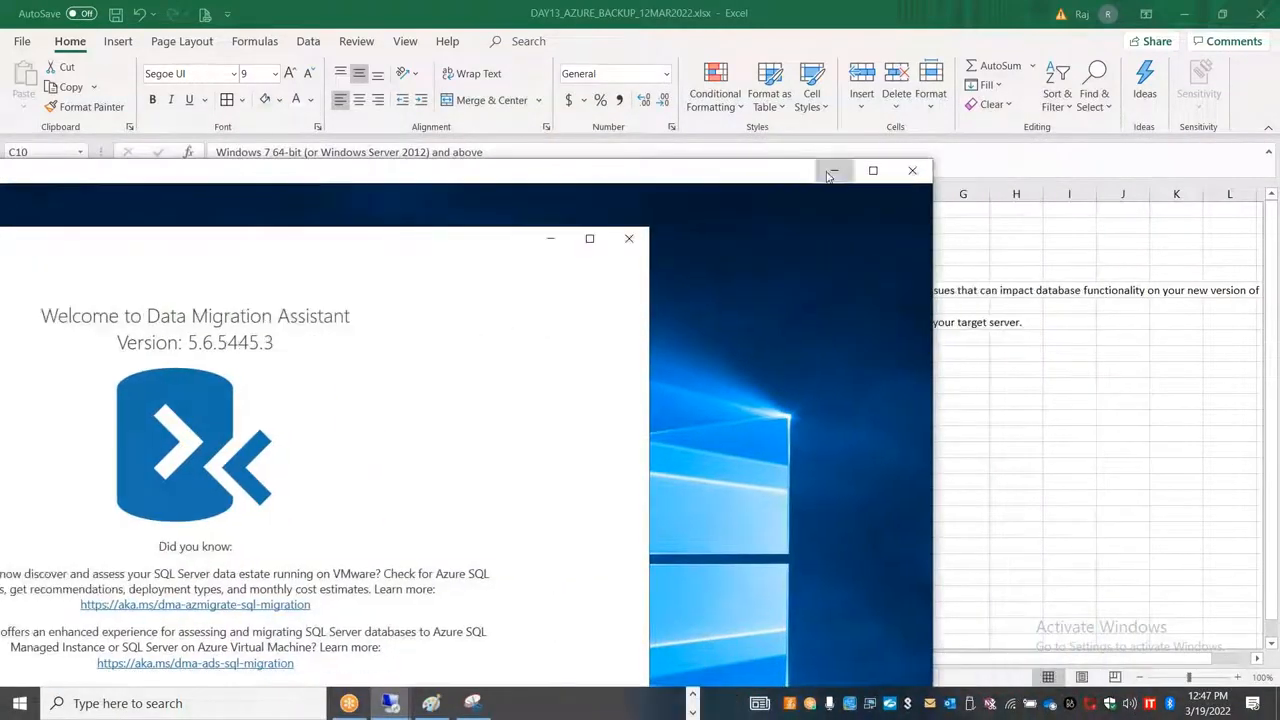
{"action": "left_click", "coordinate": [831, 172]}
{"action": "left_click", "coordinate": [763, 398]}
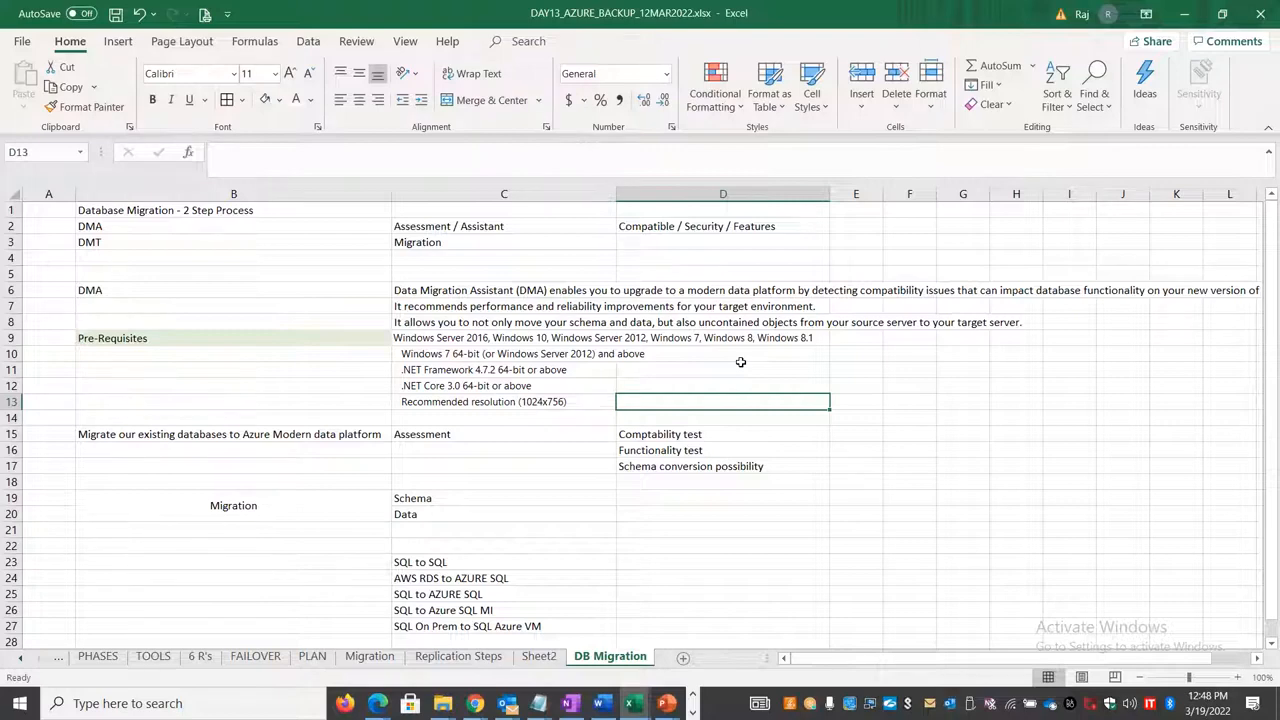
Step: Switch to the 3.83.240.83 remote session and open Azure Migrate's Databases (only) page from the Azure portal home
{"action": "key", "text": "alt+Tab"}
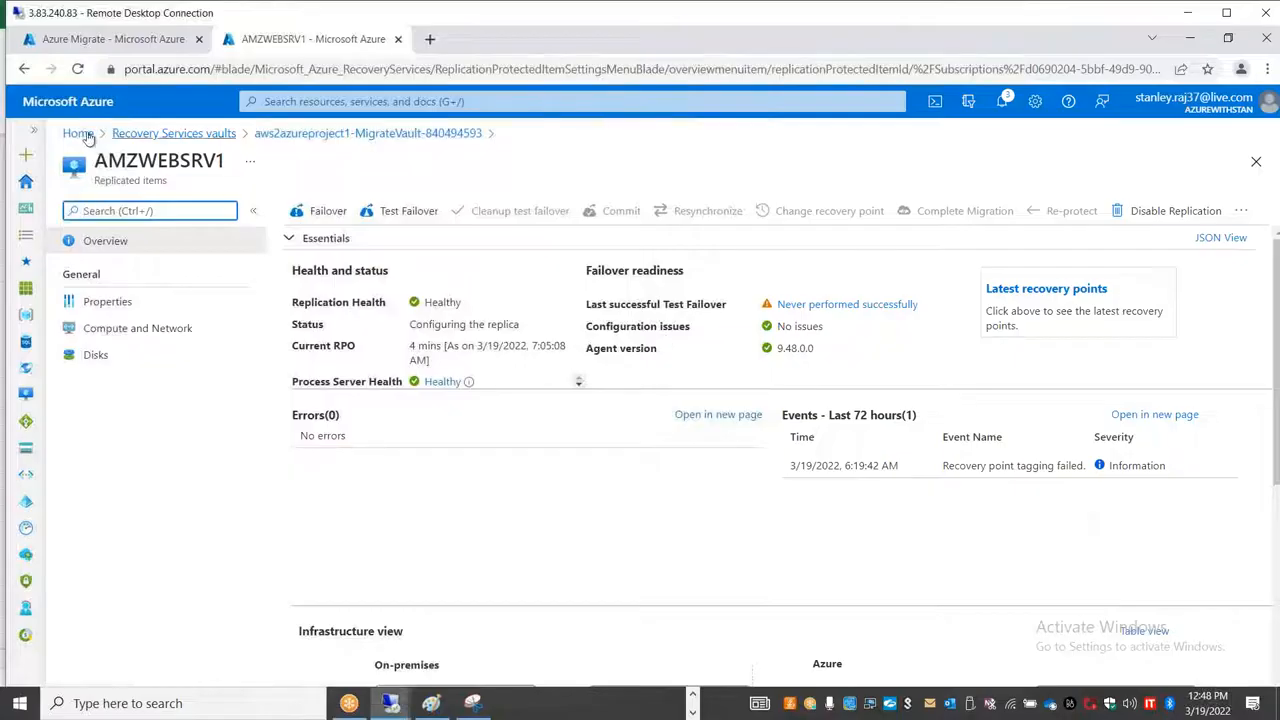
{"action": "left_click", "coordinate": [78, 133]}
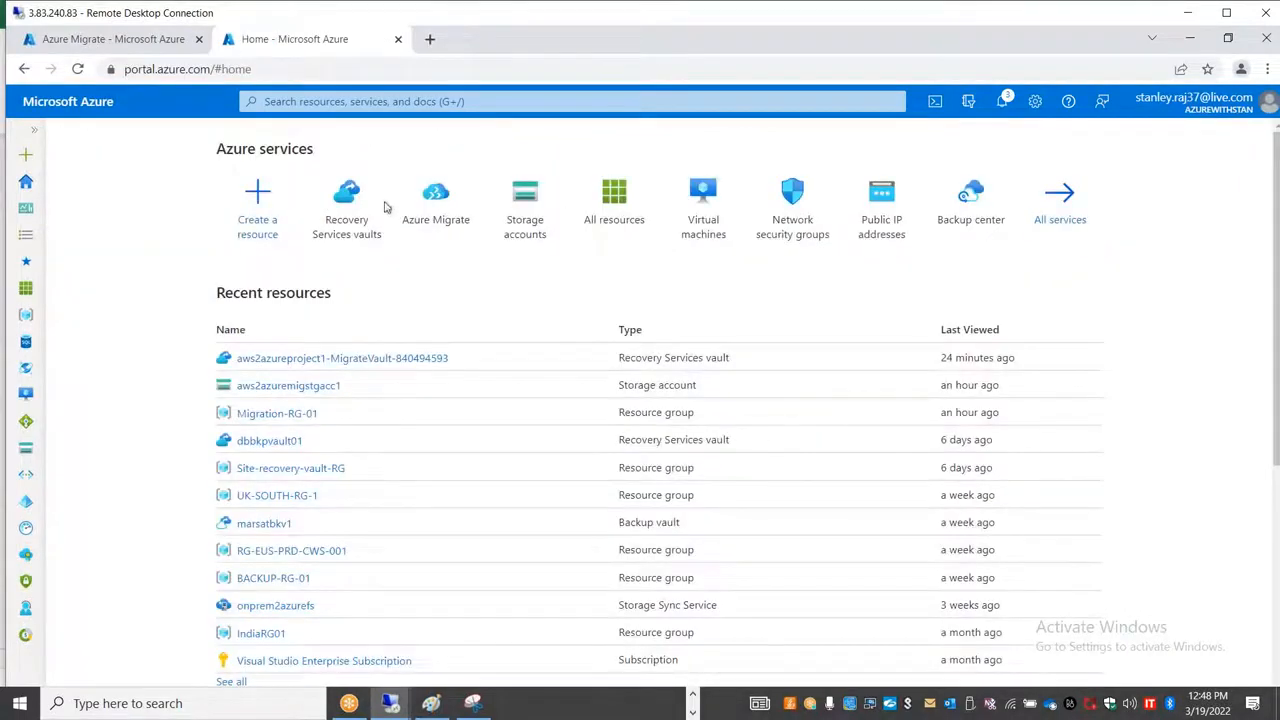
{"action": "left_click", "coordinate": [436, 205]}
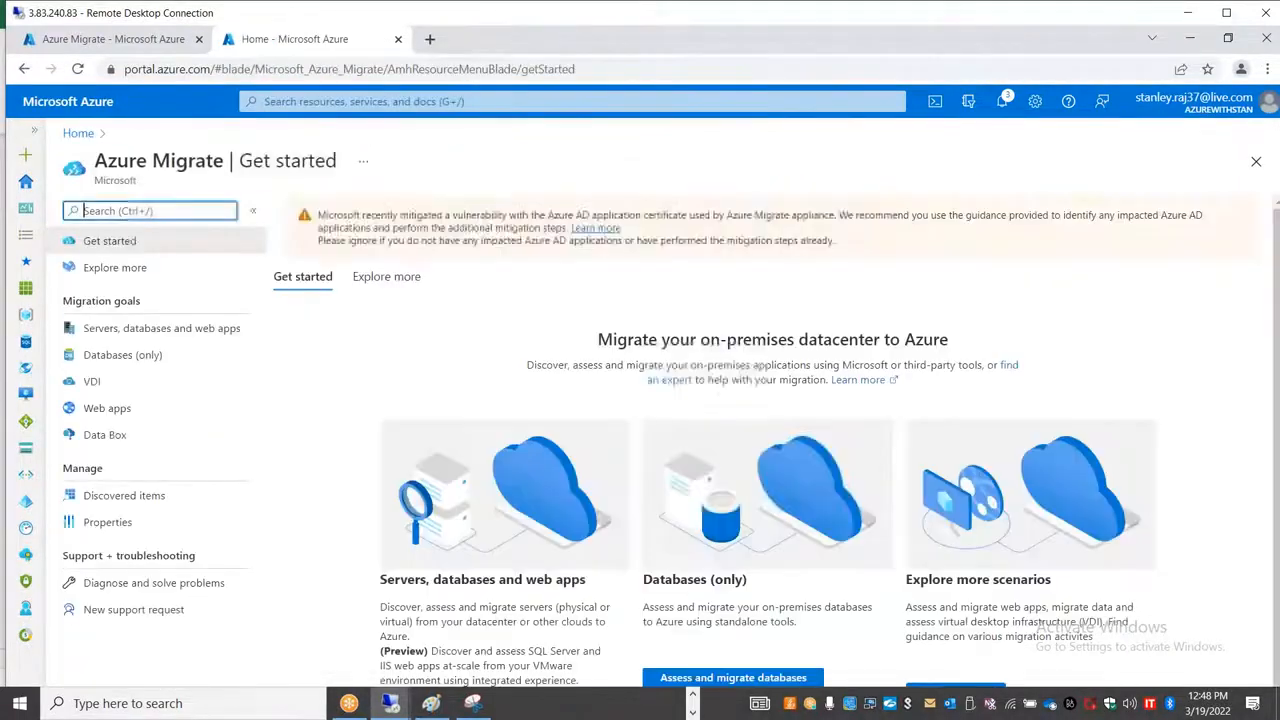
{"action": "left_click", "coordinate": [166, 355]}
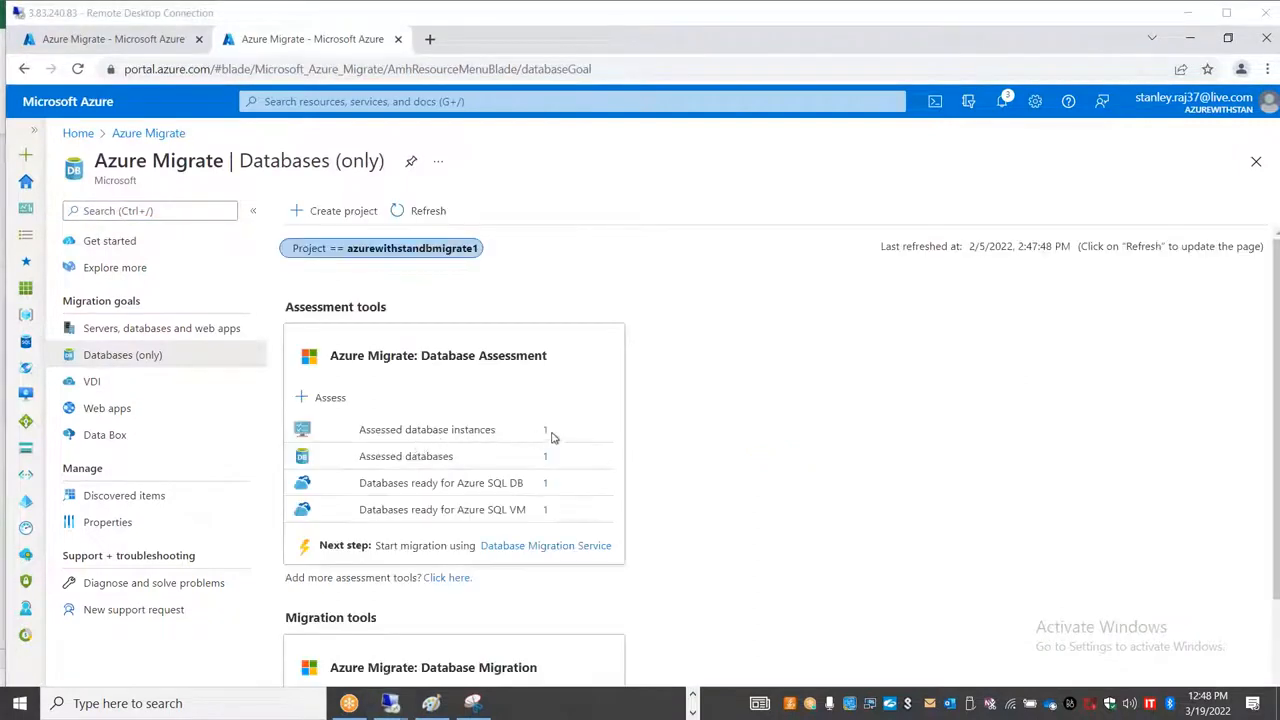
Step: Review the assessed database instances and assessed databases of project azurewithstandbmigrate1, returning to the Databases (only) overview
{"action": "left_click", "coordinate": [545, 431]}
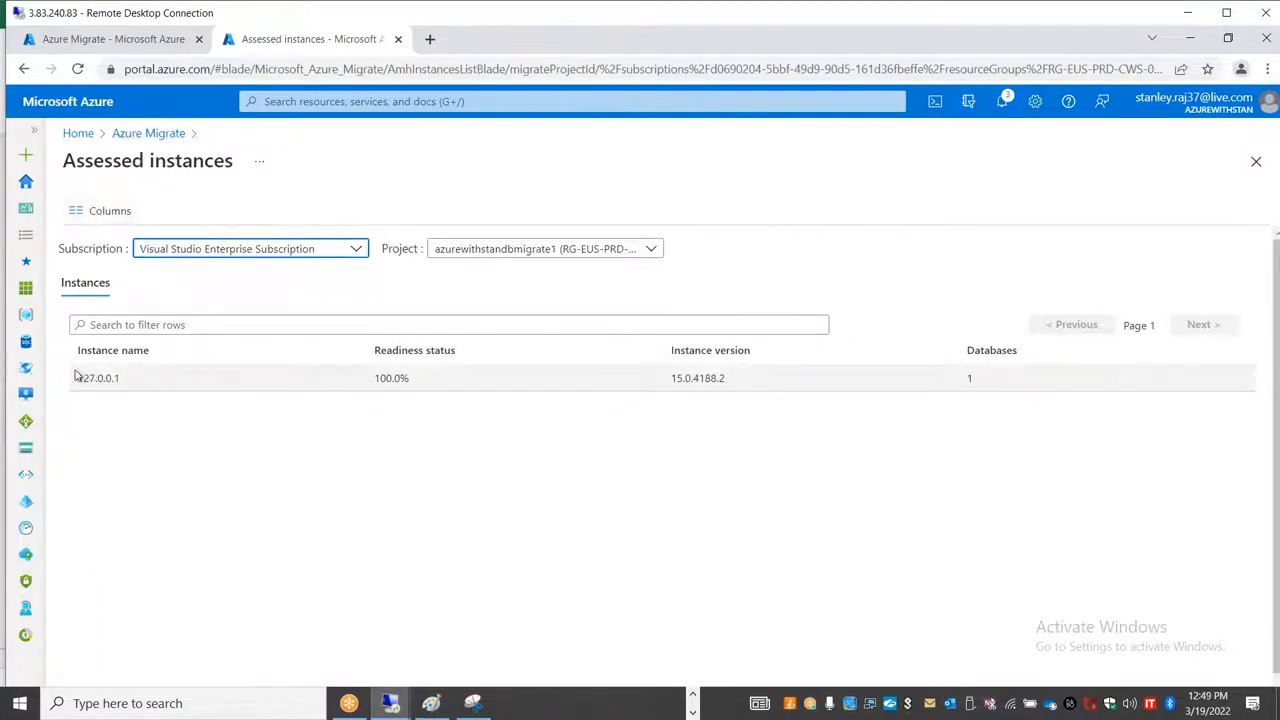
{"action": "left_click", "coordinate": [163, 135]}
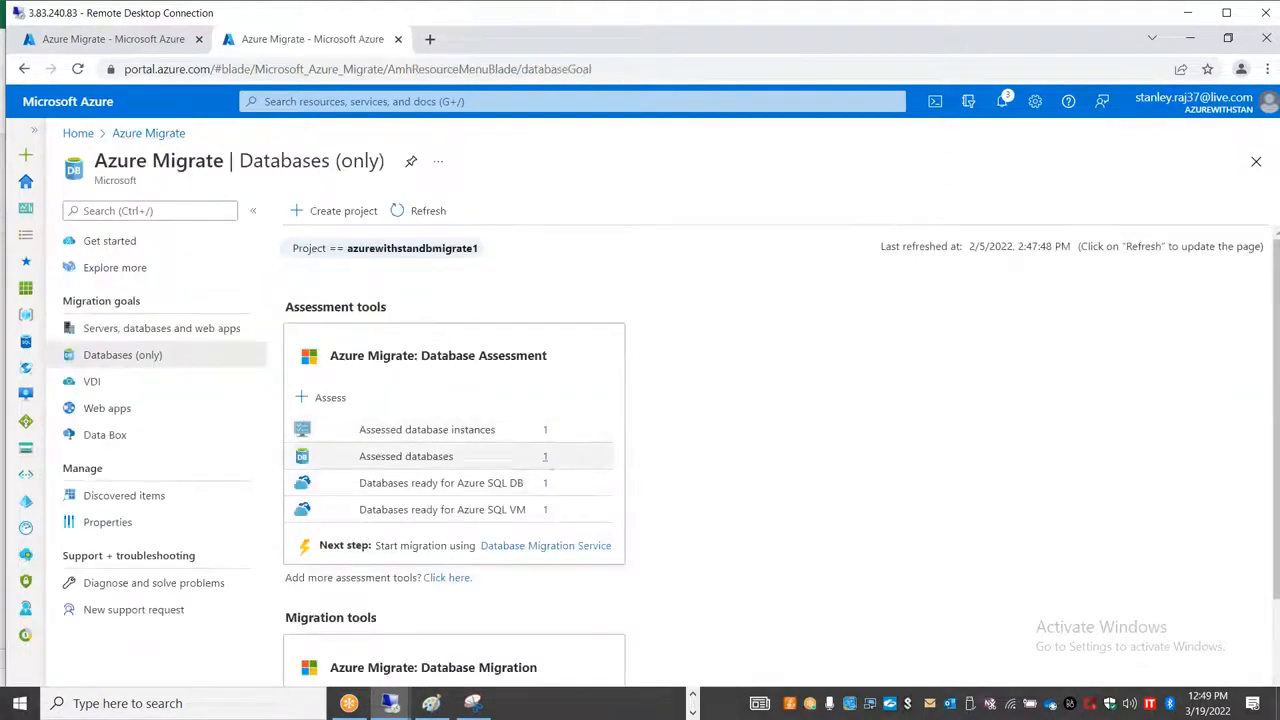
{"action": "left_click", "coordinate": [544, 458]}
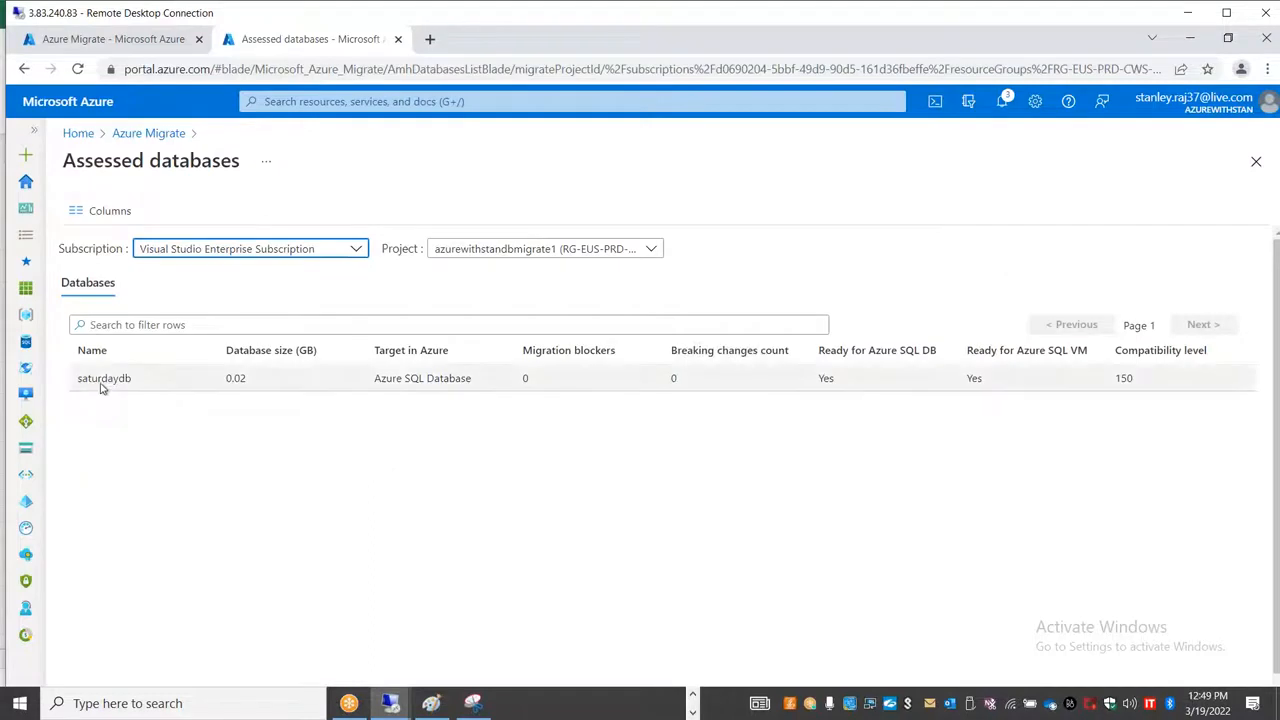
{"action": "left_click", "coordinate": [171, 136]}
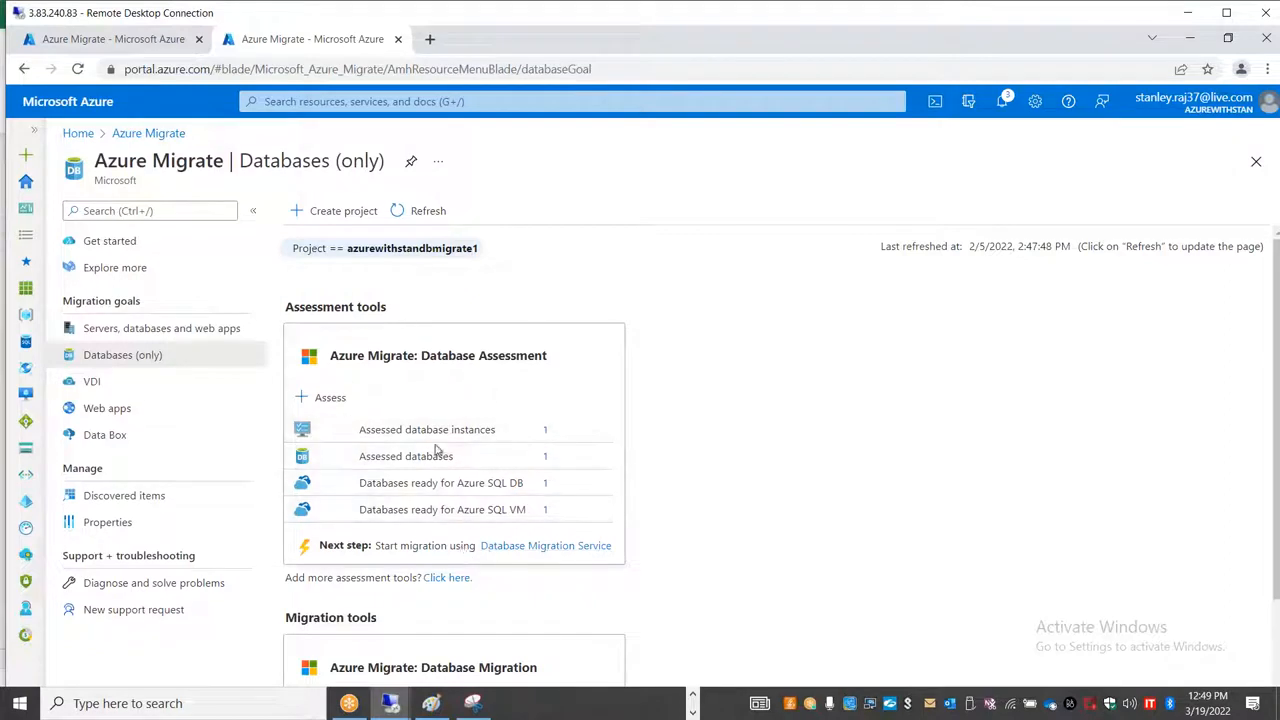
Step: Look over the assessment and migration tools, inspect the database ready for Azure SQL VM, and return to Azure Migrate
{"action": "left_click", "coordinate": [480, 19]}
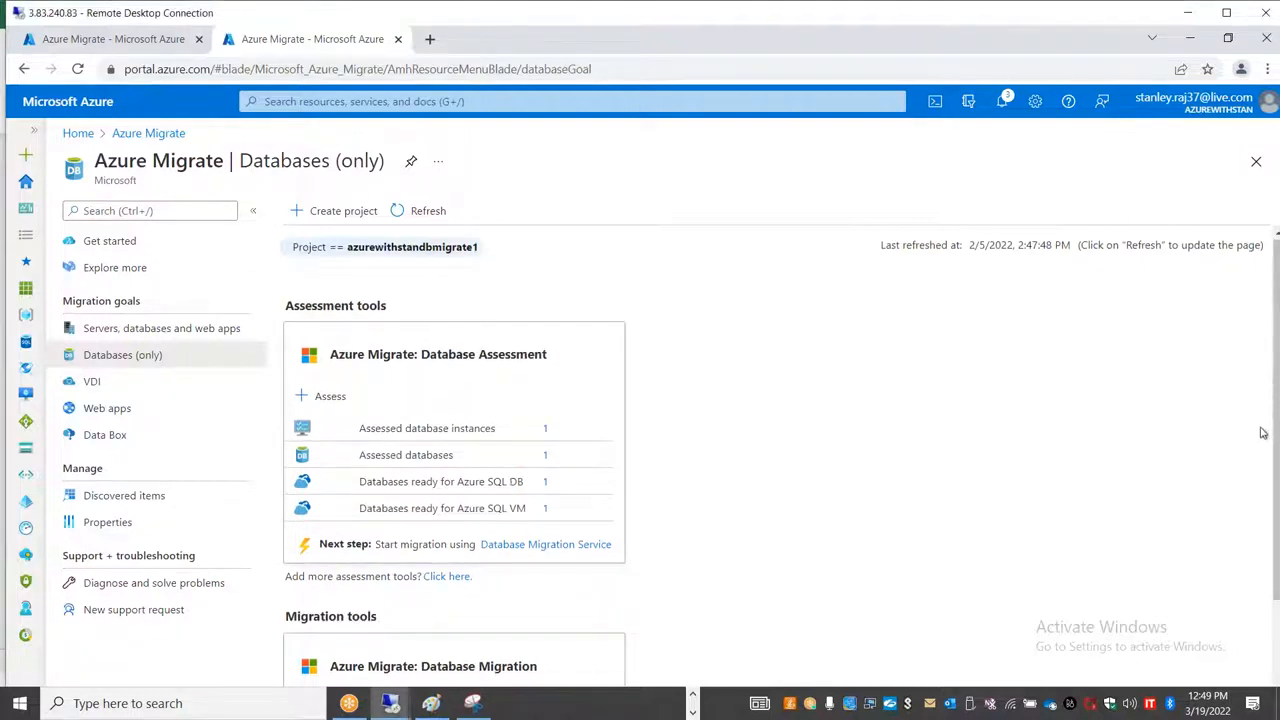
{"action": "scroll", "coordinate": [791, 445], "scroll_direction": "down", "scroll_amount": 2}
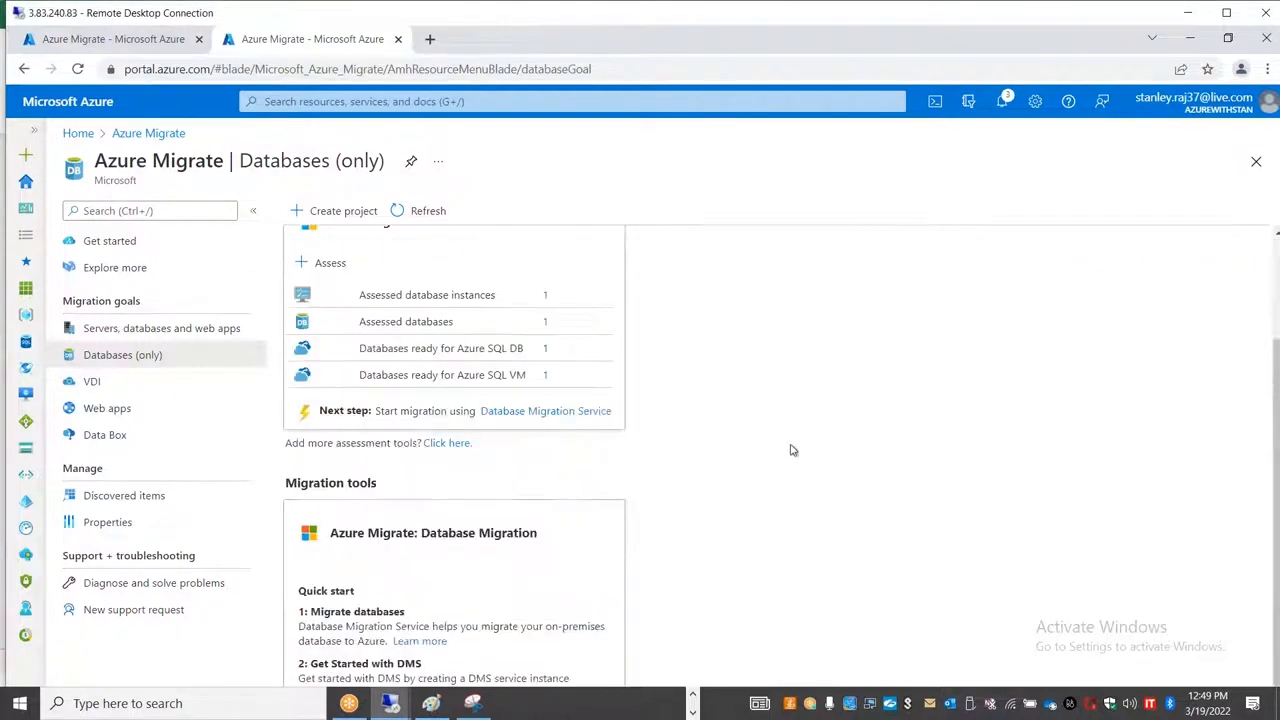
{"action": "scroll", "coordinate": [571, 494], "scroll_direction": "up", "scroll_amount": 2}
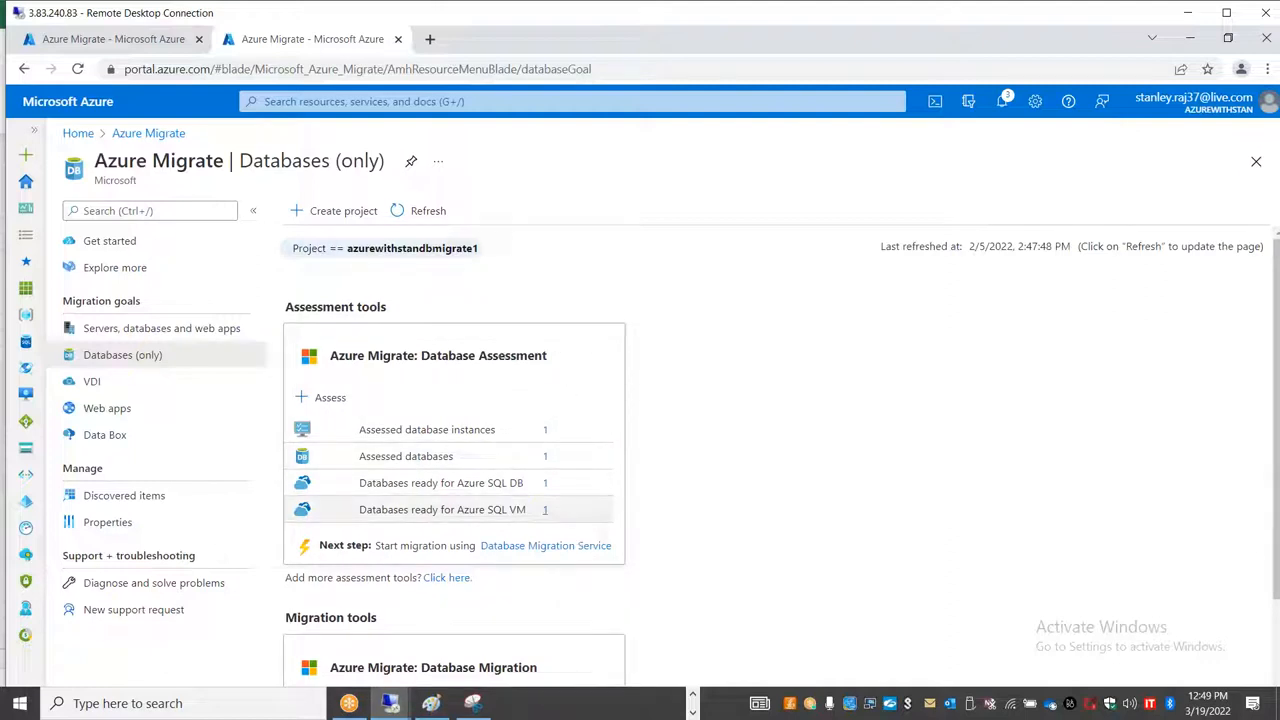
{"action": "left_click", "coordinate": [545, 509]}
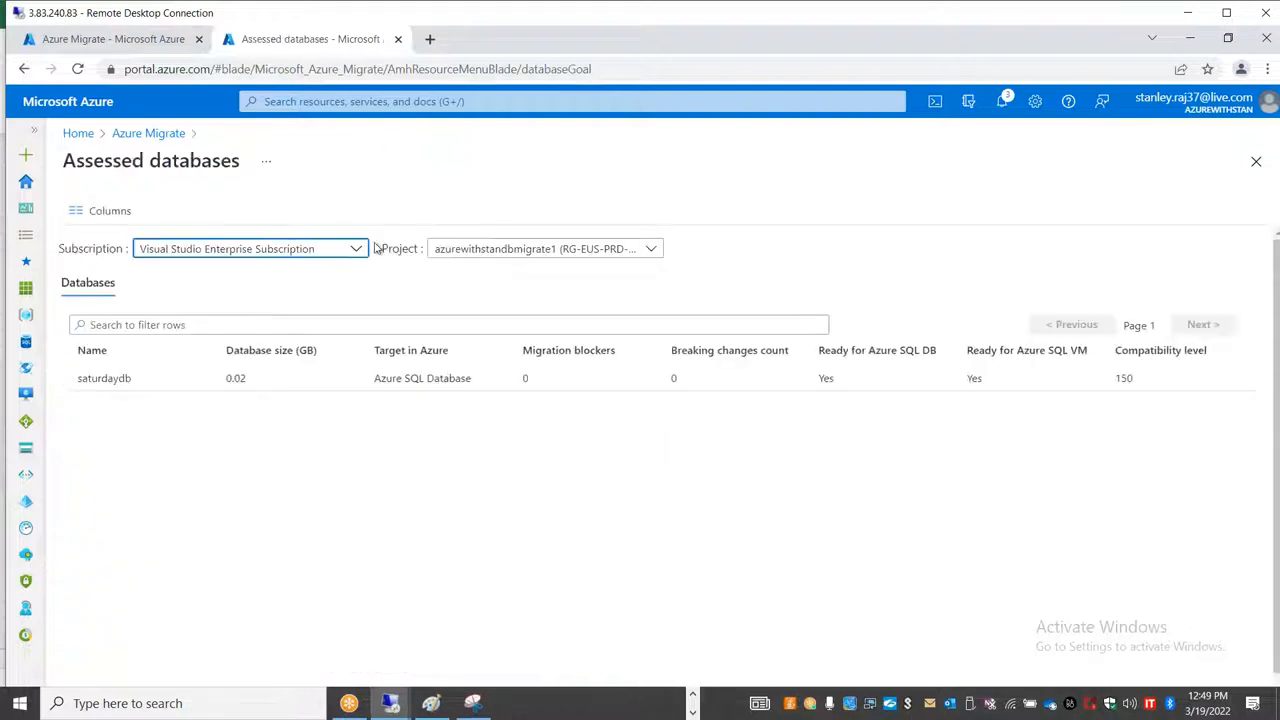
{"action": "double_click", "coordinate": [82, 380]}
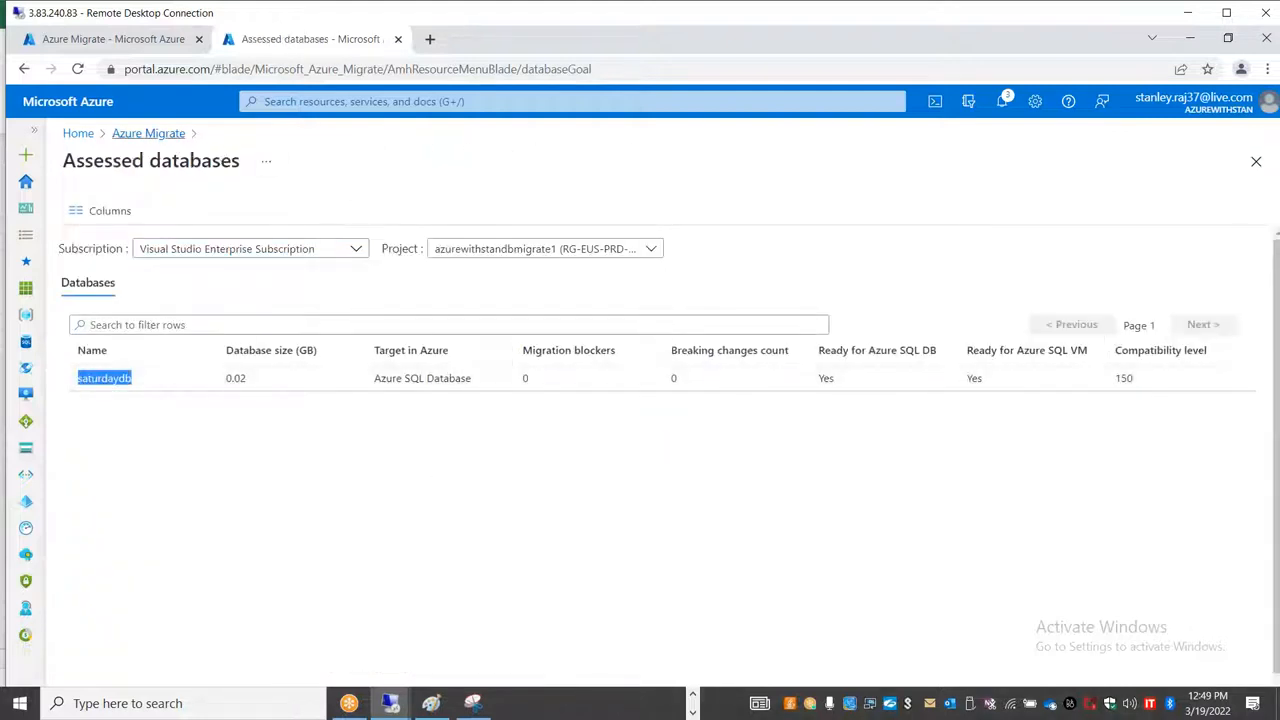
{"action": "left_click", "coordinate": [150, 134]}
Step: Switch to the local Chrome window showing AMZWEBSRV1 and refresh the replicated items list of aws2azureproject1-MigrateVault-840494593
{"action": "key", "text": "alt+Tab"}
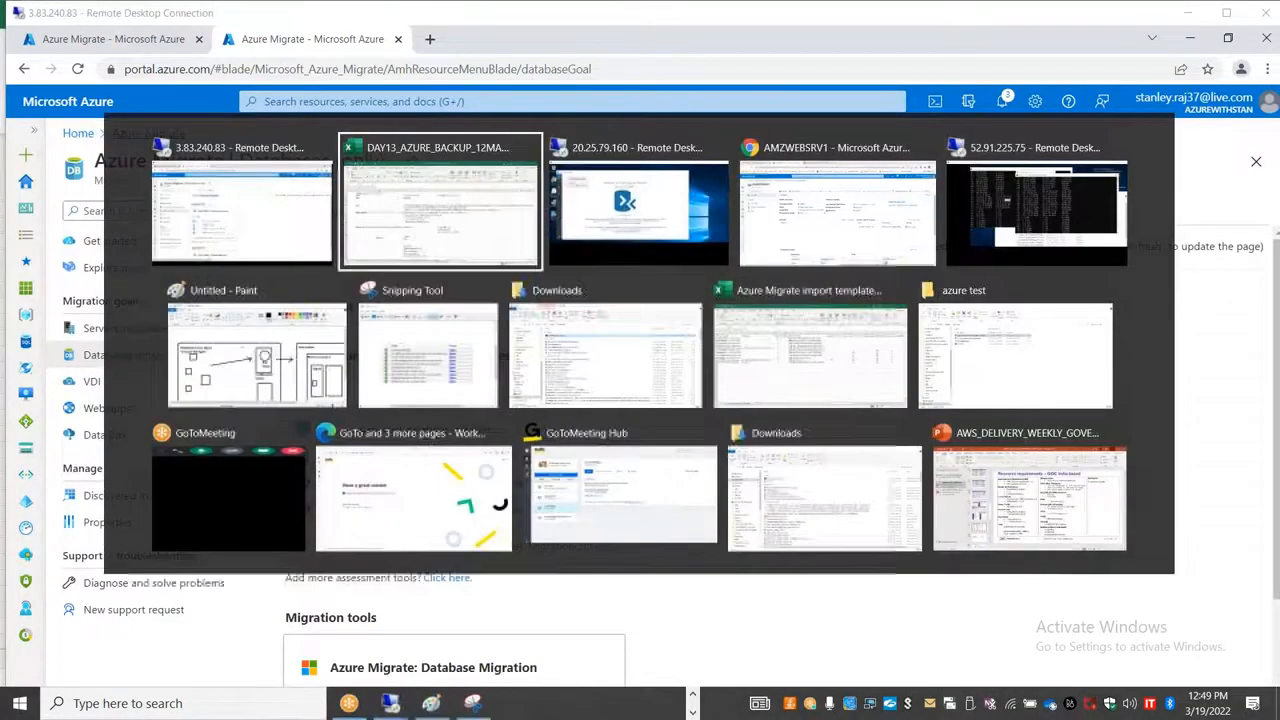
{"action": "key", "text": "alt+shift+Tab"}
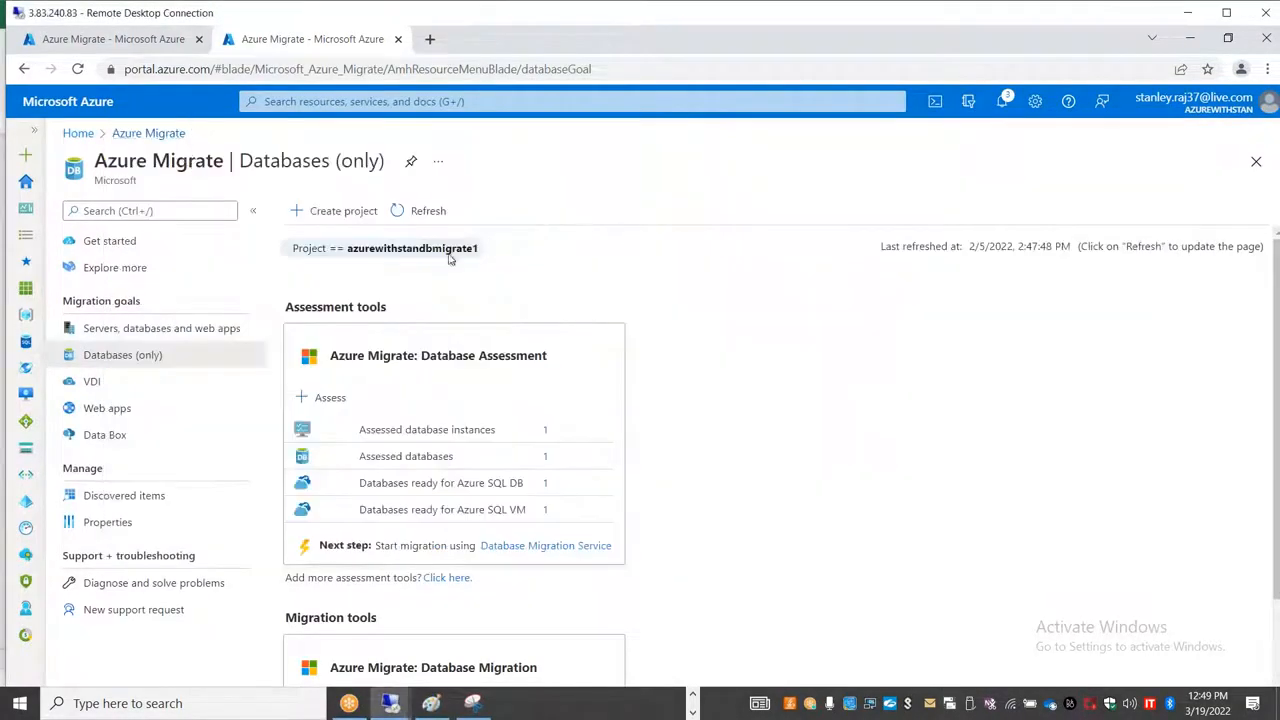
{"action": "key", "text": "alt+Tab"}
{"action": "key", "text": "alt+Tab"}
{"action": "key", "text": "alt+Tab"}
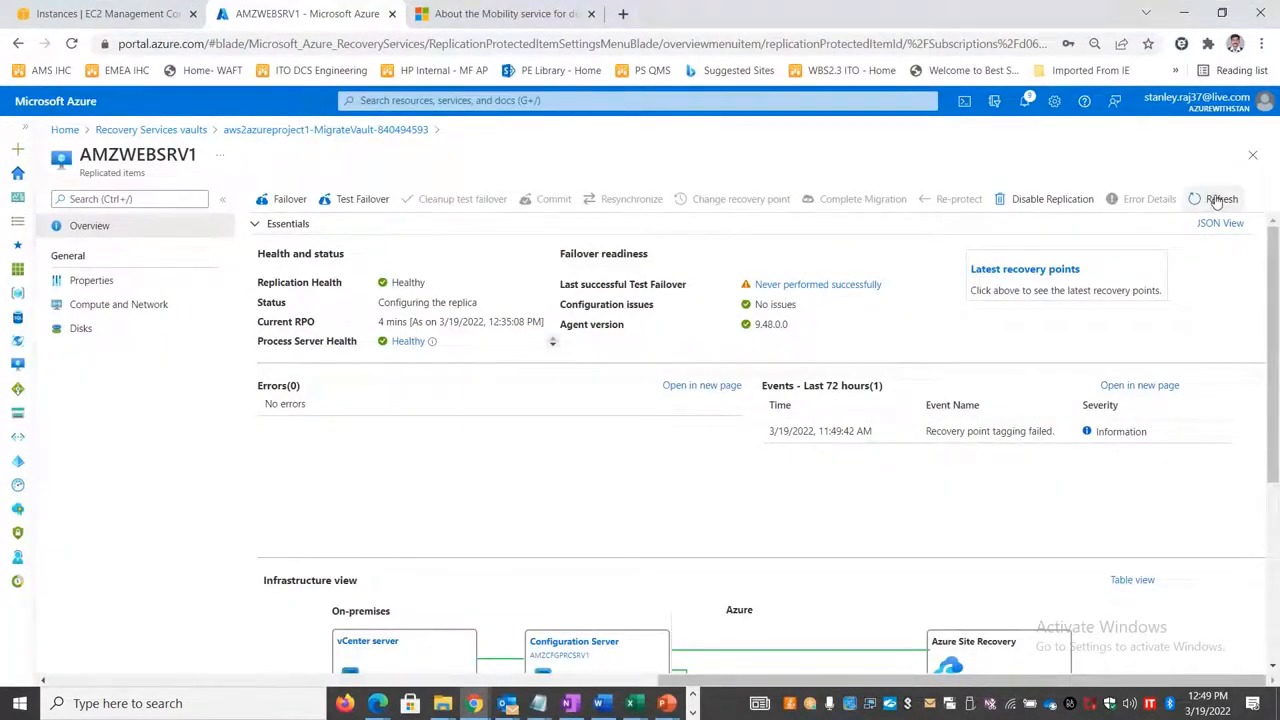
{"action": "left_click", "coordinate": [287, 131]}
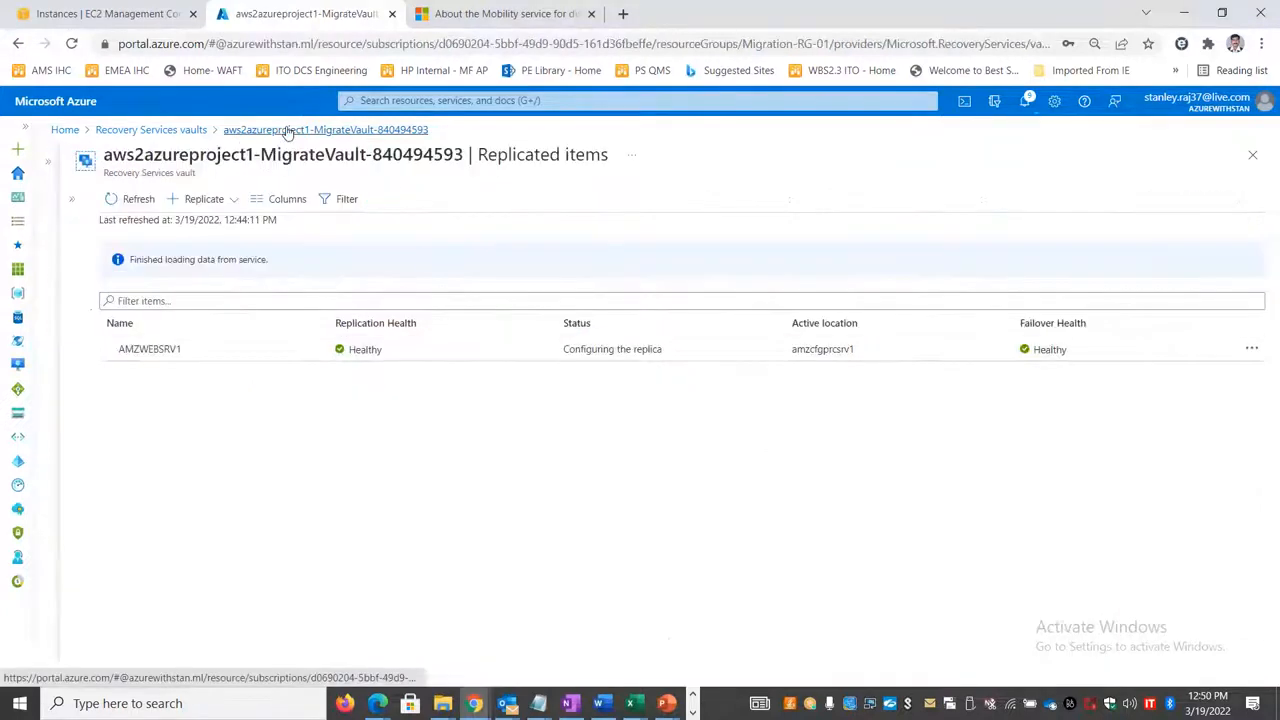
{"action": "left_click", "coordinate": [138, 199]}
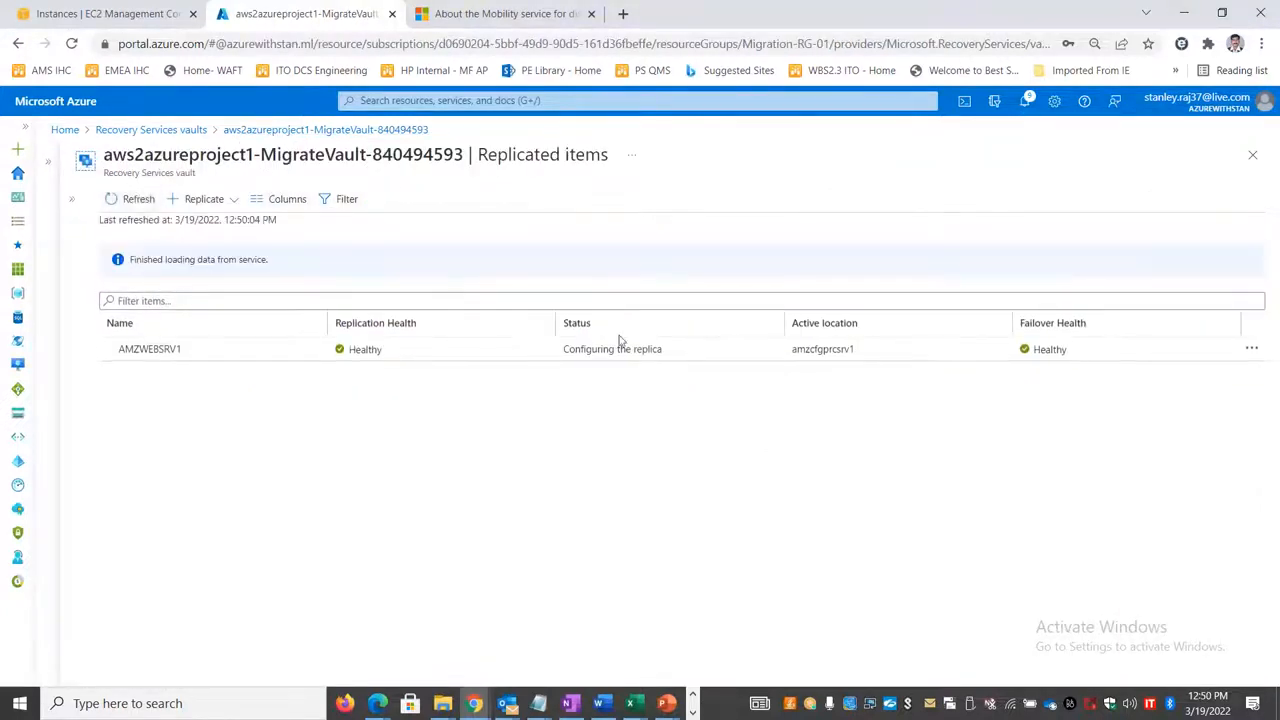
Step: Reopen aws2azureproject1-MigrateVault-840494593 from the Recovery Services vaults list, show its replicated items, and collapse the vault list
{"action": "left_click", "coordinate": [371, 129]}
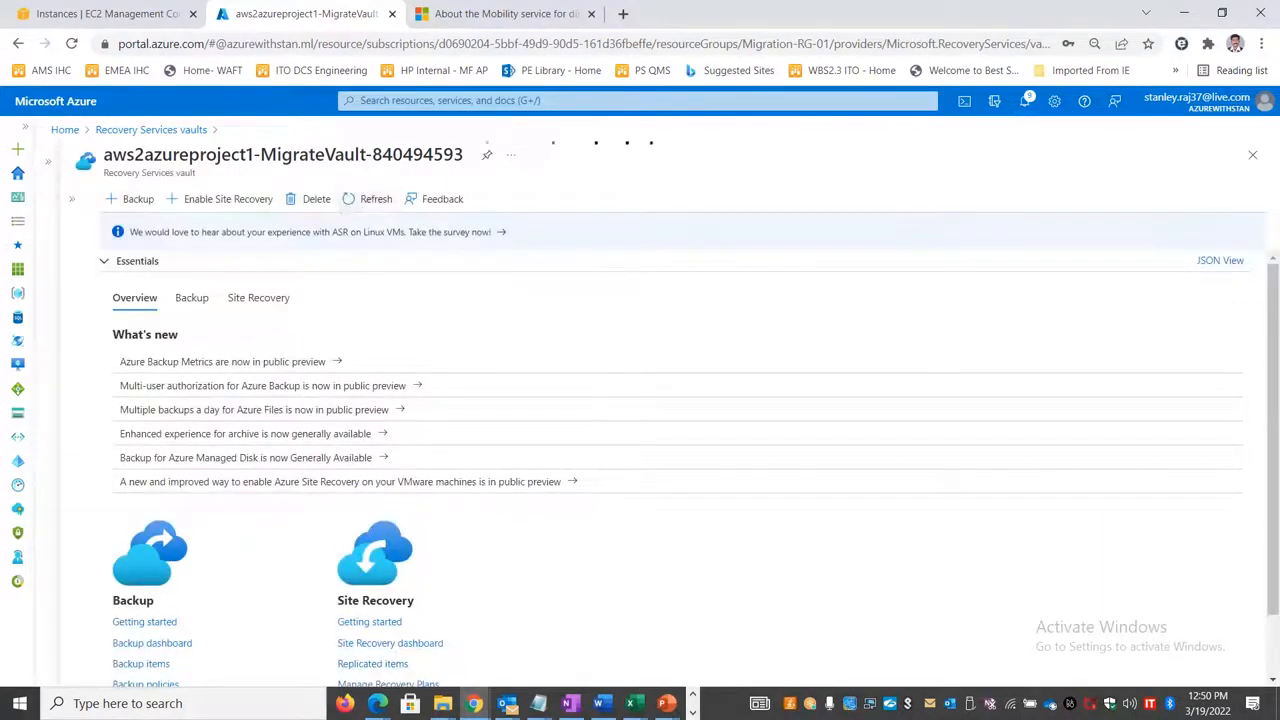
{"action": "left_click", "coordinate": [151, 129]}
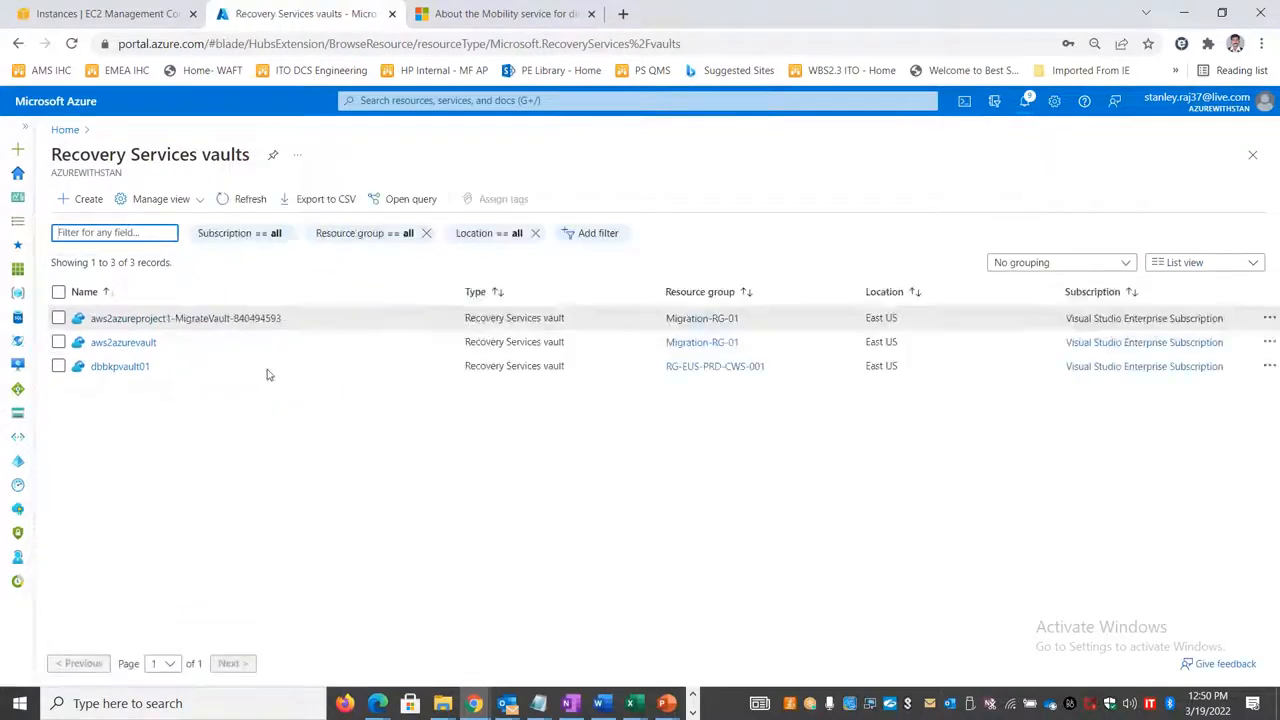
{"action": "left_click", "coordinate": [246, 318]}
{"action": "left_click", "coordinate": [366, 606]}
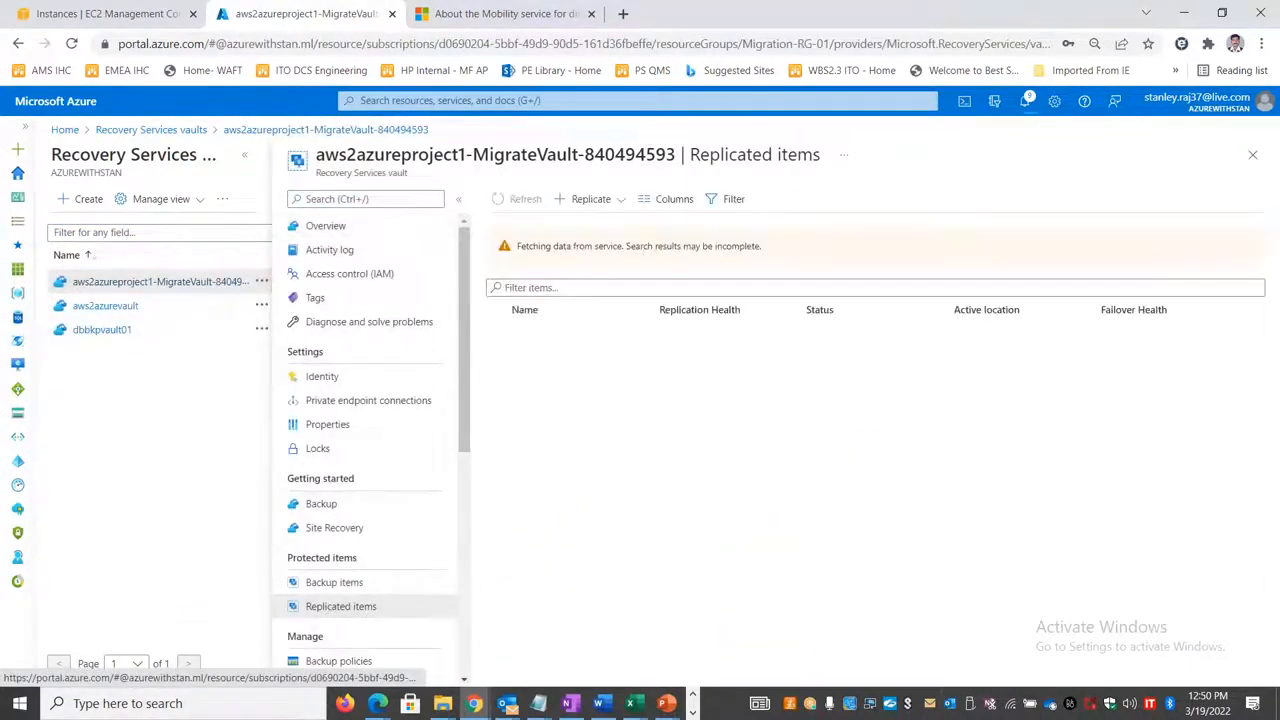
{"action": "left_click", "coordinate": [244, 154]}
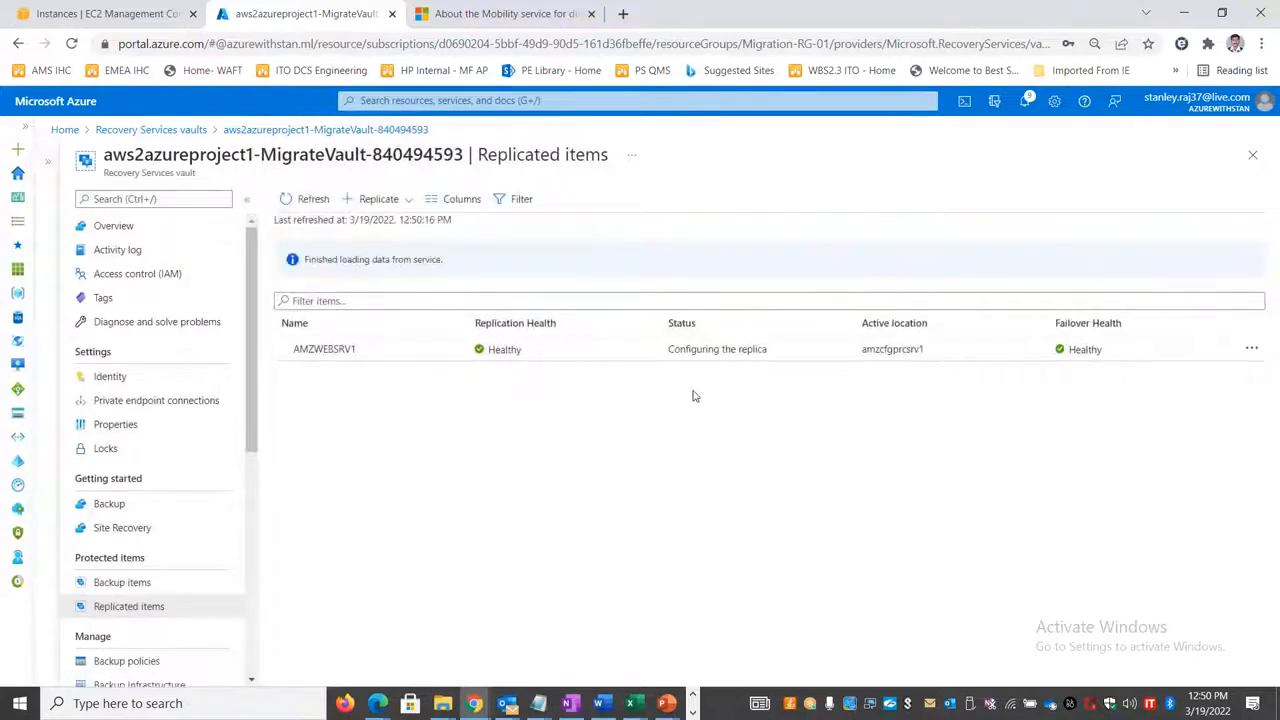